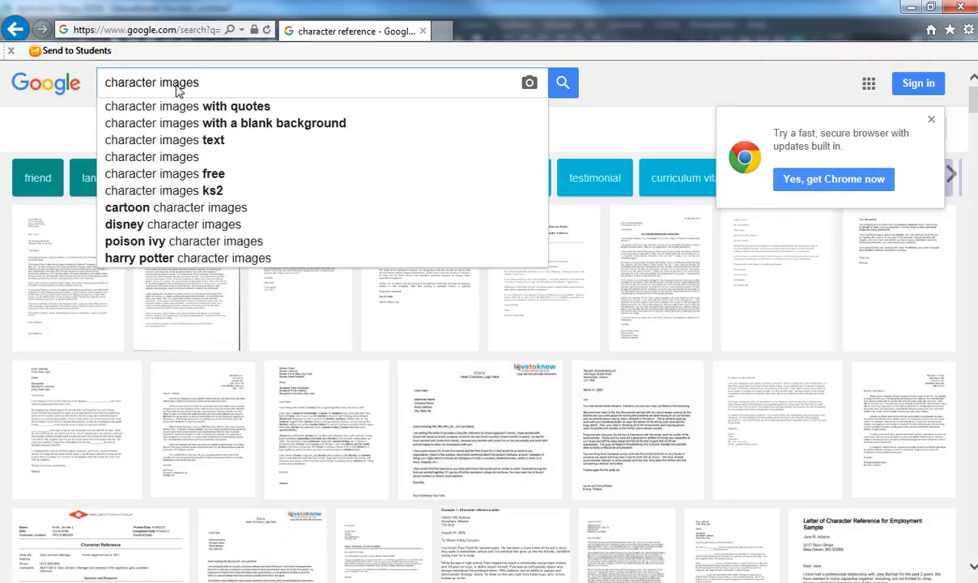
- Search images for "character images reference" and preview the Astrid character sheet
text(reference)
key(Return)
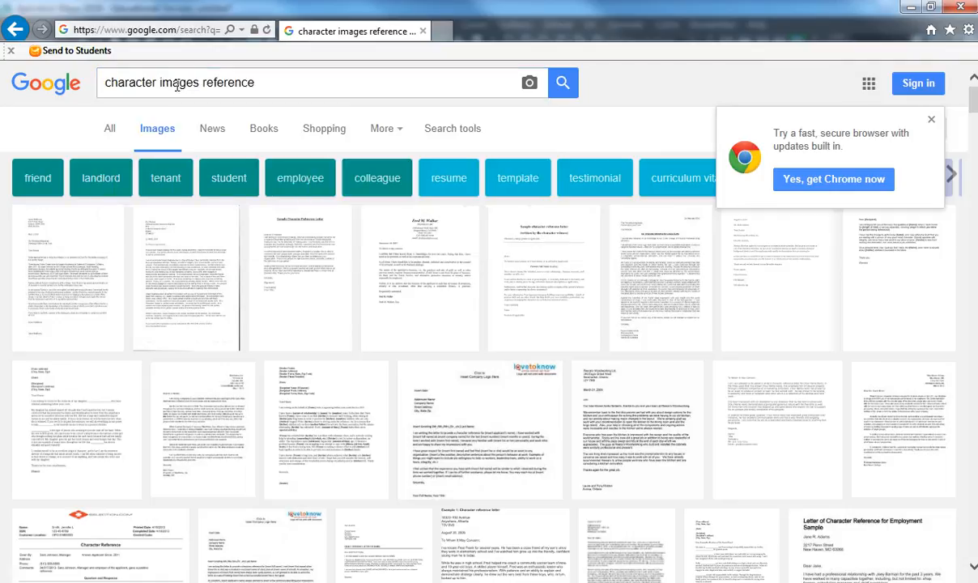
scroll(537, 299, down, 2)
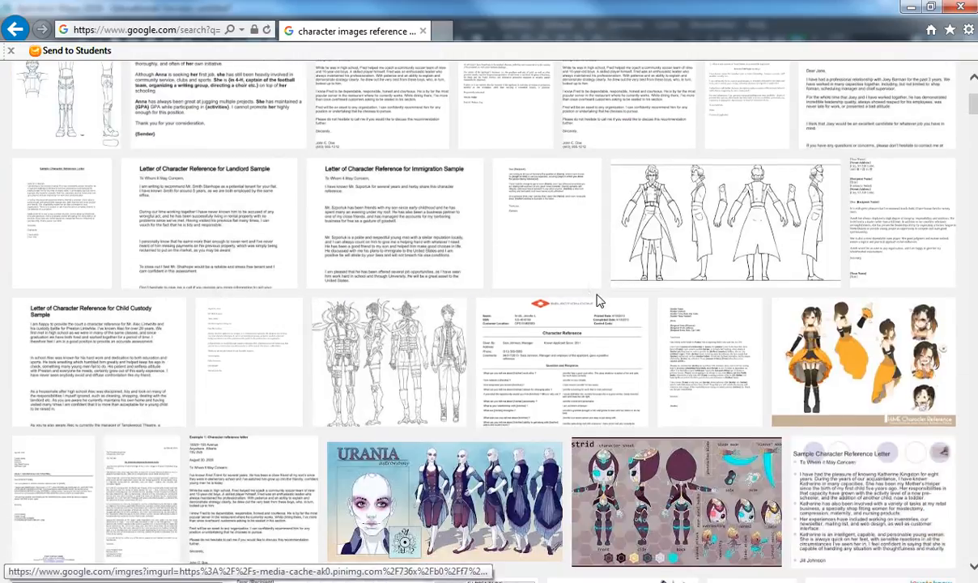
scroll(506, 340, down, 2)
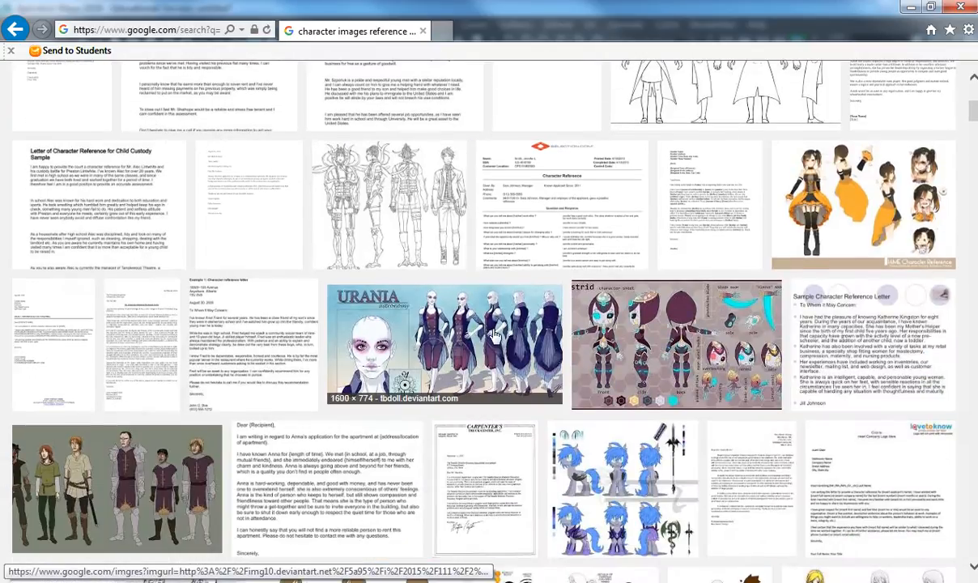
click(612, 336)
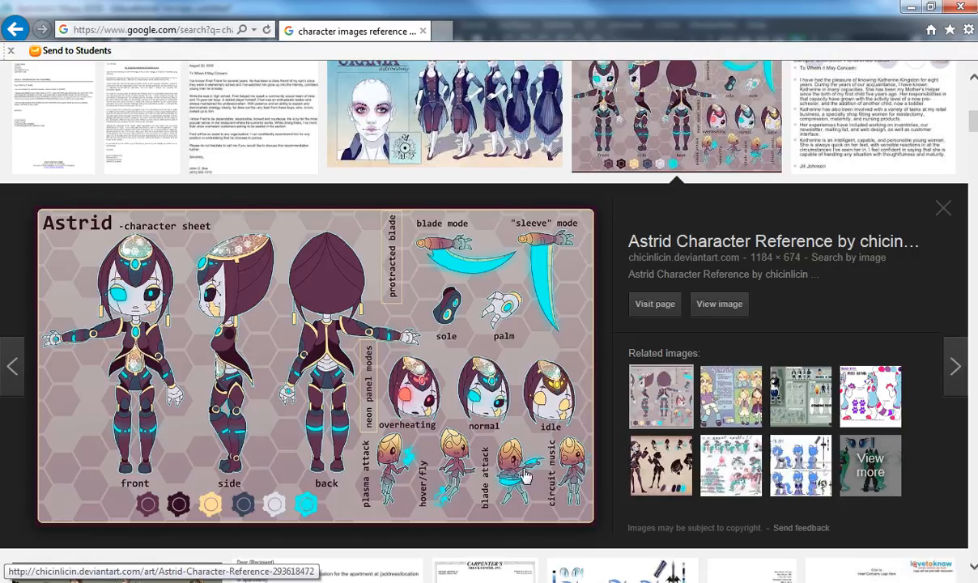
- Preview the Urania, SH and winged female anime character reference sheets one after another
scroll(486, 365, up, 1)
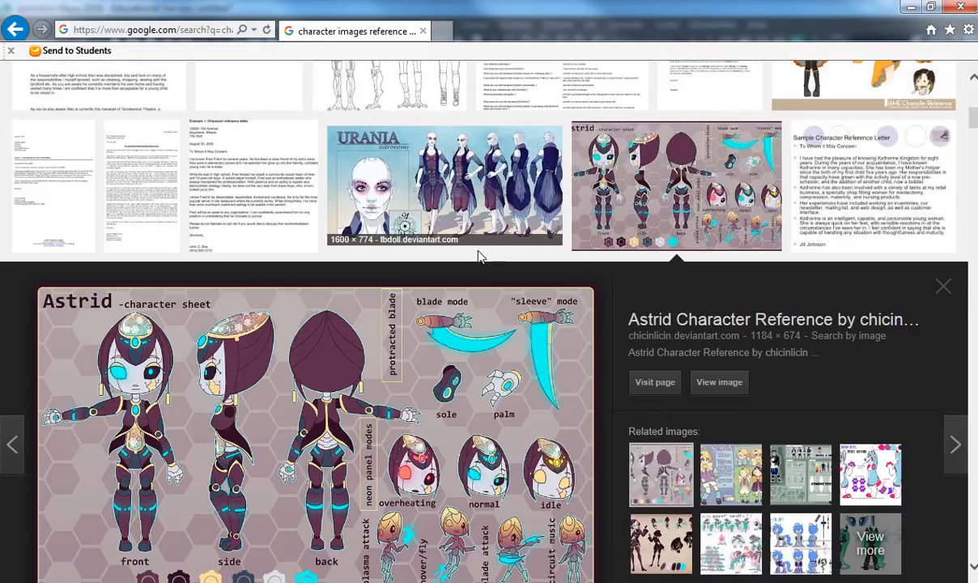
click(443, 204)
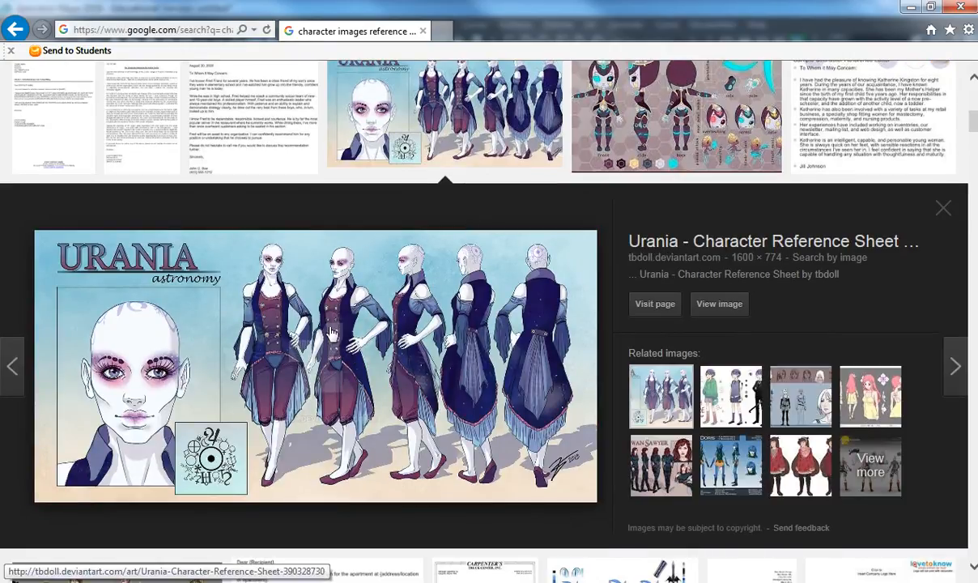
scroll(381, 346, down, 4)
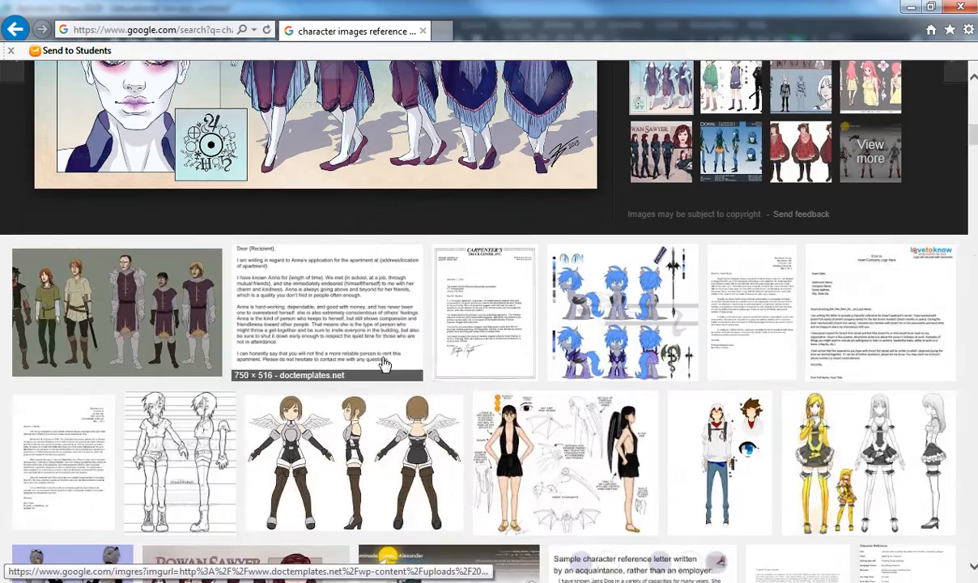
click(164, 312)
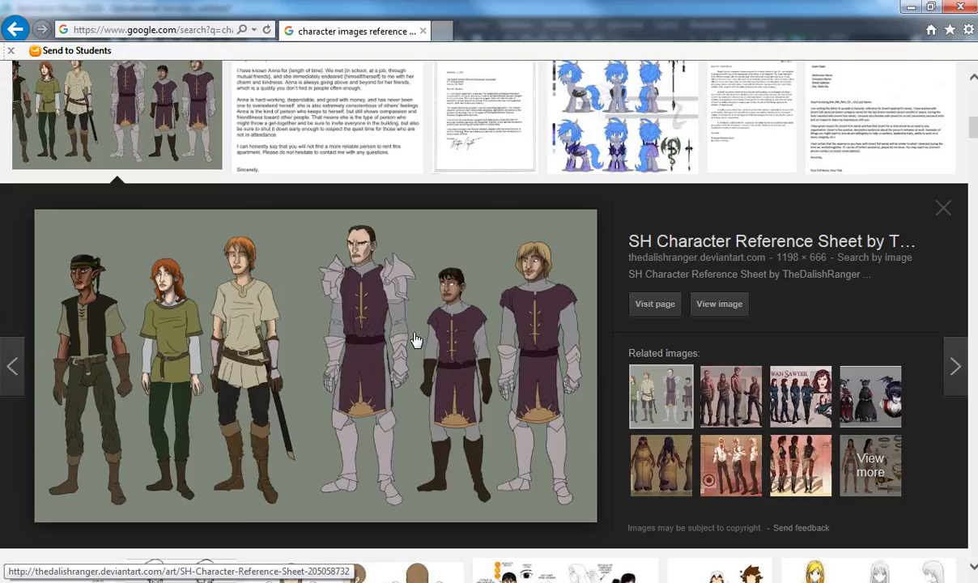
scroll(476, 284, down, 5)
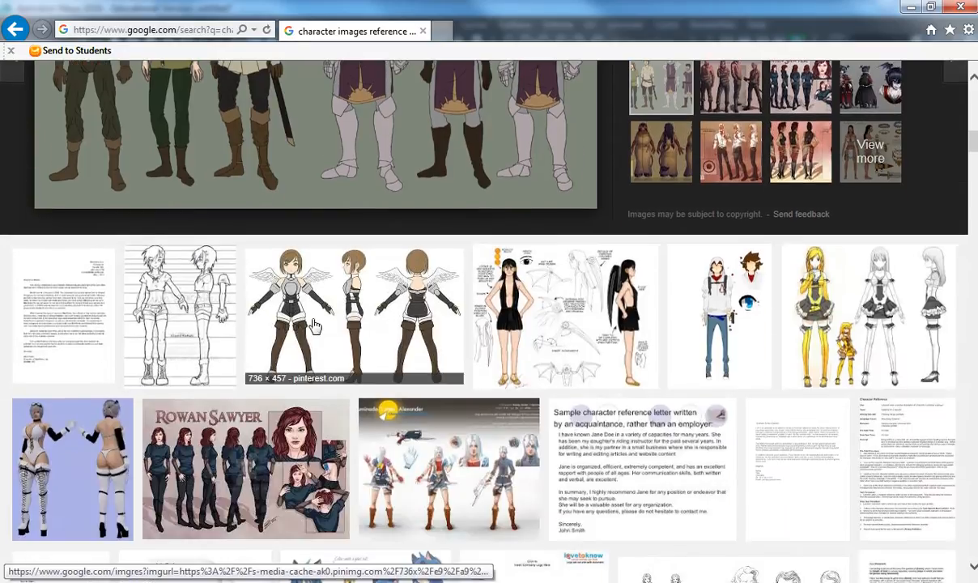
click(331, 325)
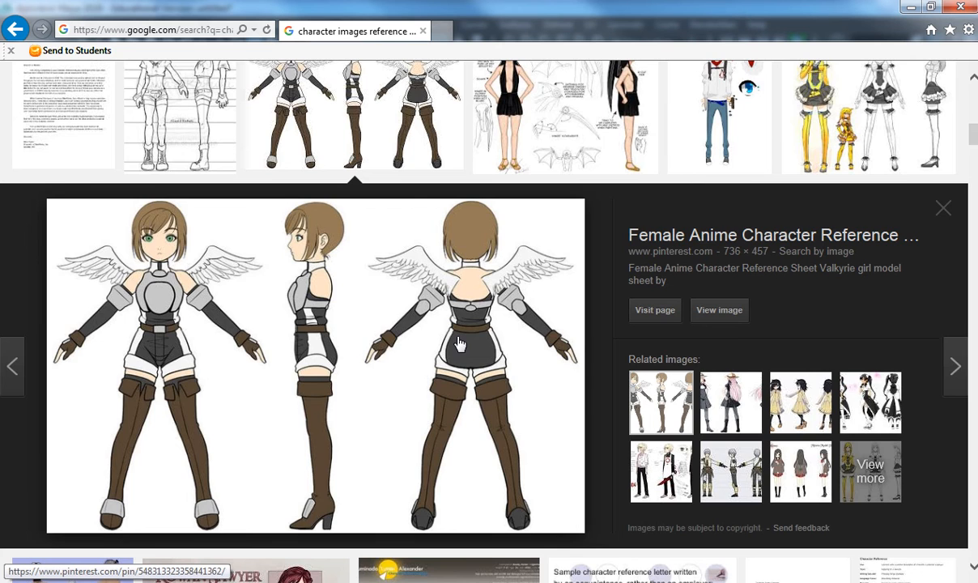
- Search images for "character head" and preview the grey Brink Character Head sculpt with its front and side views
scroll(366, 310, up, 10)
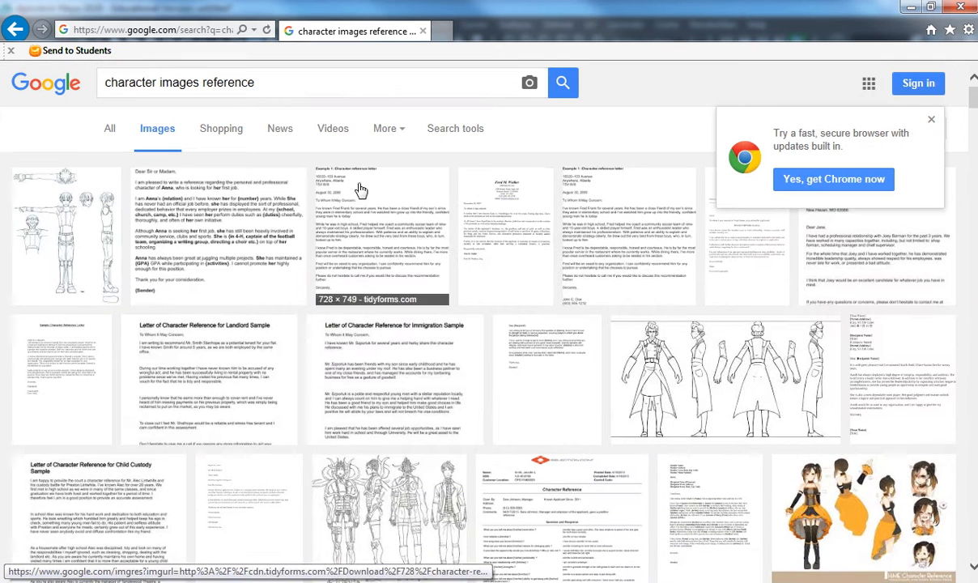
drag(280, 85, 10, 84)
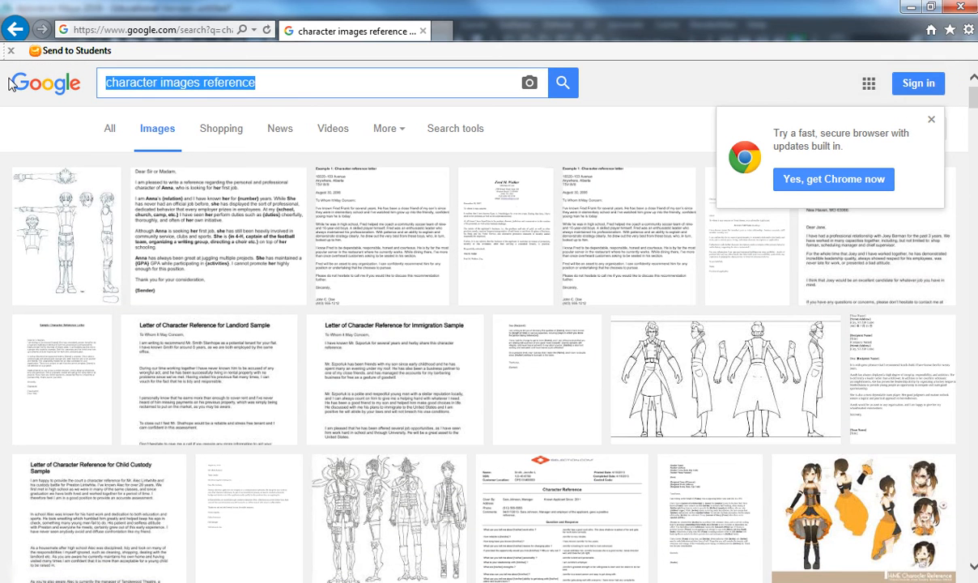
text(character he)
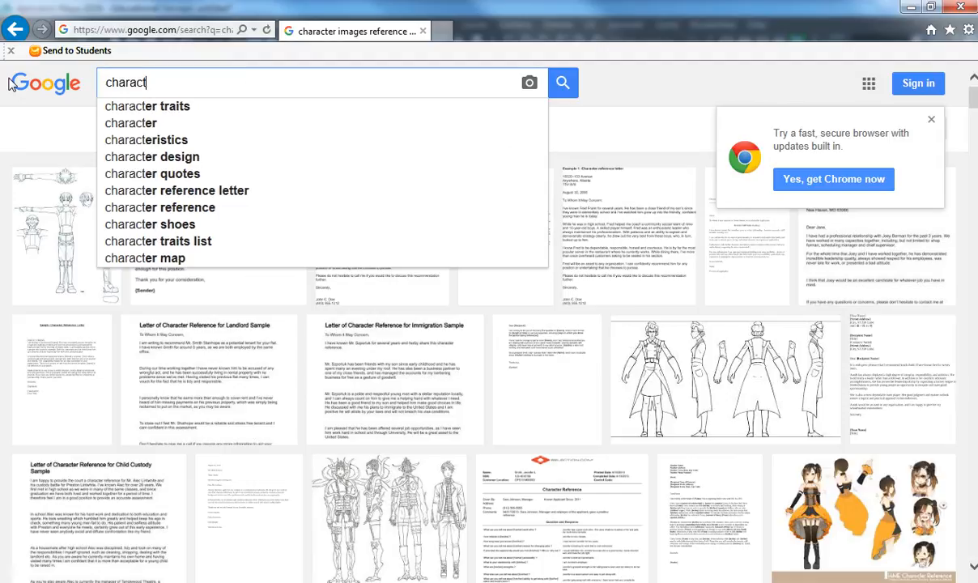
text(ad)
key(Return)
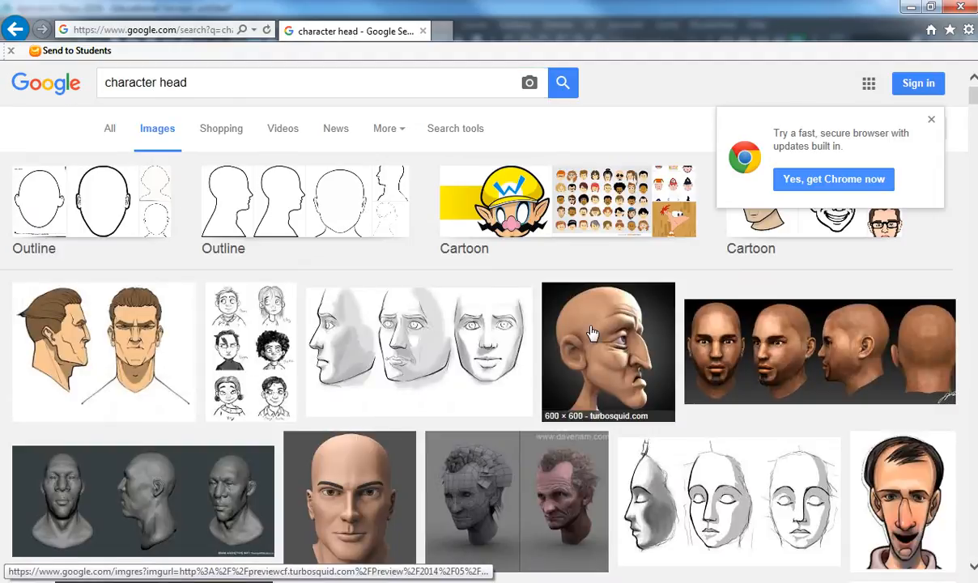
scroll(182, 338, down, 2)
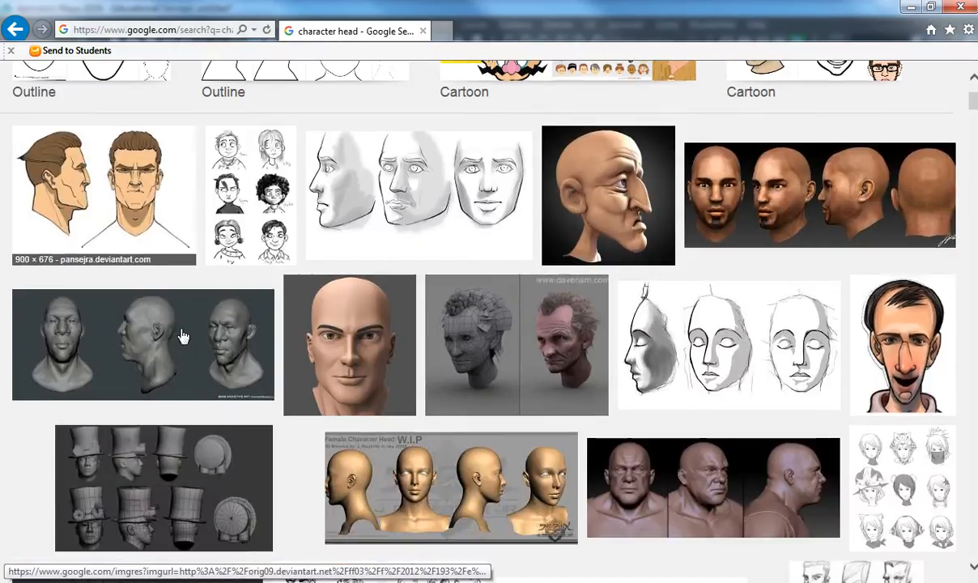
click(187, 354)
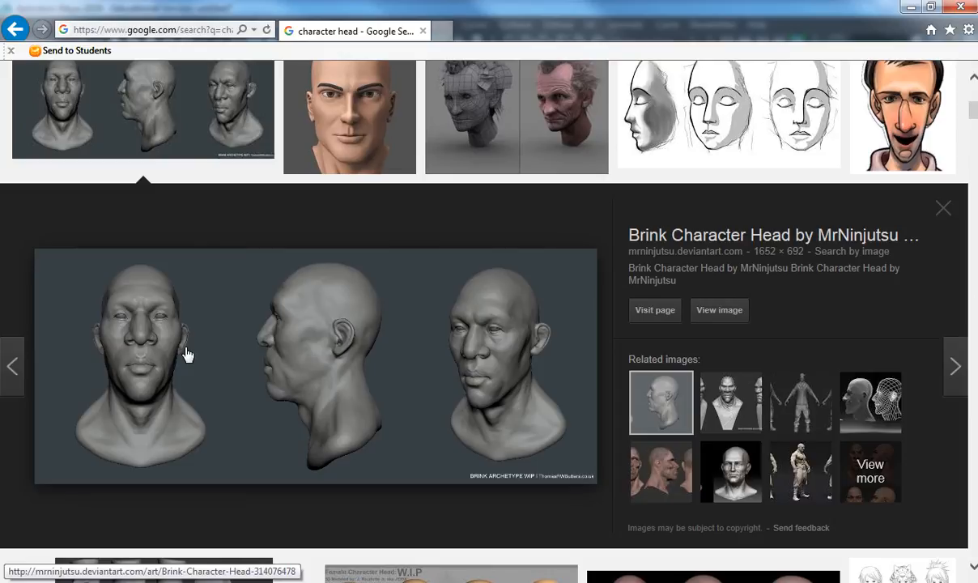
- Refine the image search to "cartoon character head"
scroll(186, 354, up, 5)
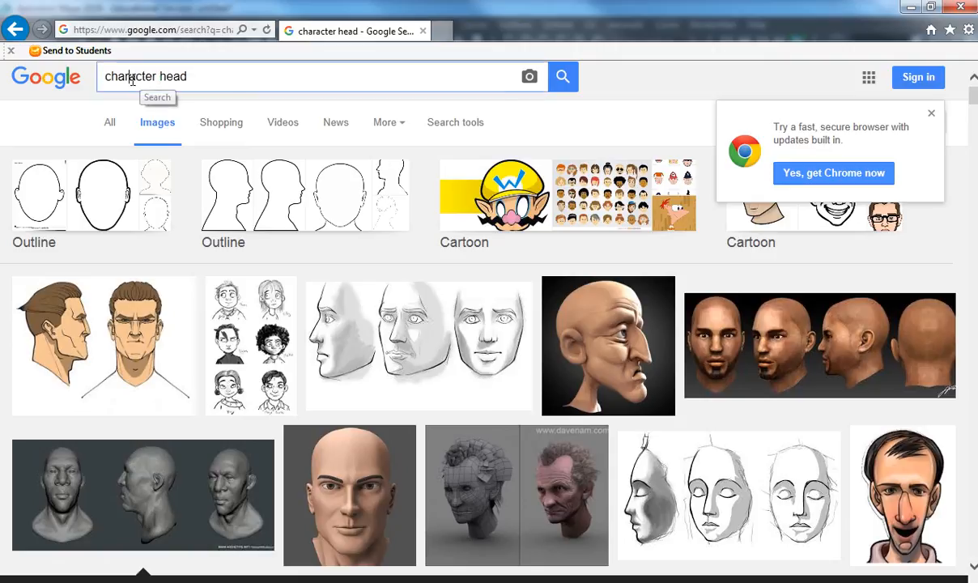
double_click(131, 84)
key(Left)
text(cartoon)
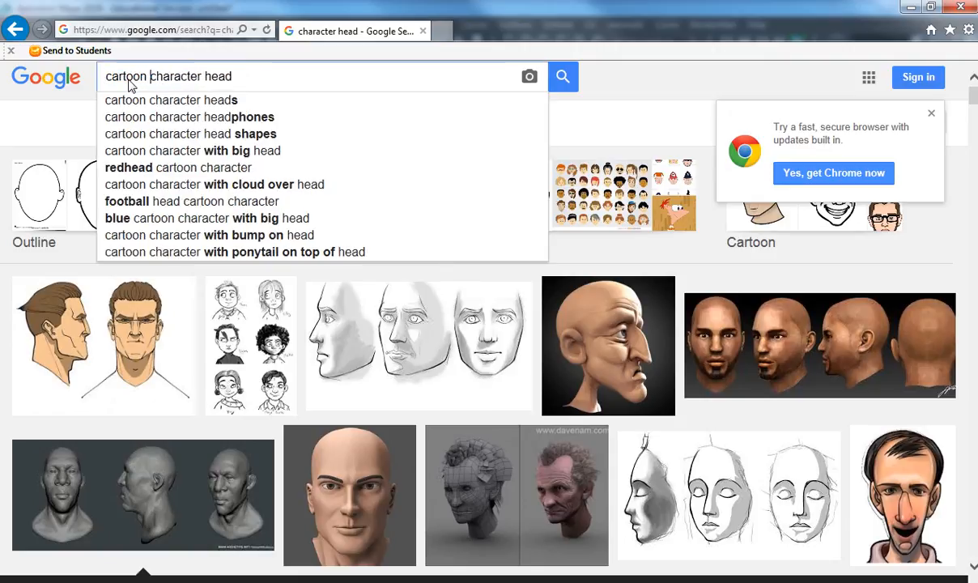
key(Return)
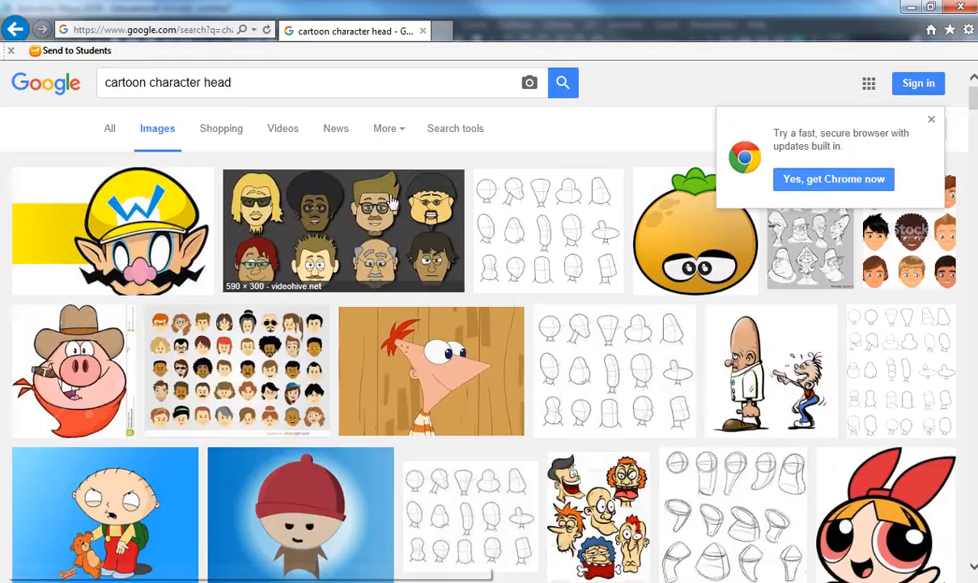
- Preview the sheet of eight cartoon faces and the cowboy pig head, and browse further cartoon heads
click(292, 203)
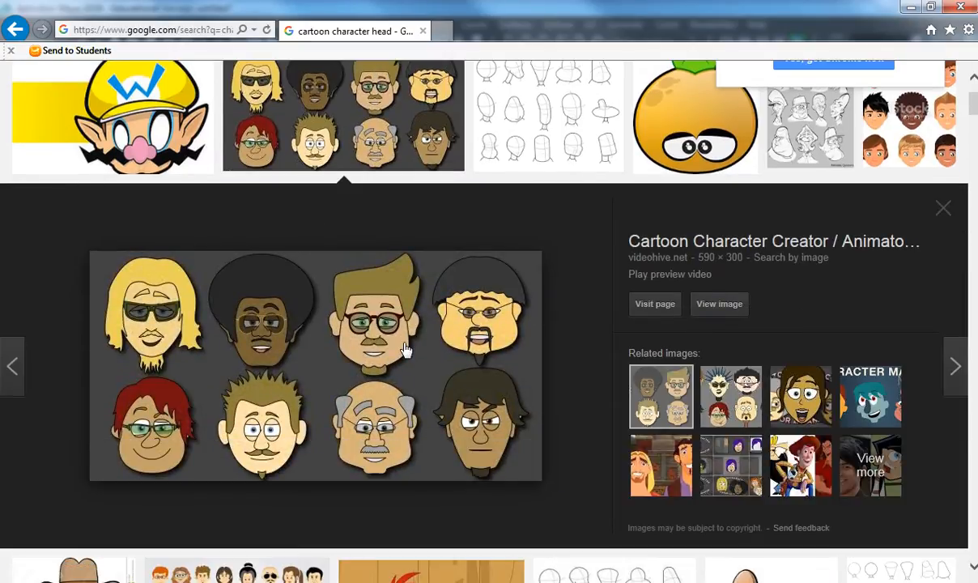
scroll(340, 341, down, 4)
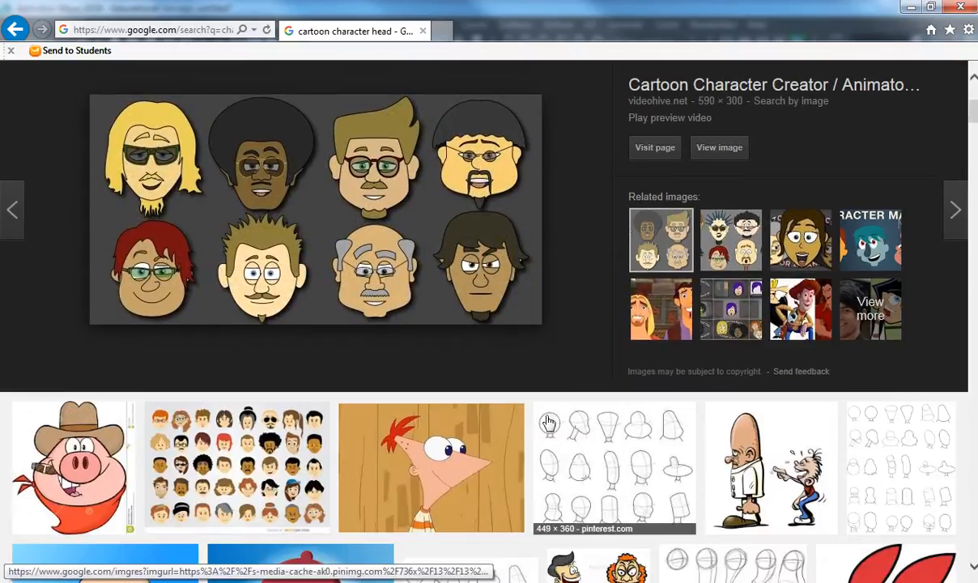
click(95, 323)
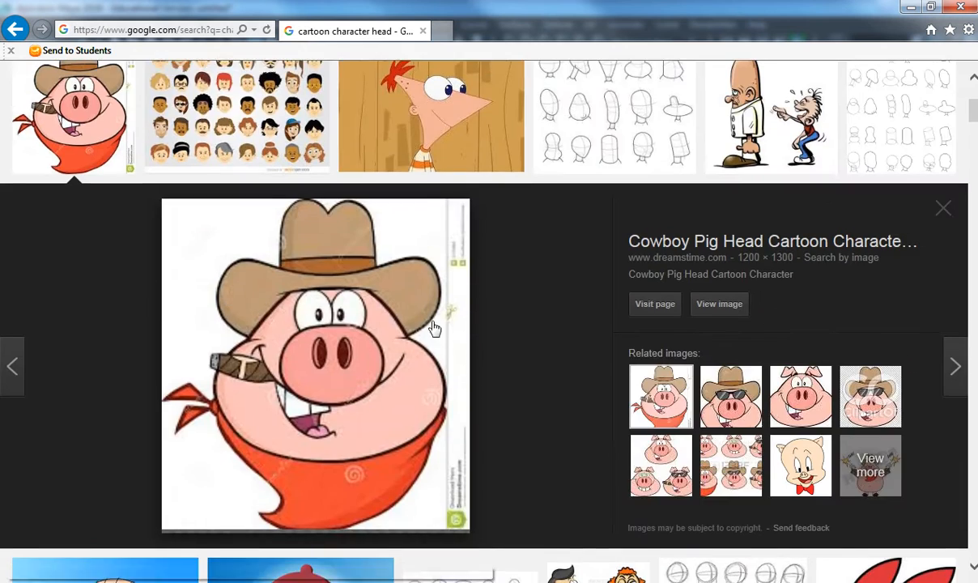
scroll(436, 327, down, 3)
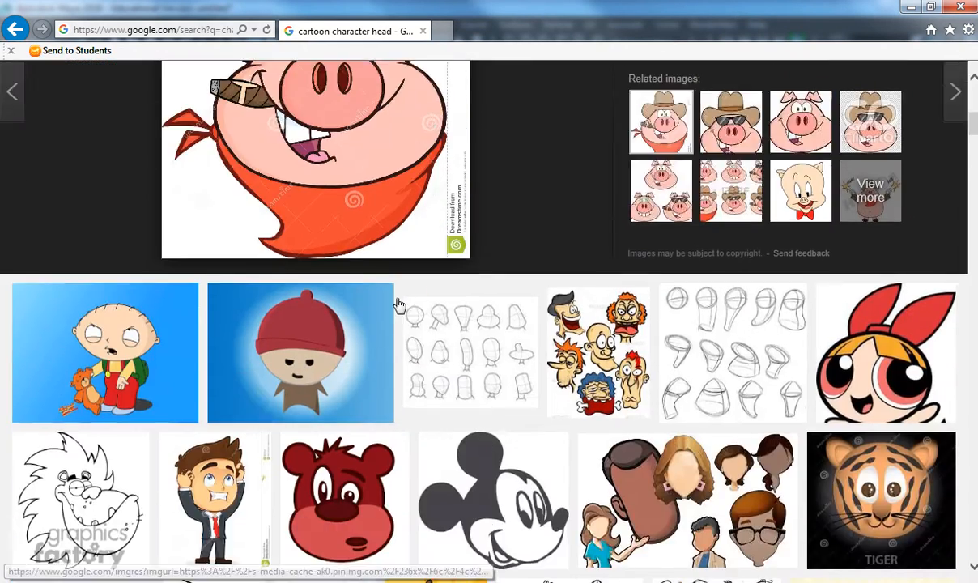
- Change the image search to "alien character head" and preview the sculpted alien concept heads on black
scroll(399, 306, up, 7)
double_click(126, 82)
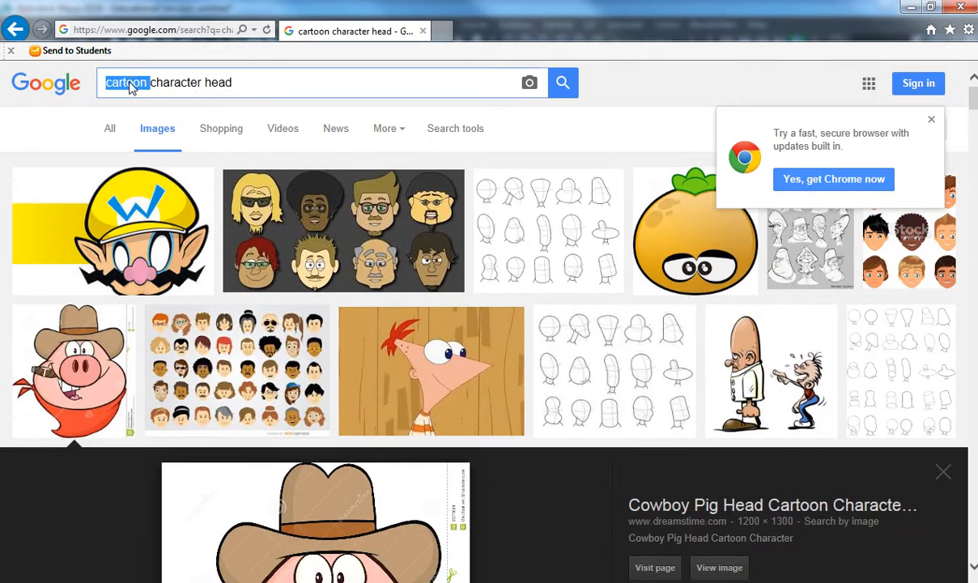
text(alien)
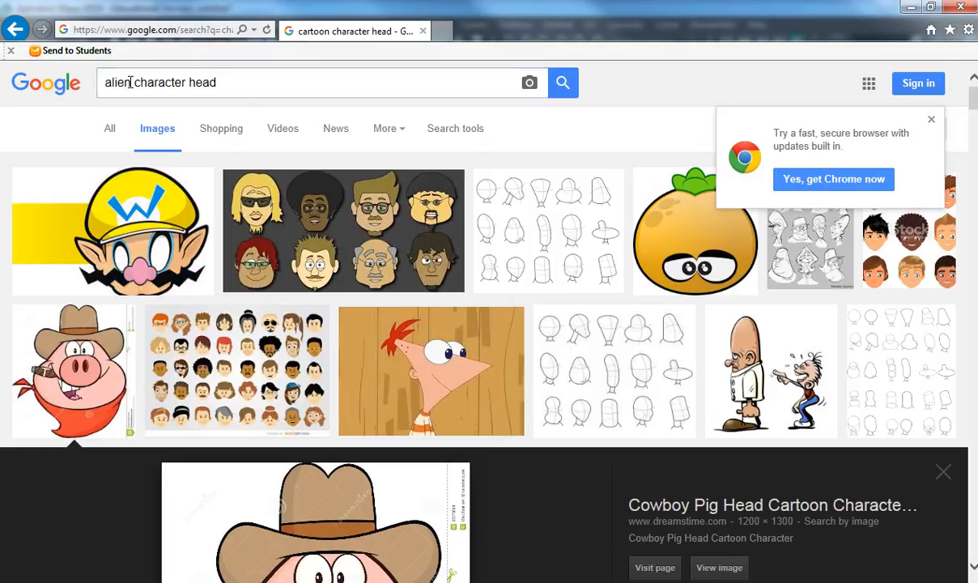
key(Return)
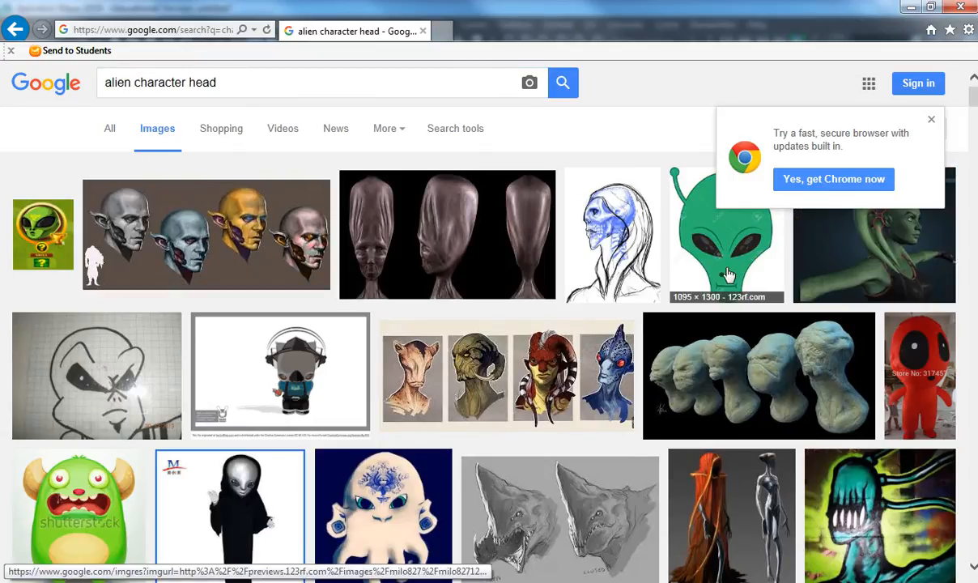
click(749, 345)
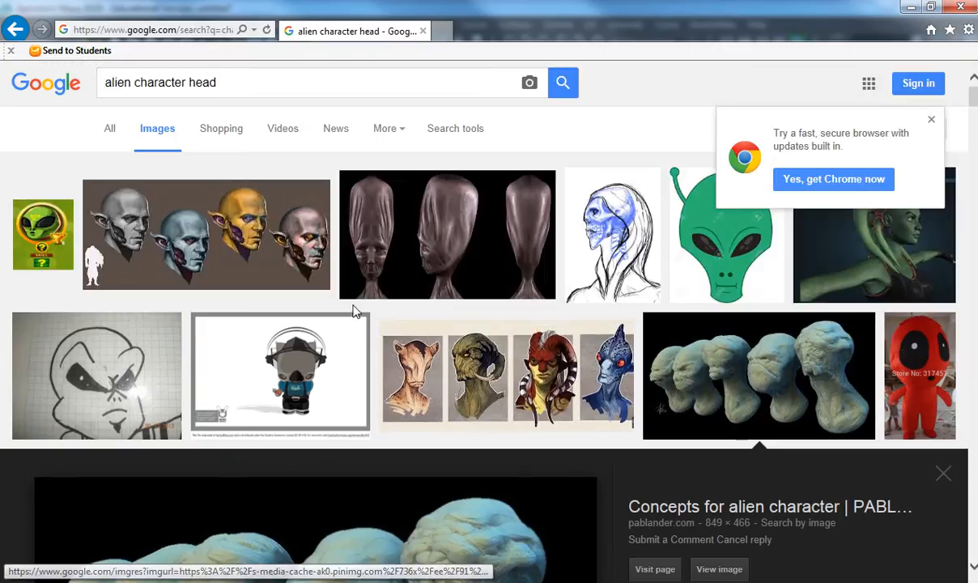
- Extend the image search to "alien character head side view"
scroll(452, 354, up, 4)
drag(233, 82, 75, 84)
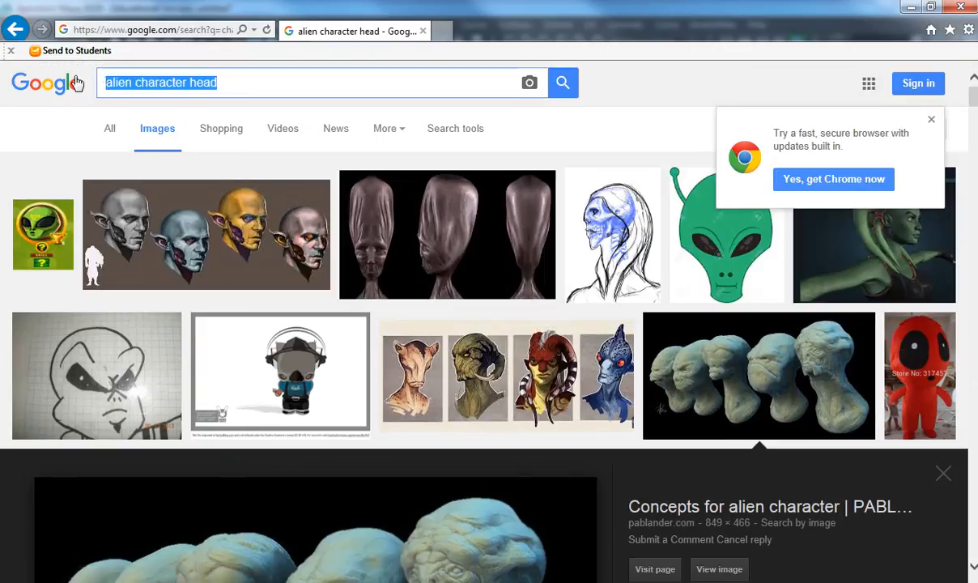
key(End)
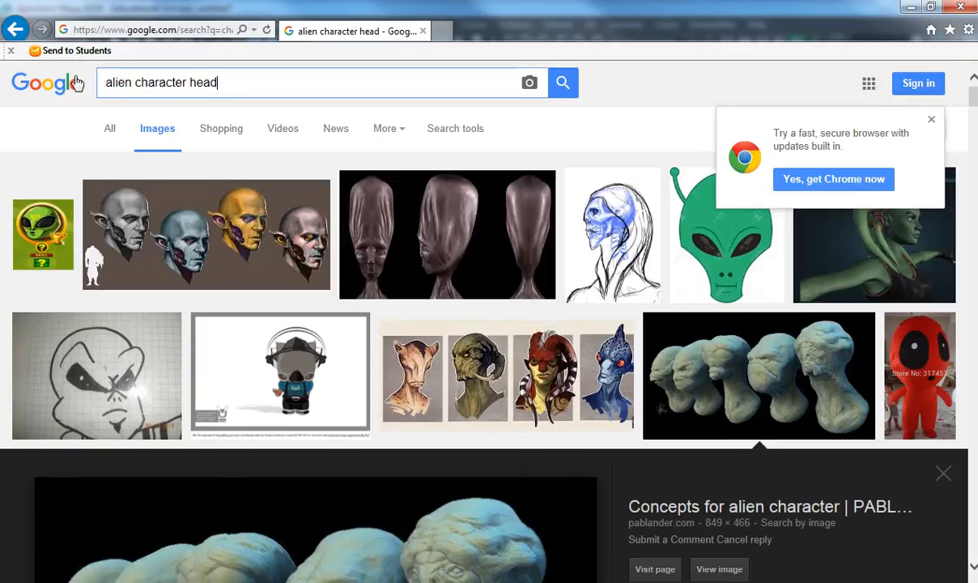
text(side view)
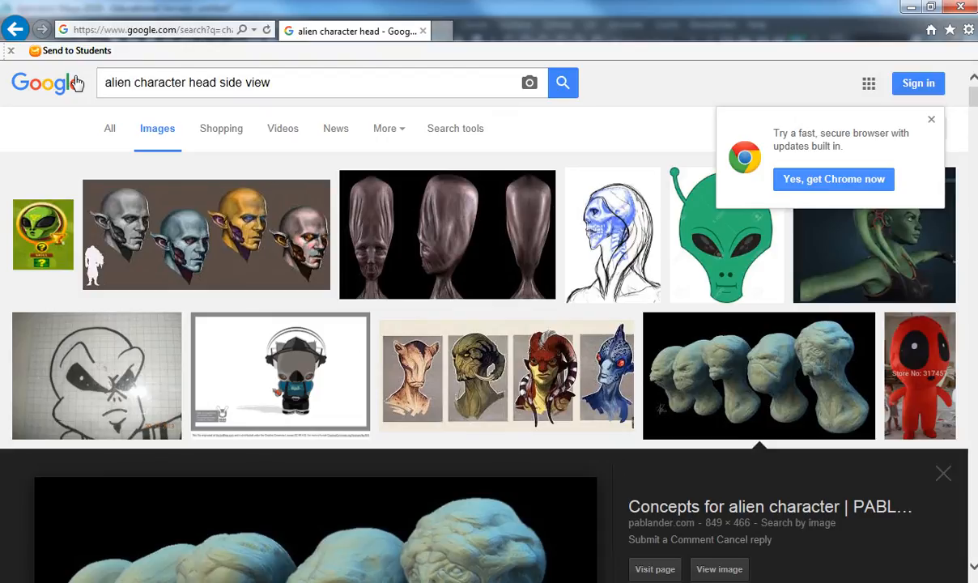
key(Return)
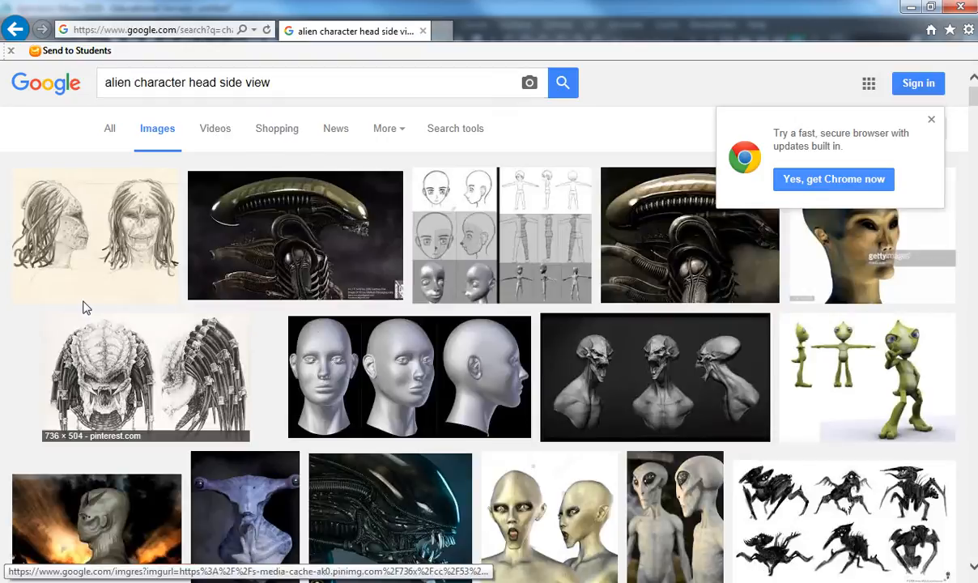
- Preview the 2D sketch to 3D character design sheet and browse more side-view alien heads
click(498, 201)
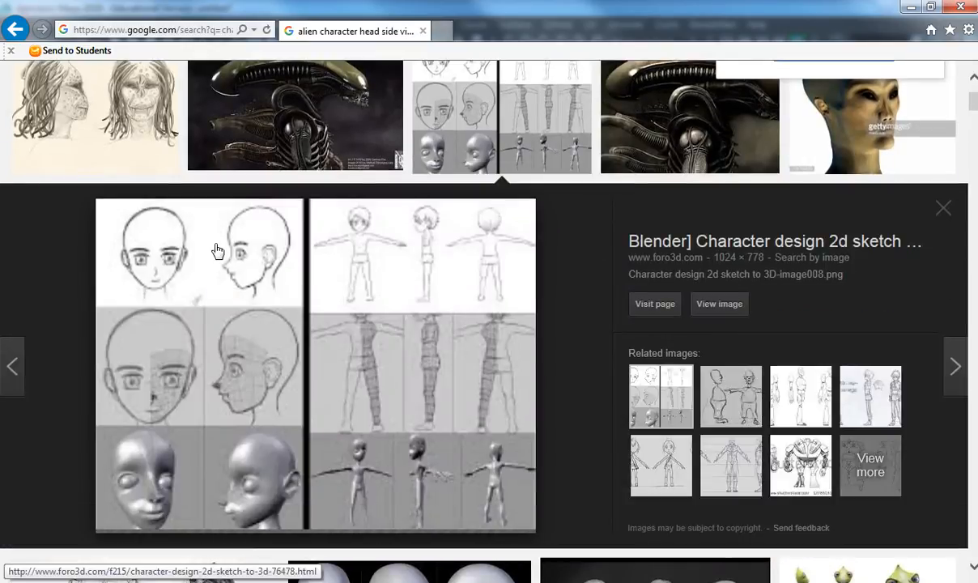
scroll(384, 262, down, 5)
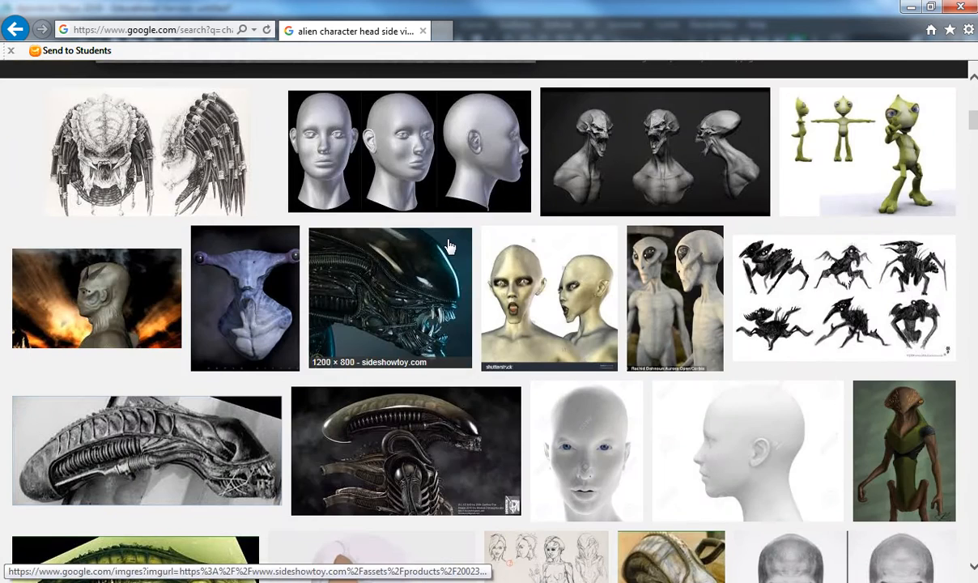
scroll(449, 245, down, 5)
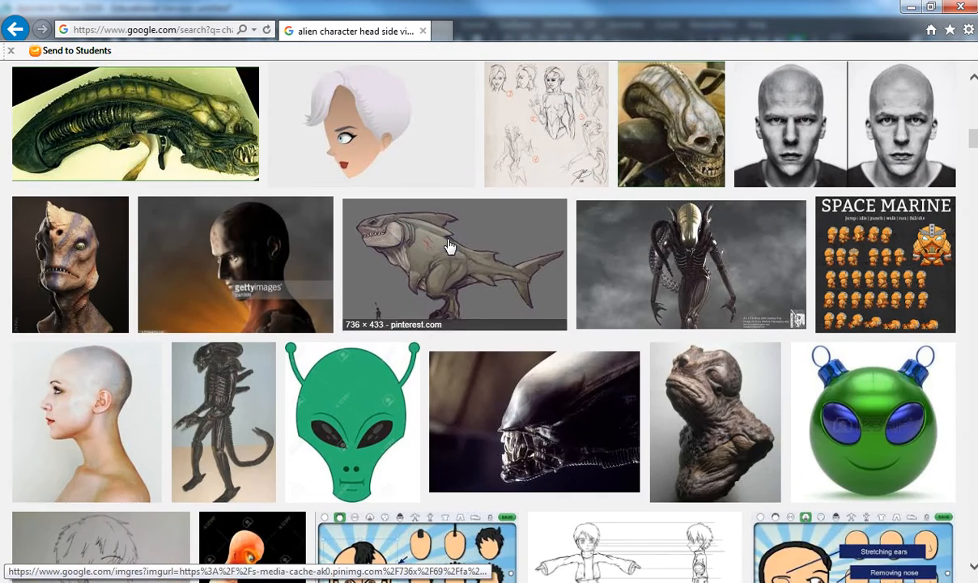
scroll(268, 259, down, 1)
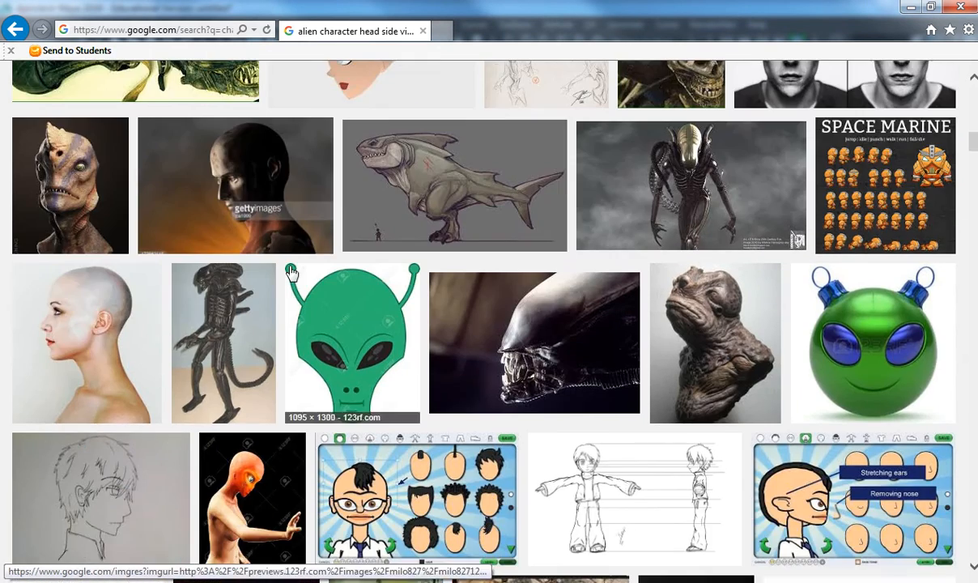
- Open the bald woman's side-profile picture at full size and save it as a JPEG on the Desktop
click(106, 298)
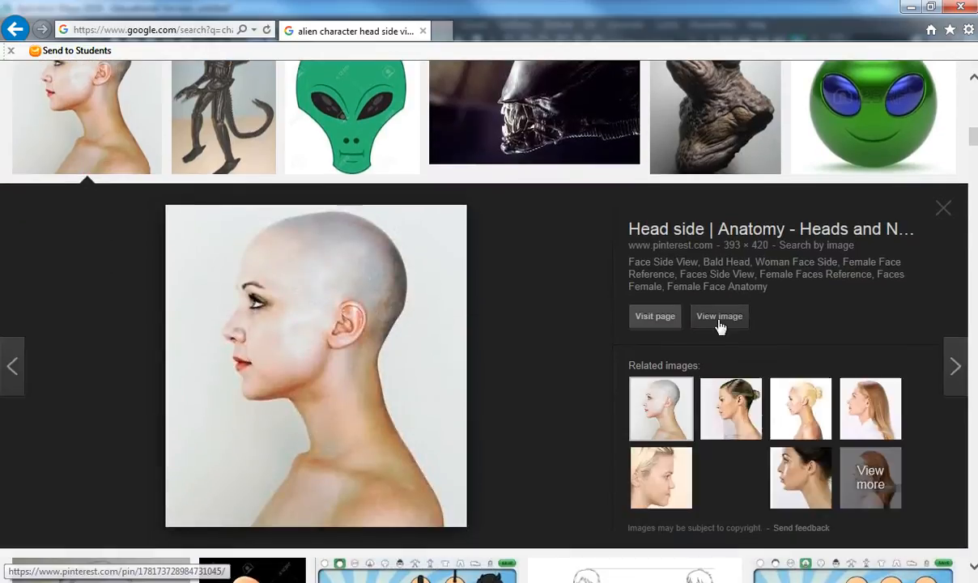
click(720, 317)
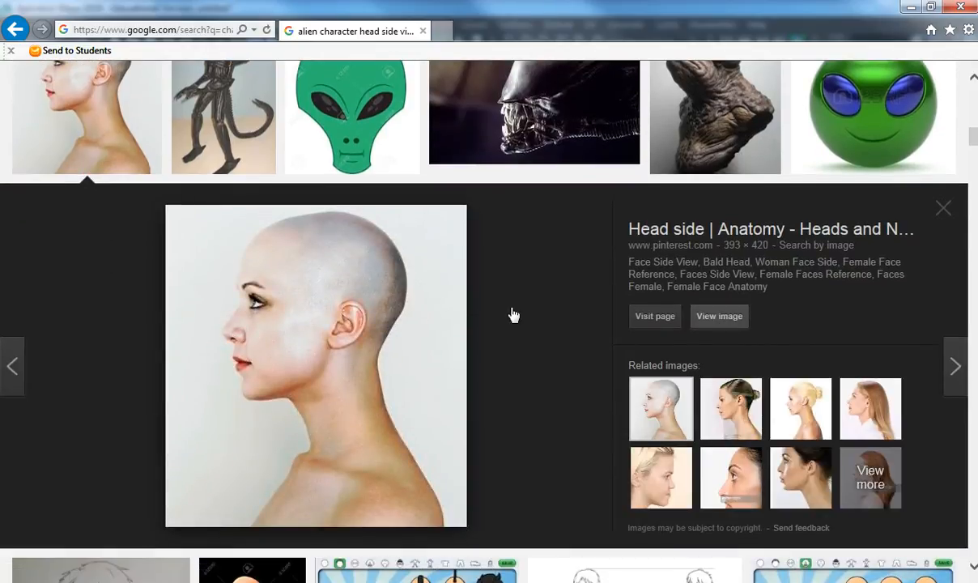
right_click(225, 163)
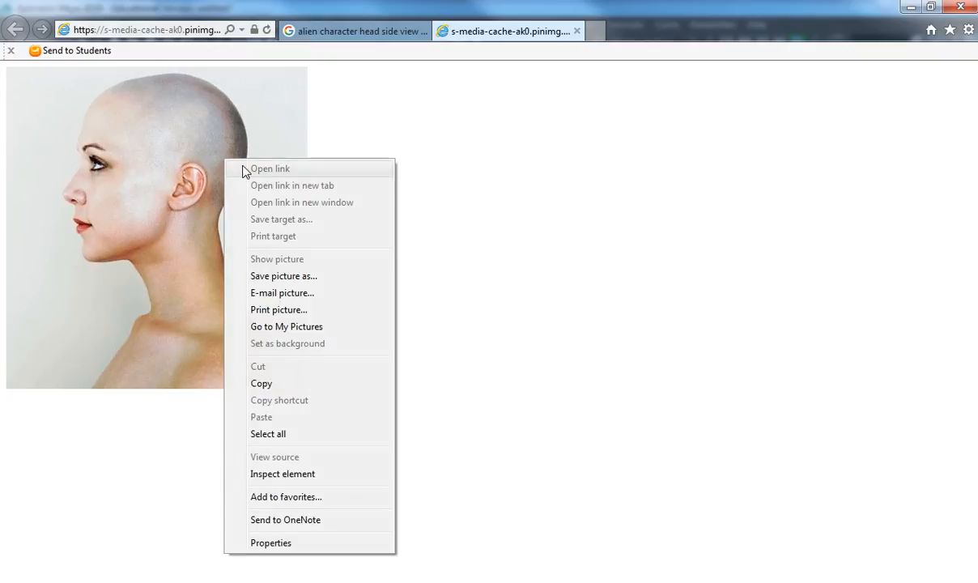
click(288, 276)
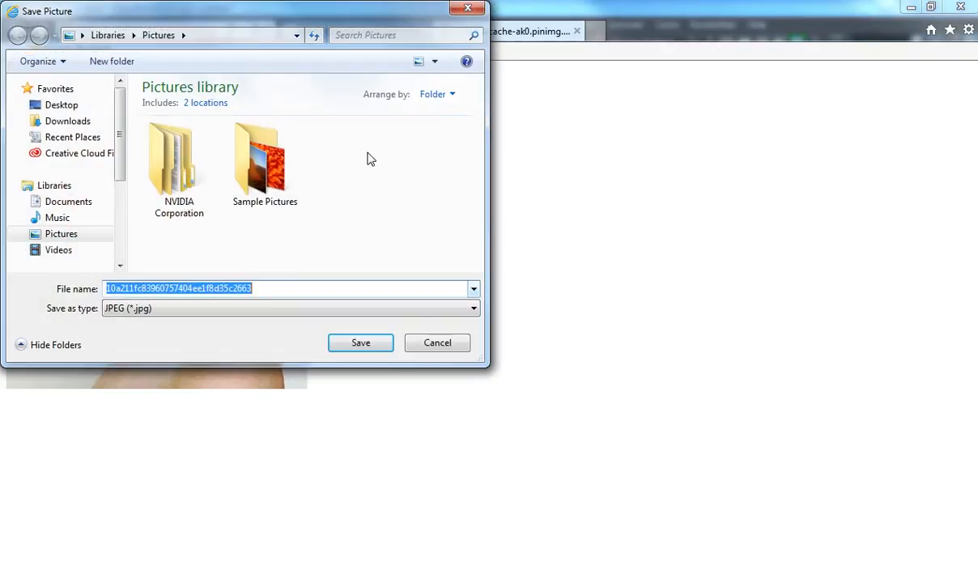
click(61, 105)
click(360, 343)
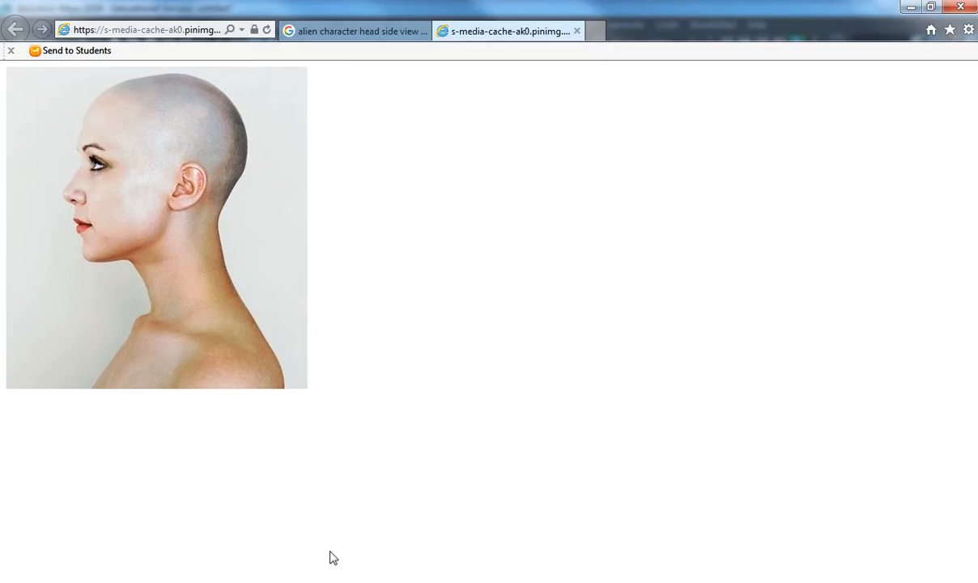
- Switch to Maya and start a new project located in the 2510 work folder on the P: drive
mouse_move(393, 578)
click(464, 503)
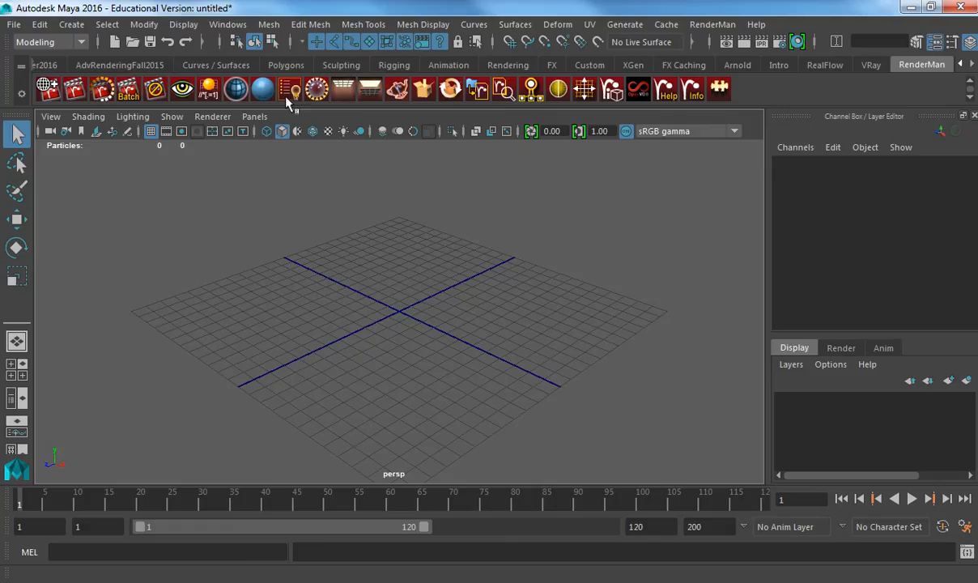
click(14, 24)
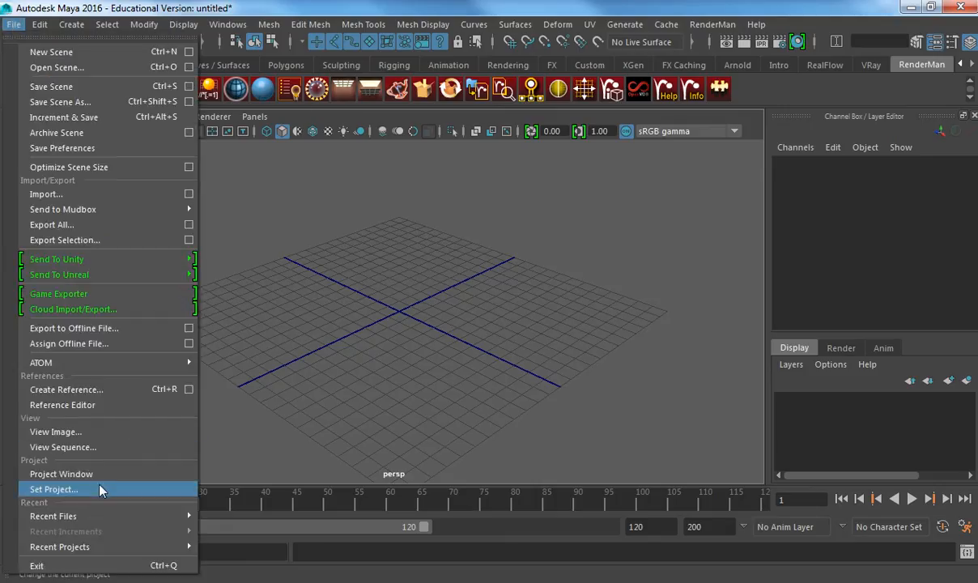
click(61, 474)
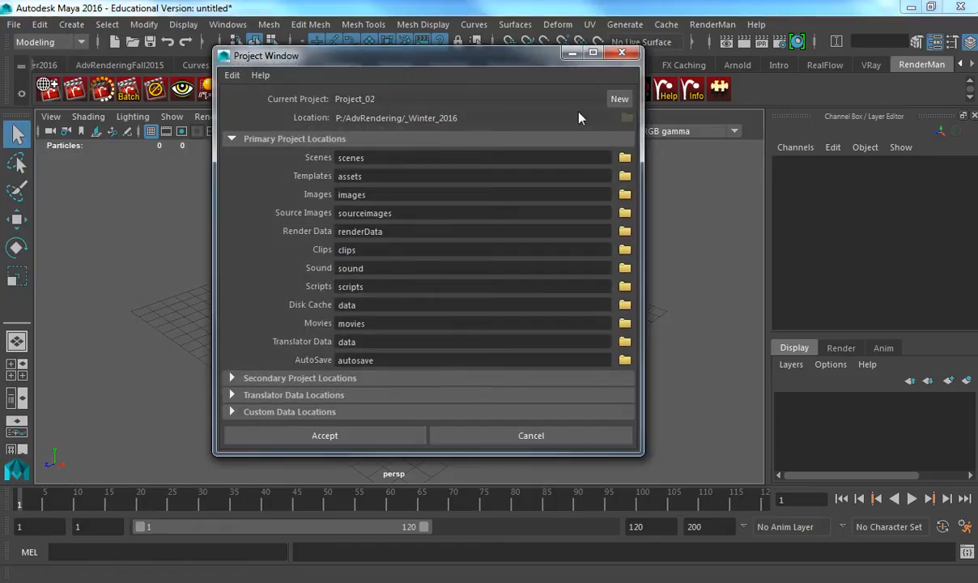
click(619, 98)
click(628, 120)
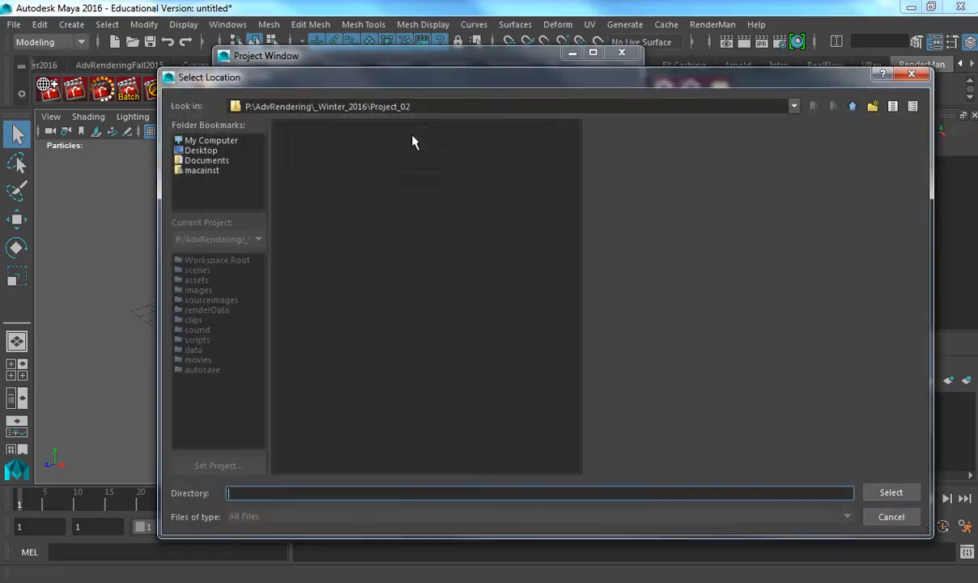
click(852, 107)
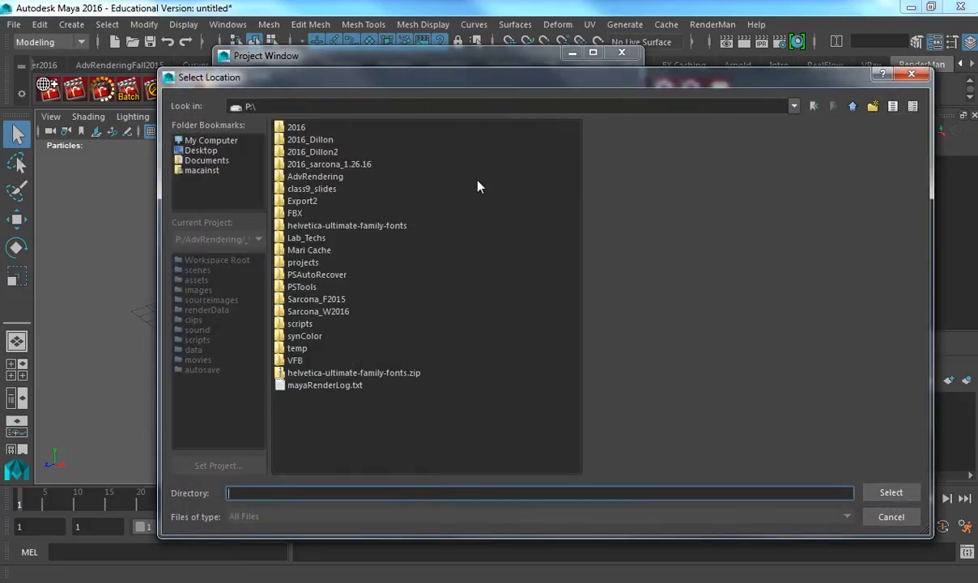
double_click(345, 313)
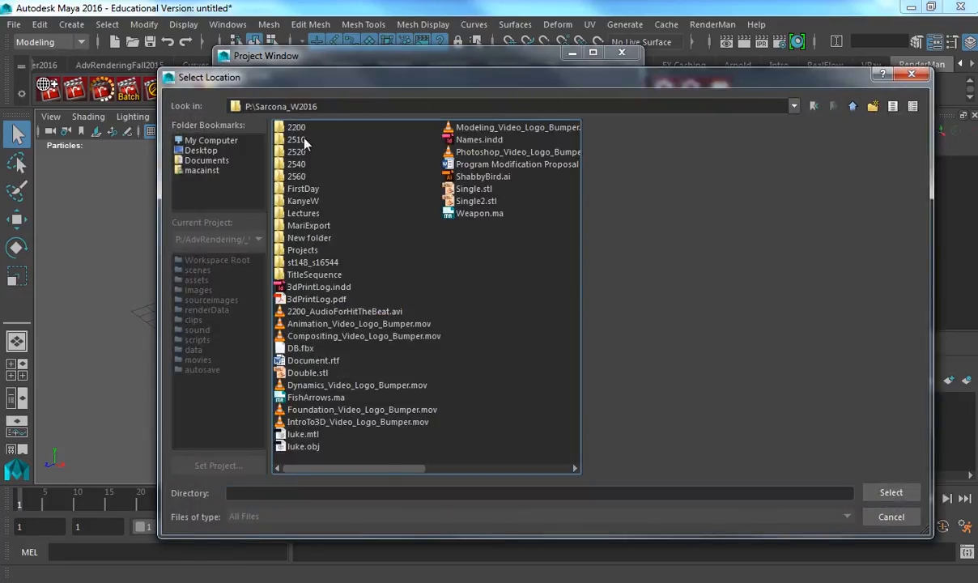
double_click(305, 141)
double_click(297, 153)
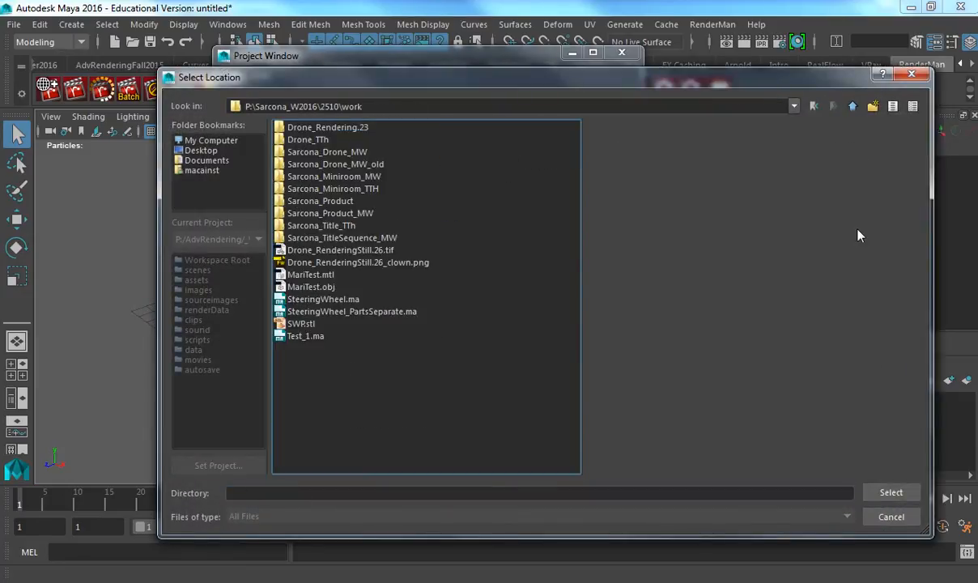
click(891, 492)
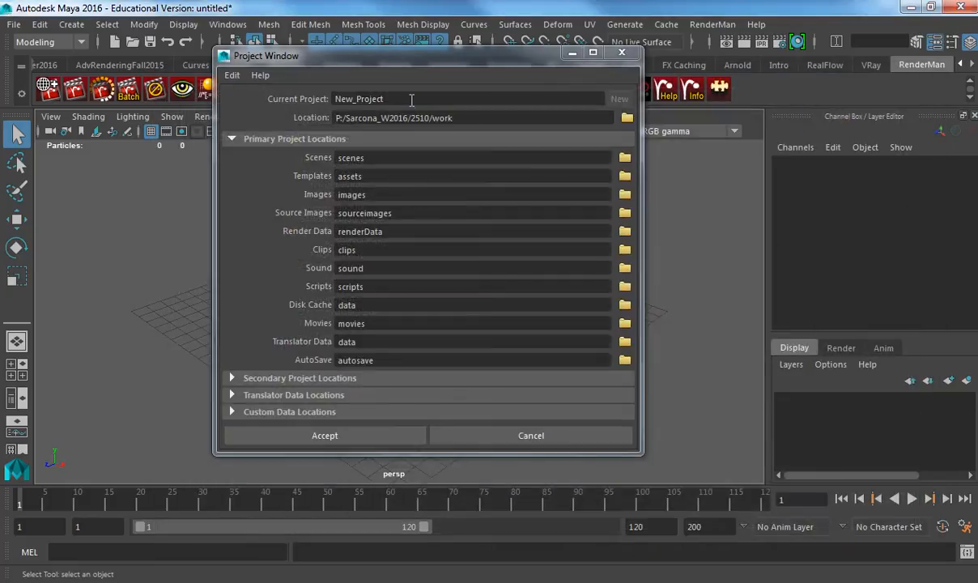
- Name the new project with the owner's surname followed by _Character_MW and create it with the default folders
text(Sarcon)
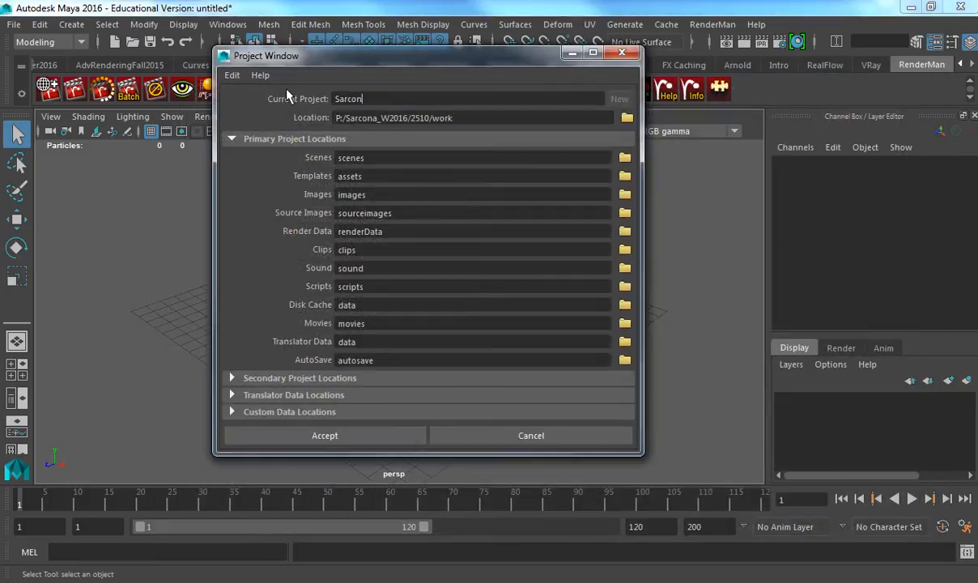
text(a_Character_MW)
click(324, 435)
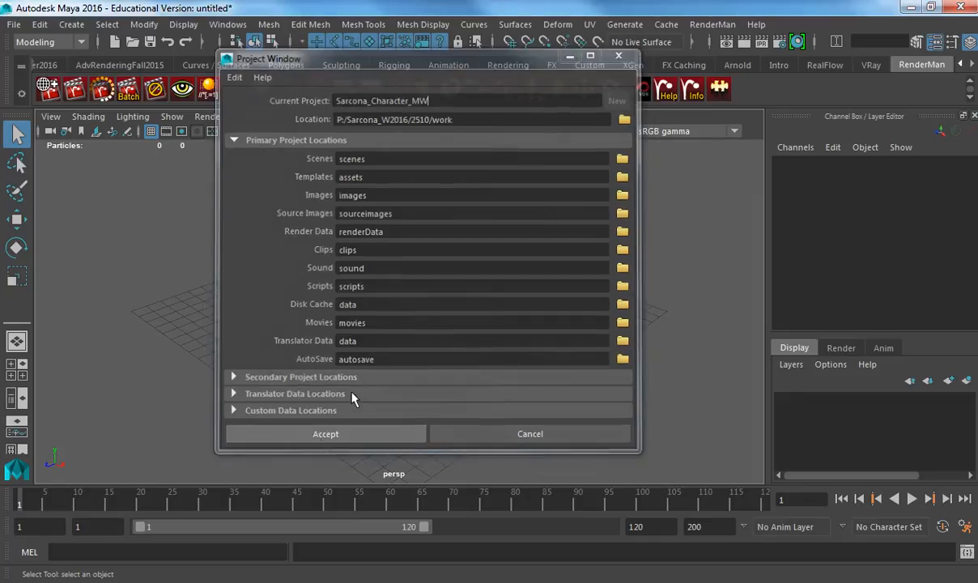
- In Windows Explorer, copy the saved head picture from the Desktop into the new character project's sourceimages folder
key(super+e)
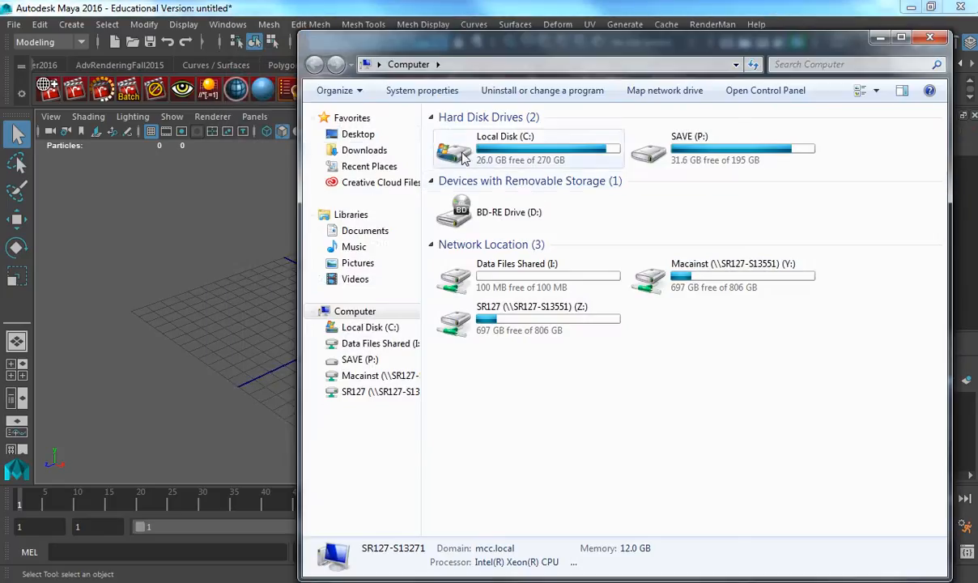
click(357, 135)
click(652, 213)
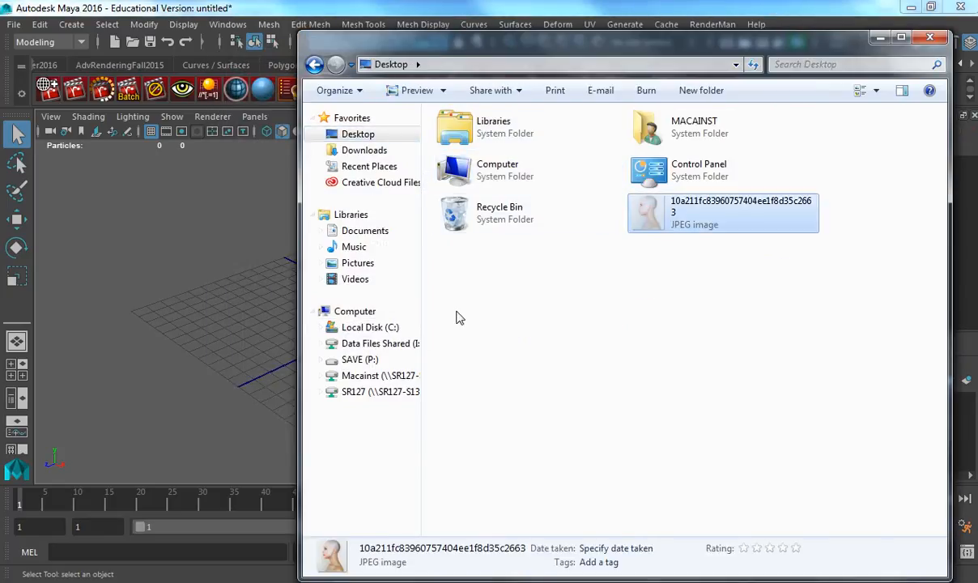
click(381, 361)
double_click(447, 376)
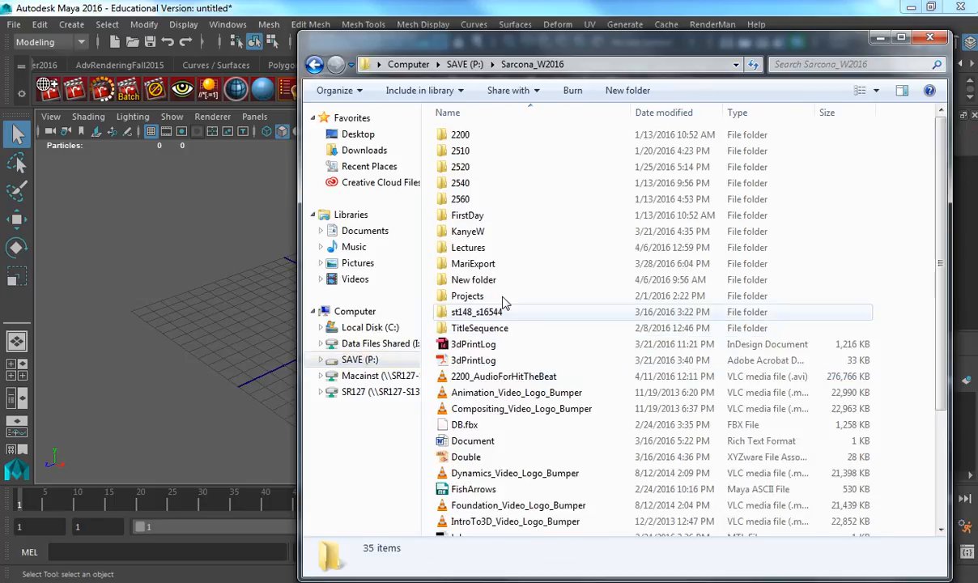
double_click(470, 152)
double_click(468, 167)
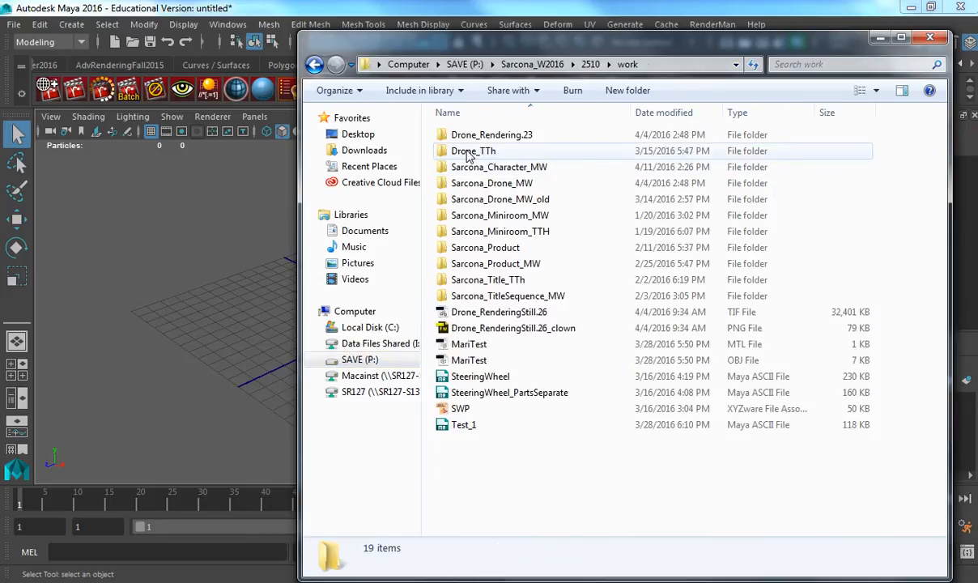
double_click(490, 167)
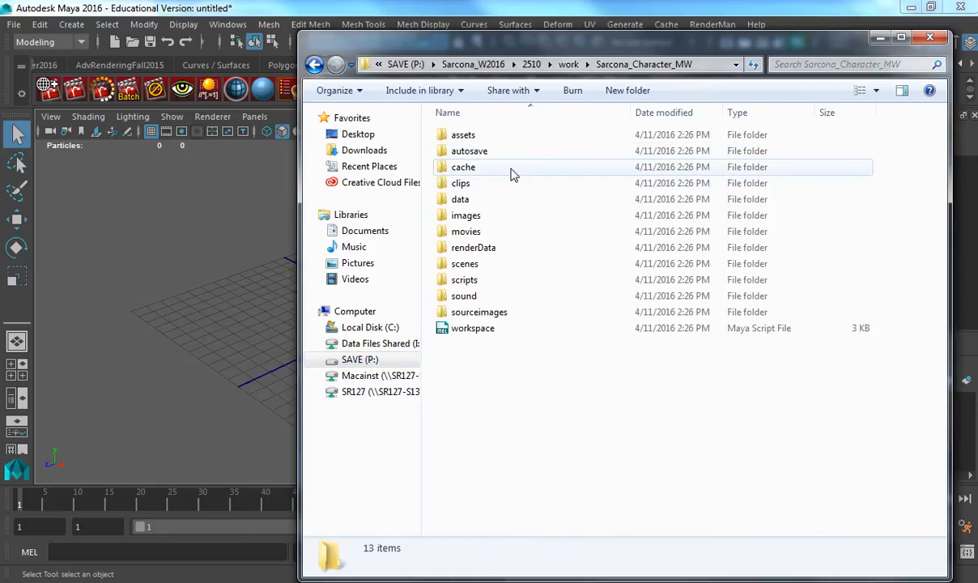
double_click(482, 313)
key(ctrl+v)
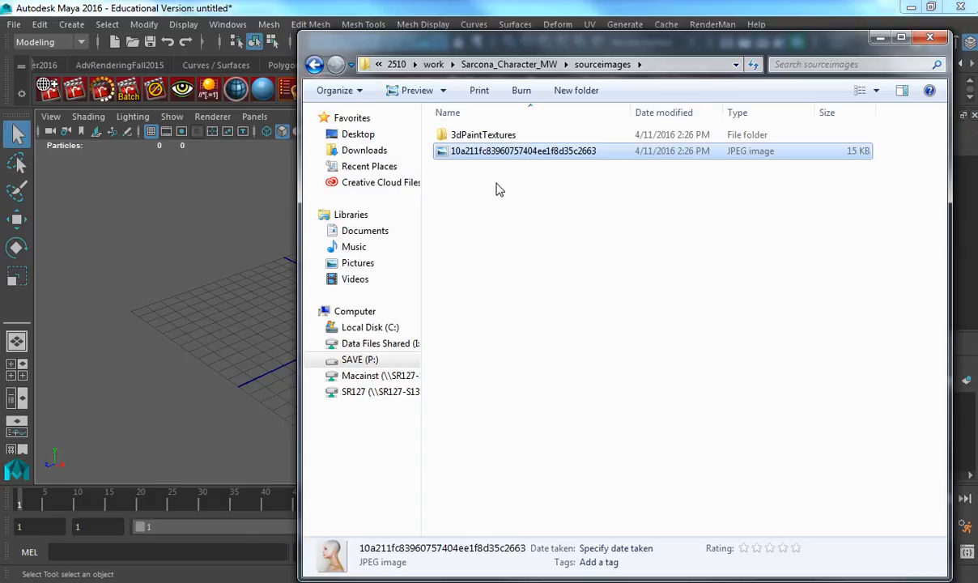
- Rename the copied head picture as headRef
click(502, 152)
text(headRef)
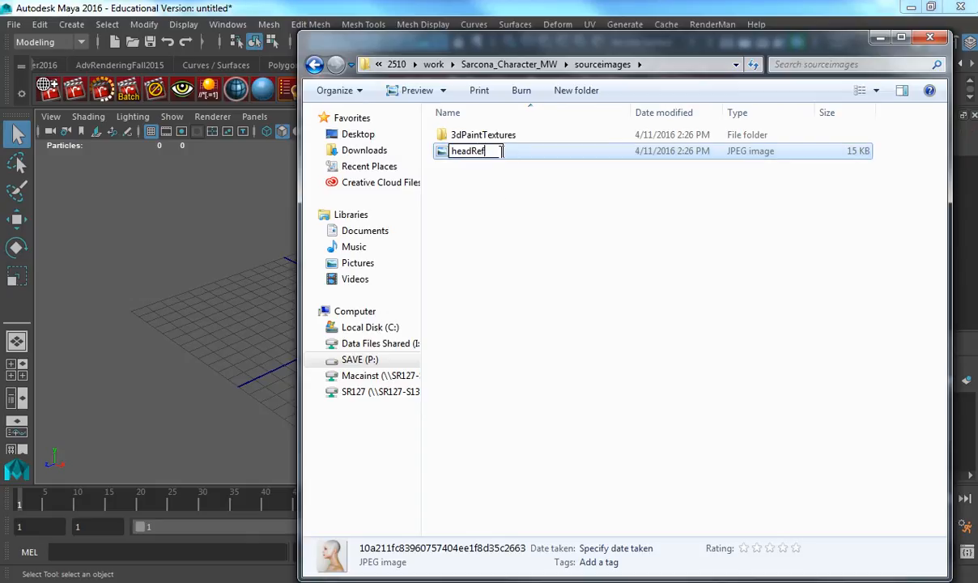
key(Return)
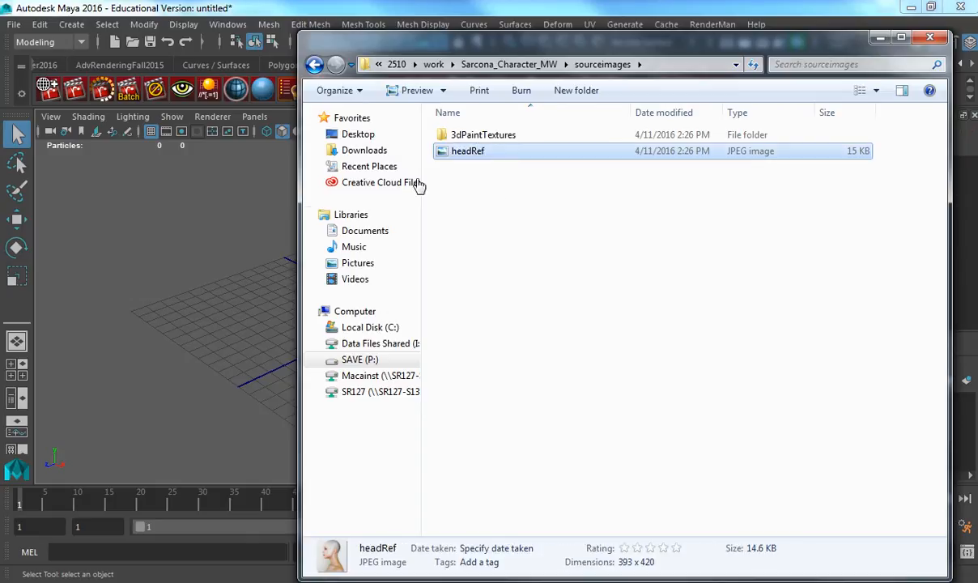
- Return to Maya and import headRef.jpg from sourceimages as an image plane in the right side view
click(184, 208)
alt+drag(330, 296, 343, 279)
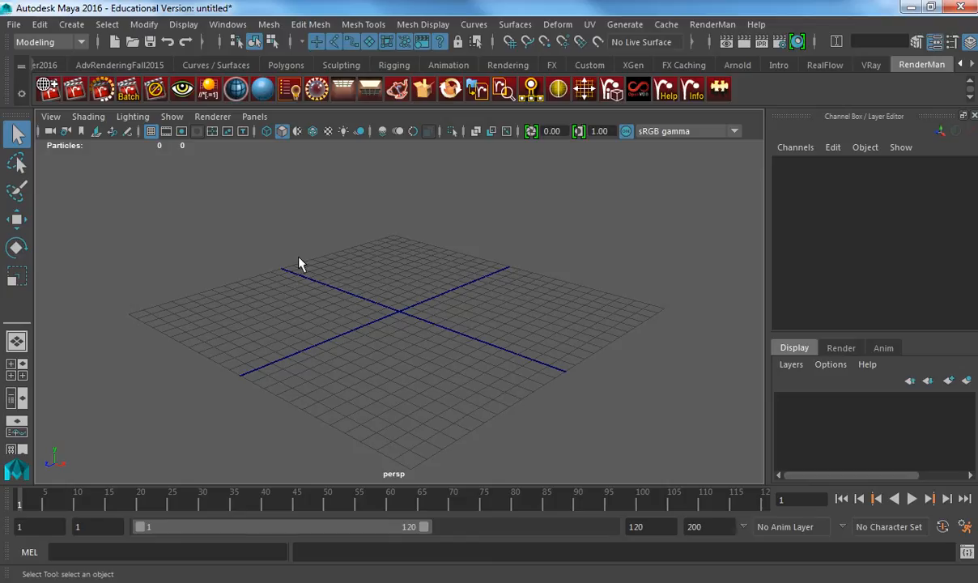
key(space)
drag(398, 270, 451, 274)
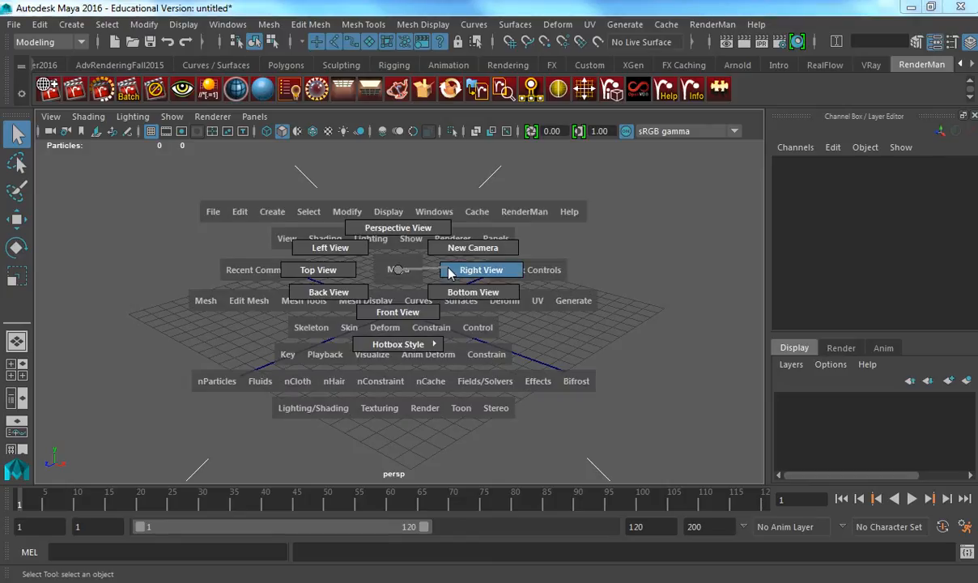
click(50, 117)
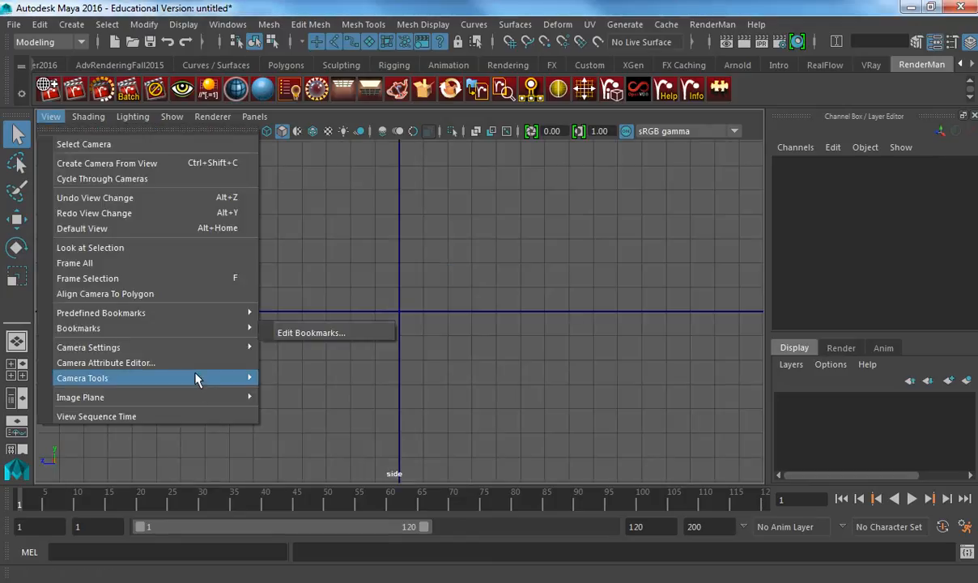
mouse_move(209, 400)
click(322, 410)
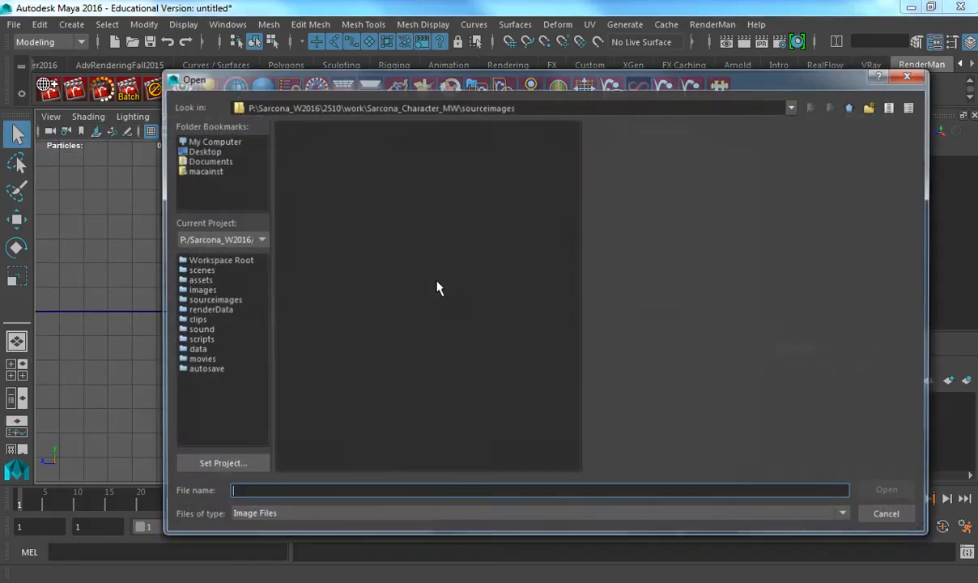
click(310, 140)
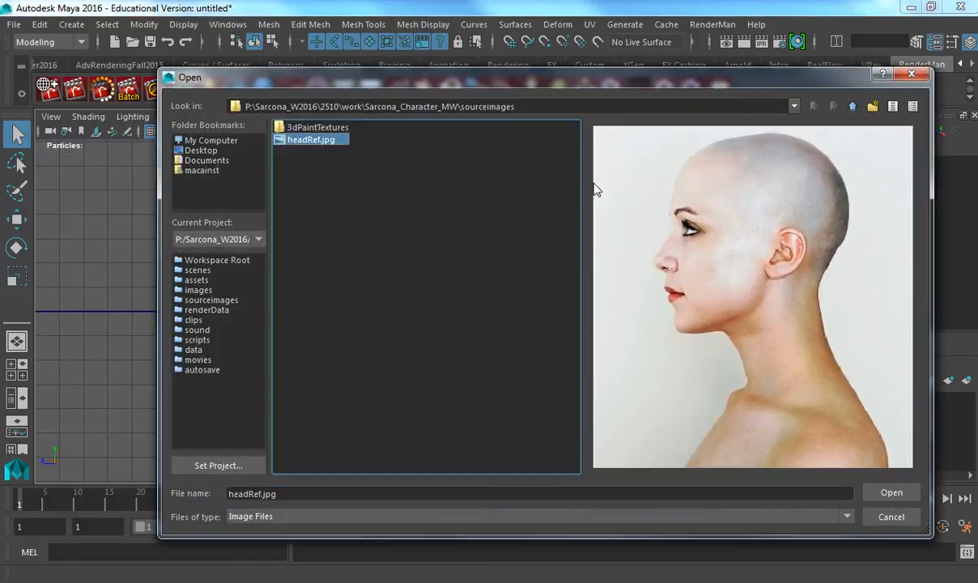
click(891, 492)
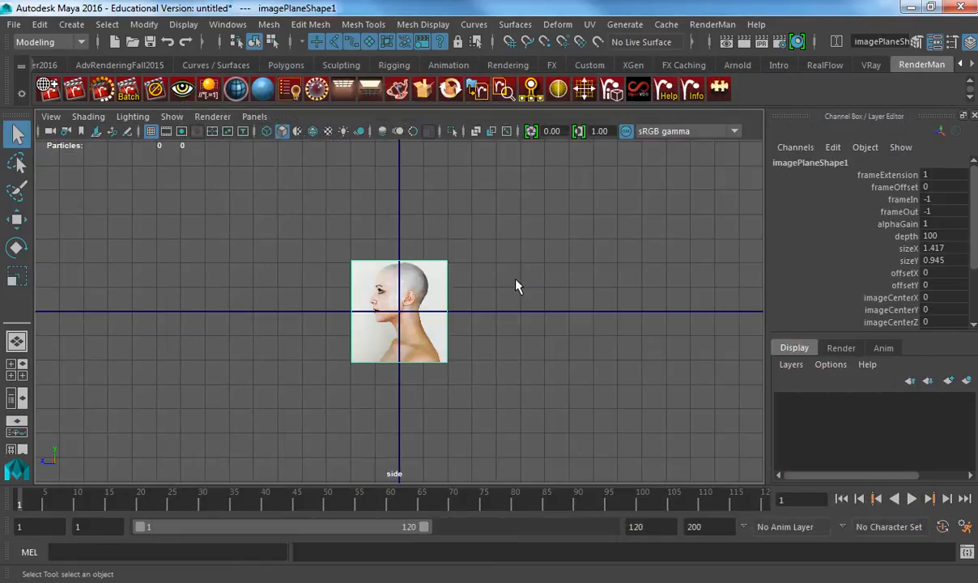
- Scale the head image plane up uniformly in the perspective view
key(space)
drag(432, 241, 432, 238)
alt+drag(426, 276, 469, 261)
alt+right_drag(470, 261, 810, 279)
key(w)
key(r)
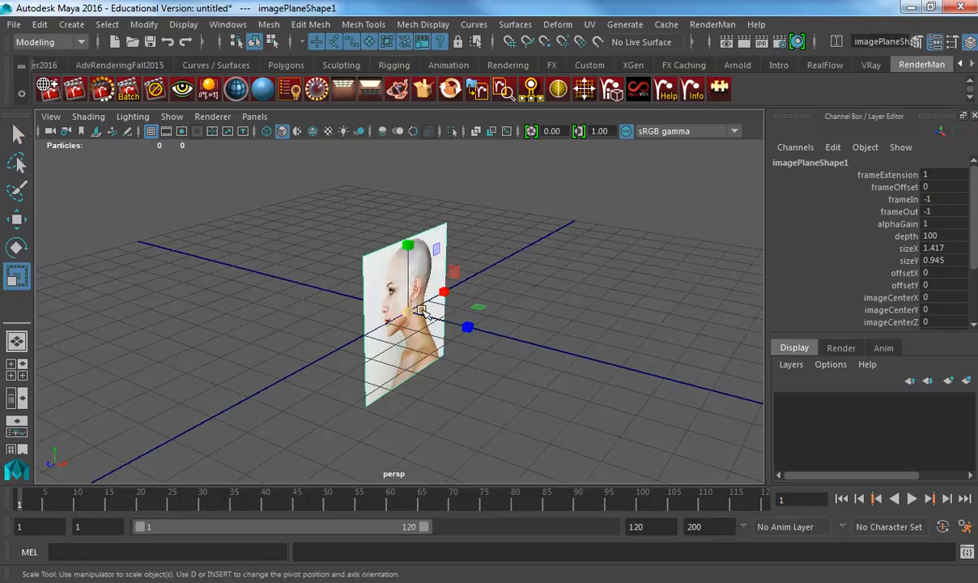
middle_drag(570, 283, 679, 302)
alt+right_drag(679, 302, 526, 312)
- Move the image plane back along X to the grid's edge and raise it so its lower edge rests on the grid
key(w)
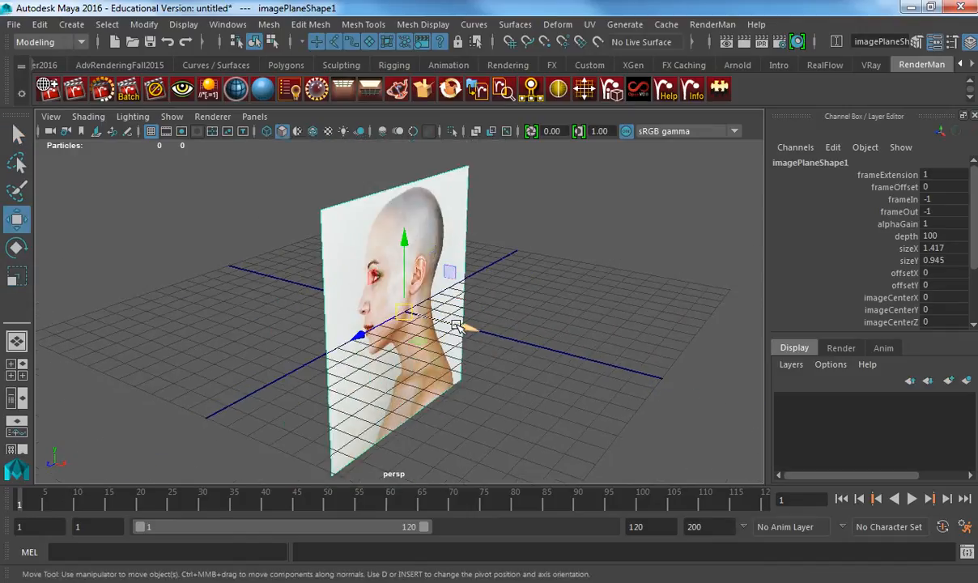
drag(463, 327, 339, 294)
drag(297, 234, 266, 87)
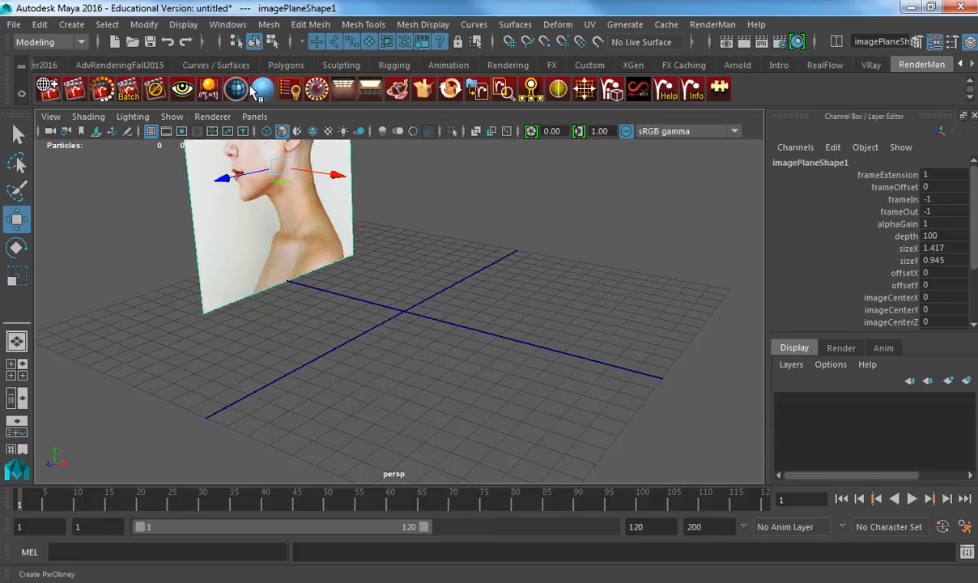
- Set the perspective viewport's renderer to Legacy Default Viewport and bring the whole head image into view
click(209, 116)
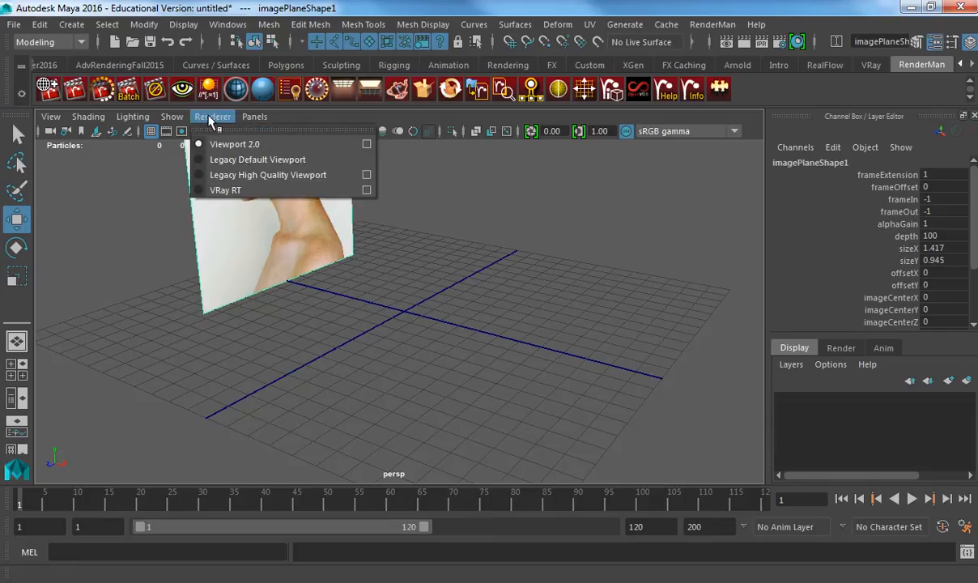
click(235, 159)
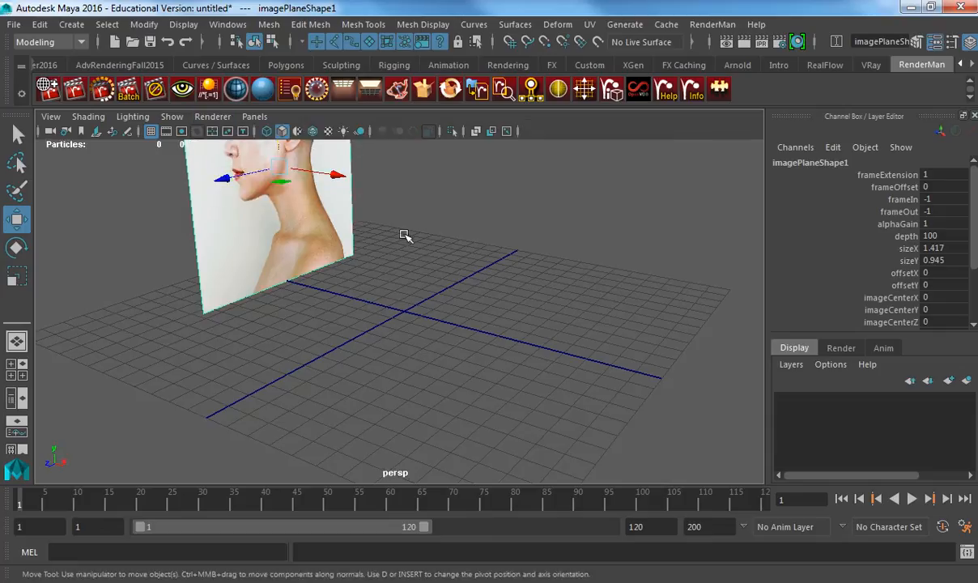
alt+drag(405, 233, 387, 305)
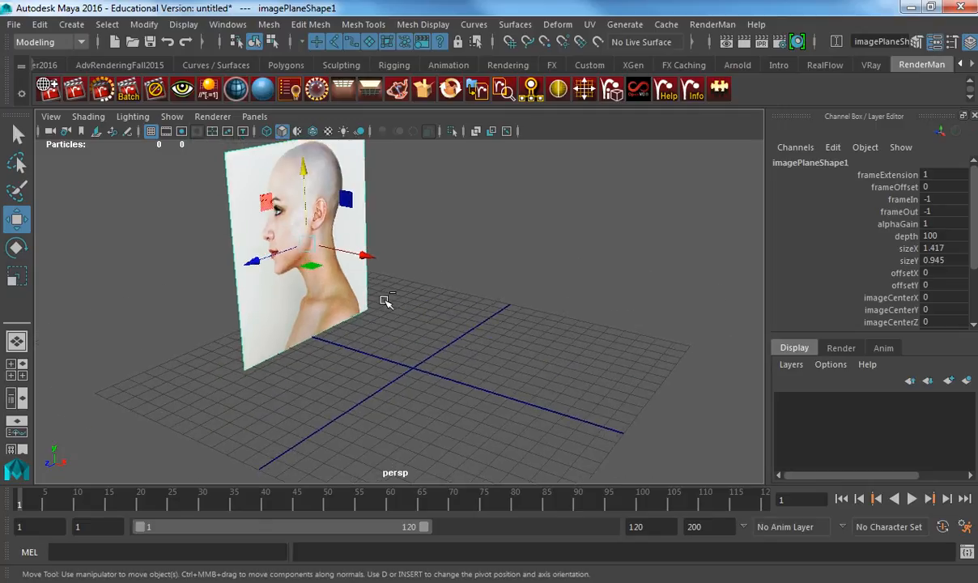
- Save the scene in the project's scenes folder as a Maya Binary file named with the artist's surname plus _head_Modeling_01
key(ctrl+shift+s)
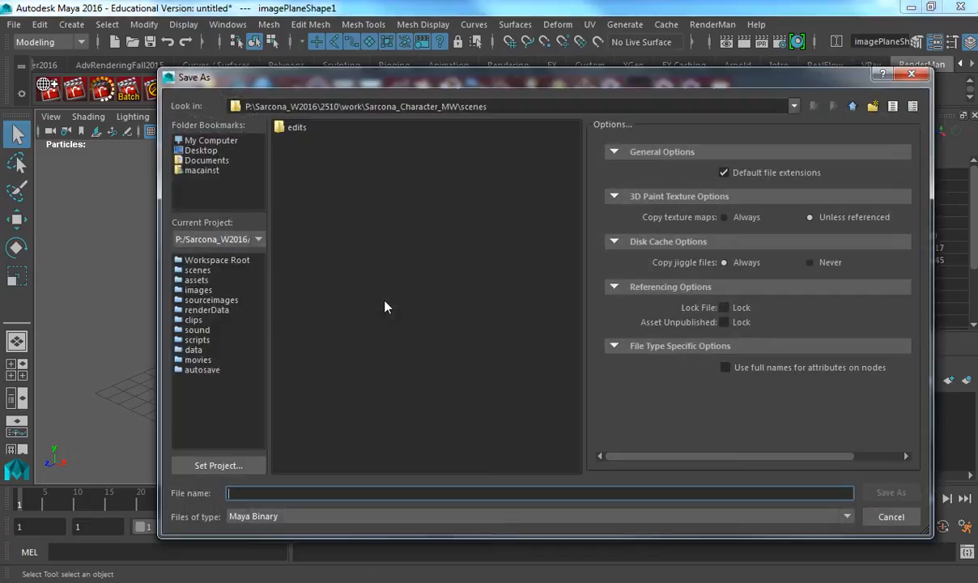
text(Sarcona_head)
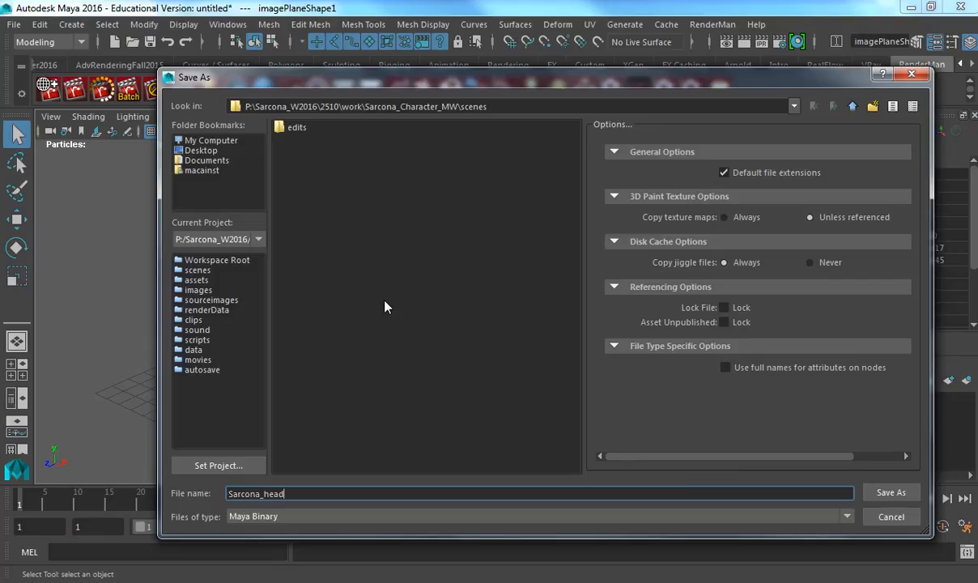
text(_Modeling_01)
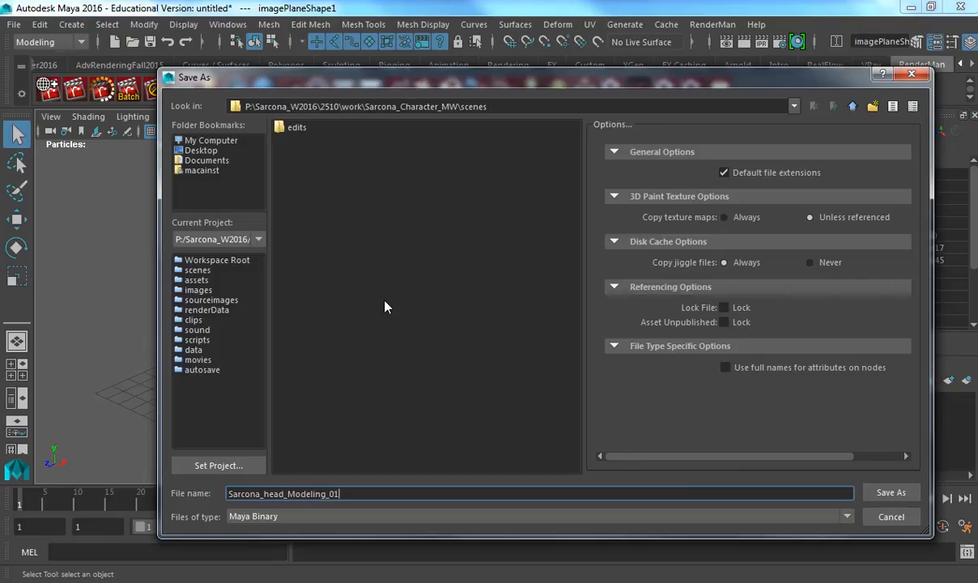
key(Return)
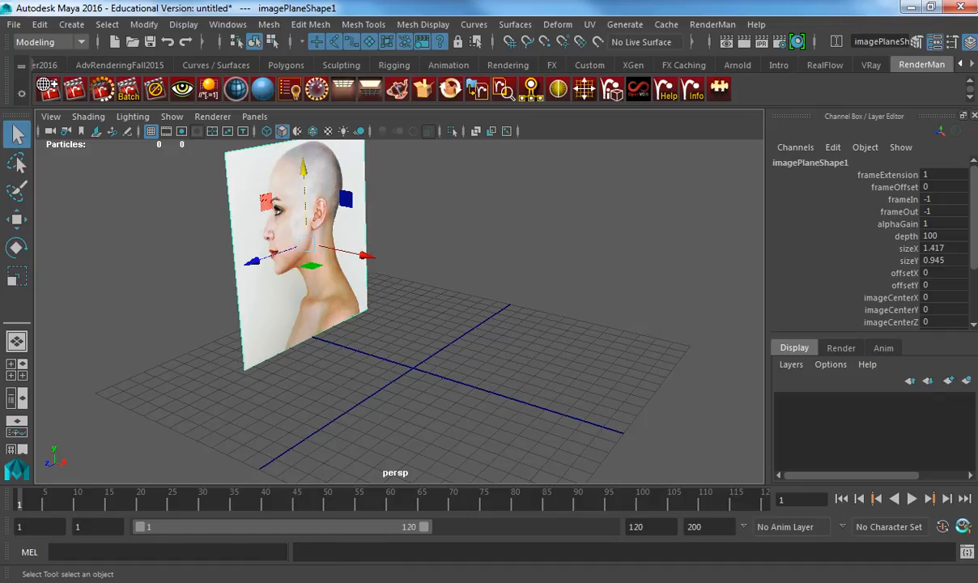
- Enable autosave in the Files/Projects preferences with an interval of 10 minutes and save the preferences
click(964, 526)
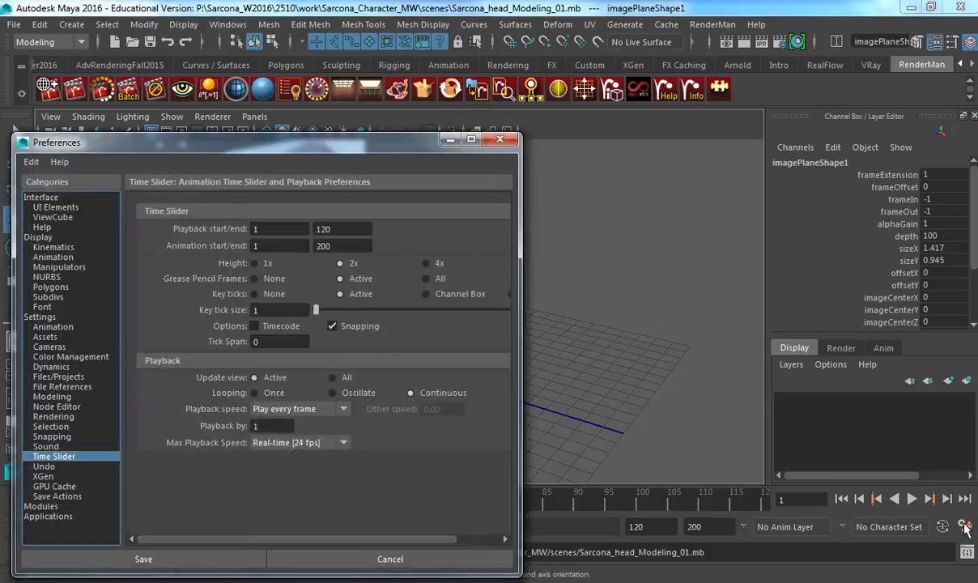
click(61, 387)
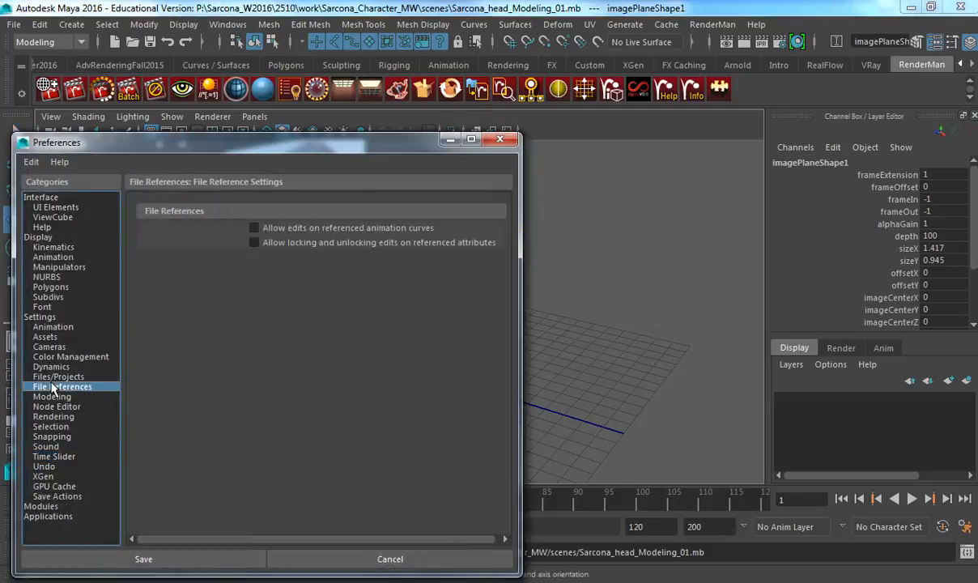
click(54, 376)
click(265, 378)
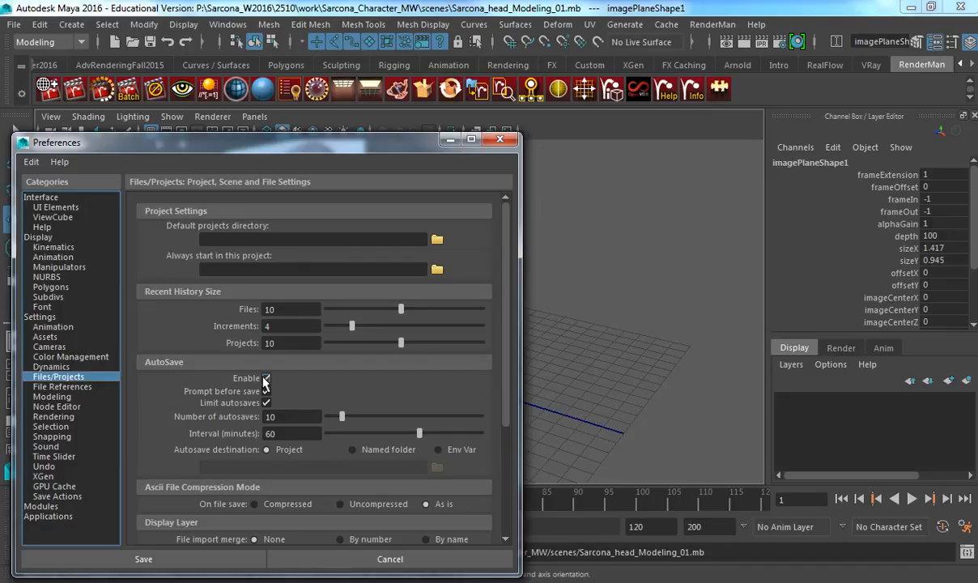
drag(280, 434, 209, 429)
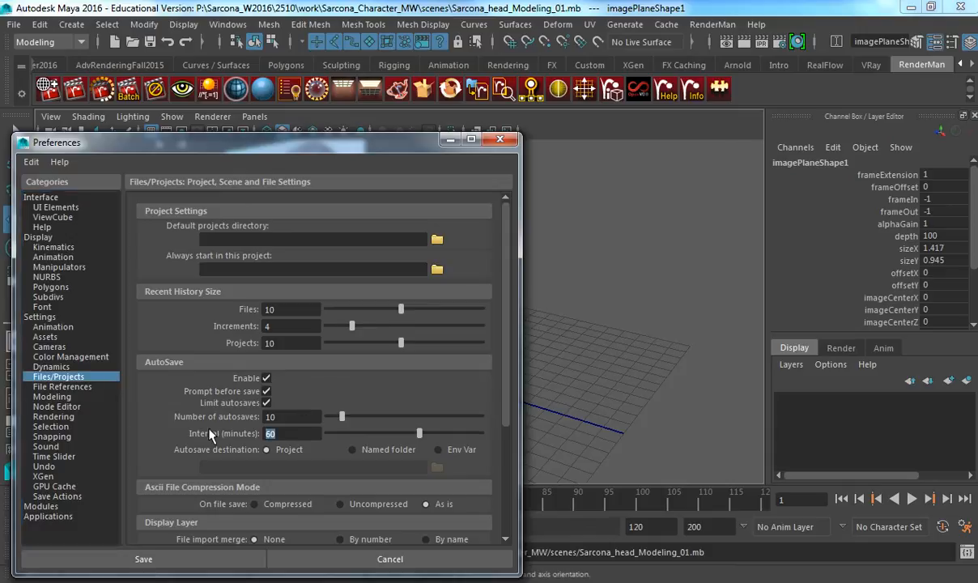
text(10)
key(Return)
text(5)
key(Return)
text(10)
click(209, 559)
- Try scaling the head image plane up uniformly to about 3.729 in the perspective view, and undo that scaling
click(456, 276)
alt+drag(454, 276, 366, 258)
alt+right_drag(366, 257, 456, 320)
click(456, 320)
alt+drag(509, 212, 432, 279)
key(r)
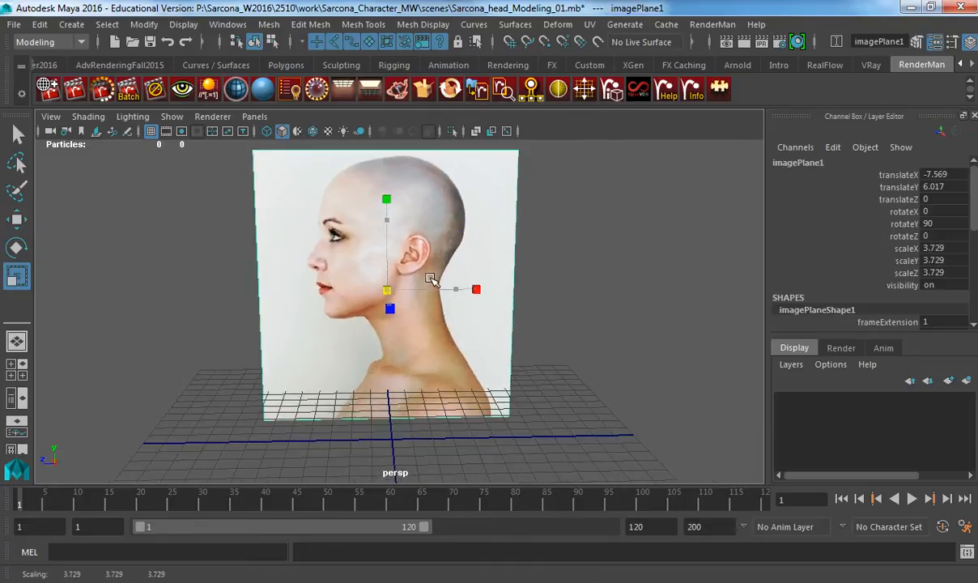
key(ctrl+z)
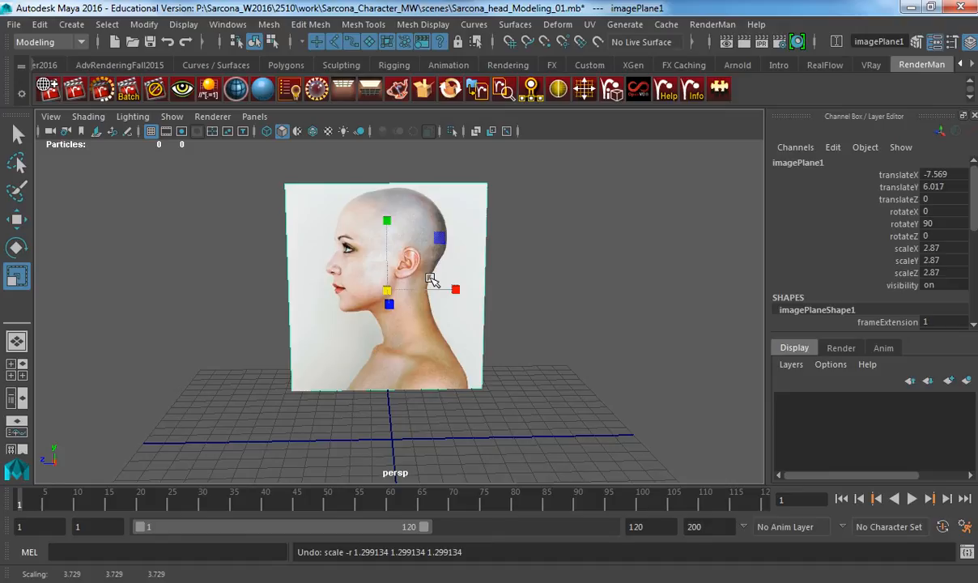
- Switch to the side view with the head image framed and create a polygon cube at the origin
key(space)
drag(492, 247, 544, 247)
alt+middle_drag(539, 240, 454, 352)
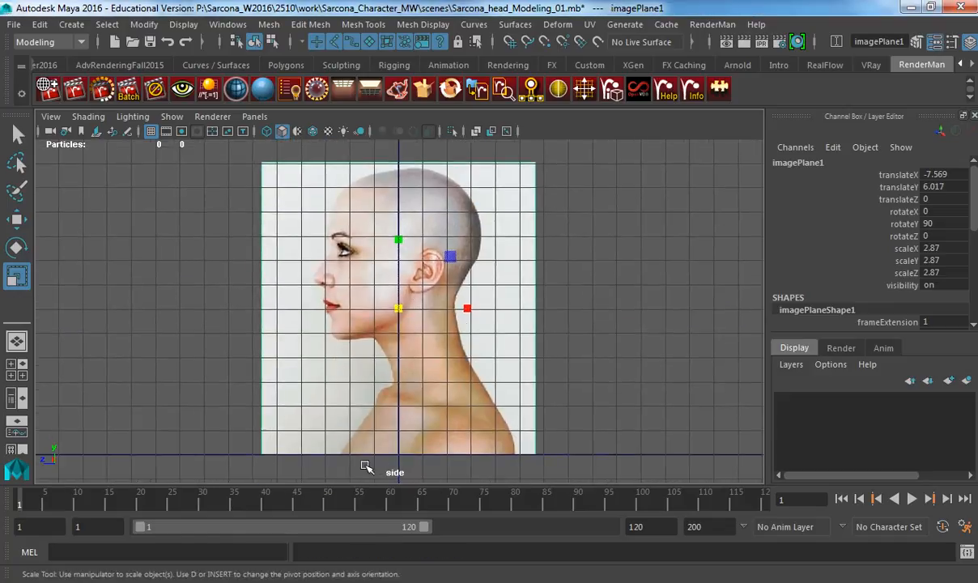
click(71, 24)
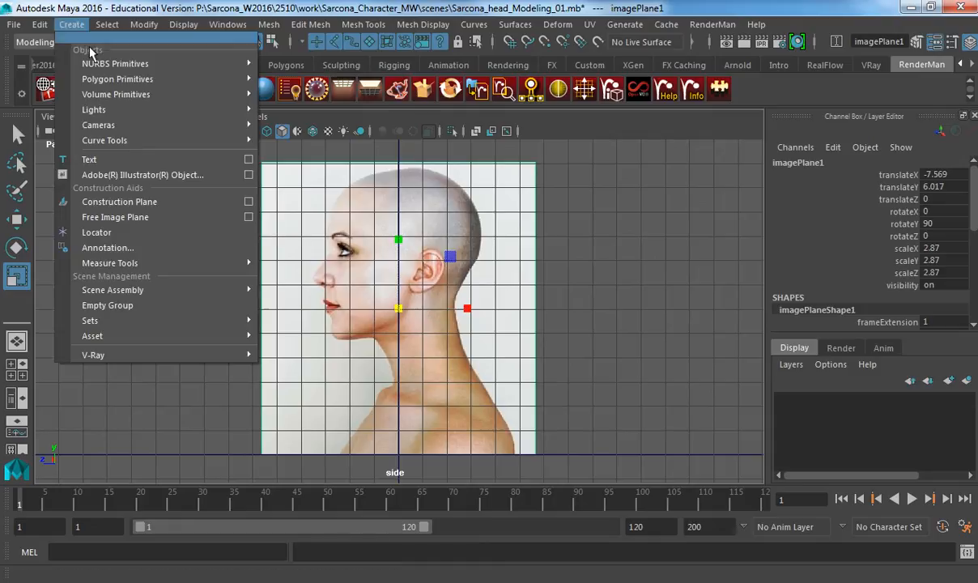
mouse_move(183, 79)
click(288, 107)
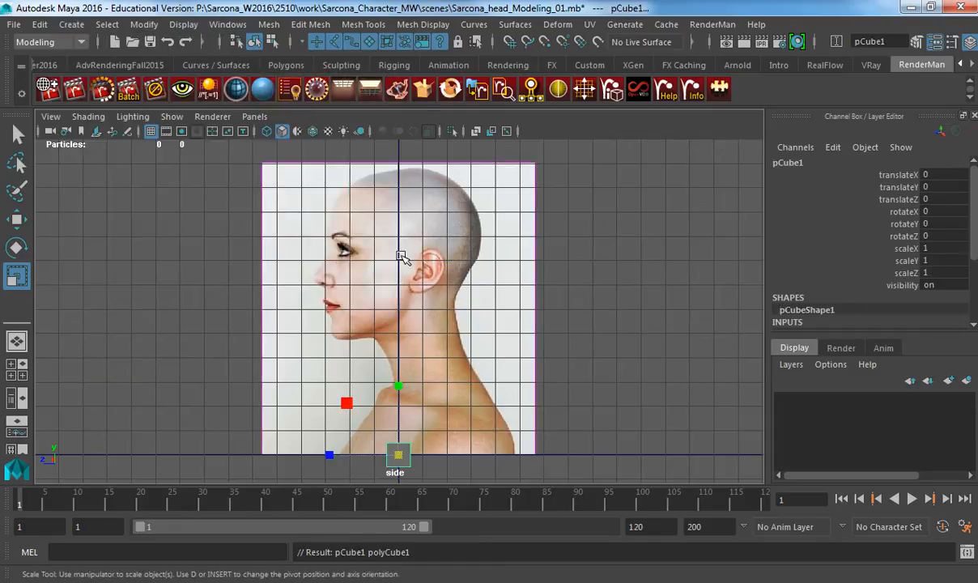
- Scale the cube uniformly to about 4.209 and move it over the head at about Y 7.453, Z -0.063
key(w)
drag(390, 460, 407, 343)
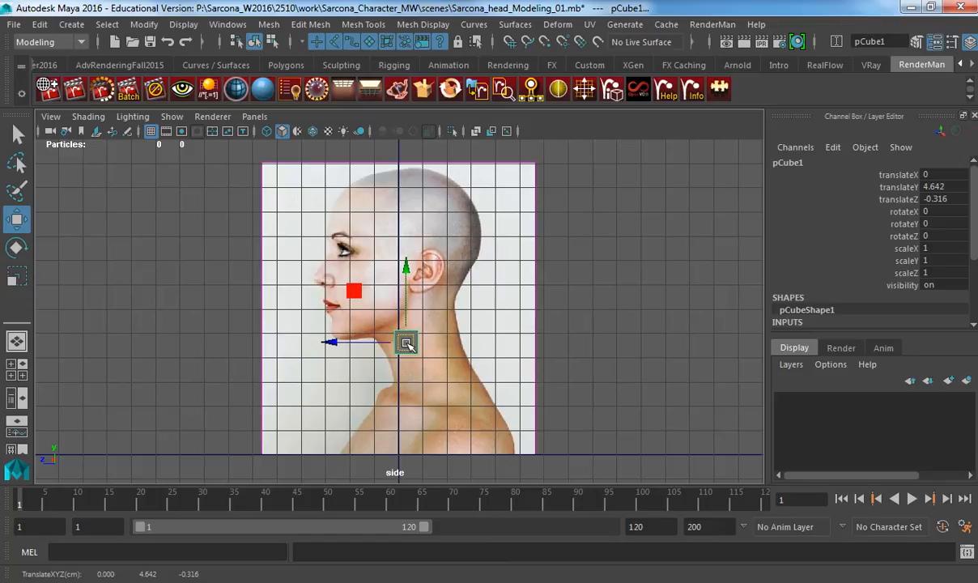
key(r)
drag(405, 344, 401, 278)
key(w)
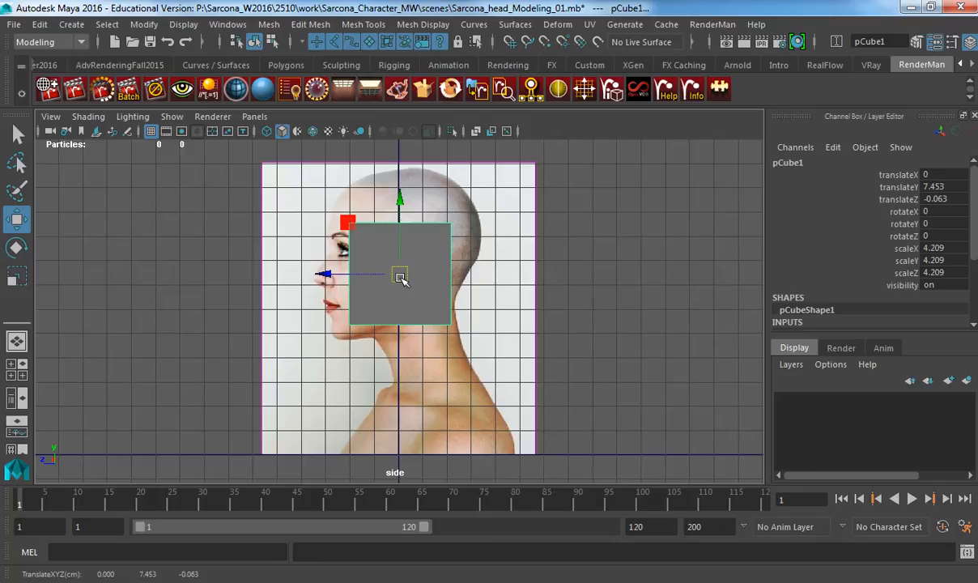
- Move the cube's four corner vertex pairs to the upper forehead, the back of the crown, the nape and the underside of the jaw
right_drag(394, 236, 330, 159)
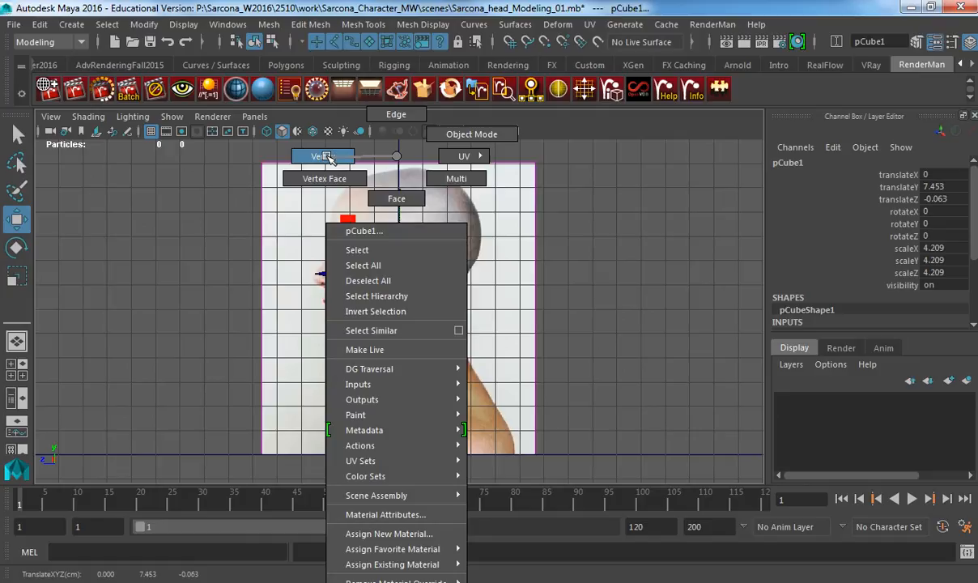
right_drag(329, 159, 326, 157)
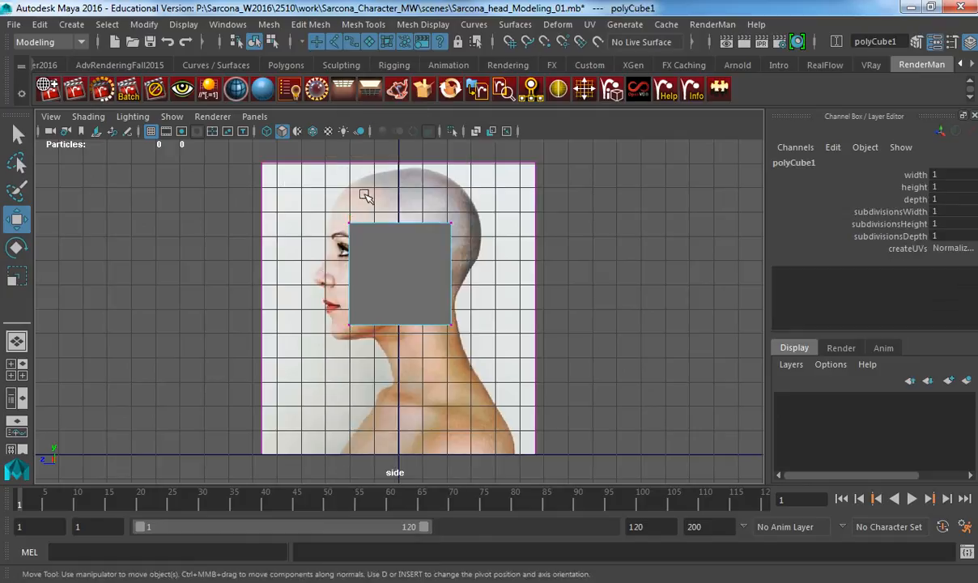
drag(311, 183, 383, 264)
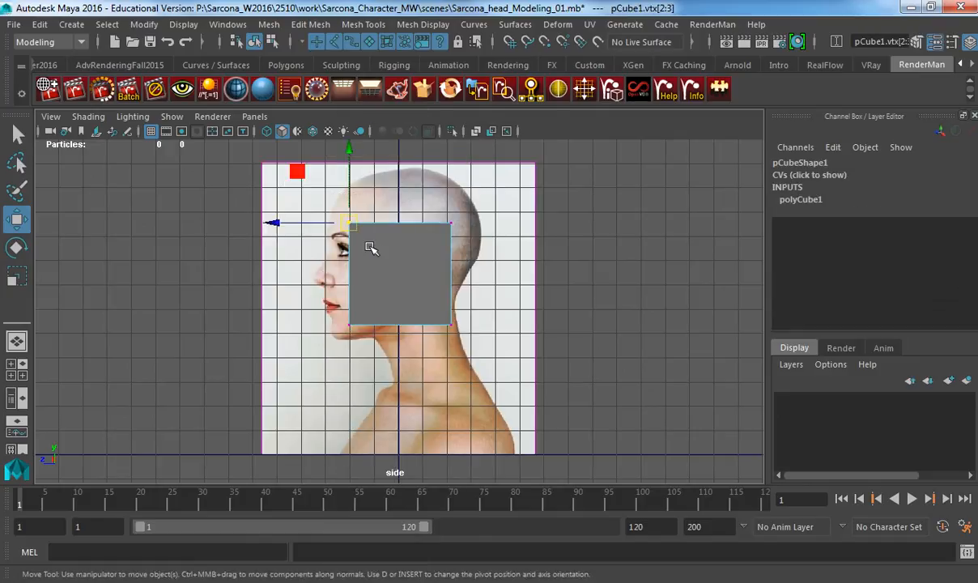
drag(350, 217, 351, 180)
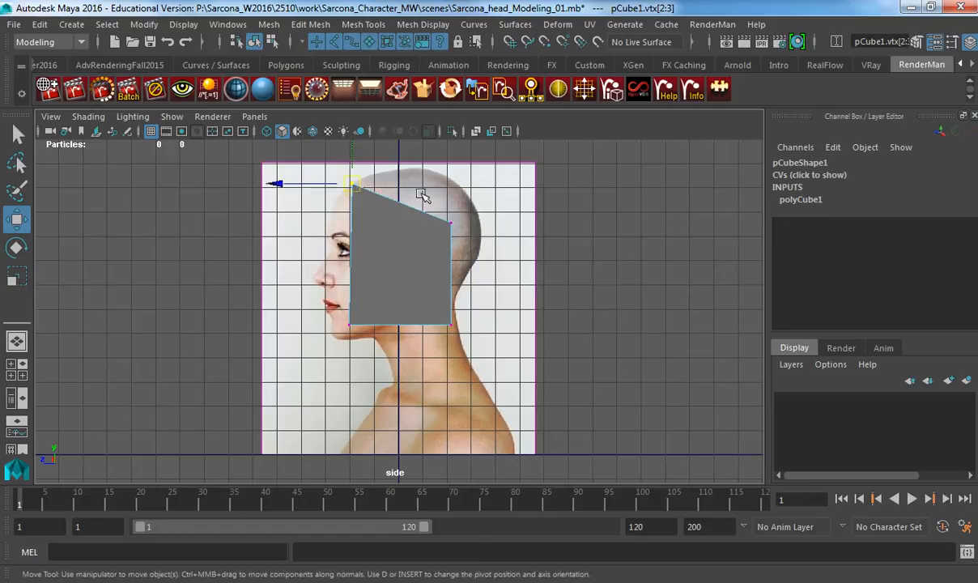
drag(472, 212, 448, 250)
middle_drag(450, 249, 468, 216)
drag(435, 298, 464, 364)
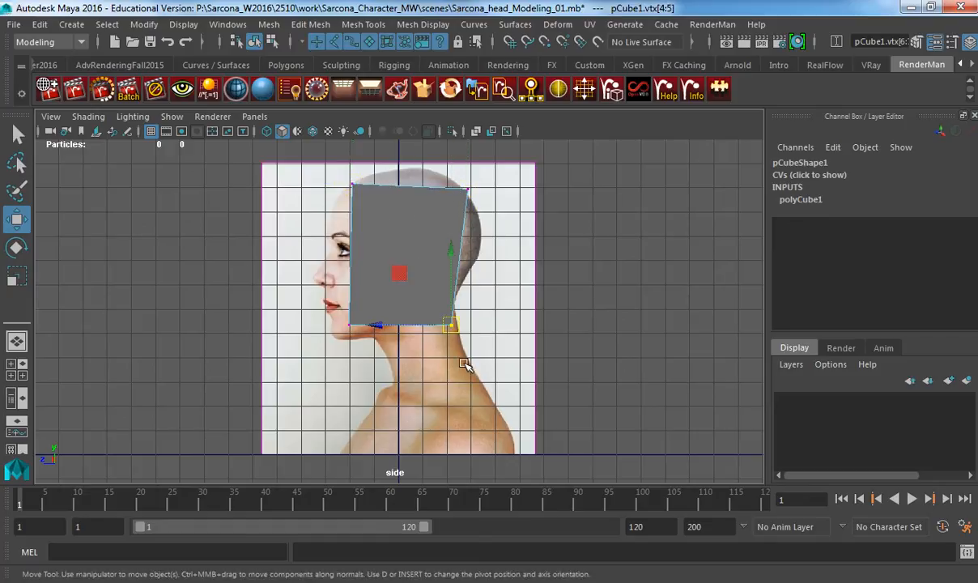
middle_drag(466, 364, 470, 316)
drag(396, 316, 372, 335)
- Reposition the cube's upper front and upper back vertex pairs to follow the top of the skull
drag(331, 175, 382, 197)
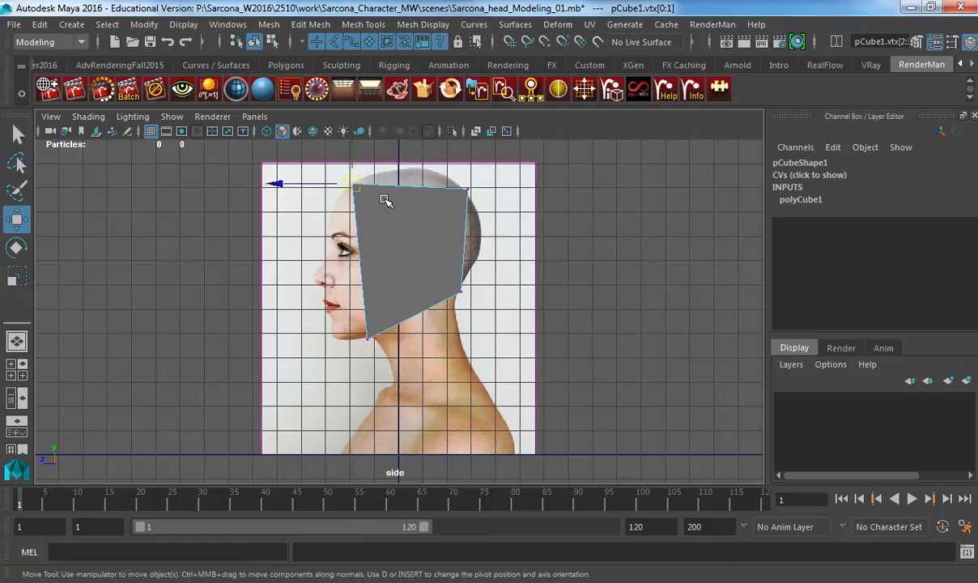
middle_drag(371, 194, 343, 232)
drag(442, 177, 506, 219)
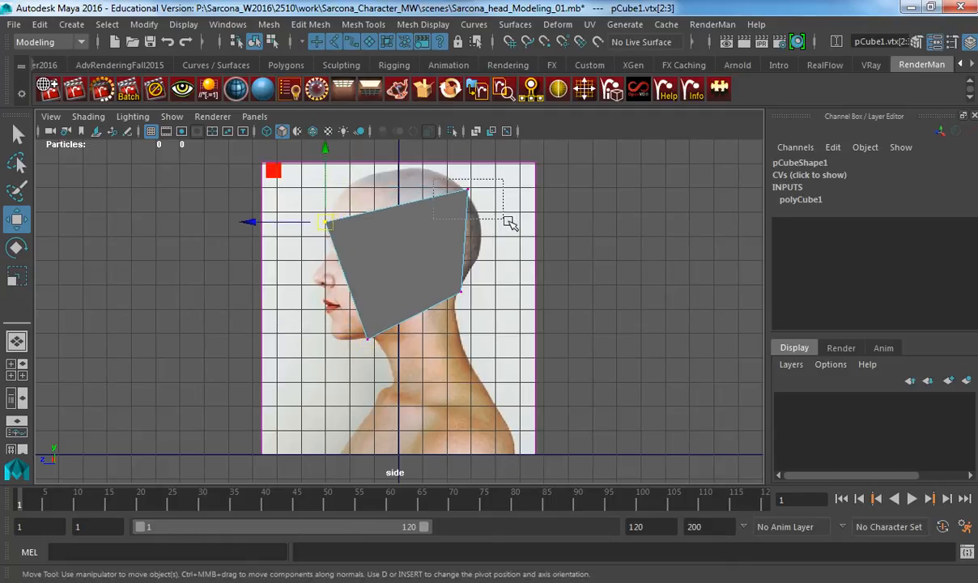
mouse_move(496, 224)
middle_down()
mouse_move(475, 217)
mouse_move(494, 233)
mouse_move(484, 213)
middle_up()
drag(306, 203, 360, 242)
middle_drag(360, 242, 382, 205)
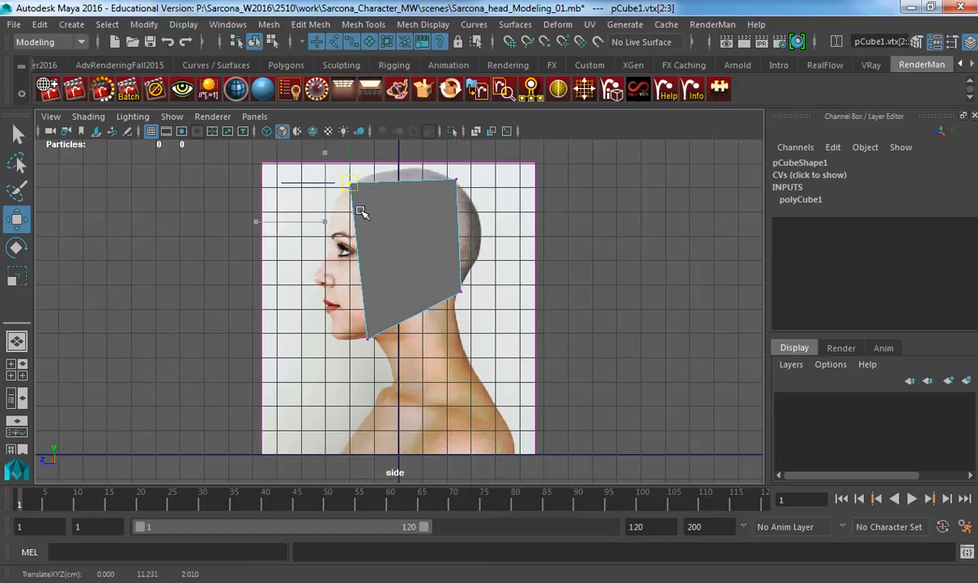
- Fine-tune the nape, forehead, crown and jaw vertex pairs so the cube's corners sit on the head's outline
drag(438, 263, 479, 312)
middle_drag(479, 312, 474, 314)
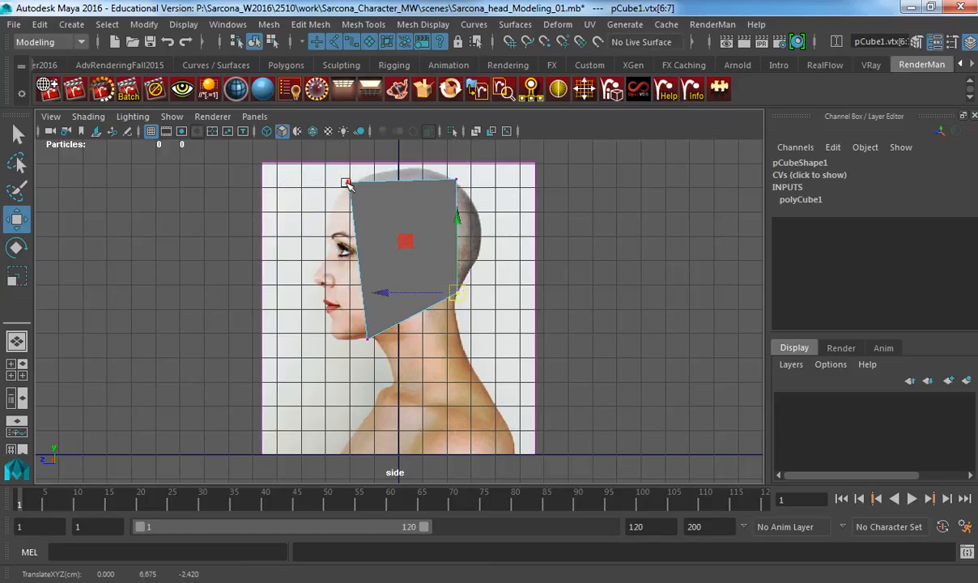
drag(312, 160, 366, 201)
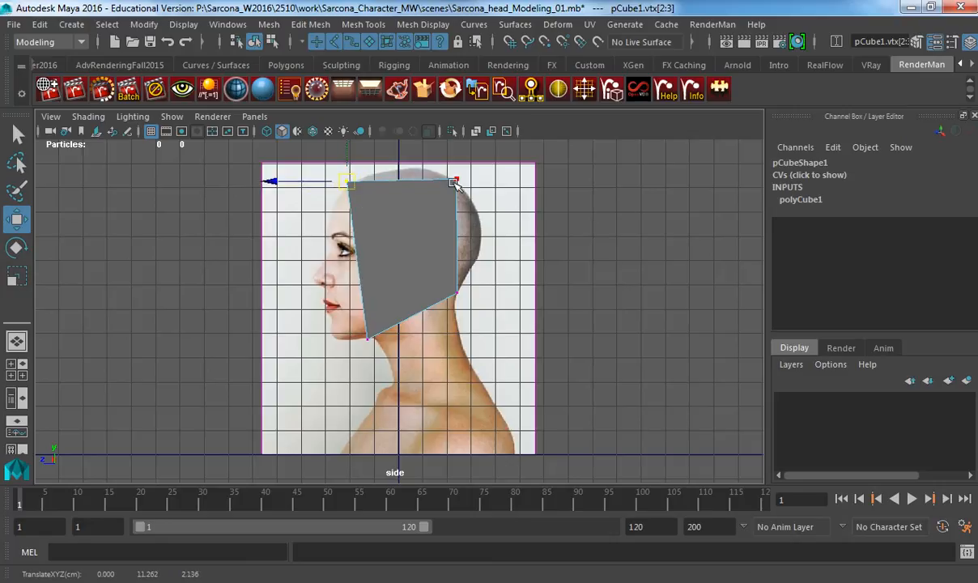
drag(449, 164, 460, 186)
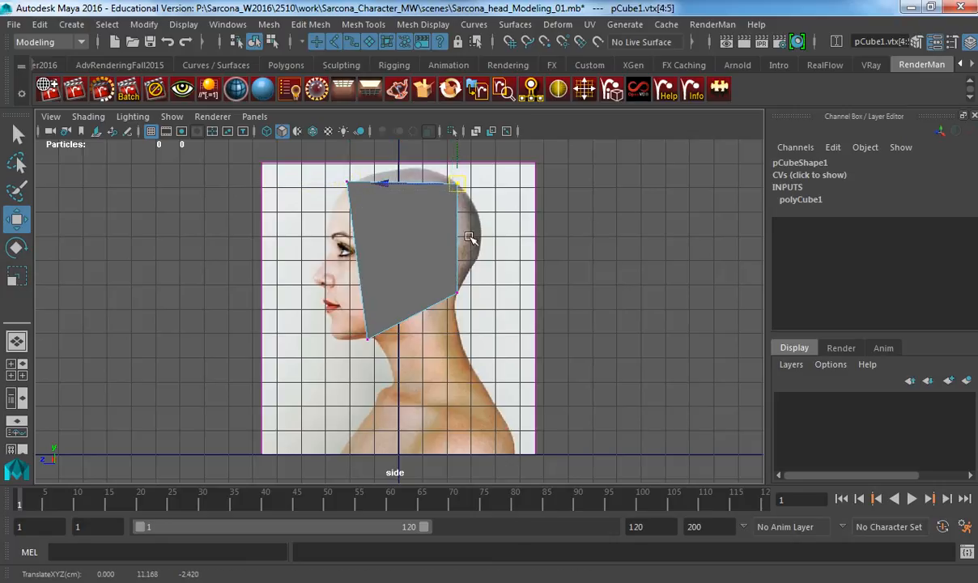
drag(476, 320, 445, 284)
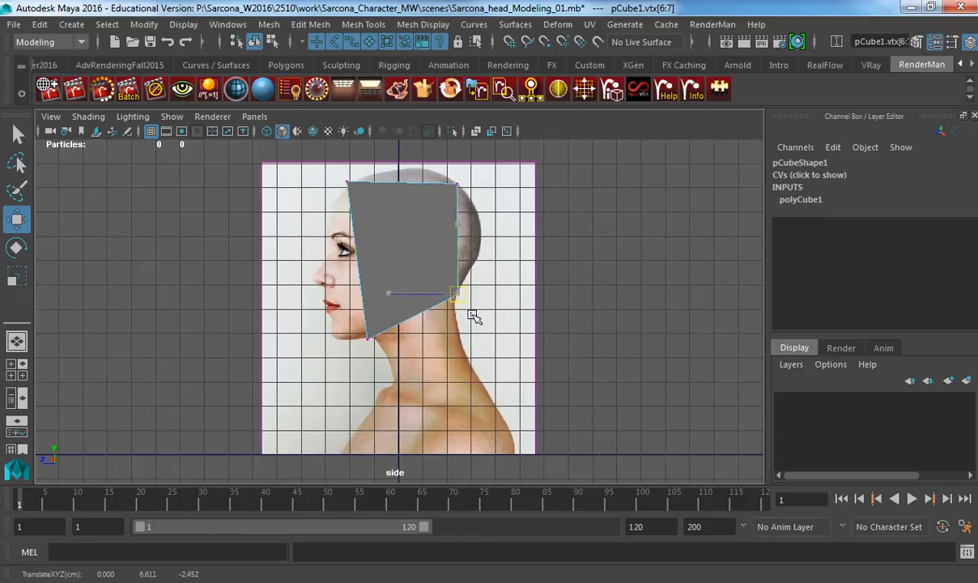
drag(337, 308, 388, 359)
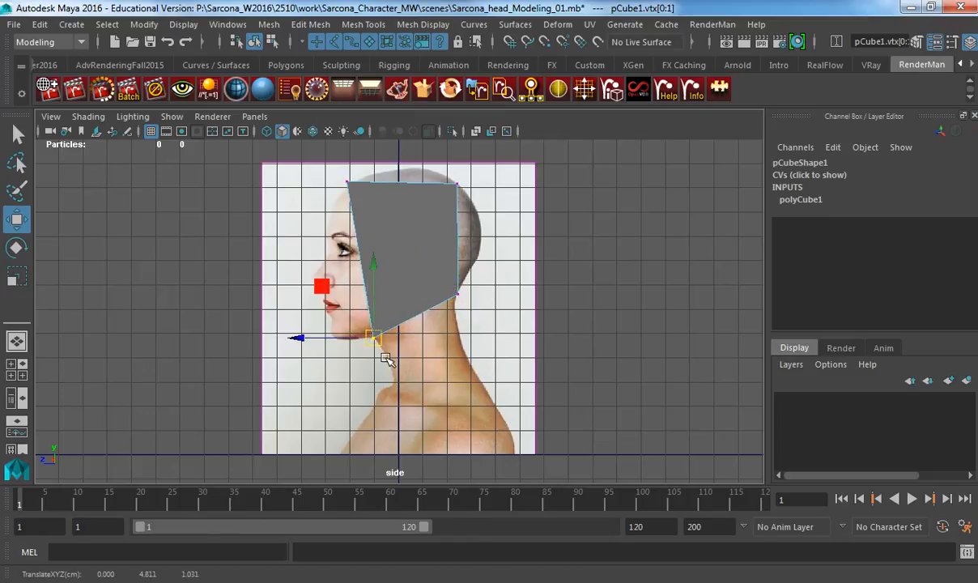
- Insert an edge loop across the middle of the cube, running from its front edge to its back edge
right_drag(411, 264, 422, 234)
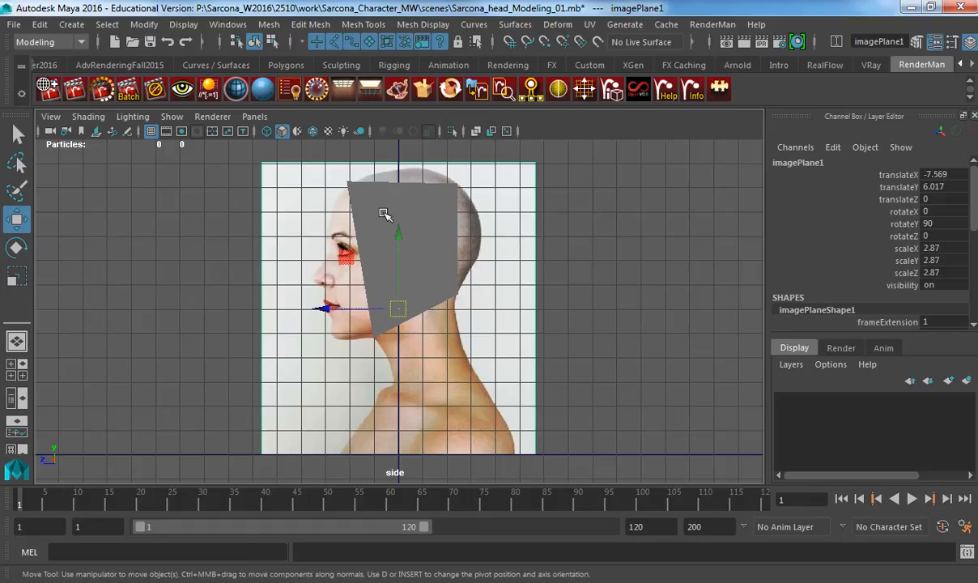
click(383, 212)
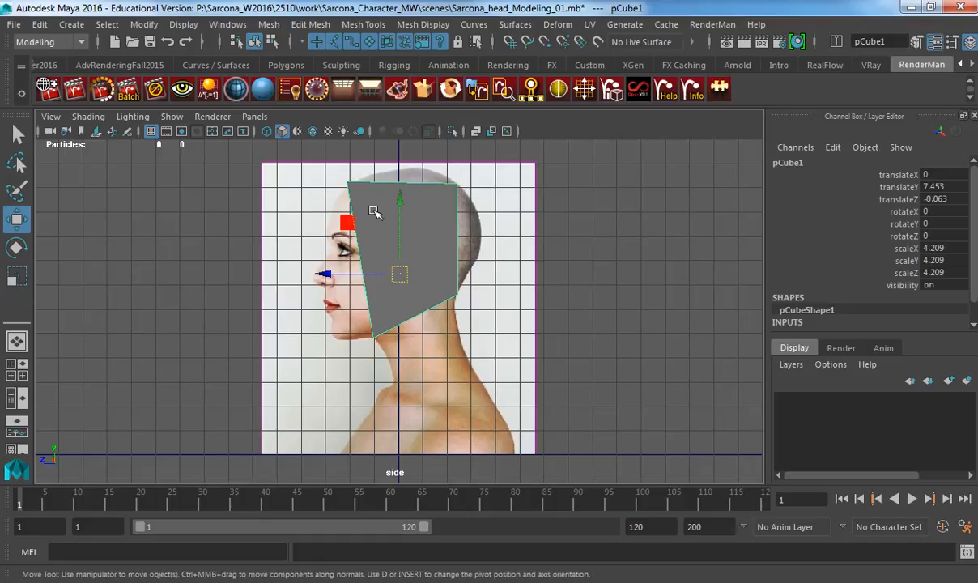
shift+right_click(374, 211)
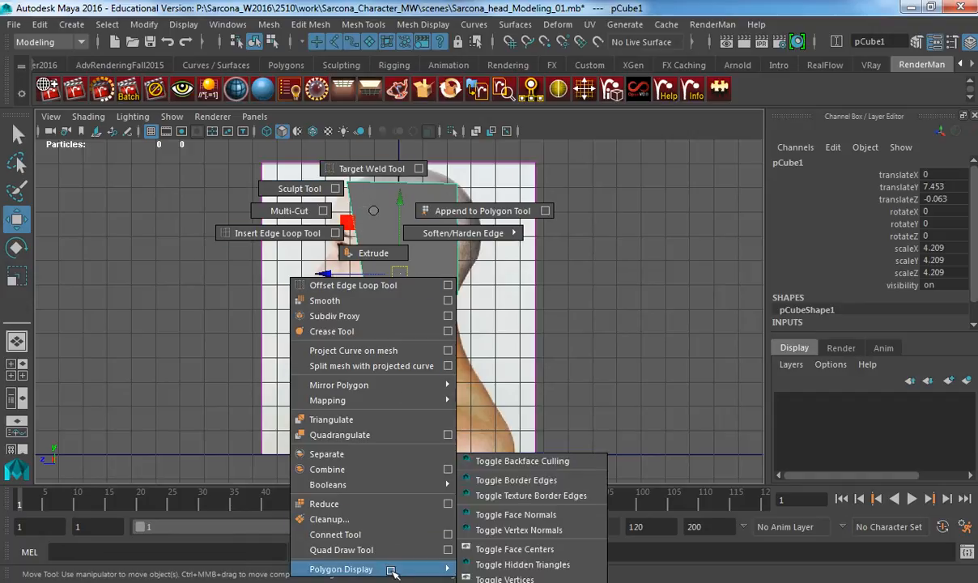
shift+right_drag(371, 216, 373, 211)
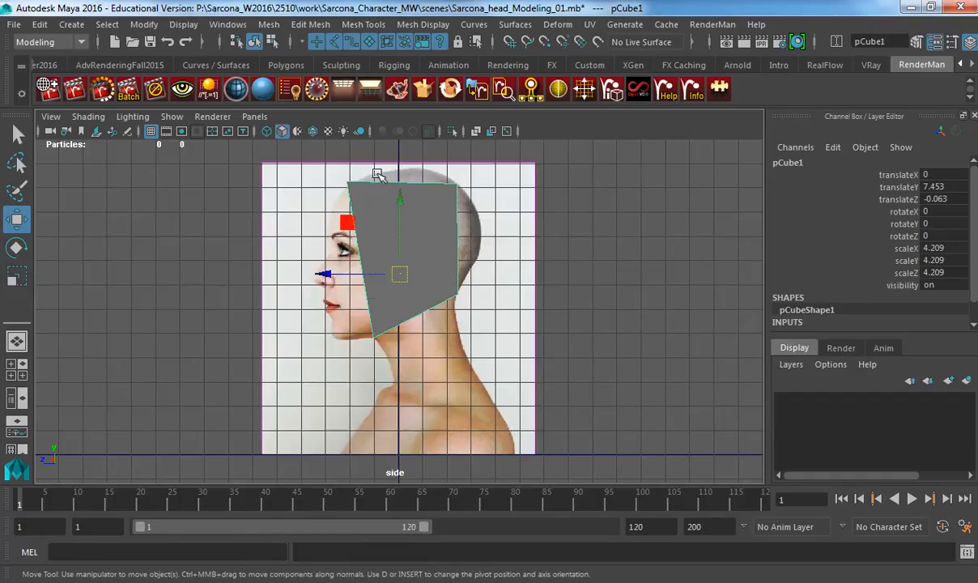
shift+right_click(395, 234)
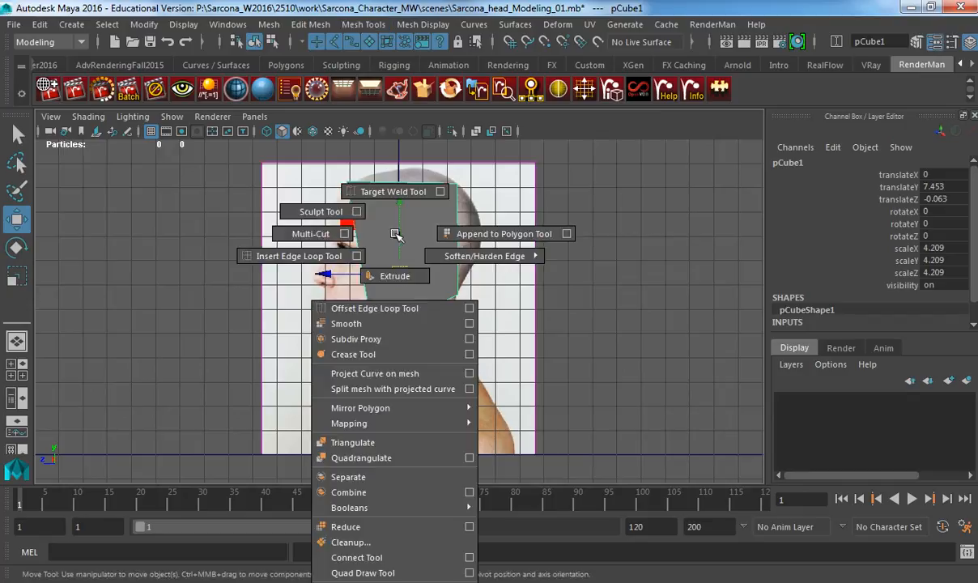
click(302, 256)
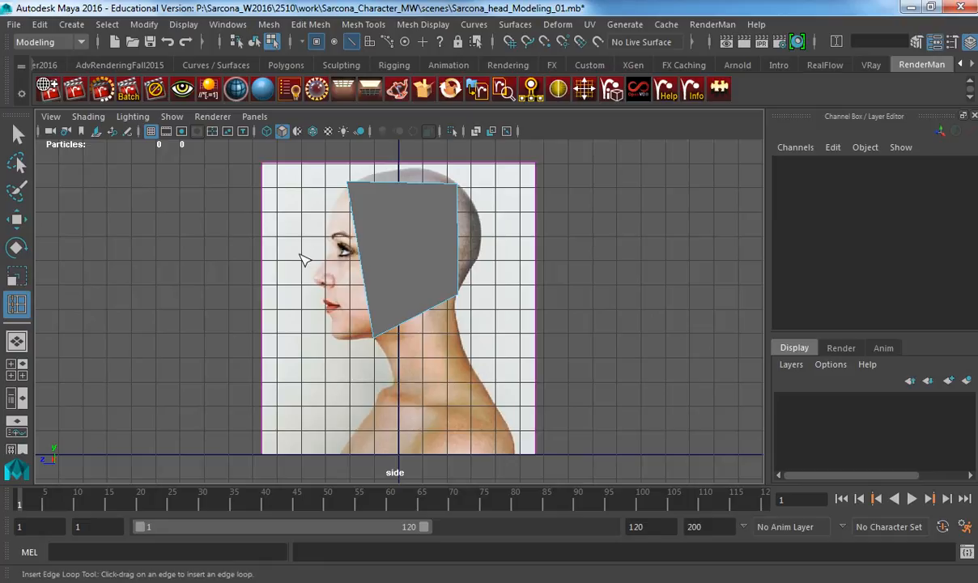
click(374, 316)
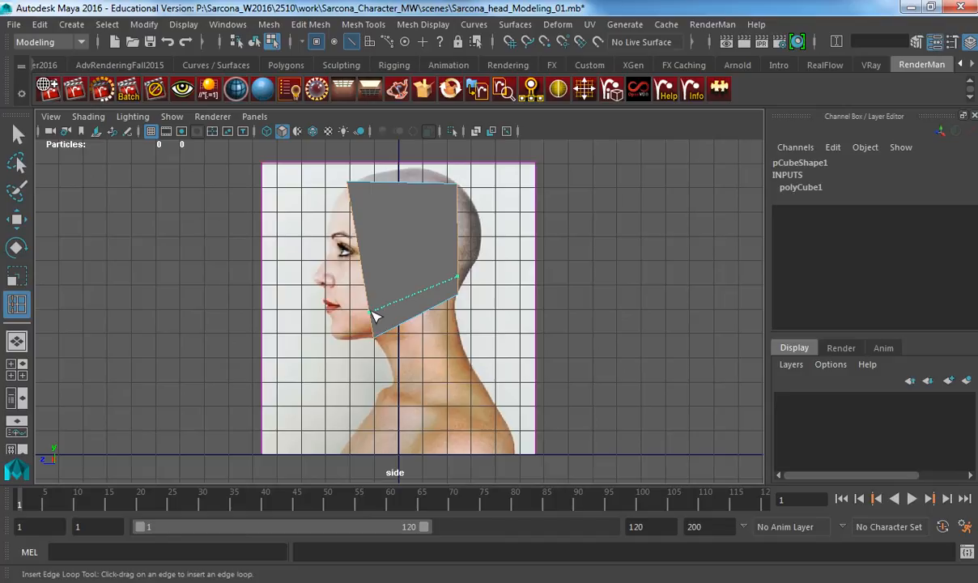
mouse_move(375, 314)
mouse_down()
mouse_move(373, 300)
mouse_move(372, 315)
mouse_up()
drag(370, 279, 364, 266)
- Move the middle loop's front vertex pair to the tip of the nose and its back pair to the back of the skull
key(w)
right_drag(373, 155, 293, 156)
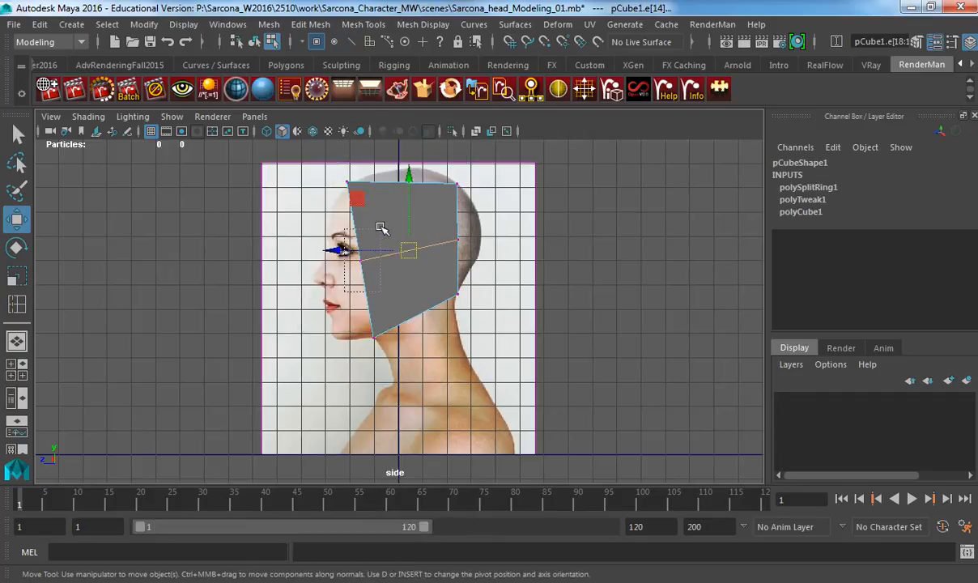
drag(348, 245, 313, 280)
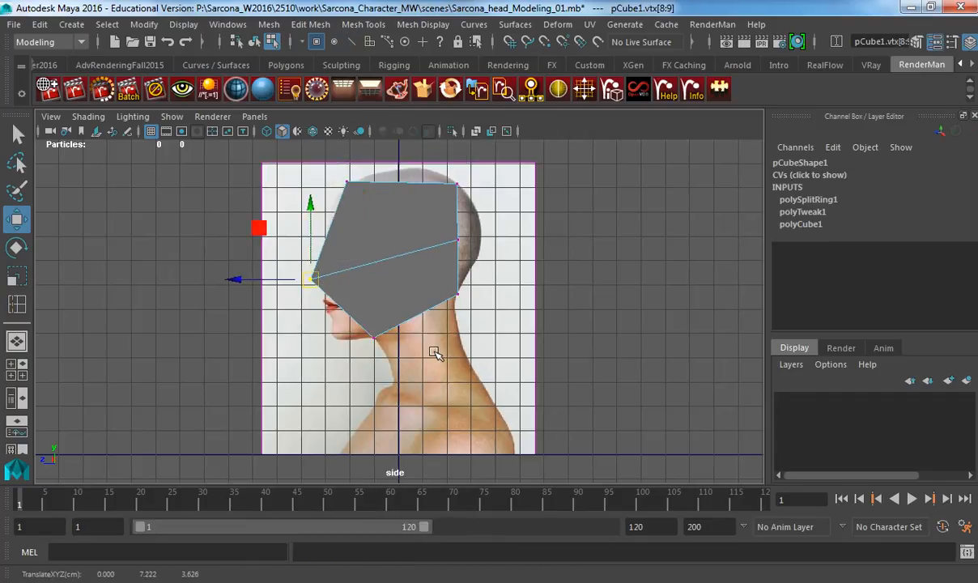
drag(441, 227, 483, 232)
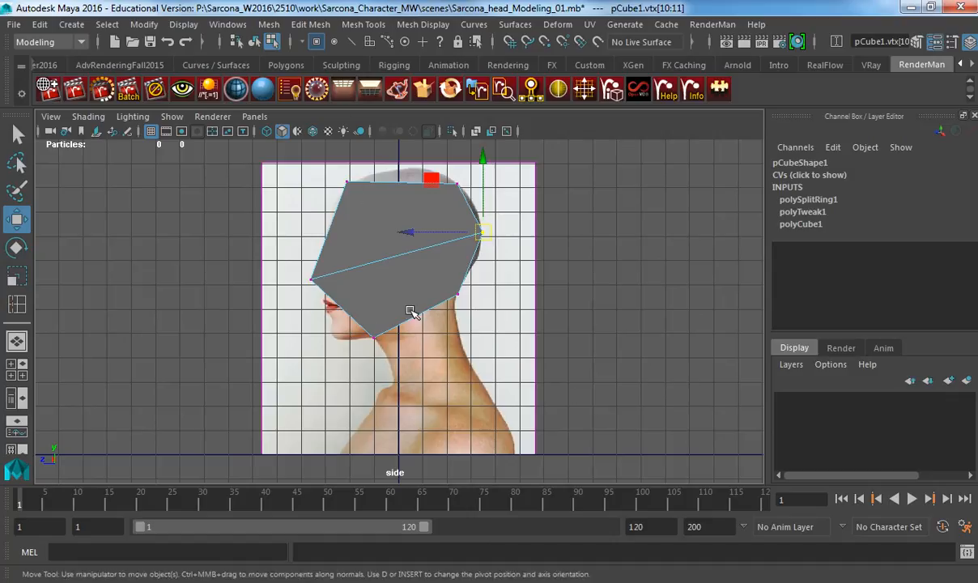
- Display the cube in wireframe so the head reference is visible through it
key(4)
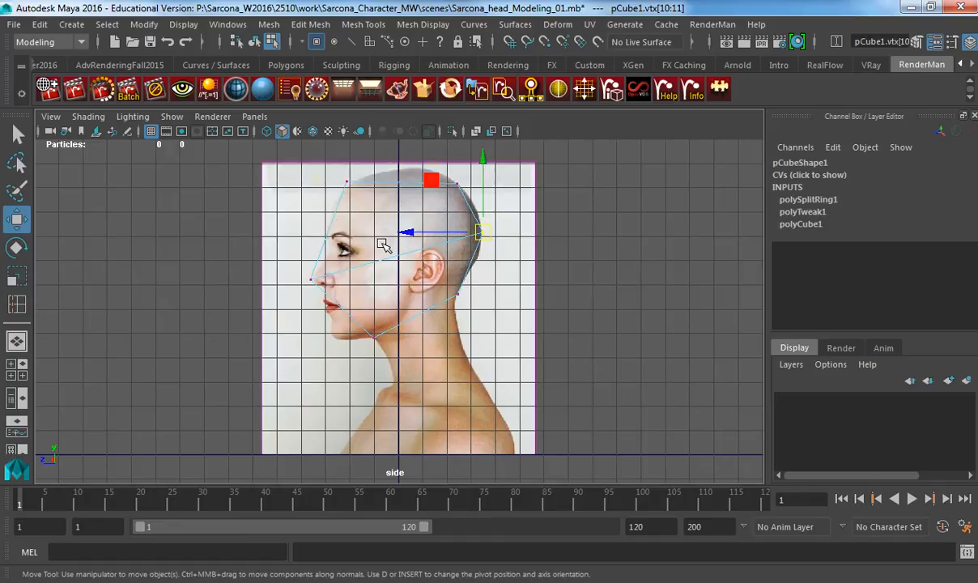
alt+middle_drag(382, 238, 383, 303)
alt+right_drag(383, 303, 571, 324)
alt+middle_drag(505, 295, 481, 273)
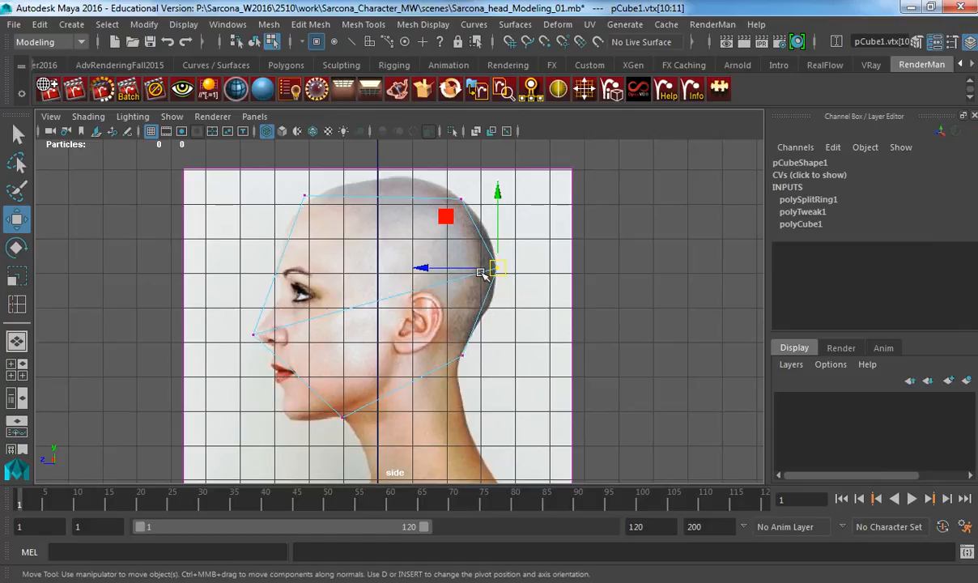
- Darken the head reference image plane by lowering its Color Gain to a mid-light grey, and hide the viewport grid
click(536, 178)
right_click(545, 200)
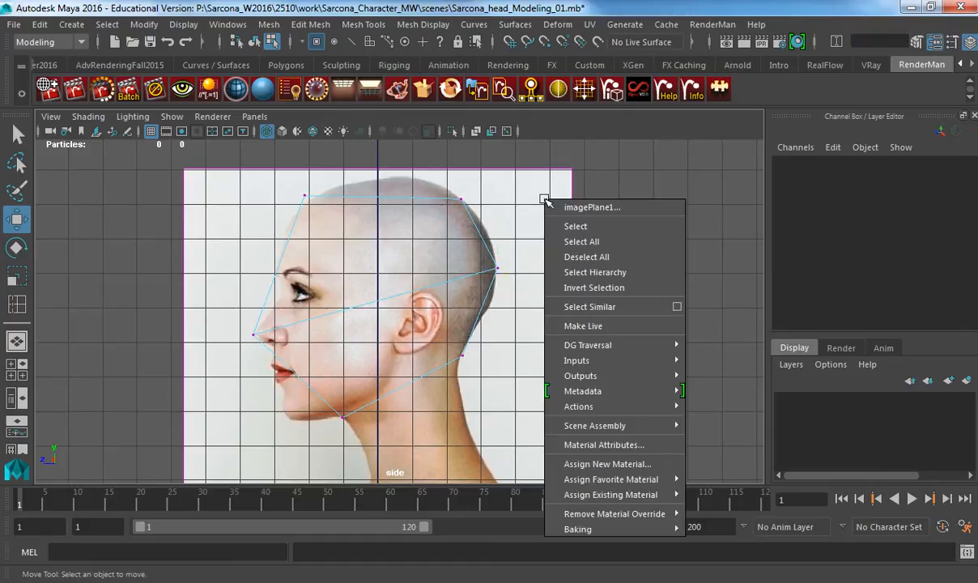
key(F8)
drag(529, 206, 590, 158)
key(ctrl+a)
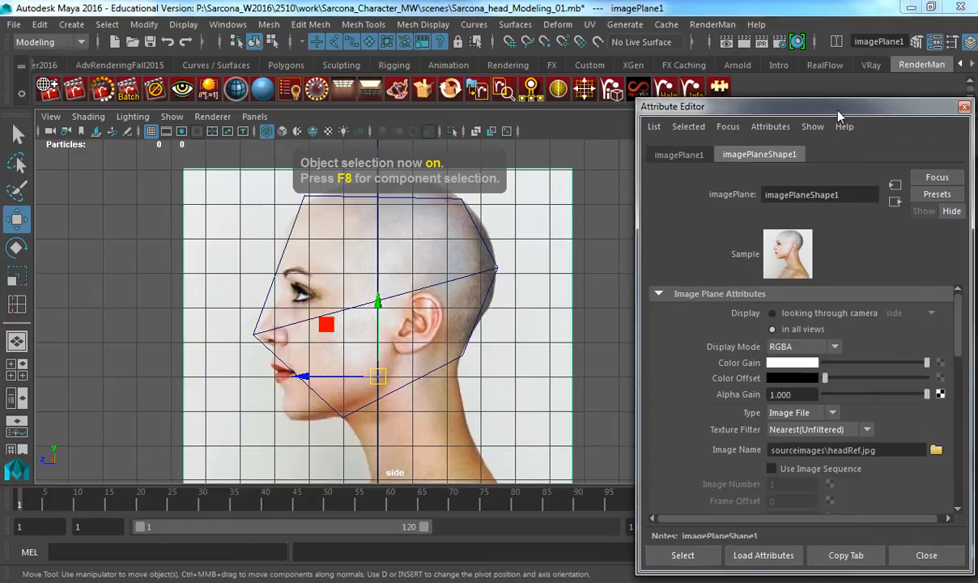
drag(840, 112, 719, 55)
drag(703, 311, 676, 315)
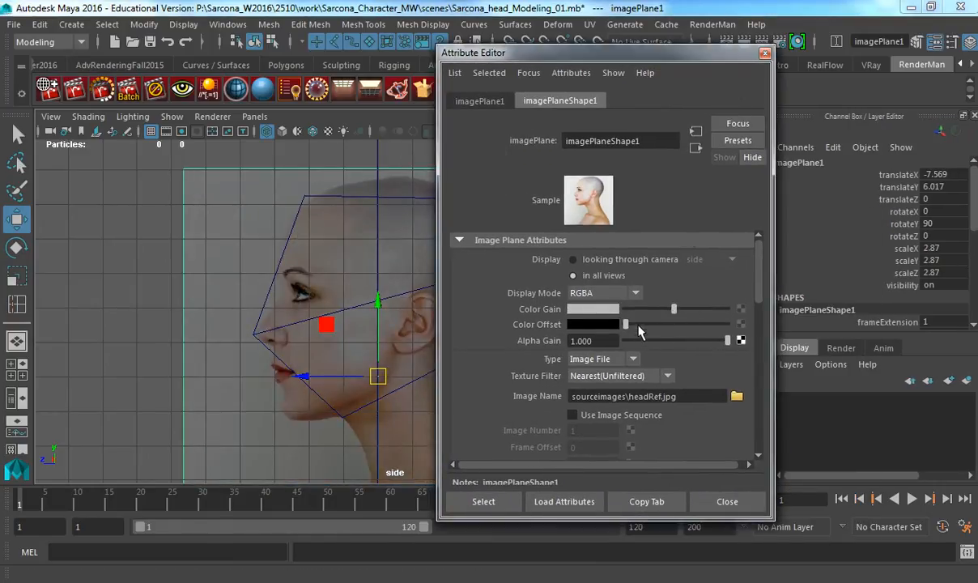
click(765, 53)
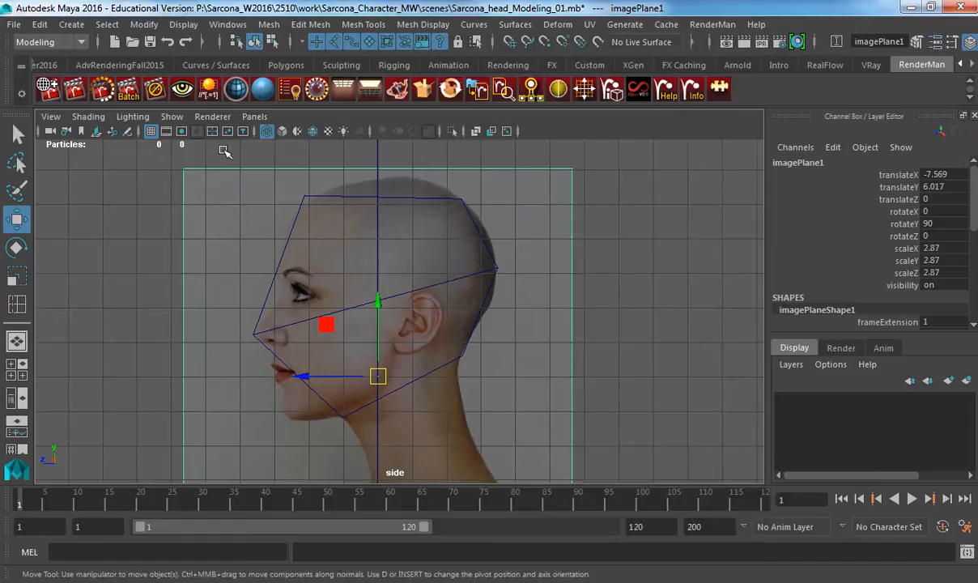
click(152, 132)
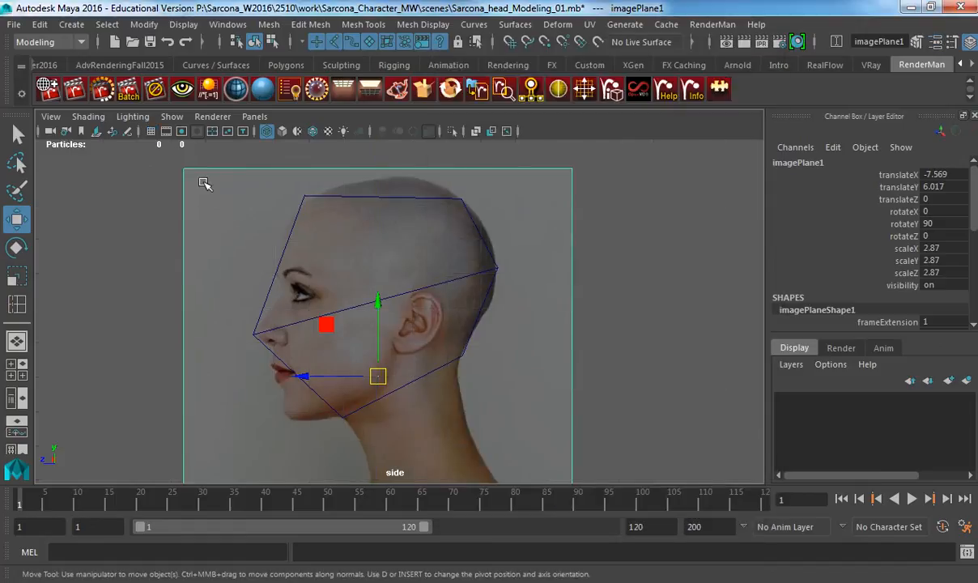
- Insert an edge loop at brow level and fit its front vertices to the brow and its back vertices to the skull outline
click(446, 200)
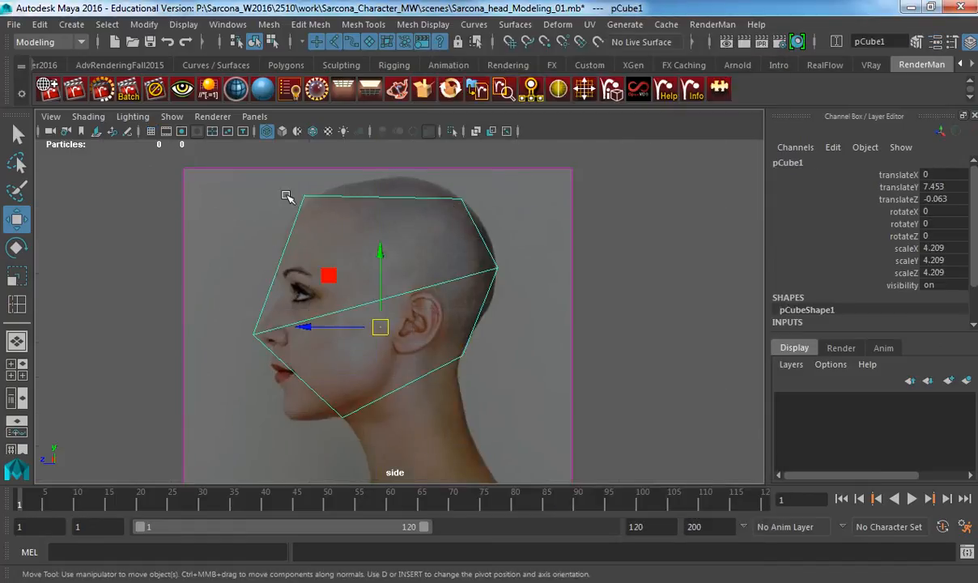
shift+right_drag(306, 199, 232, 224)
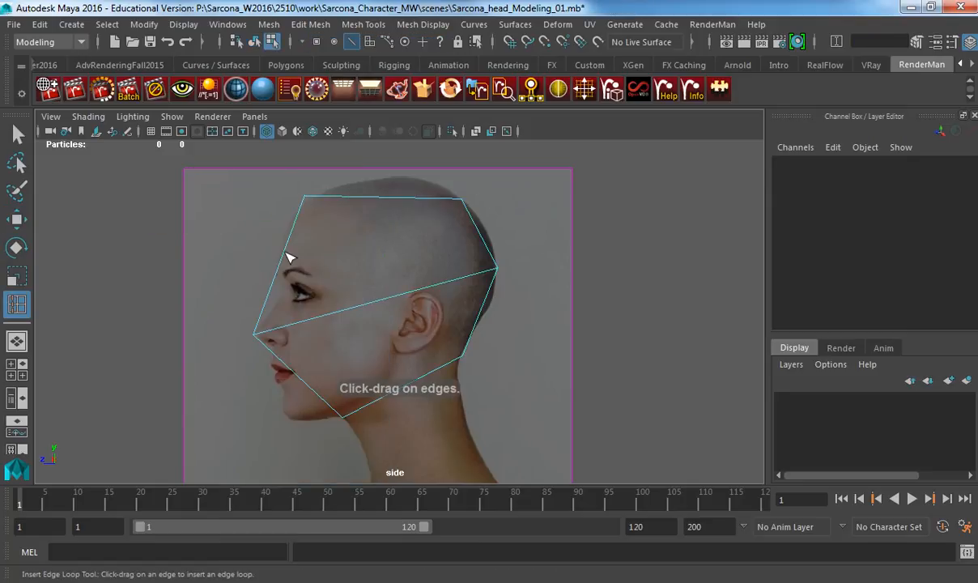
drag(288, 256, 288, 278)
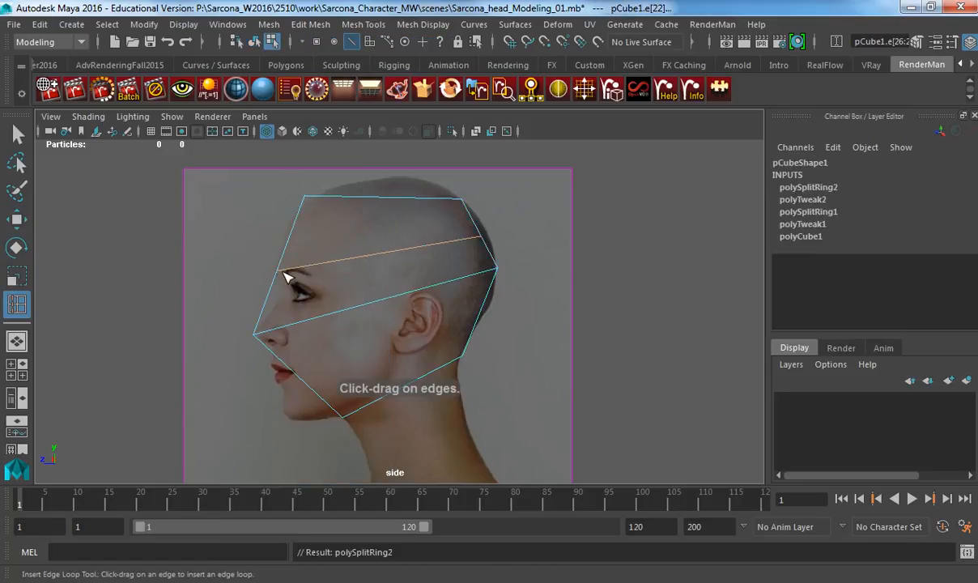
key(w)
right_drag(291, 162, 219, 158)
drag(263, 247, 278, 274)
drag(464, 223, 486, 228)
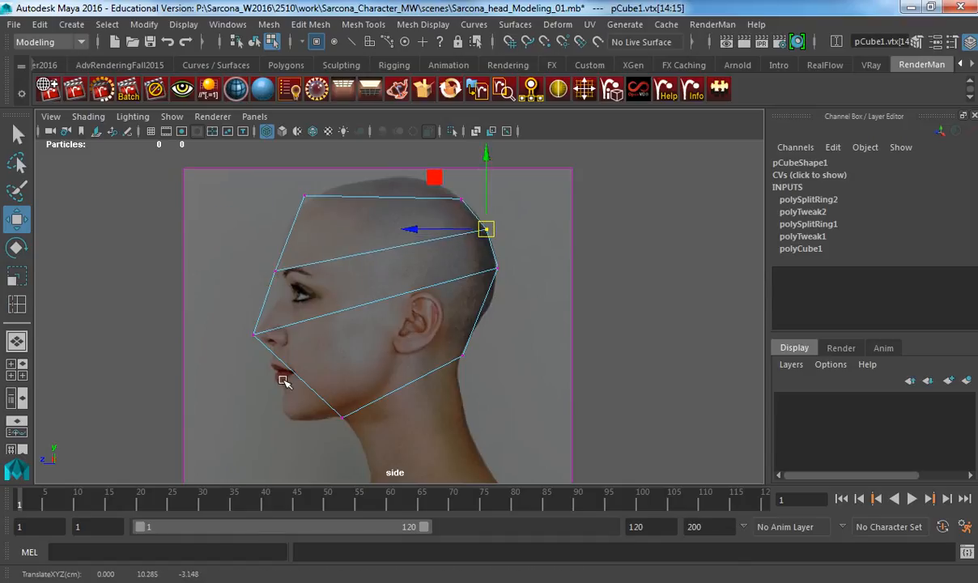
- Insert an edge loop below the nose, fitting its front vertices to the chin and its back vertices to the lower skull outline
key(g)
drag(303, 379, 298, 377)
key(w)
right_drag(298, 376, 235, 153)
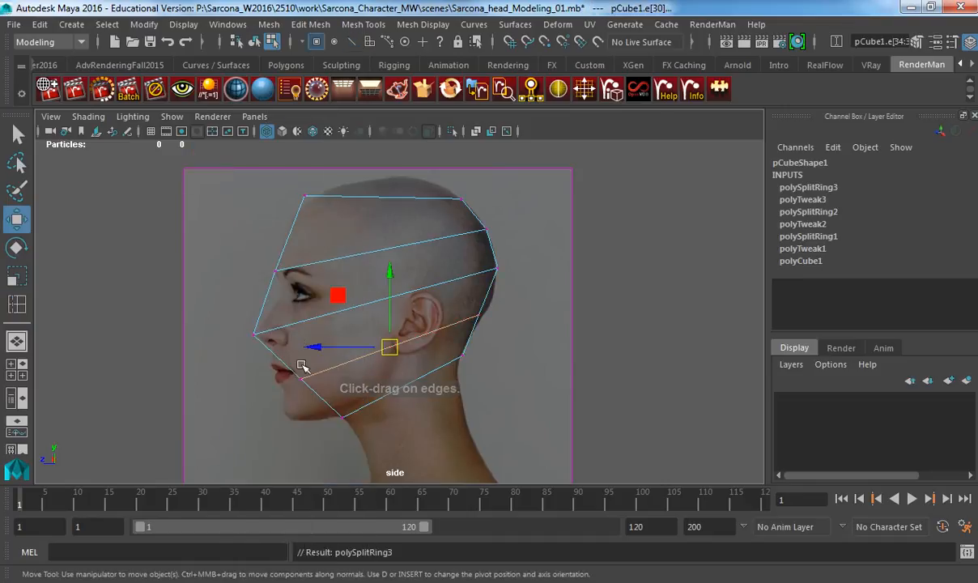
drag(280, 366, 286, 419)
drag(467, 306, 472, 332)
mouse_move(490, 255)
mouse_down()
mouse_move(505, 277)
mouse_move(493, 270)
mouse_up()
- Insert a vertical edge loop through the middle of the head and raise its top vertices to the crown of the skull
alt+middle_drag(310, 349, 363, 351)
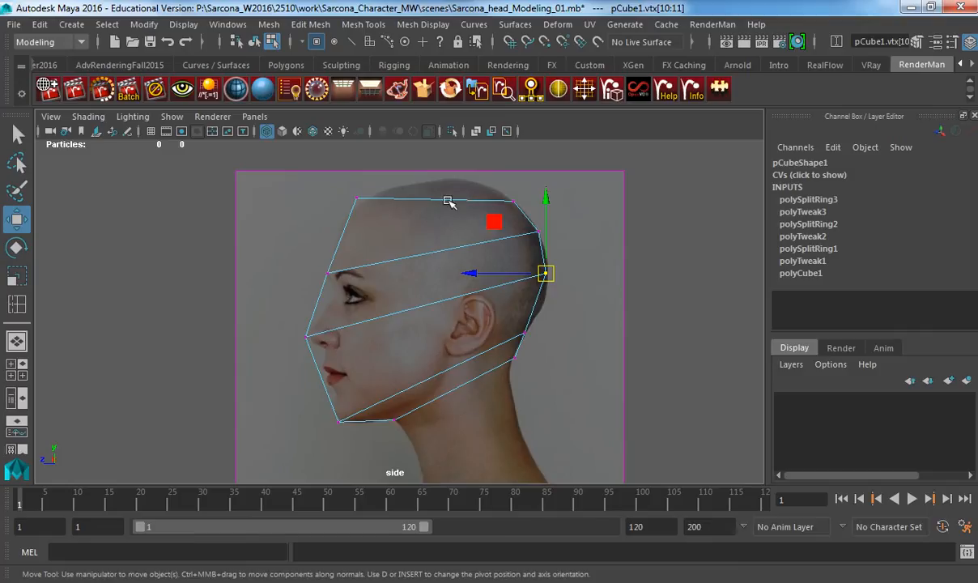
right_drag(447, 200, 500, 140)
click(453, 200)
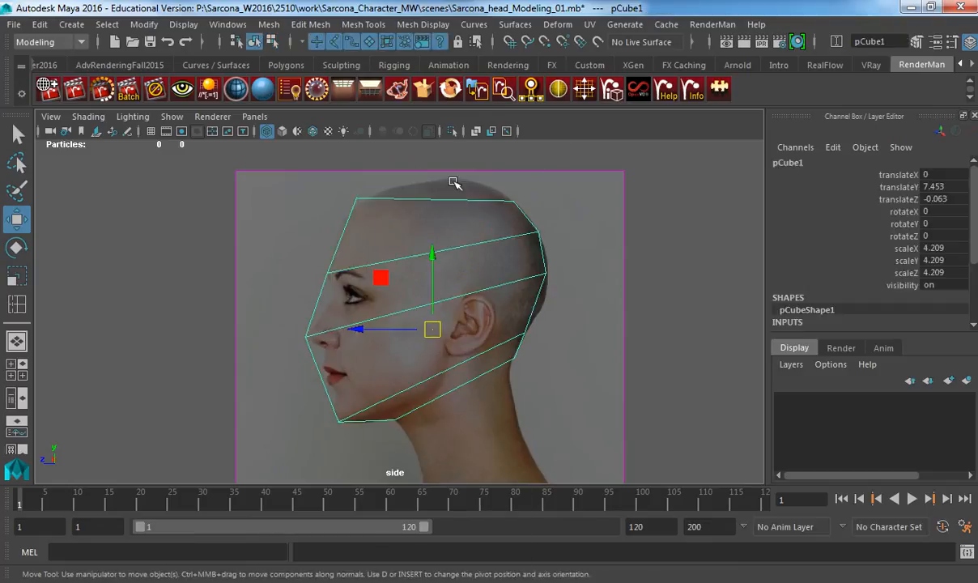
shift+right_drag(447, 200, 382, 221)
drag(447, 201, 448, 204)
key(w)
right_drag(447, 202, 382, 164)
drag(437, 183, 462, 181)
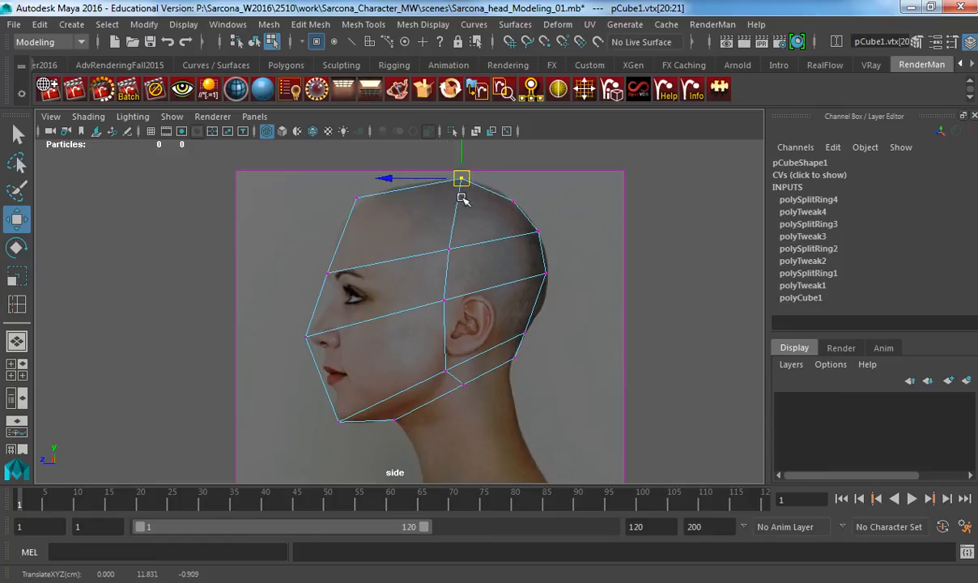
- Move the vertical loop's side vertices back to line up with the ear, and its bottom pair under the jaw toward the neck
click(448, 249)
drag(449, 249, 484, 252)
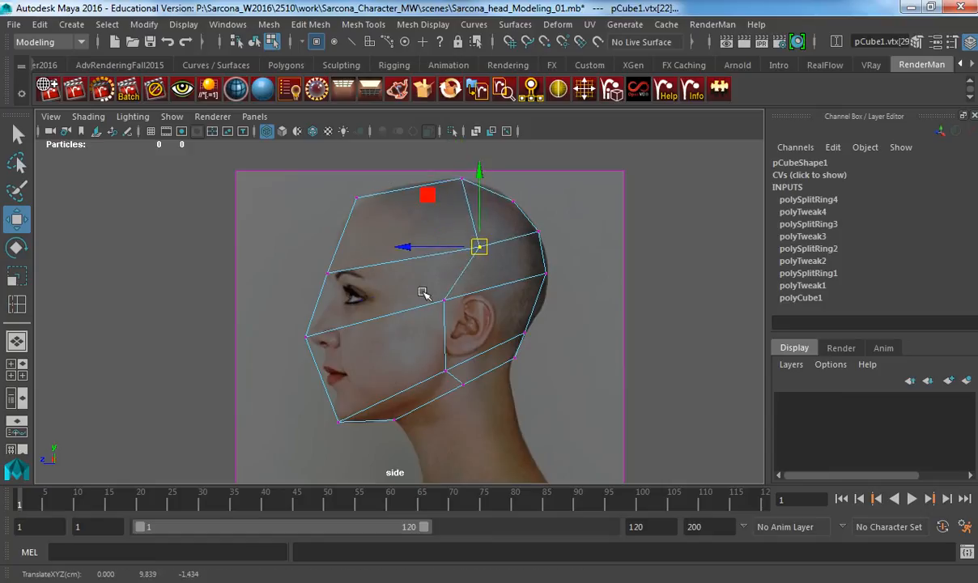
click(444, 300)
drag(447, 300, 481, 303)
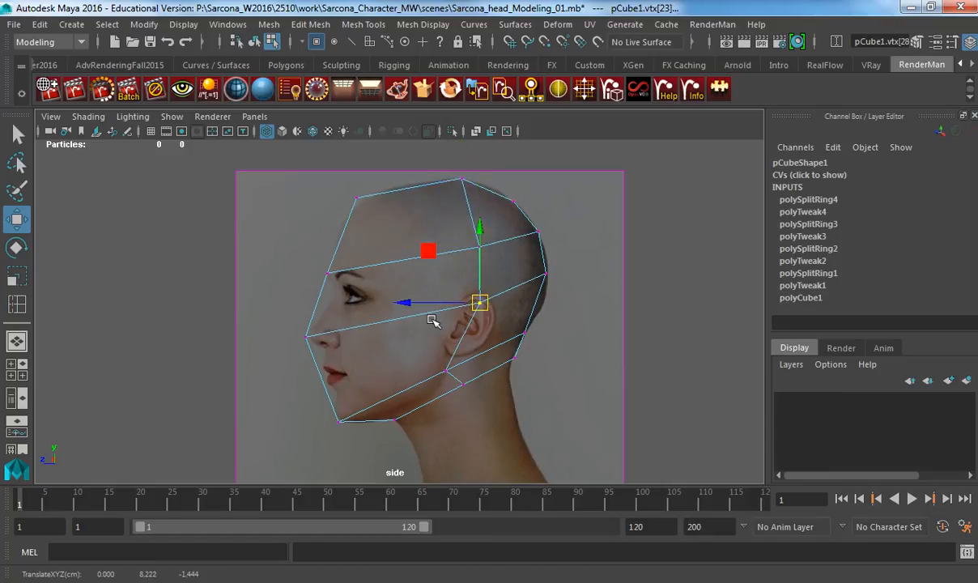
click(449, 370)
drag(452, 369, 460, 391)
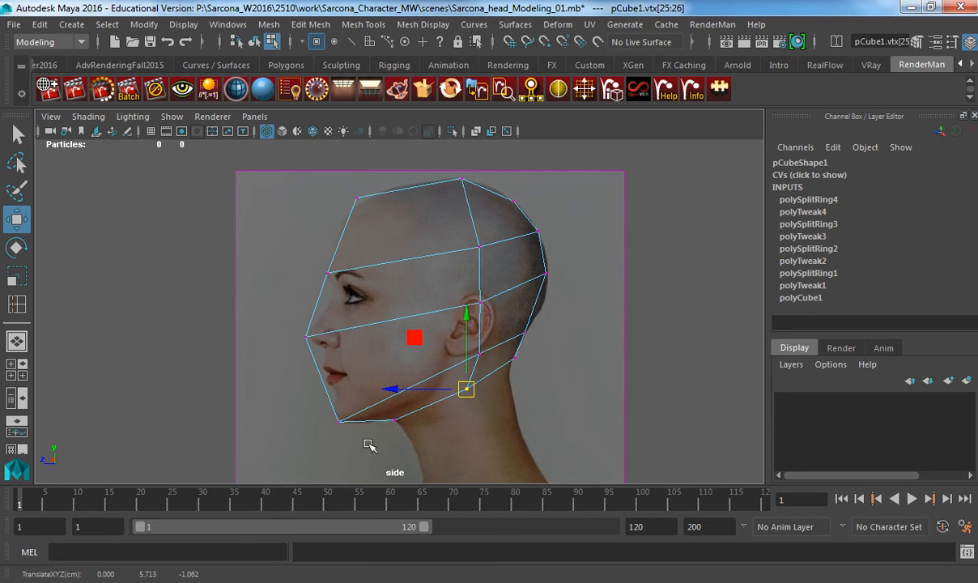
- Switch to the web browser, search Google Images for "head muscles" and open the "Muscles of the Head and Neck" side-view diagram
click(94, 582)
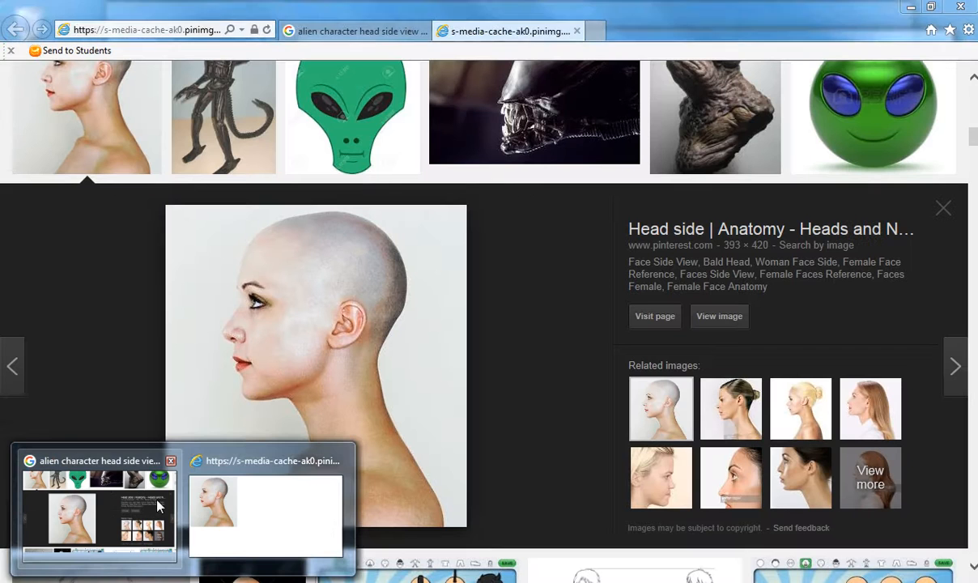
click(154, 506)
scroll(187, 206, up, 10)
scroll(183, 177, up, 3)
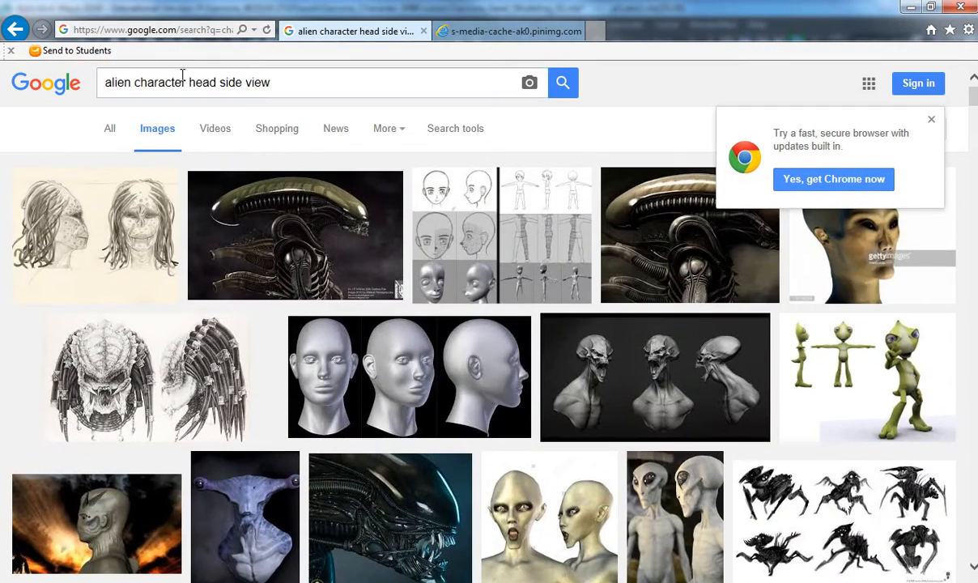
drag(254, 82, 2, 78)
text(head muscles)
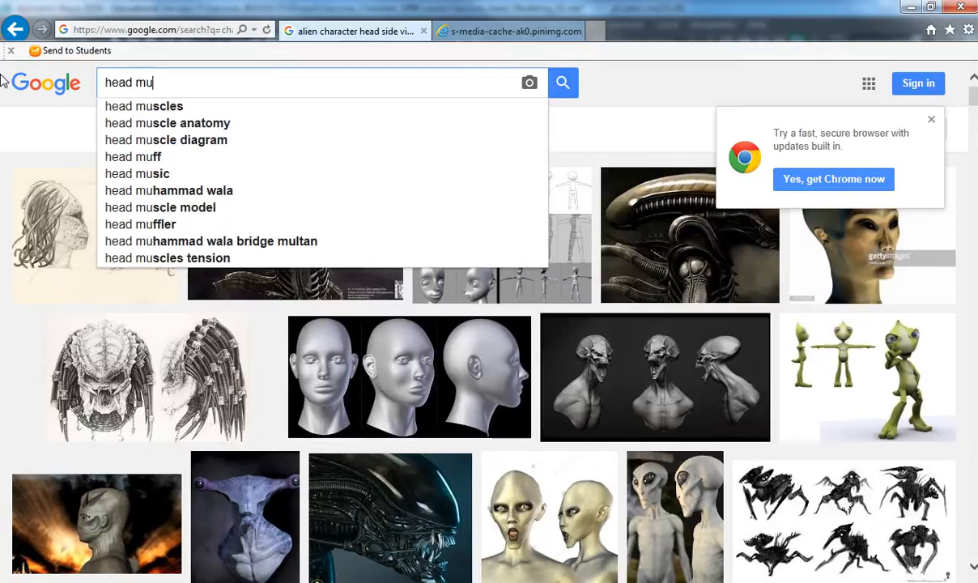
key(Return)
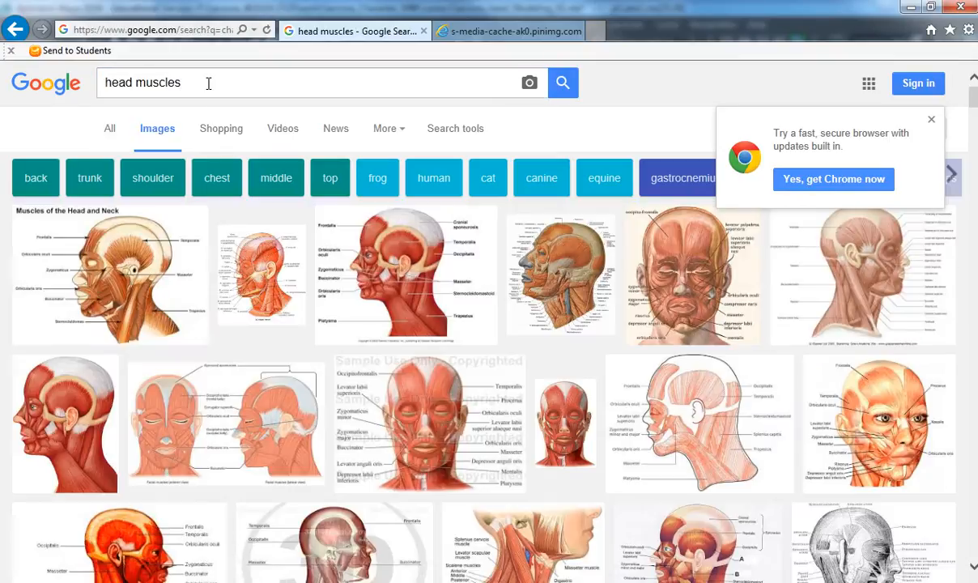
click(109, 275)
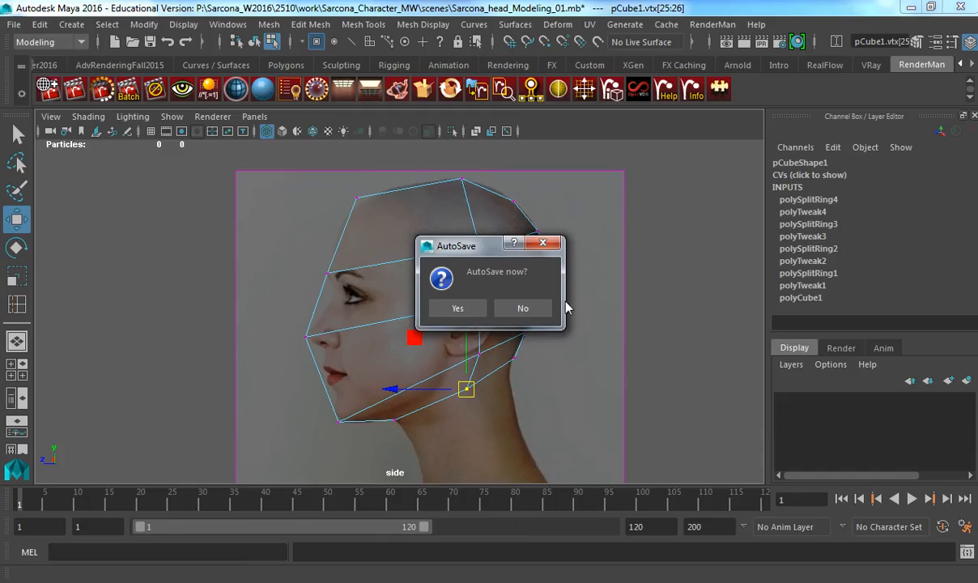
- Accept the scene autosave in Maya and nudge the vertical loop's bottom vertex pair slightly forward under the jaw
click(457, 308)
alt+middle_drag(430, 323, 432, 277)
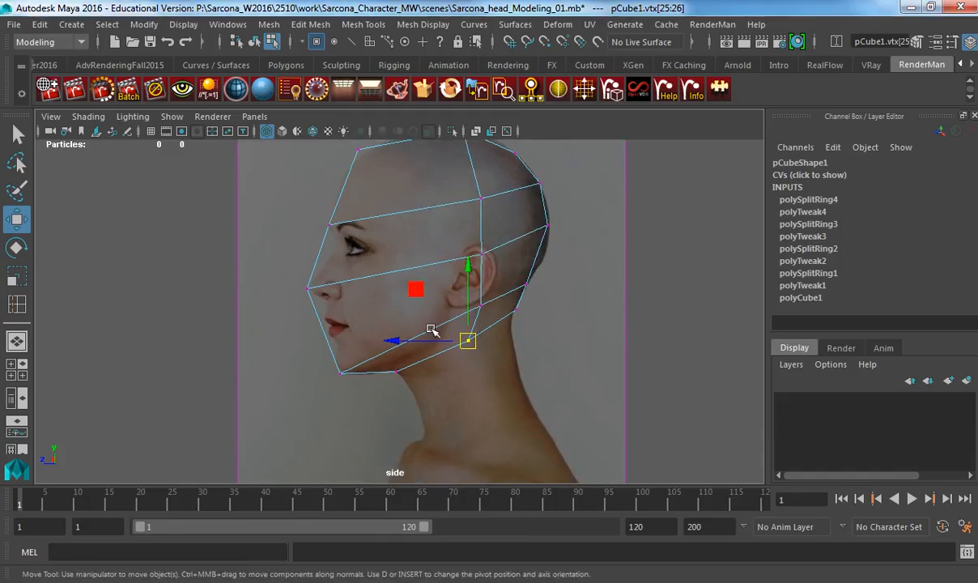
drag(468, 340, 463, 342)
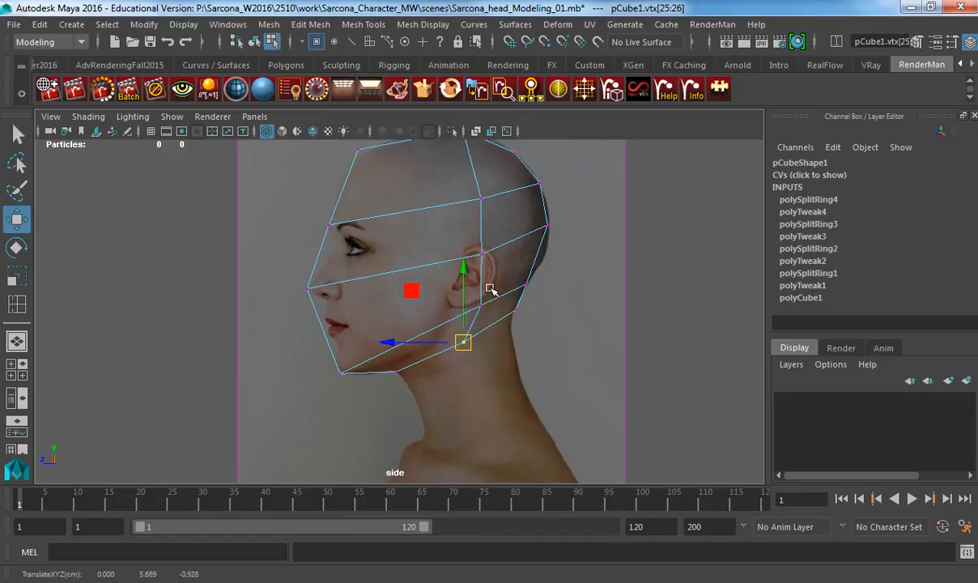
- Examine the head mesh in shaded perspective view, with smooth preview, from several angles
click(481, 305)
key(space)
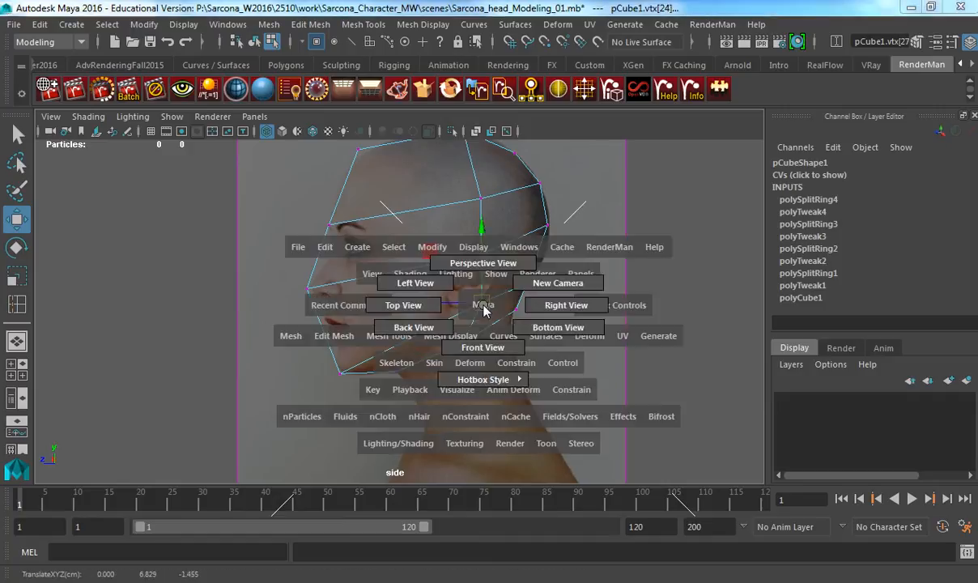
alt+middle_drag(473, 275, 467, 317)
key(space)
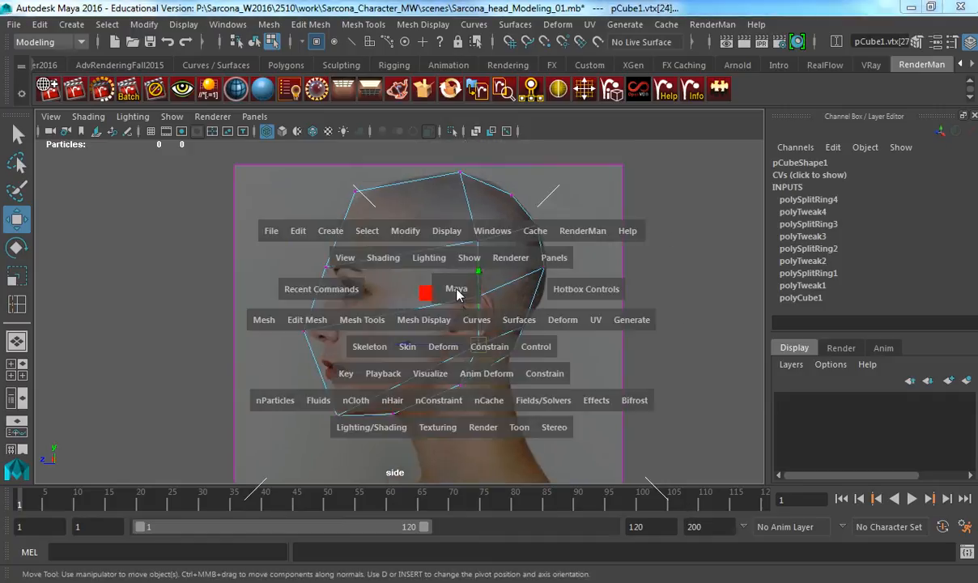
mouse_move(457, 290)
mouse_down()
mouse_move(458, 261)
mouse_move(590, 279)
mouse_move(580, 280)
mouse_up()
key(5)
alt+drag(447, 292, 481, 291)
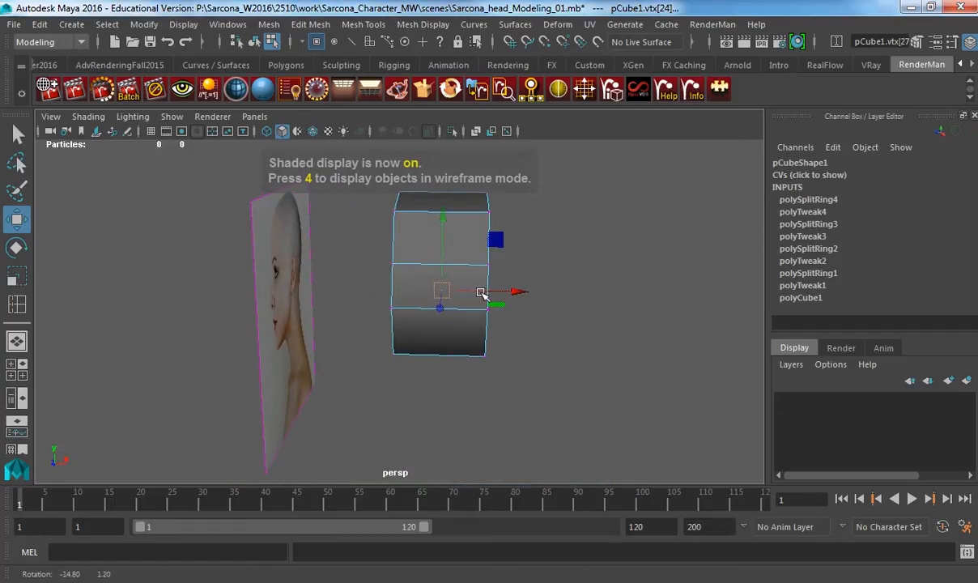
key(3)
alt+drag(552, 278, 360, 156)
key(1)
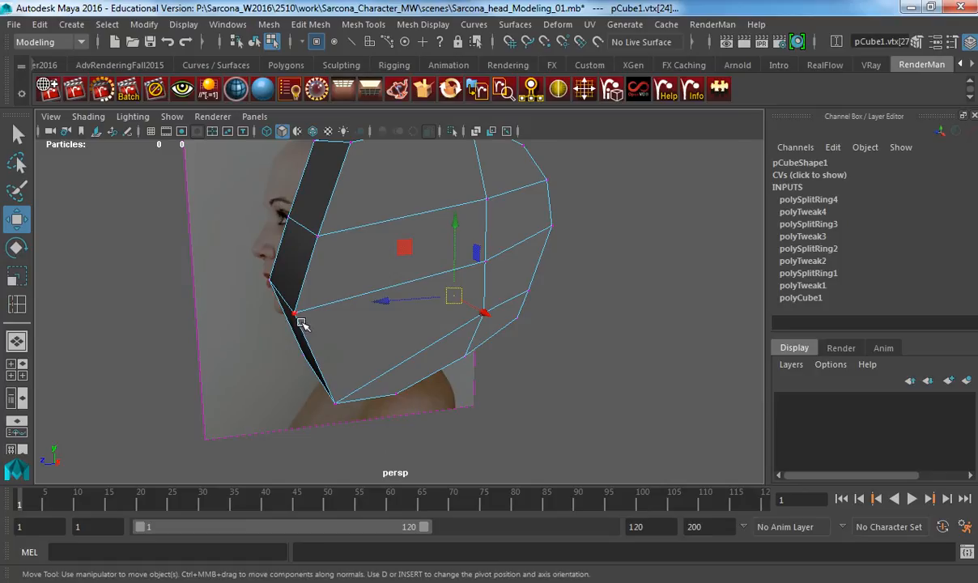
- Scale the front vertex pairs at nose level and brow level narrower across the width of the face
alt+drag(295, 314, 499, 305)
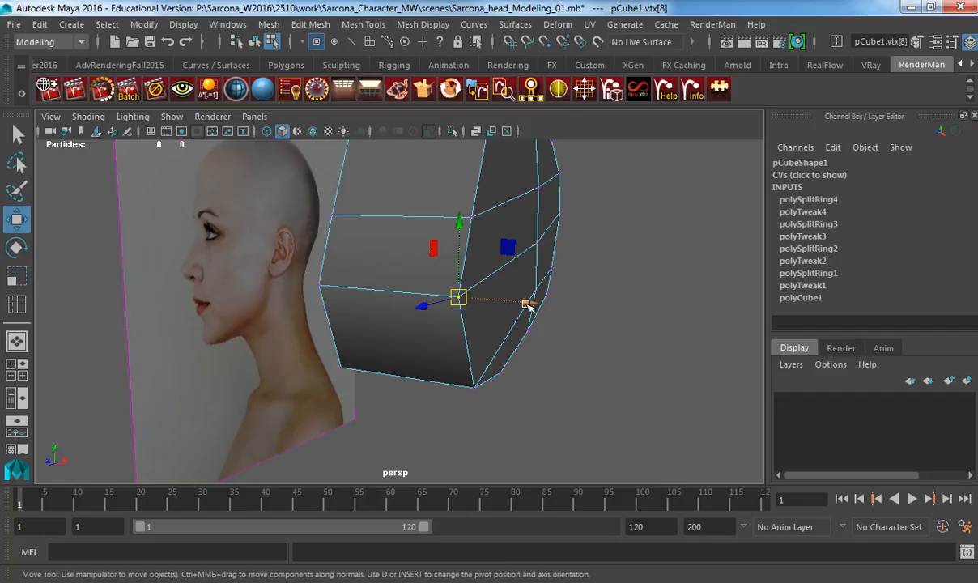
alt+drag(352, 291, 480, 299)
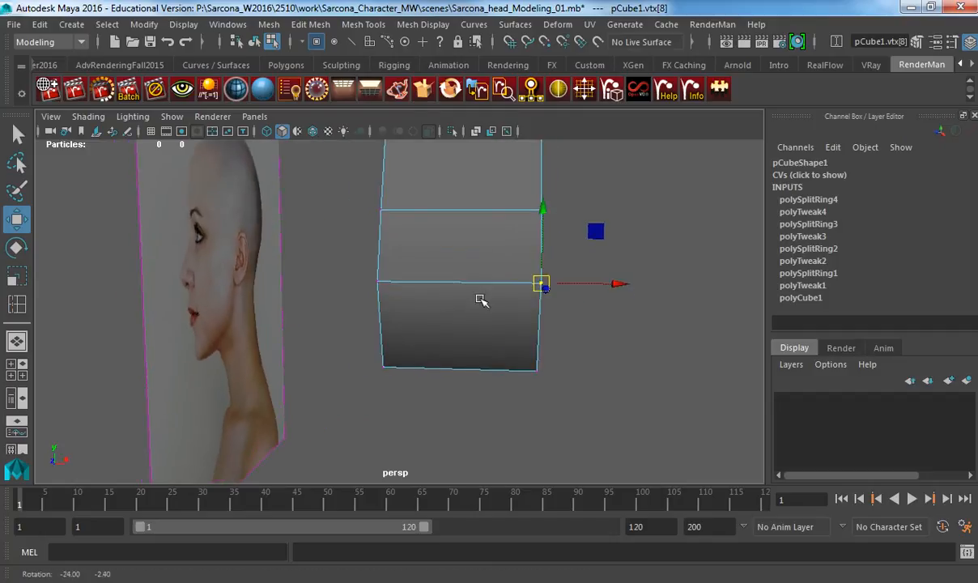
shift+click(380, 282)
alt+drag(417, 283, 509, 262)
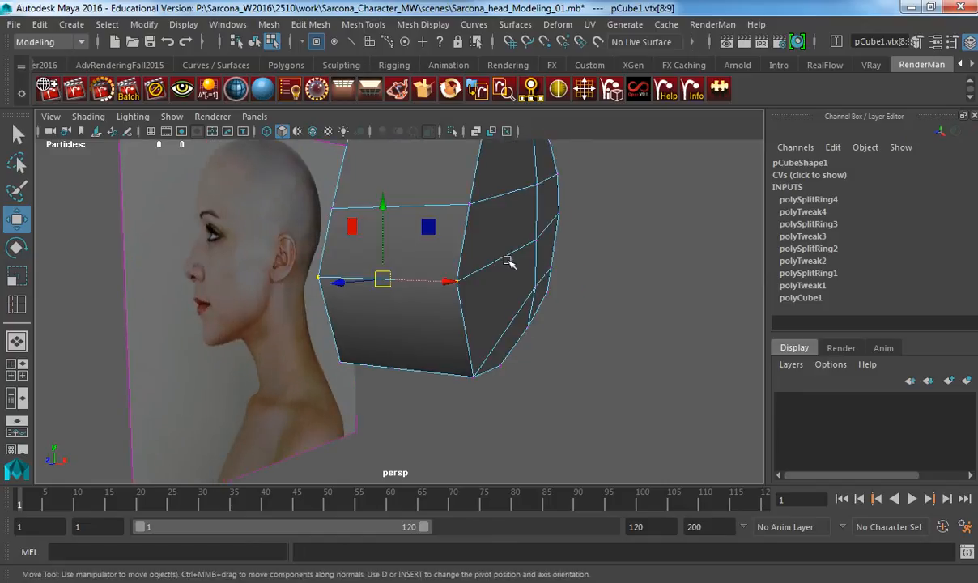
key(r)
drag(442, 281, 421, 281)
click(468, 203)
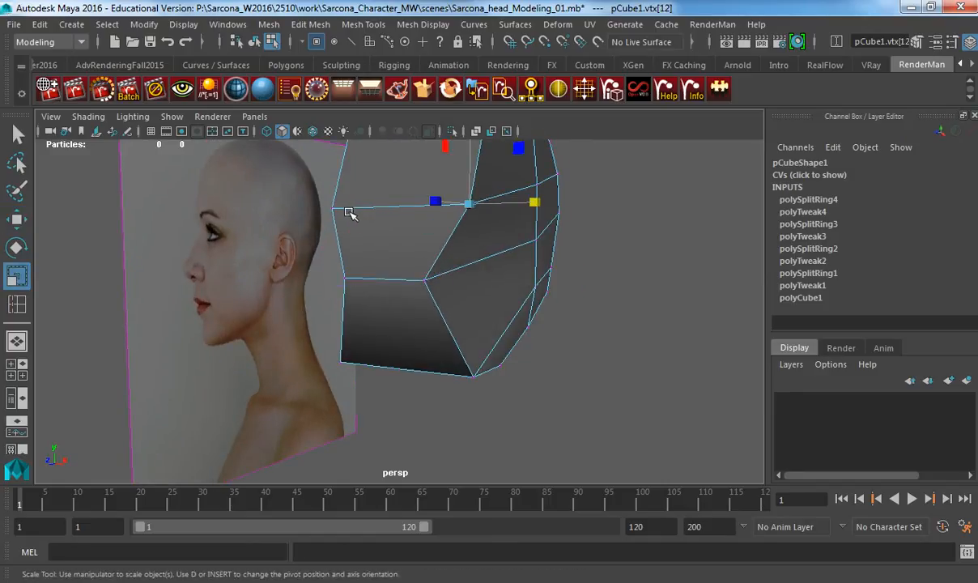
shift+click(332, 208)
drag(455, 204, 498, 311)
- Select the chin and under-chin vertex pairs and scale them narrower across the width of the head
click(499, 323)
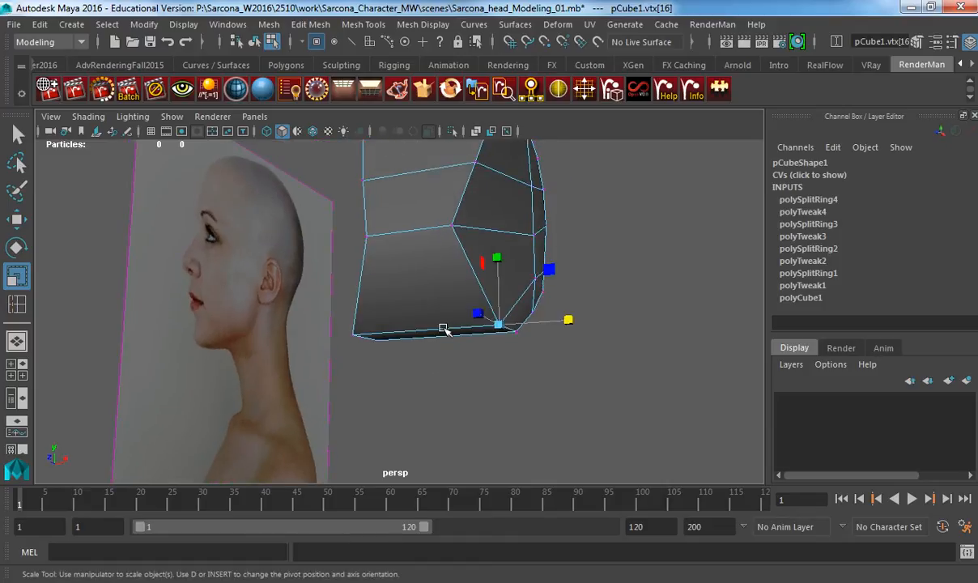
shift+click(355, 333)
alt+drag(411, 351, 356, 354)
alt+drag(247, 367, 494, 342)
alt+drag(539, 304, 547, 323)
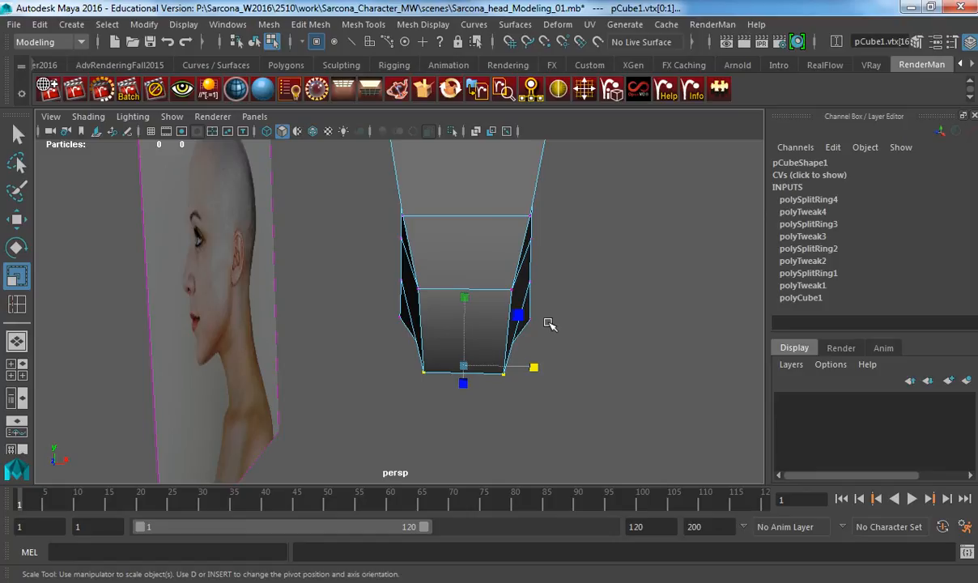
- Select the three middle vertices along one rear side edge of the skull and move them inward toward the centre
alt+drag(581, 284, 389, 297)
click(371, 270)
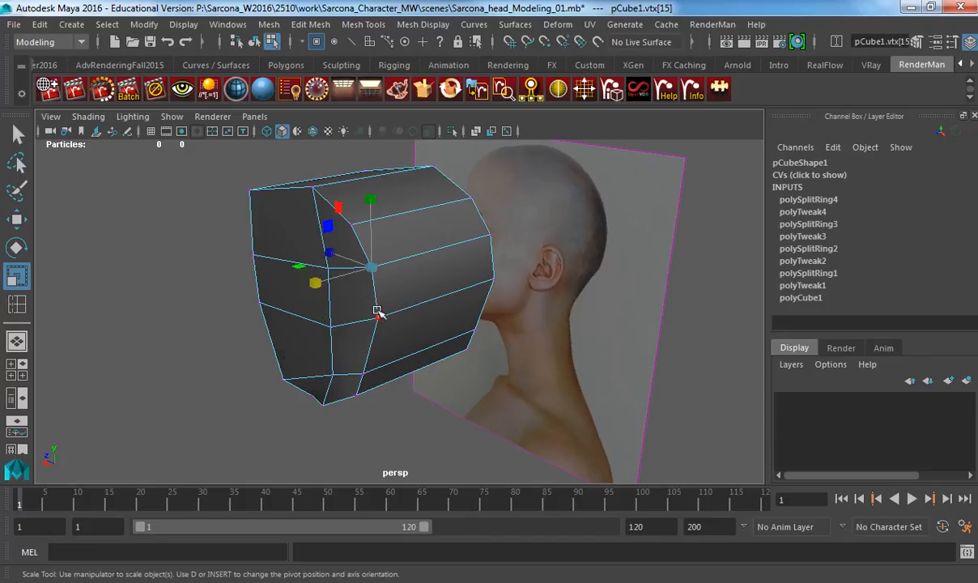
shift+click(378, 317)
shift+click(364, 371)
key(w)
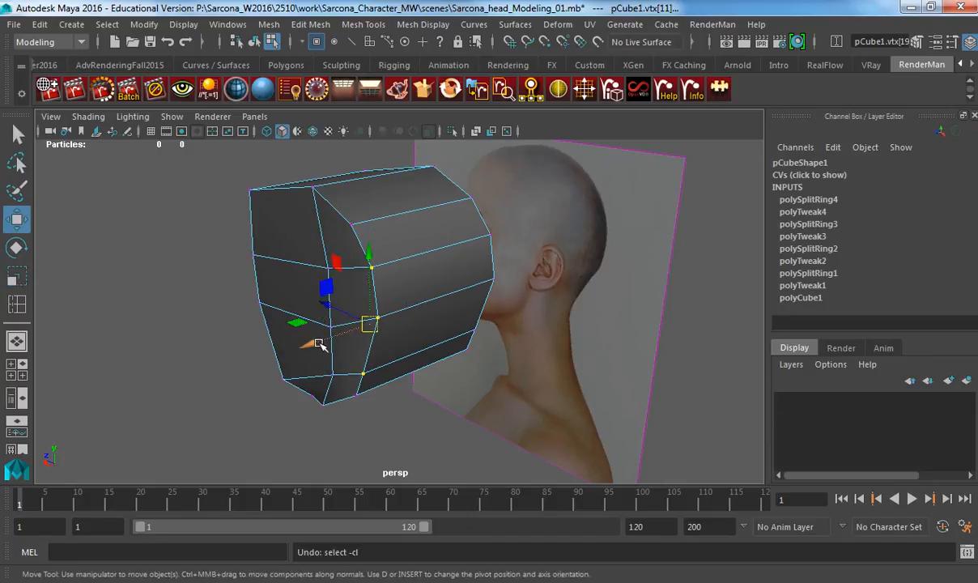
drag(337, 344, 357, 338)
- Move the upper rear side vertex, then the crown and forehead corner vertices on that same side, inward toward the centre
click(351, 222)
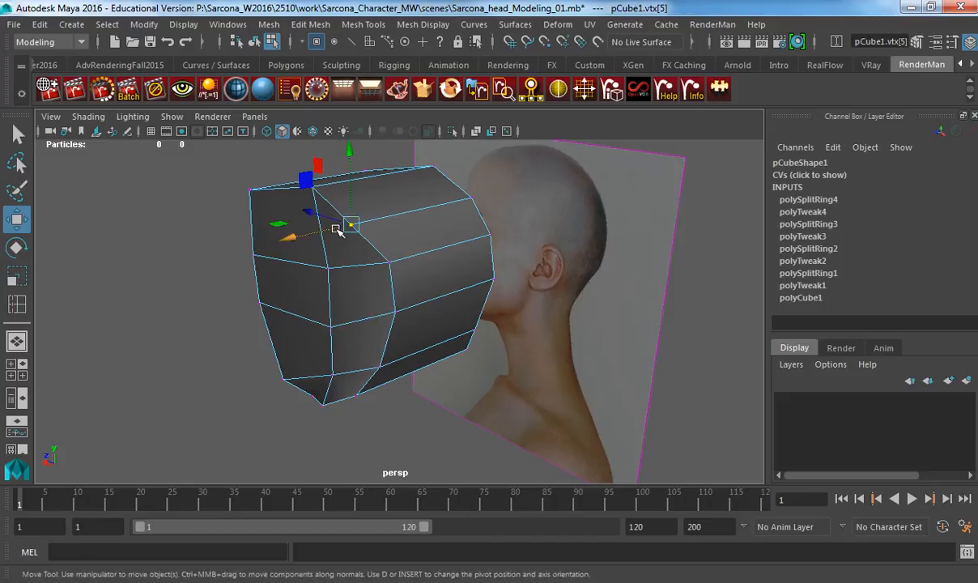
drag(334, 228, 355, 223)
click(312, 187)
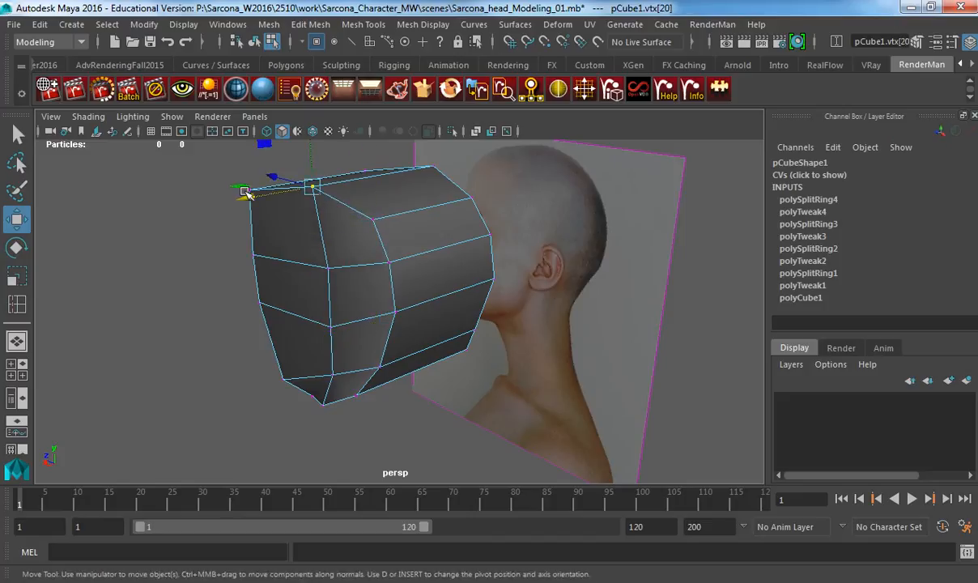
alt+drag(267, 184, 600, 175)
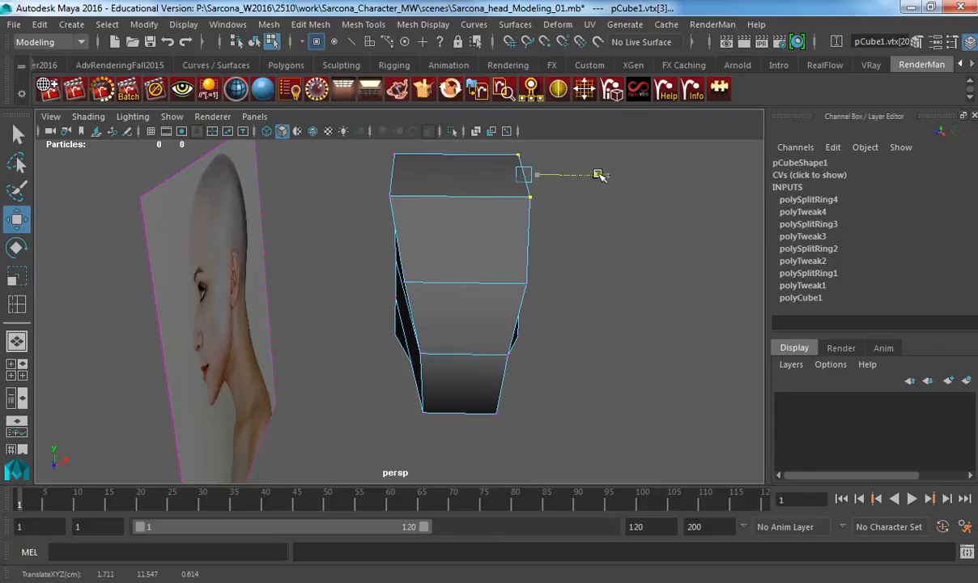
alt+drag(609, 277, 295, 342)
alt+drag(284, 286, 618, 214)
- Insert a vertical edge loop down the middle of the face and scale it flat along the head's width
right_drag(470, 256, 507, 215)
click(473, 238)
alt+drag(473, 238, 459, 226)
shift+right_drag(458, 226, 327, 233)
click(455, 255)
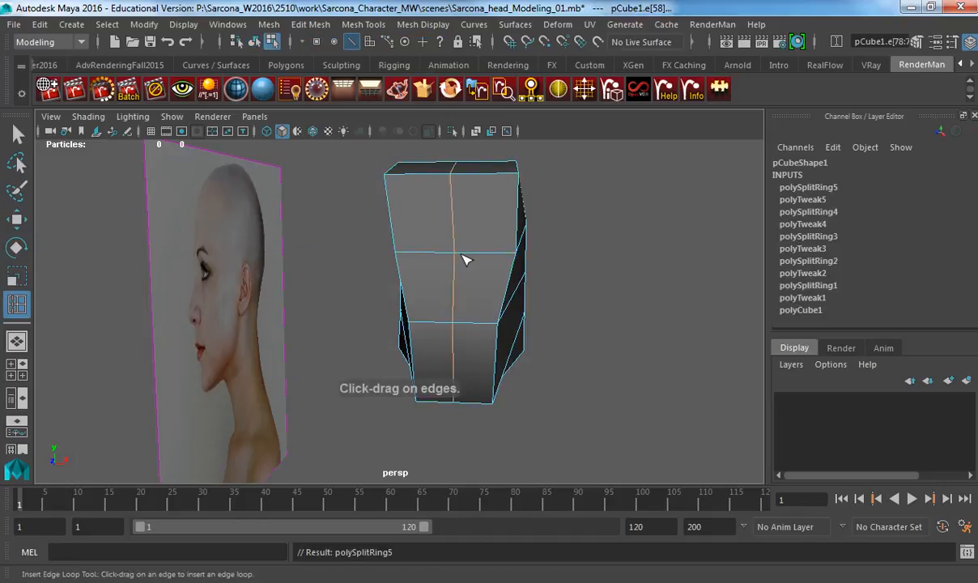
key(r)
drag(527, 273, 450, 270)
- Select all faces on the reference-image side of the centre loop in wireframe display and delete them
right_drag(433, 228, 430, 252)
key(4)
alt+drag(430, 252, 436, 239)
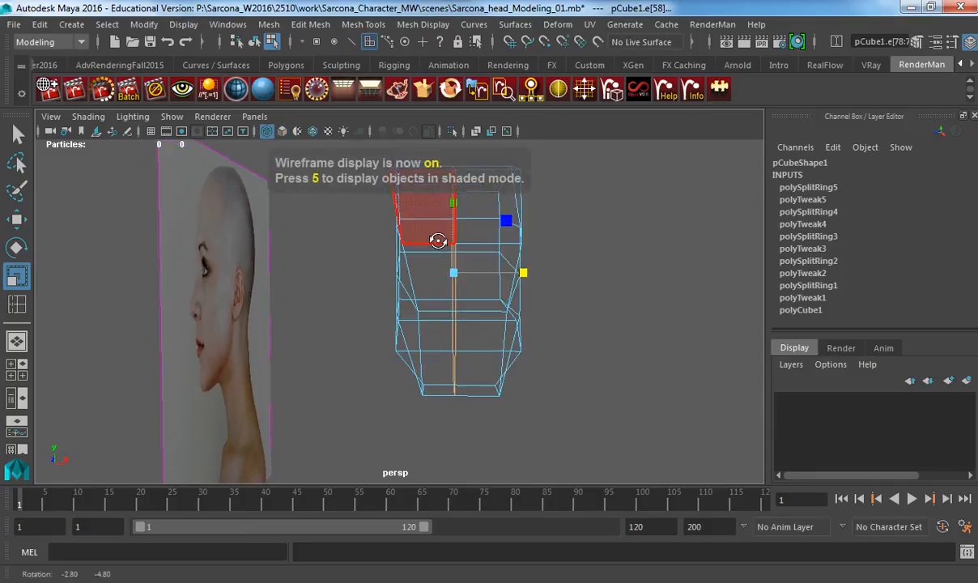
drag(431, 152, 351, 425)
key(Delete)
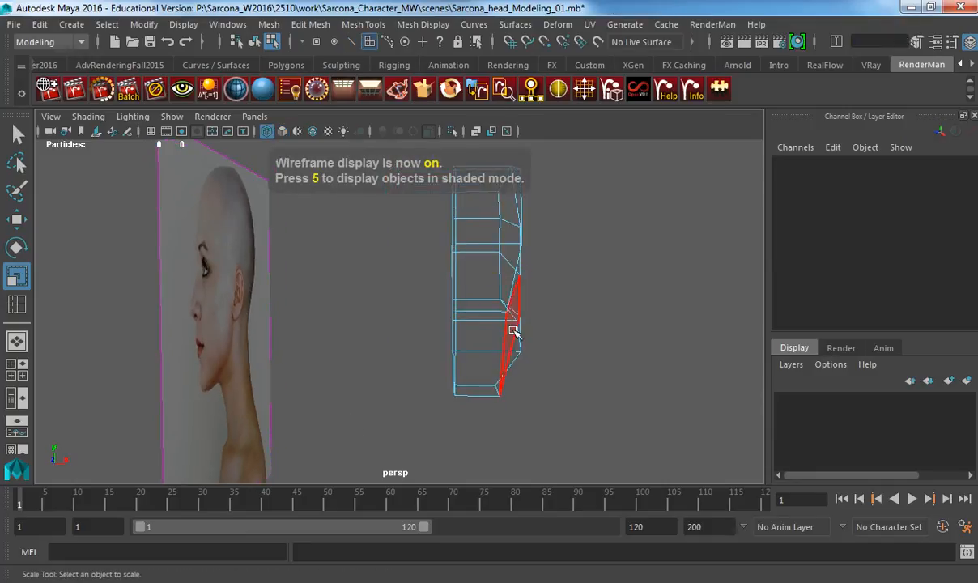
- Examine the remaining half of the head in shaded display and smooth preview from different angles
mouse_move(511, 327)
alt+mouse_down()
mouse_move(363, 304)
mouse_move(338, 277)
alt+mouse_up()
key(5)
key(F8)
mouse_move(348, 240)
alt+mouse_down()
mouse_move(367, 267)
mouse_move(323, 253)
mouse_move(341, 258)
alt+mouse_up()
right_drag(334, 157, 332, 129)
alt+drag(272, 315, 572, 356)
click(300, 310)
key(w)
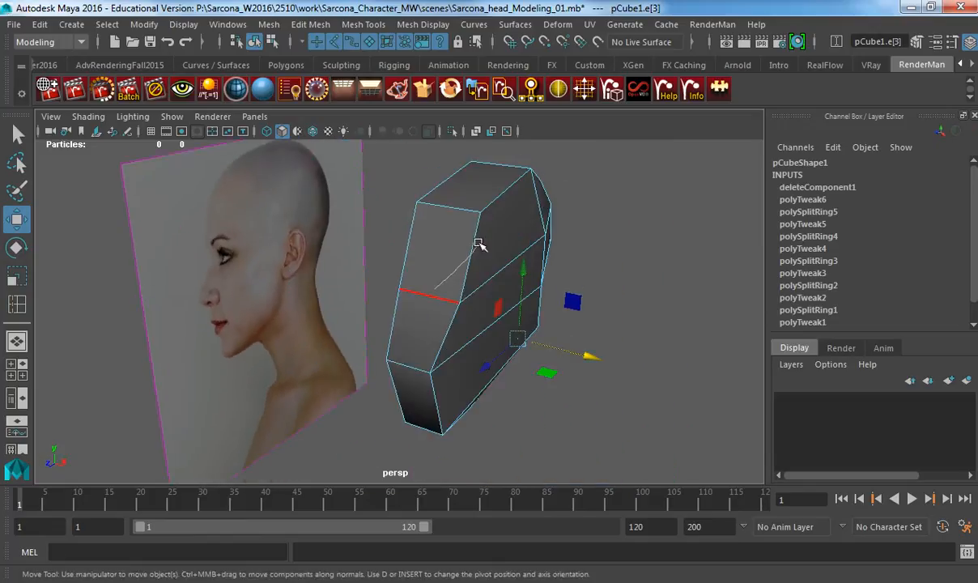
key(F8)
key(3)
click(621, 304)
alt+drag(620, 303, 585, 289)
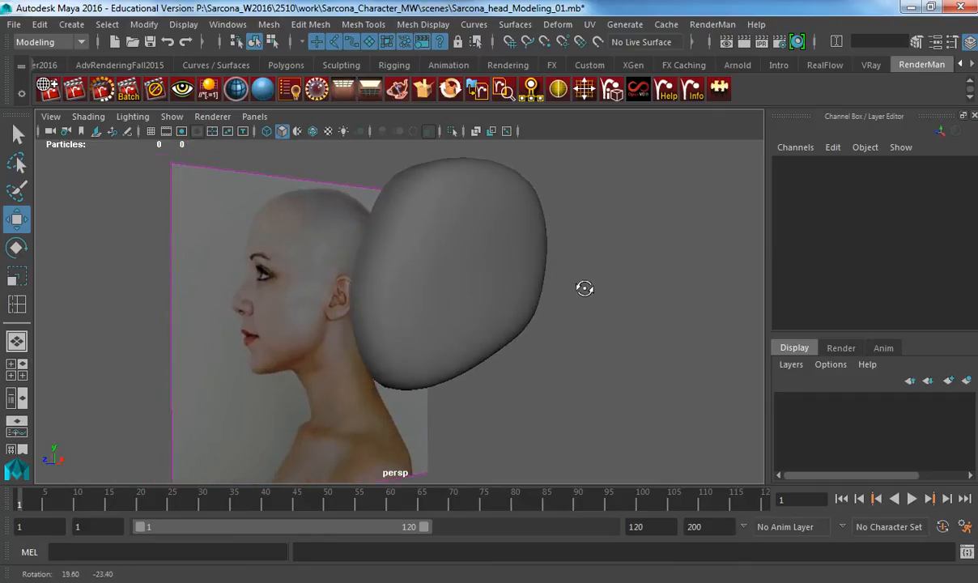
- Turn off the smooth preview and, in the wireframe side view, insert a horizontal edge loop between the brow and nose-tip rows
click(500, 284)
key(1)
alt+drag(499, 291, 452, 319)
key(space)
drag(433, 216, 472, 234)
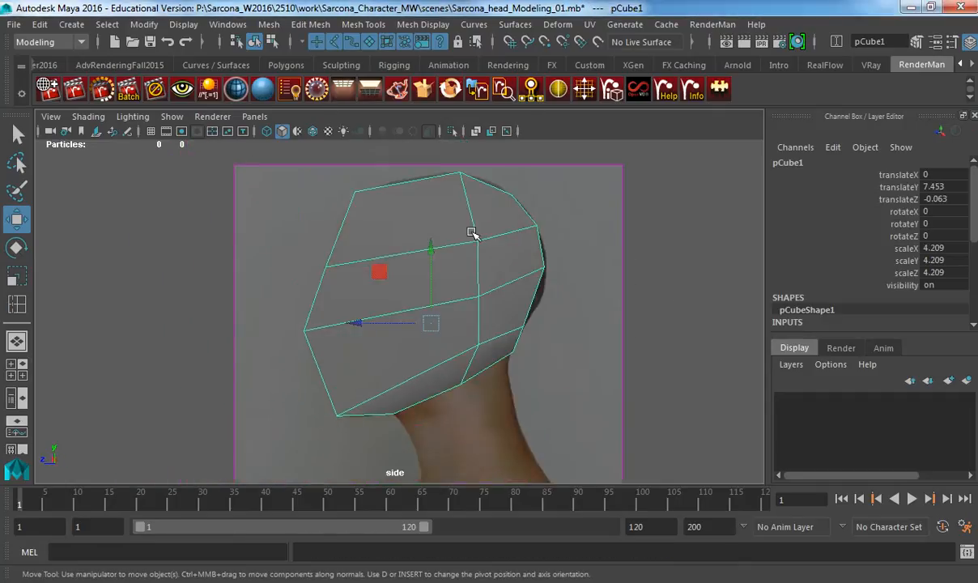
key(4)
shift+right_drag(339, 247, 247, 260)
drag(323, 291, 323, 295)
key(w)
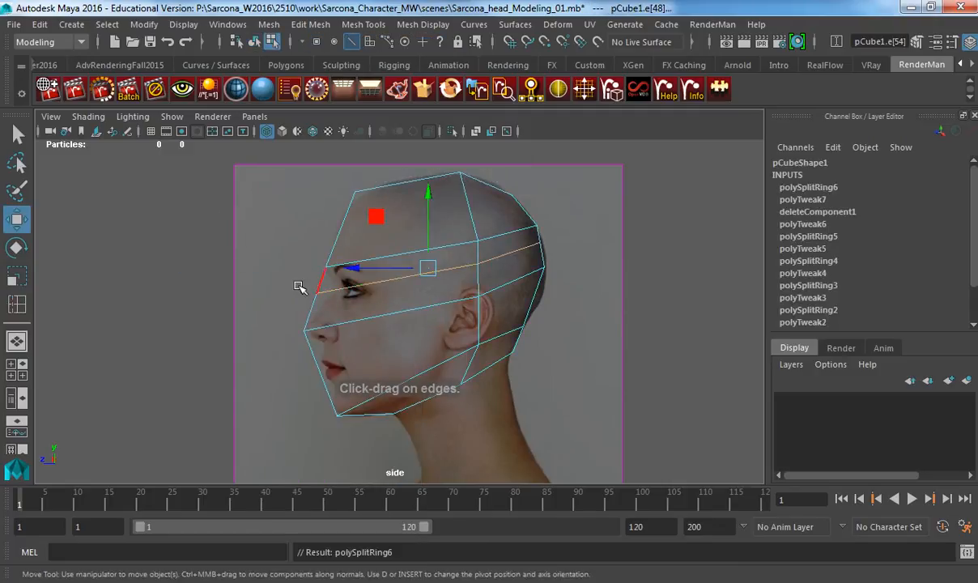
- Move the new loop's front vertices back to the bridge of the nose in the reference image
scroll(340, 308, up, 5)
scroll(356, 307, up, 1)
right_drag(327, 277, 251, 155)
click(204, 303)
drag(204, 303, 276, 286)
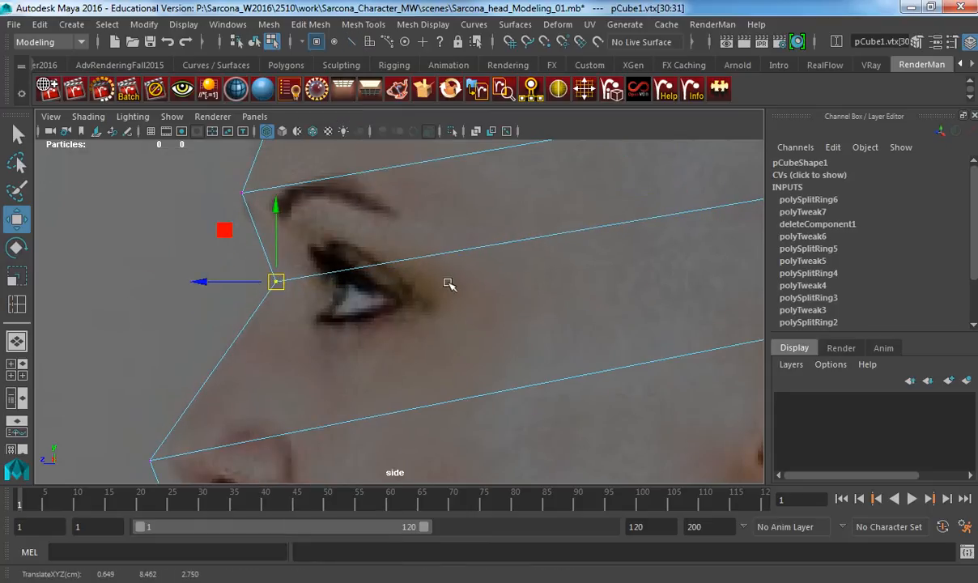
- Nudge the new loop's side vertex above the ear slightly down and move its rear vertices out to the back skull outline
alt+right_drag(596, 301, 522, 290)
alt+middle_drag(522, 289, 205, 313)
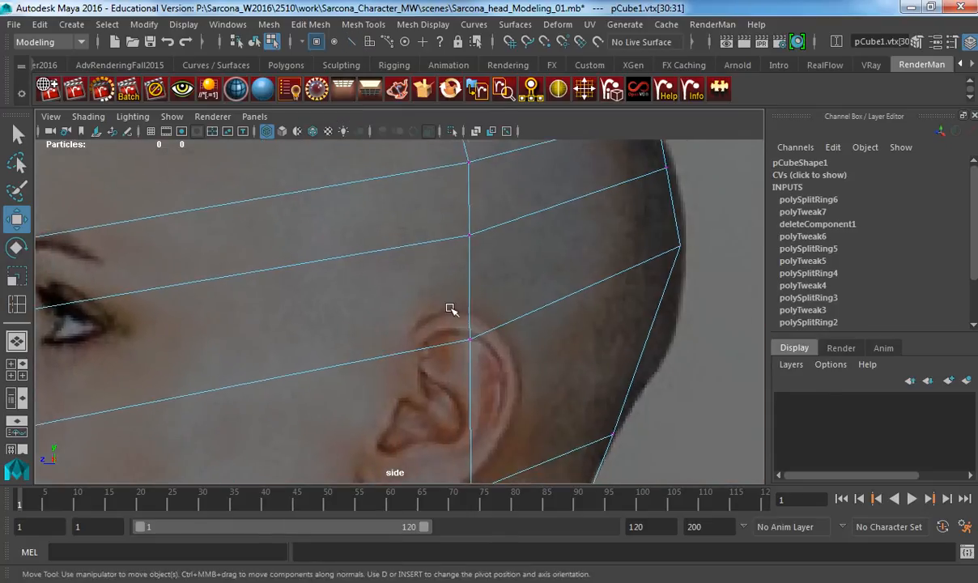
drag(451, 225, 486, 258)
middle_drag(486, 252, 488, 257)
alt+middle_drag(568, 225, 494, 315)
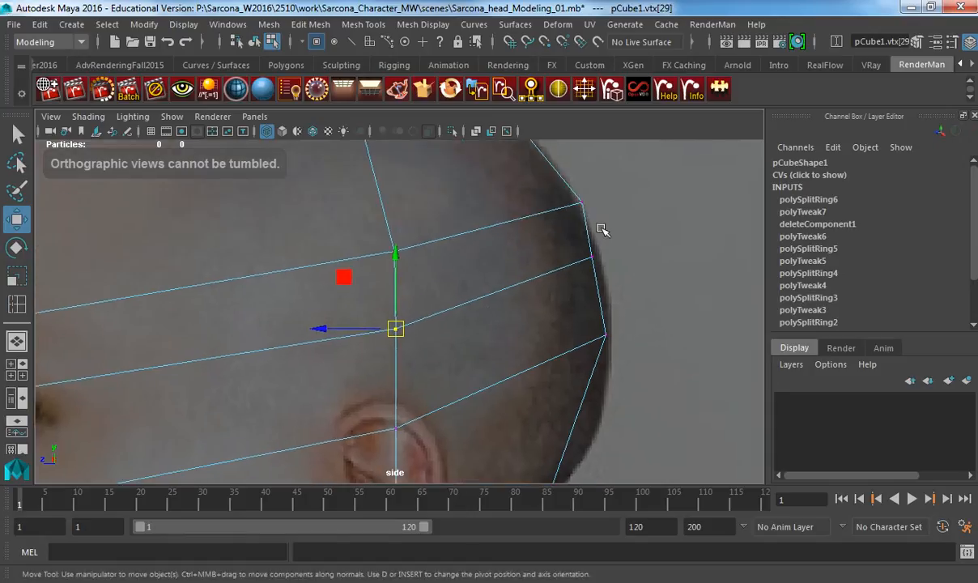
drag(604, 235, 574, 283)
middle_drag(574, 283, 580, 284)
alt+middle_drag(515, 378, 608, 334)
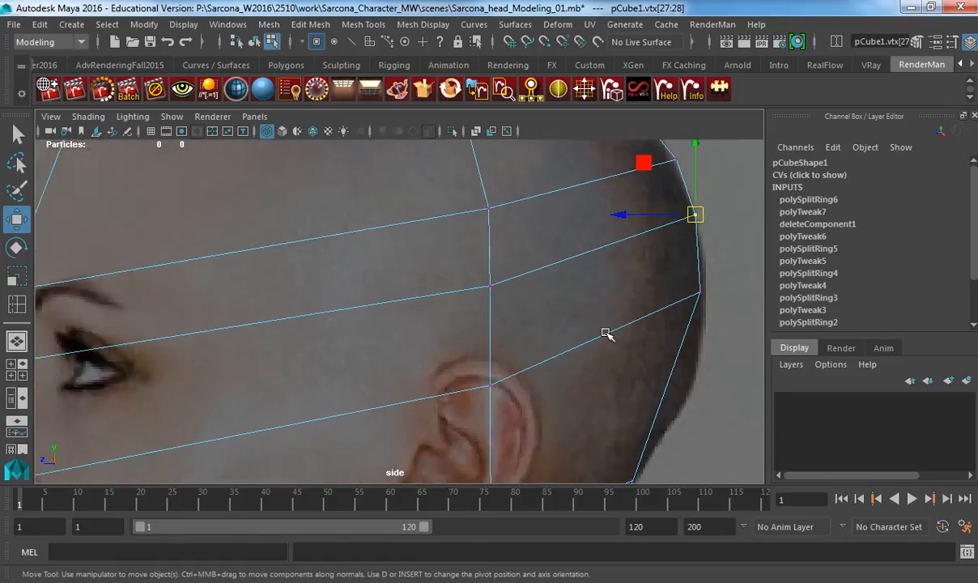
- In the shaded perspective view, pull the side vertices above the ear and at the top of the ear slightly outward
key(space)
mouse_move(559, 310)
mouse_down()
mouse_move(557, 272)
mouse_move(586, 283)
mouse_move(531, 247)
mouse_move(613, 290)
mouse_move(472, 284)
mouse_move(488, 315)
mouse_up()
key(5)
key(f)
alt+right_drag(488, 314, 314, 321)
mouse_move(314, 321)
alt+mouse_down()
mouse_move(414, 334)
mouse_move(308, 326)
alt+mouse_up()
key(ctrl+z)
alt+drag(448, 318, 417, 290)
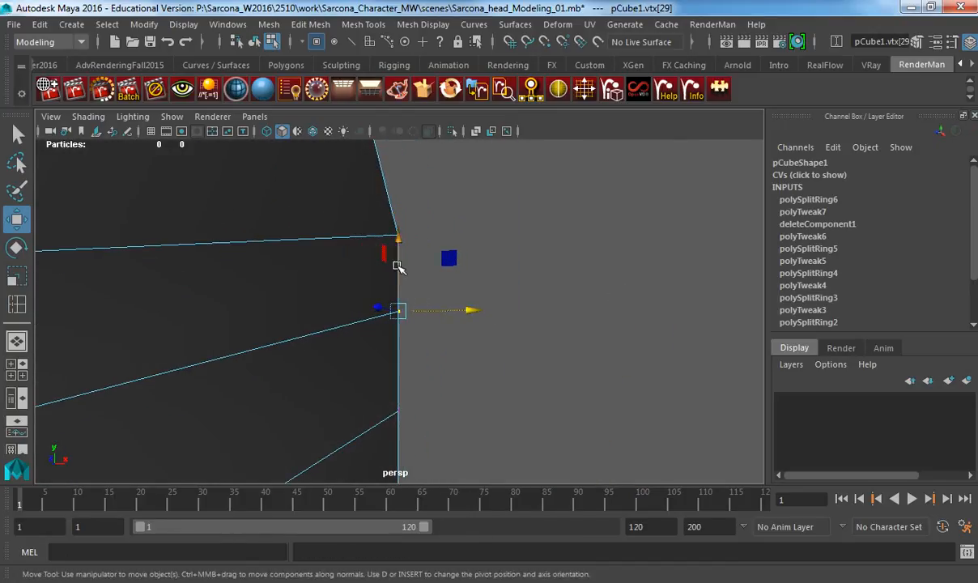
middle_drag(455, 357, 457, 358)
click(403, 418)
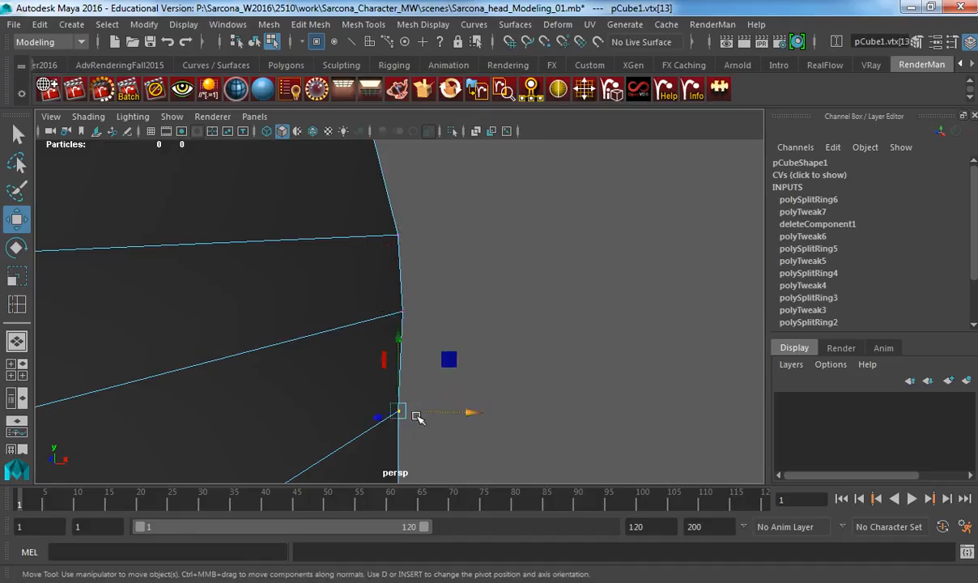
middle_drag(405, 409, 434, 422)
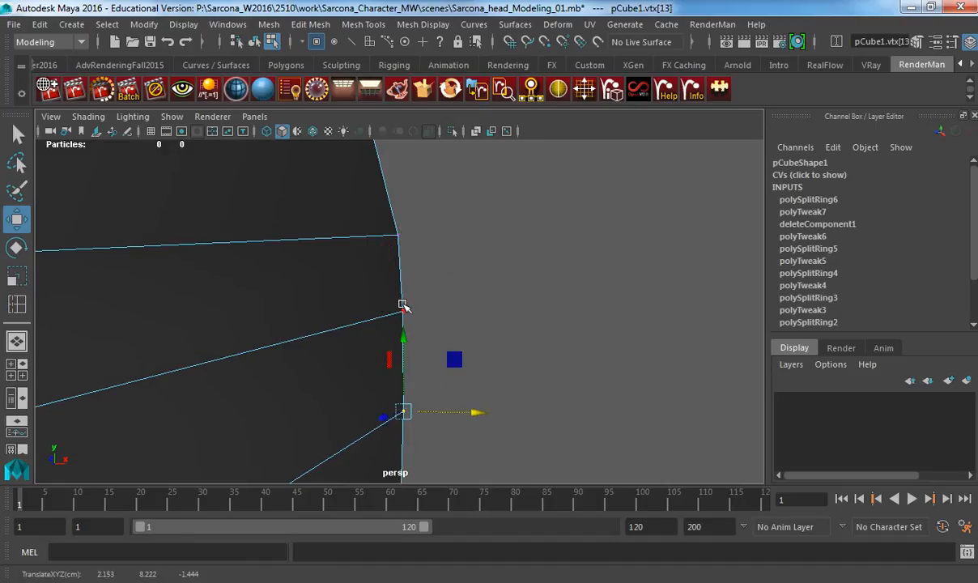
click(430, 333)
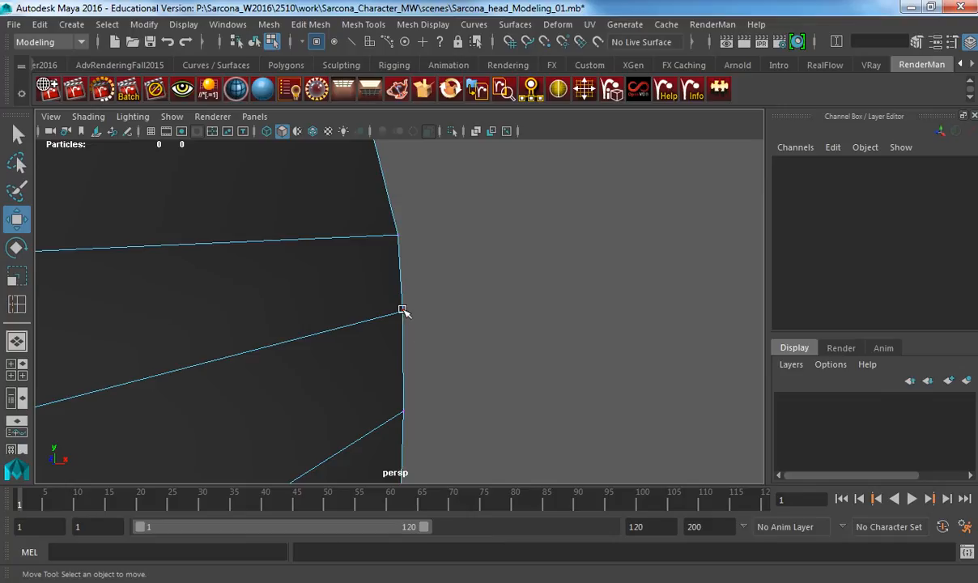
- Pull the new loop's rear side vertex and the vertex below it slightly outward to round the back of the skull
click(403, 311)
alt+drag(426, 342, 485, 338)
click(509, 311)
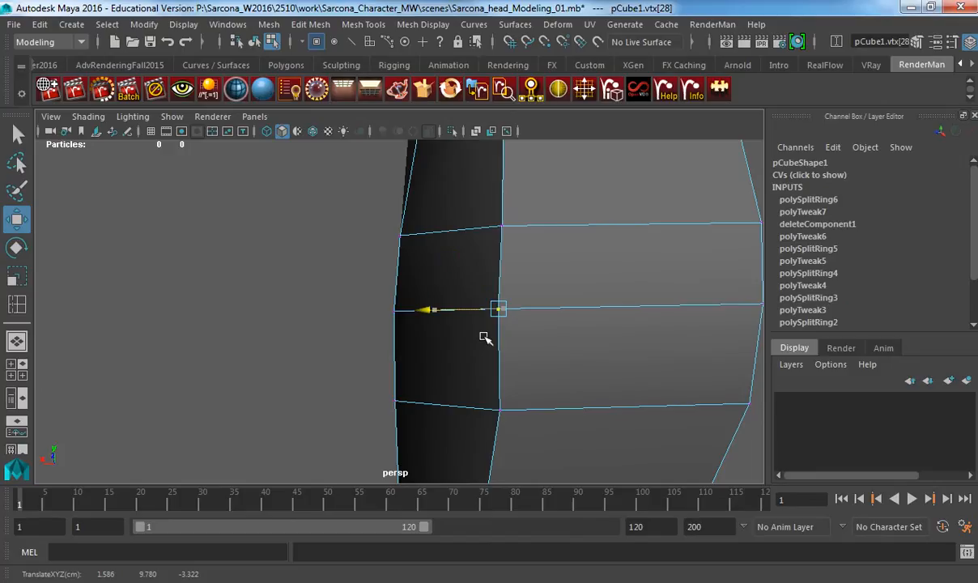
click(501, 411)
drag(500, 412, 494, 415)
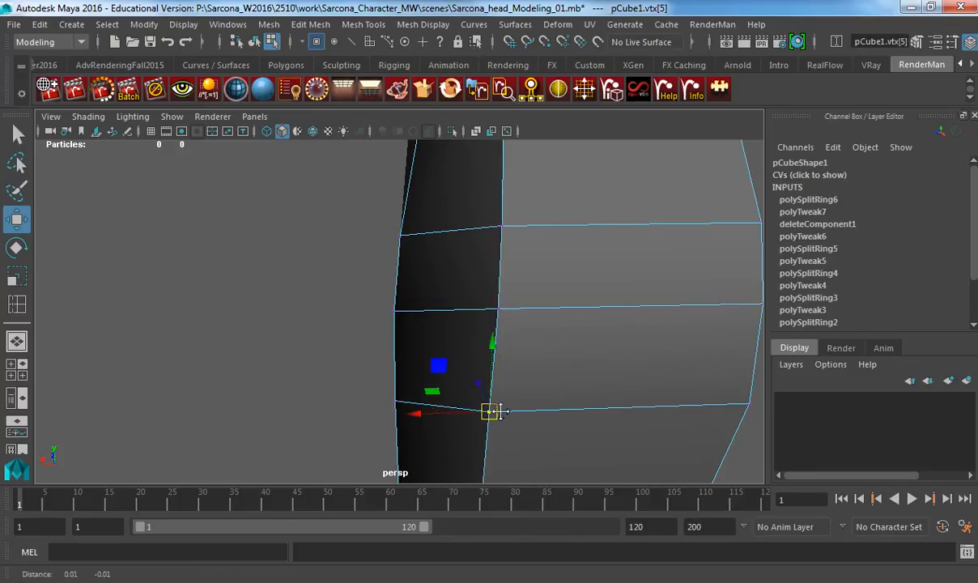
- Move the two lowest rear side vertices near the nape slightly inward toward the centre of the head
alt+middle_drag(494, 415, 434, 217)
click(420, 335)
middle_drag(399, 361, 406, 361)
key(ctrl+z)
drag(384, 333, 393, 334)
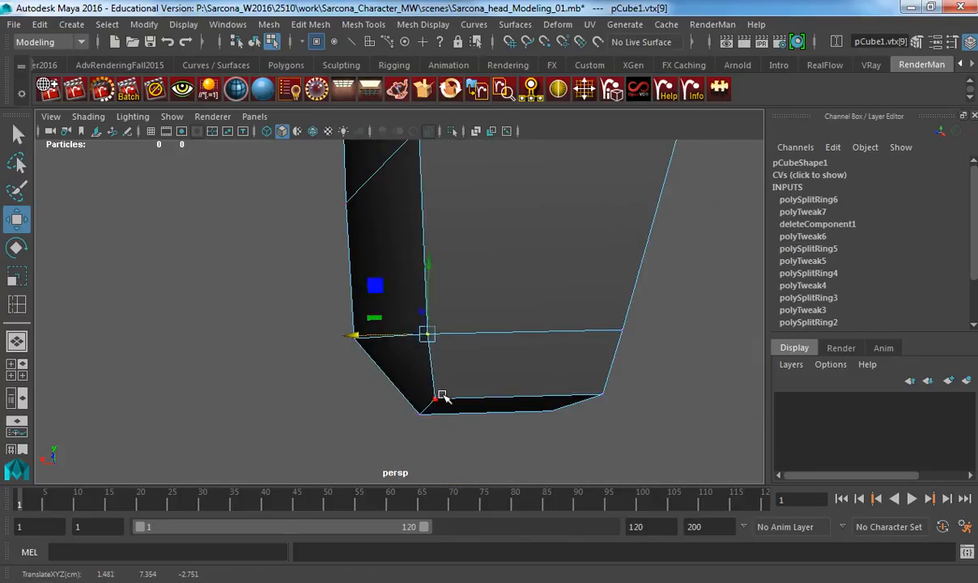
click(440, 397)
middle_drag(401, 418, 411, 419)
alt+drag(411, 420, 529, 277)
- In the wireframe side view, insert an edge loop at mouth level between the nose-tip loop and the chin loop
key(space)
alt+middle_drag(430, 302, 612, 184)
alt+right_drag(613, 184, 364, 302)
key(4)
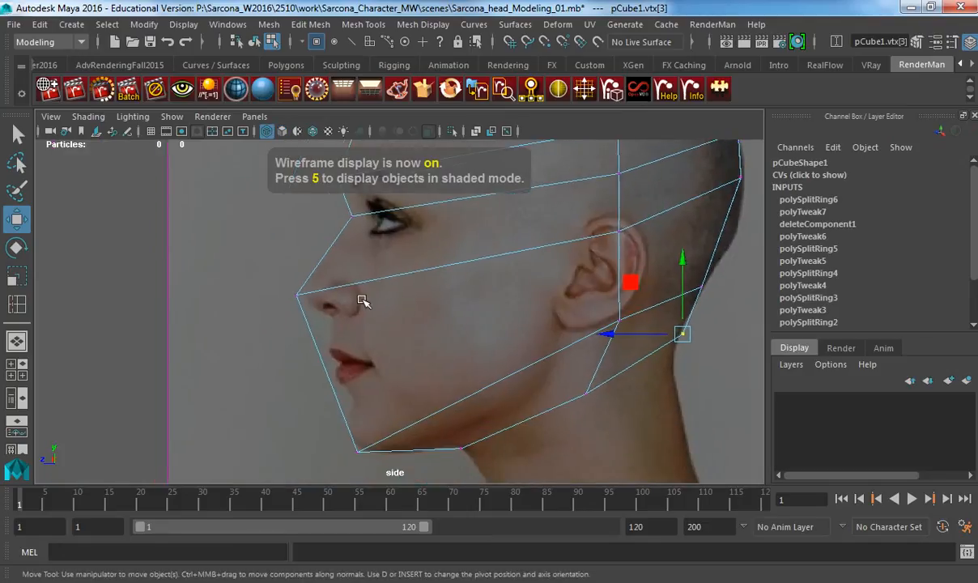
right_drag(302, 327, 251, 264)
click(316, 337)
click(316, 340)
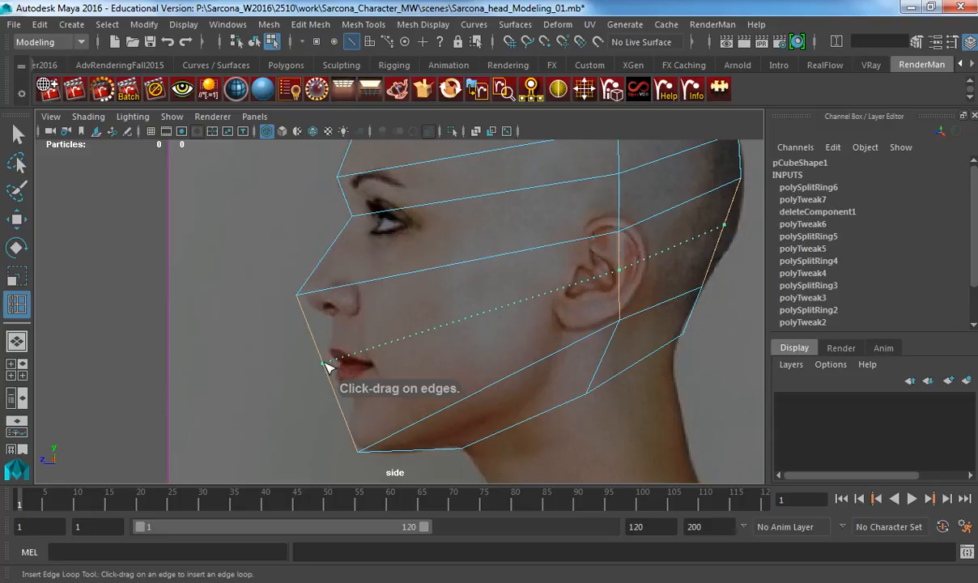
drag(325, 364, 326, 365)
- Move the new loop's front vertices back onto the profile of the lips
key(w)
right_drag(326, 365, 260, 156)
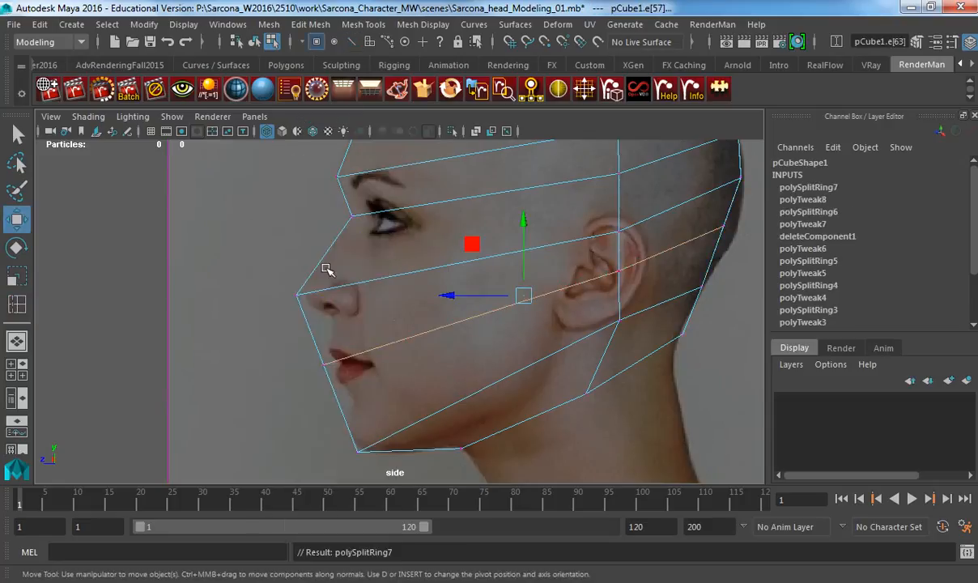
drag(305, 327, 339, 366)
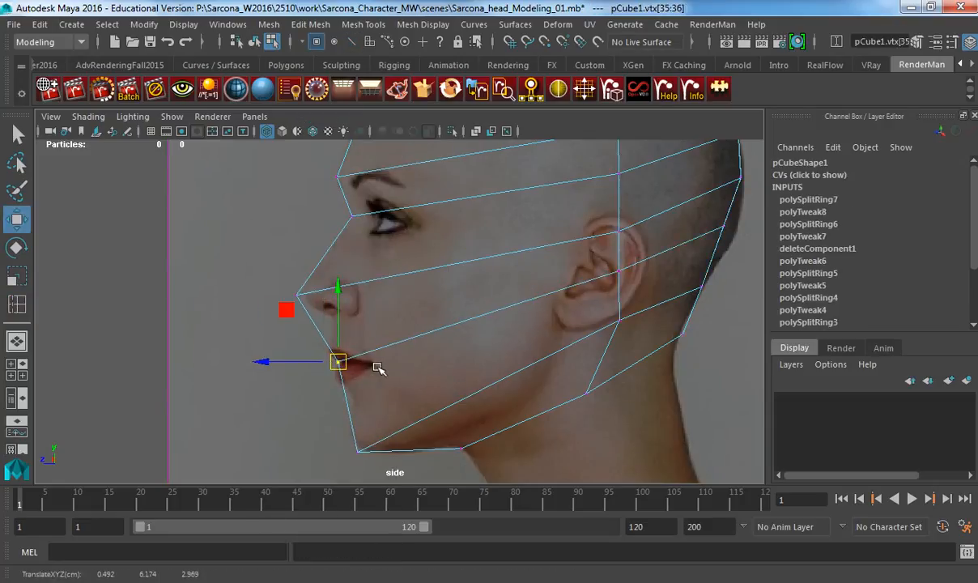
- Shift the side vertices at mid-ear, the top of the ear and just above it backward to follow the rear of the ear
click(620, 271)
drag(622, 273, 630, 272)
click(620, 231)
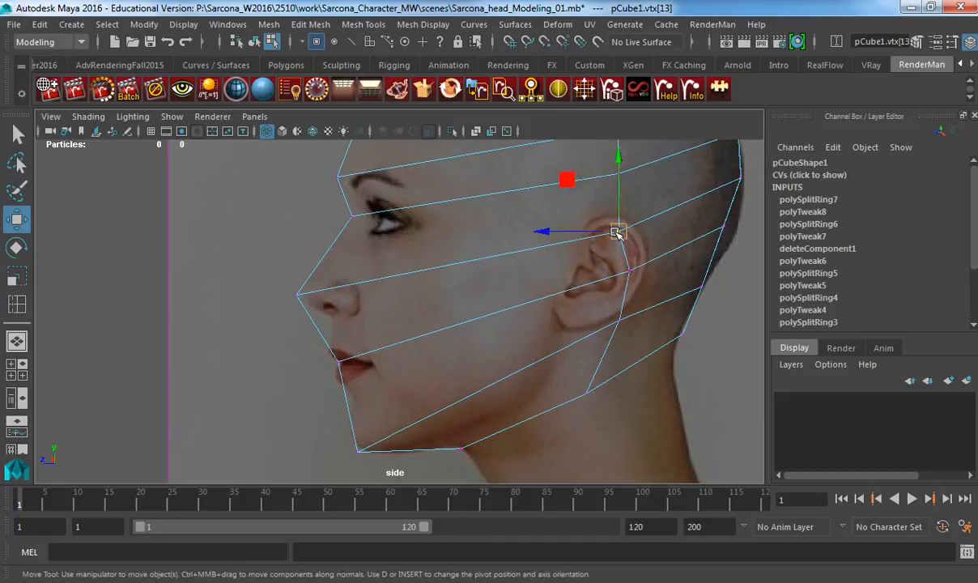
drag(620, 232, 631, 247)
alt+middle_drag(631, 247, 558, 332)
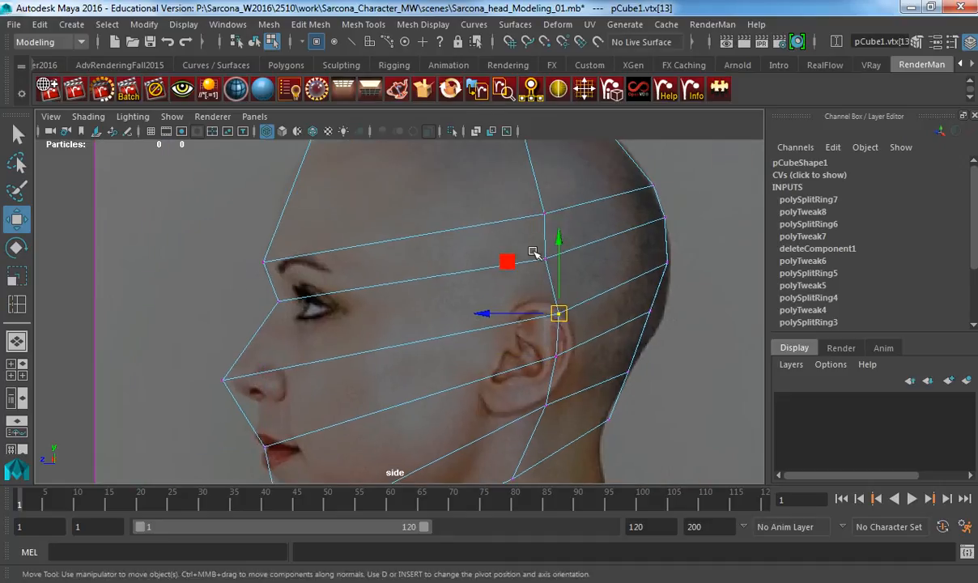
drag(530, 245, 559, 265)
alt+middle_drag(555, 276, 555, 326)
alt+right_drag(555, 326, 507, 219)
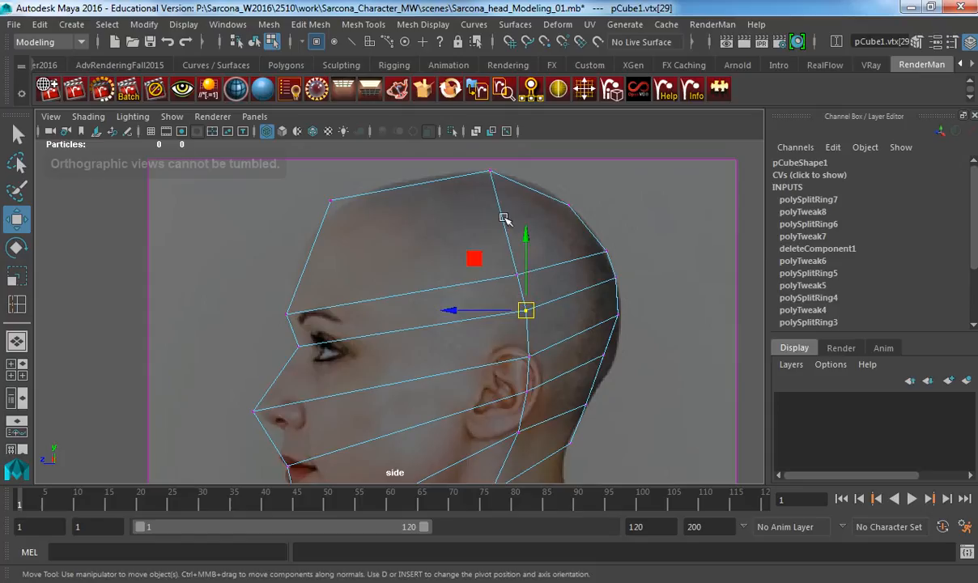
alt+middle_drag(507, 451, 537, 337)
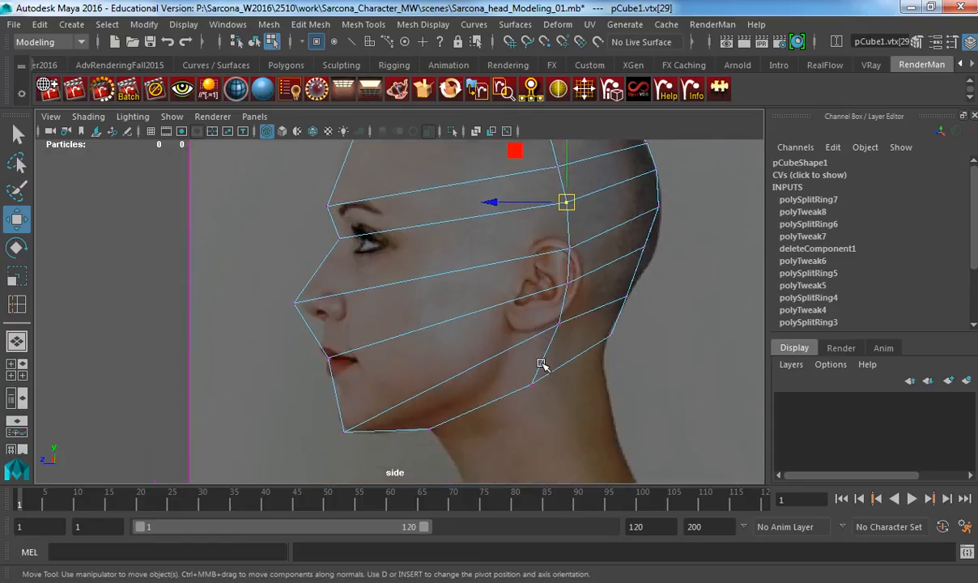
alt+middle_drag(497, 303, 487, 328)
- In the shaded perspective view, pull the new loop's rear side vertex slightly outward to round the back of the skull
key(space)
drag(488, 327, 489, 286)
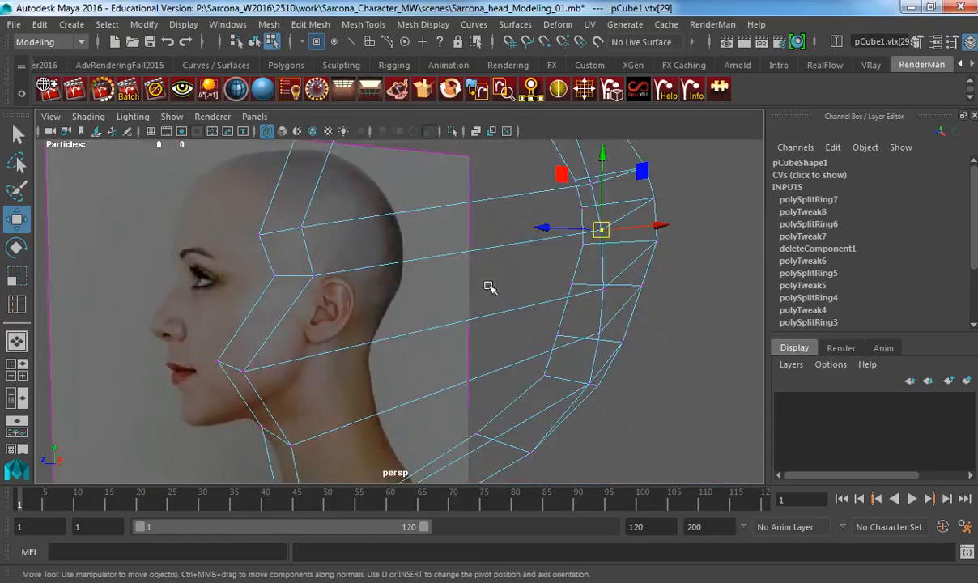
key(5)
mouse_move(552, 352)
alt+mouse_down()
mouse_move(597, 339)
mouse_move(579, 346)
mouse_move(620, 361)
mouse_move(629, 316)
alt+mouse_up()
click(554, 342)
click(641, 306)
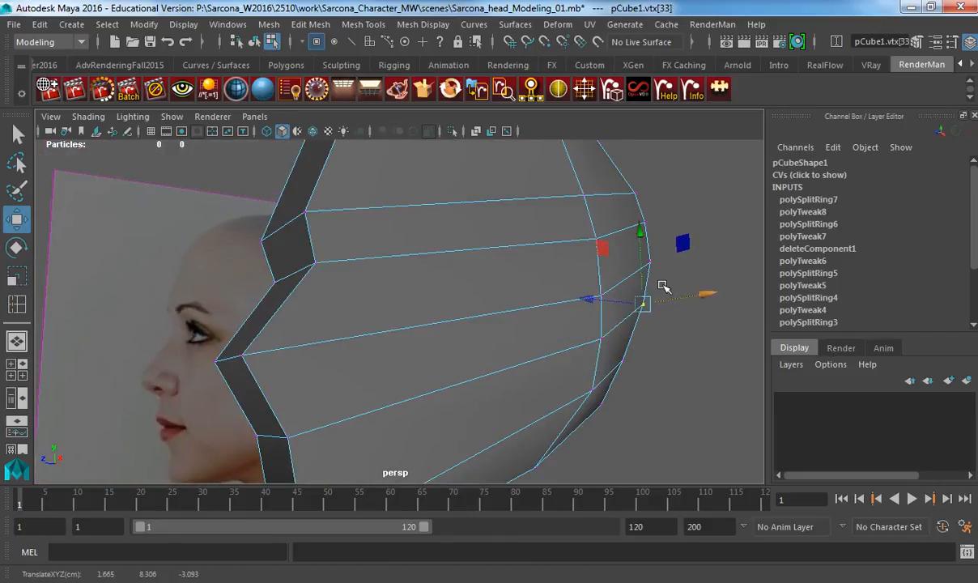
drag(641, 237, 679, 306)
- Return to object mode and examine the half head in smooth mesh preview from several angles
alt+right_drag(681, 306, 498, 327)
alt+drag(498, 327, 493, 282)
right_drag(466, 263, 477, 247)
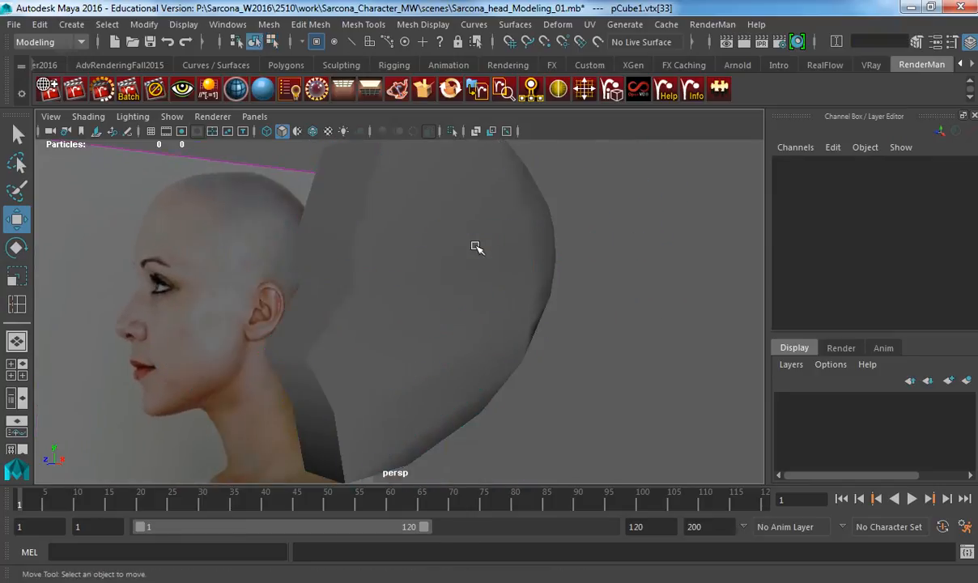
click(476, 247)
key(3)
click(600, 284)
alt+drag(600, 283, 326, 321)
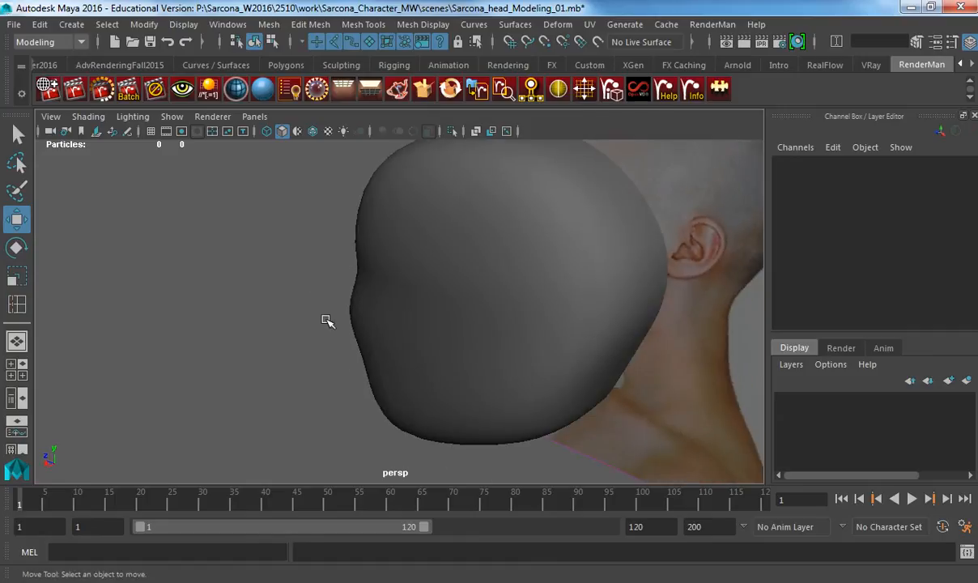
mouse_move(392, 251)
alt+mouse_down()
mouse_move(408, 247)
mouse_move(397, 253)
alt+mouse_up()
- Assign a new Blinn material to the smoothed head mesh
click(398, 250)
key(space)
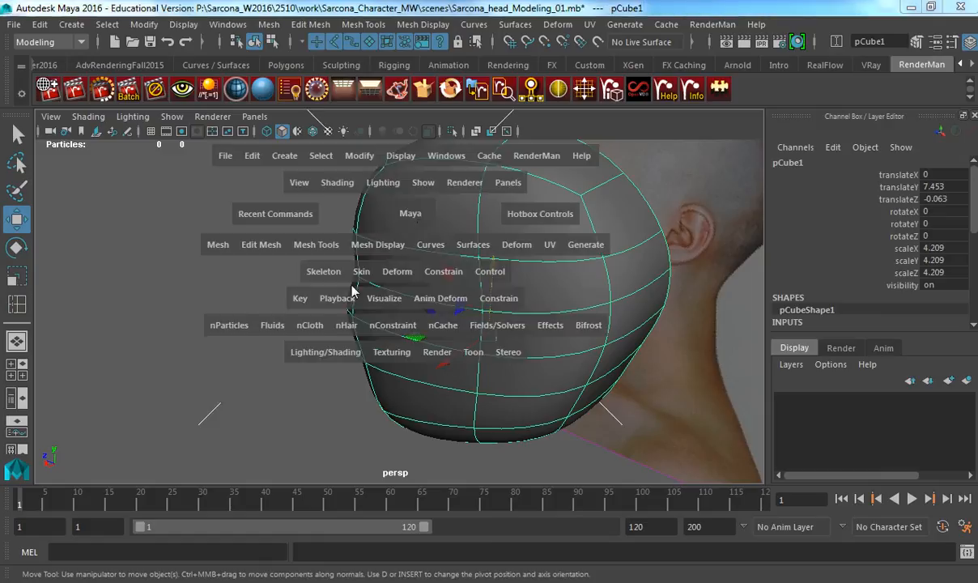
click(318, 353)
mouse_move(509, 235)
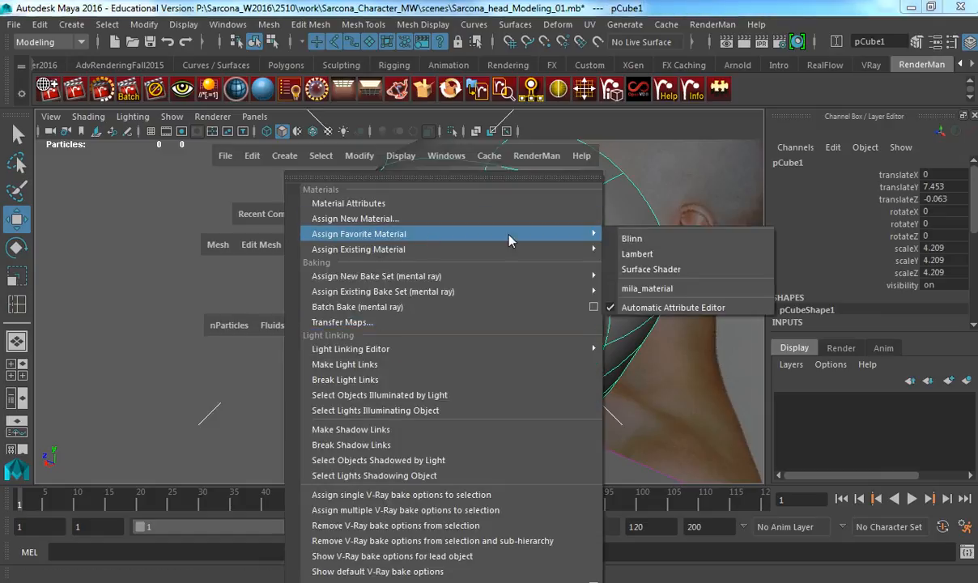
click(636, 241)
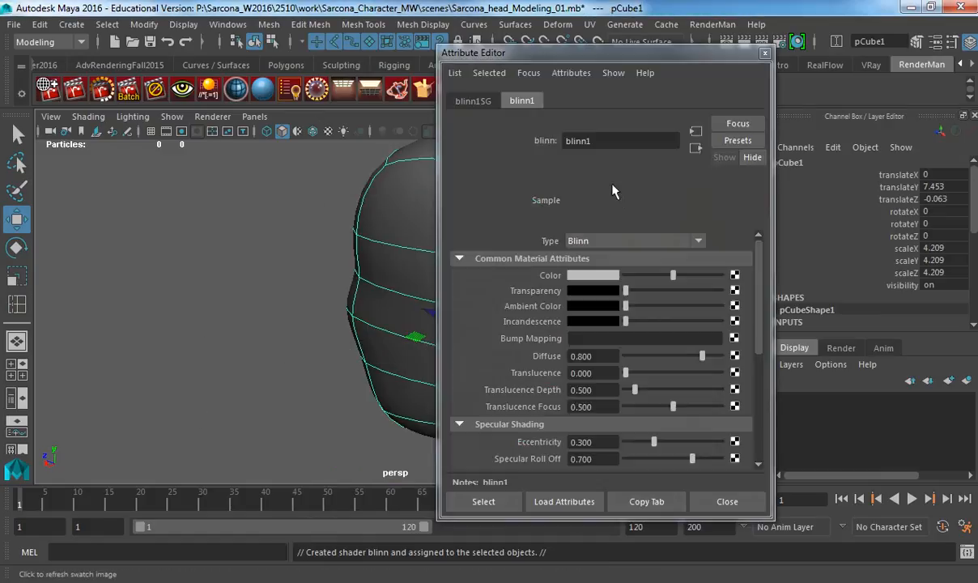
click(764, 53)
alt+drag(482, 211, 626, 195)
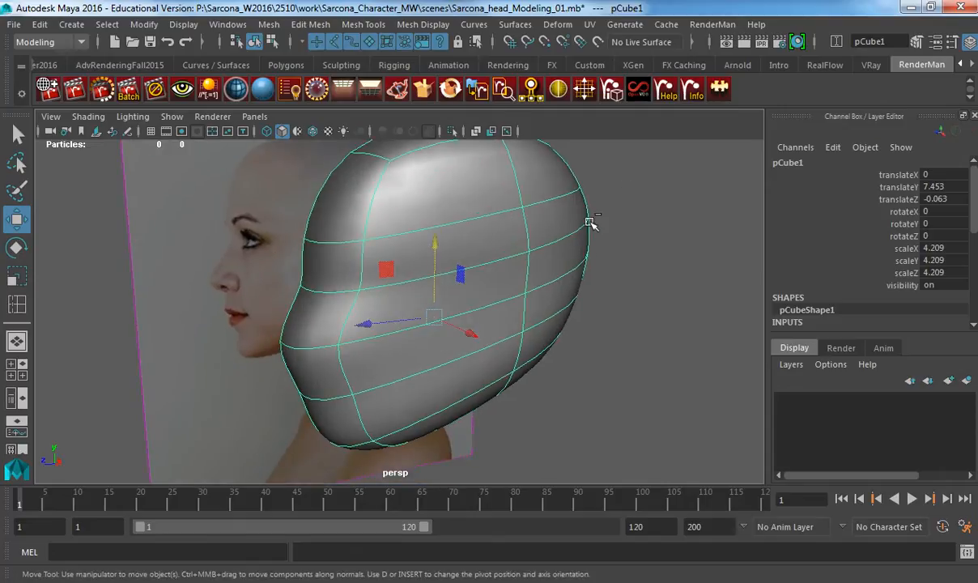
- Delete the head mesh's construction history
key(ctrl+a)
click(759, 99)
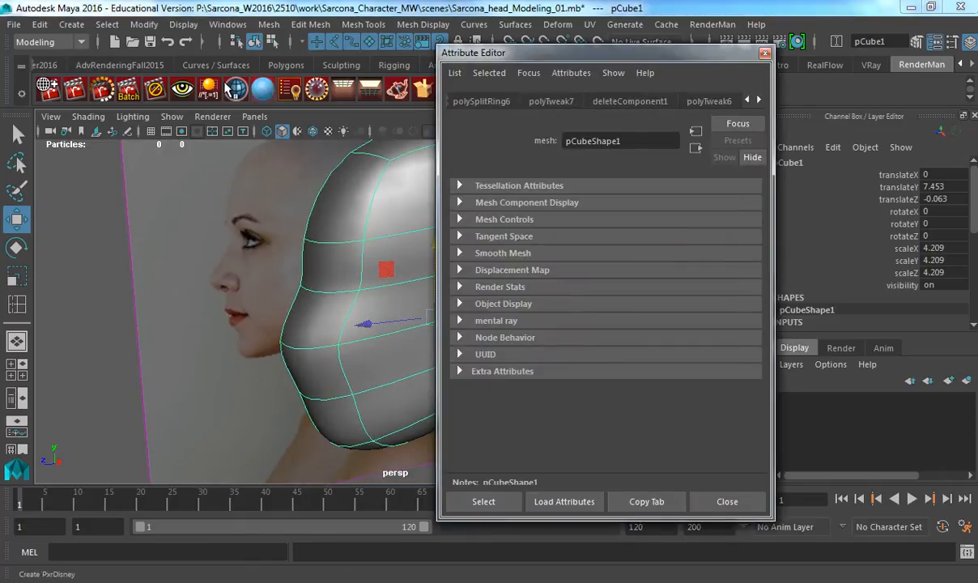
click(39, 24)
mouse_move(186, 205)
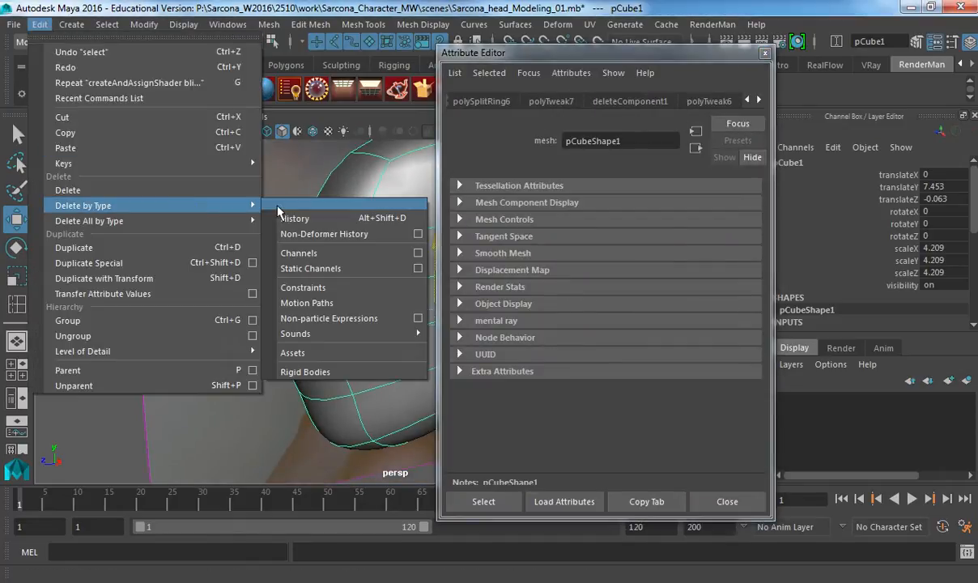
click(287, 213)
- Set the Blinn material's eccentricity to 0.089 and specular roll off to 0.992, and darken its color slightly
click(590, 102)
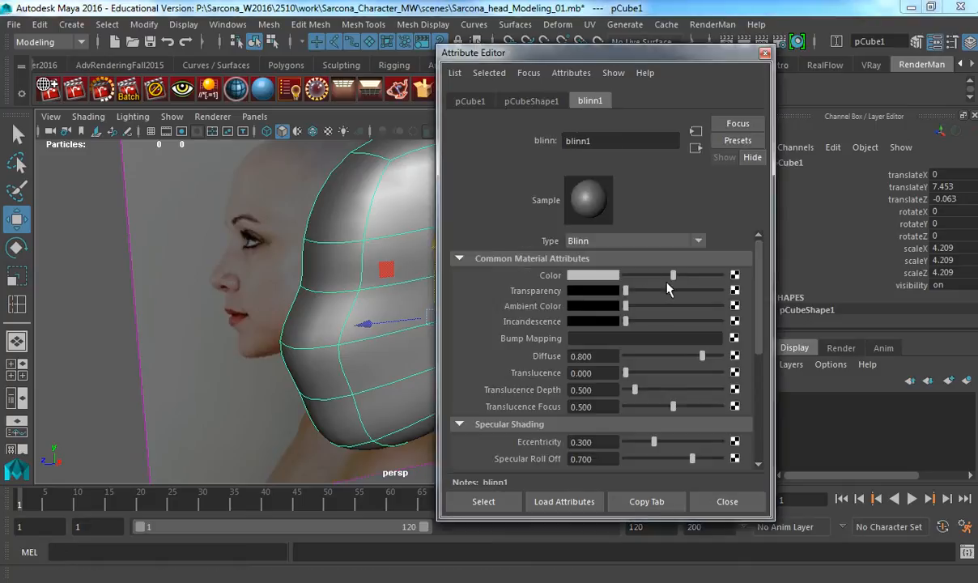
drag(656, 443, 635, 443)
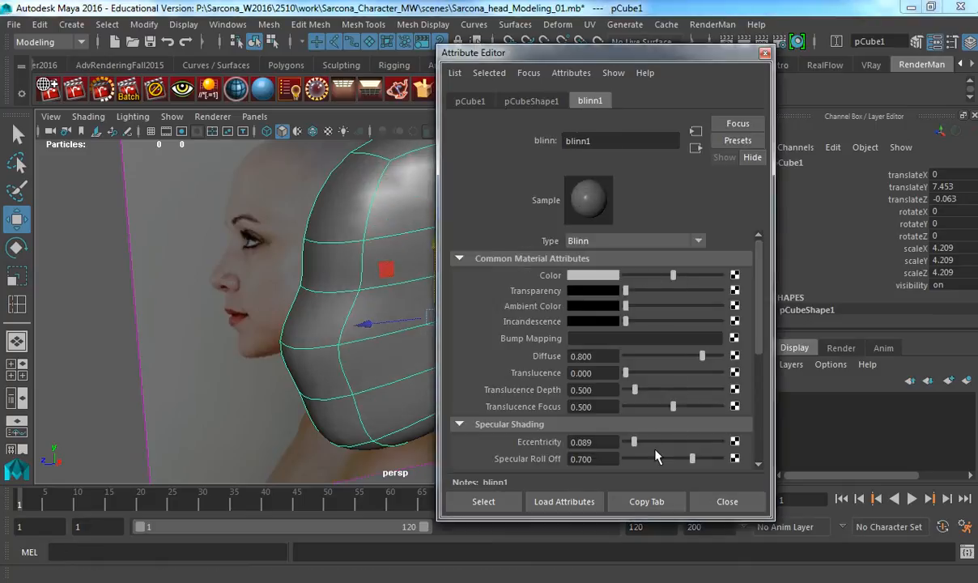
mouse_move(673, 275)
mouse_down()
mouse_move(690, 276)
mouse_move(662, 276)
mouse_up()
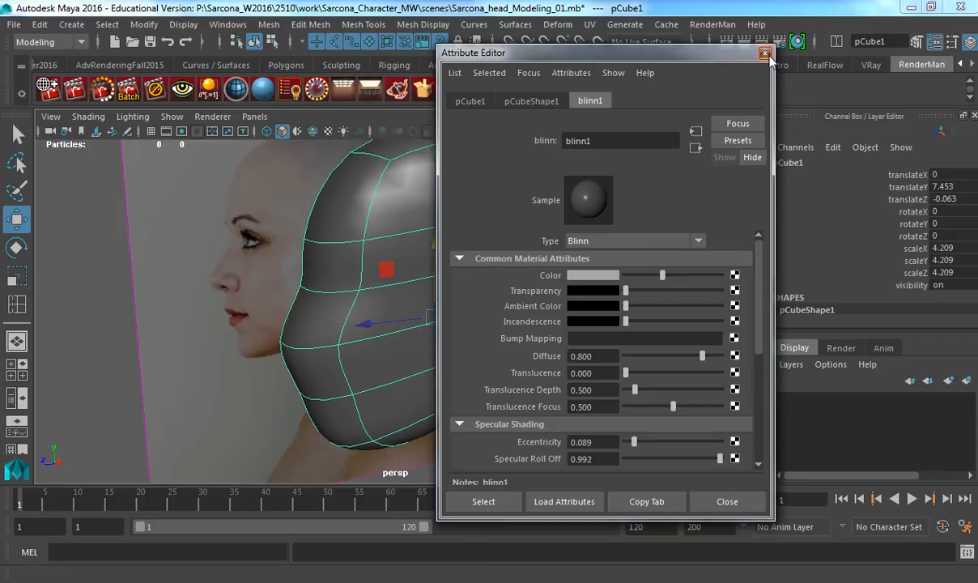
click(765, 53)
click(633, 208)
alt+drag(633, 207, 485, 270)
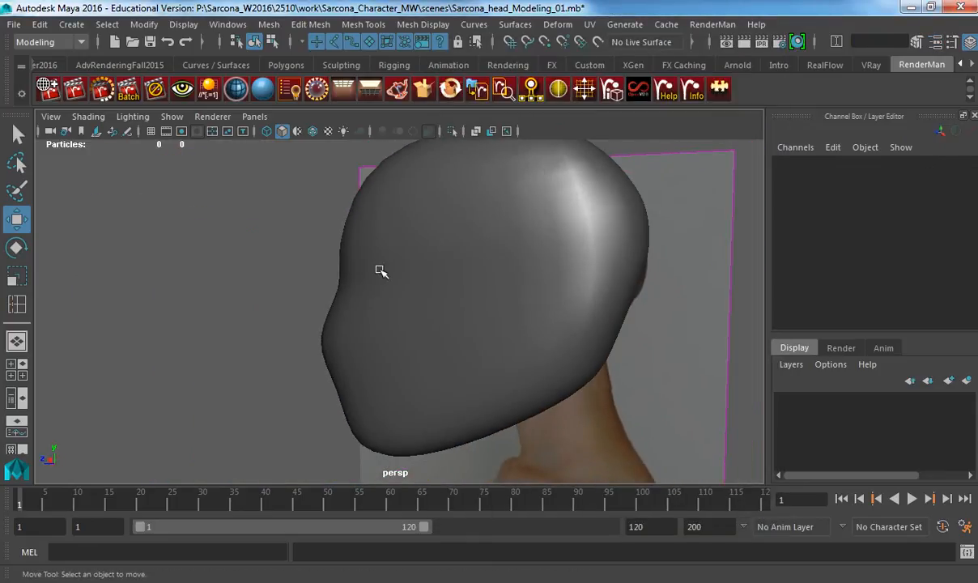
alt+drag(424, 269, 448, 273)
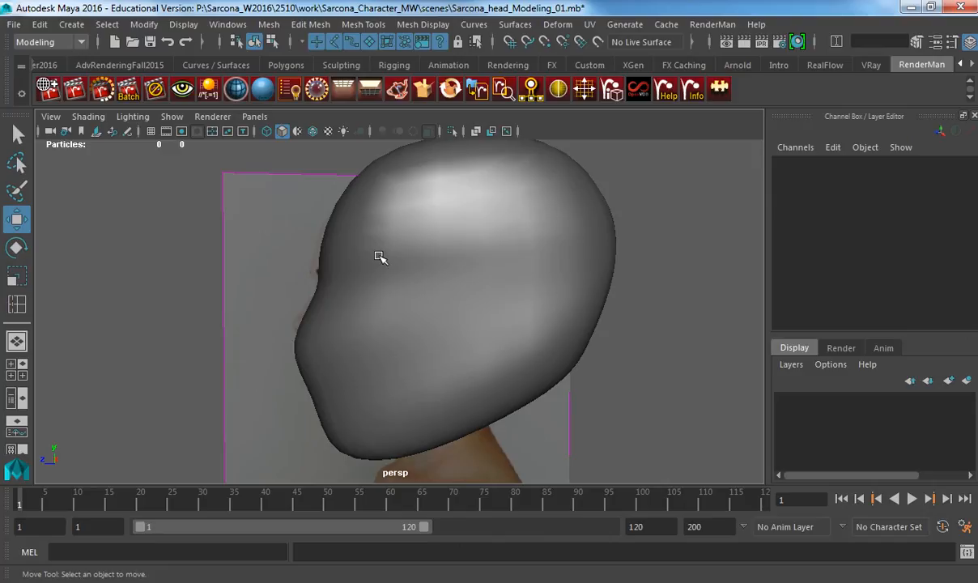
- Switch the head mesh back to its unsmoothed display and accept the scene autosave
click(381, 258)
key(1)
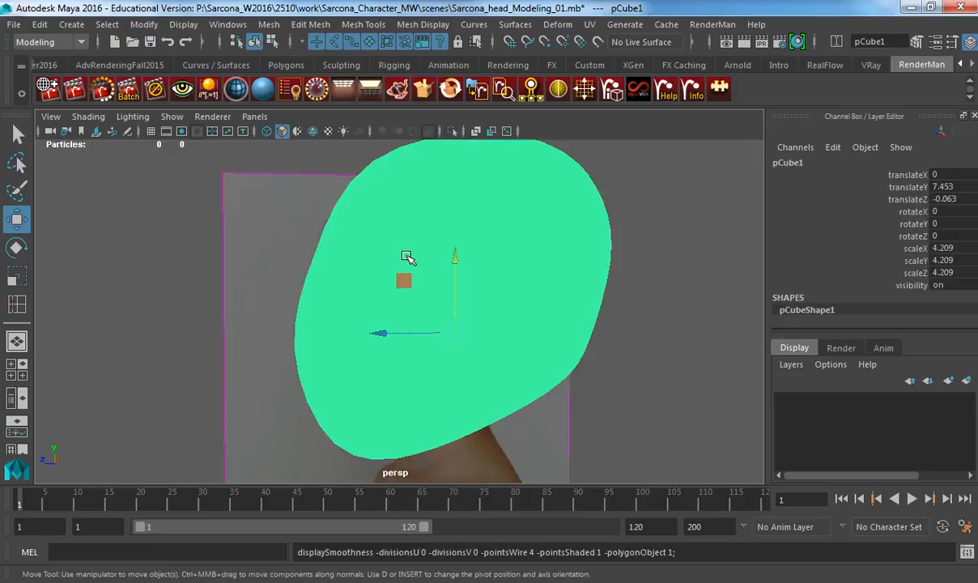
alt+drag(416, 272, 484, 277)
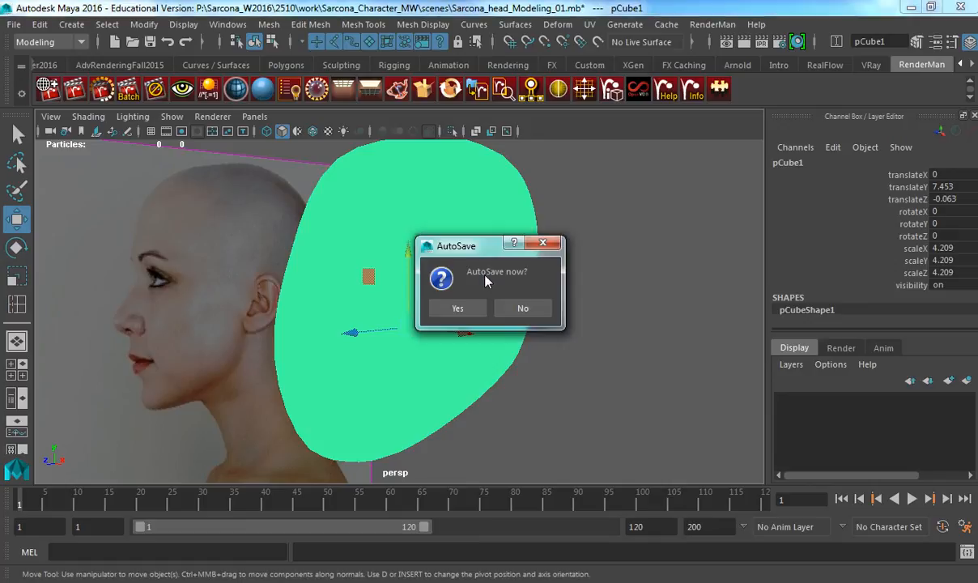
click(458, 308)
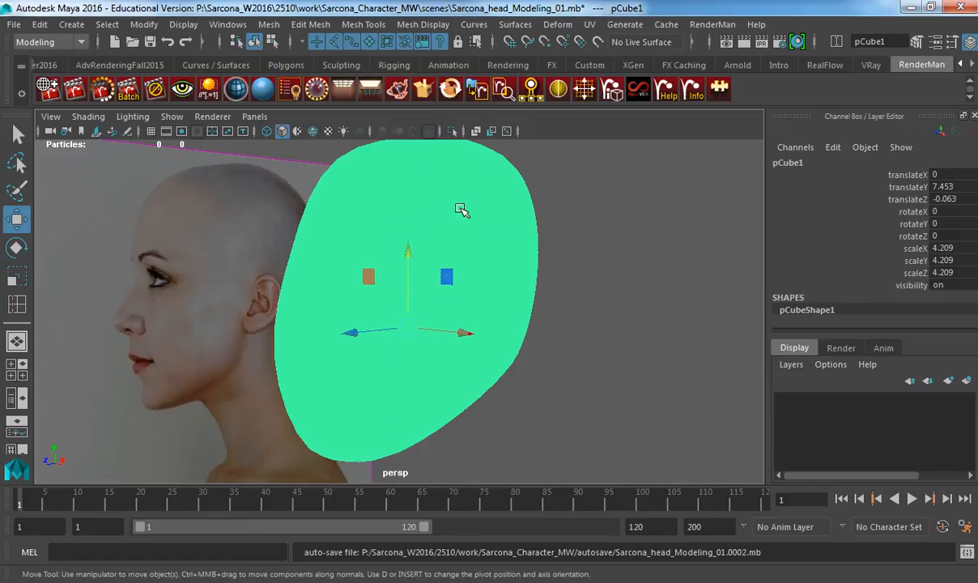
- Try assigning the default material of the initial shading group to the head, checking it with smooth preview on and off
right_drag(460, 209, 573, 567)
right_drag(511, 247, 577, 577)
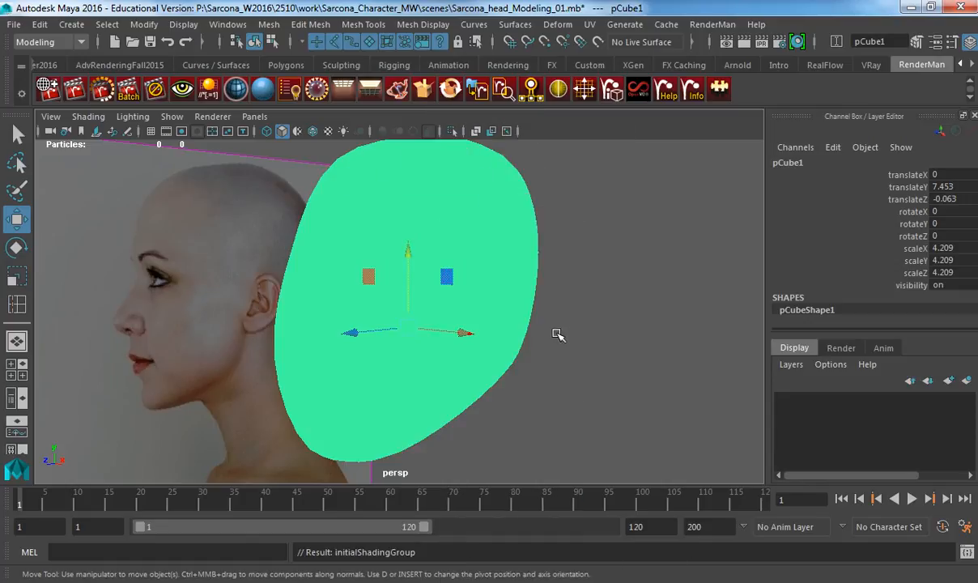
alt+drag(559, 334, 580, 339)
key(3)
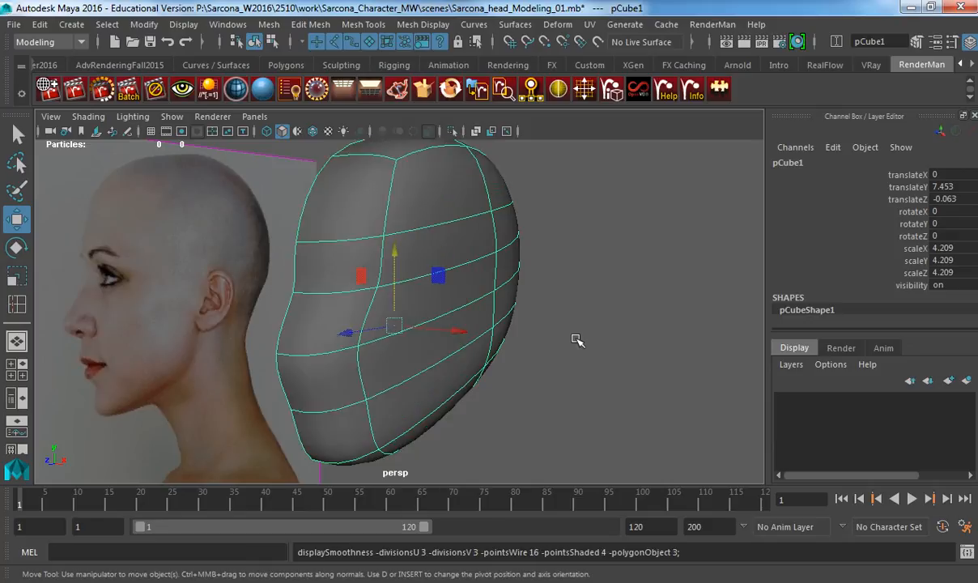
click(561, 302)
click(492, 253)
key(1)
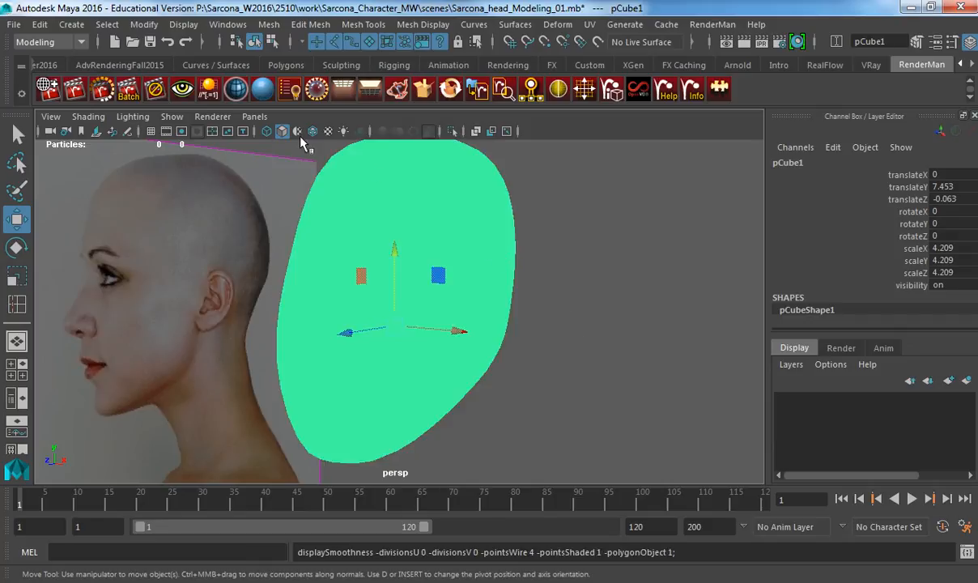
- Reassign the existing Blinn material to the head mesh and duplicate the mesh
right_drag(411, 155, 516, 567)
key(ctrl+d)
alt+drag(511, 334, 449, 322)
click(472, 224)
click(530, 167)
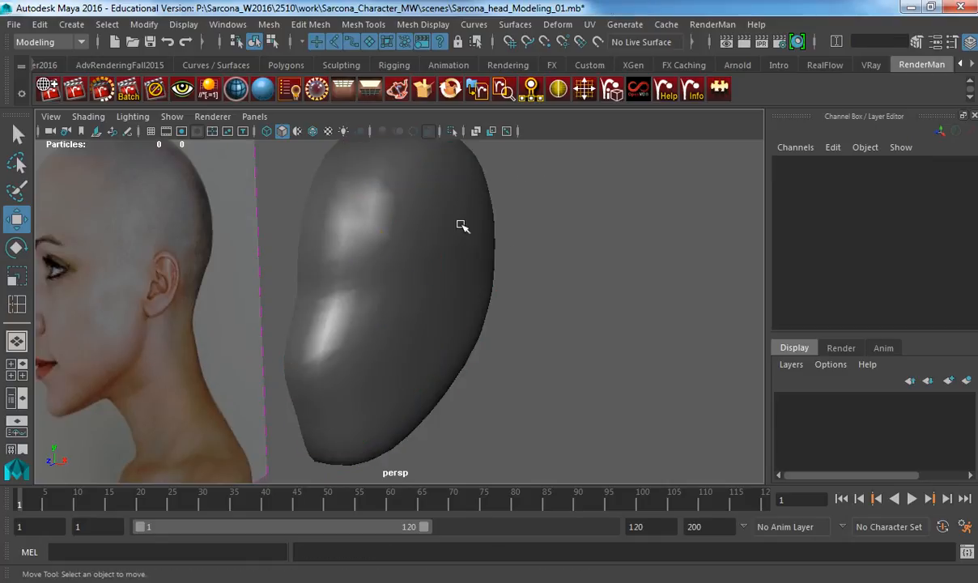
- Compare the duplicated head mesh in unsmoothed display and smooth preview, leaving it unsmoothed
click(460, 224)
key(1)
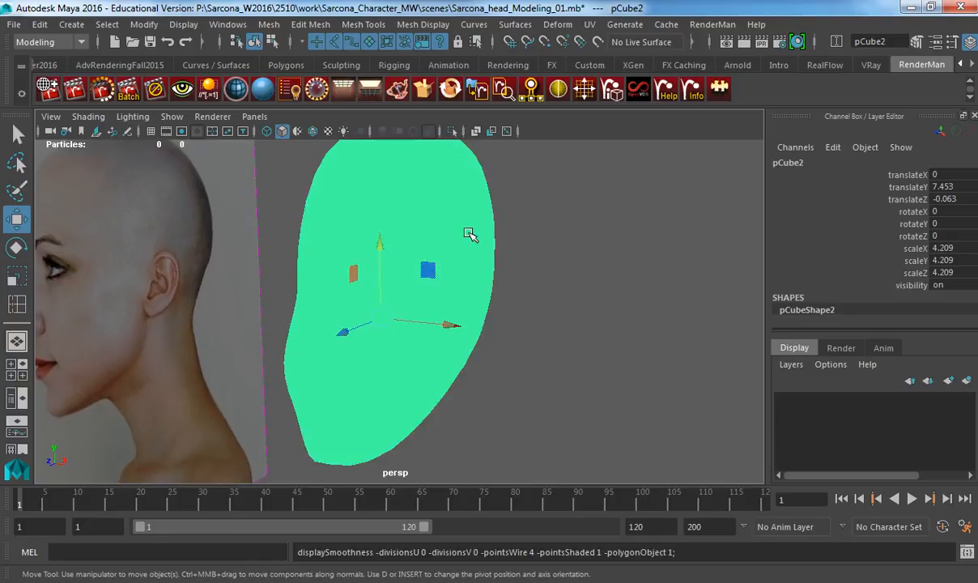
key(3)
key(1)
alt+drag(455, 202, 496, 239)
- Switch the viewport renderer to Viewport 2.0 to correct the solid green display of the unsmoothed head
click(213, 119)
click(232, 145)
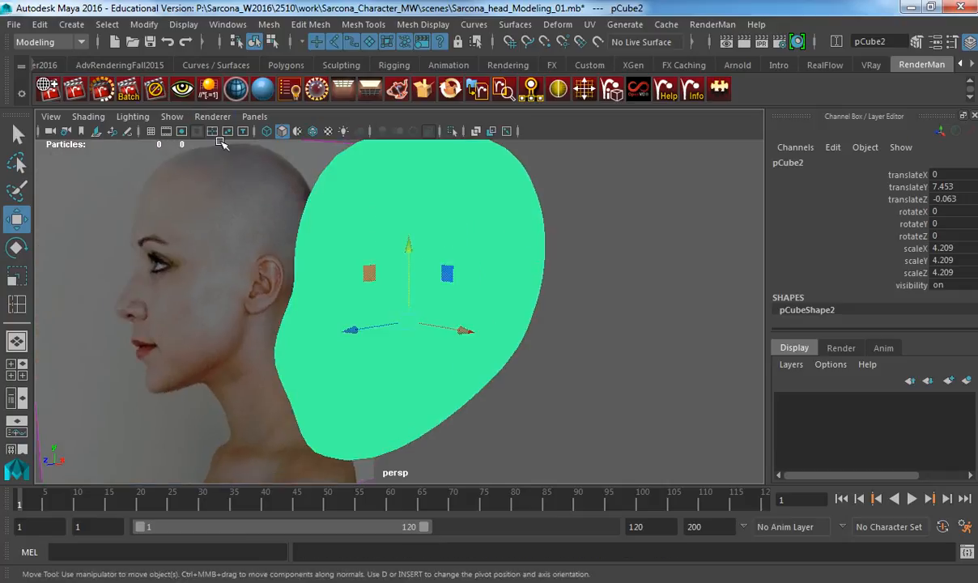
click(213, 118)
click(222, 159)
click(212, 117)
click(232, 144)
alt+drag(391, 244, 386, 269)
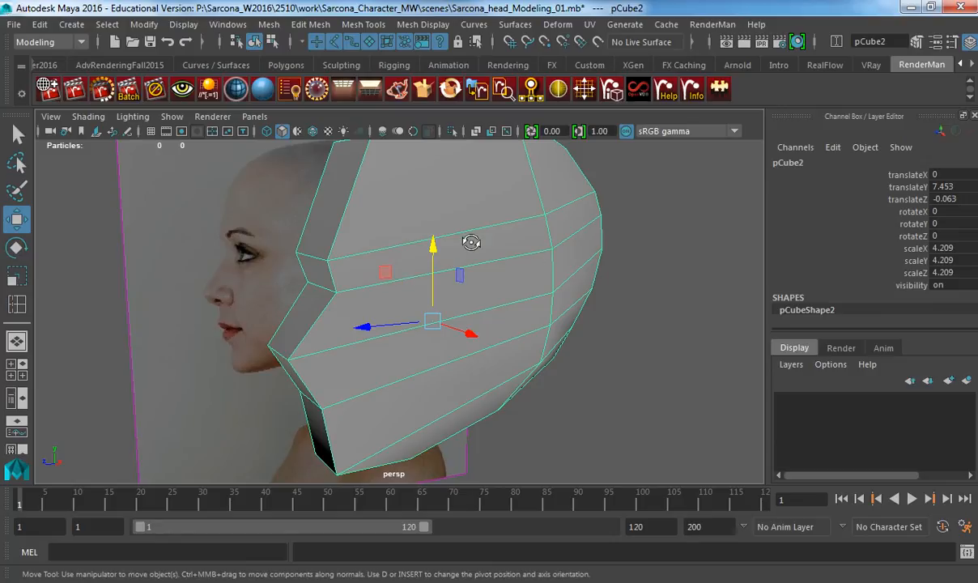
alt+drag(472, 243, 423, 199)
- Insert a vertical edge loop through the head between the face profile and the ear, working in the side view
key(space)
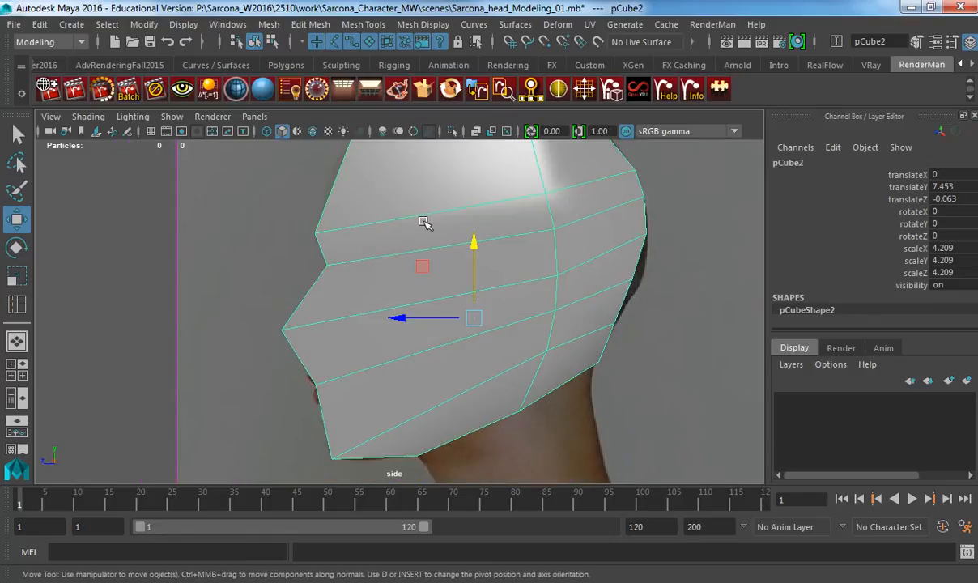
shift+right_drag(424, 208, 311, 230)
alt+middle_drag(375, 246, 305, 331)
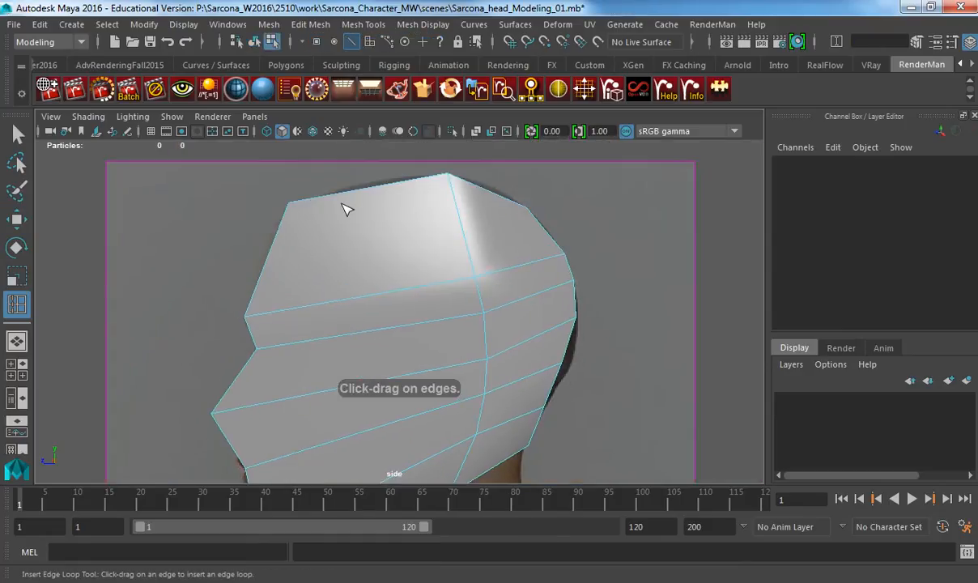
drag(355, 197, 352, 194)
key(ctrl+z)
alt+middle_drag(414, 292, 451, 217)
alt+right_drag(451, 217, 395, 235)
alt+middle_drag(394, 235, 375, 291)
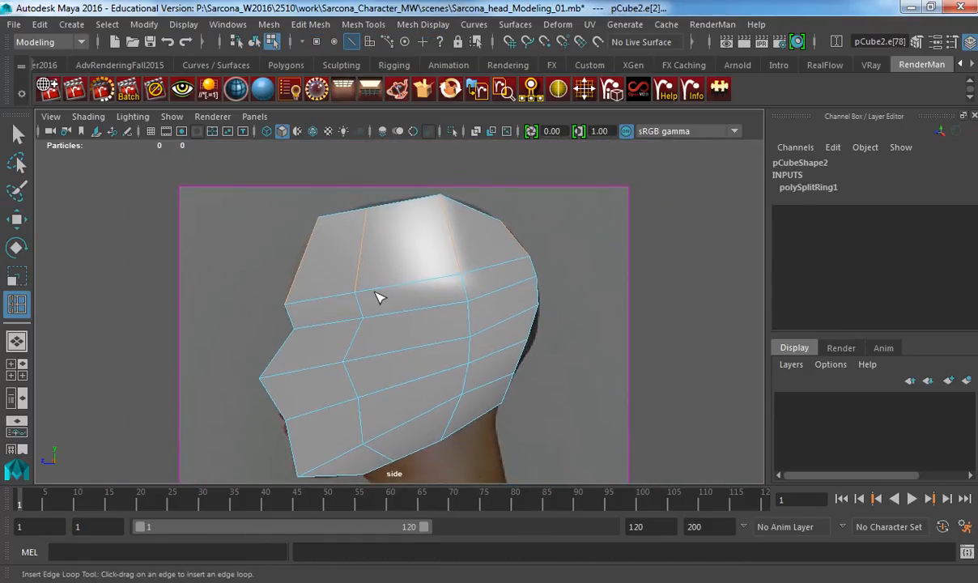
- Raise the top vertices of the new edge loop to the skull outline, with the mesh displayed as wireframe
key(w)
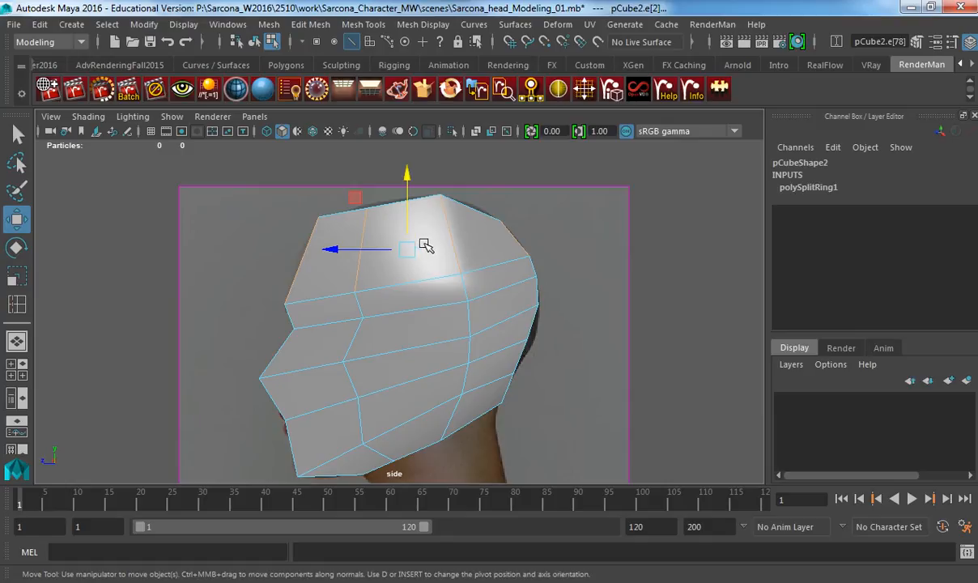
right_drag(399, 229, 353, 212)
key(4)
drag(345, 198, 363, 215)
alt+middle_drag(394, 301, 446, 255)
alt+right_drag(446, 255, 518, 268)
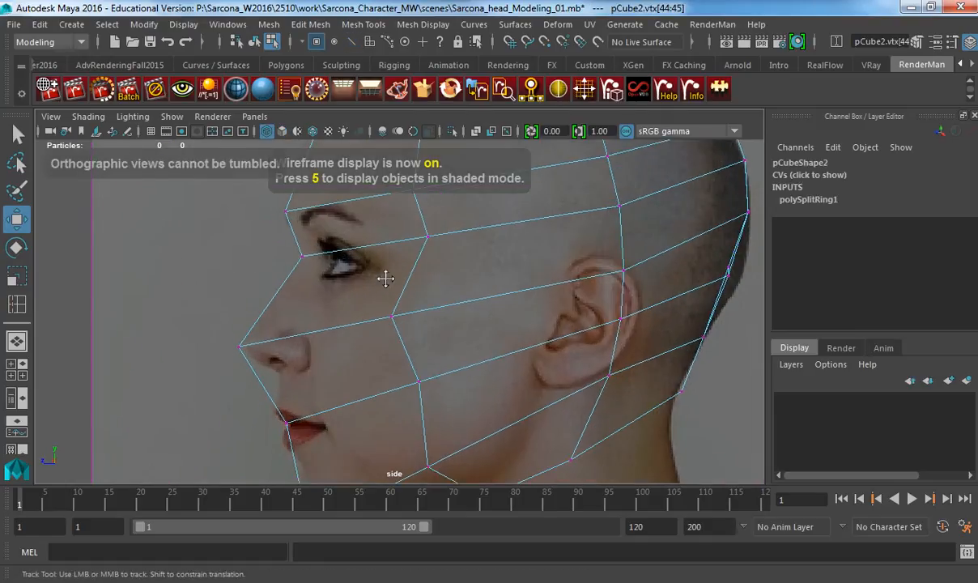
- Reposition the new loop's vertices beside the eyebrow and the eye so they line up vertically behind the eye
alt+middle_drag(383, 277, 389, 317)
alt+right_drag(389, 317, 463, 334)
drag(435, 279, 422, 315)
drag(389, 186, 430, 233)
alt+middle_drag(419, 258, 404, 281)
drag(400, 244, 401, 287)
drag(244, 258, 252, 275)
key(ctrl+z)
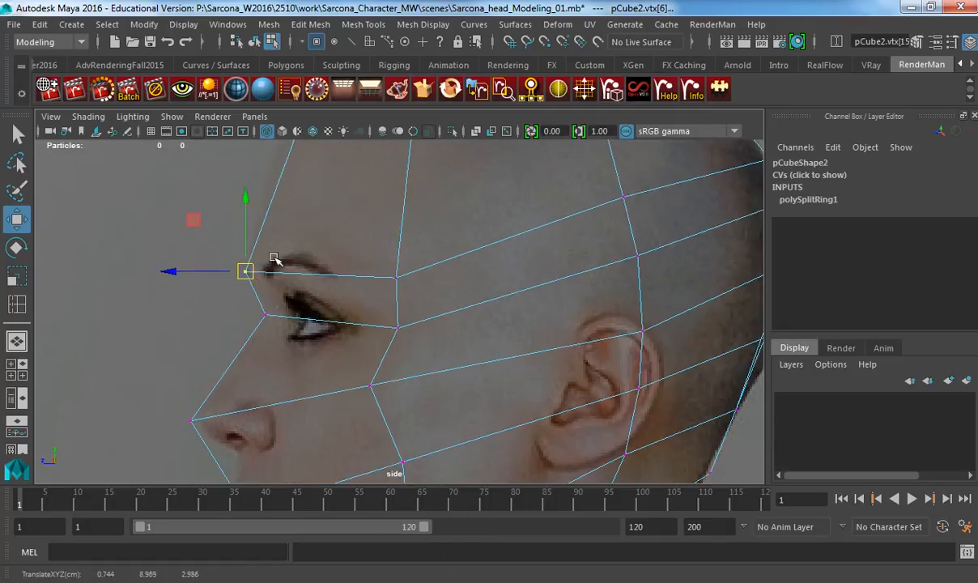
drag(365, 253, 408, 286)
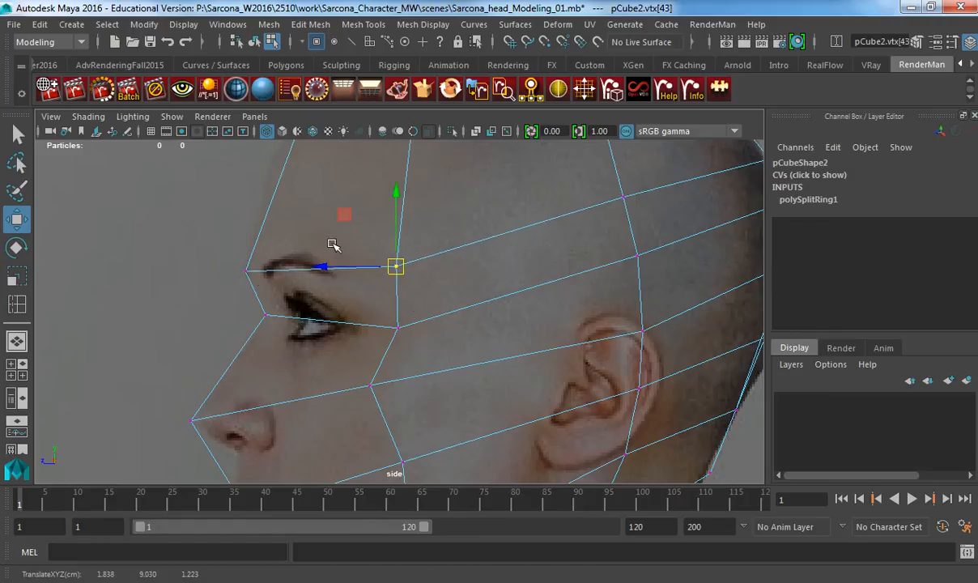
middle_drag(402, 276, 419, 290)
- Align the new loop's cheek vertex with the vertex above it and move its jaw vertex back onto the jawline
alt+middle_drag(409, 349, 417, 229)
drag(343, 254, 399, 294)
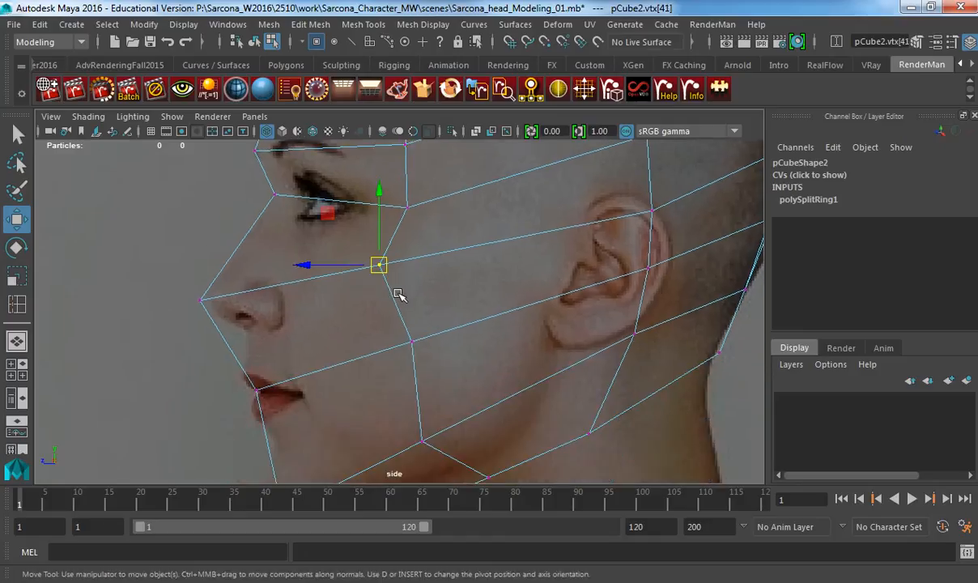
middle_drag(398, 294, 436, 308)
alt+middle_drag(462, 264, 451, 304)
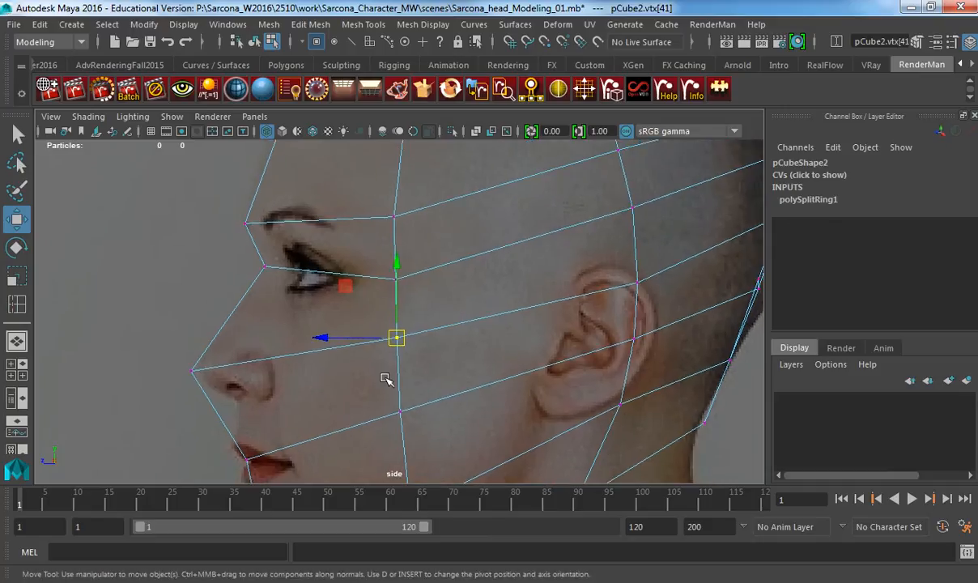
click(400, 410)
alt+middle_drag(421, 431, 436, 309)
click(416, 386)
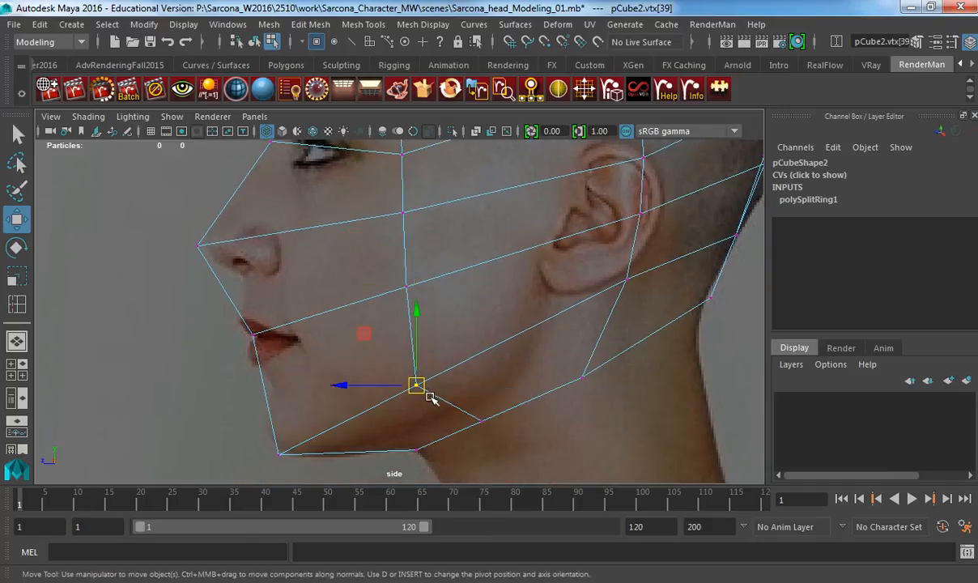
middle_drag(421, 394, 456, 414)
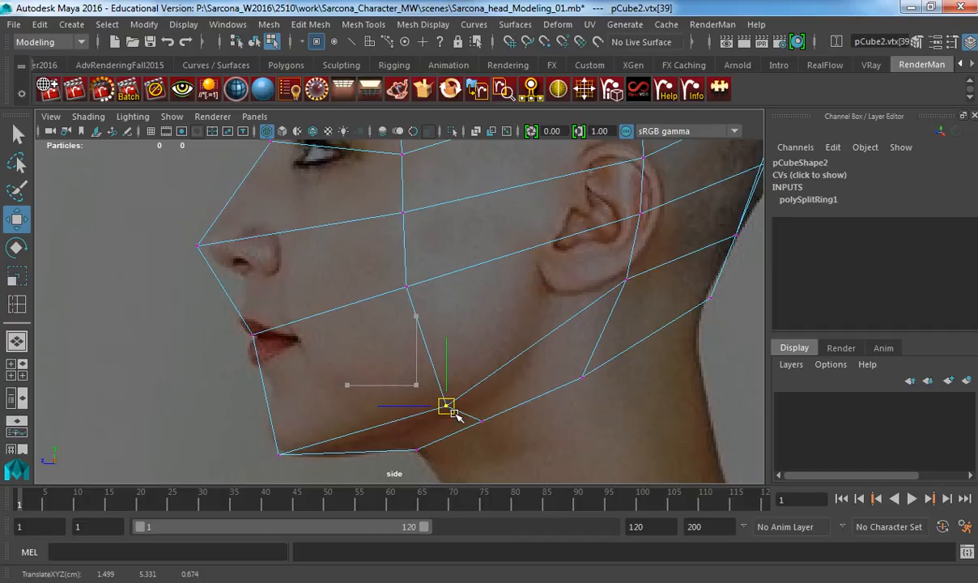
- Move the front top vertex of the head down and forward onto the forehead contour
alt+middle_drag(594, 315, 556, 399)
alt+right_drag(555, 399, 476, 377)
alt+middle_drag(458, 357, 563, 437)
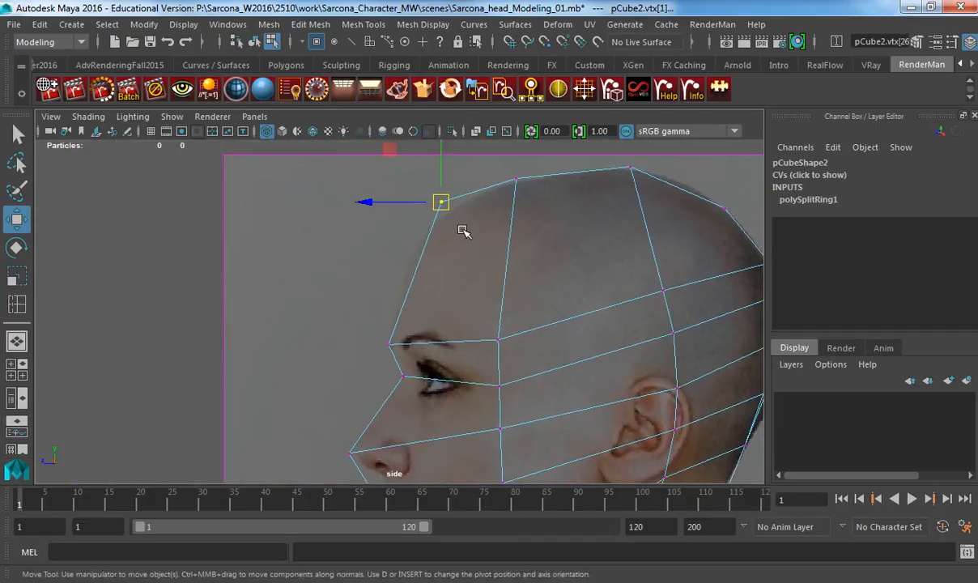
middle_drag(463, 231, 456, 247)
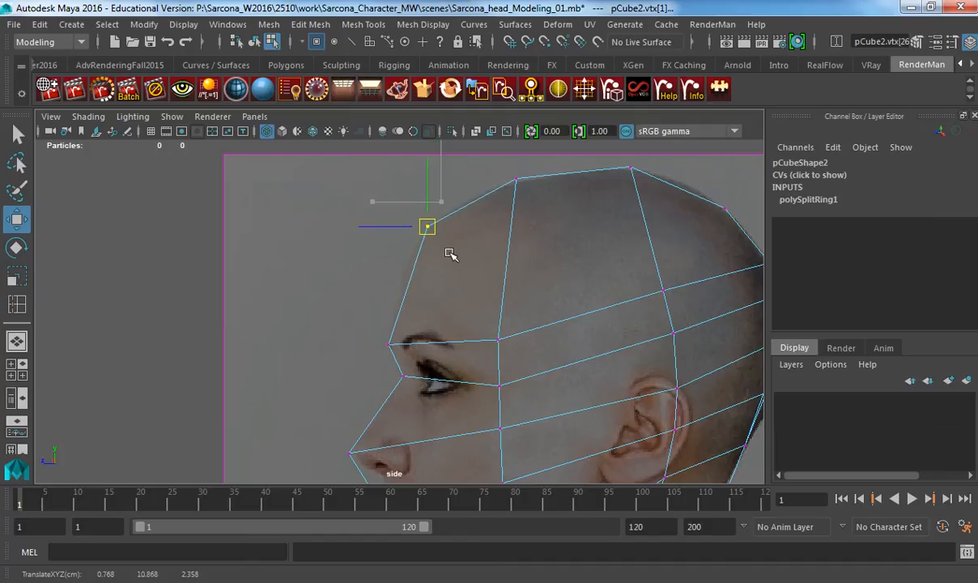
- Fit the vertices on the back of the head and the nape to the reference outline
alt+middle_drag(593, 318, 417, 188)
alt+middle_drag(462, 271, 456, 219)
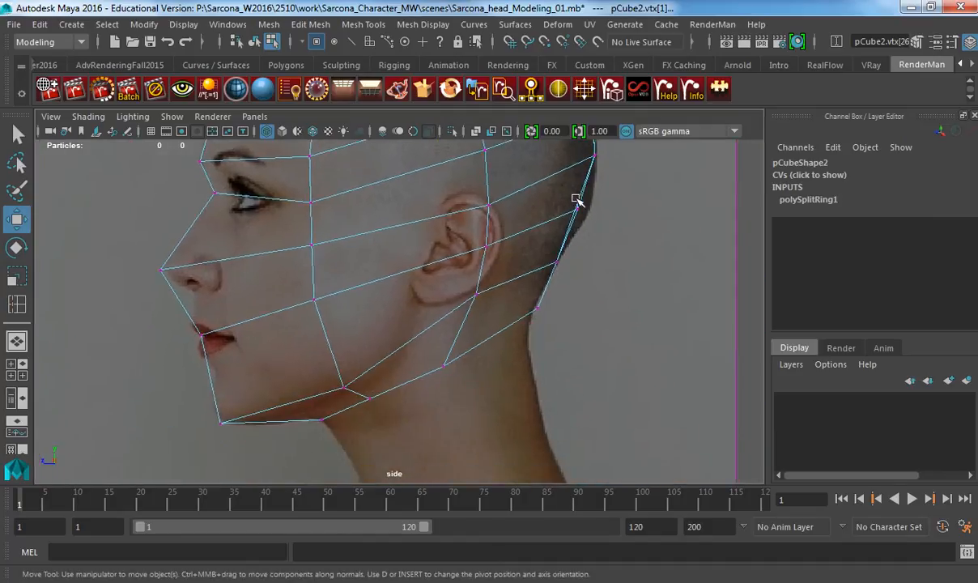
drag(573, 207, 583, 212)
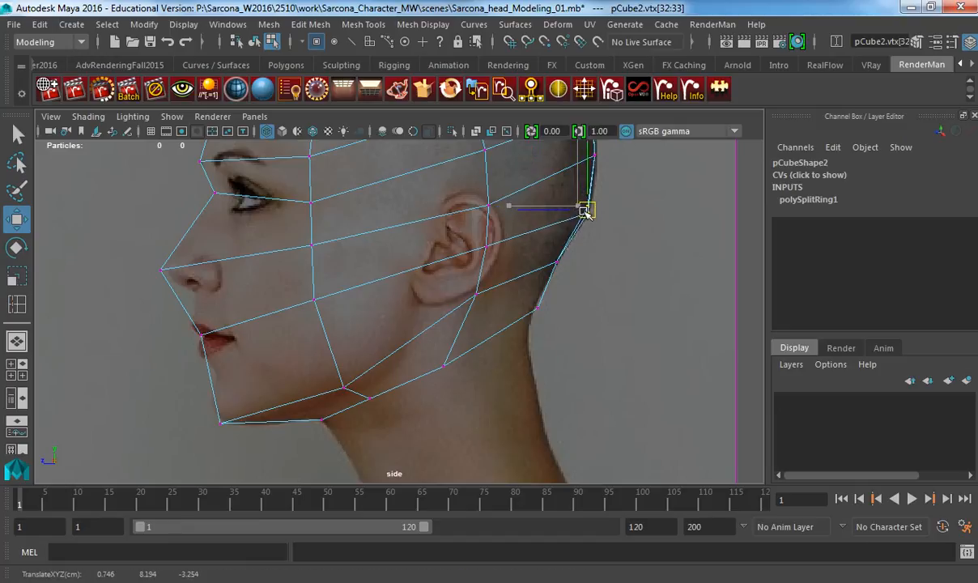
drag(570, 247, 564, 276)
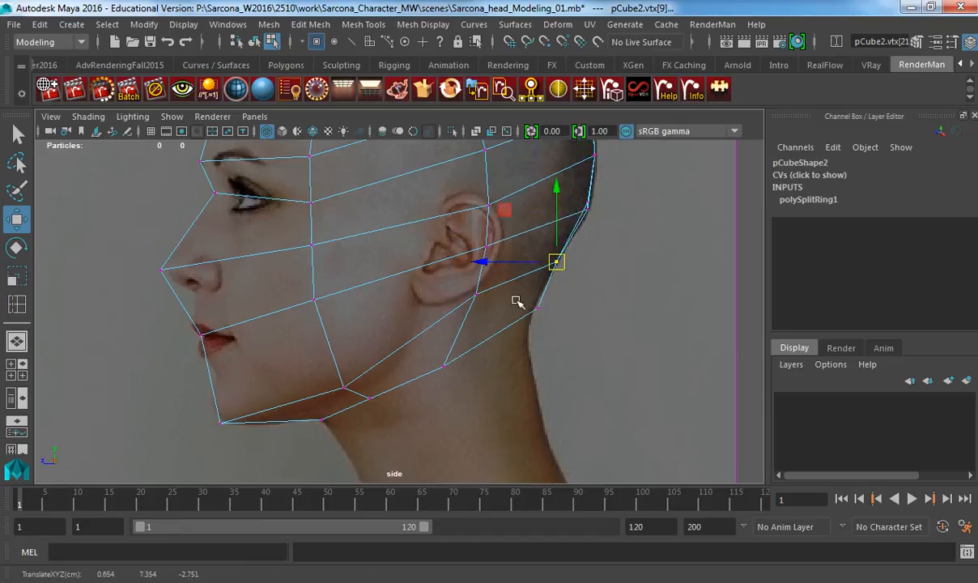
click(534, 308)
middle_drag(561, 321, 553, 324)
- Extrude the three underside faces between the throat and the nape down to the base of the neck
key(space)
drag(546, 324, 539, 280)
key(5)
mouse_move(511, 321)
alt+mouse_down()
mouse_move(509, 295)
mouse_move(469, 276)
mouse_move(443, 240)
alt+mouse_up()
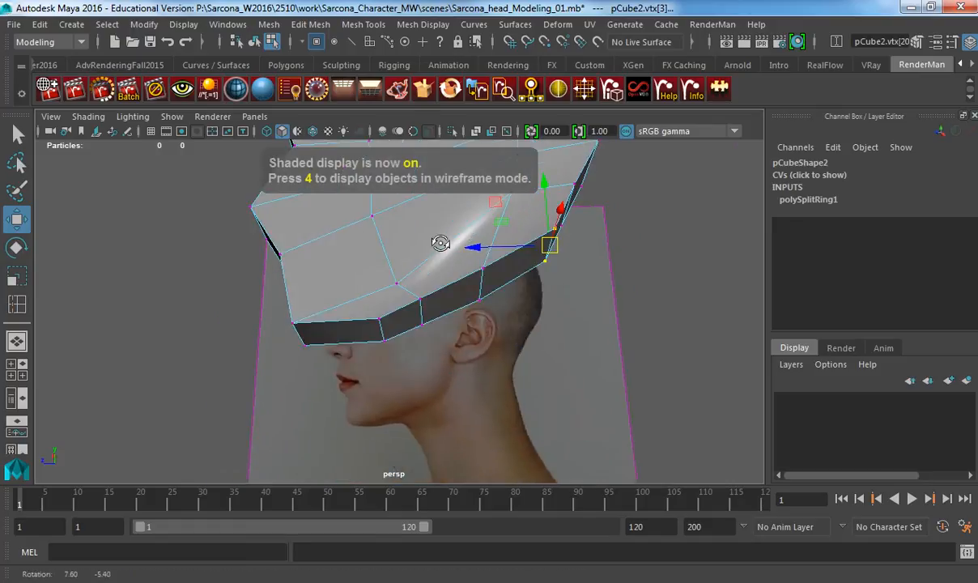
key(F11)
click(444, 308)
shift+click(512, 279)
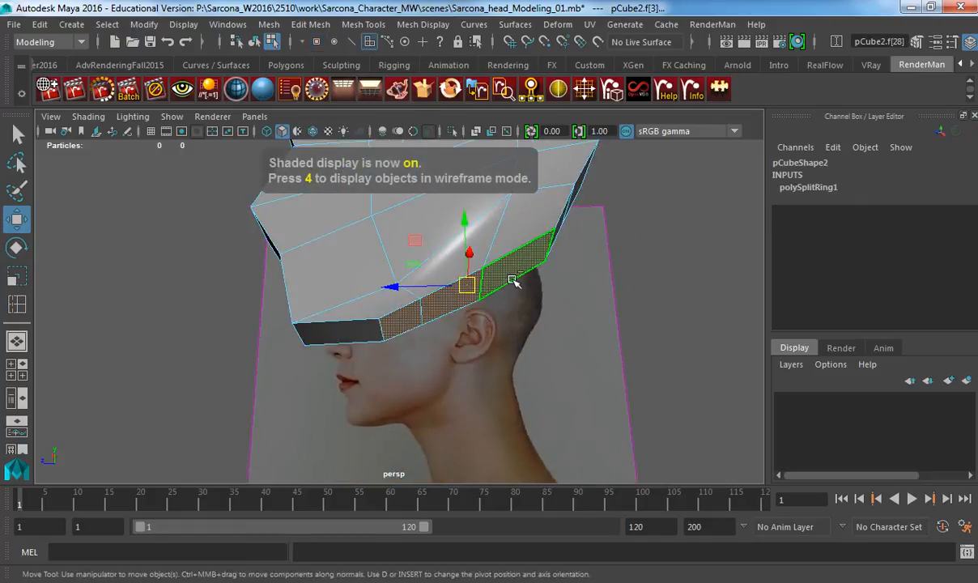
key(space)
drag(521, 280, 596, 279)
key(4)
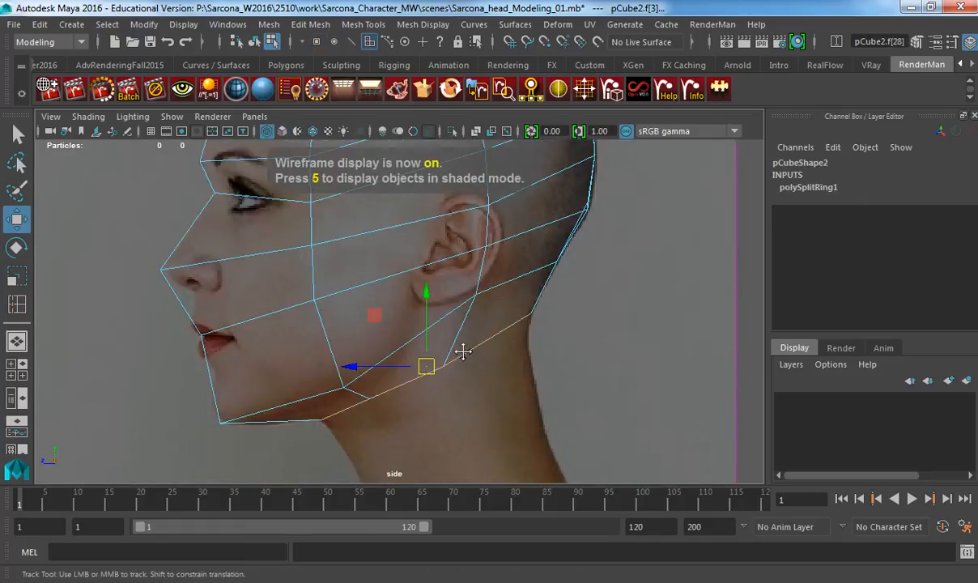
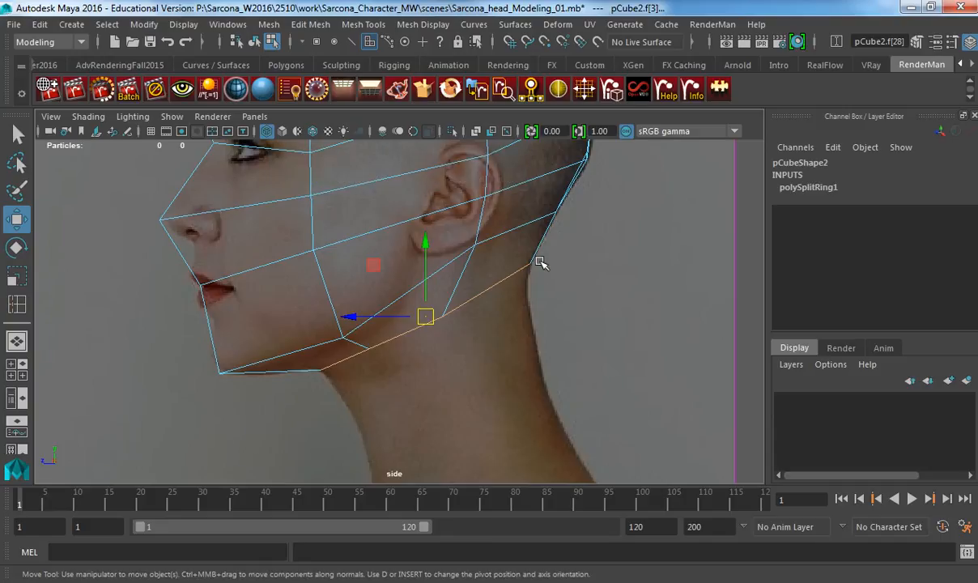
key(ctrl+e)
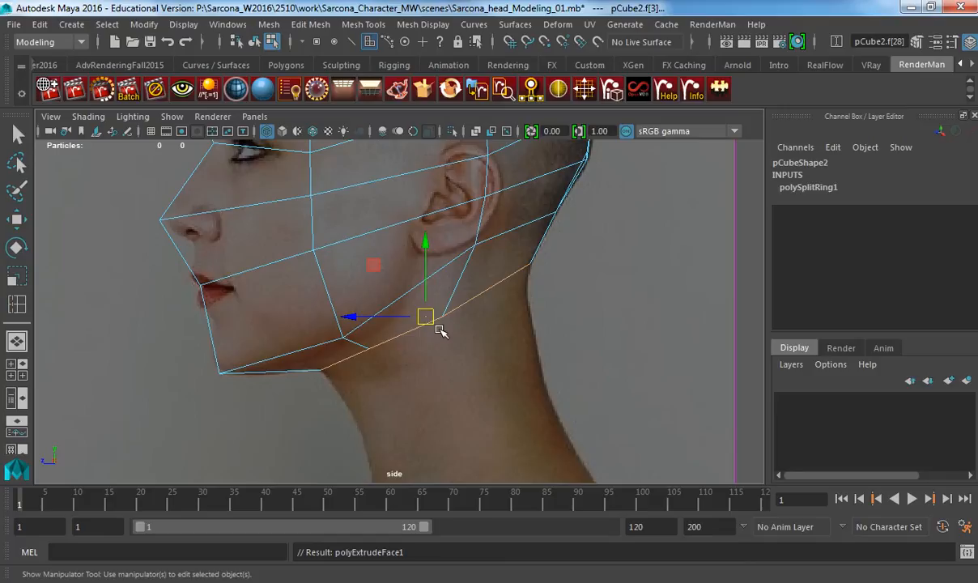
key(w)
alt+middle_drag(467, 343, 408, 267)
alt+right_drag(408, 267, 353, 242)
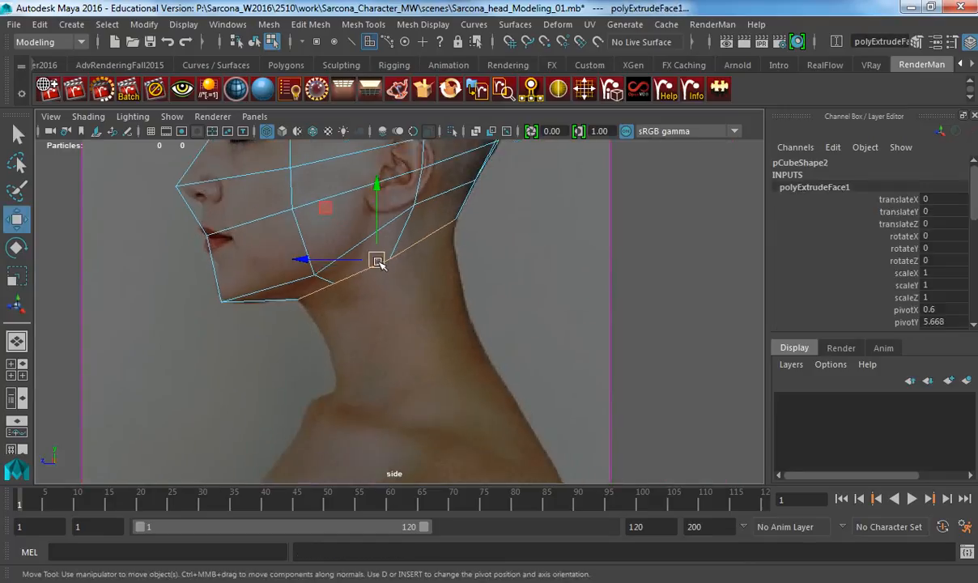
drag(378, 263, 418, 414)
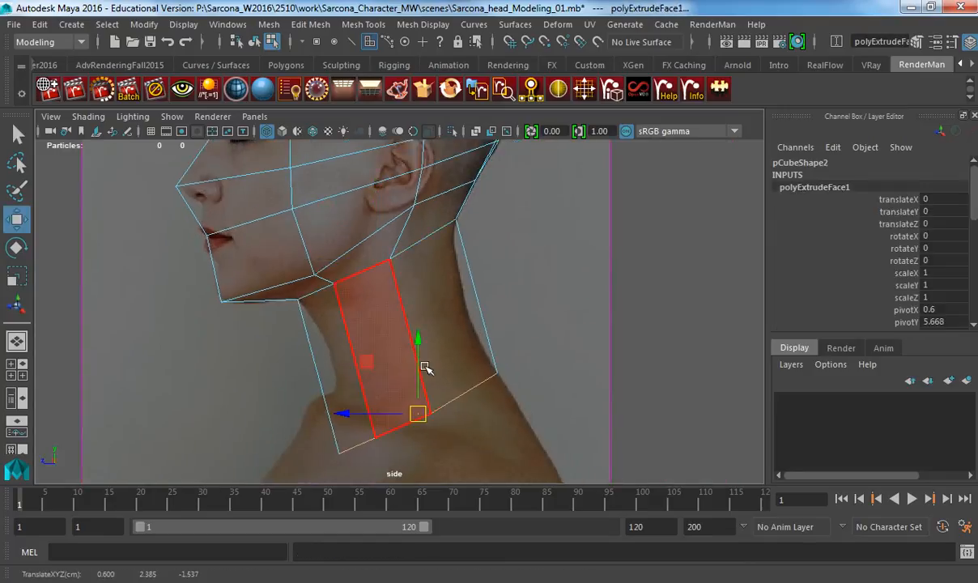
- Delete the three inner side faces of the extruded neck along the head's open centre
key(space)
drag(403, 266, 404, 229)
key(4)
mouse_move(423, 298)
alt+mouse_down()
mouse_move(447, 344)
mouse_move(534, 349)
alt+mouse_up()
key(5)
alt+drag(327, 343, 310, 301)
click(312, 303)
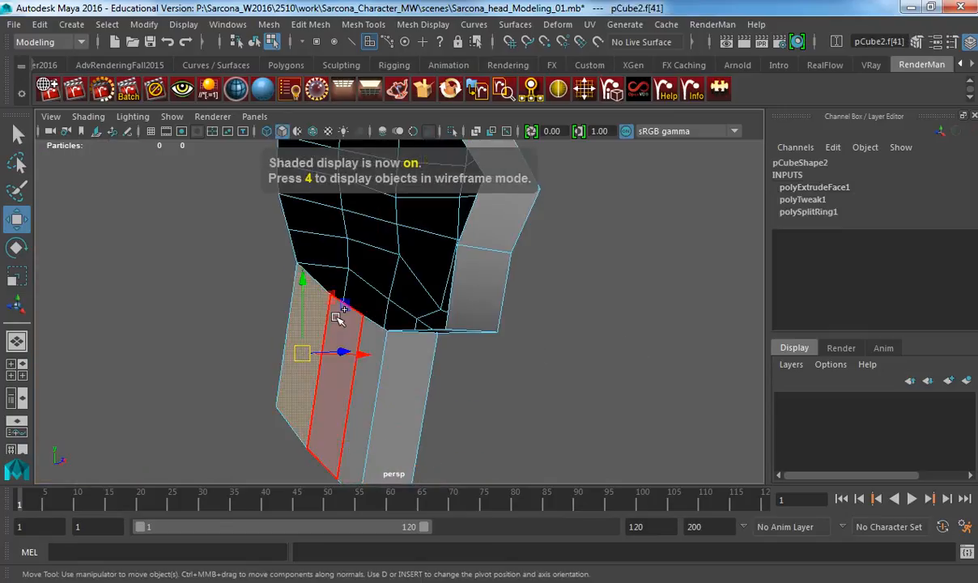
shift+click(336, 318)
shift+click(377, 343)
key(Delete)
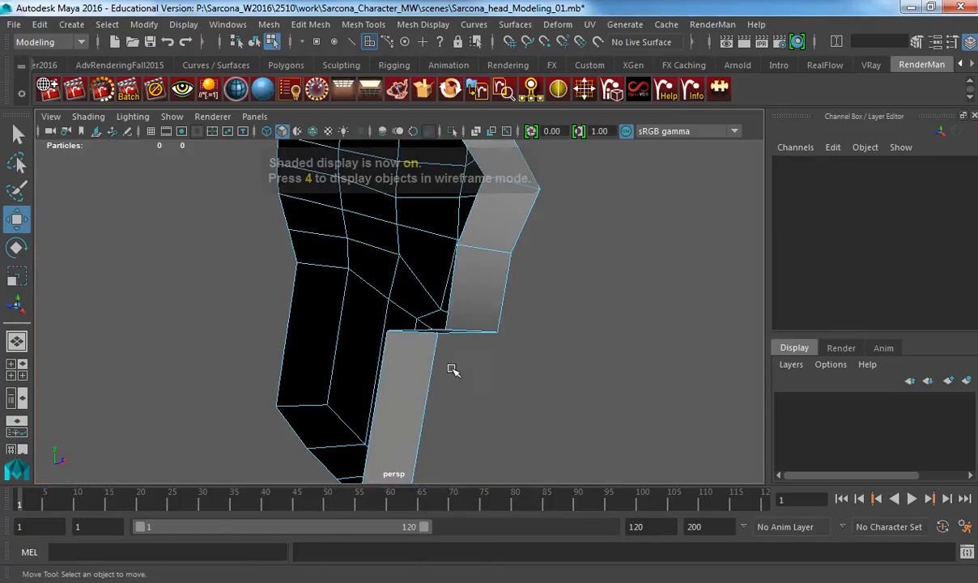
- Move the two vertices where the neck meets the jaw slightly forward in the side-view wireframe
alt+drag(496, 353, 340, 373)
alt+drag(474, 352, 451, 362)
key(space)
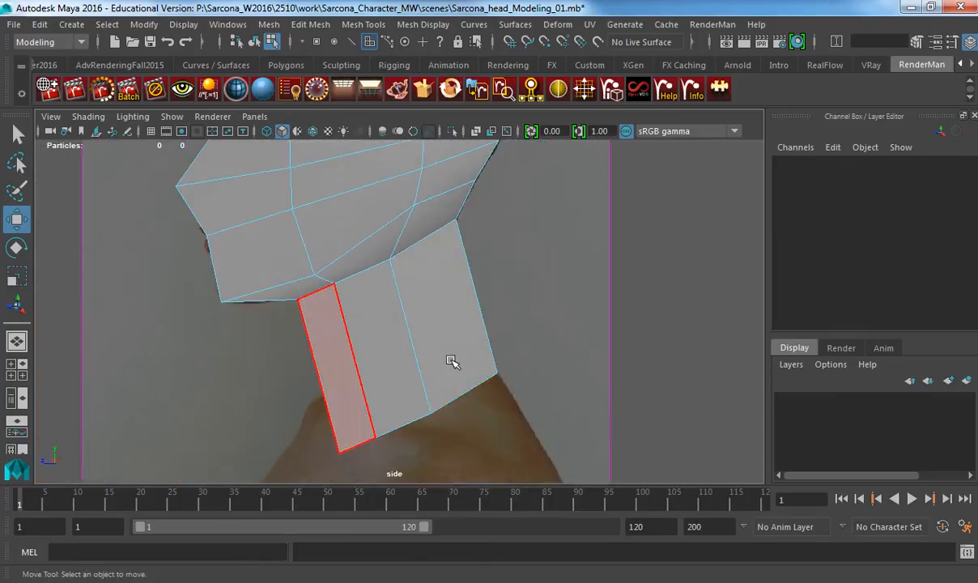
key(4)
right_drag(372, 157, 330, 161)
drag(356, 390, 387, 403)
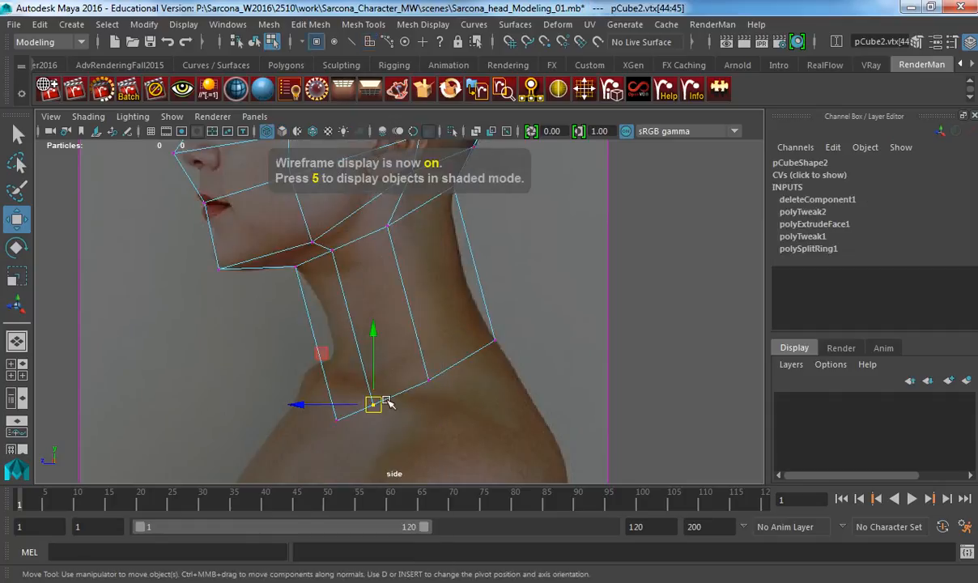
click(322, 247)
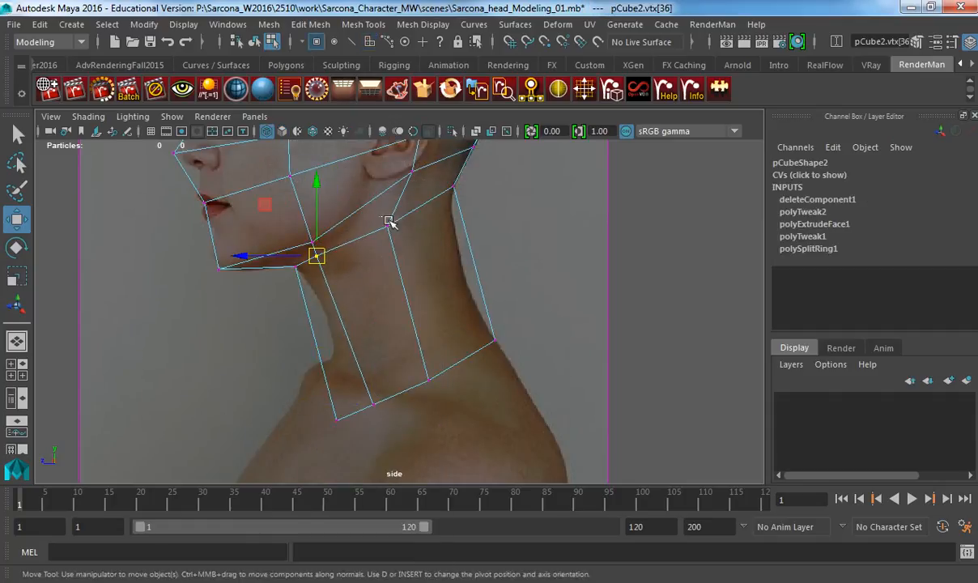
drag(391, 232, 386, 236)
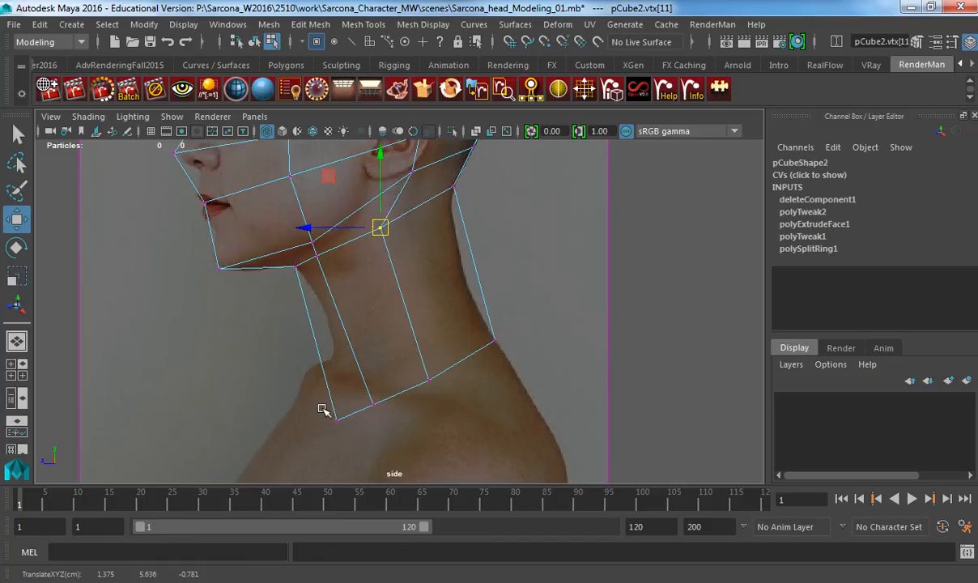
- Move the front vertices of the neck base up and forward to follow the throat and the base of the neck
drag(322, 410, 337, 357)
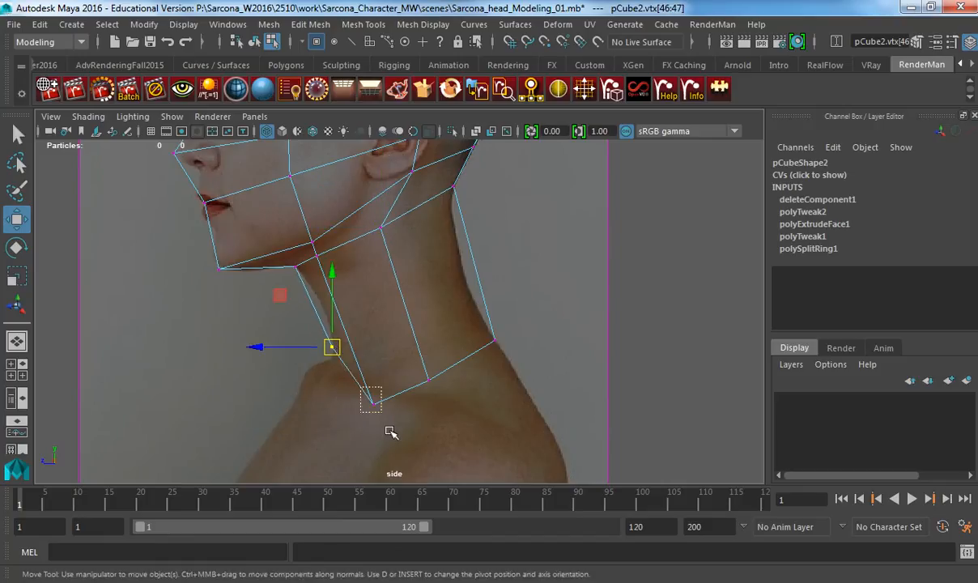
drag(374, 406, 342, 381)
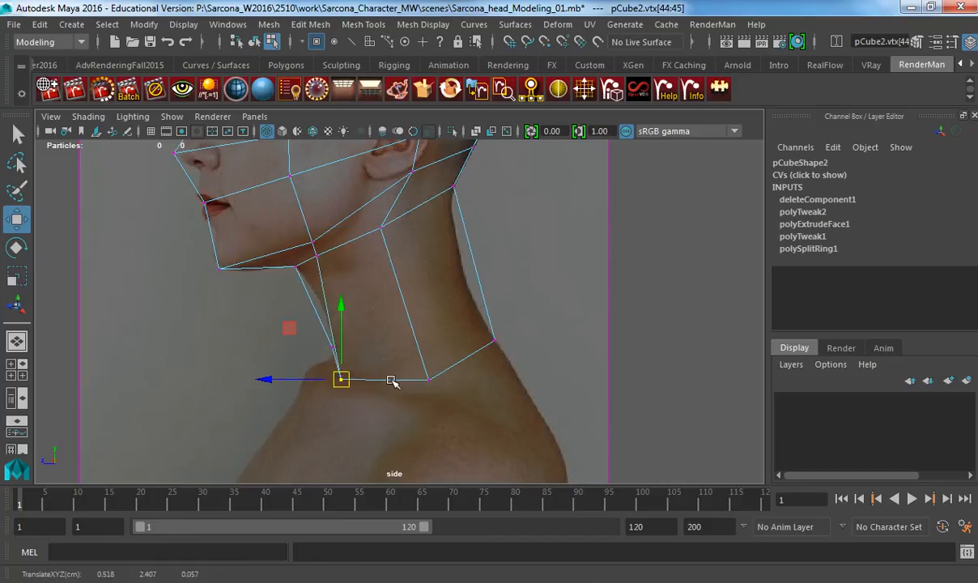
drag(413, 361, 435, 392)
drag(366, 389, 365, 388)
key(ctrl+z)
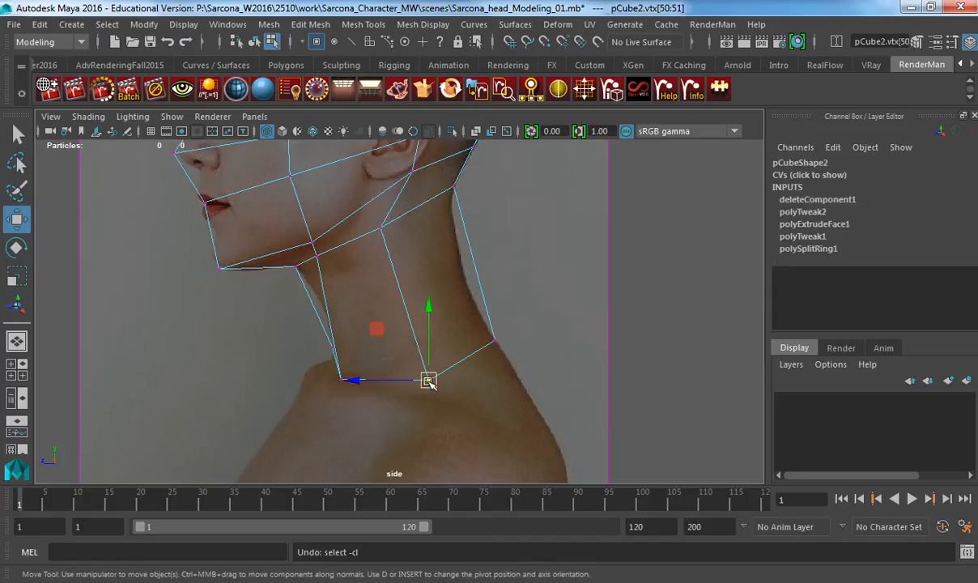
mouse_move(427, 381)
mouse_down()
mouse_move(357, 378)
mouse_move(398, 360)
mouse_move(495, 392)
mouse_up()
- Pull the two outer front vertices at the neck base inward toward the head's centre in the shaded perspective view
key(space)
key(5)
alt+drag(430, 403, 426, 371)
alt+right_drag(426, 371, 541, 377)
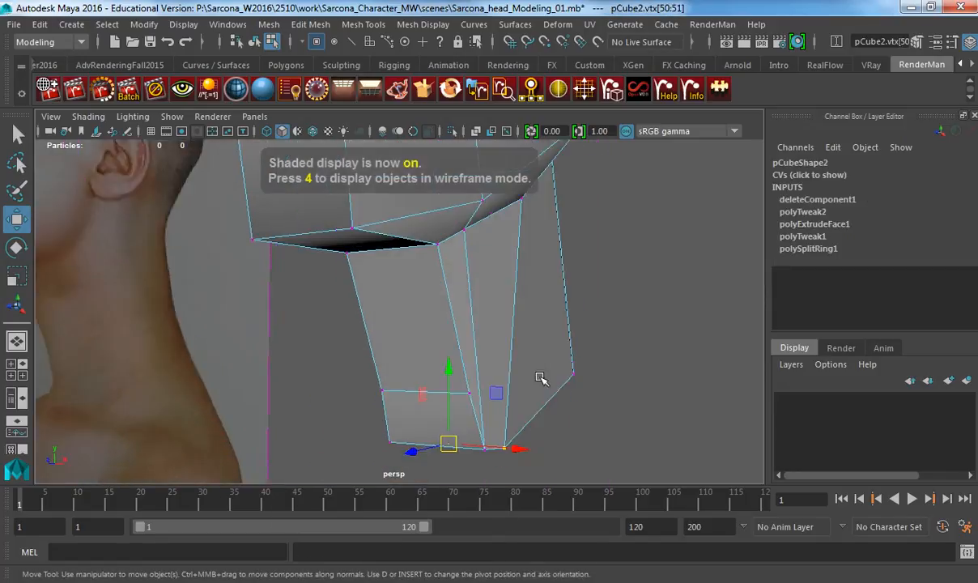
alt+drag(541, 377, 478, 392)
click(472, 394)
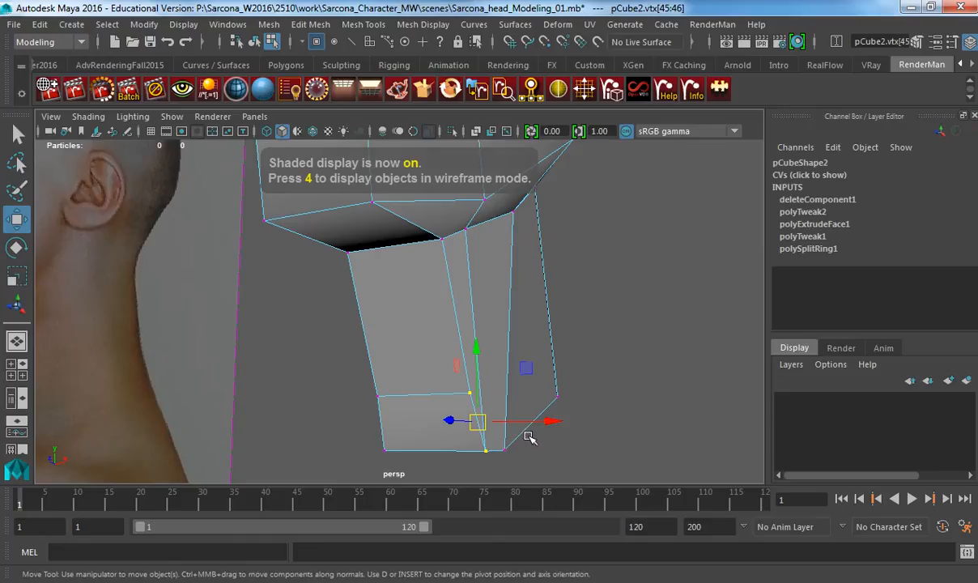
drag(551, 421, 487, 422)
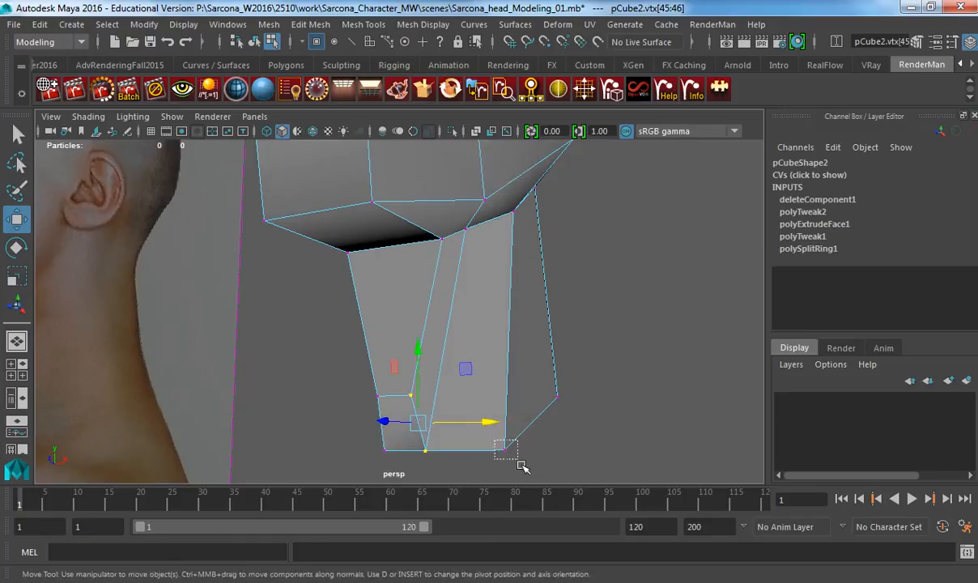
- Pull the remaining outer vertices along the side of the neck base inward toward the head's centre
click(504, 450)
drag(577, 450, 456, 385)
click(413, 460)
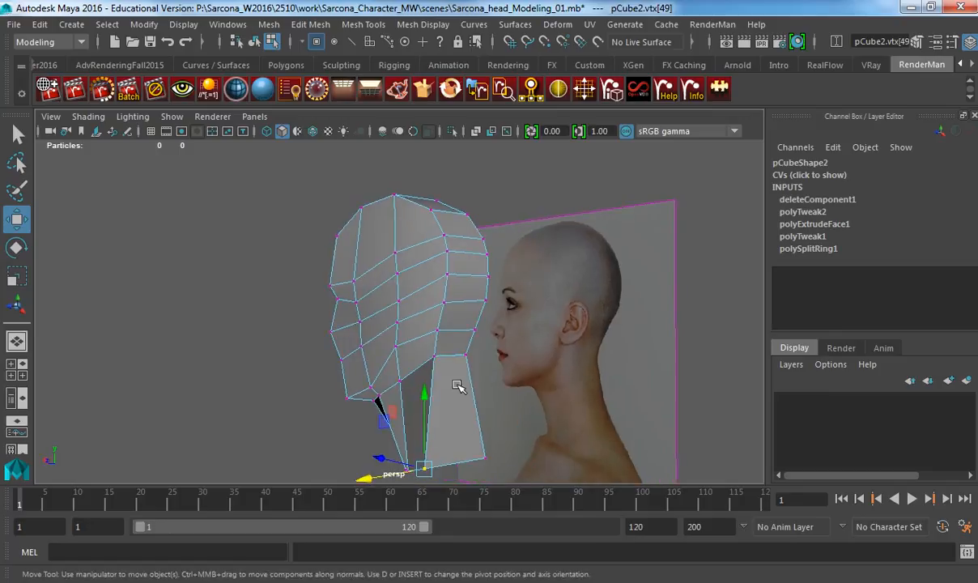
alt+drag(458, 386, 384, 358)
- Compare the whole head in smoothed and unsmoothed display
key(F8)
key(3)
key(1)
key(3)
key(1)
- Insert a horizontal edge loop around the head between the nose tip and the mouth, using the side-view wireframe
key(space)
key(f)
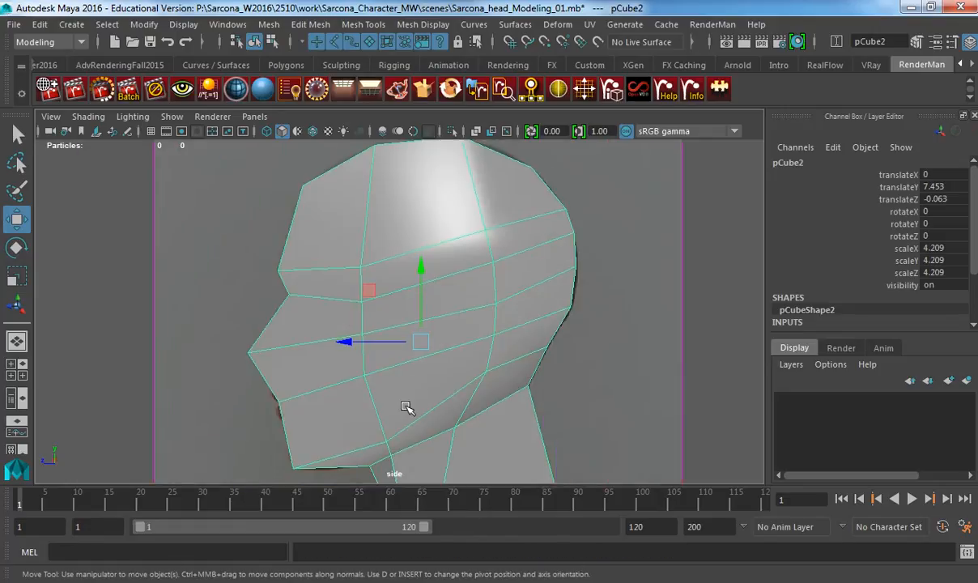
key(4)
shift+right_drag(313, 241, 700, 326)
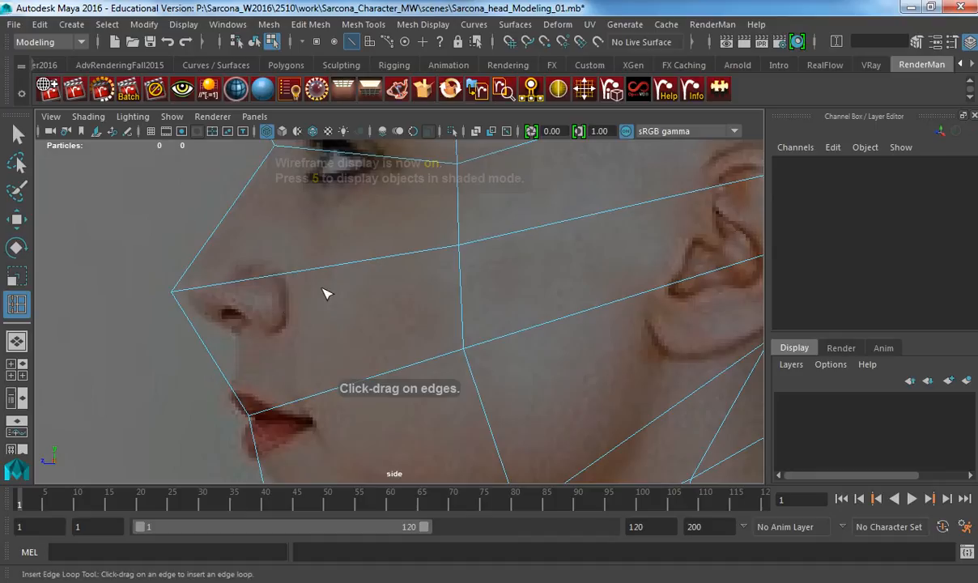
alt+middle_drag(325, 291, 322, 332)
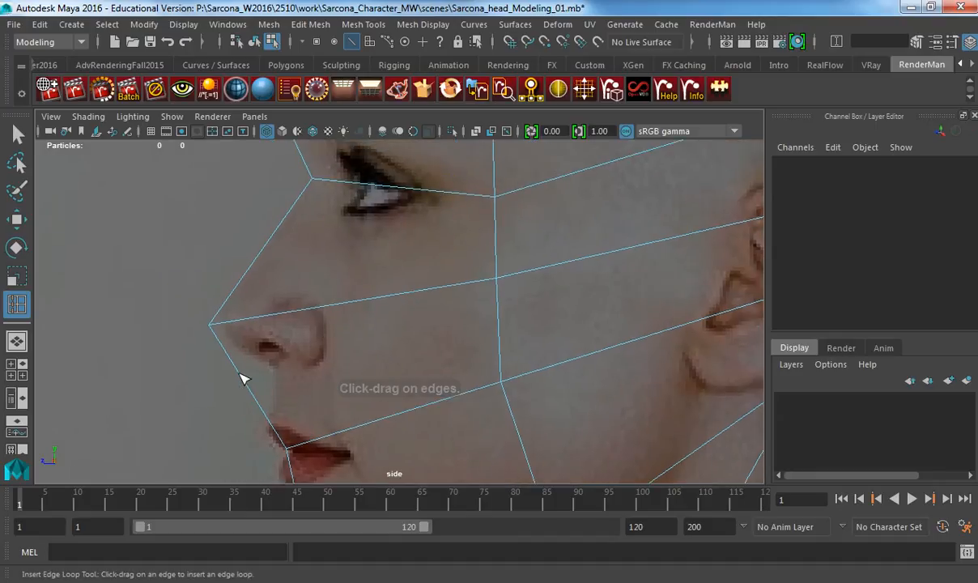
alt+middle_drag(243, 381, 306, 239)
alt+middle_drag(395, 309, 284, 269)
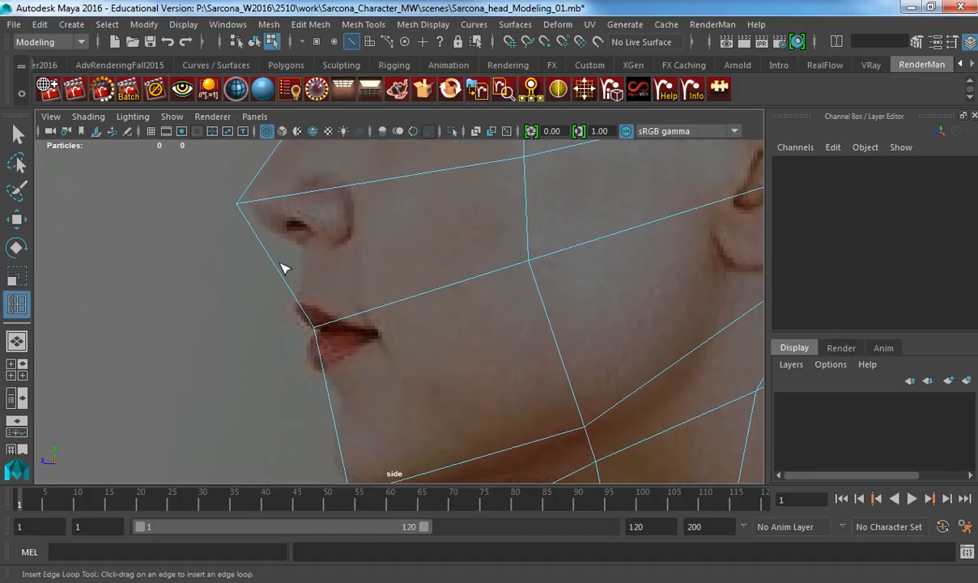
click(272, 262)
- Move the new loop's front vertices back to the base of the nose and lower the front mouth vertices to the lip line
key(w)
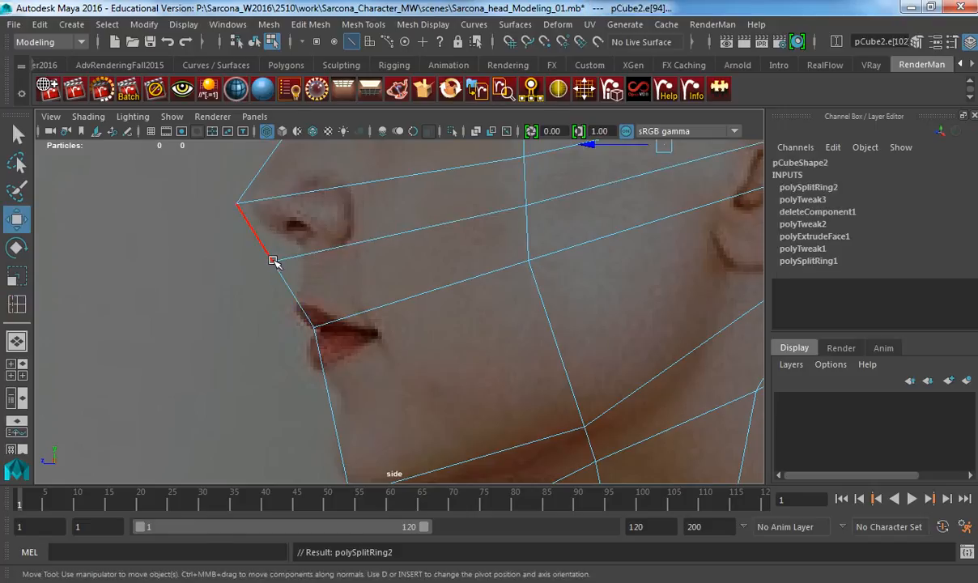
right_drag(273, 155, 194, 156)
click(272, 261)
drag(276, 259, 304, 249)
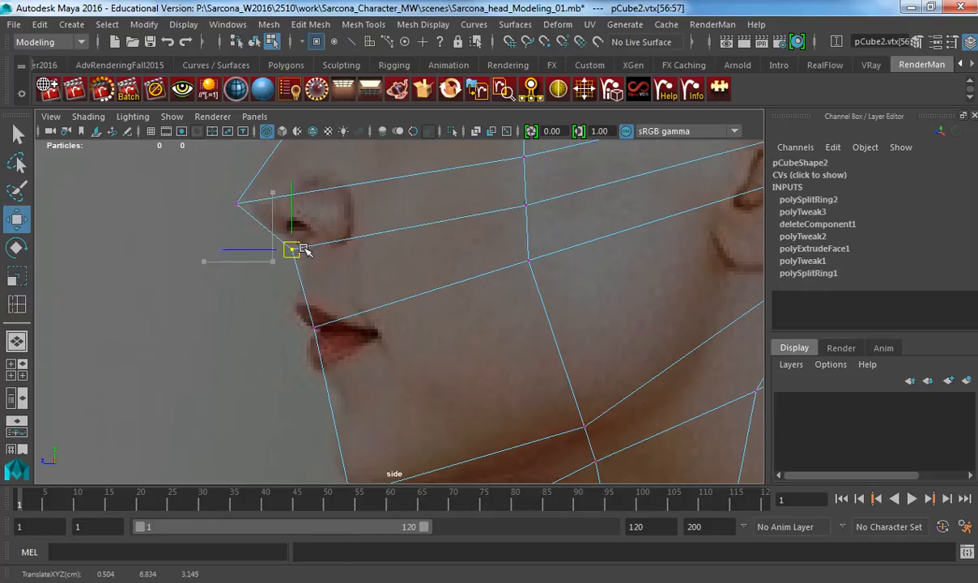
drag(284, 298, 317, 337)
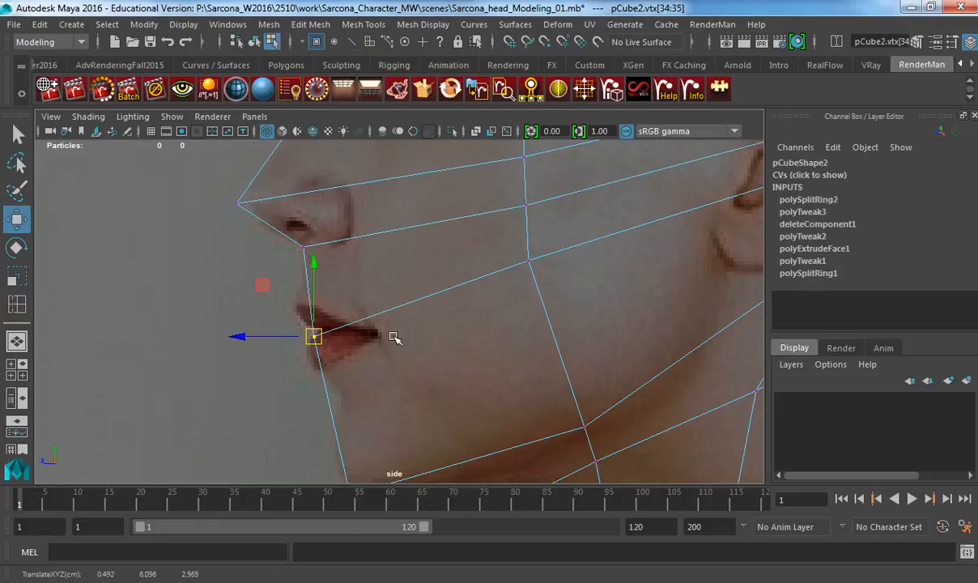
- Lower the cheek vertex of the mouth loop to about mouth height and fine-tune the front vertices on the lip line
drag(514, 247, 565, 291)
drag(535, 257, 545, 318)
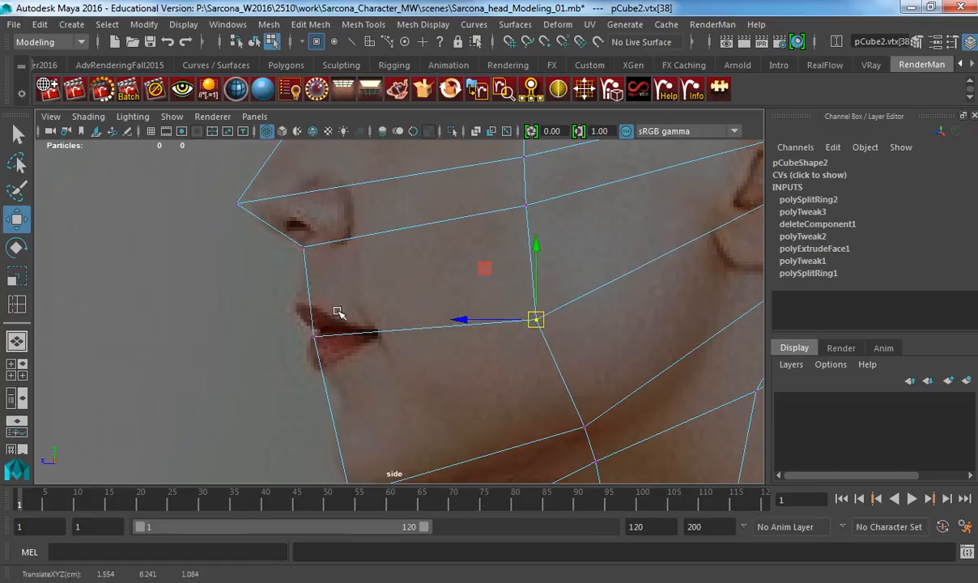
drag(279, 314, 338, 353)
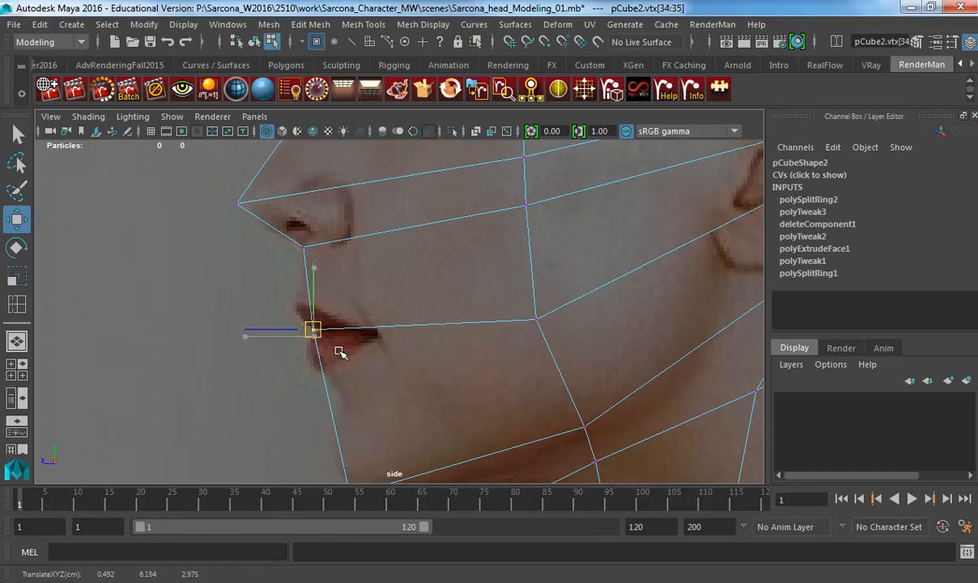
drag(484, 313, 544, 256)
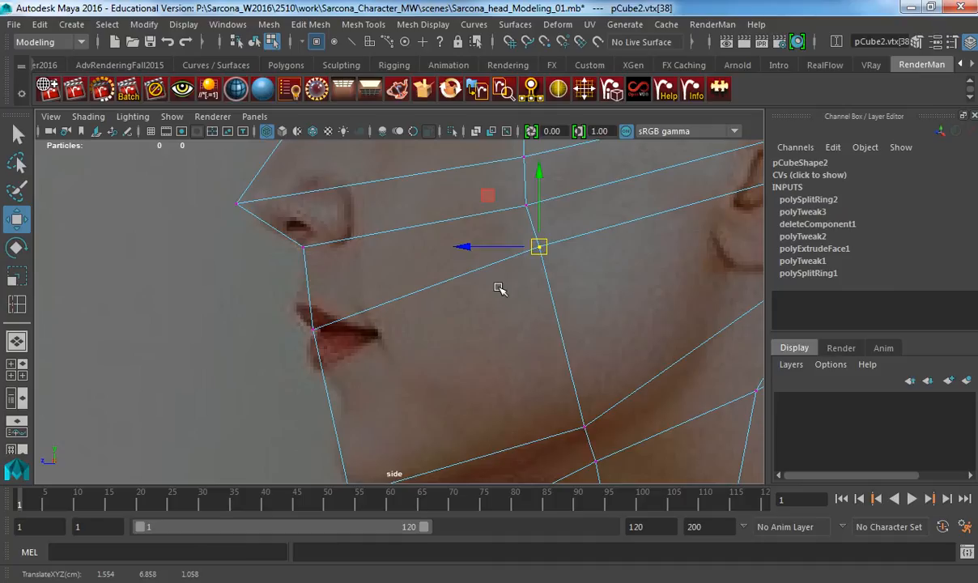
middle_drag(578, 285, 583, 373)
- Lower the mouth loop's vertex behind the ear and its paired back-of-head vertices in the side view
alt+middle_drag(653, 332, 401, 417)
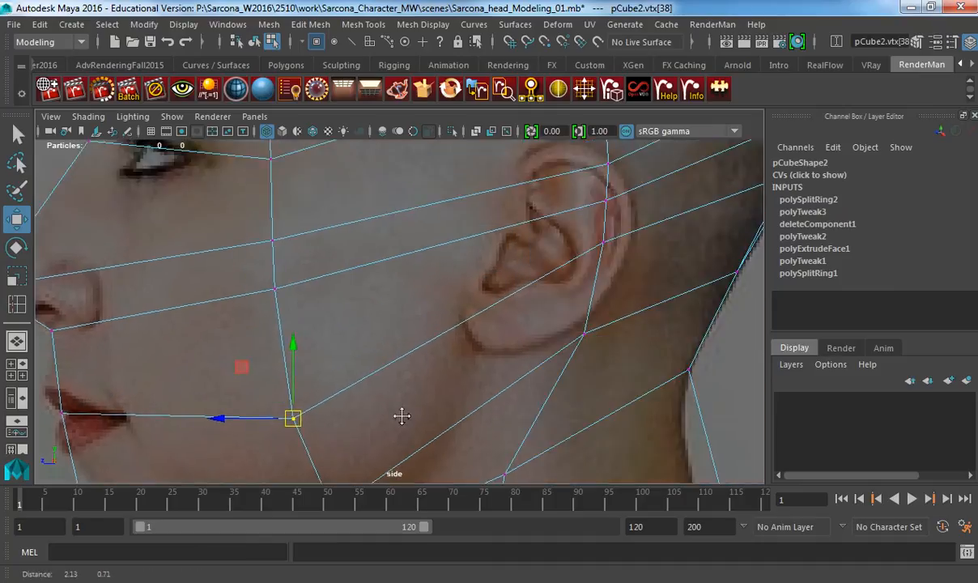
scroll(402, 416, down, 1)
middle_drag(600, 261, 609, 280)
alt+middle_drag(662, 287, 530, 355)
drag(633, 247, 643, 267)
middle_drag(643, 266, 646, 271)
alt+middle_drag(376, 355, 503, 326)
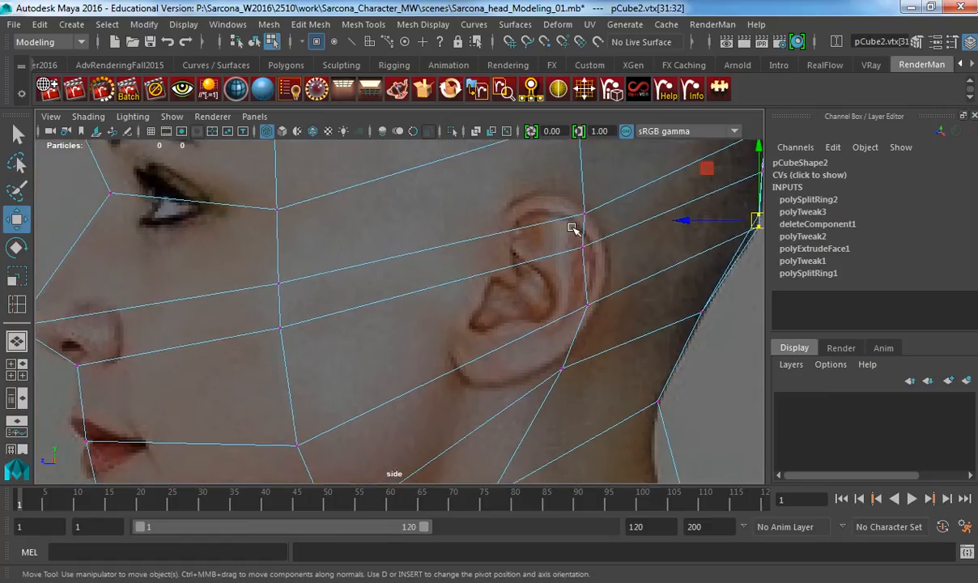
- Move the two upper vertices on the ear slightly backward to even out the vertical edge line
drag(572, 228, 588, 253)
middle_drag(588, 252, 600, 277)
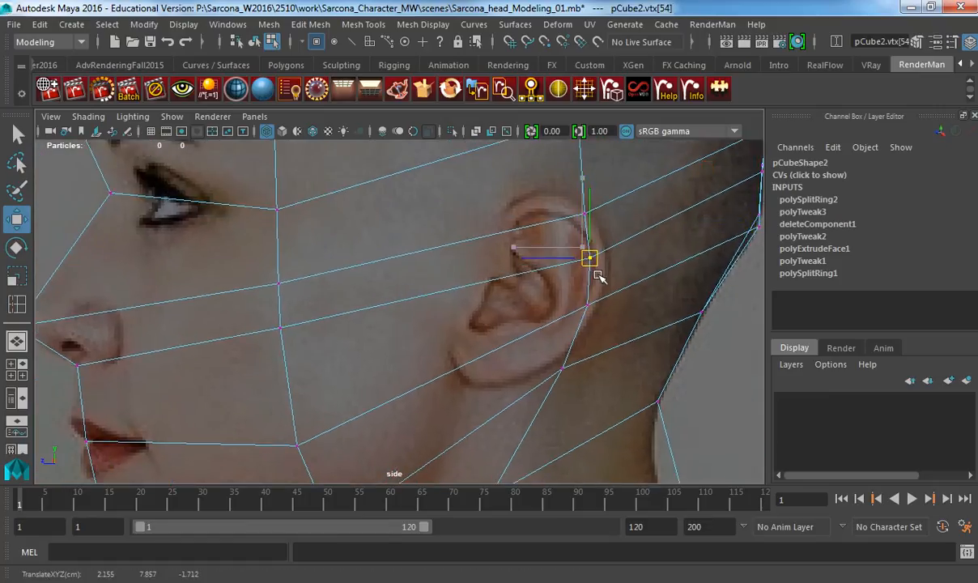
drag(566, 205, 597, 226)
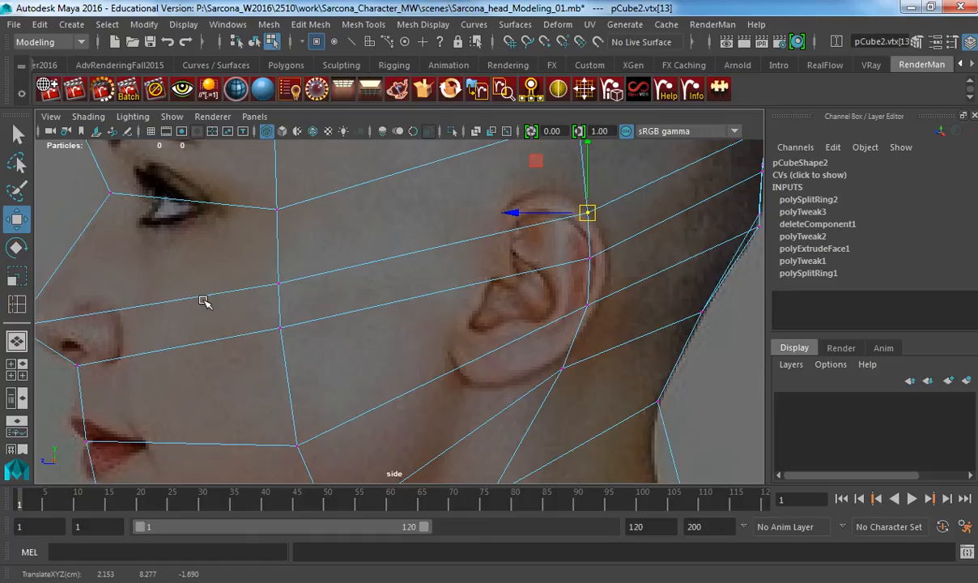
- Nudge the cheek and eye-level vertices of the vertical edge line slightly forward in the side view
mouse_move(251, 307)
mouse_down()
mouse_move(318, 356)
mouse_move(307, 354)
mouse_up()
alt+middle_drag(527, 271, 298, 331)
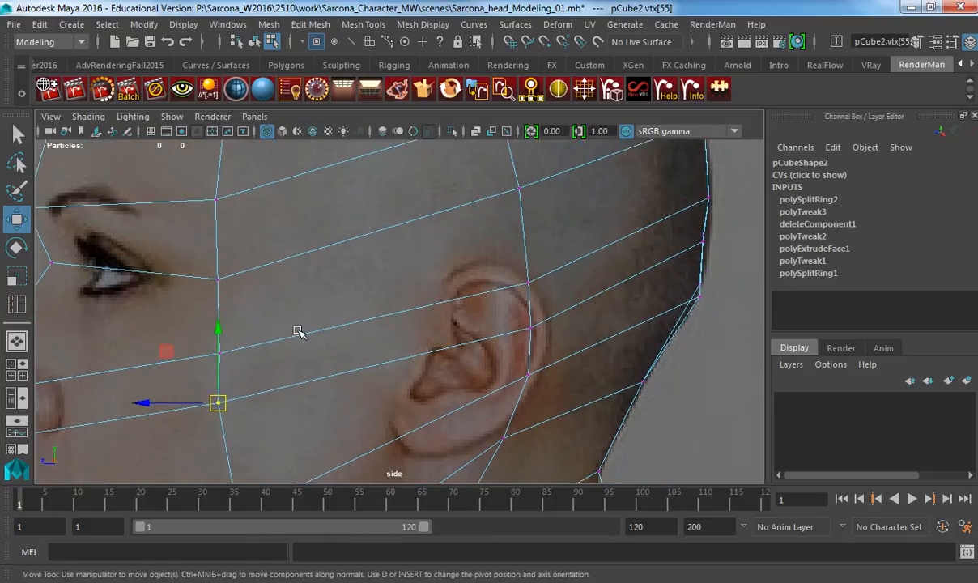
middle_drag(258, 371, 248, 369)
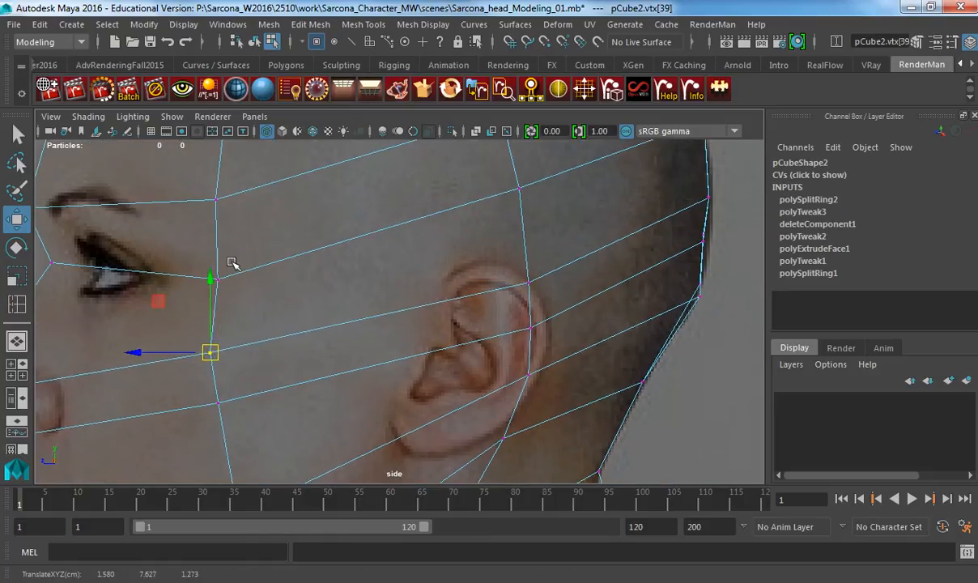
drag(199, 253, 258, 304)
middle_drag(249, 302, 250, 303)
alt+middle_drag(560, 280, 390, 299)
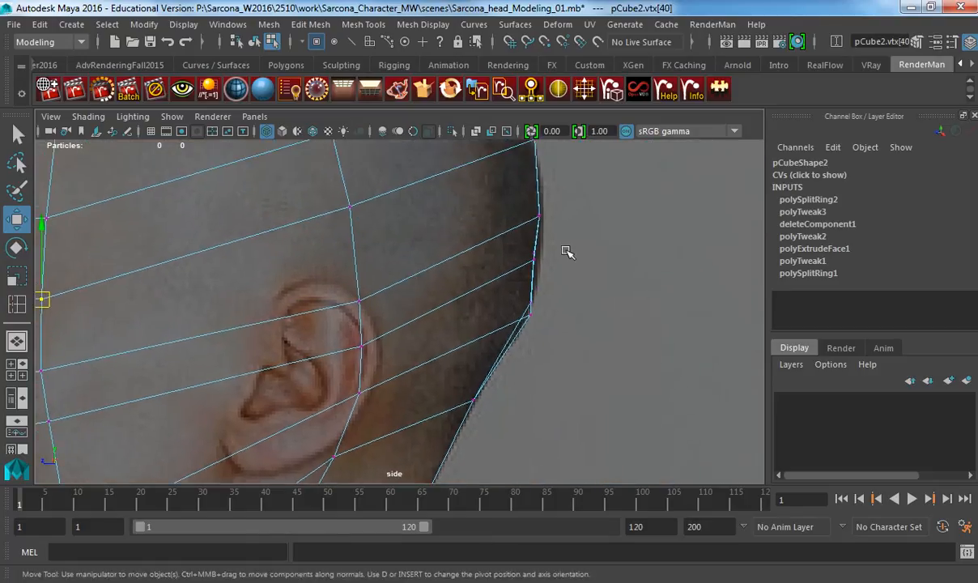
- Move the new loop's two rear vertices out to the skull's back outline in the reference image
drag(516, 243, 541, 261)
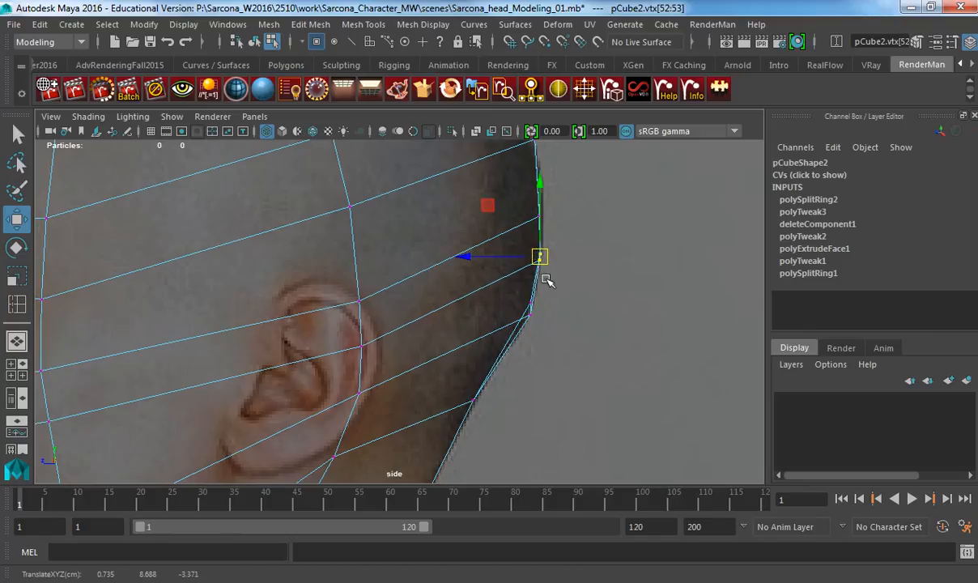
alt+middle_drag(482, 305, 565, 409)
alt+middle_drag(548, 278, 606, 241)
mouse_move(460, 423)
alt+middle_down()
mouse_move(503, 407)
mouse_move(567, 263)
alt+middle_up()
alt+middle_drag(472, 403, 522, 247)
alt+middle_drag(473, 312, 470, 301)
alt+middle_drag(492, 357, 491, 283)
alt+right_drag(554, 310, 474, 307)
- Examine the head's shape in the shaded perspective view from several angles, with smoothing turned on and off
key(space)
drag(474, 308, 470, 274)
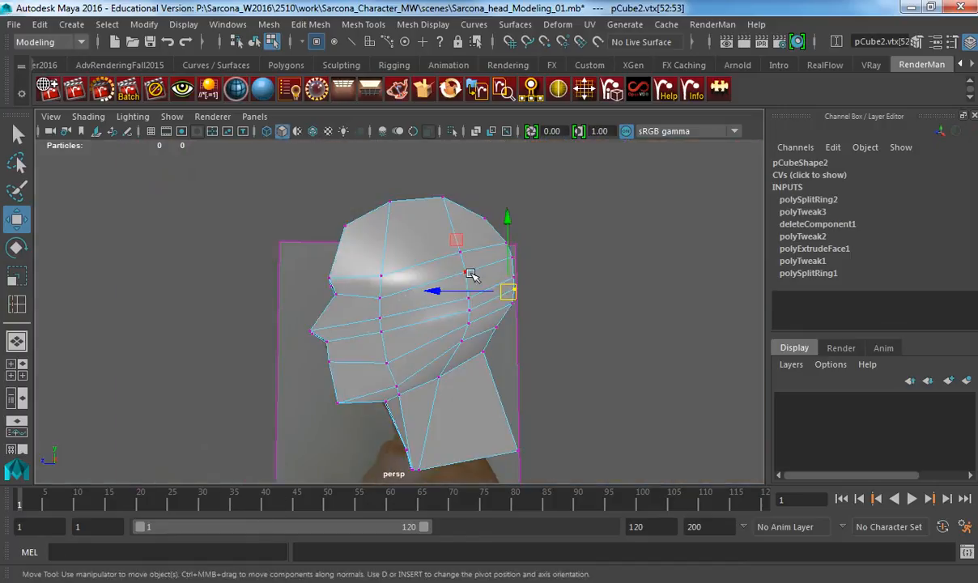
key(5)
right_drag(371, 335, 408, 299)
key(3)
click(507, 308)
mouse_move(507, 311)
alt+mouse_down()
mouse_move(554, 322)
mouse_move(464, 304)
mouse_move(313, 335)
mouse_move(405, 332)
alt+mouse_up()
alt+right_drag(405, 332, 524, 329)
click(403, 349)
alt+drag(402, 348, 537, 348)
key(1)
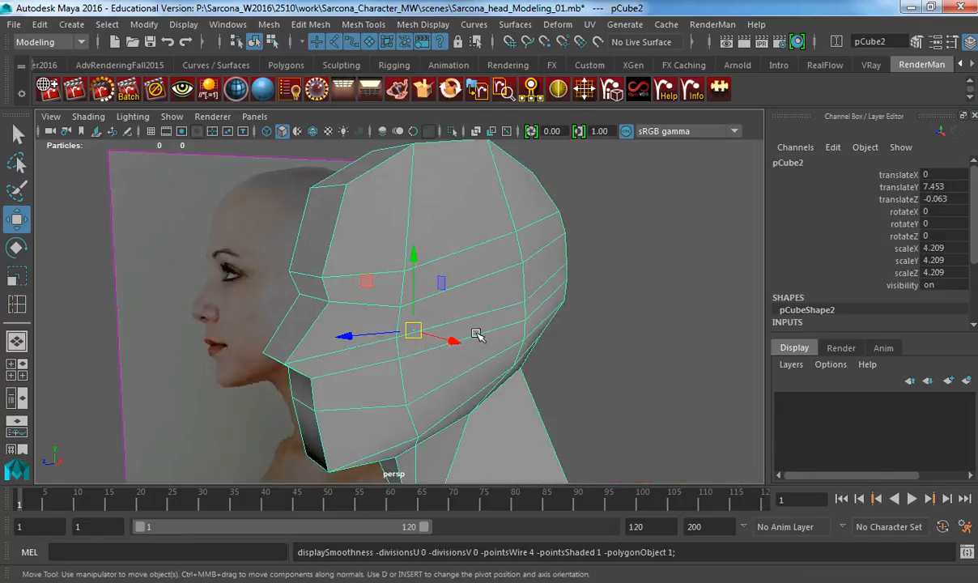
- Pull the two outer vertices at the nose tip and nose base inward, close to the head's centre line
alt+drag(347, 303, 409, 234)
key(F9)
click(450, 275)
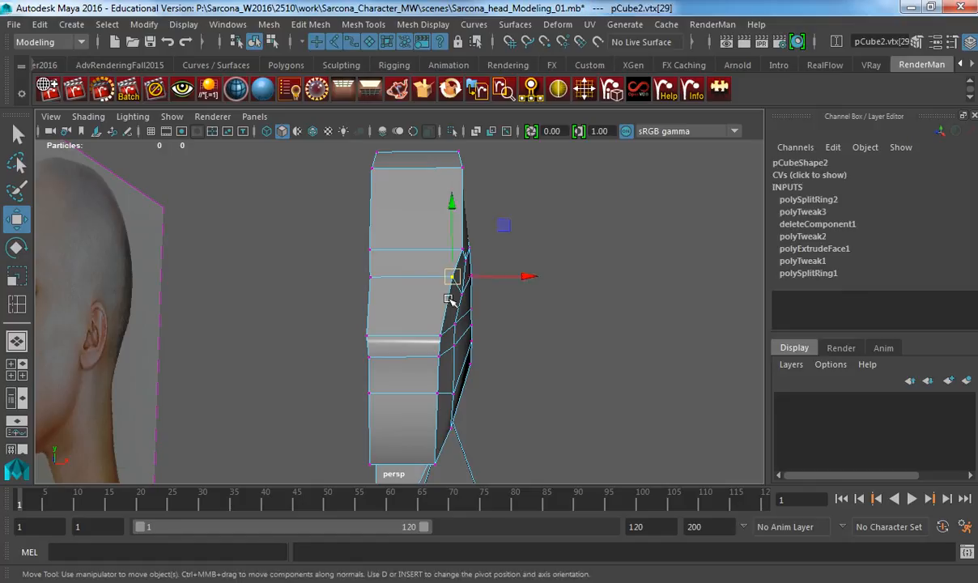
alt+drag(450, 276, 422, 316)
key(space)
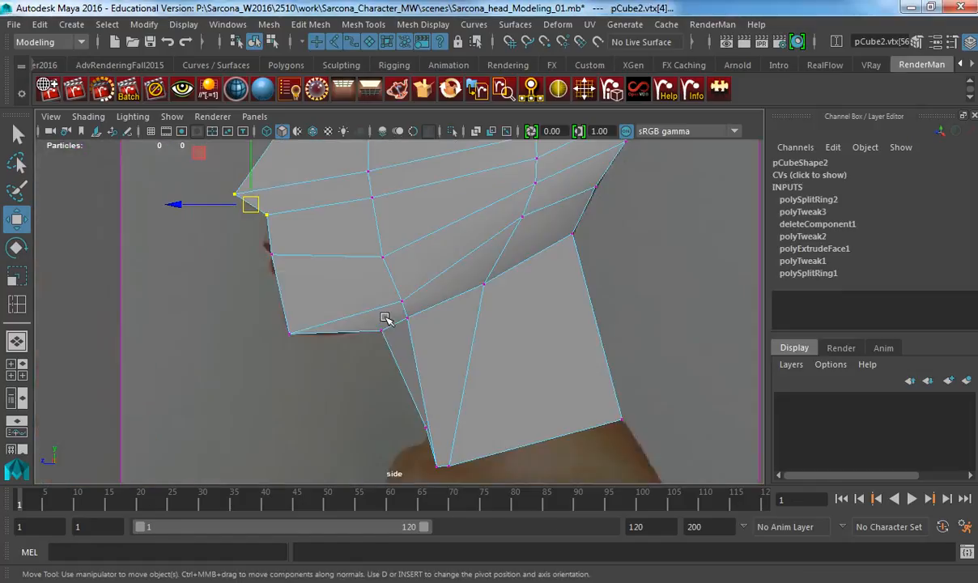
key(4)
alt+middle_drag(299, 236, 340, 274)
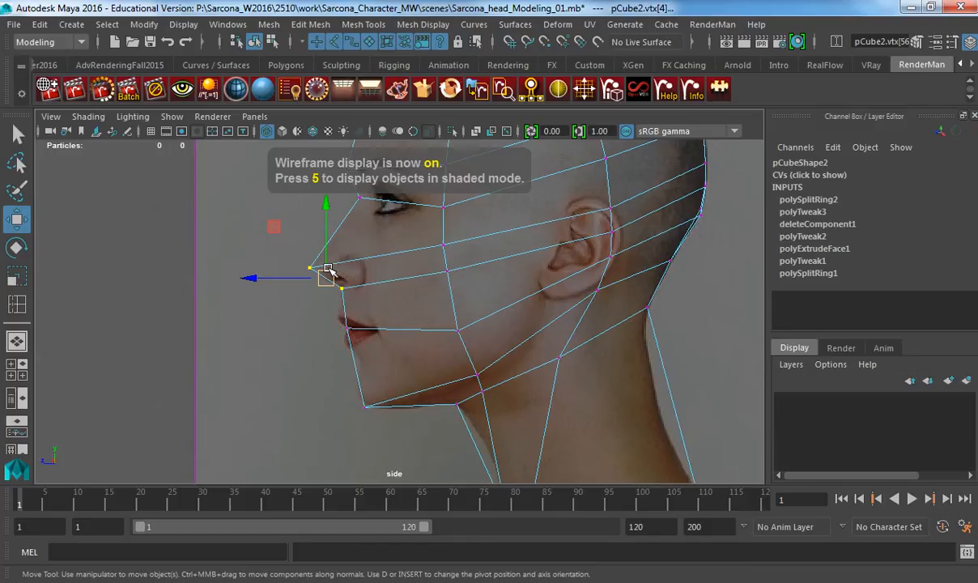
key(space)
key(5)
mouse_move(328, 270)
mouse_down()
mouse_move(326, 164)
mouse_move(398, 282)
mouse_up()
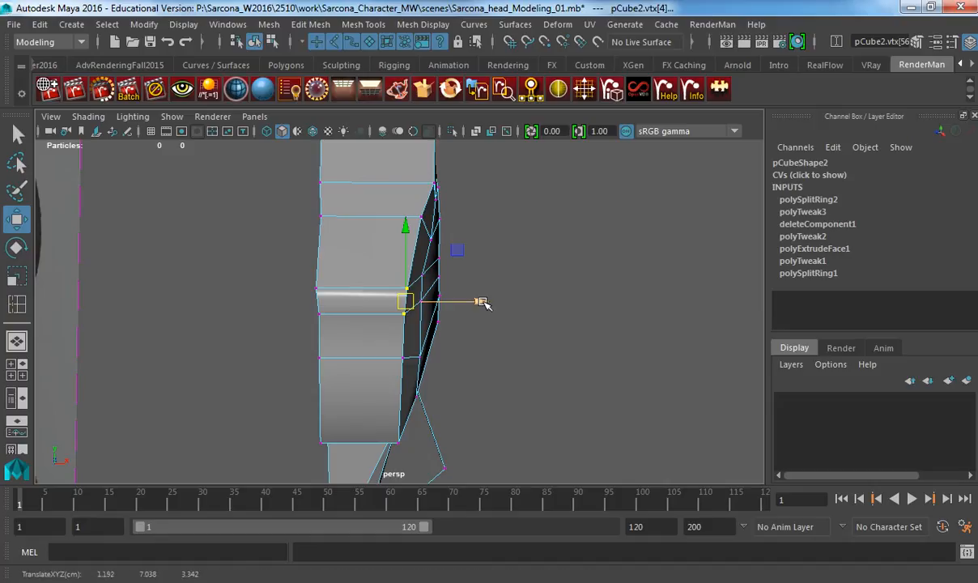
drag(481, 302, 419, 300)
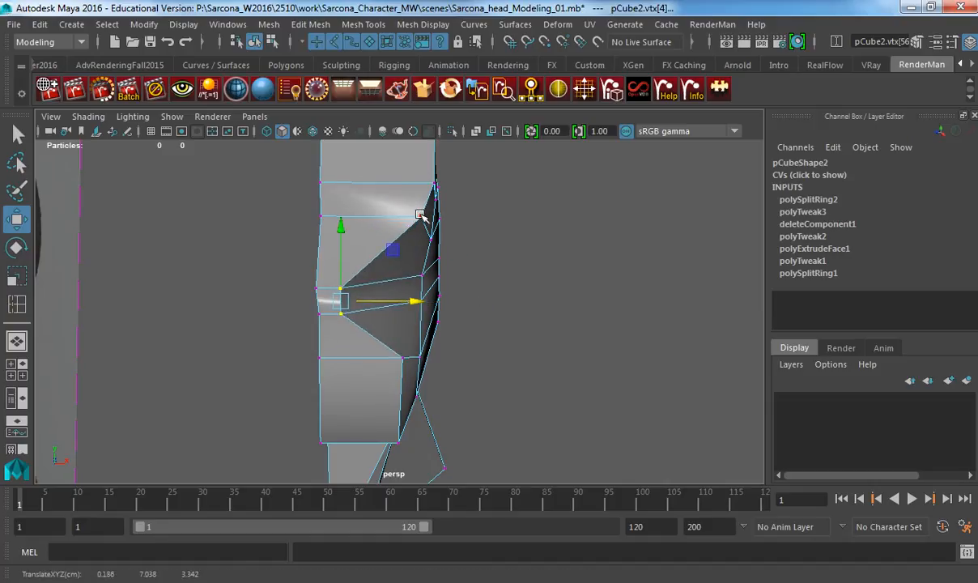
- Pull the outer vertex at the bridge of the nose inward, close to the head's centre line
key(space)
drag(438, 212, 474, 227)
key(4)
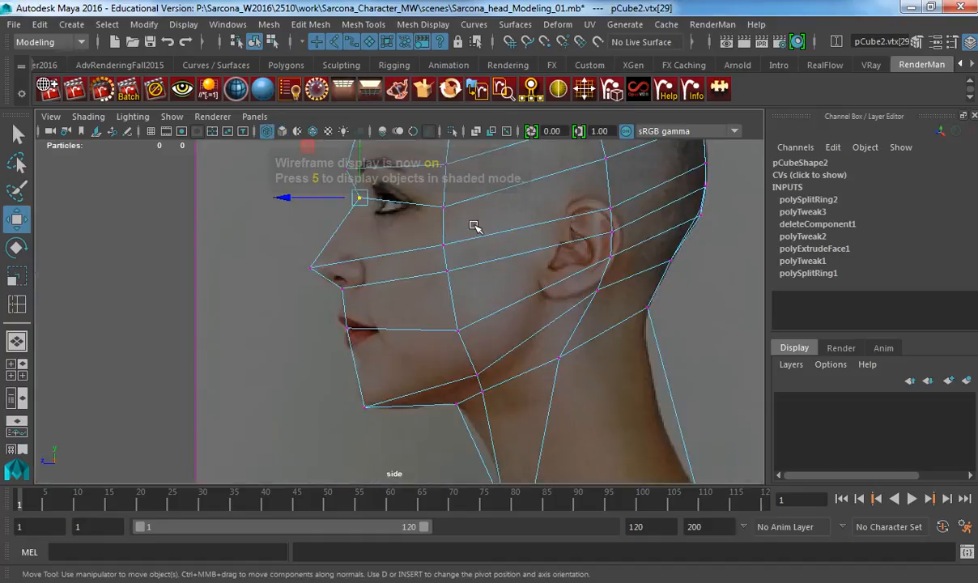
key(space)
mouse_move(372, 230)
mouse_down()
mouse_move(382, 212)
mouse_move(401, 217)
mouse_up()
key(5)
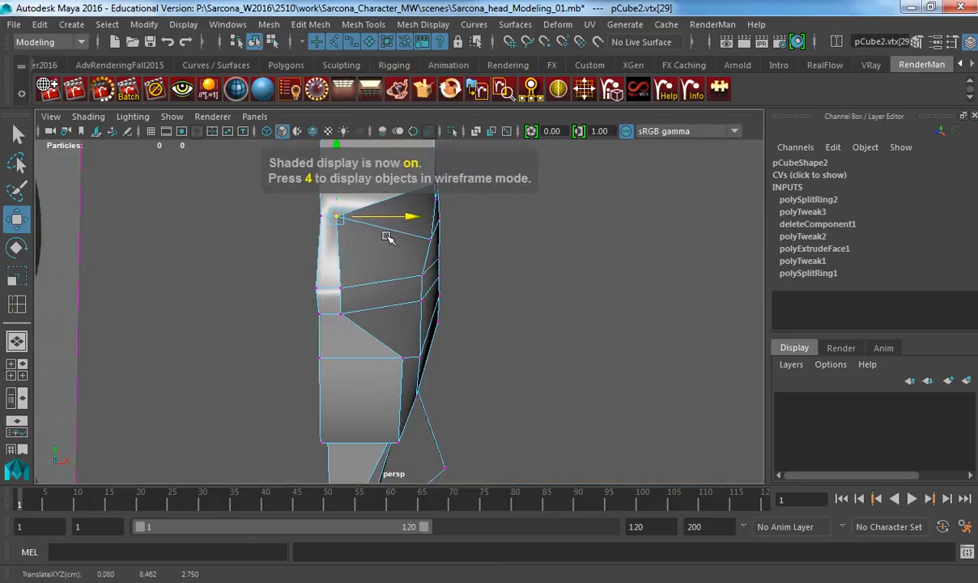
- Narrow the nose further by shifting its outer tip and base vertices inward, and fine-tune the bridge vertex
click(339, 288)
drag(392, 302, 384, 302)
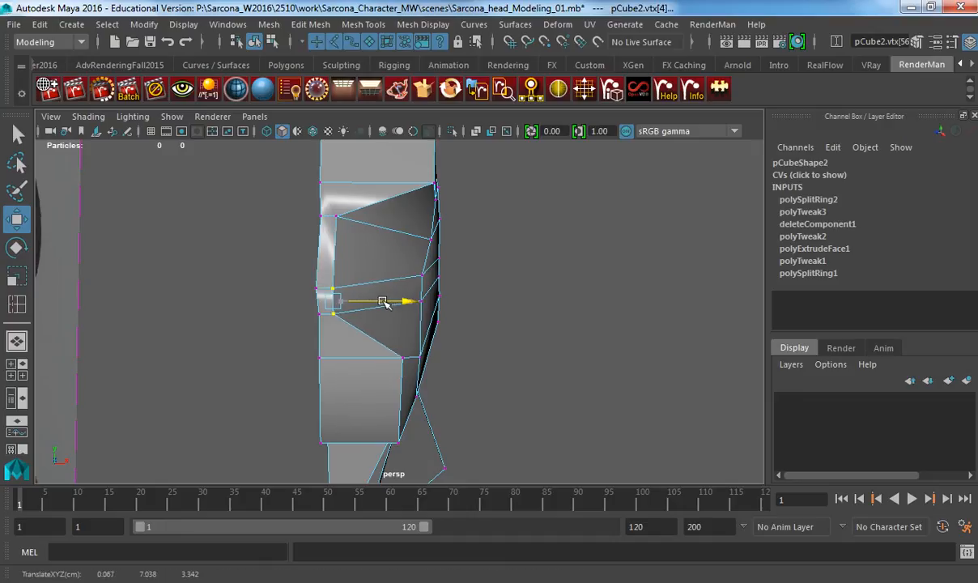
scroll(299, 223, up, 4)
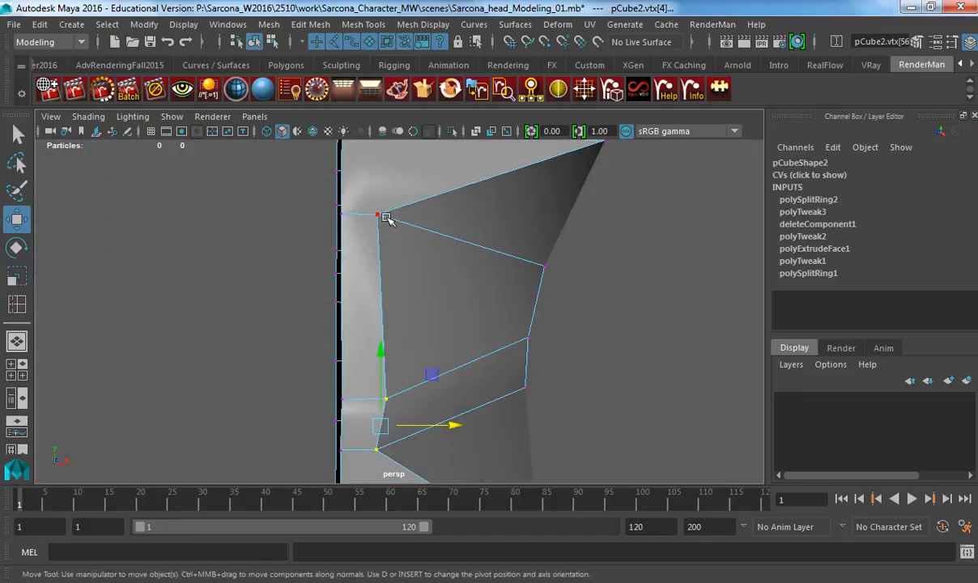
drag(417, 215, 455, 219)
scroll(450, 191, down, 2)
- Pull the outer mouth vertex and the outer chin vertex inward to narrow the front of the jaw
click(468, 187)
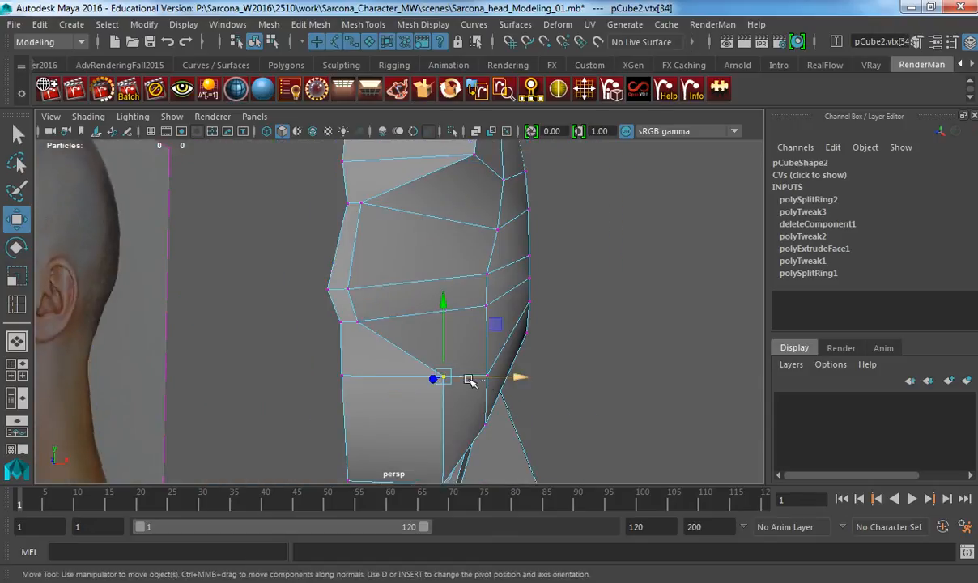
drag(470, 381, 445, 378)
alt+middle_drag(445, 377, 445, 297)
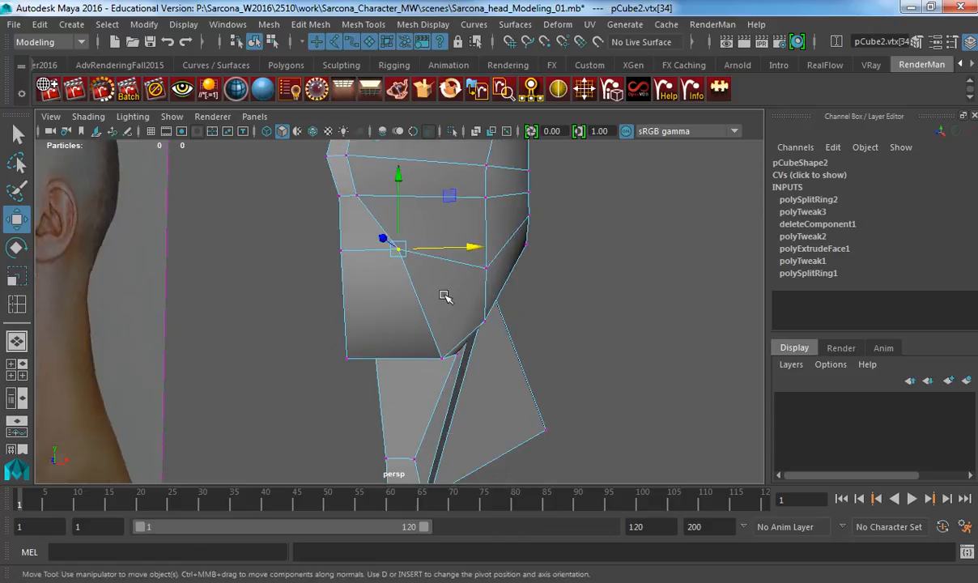
drag(474, 363, 425, 359)
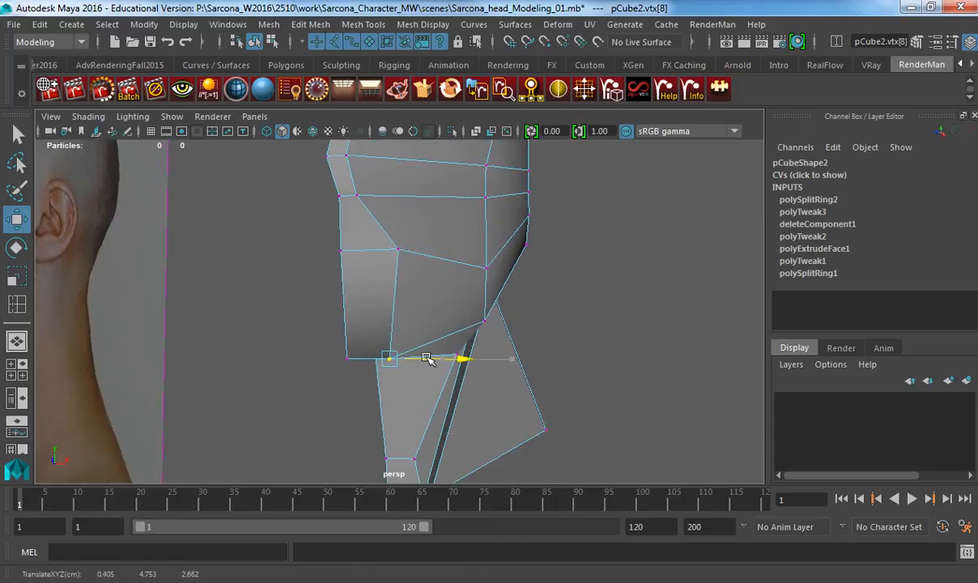
- Insert a vertical edge loop down the side of the face, between the front edge and the temple
alt+drag(459, 276, 447, 294)
right_drag(446, 295, 448, 251)
alt+drag(448, 251, 422, 226)
shift+right_drag(422, 226, 422, 226)
shift+right_drag(357, 229, 341, 245)
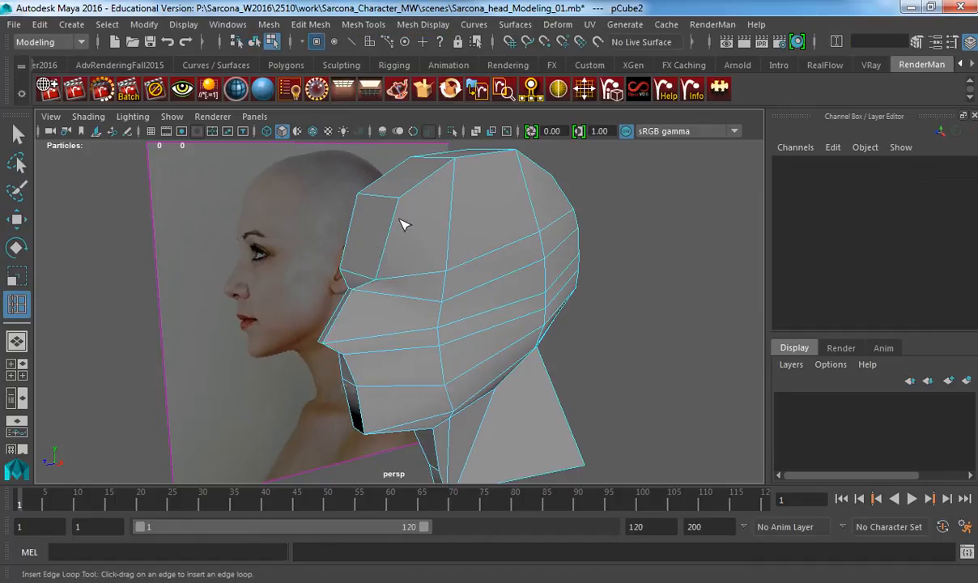
click(422, 192)
- In the side view, display wireframe and move the new loop's eye-level and brow vertices back to the outer edge of the eye socket
key(space)
drag(428, 187, 456, 190)
key(4)
key(w)
alt+middle_drag(436, 232, 453, 312)
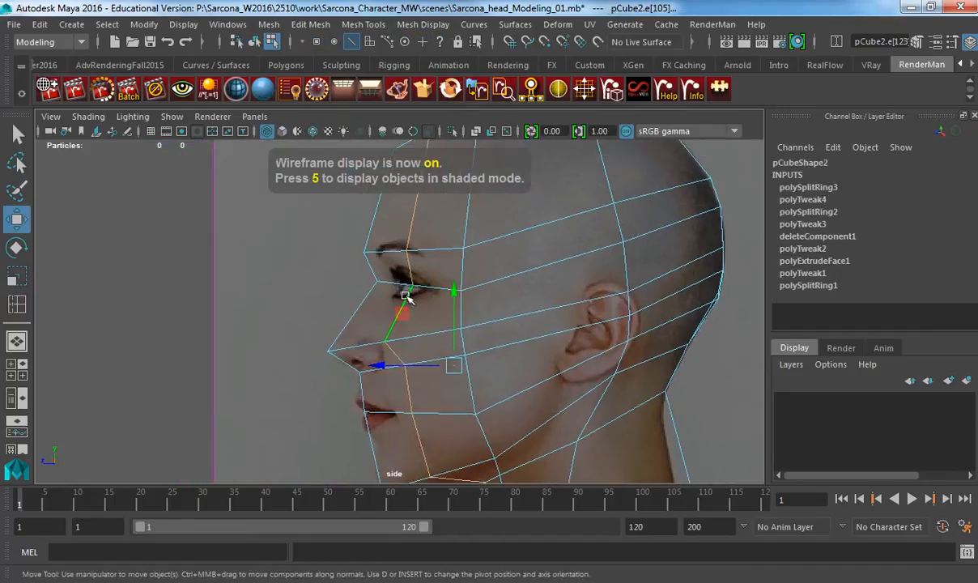
right_drag(409, 250, 357, 248)
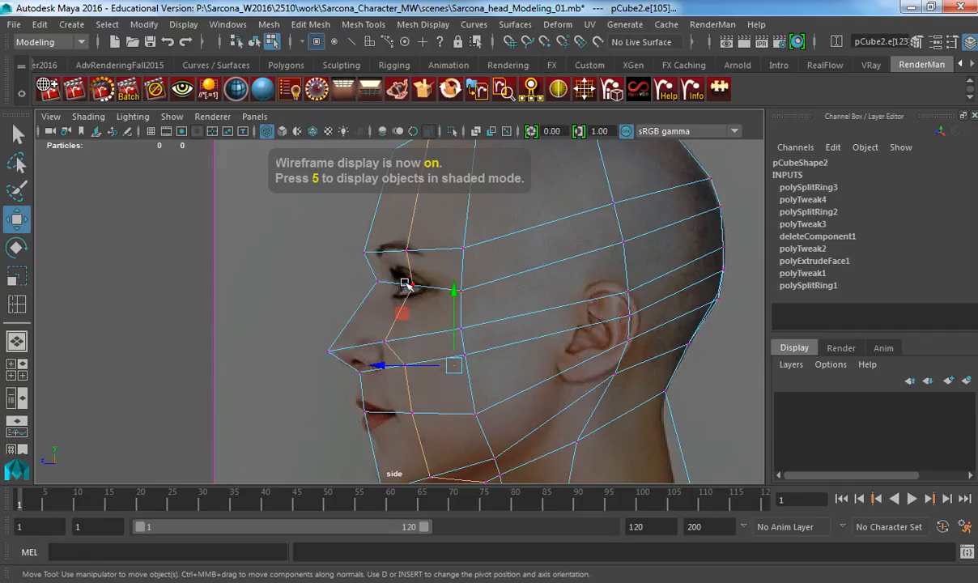
click(413, 286)
drag(415, 288, 435, 296)
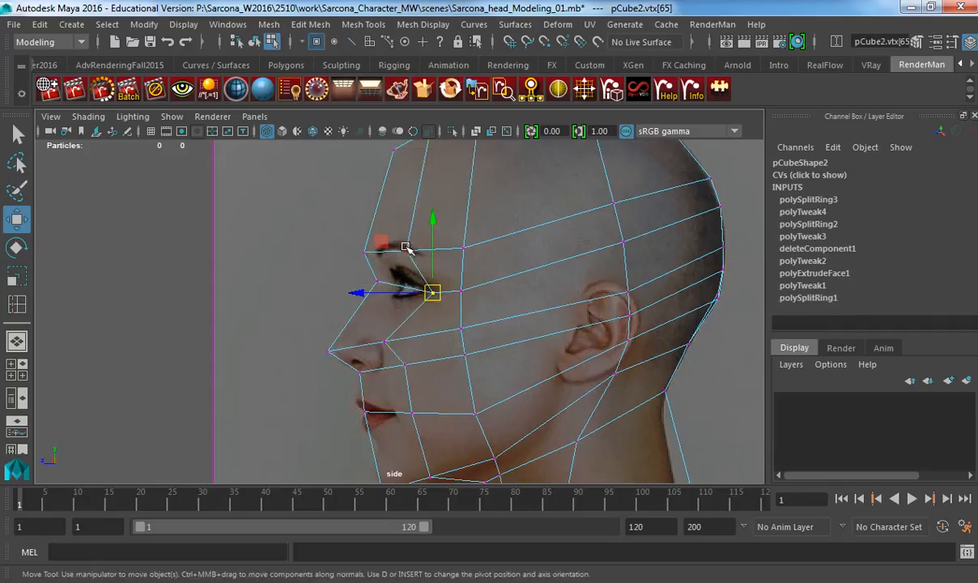
click(406, 251)
drag(408, 252, 433, 253)
- Move the new loop's cheek vertex down and back, and shift the vertex level with the nose base slightly back
click(387, 340)
drag(389, 341, 412, 369)
click(403, 365)
alt+middle_drag(422, 404, 423, 368)
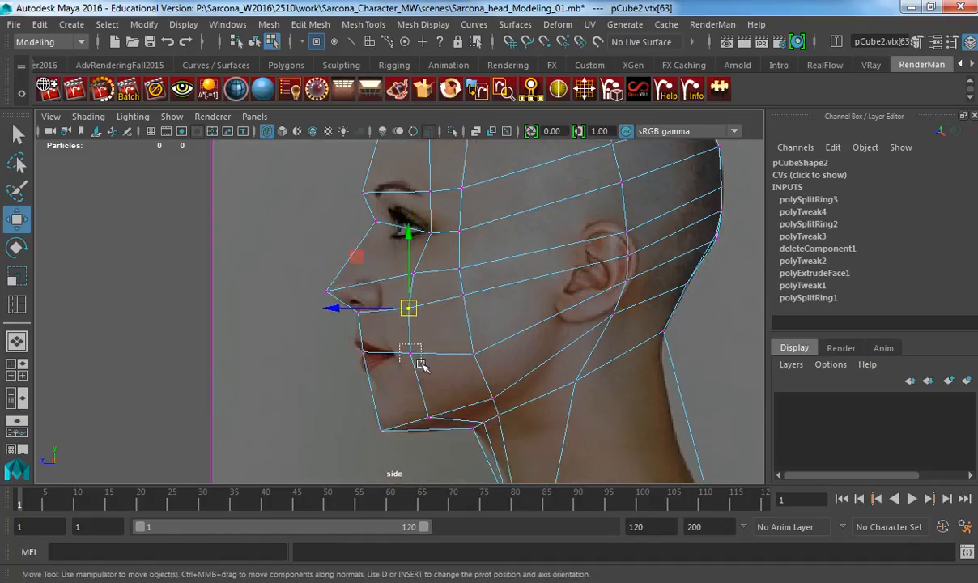
- Shift the new loop's mouth-level vertex and jawline vertex back toward the neck in the side view
drag(421, 364, 422, 365)
drag(416, 361, 428, 365)
drag(419, 404, 439, 427)
drag(437, 427, 454, 427)
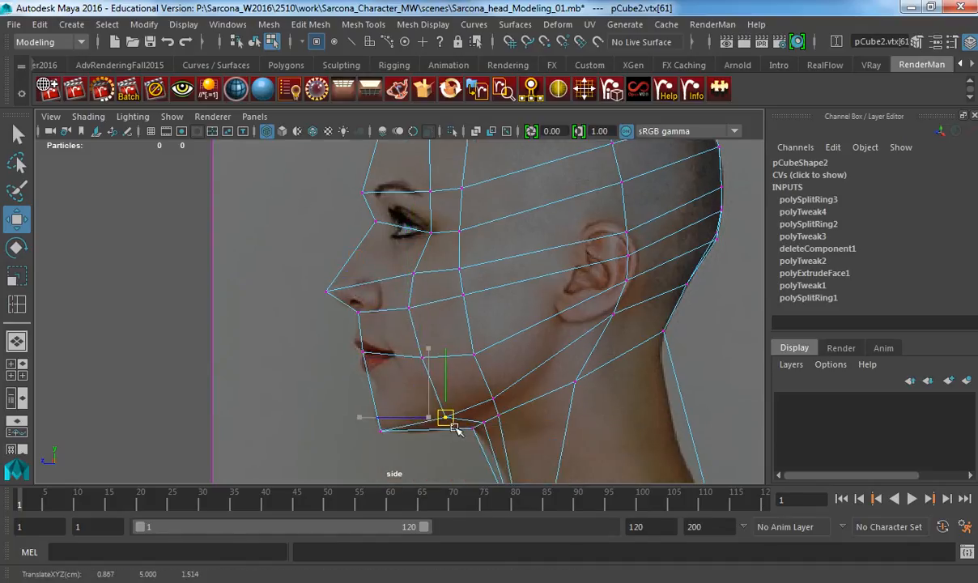
scroll(452, 299, up, 4)
- In the shaded perspective view, accept the autosave and pull the new loop's eye-level and upper cheek vertices outward to round the face
key(space)
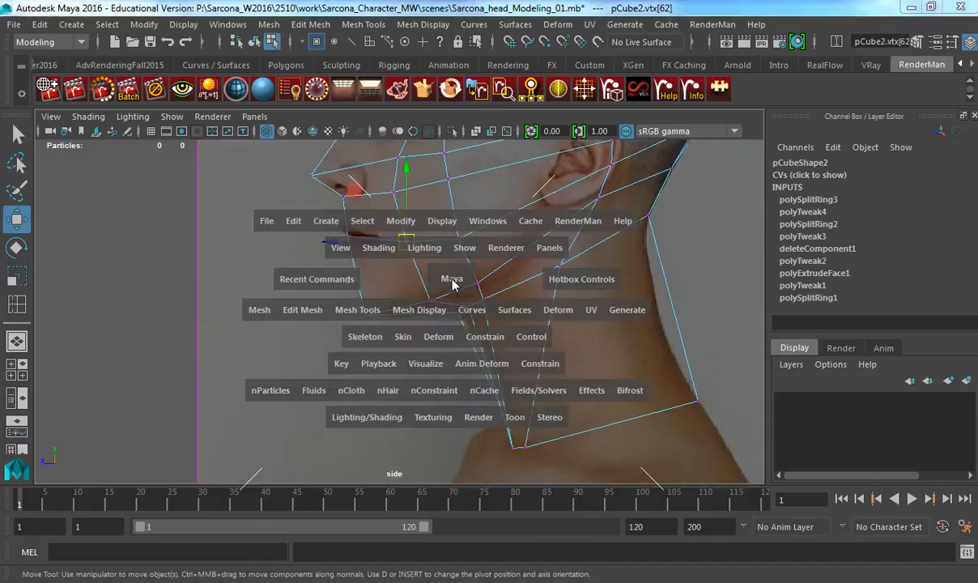
mouse_move(453, 283)
mouse_down()
mouse_move(452, 257)
mouse_move(503, 299)
mouse_move(531, 297)
mouse_up()
alt+middle_drag(458, 266, 473, 312)
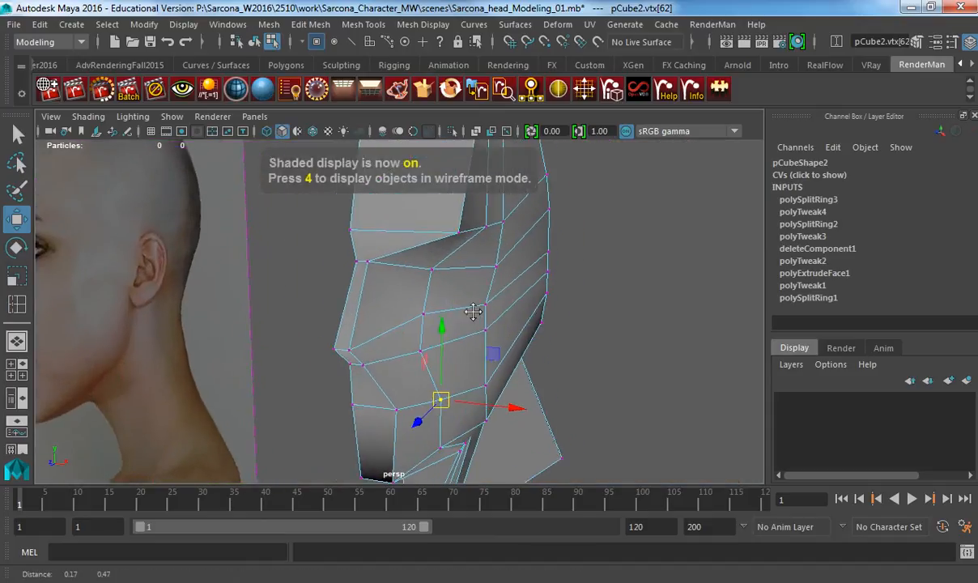
alt+drag(473, 311, 422, 301)
click(413, 302)
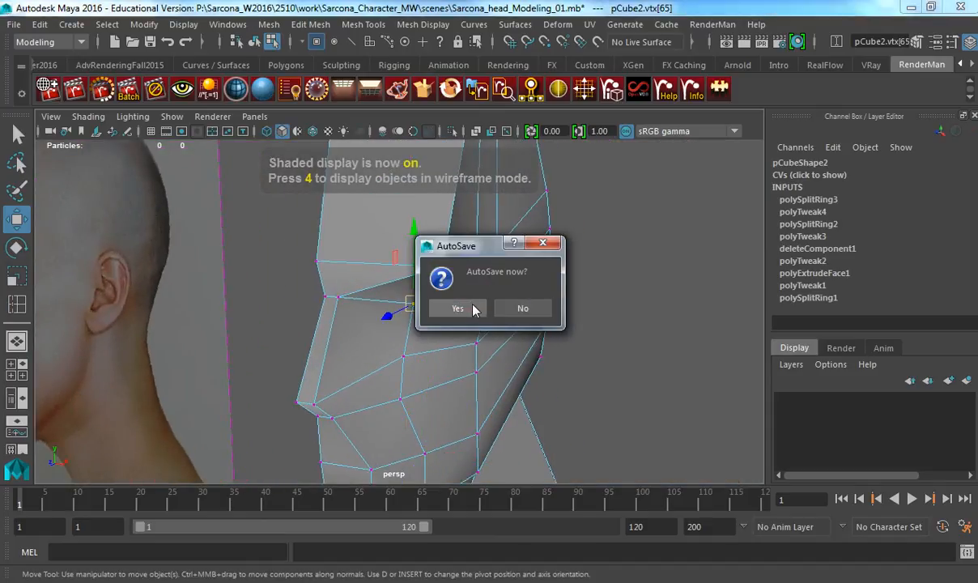
click(457, 309)
mouse_move(498, 308)
mouse_down()
mouse_move(515, 308)
mouse_move(475, 341)
mouse_move(469, 304)
mouse_move(410, 320)
mouse_move(492, 318)
mouse_up()
click(411, 318)
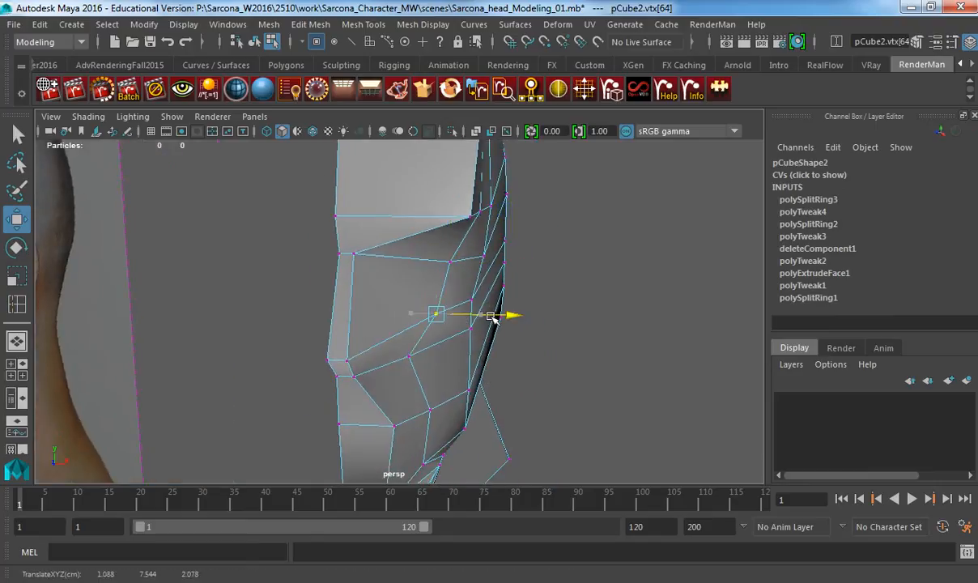
- Move a cheek vertex outward and the eye-socket and brow vertices inward along X to reshape the front of the half head
click(411, 356)
drag(464, 361, 492, 362)
alt+drag(475, 372, 443, 294)
click(457, 189)
drag(519, 193, 490, 209)
alt+middle_drag(471, 186, 460, 267)
click(454, 212)
middle_drag(509, 245, 491, 251)
click(411, 341)
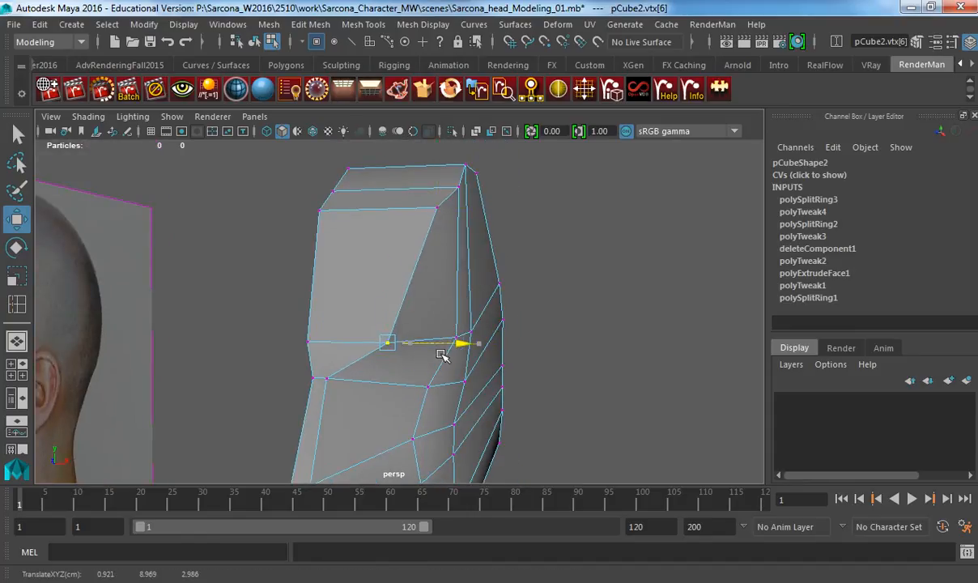
- Duplicate the half head and move the copy about 17 units along X, beside the original
alt+drag(446, 357, 399, 360)
alt+middle_drag(399, 360, 412, 280)
alt+drag(400, 286, 308, 286)
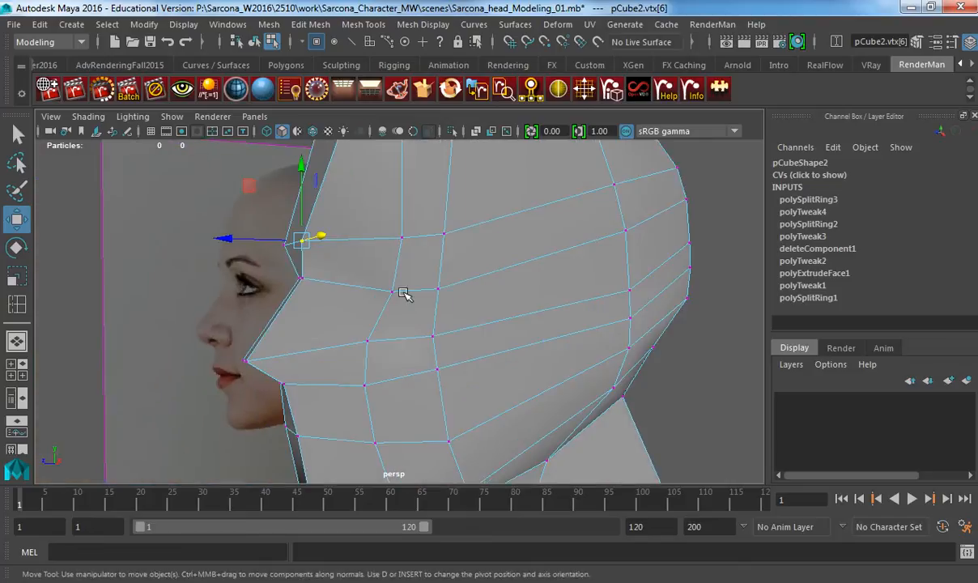
alt+middle_drag(476, 235, 420, 263)
key(F8)
alt+right_drag(515, 288, 358, 279)
key(ctrl+d)
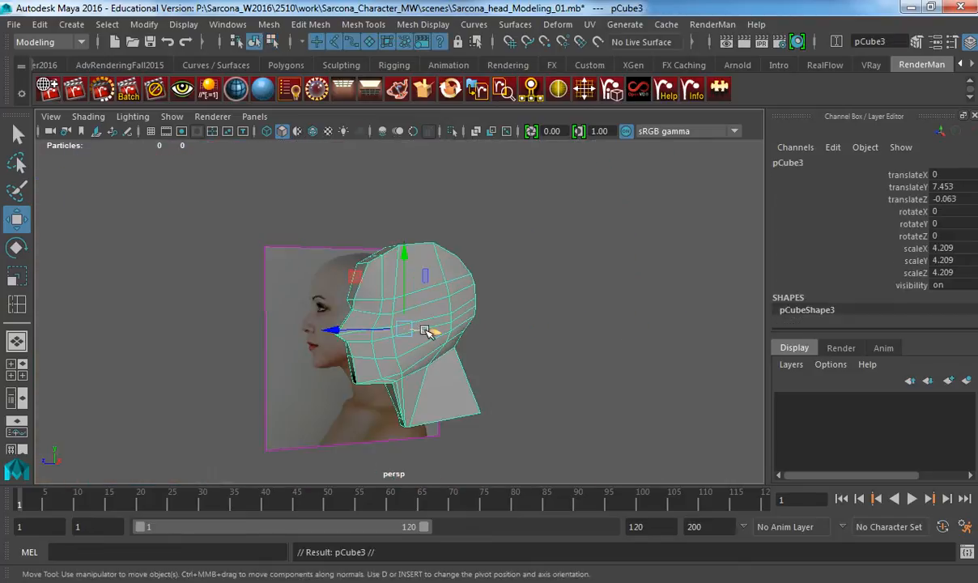
drag(429, 330, 738, 345)
alt+middle_drag(739, 345, 556, 298)
alt+drag(557, 298, 485, 303)
alt+right_drag(484, 303, 503, 323)
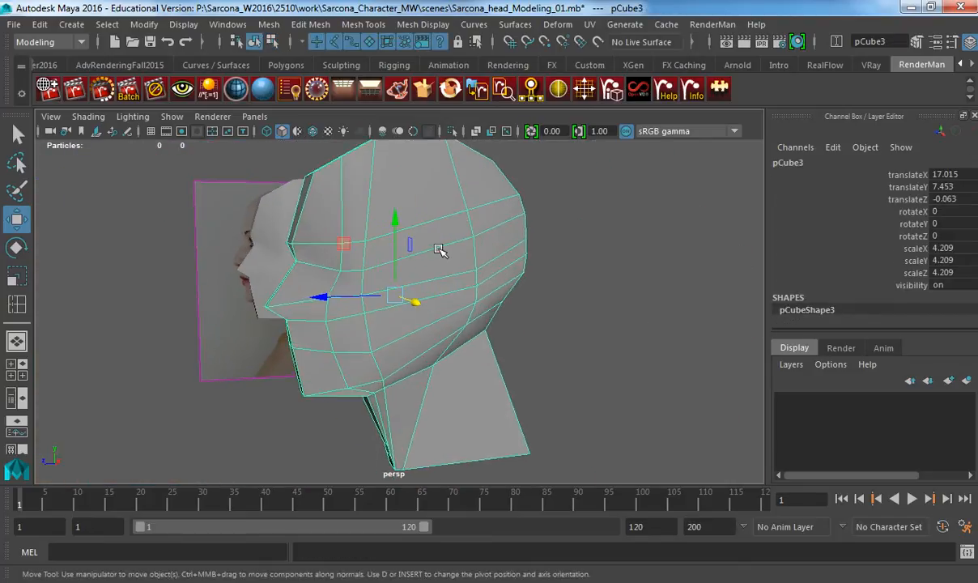
- Insert five vertical edge loops around the side of the copied head and two horizontal loops across its forehead
shift+right_drag(438, 241, 380, 262)
click(424, 224)
click(440, 219)
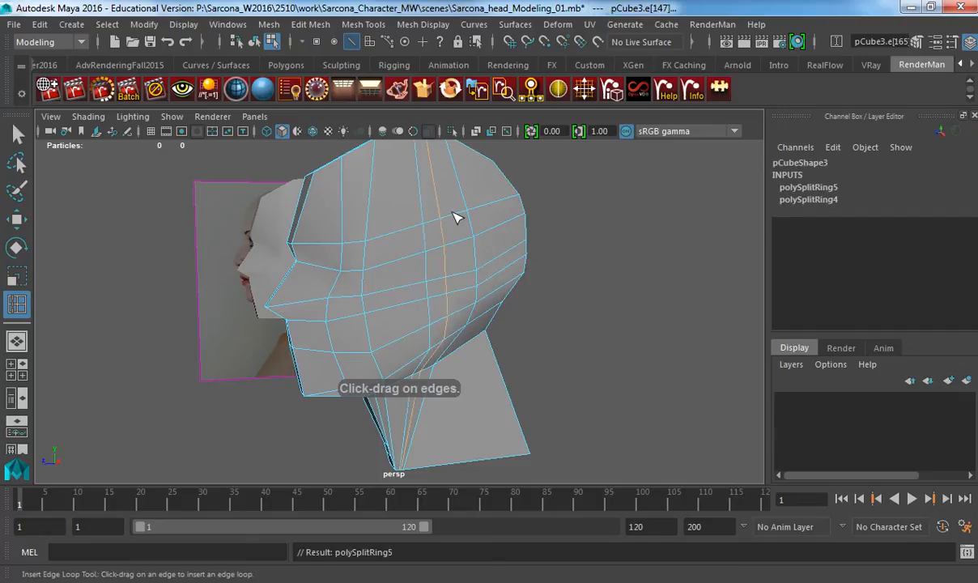
click(461, 214)
click(402, 231)
click(373, 216)
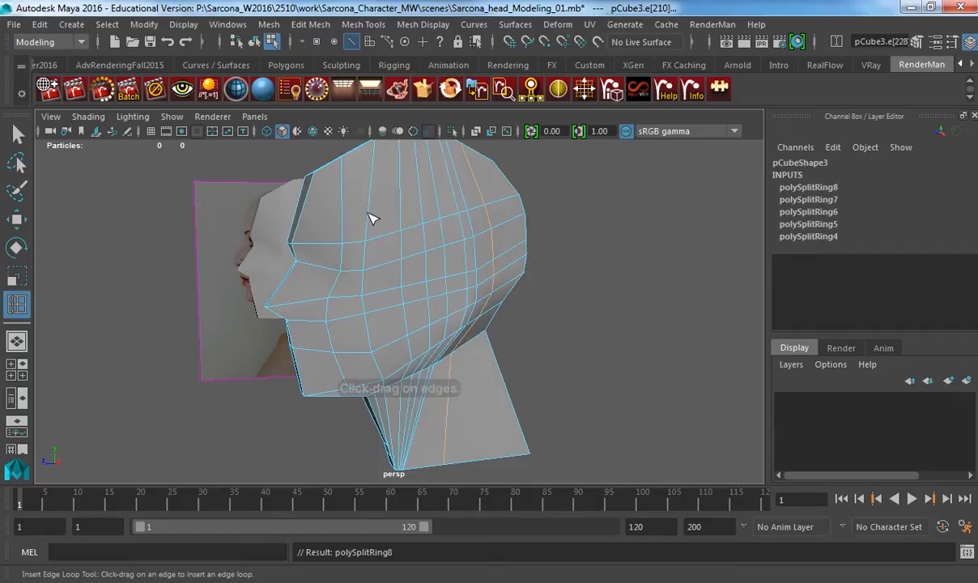
click(374, 199)
click(376, 183)
- Preview the densely divided head copy with smoothing in object mode, and delete it
alt+drag(385, 229, 458, 251)
key(w)
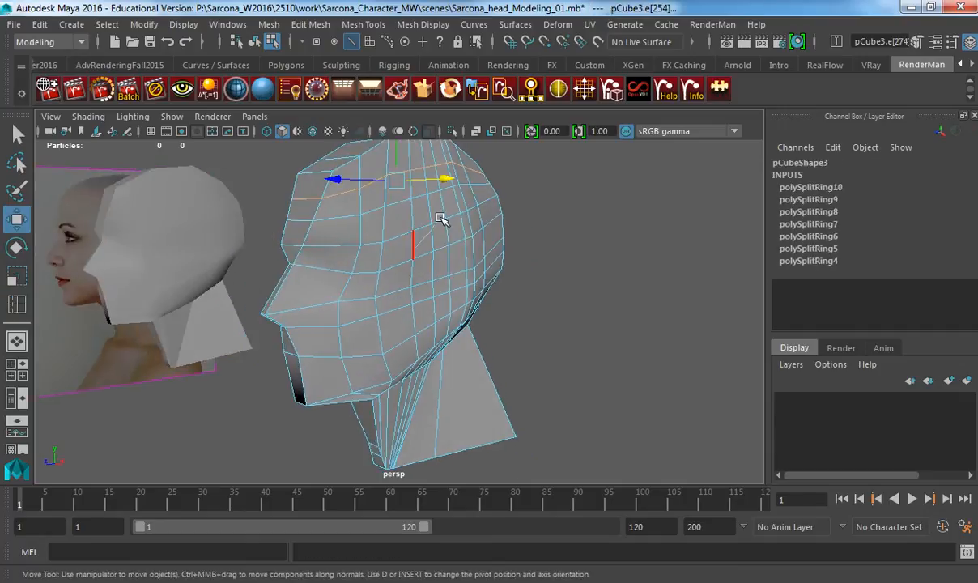
key(F8)
key(3)
click(551, 268)
alt+drag(553, 273, 573, 260)
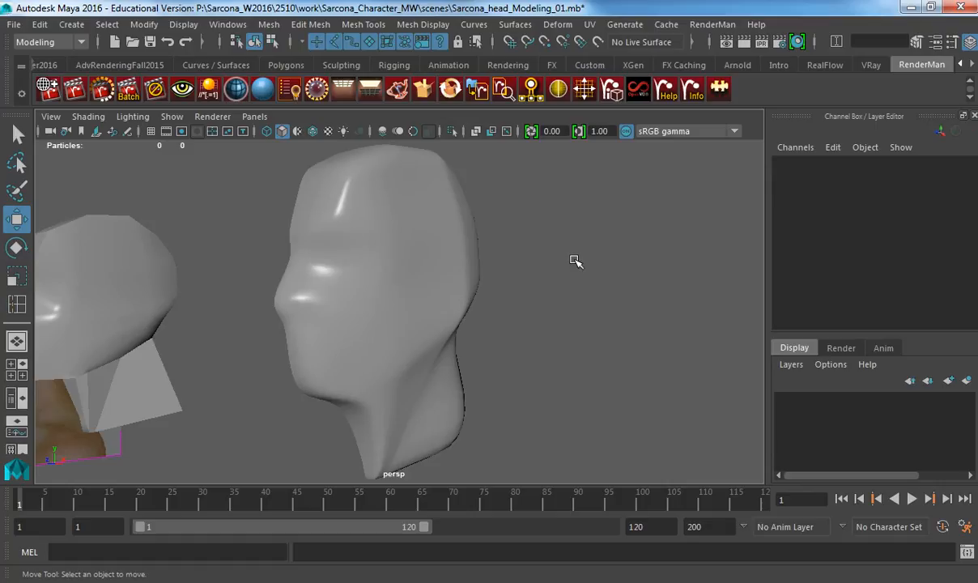
click(450, 272)
key(Delete)
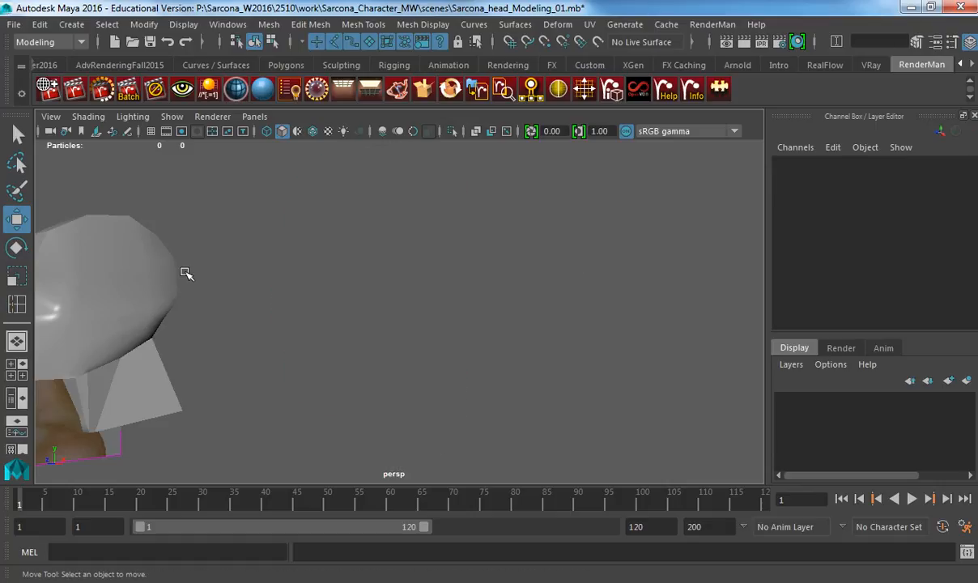
- Duplicate the original half head again and move the copy about 16.5 units along X
click(150, 271)
drag(124, 312, 369, 292)
alt+right_drag(369, 292, 438, 269)
alt+middle_drag(438, 269, 453, 325)
scroll(453, 325, up, 5)
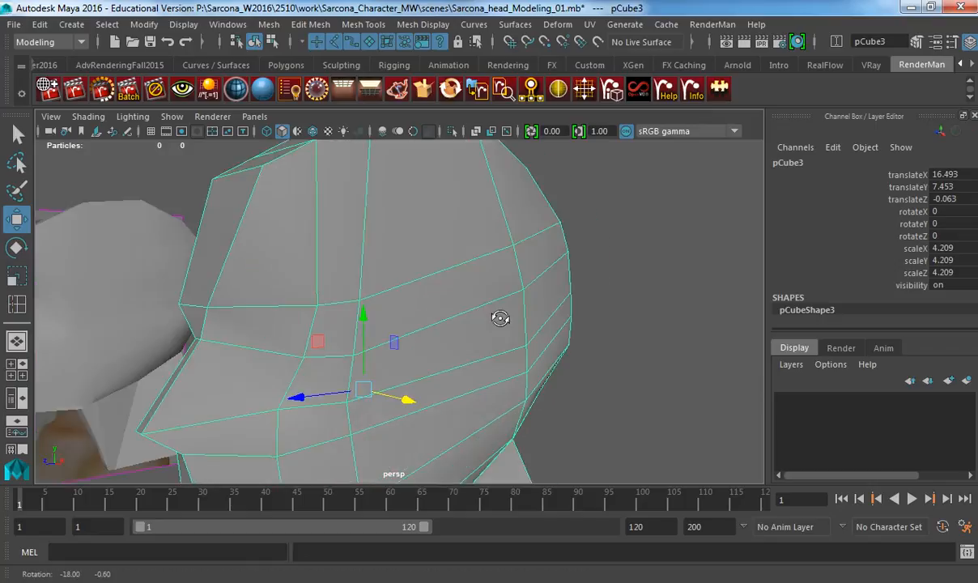
alt+drag(245, 279, 291, 298)
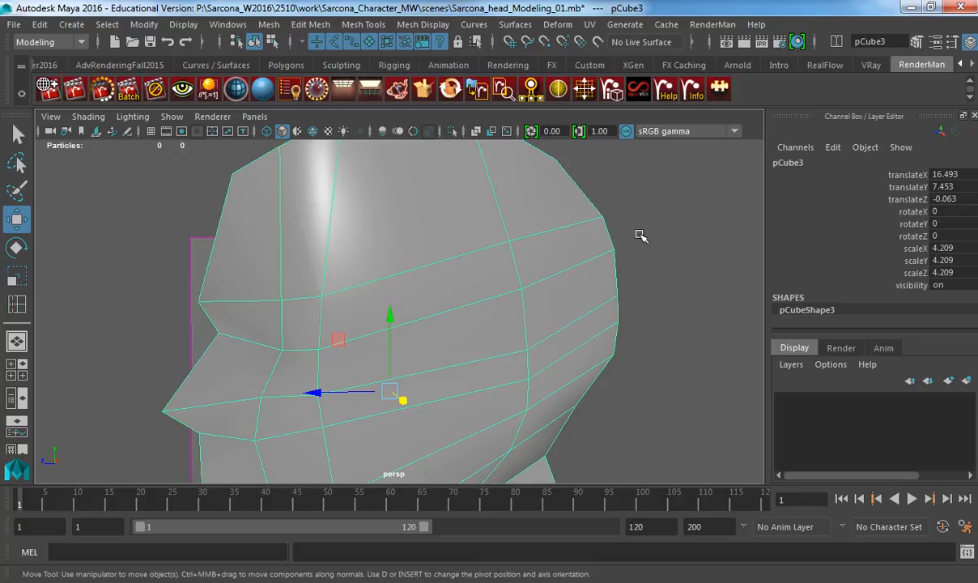
- Distort the copy's brow line by raising its rear and forehead vertices and lowering the temple vertex between them
alt+drag(640, 236, 629, 236)
right_drag(393, 253, 393, 235)
click(504, 241)
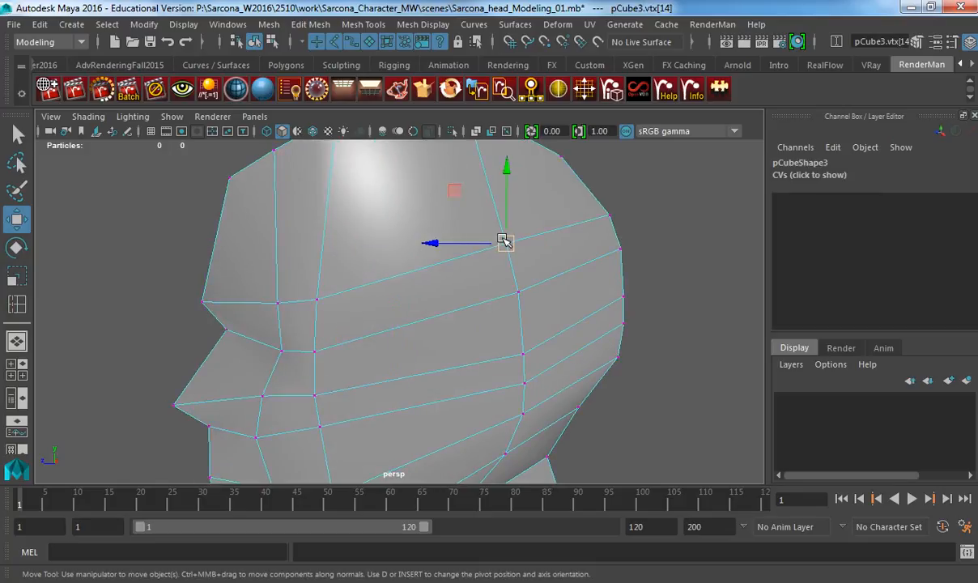
drag(504, 242, 484, 187)
click(317, 299)
drag(317, 299, 320, 332)
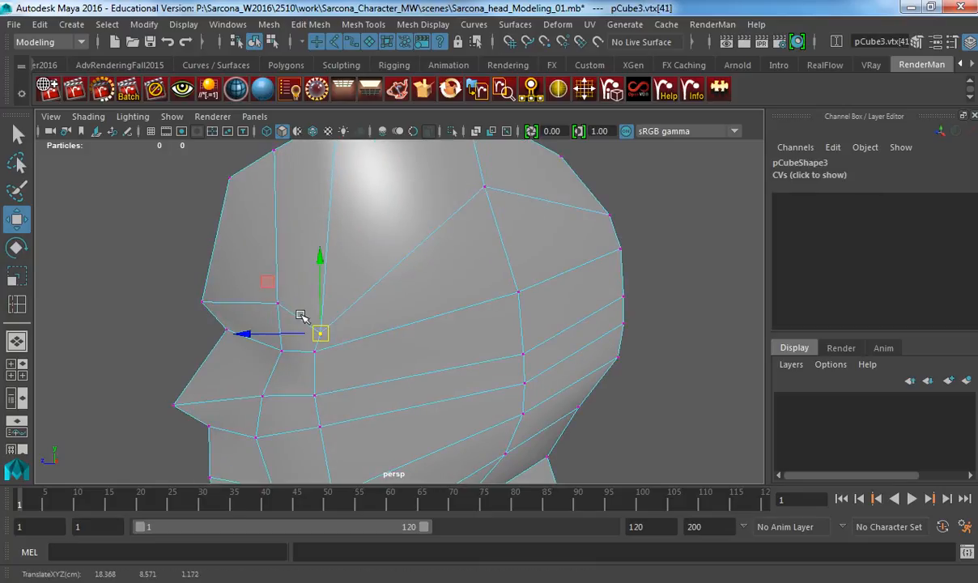
click(278, 305)
drag(278, 305, 274, 219)
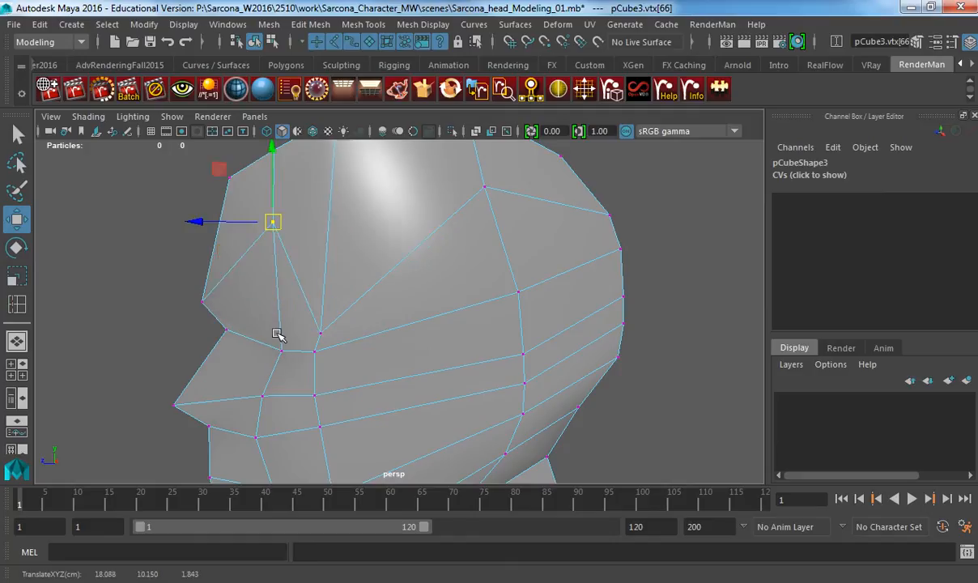
- Compare the distorted copy in smoothed and unsmoothed display, trying and undoing a move of its forehead vertex
alt+drag(277, 334, 306, 327)
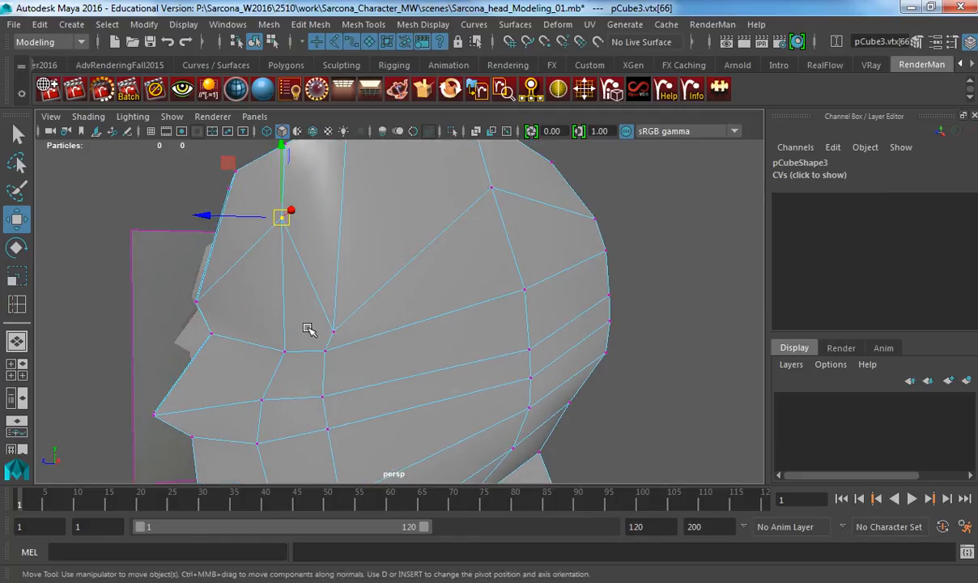
key(3)
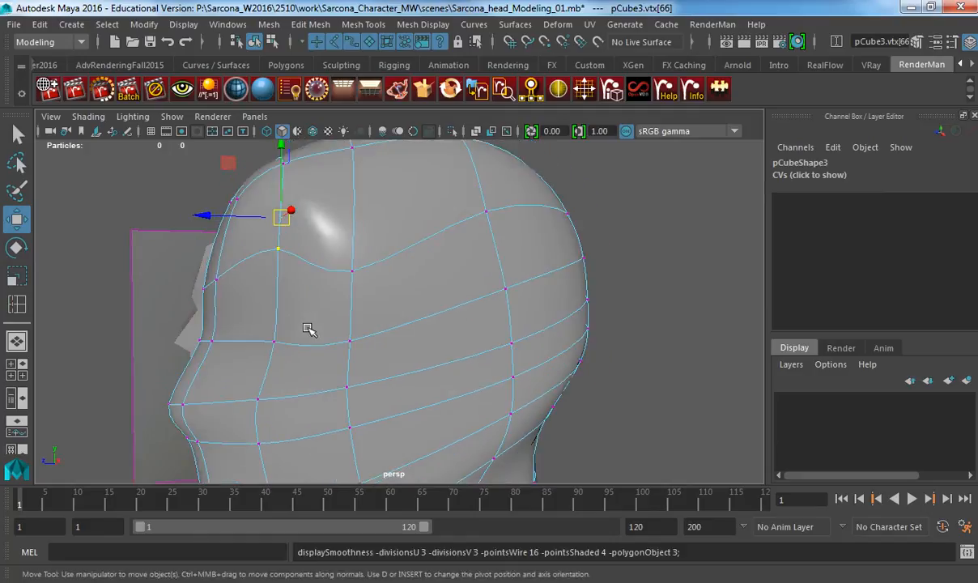
drag(304, 221, 291, 281)
key(ctrl+z)
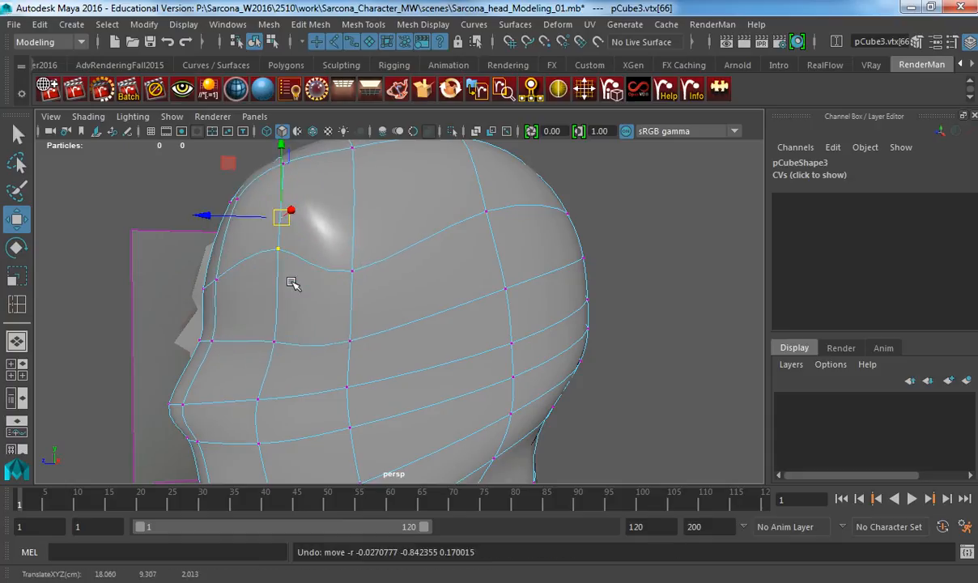
key(1)
key(3)
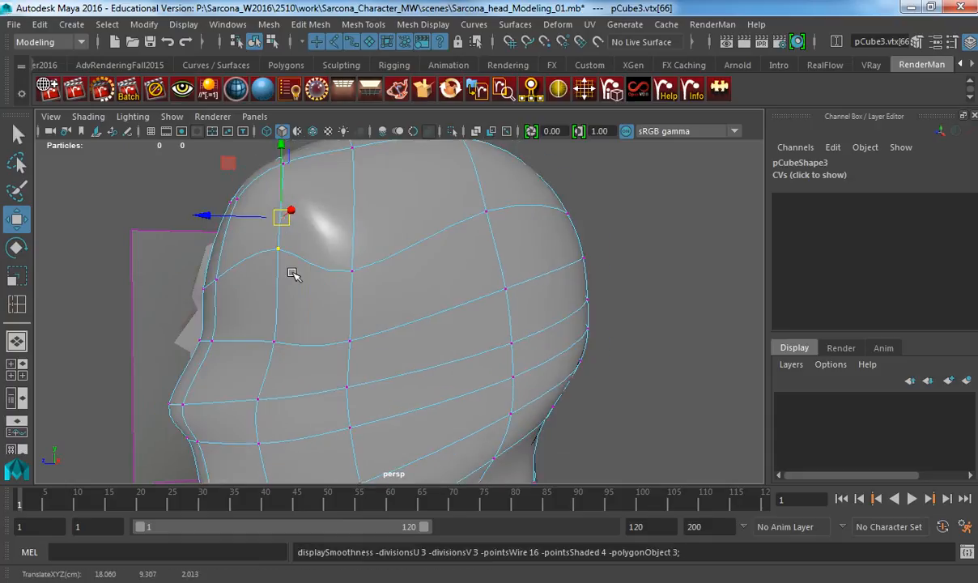
key(1)
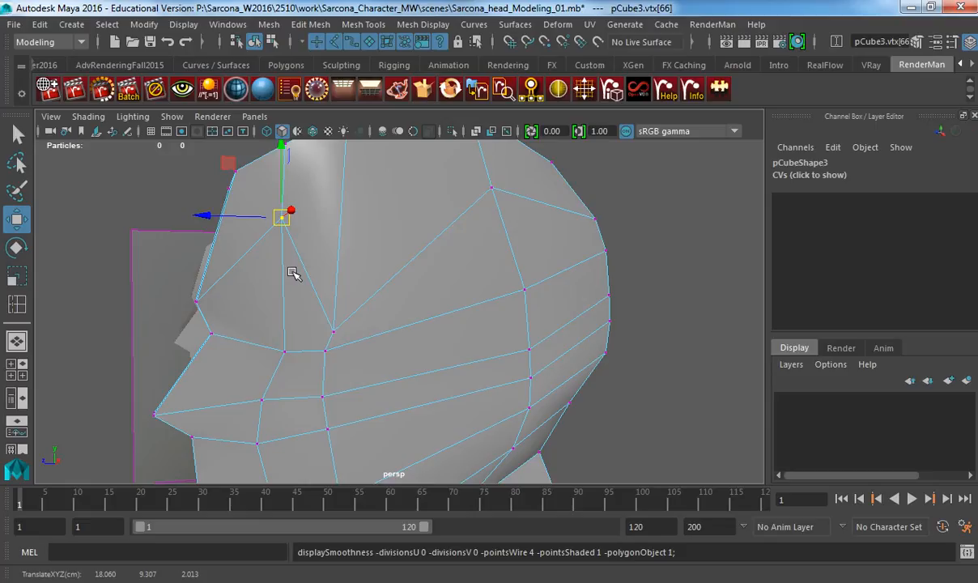
key(3)
- Return the distorted head copy to object mode and delete it
right_drag(349, 301, 410, 243)
click(399, 267)
key(Delete)
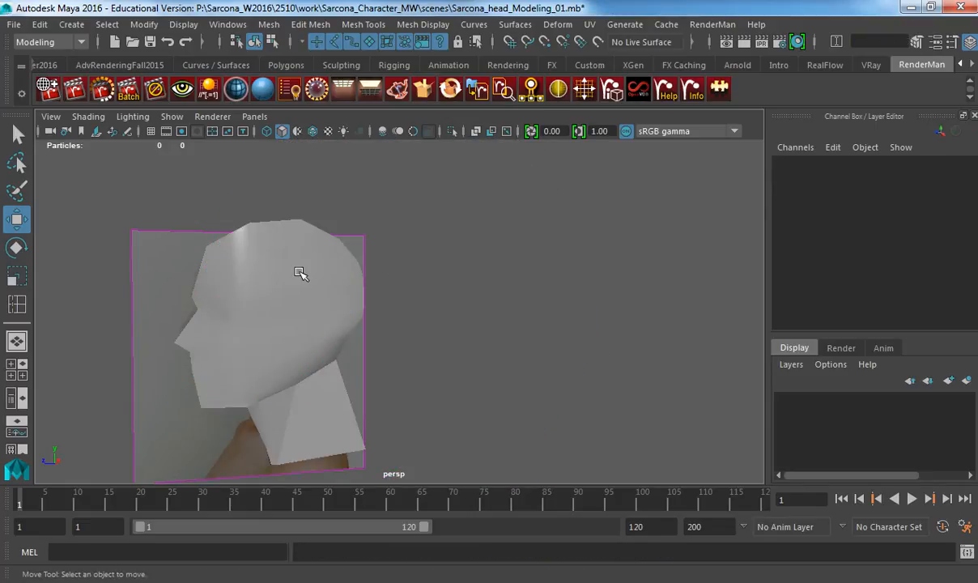
- Duplicate the original half head in place, assign the copy to a new display layer and hide that layer
click(299, 272)
key(f)
alt+drag(290, 278, 472, 292)
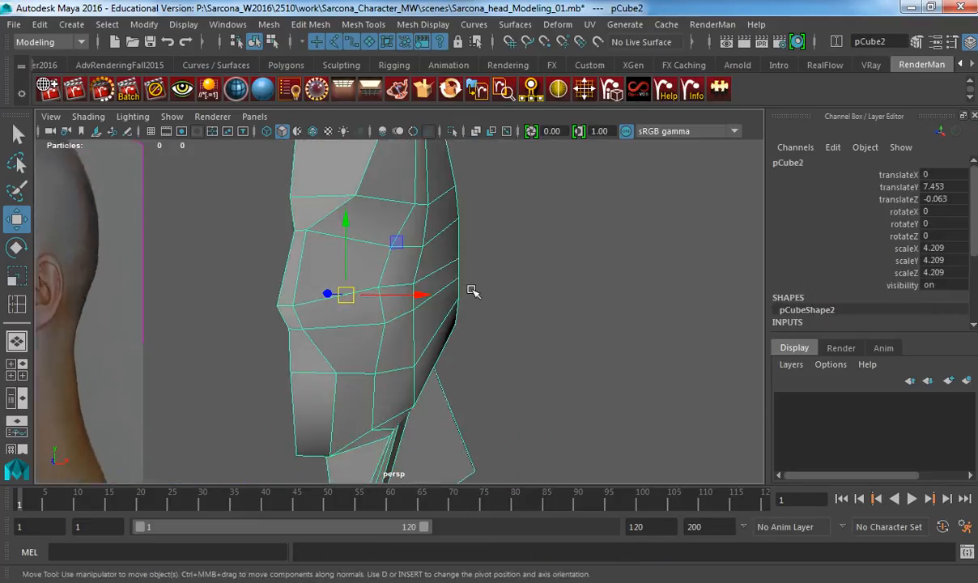
key(ctrl+d)
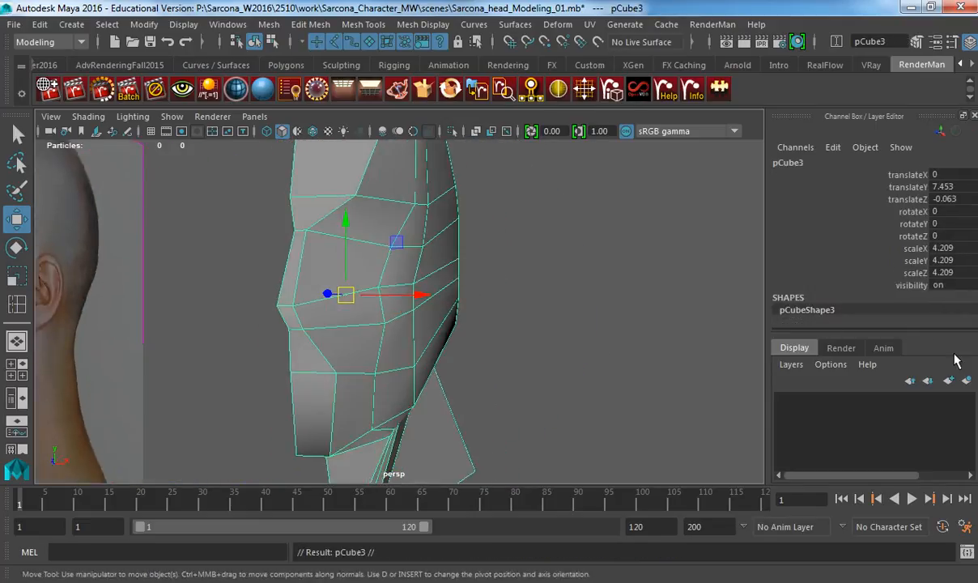
click(969, 386)
click(784, 401)
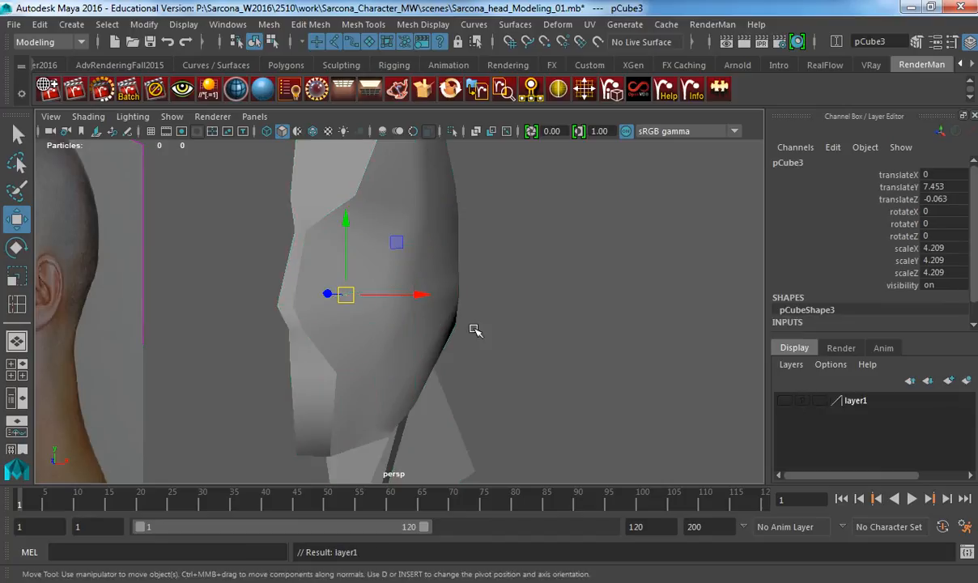
- Move the mouth-side and lower cheek vertices of the original half head outward along X, working from below
click(405, 295)
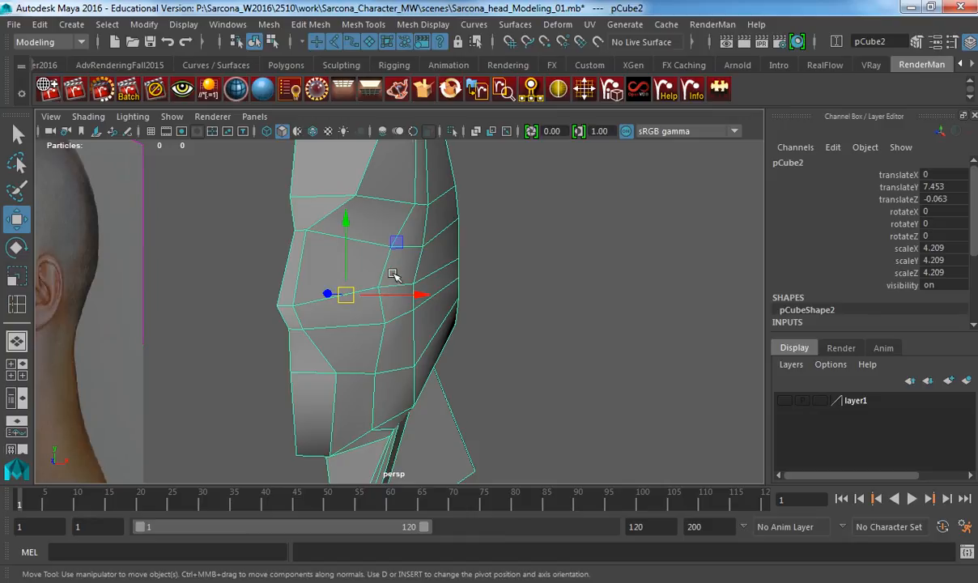
alt+drag(393, 276, 404, 222)
key(F9)
click(381, 278)
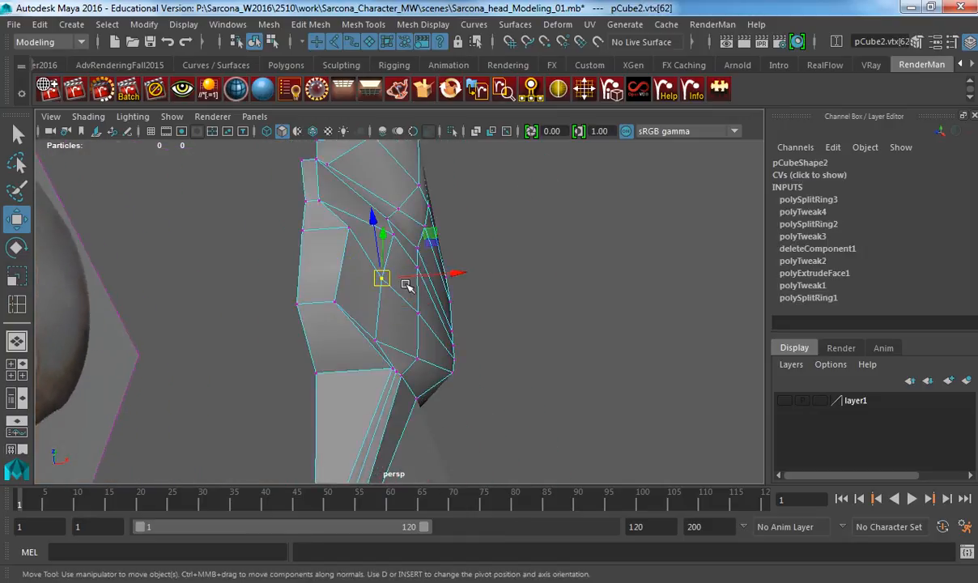
click(376, 339)
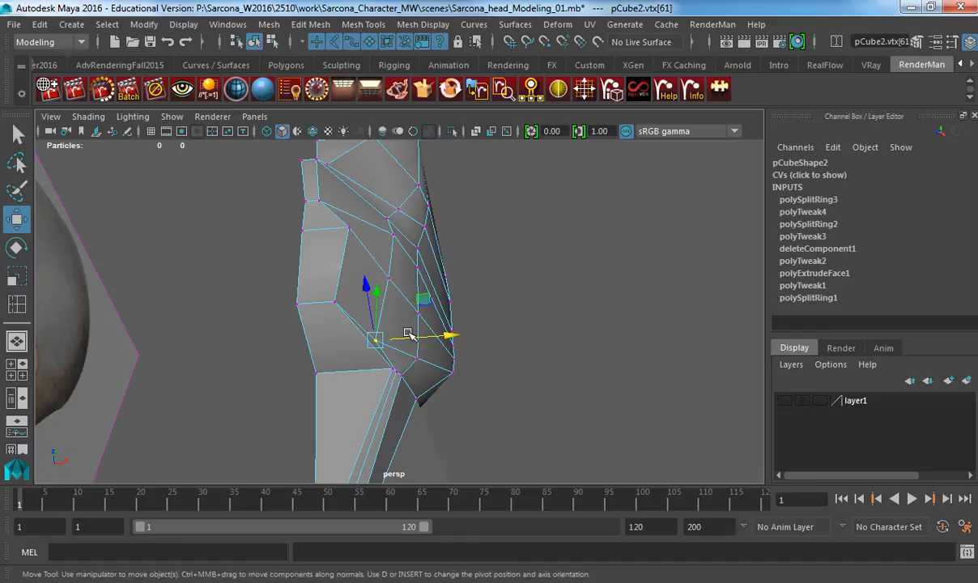
- Spread the vertices under the chin and jaw along X so their edges are more evenly spaced
alt+drag(409, 335, 379, 342)
click(391, 327)
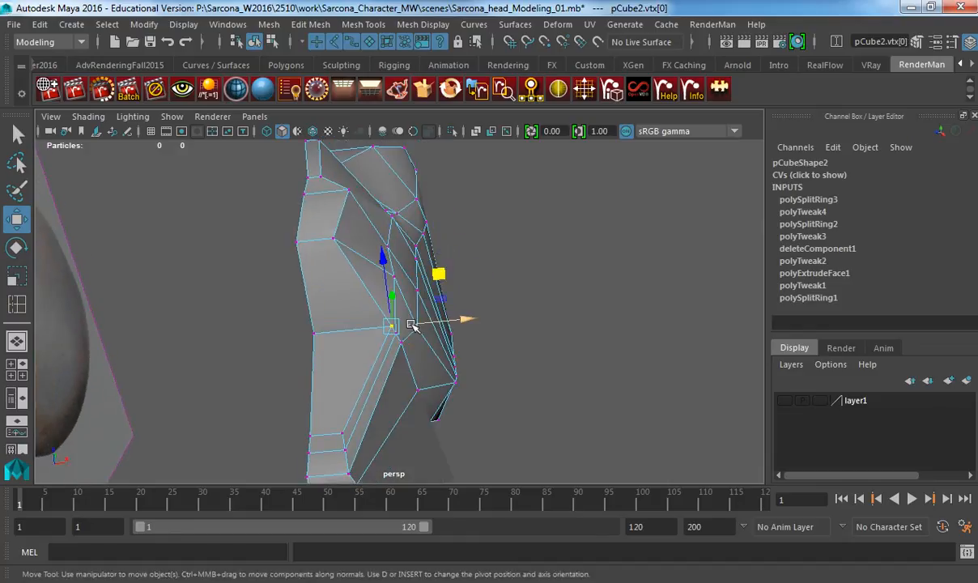
drag(433, 323, 405, 332)
click(393, 331)
click(403, 343)
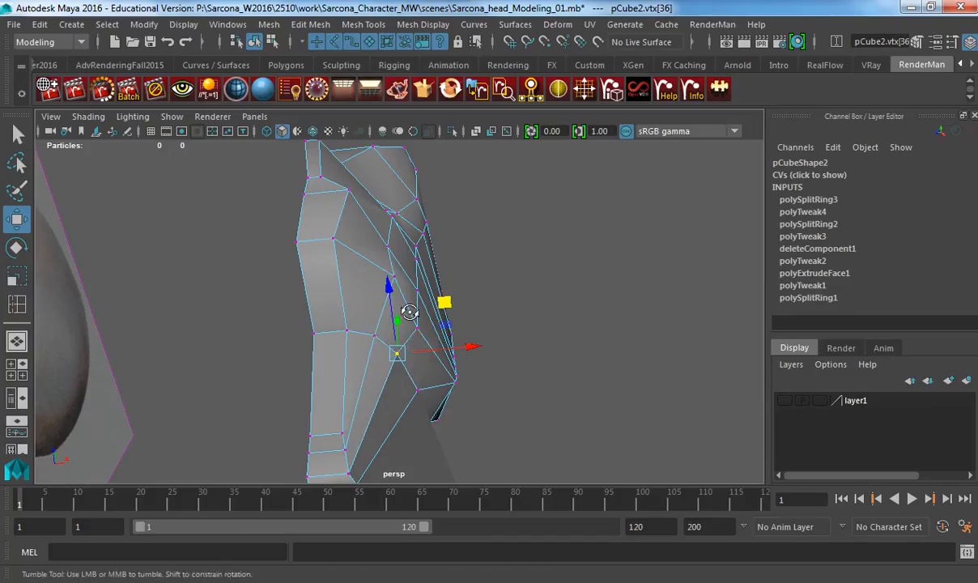
- Adjust the cheek vertices sideways to even out the vertical edge flow, and return the half head to object mode
alt+drag(441, 304, 414, 379)
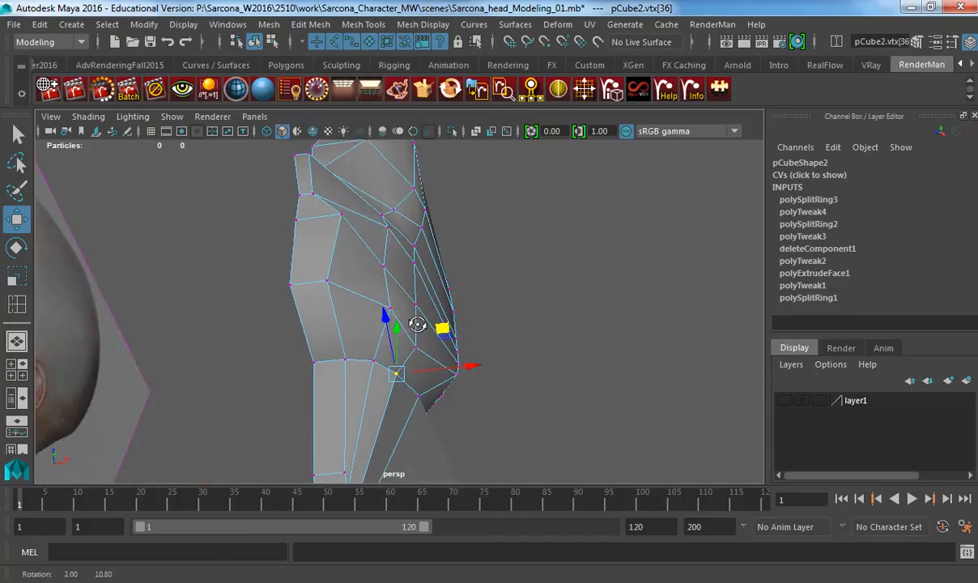
click(384, 269)
alt+drag(386, 268, 406, 280)
click(371, 264)
click(371, 273)
click(443, 301)
right_drag(369, 280, 420, 247)
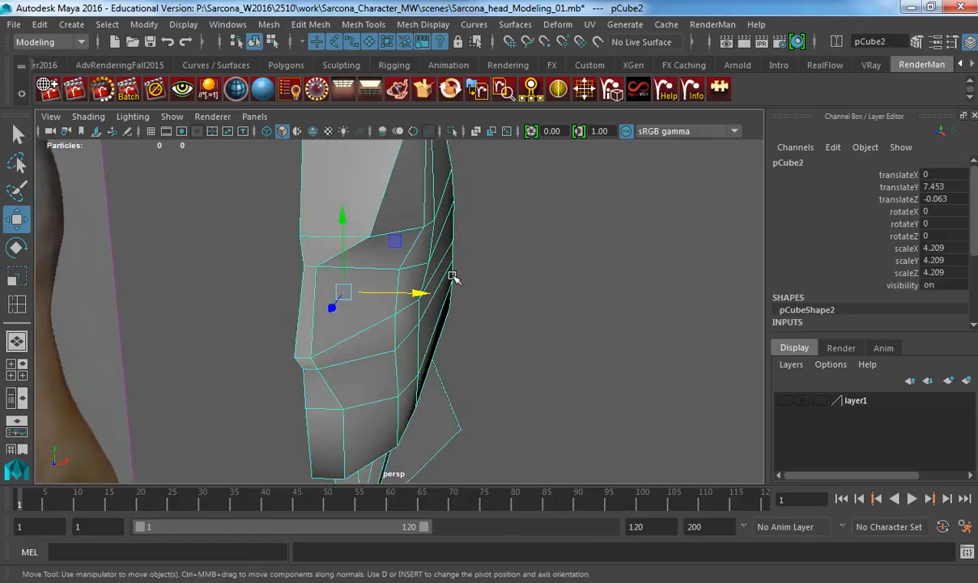
- Duplicate the reshaped half head, place the copy in a second new display layer, hide it and reselect the original
alt+drag(454, 277, 371, 284)
alt+right_drag(417, 279, 327, 255)
alt+middle_drag(327, 255, 377, 324)
alt+drag(377, 328, 454, 317)
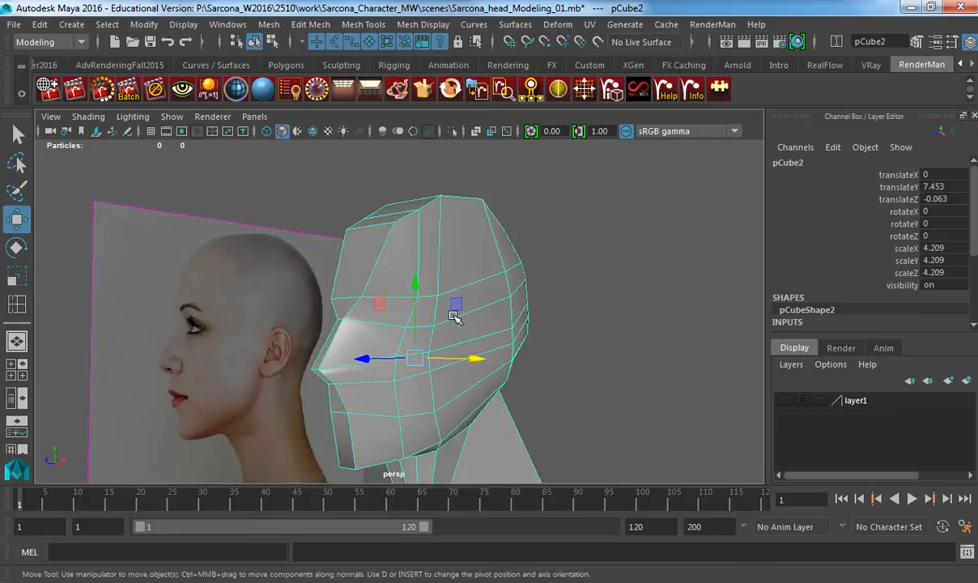
key(ctrl+d)
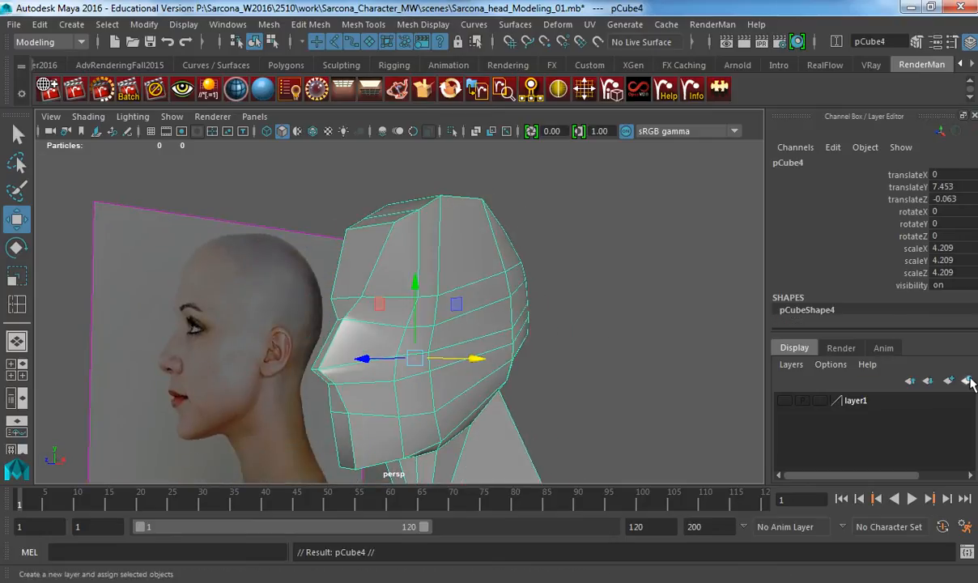
click(967, 380)
click(786, 401)
click(409, 274)
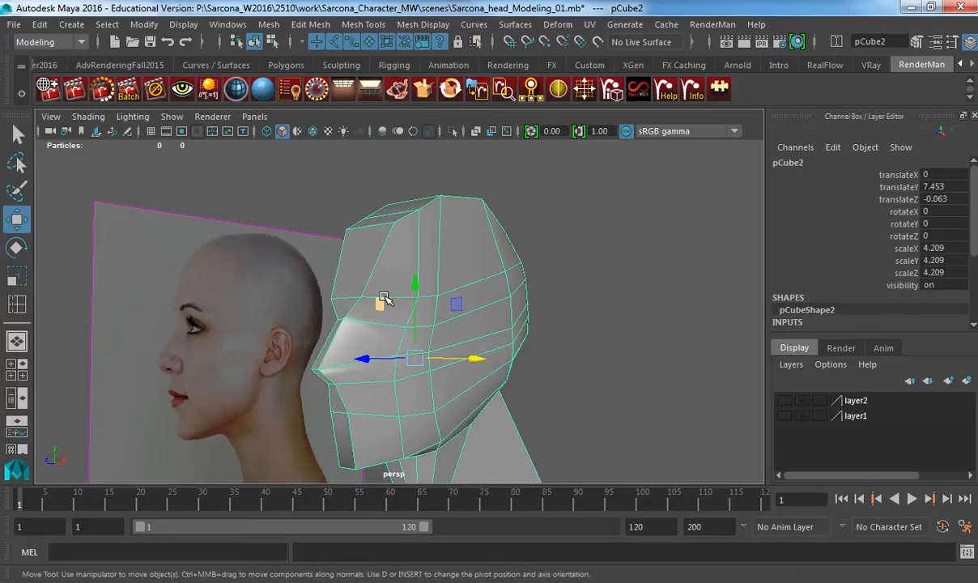
- Move the half head's pivot along X onto its open centre edge in the front view
mouse_move(361, 283)
alt+mouse_down()
mouse_move(334, 276)
mouse_move(368, 276)
alt+mouse_up()
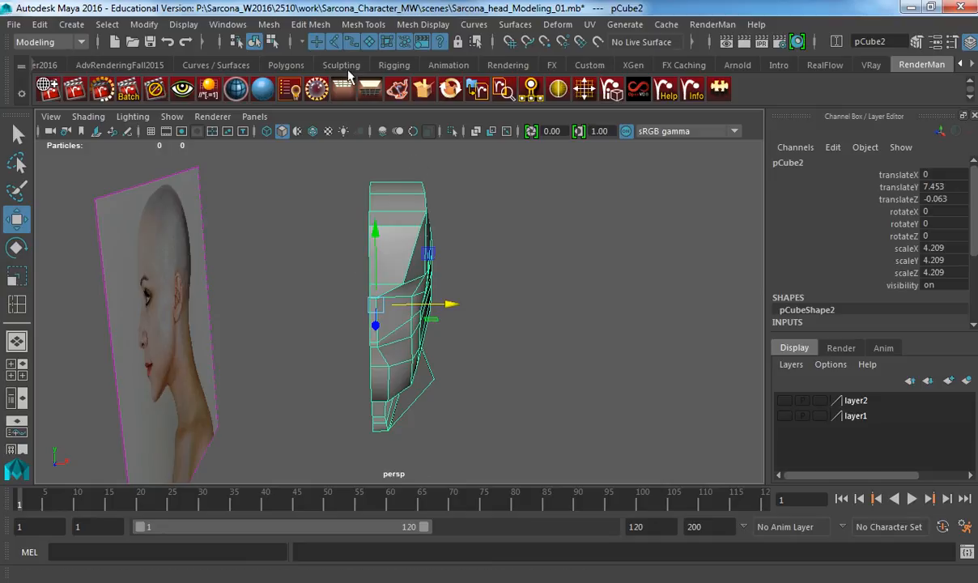
key(space)
drag(377, 183, 379, 219)
alt+middle_drag(411, 231, 391, 443)
alt+right_drag(352, 304, 566, 316)
alt+middle_drag(449, 315, 458, 268)
alt+right_drag(458, 268, 823, 289)
alt+middle_drag(385, 282, 426, 321)
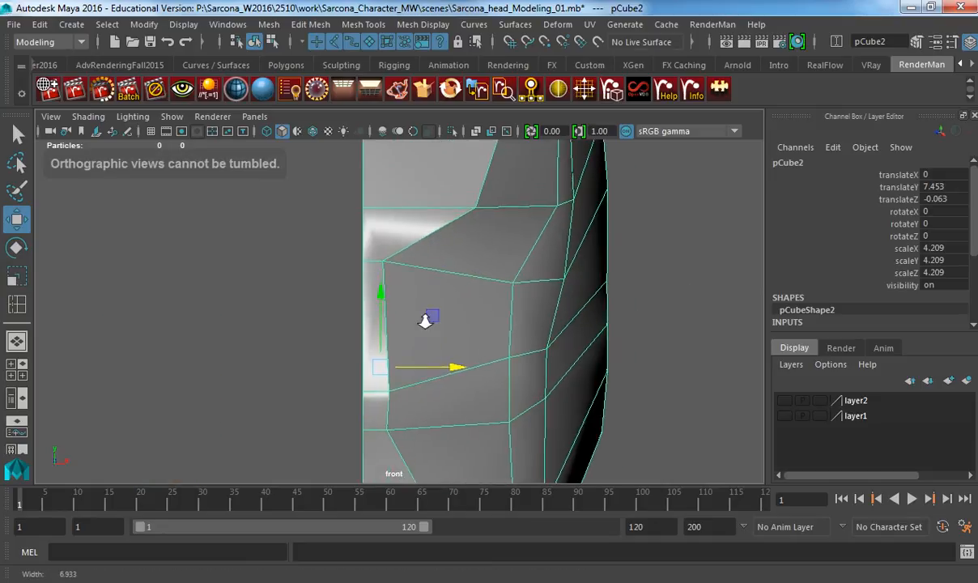
alt+right_drag(426, 322, 494, 334)
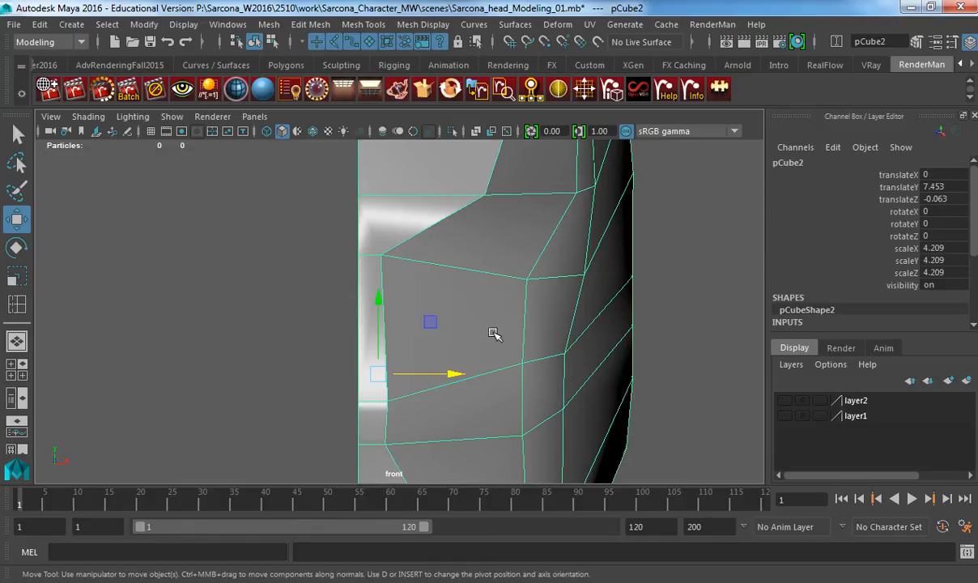
key(d)
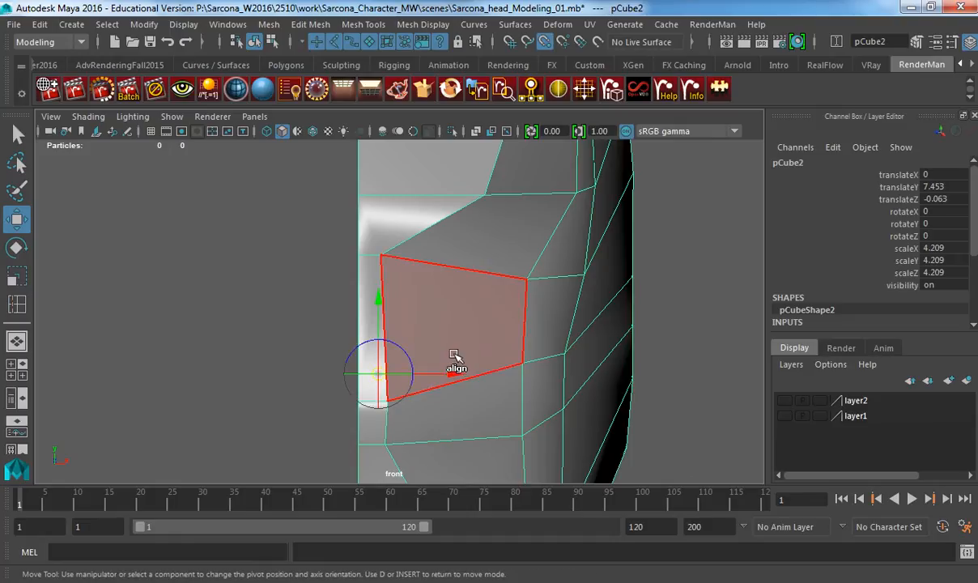
drag(453, 373, 338, 374)
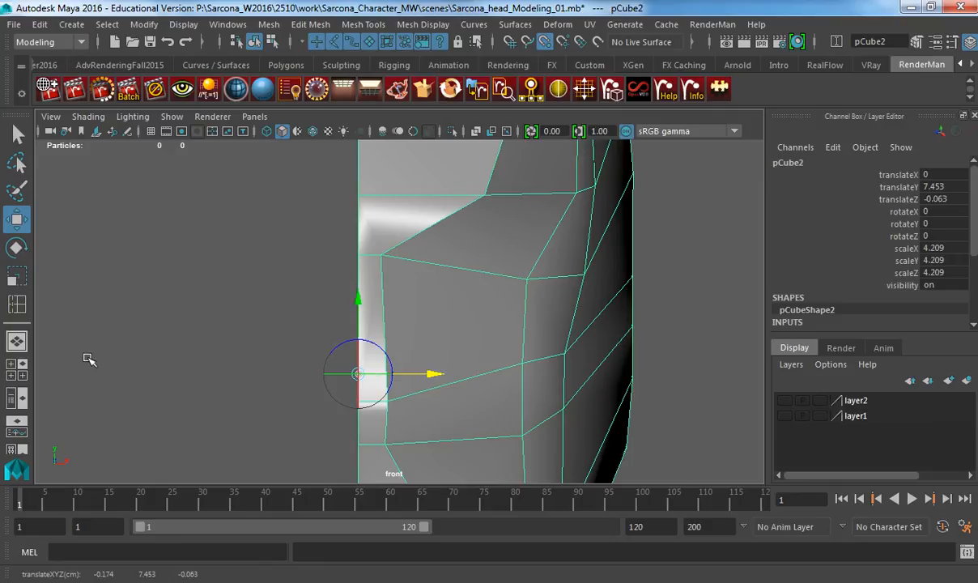
key(d)
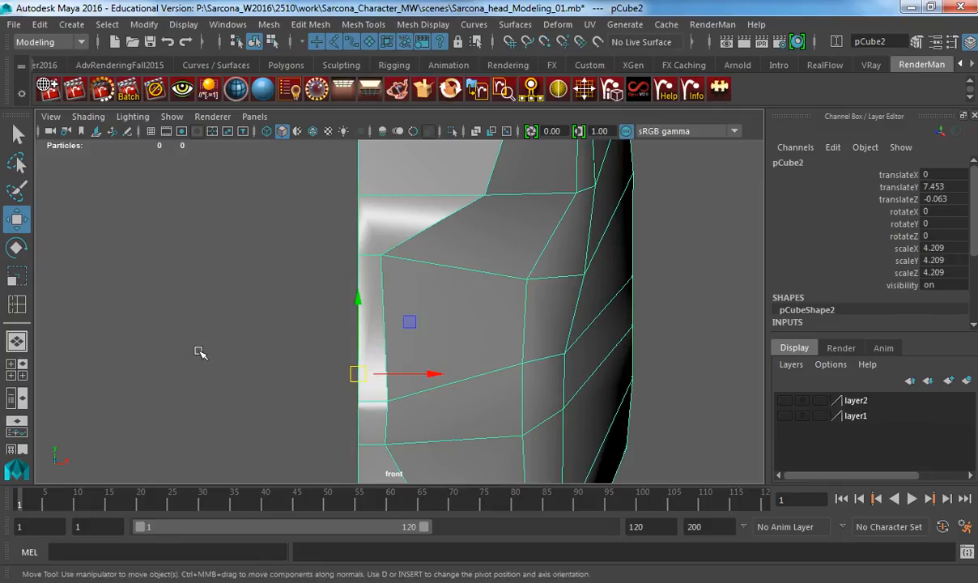
- Mirror the half head across X into a full head, merging it with the original and merging the vertices
click(270, 25)
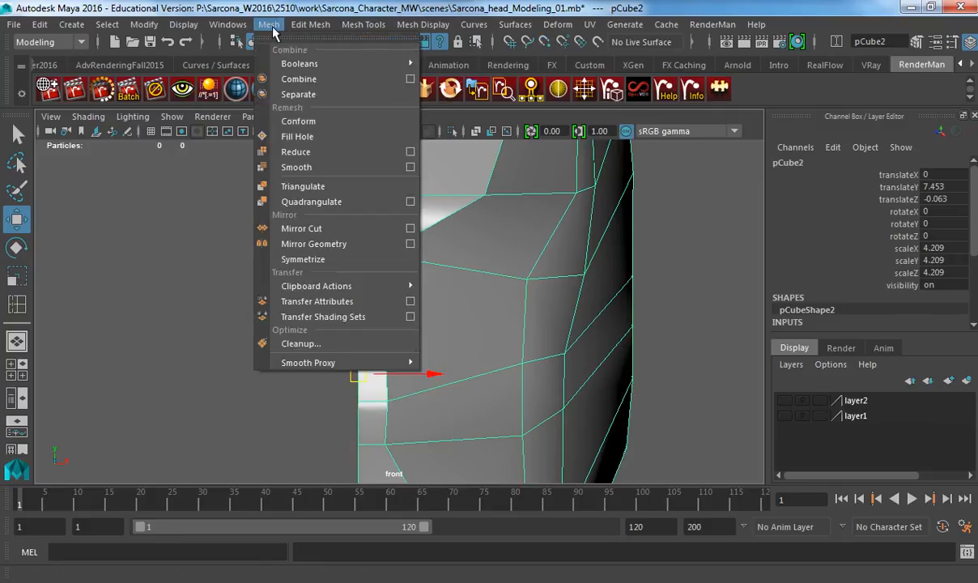
click(411, 243)
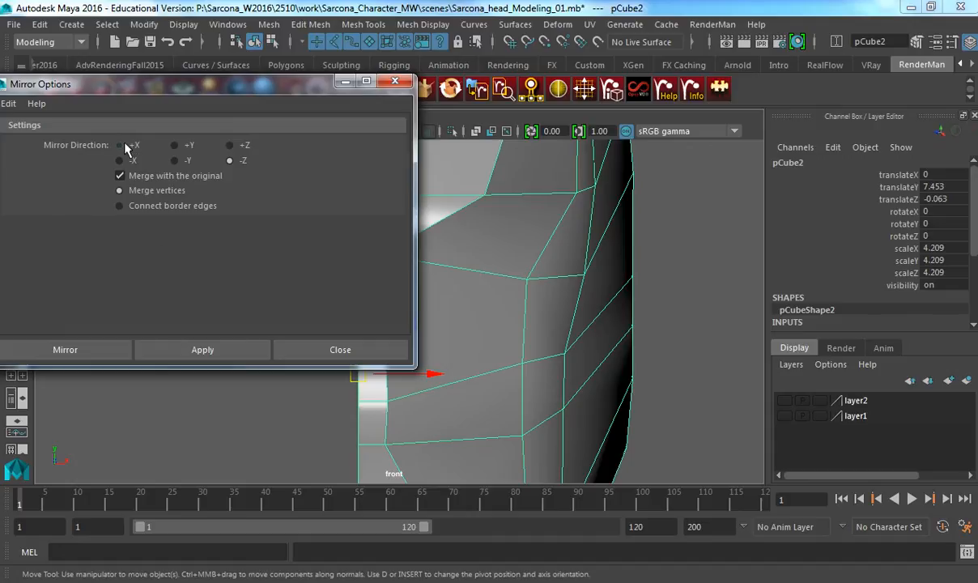
click(79, 357)
- Examine the mirrored head in perspective with the smooth preview, comparing it with the unsmoothed cage
key(space)
drag(397, 297, 427, 236)
click(432, 264)
key(3)
click(486, 264)
alt+drag(478, 266, 461, 277)
scroll(398, 288, up, 5)
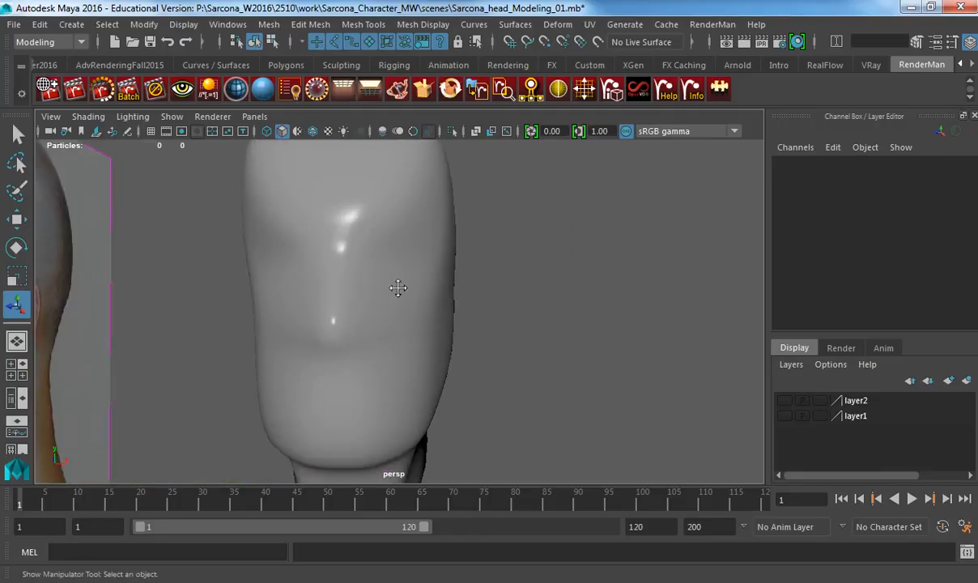
alt+drag(398, 287, 470, 267)
click(510, 283)
alt+drag(520, 288, 478, 321)
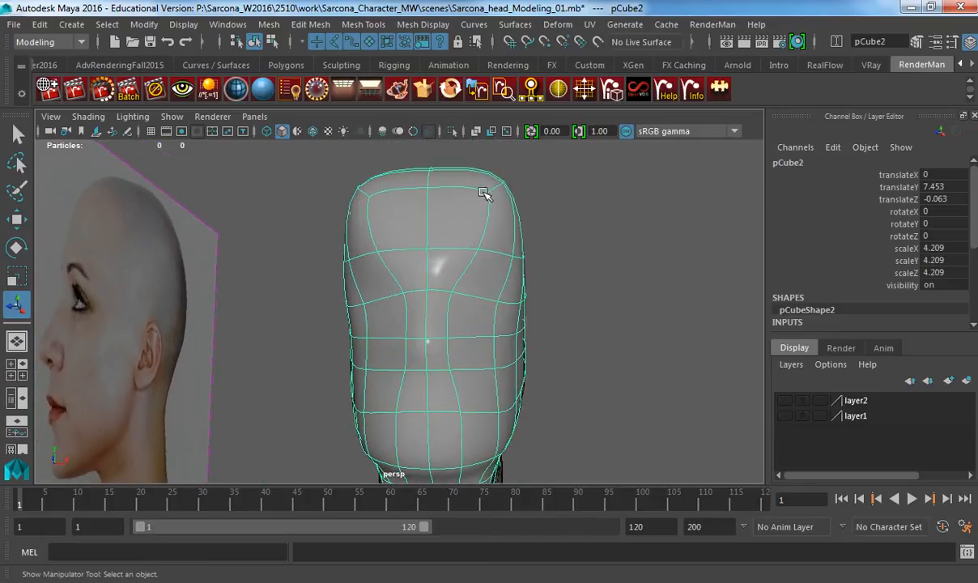
key(1)
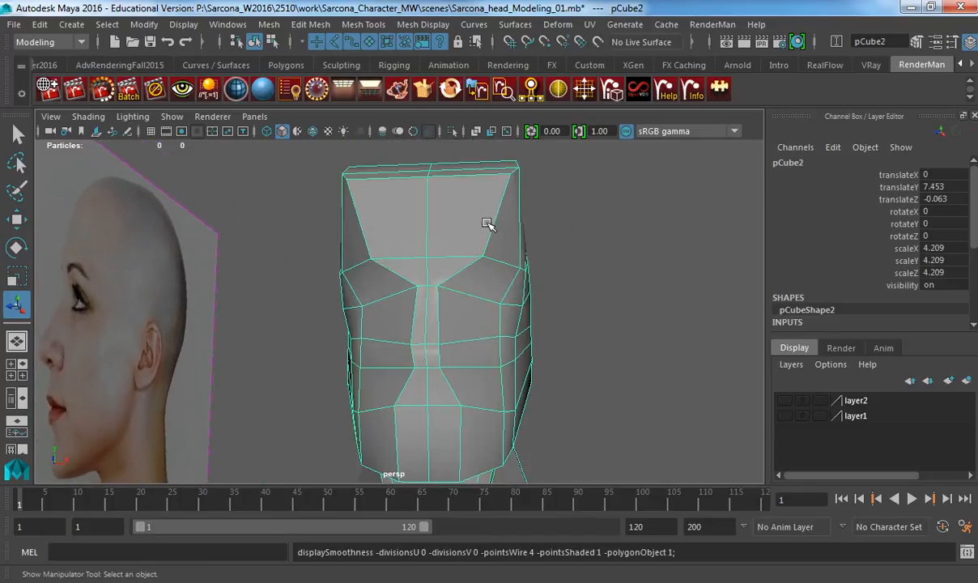
key(3)
- Try to spread the two vertices beside the nose bridge apart along X, and undo the change
key(F9)
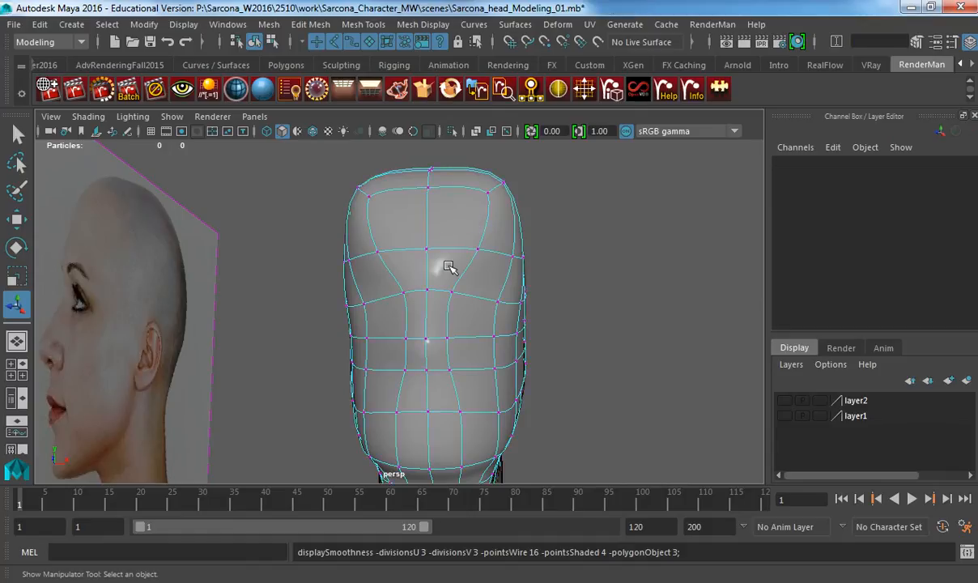
click(426, 286)
key(r)
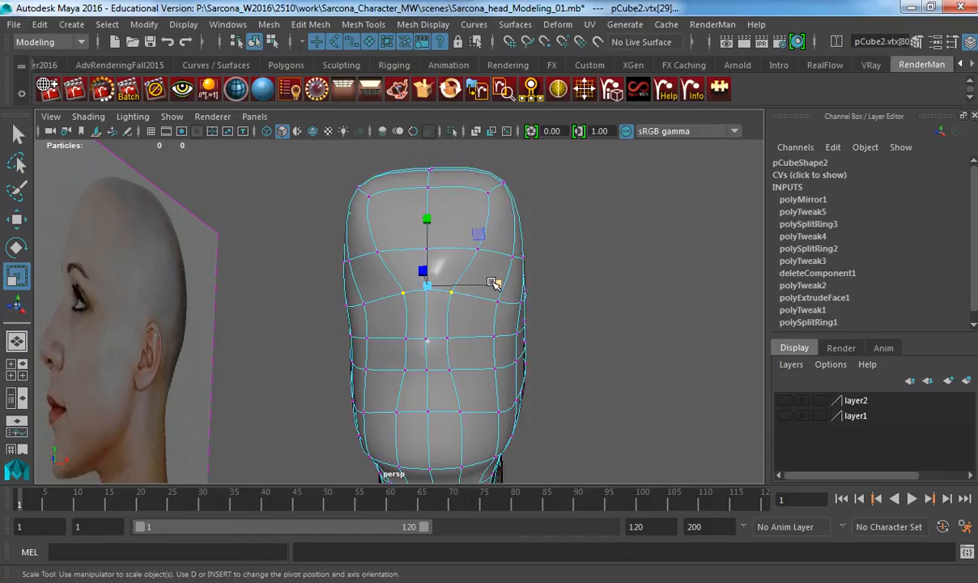
drag(493, 282, 564, 281)
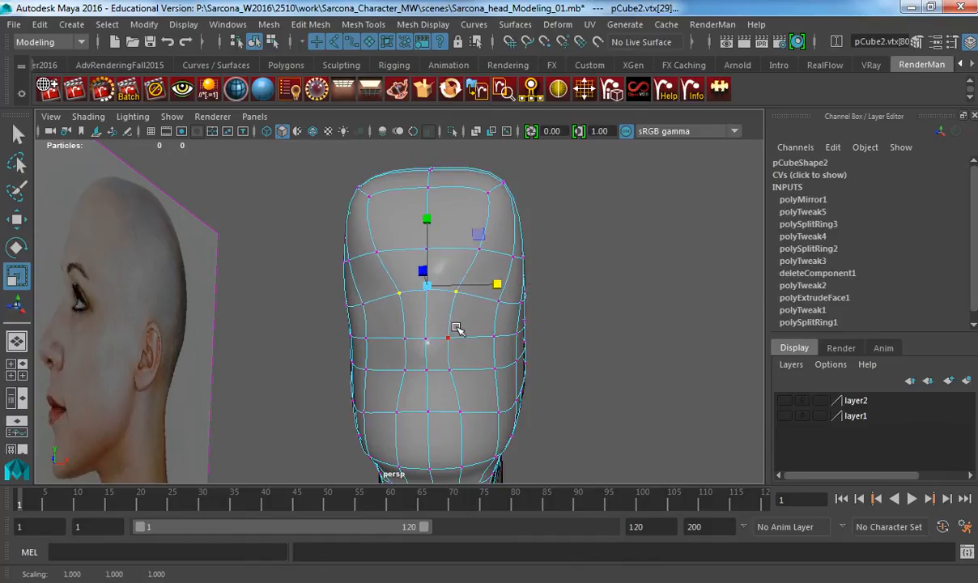
key(ctrl+z)
- Return to the unsmoothed cage and scale the two outer brow vertices slightly closer together along X
key(1)
click(482, 256)
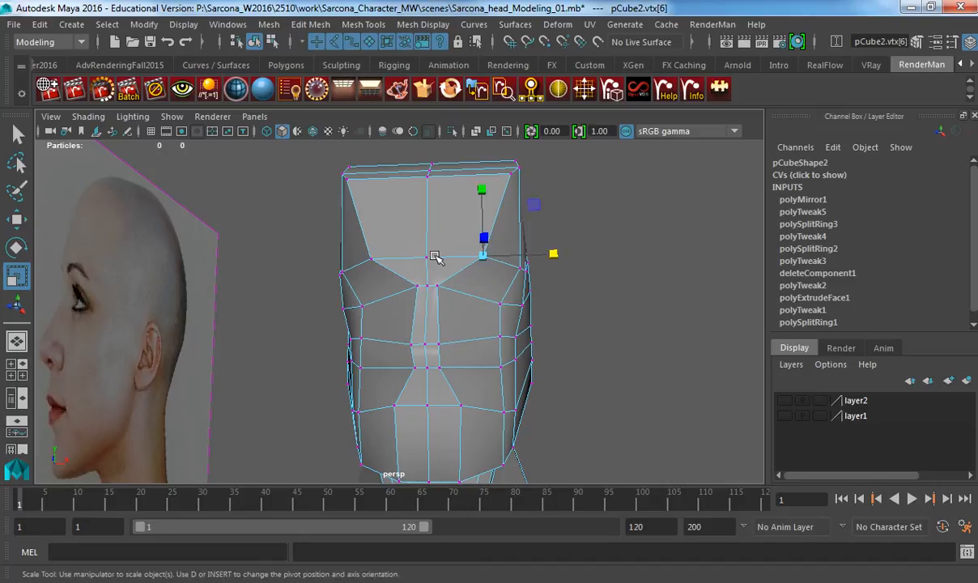
middle_drag(446, 278, 486, 280)
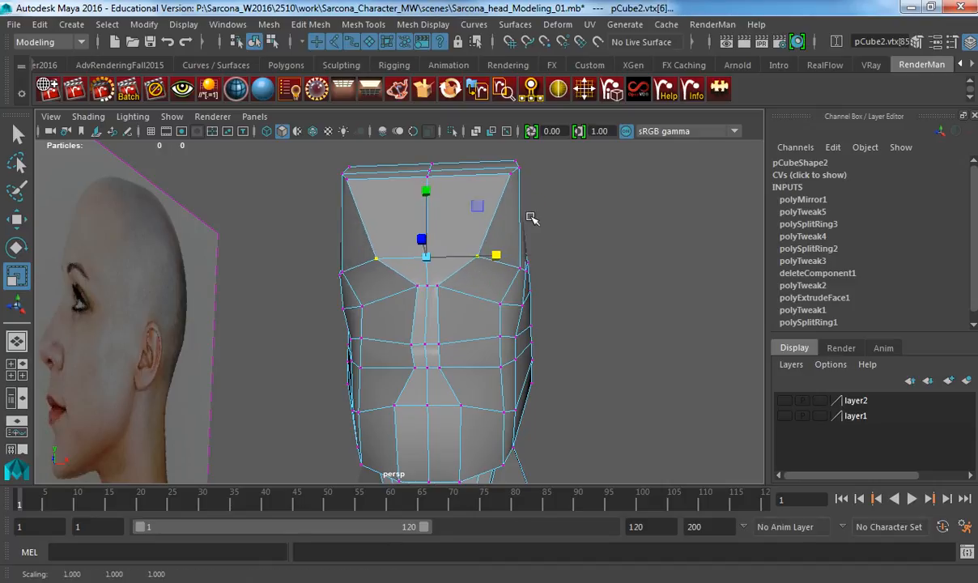
- Select the side vertices along the top of the head in wireframe and scale them inward along X
alt+drag(530, 217, 552, 205)
key(4)
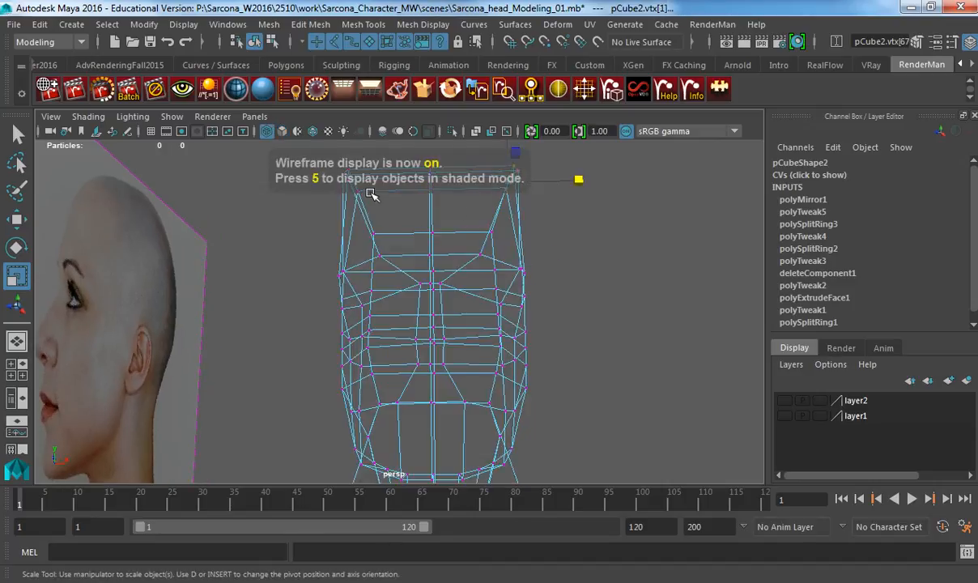
alt+drag(389, 188, 408, 273)
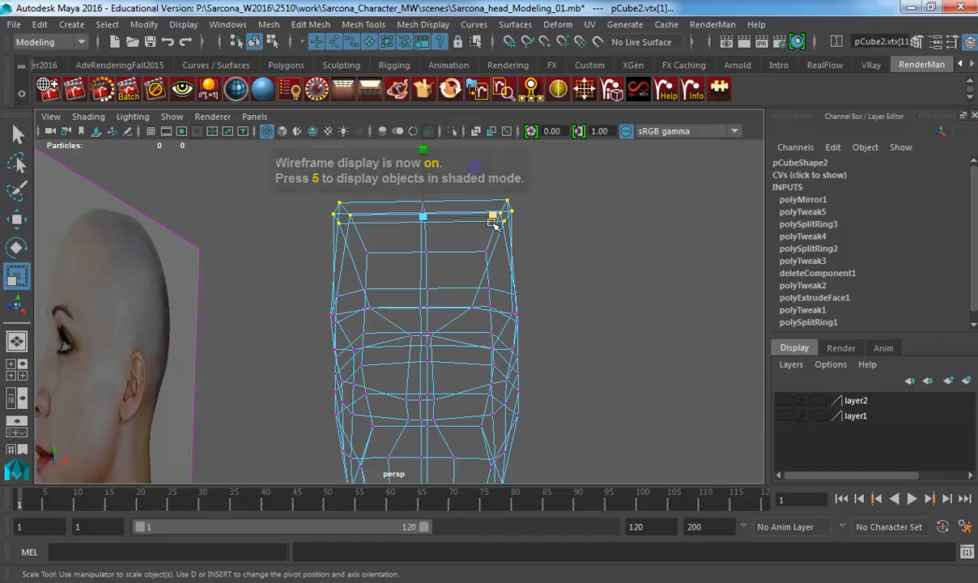
mouse_move(493, 220)
mouse_down()
mouse_move(449, 216)
mouse_move(376, 249)
mouse_move(406, 241)
mouse_move(349, 289)
mouse_move(346, 229)
mouse_up()
- Lower the side vertices along the top of the head to round the crown, checking them against the side reference
key(5)
key(w)
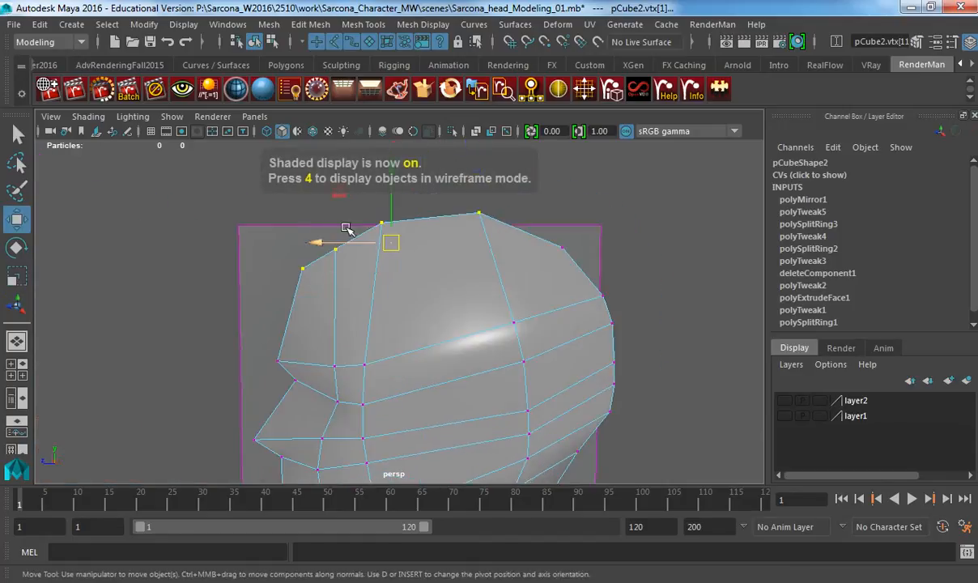
drag(338, 195, 344, 211)
alt+drag(404, 218, 460, 238)
key(space)
key(4)
alt+middle_drag(470, 204, 384, 346)
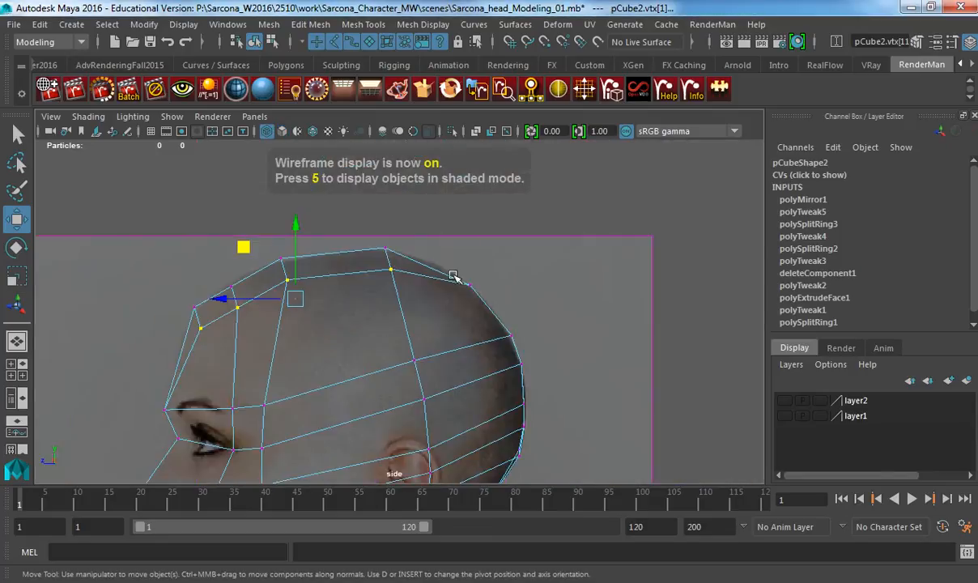
key(space)
drag(466, 292, 444, 309)
key(5)
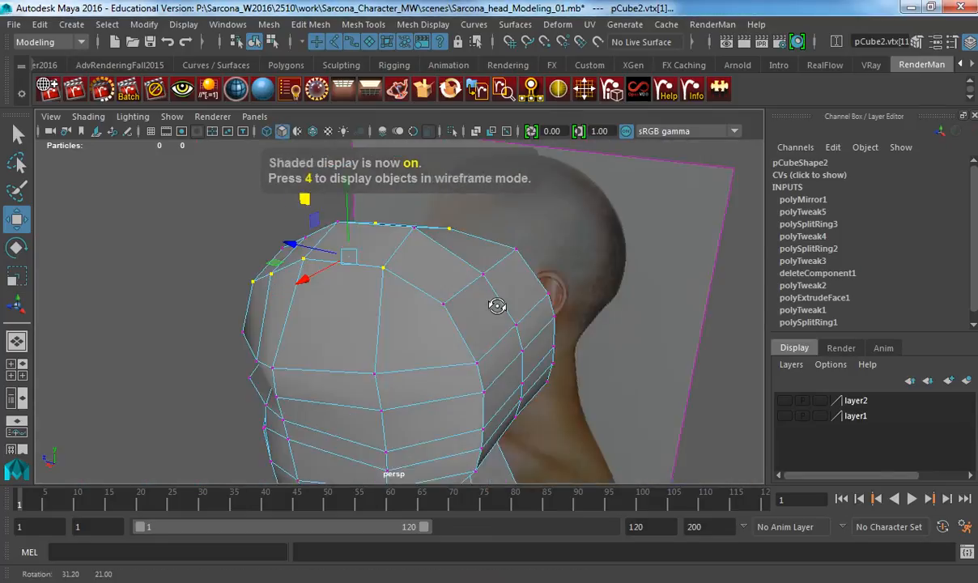
- Move the two side vertices on the upper back of the skull inward in the side view
click(443, 307)
shift+click(516, 252)
key(space)
drag(508, 271, 546, 277)
drag(468, 286, 486, 268)
key(space)
alt+drag(517, 305, 416, 271)
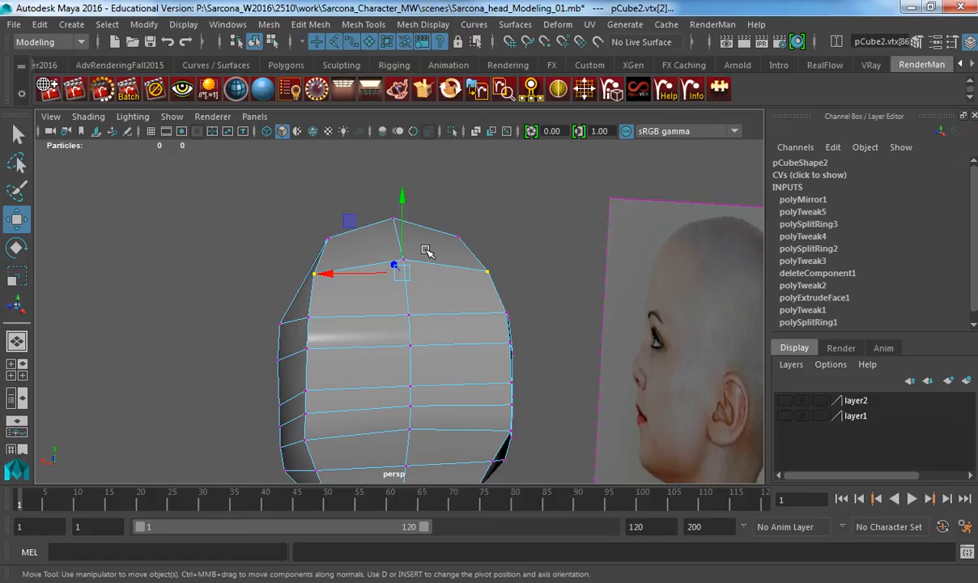
alt+drag(403, 276, 448, 326)
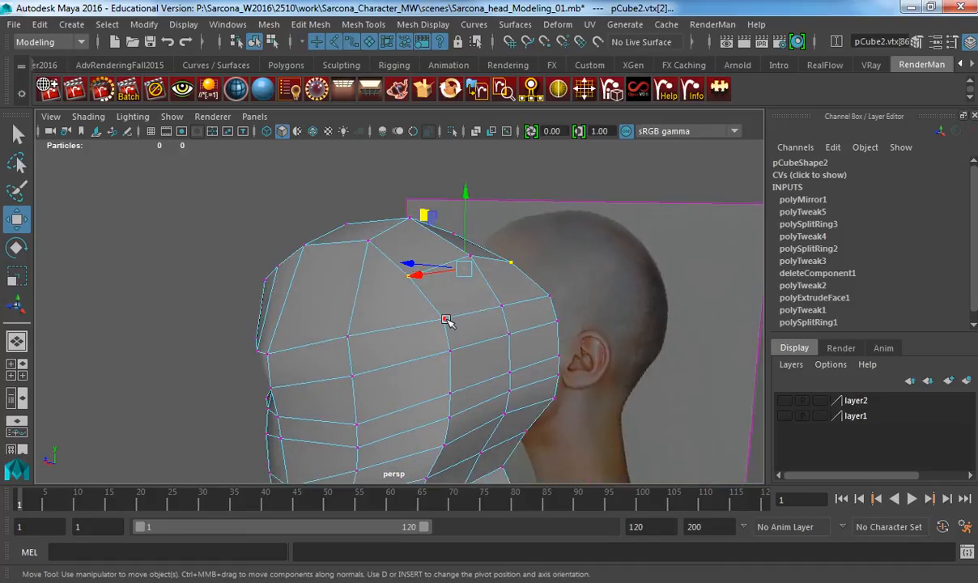
- Select the vertical side edges on both sides of the back of the head and move them forward along Z
click(446, 320)
right_drag(452, 326, 453, 303)
alt+drag(461, 346, 451, 327)
click(443, 294)
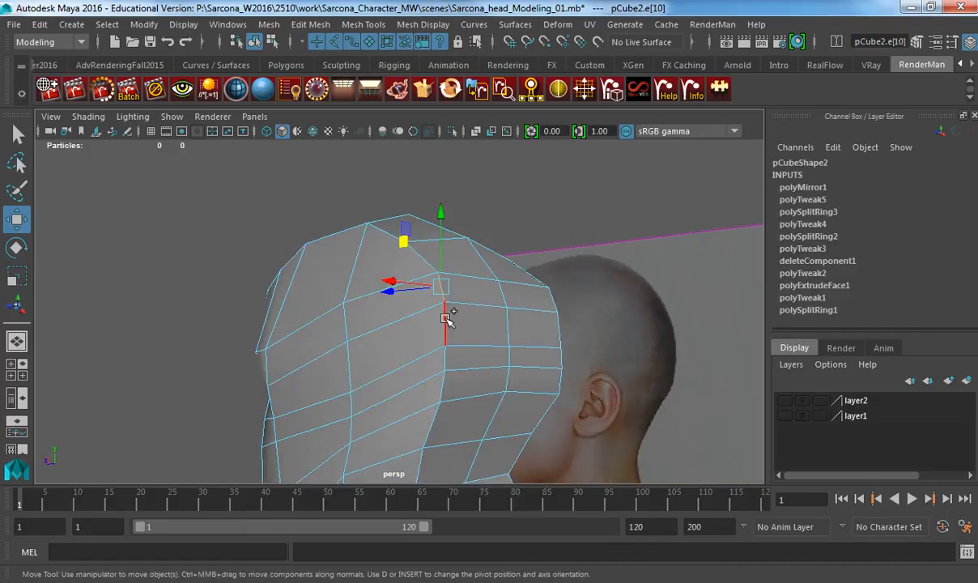
click(446, 356)
click(530, 309)
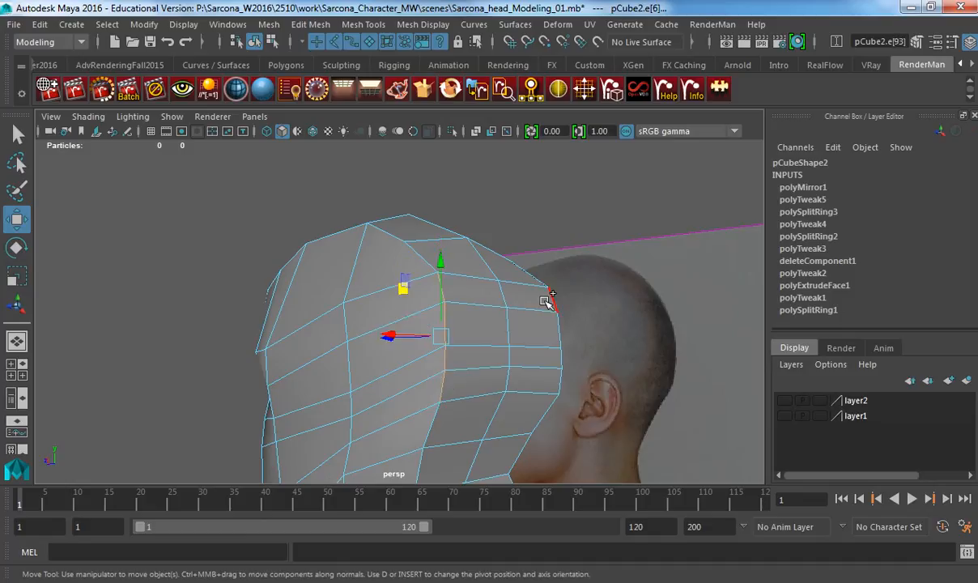
click(556, 328)
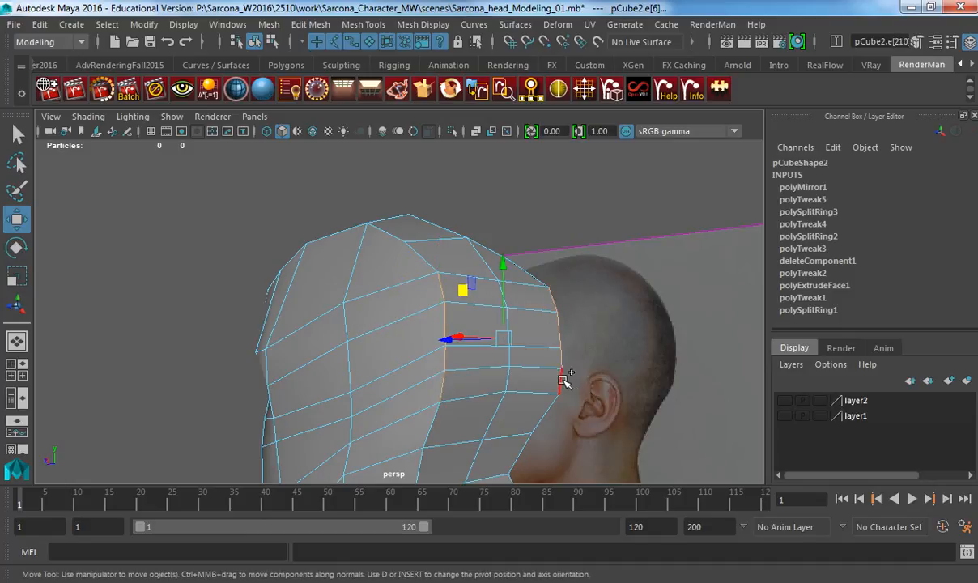
key(space)
drag(541, 348, 566, 331)
alt+middle_drag(550, 360, 544, 288)
drag(520, 330, 504, 331)
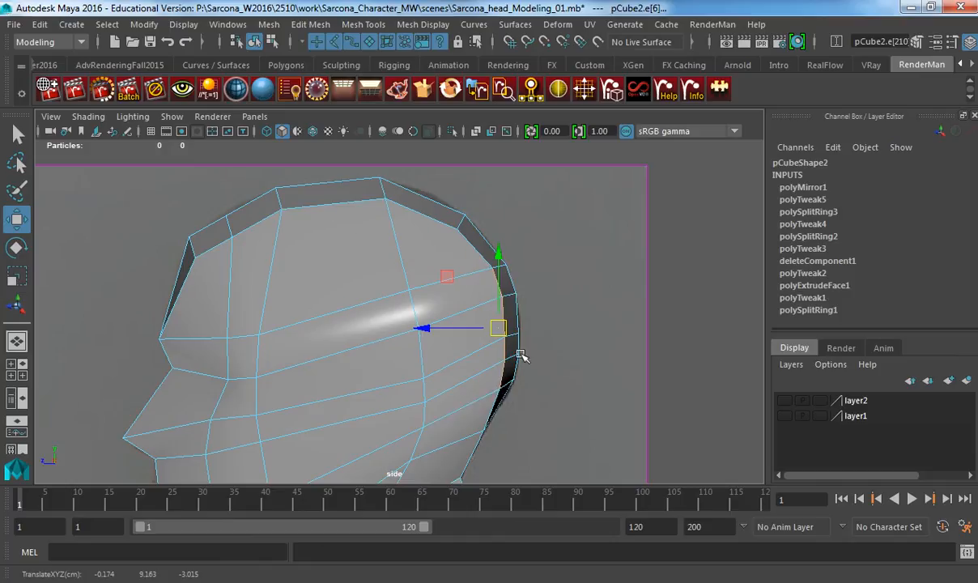
- Select the lower side edges above the nape on both sides and move them forward in the side view
alt+middle_drag(513, 367, 508, 299)
key(space)
drag(509, 300, 484, 332)
alt+middle_drag(409, 380, 408, 295)
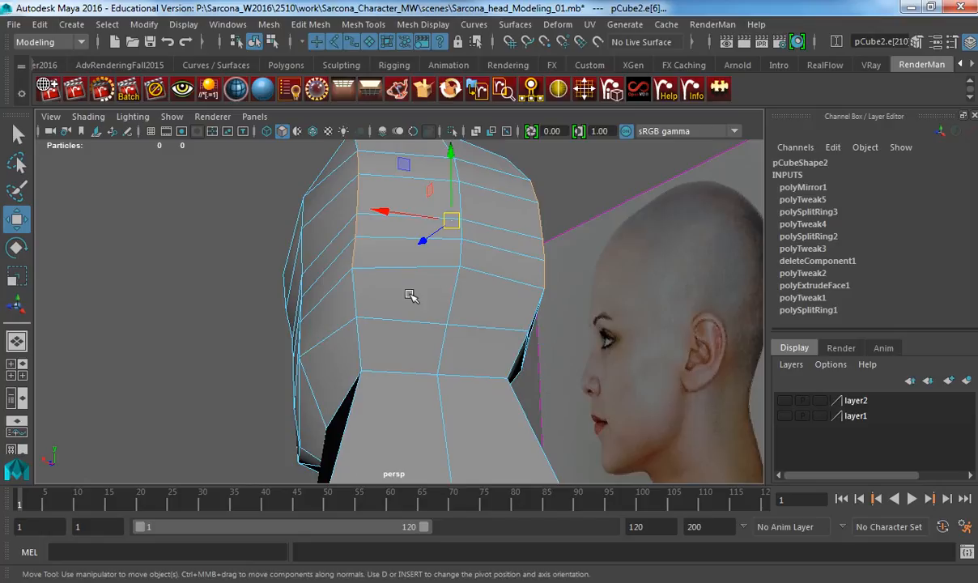
click(359, 298)
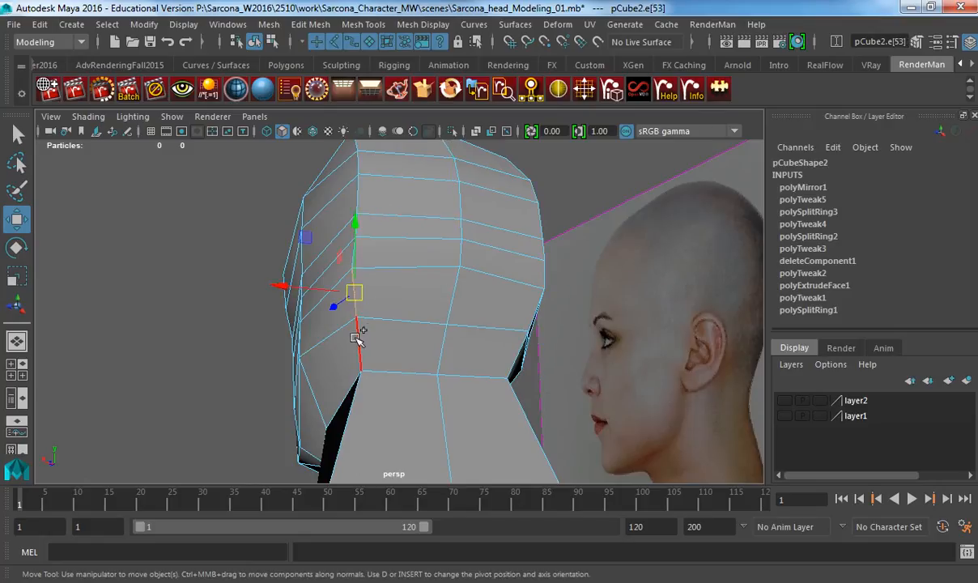
shift+click(533, 319)
shift+click(516, 354)
alt+drag(516, 354, 557, 357)
key(space)
drag(557, 356, 577, 361)
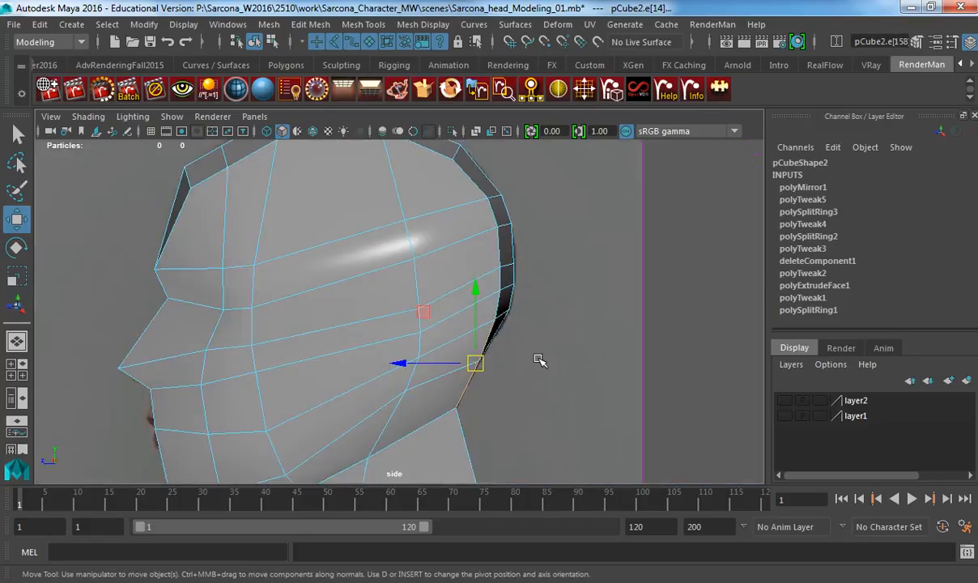
middle_drag(540, 361, 501, 379)
- Return the head to object mode, examine its rounded shape with the smooth preview, and restore the unsmoothed display
key(space)
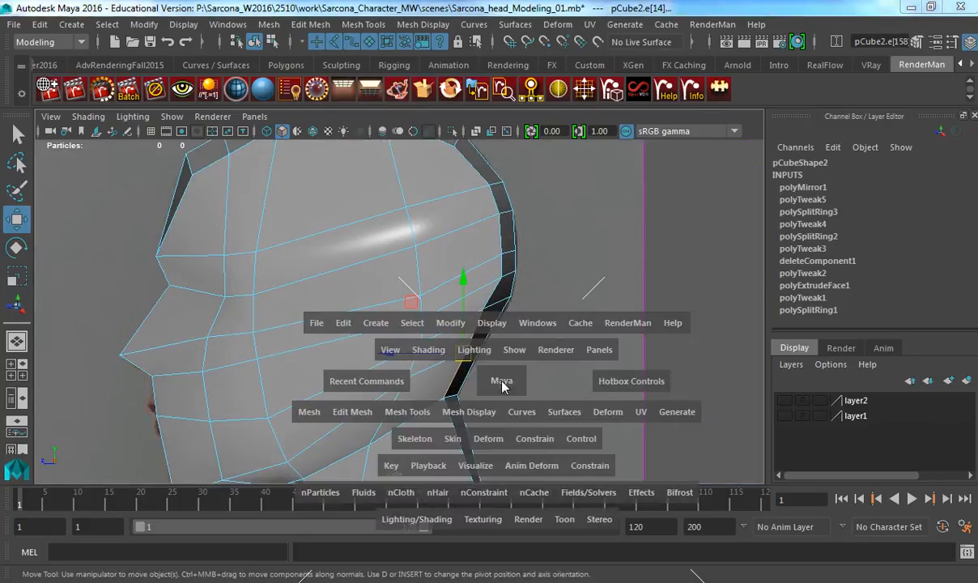
drag(502, 383, 507, 341)
key(5)
right_drag(421, 276, 434, 259)
key(3)
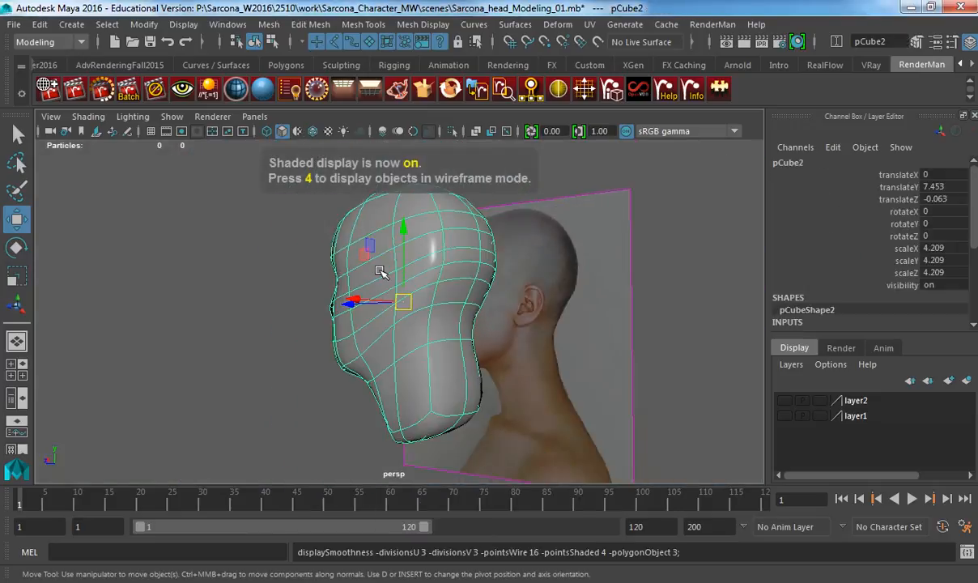
click(277, 257)
alt+drag(277, 257, 381, 251)
click(384, 277)
key(1)
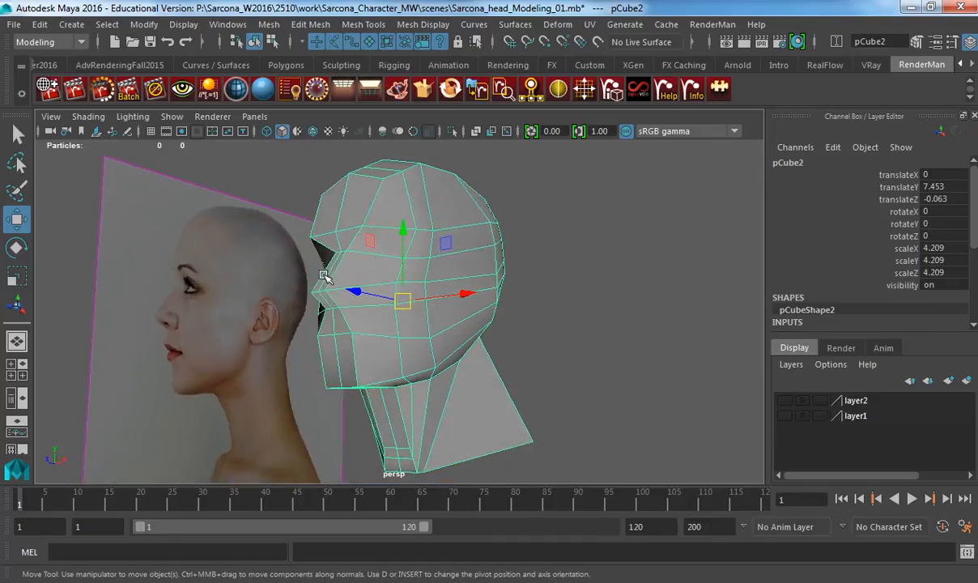
- Create a polygon sphere to serve as the eyeball
alt+middle_drag(324, 277, 400, 291)
scroll(399, 291, up, 3)
mouse_move(402, 289)
alt+mouse_down()
mouse_move(417, 277)
mouse_move(411, 283)
alt+mouse_up()
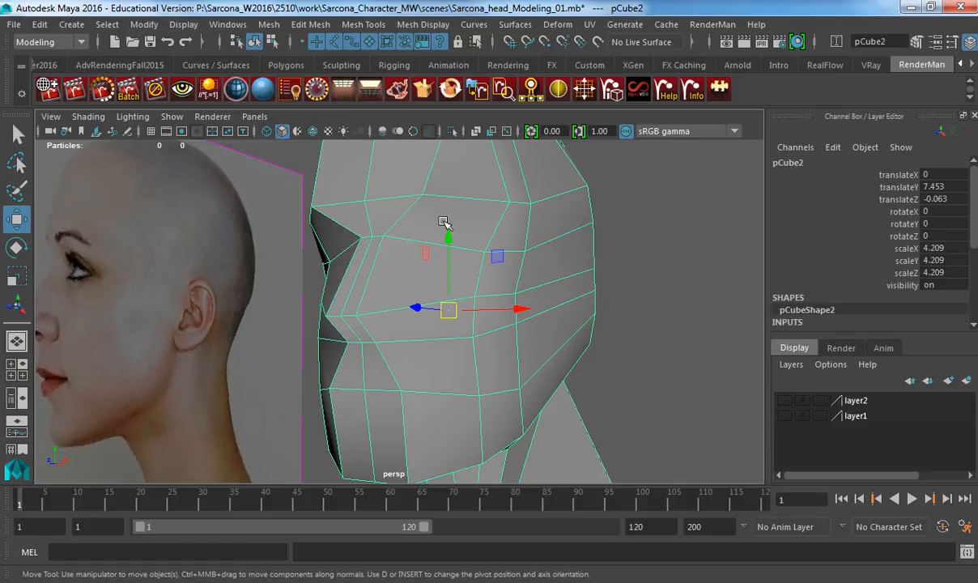
click(71, 25)
mouse_move(146, 81)
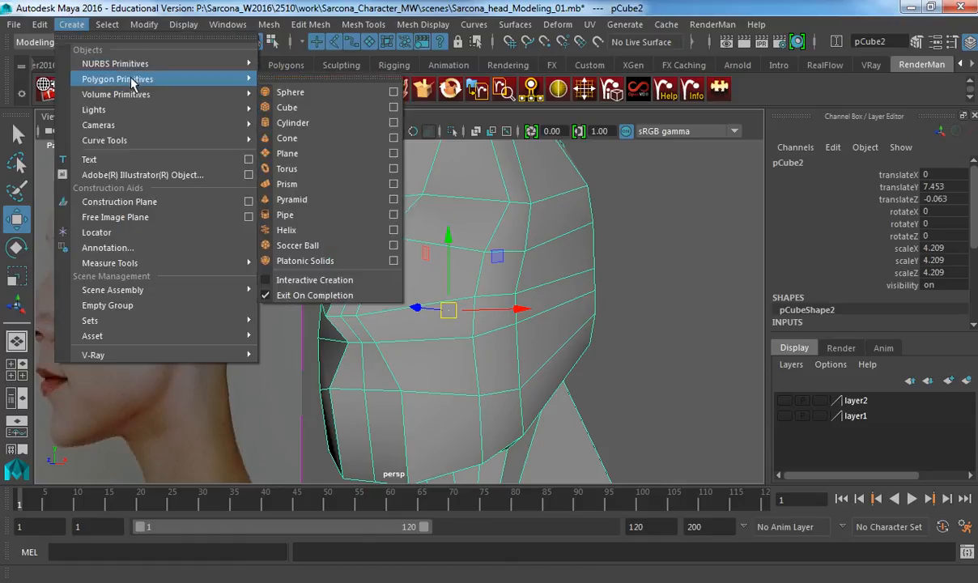
click(347, 91)
alt+right_drag(548, 339, 423, 322)
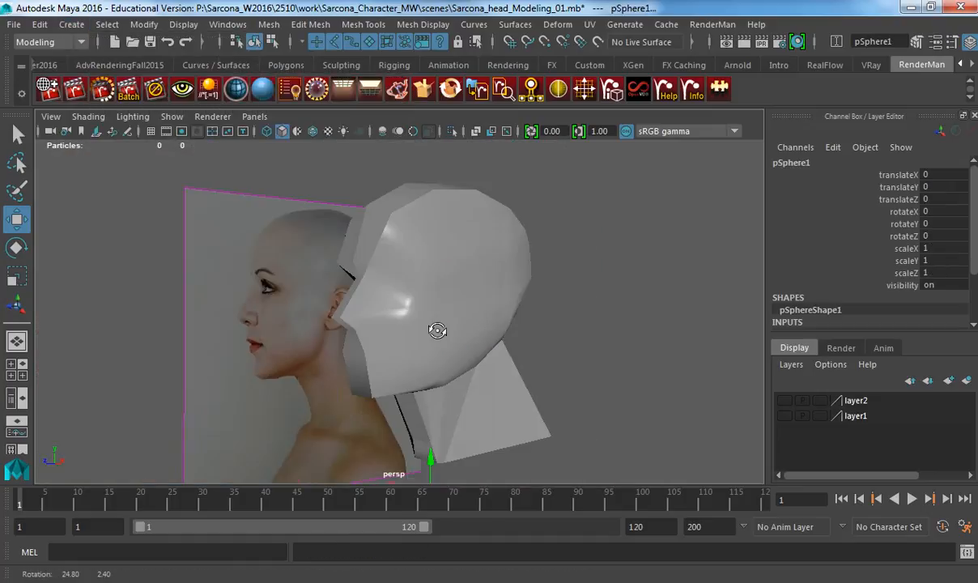
alt+drag(437, 330, 443, 341)
alt+right_drag(443, 341, 353, 330)
- Move the sphere up and forward onto the eye of the side reference, at about Y 8.454 and Z 1.613
drag(420, 400, 473, 234)
key(space)
key(4)
drag(321, 332, 231, 284)
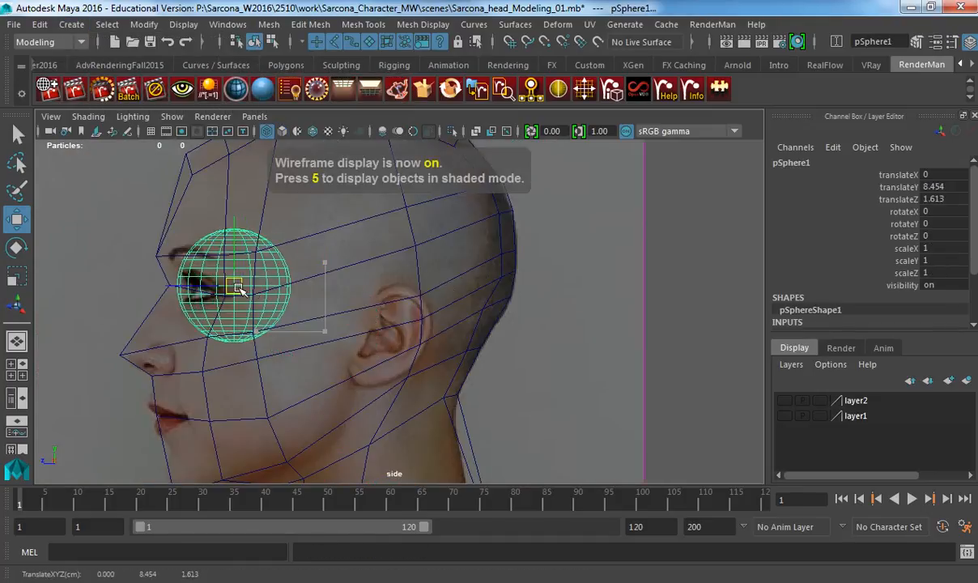
- Rotate the eyeball sphere about 93.5° around X, scale it to 0.902, and reposition it over the eye in the side view
key(e)
drag(271, 227, 169, 248)
key(w)
drag(221, 287, 237, 250)
key(r)
key(w)
- Shift the eyeball sideways in the front view to about X 0.761 and check it in shaded display
key(space)
alt+drag(381, 302, 437, 331)
key(space)
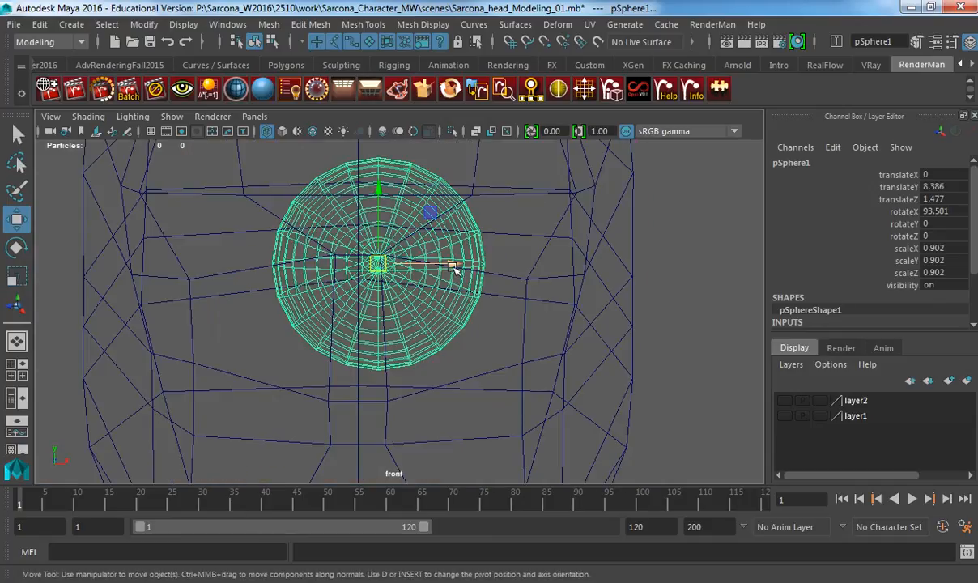
drag(455, 270, 545, 267)
key(5)
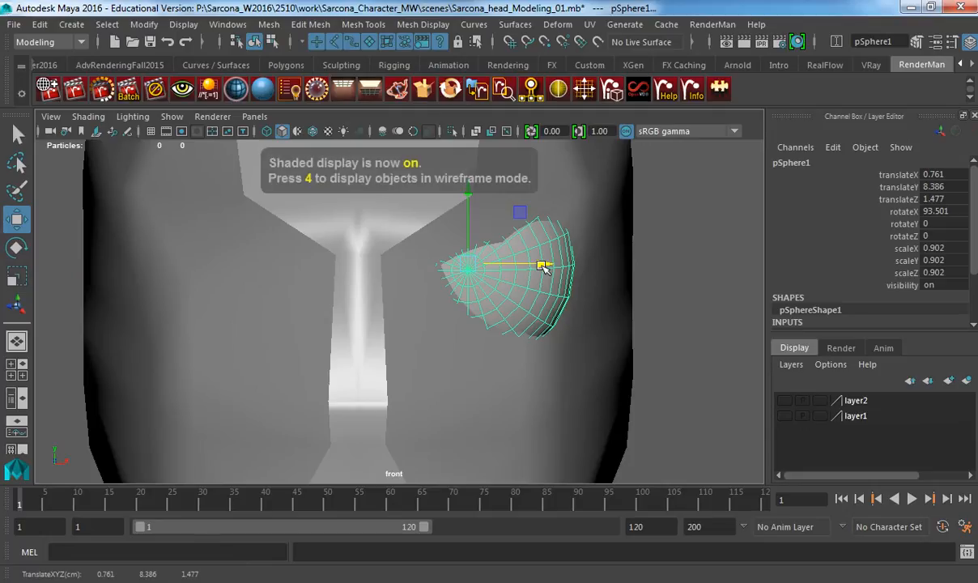
alt+middle_drag(584, 258, 584, 331)
alt+right_drag(583, 339, 570, 339)
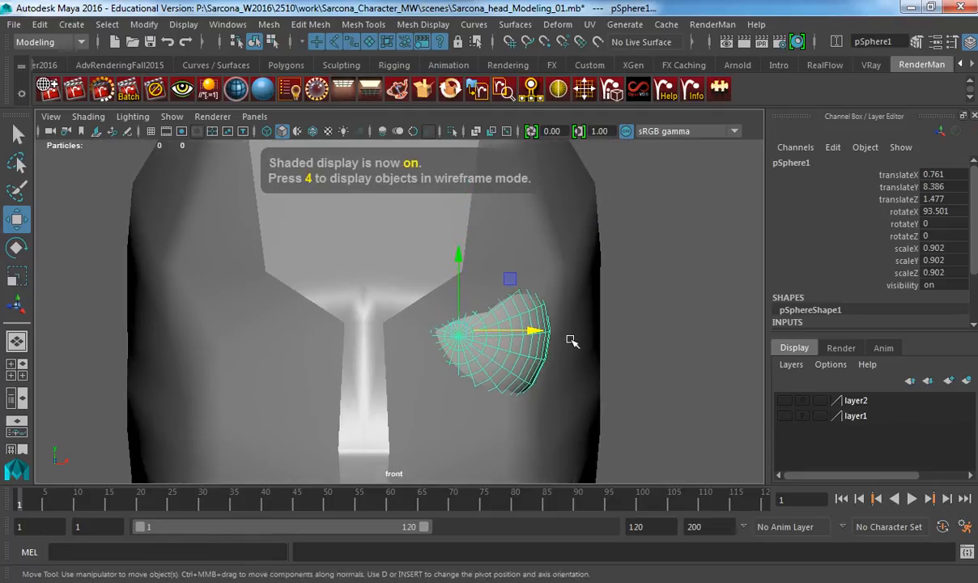
- Scale the eyeball down to 0.672 and fit it to the side reference at about Y 8.413 and Z 1.789
key(space)
mouse_move(570, 337)
mouse_down()
mouse_move(571, 311)
mouse_move(493, 338)
mouse_move(461, 336)
mouse_move(537, 334)
mouse_move(526, 334)
mouse_up()
key(r)
drag(400, 299, 437, 298)
key(space)
key(4)
key(w)
mouse_move(244, 293)
mouse_down()
mouse_move(202, 292)
mouse_move(239, 295)
mouse_move(219, 294)
mouse_move(245, 282)
mouse_move(244, 256)
mouse_up()
key(r)
key(w)
key(r)
key(w)
key(r)
key(w)
key(Return)
- Nudge the eyeball slightly outward in the front view to about X 0.791
key(space)
key(5)
key(space)
drag(338, 278, 338, 301)
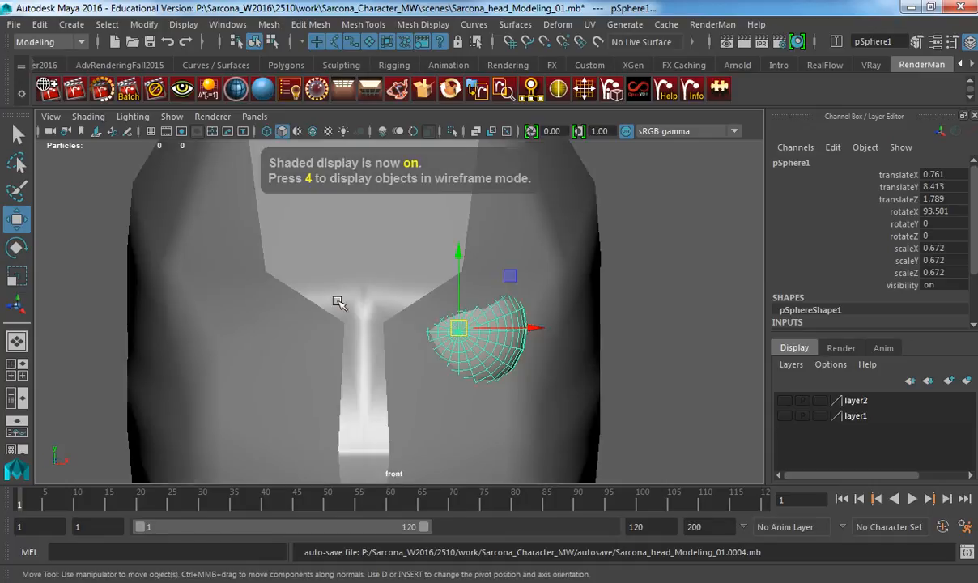
drag(522, 326, 526, 327)
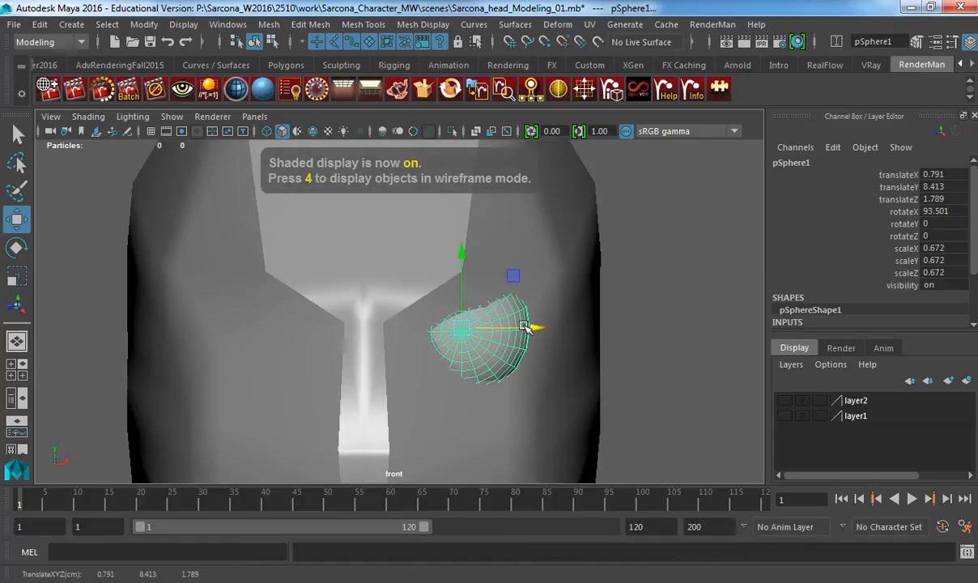
key(4)
key(5)
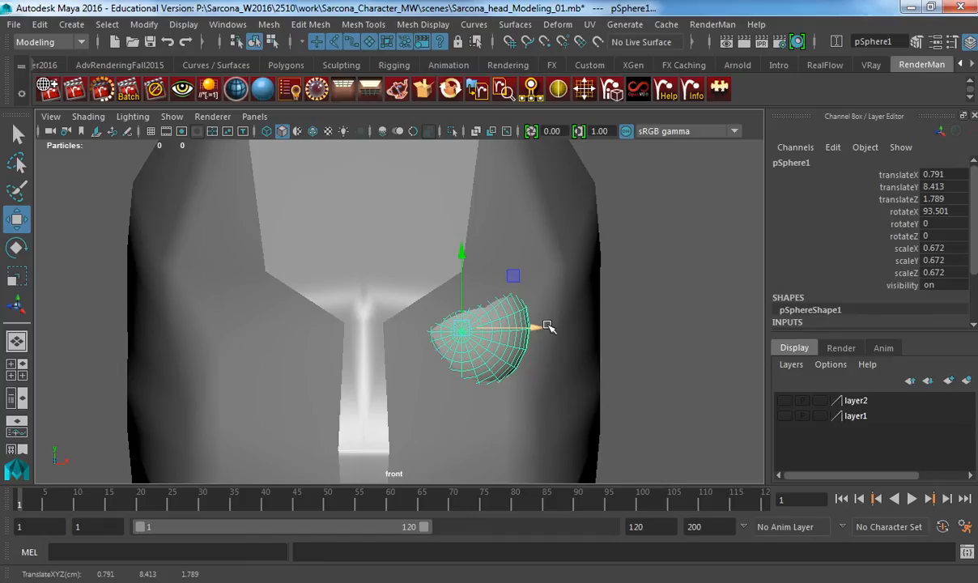
- Select the head mesh and switch it to face selection with a wireframe view from the front
click(553, 299)
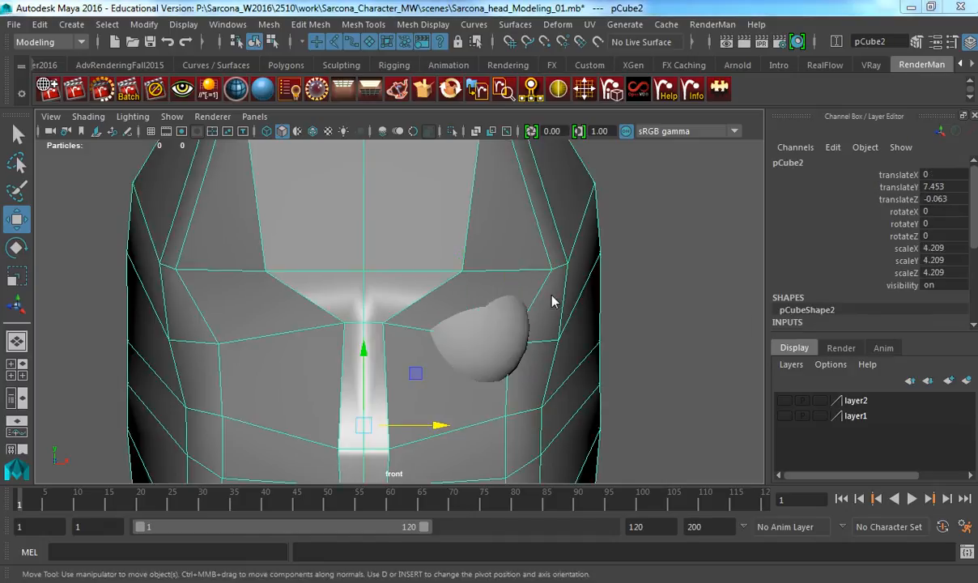
key(space)
drag(552, 301, 546, 261)
alt+drag(521, 318, 463, 326)
alt+right_drag(466, 328, 761, 363)
alt+drag(595, 302, 514, 269)
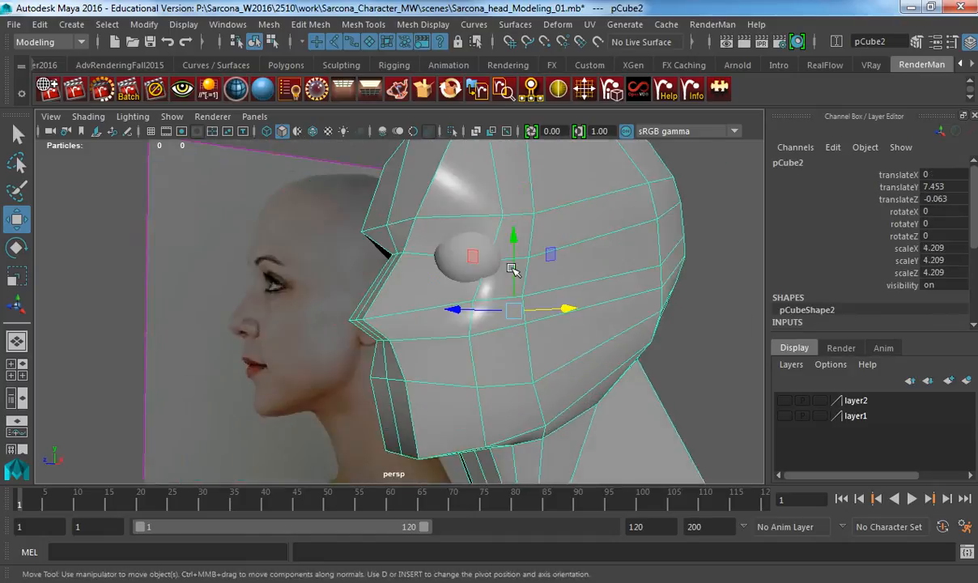
alt+right_drag(513, 269, 631, 253)
alt+middle_drag(632, 252, 548, 349)
alt+drag(549, 349, 472, 285)
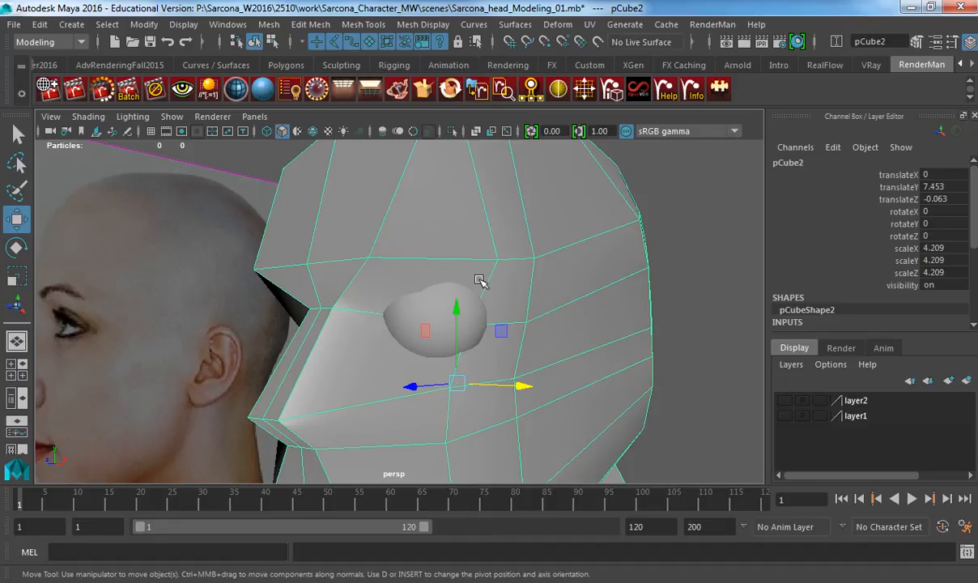
right_drag(455, 259, 428, 267)
key(4)
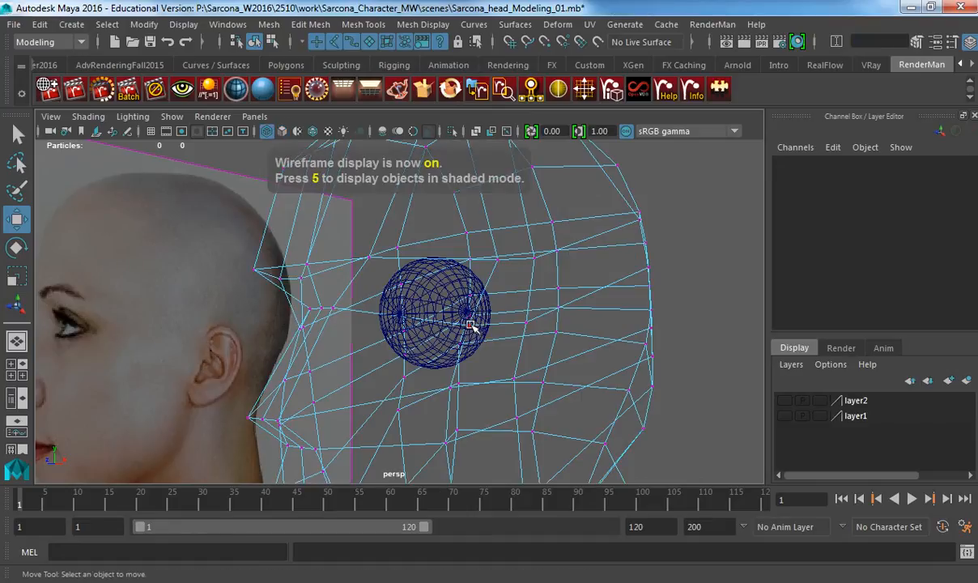
mouse_move(436, 328)
alt+mouse_down()
mouse_move(387, 332)
mouse_move(372, 304)
alt+mouse_up()
key(5)
key(4)
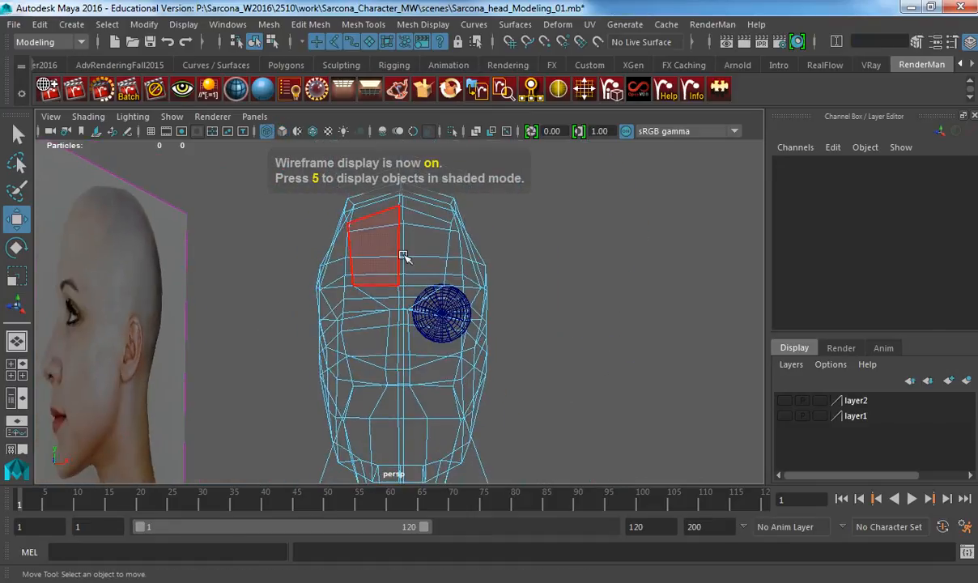
- Select the faces of the head half without the eyeball, exclude the nose faces beyond the centre line, and delete the selection
alt+right_drag(404, 256, 330, 228)
drag(309, 194, 398, 509)
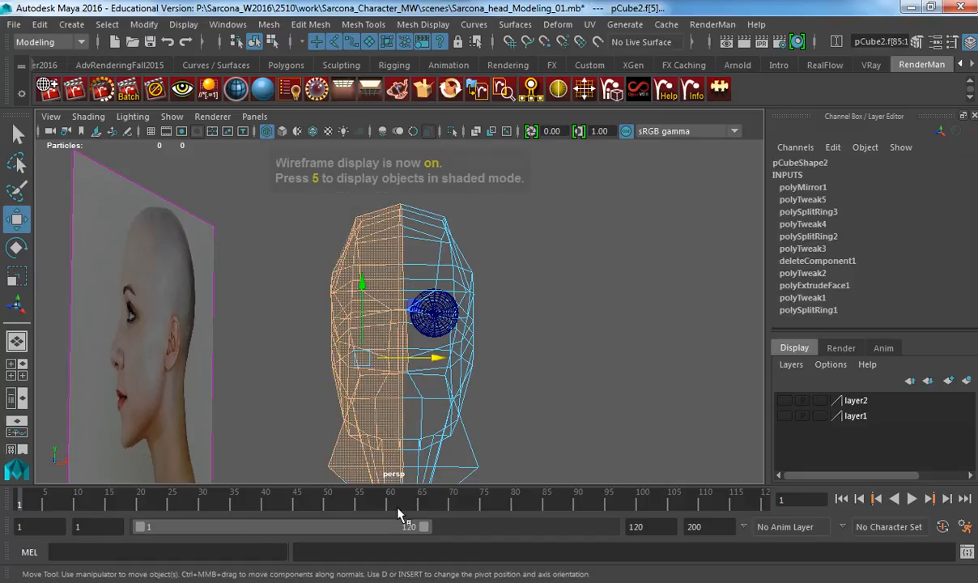
key(Delete)
mouse_move(408, 431)
alt+mouse_down()
mouse_move(436, 437)
mouse_move(409, 418)
mouse_move(405, 393)
alt+mouse_up()
key(5)
key(ctrl+z)
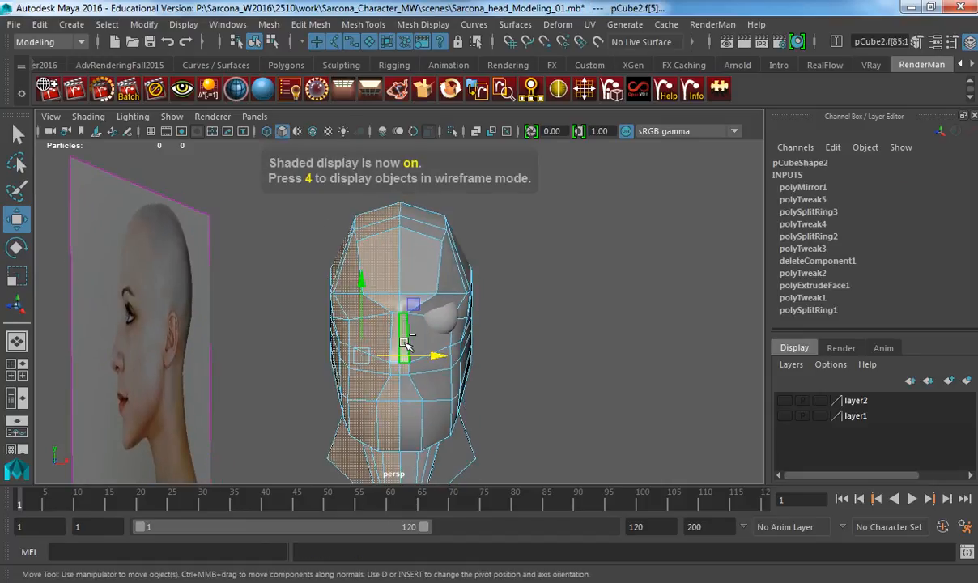
ctrl+click(404, 374)
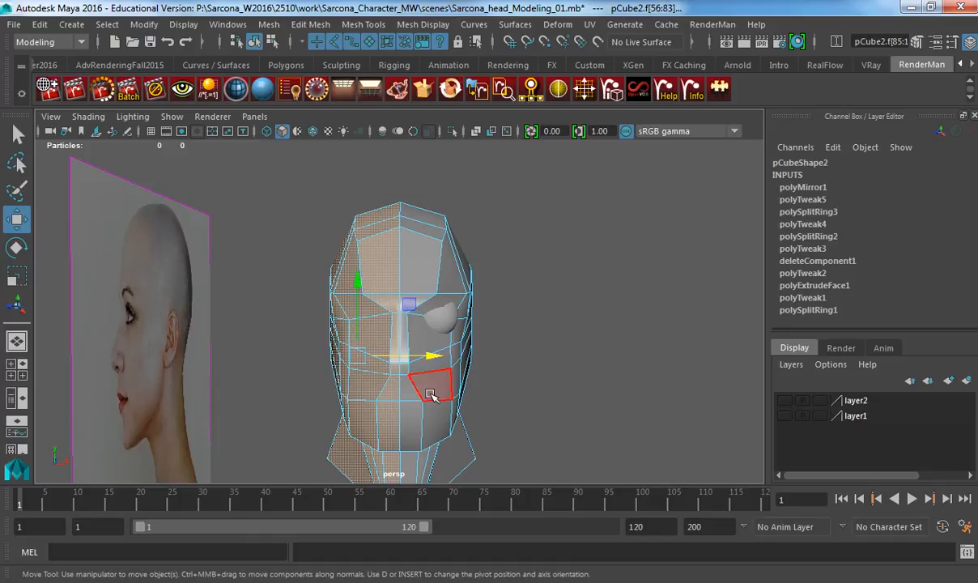
key(Delete)
- Select the head vertex hidden behind the eyeball and pull it forward along Z to about 2.296
alt+drag(437, 409, 382, 385)
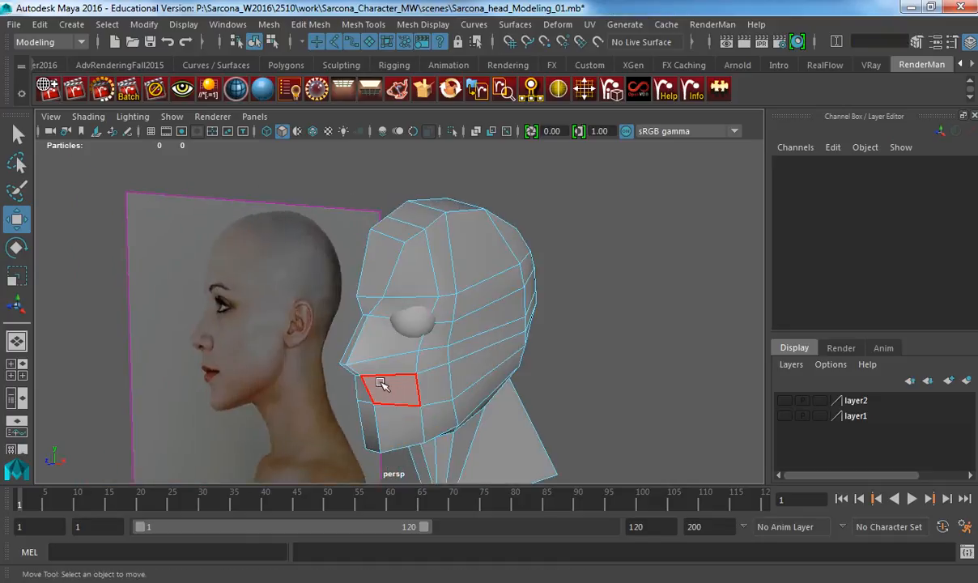
right_drag(381, 385, 410, 328)
mouse_move(414, 373)
alt+right_down()
mouse_move(389, 356)
mouse_move(543, 370)
mouse_move(640, 314)
mouse_move(520, 364)
alt+right_up()
key(4)
click(475, 392)
key(5)
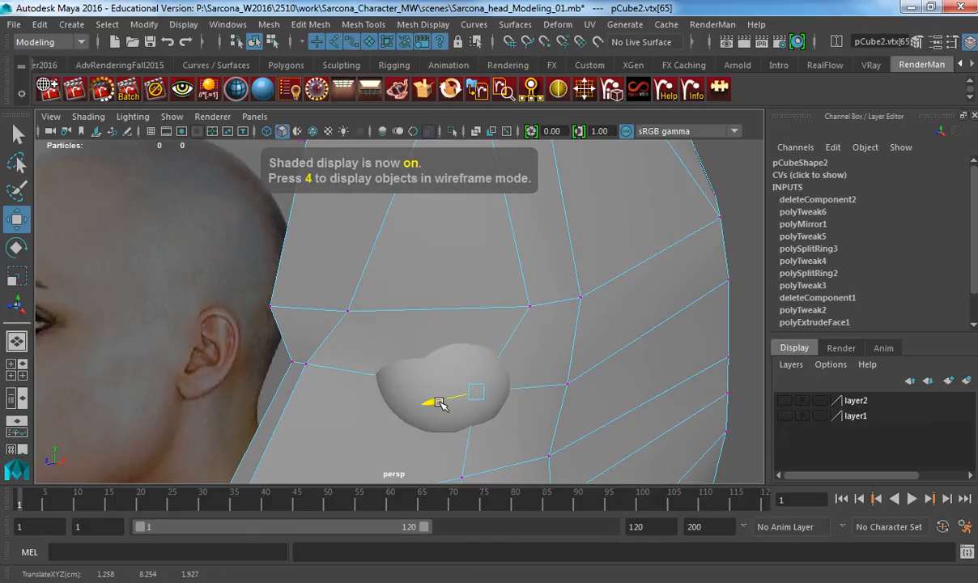
drag(439, 403, 412, 410)
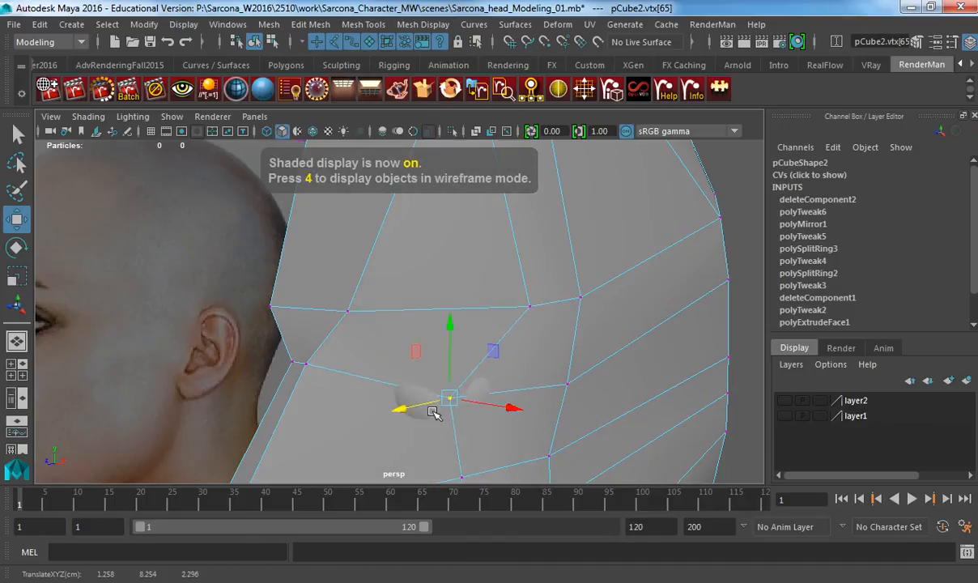
- Insert a vertical edge loop between the nose bridge and the vertex at the eyeball
alt+right_drag(432, 412, 398, 371)
alt+drag(375, 352, 390, 367)
right_drag(390, 367, 394, 353)
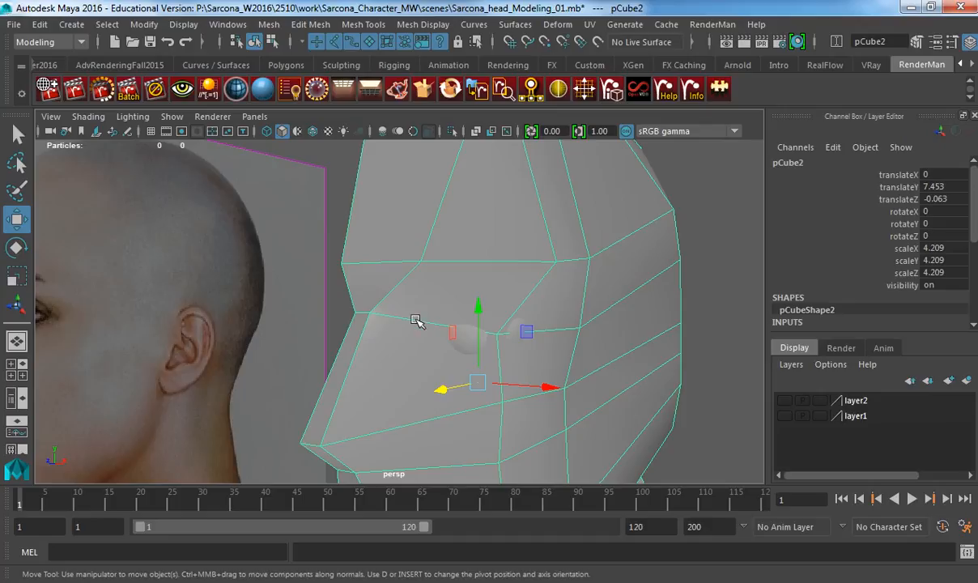
shift+right_drag(416, 241, 347, 268)
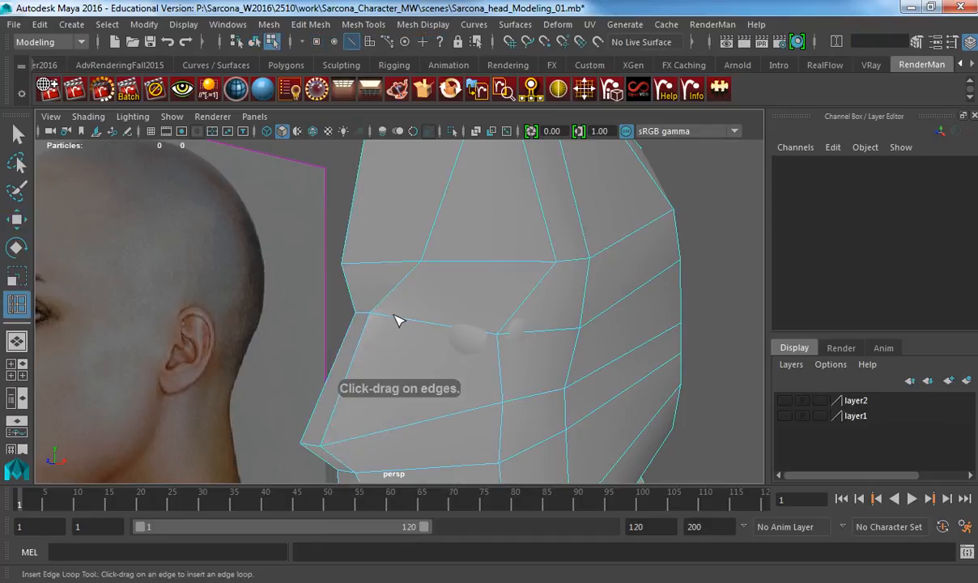
drag(403, 322, 428, 320)
- Select the new loop's vertex beside the nose bridge and adjust it to the eye in the side reference
key(w)
click(405, 318)
key(space)
key(4)
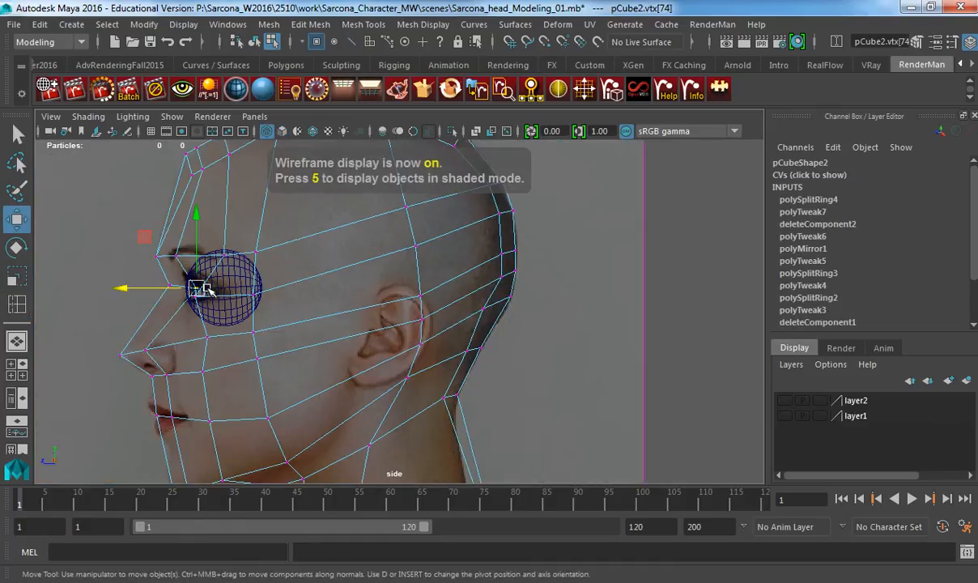
drag(207, 290, 208, 295)
alt+middle_drag(197, 298, 341, 337)
alt+right_drag(341, 337, 754, 361)
alt+middle_drag(293, 324, 454, 279)
alt+right_drag(454, 279, 553, 323)
middle_drag(447, 345, 437, 337)
alt+middle_drag(458, 251, 456, 362)
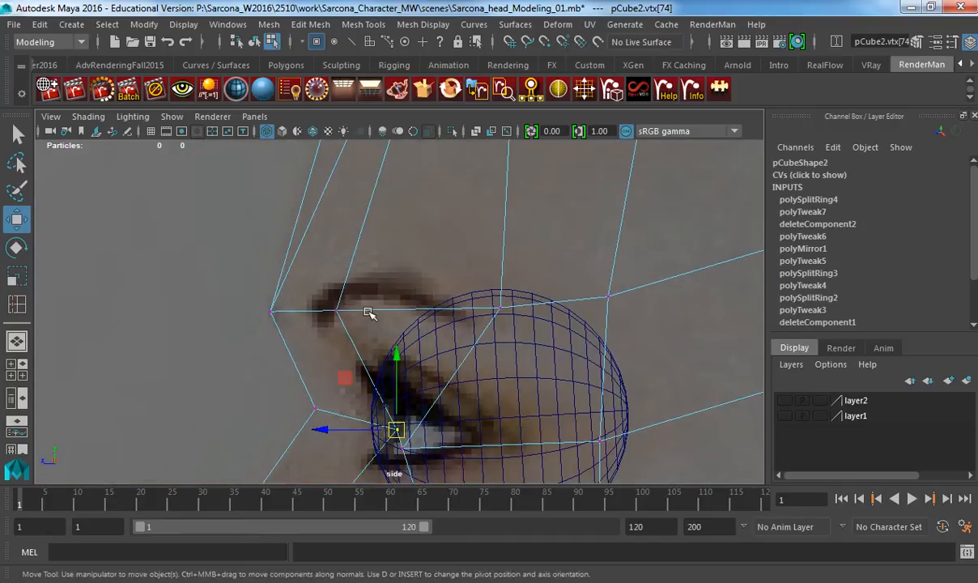
- Move the new loop's brow vertex forward to about Z 2.817 and reposition the neighbouring outer brow vertex
key(space)
mouse_move(346, 317)
mouse_down()
mouse_move(350, 289)
mouse_move(448, 321)
mouse_move(539, 323)
mouse_move(447, 285)
mouse_up()
key(5)
click(447, 285)
click(491, 282)
alt+drag(543, 285, 464, 330)
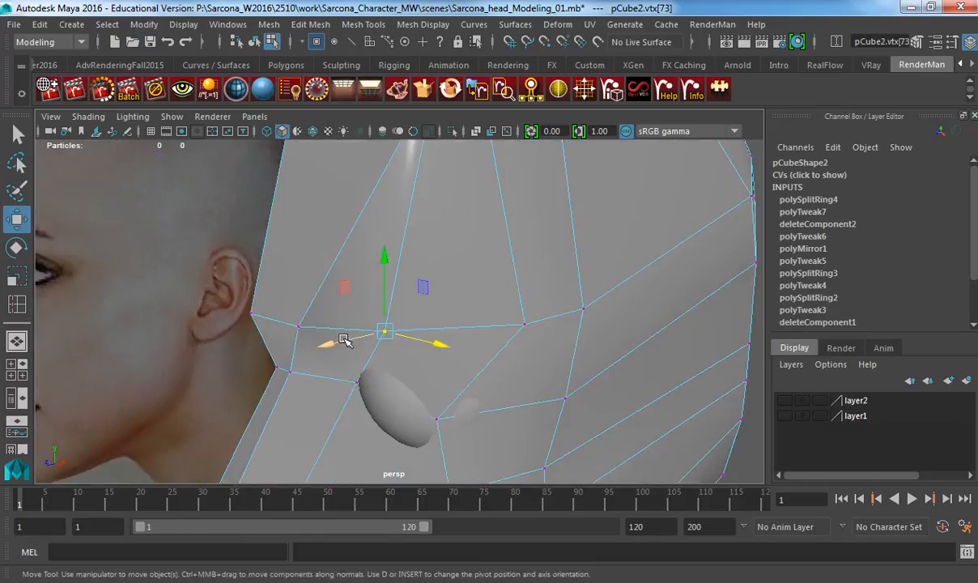
drag(344, 346, 322, 348)
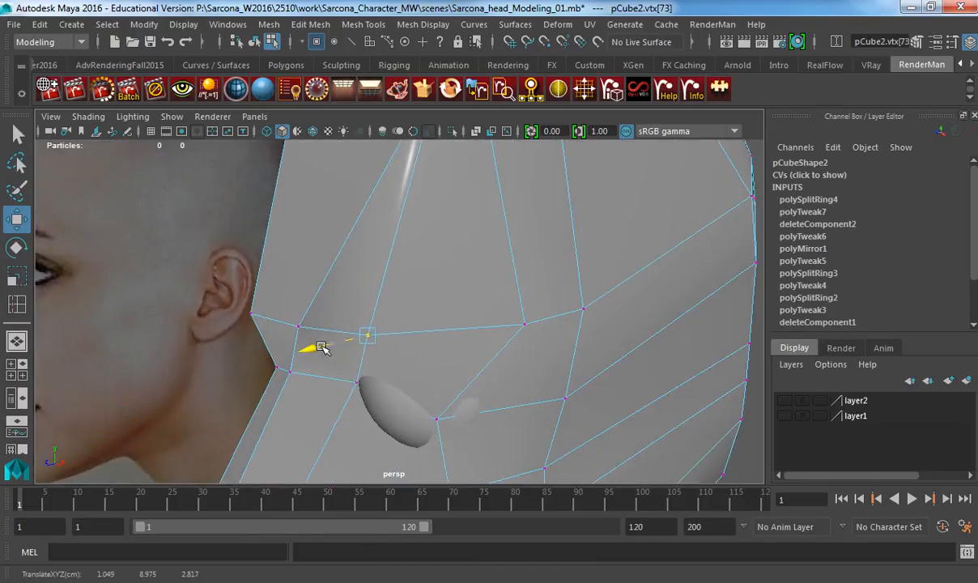
click(522, 326)
drag(485, 334, 384, 283)
- Select the centre vertex at the top of the forehead and lower it to about Y 10.527 in the YZ plane
click(422, 290)
alt+drag(392, 348, 407, 332)
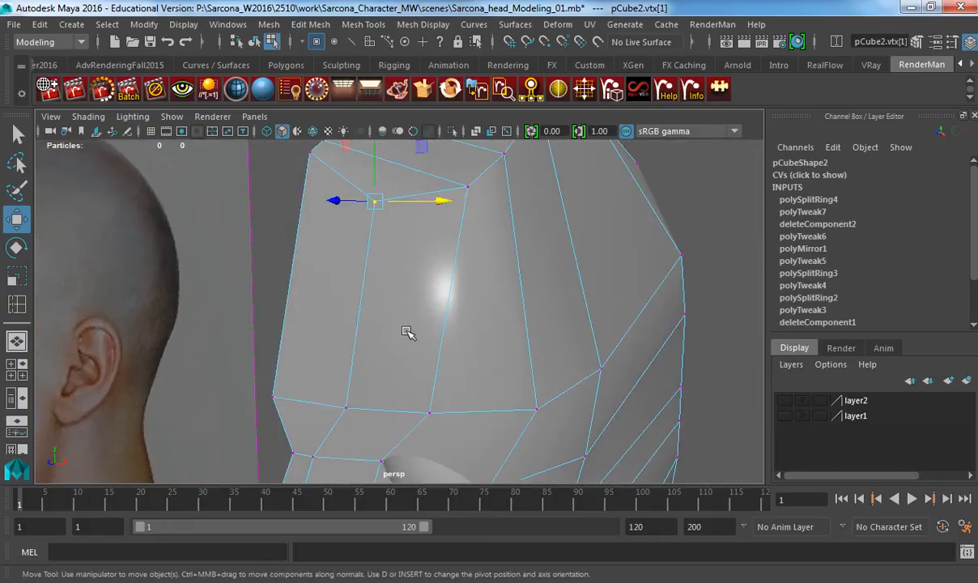
click(311, 151)
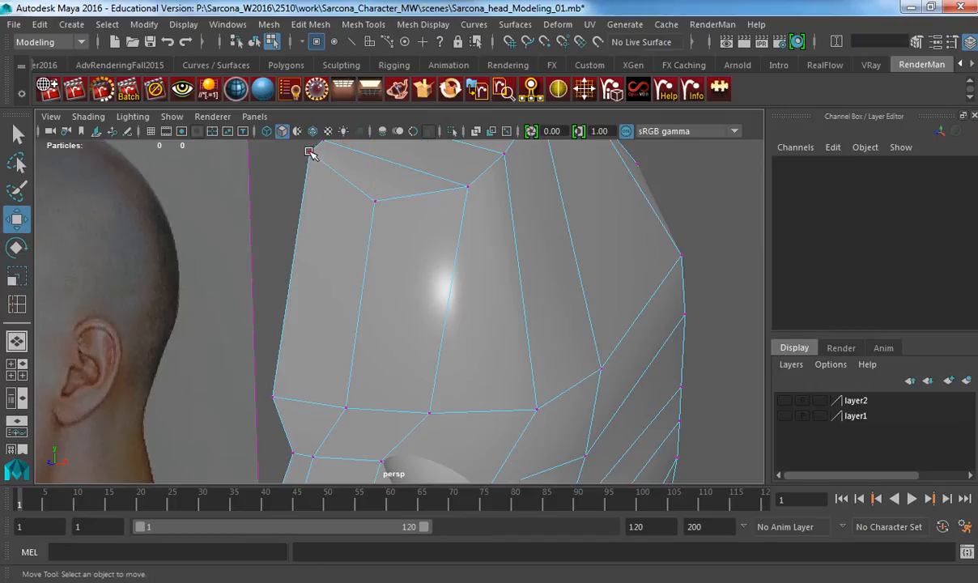
alt+drag(362, 198, 336, 311)
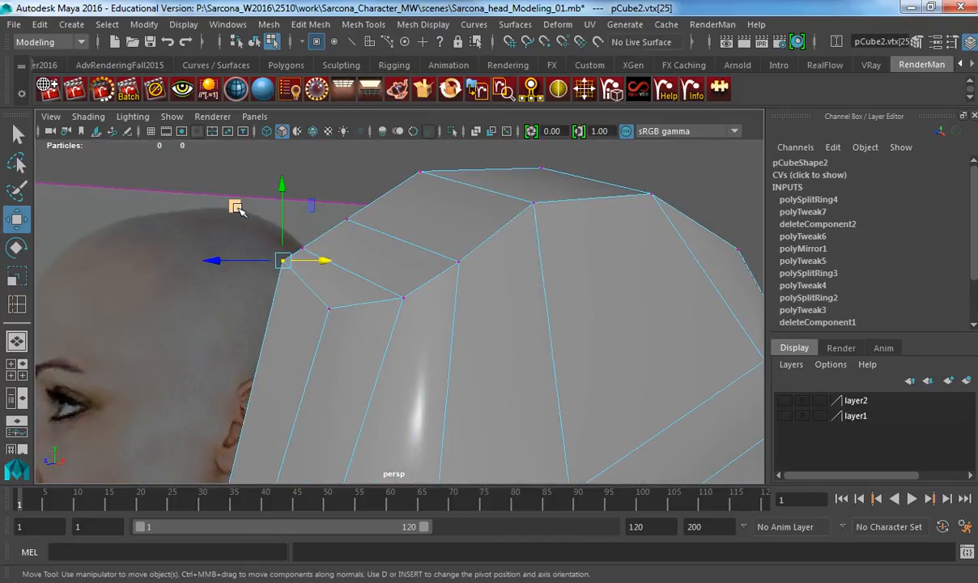
drag(235, 207, 232, 238)
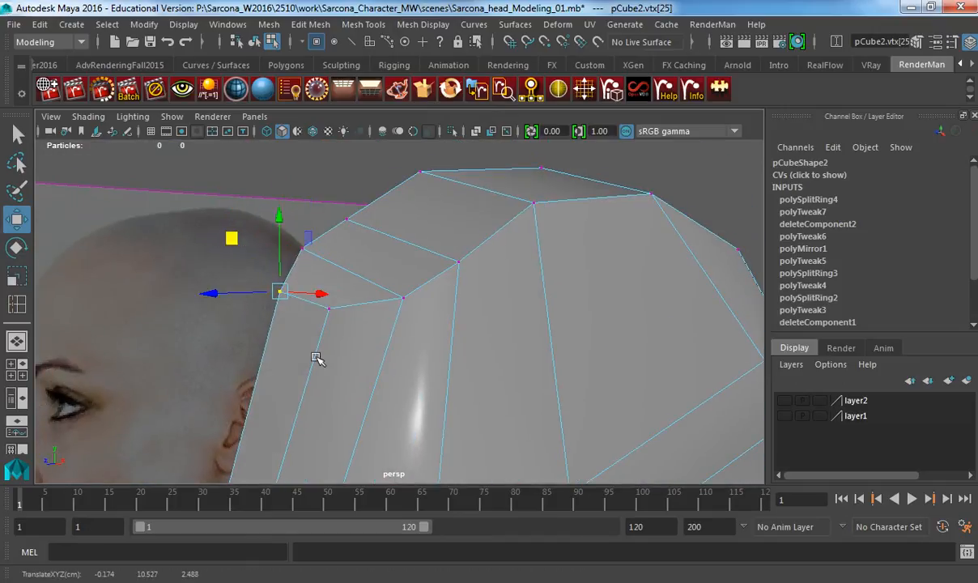
- Examine the eye area and the half head with the smooth preview, then restore the unsmoothed display
alt+middle_drag(404, 344, 416, 173)
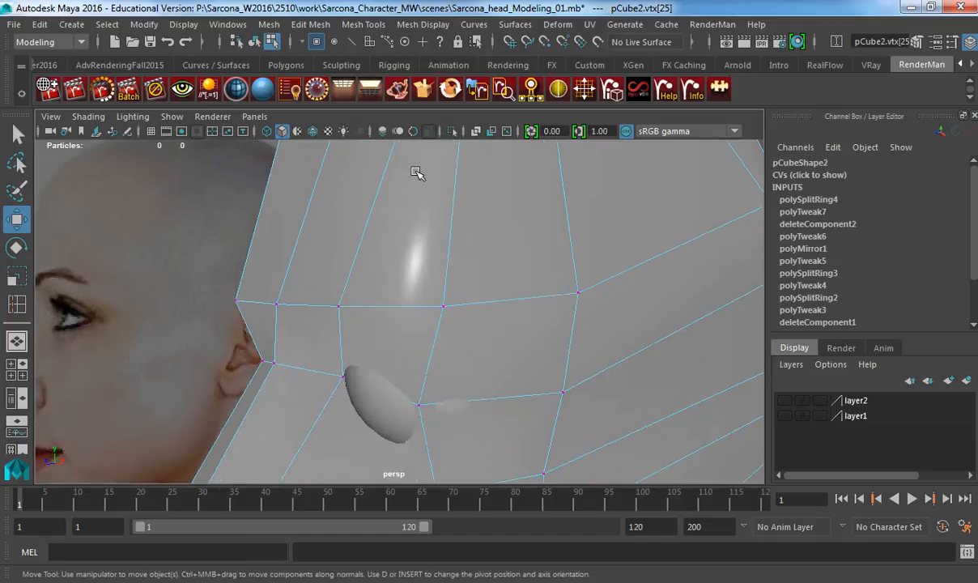
alt+drag(355, 347, 407, 288)
key(3)
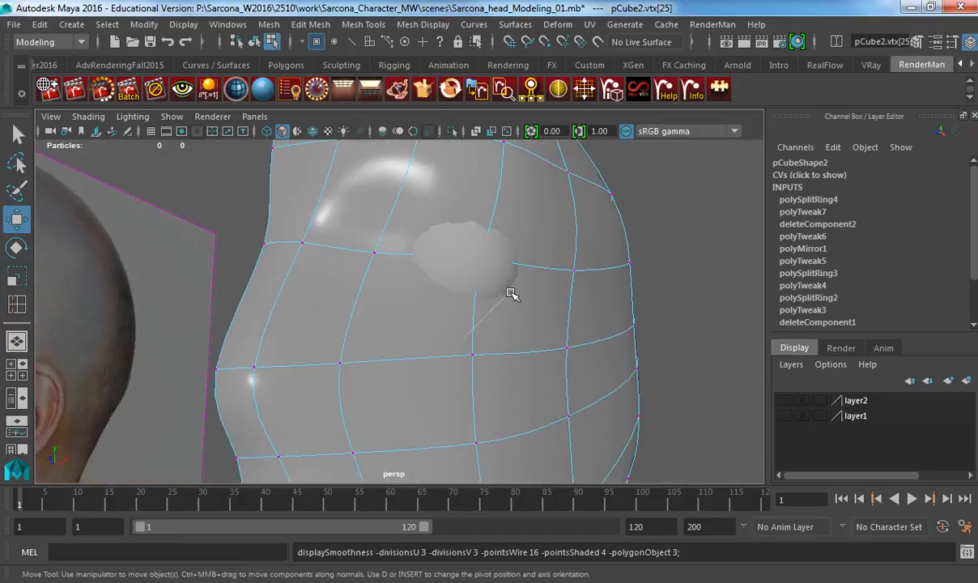
key(F8)
key(f)
click(530, 325)
alt+drag(487, 355, 391, 407)
click(426, 321)
key(1)
- Select the face at the bottom of the neck and delete it
right_drag(375, 438, 373, 200)
drag(353, 438, 355, 440)
key(Delete)
- Return to object mode, check the half head from below with the smooth preview, and switch smoothing off again
right_drag(383, 365, 403, 330)
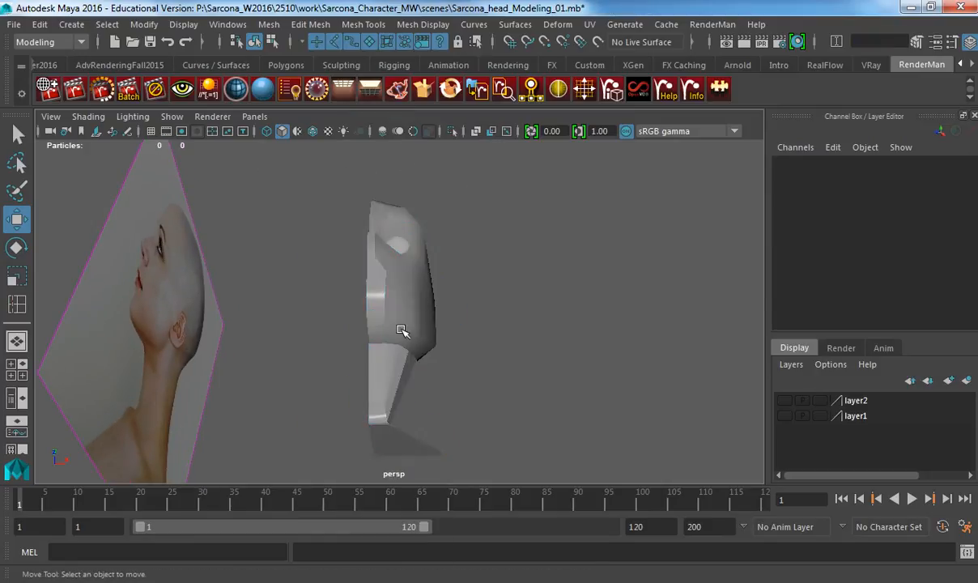
click(402, 331)
key(3)
alt+drag(408, 336, 424, 336)
key(1)
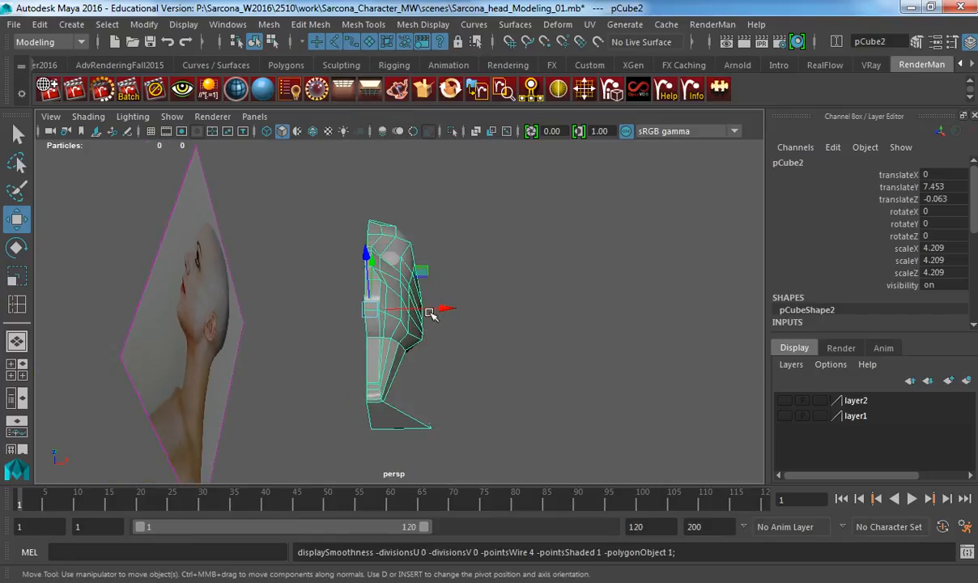
- Insert a vertical edge loop running through the brow face and across the eyeball on the half head
alt+drag(427, 284, 408, 338)
alt+right_drag(408, 338, 438, 336)
alt+drag(438, 336, 433, 275)
key(5)
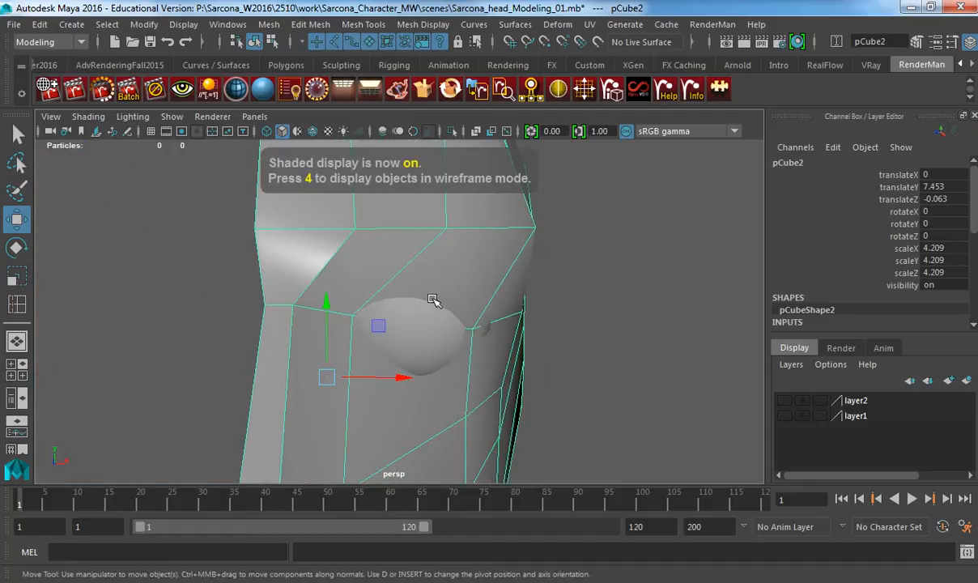
key(4)
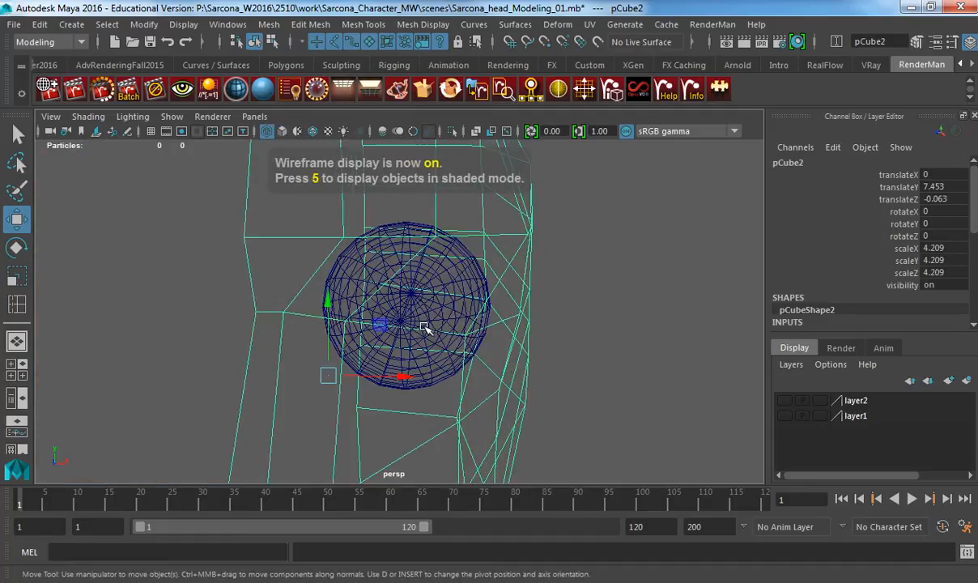
key(5)
key(space)
shift+right_drag(429, 243, 373, 247)
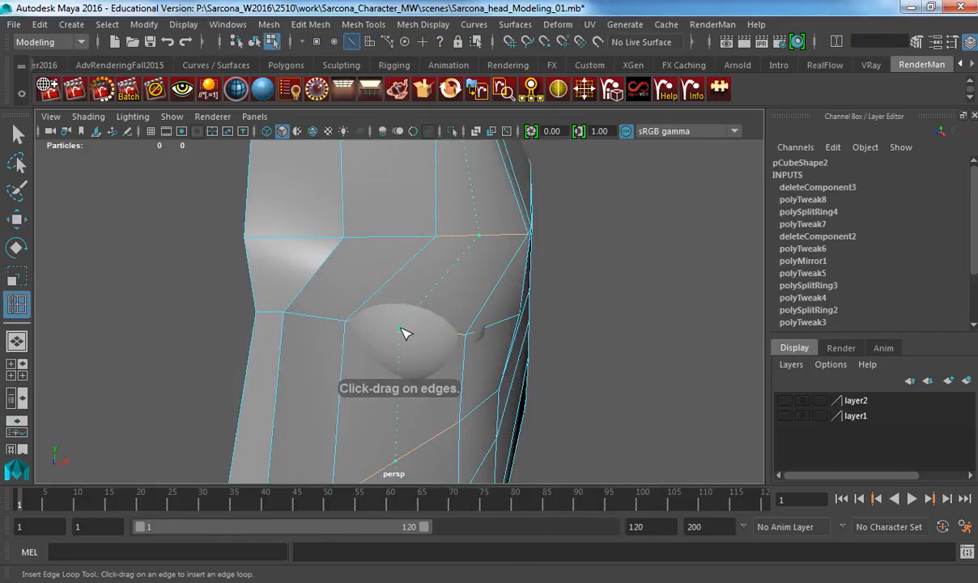
click(404, 333)
alt+drag(421, 402, 366, 405)
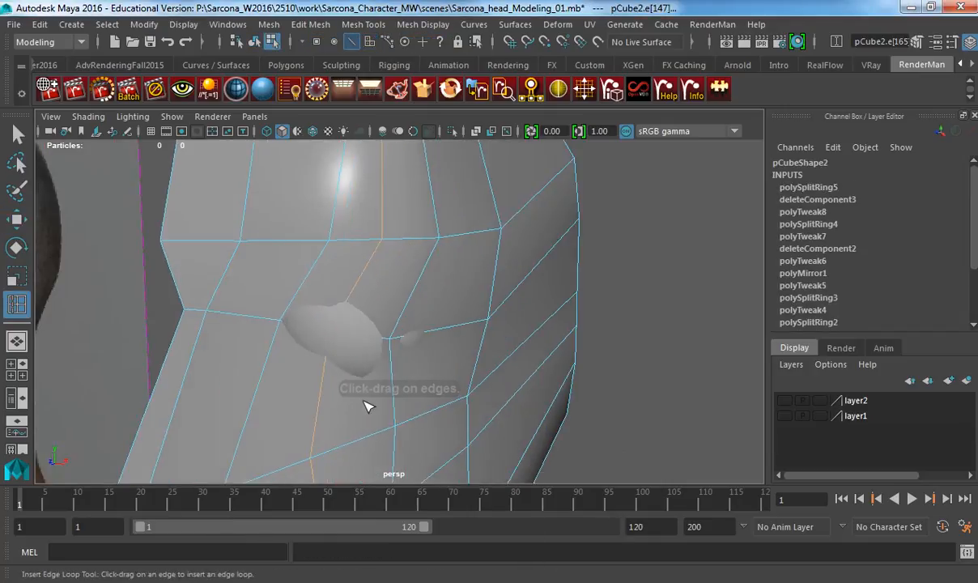
- Select the new edge-loop vertex in front of the eyeball and chamfer it with a width of 0.25
key(w)
right_drag(323, 290, 322, 290)
click(327, 329)
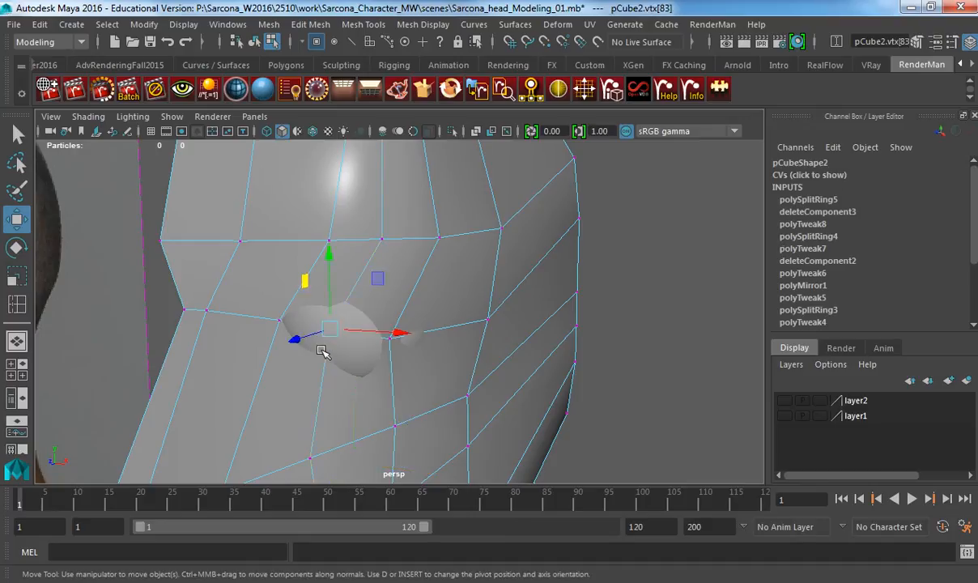
drag(308, 336, 302, 340)
key(ctrl+z)
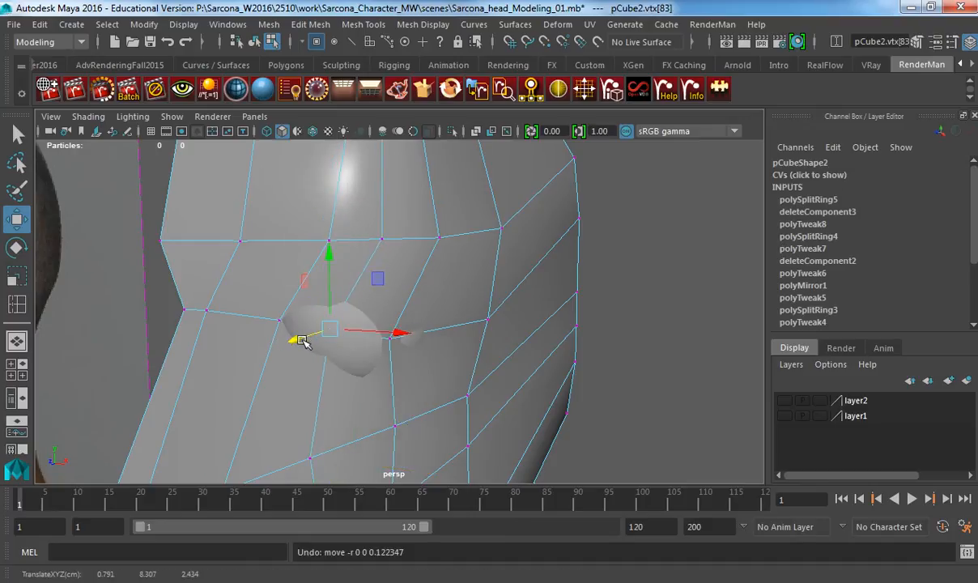
shift+right_click(379, 226)
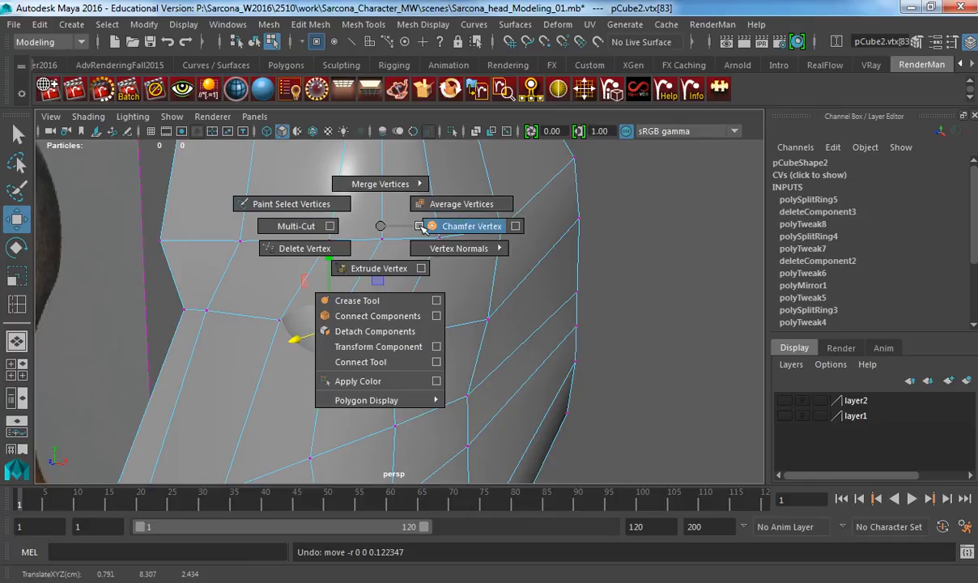
click(422, 226)
key(4)
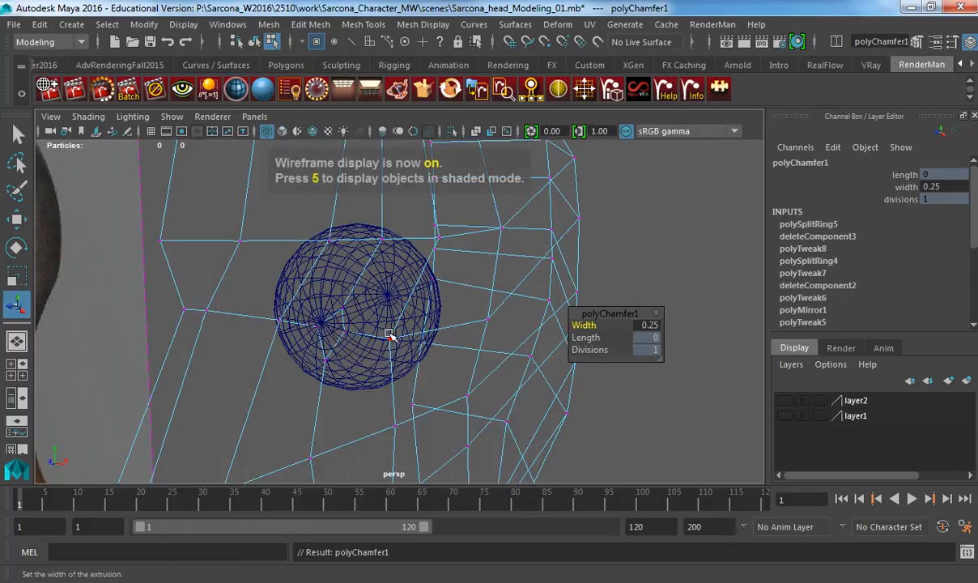
alt+drag(388, 332, 276, 399)
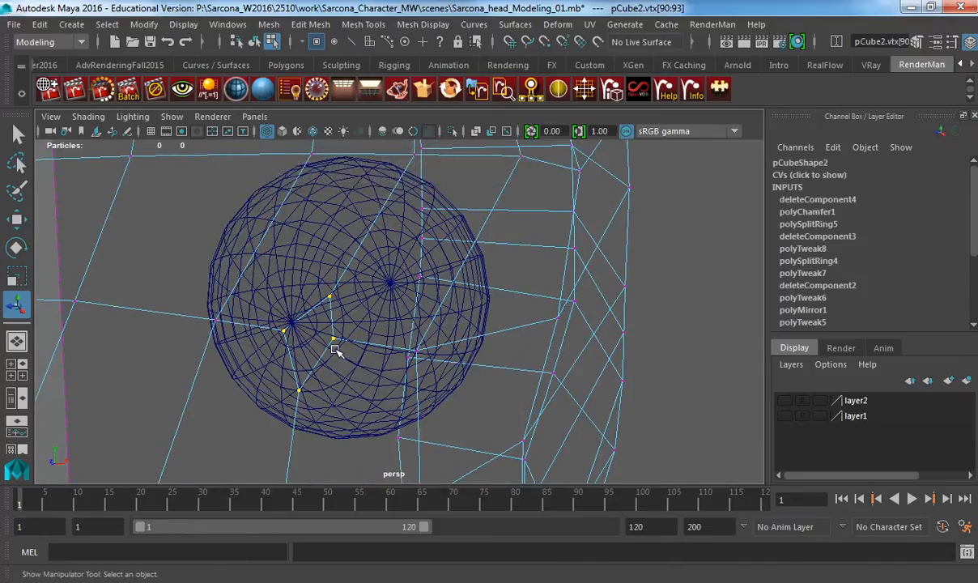
- Scale the four chamfer vertices apart vertically and horizontally to enlarge the diamond over the eyeball
key(r)
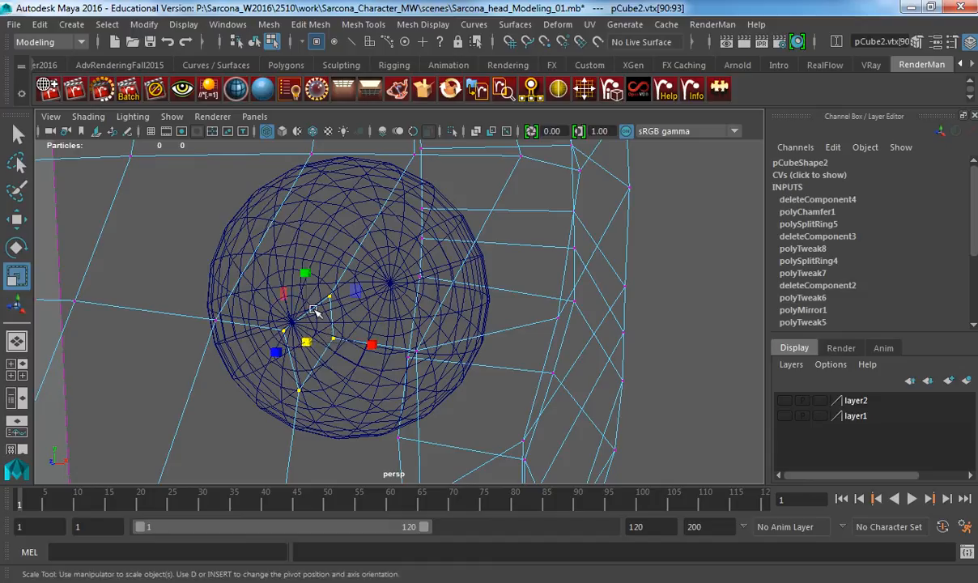
drag(304, 277, 308, 243)
drag(375, 343, 405, 344)
key(5)
key(4)
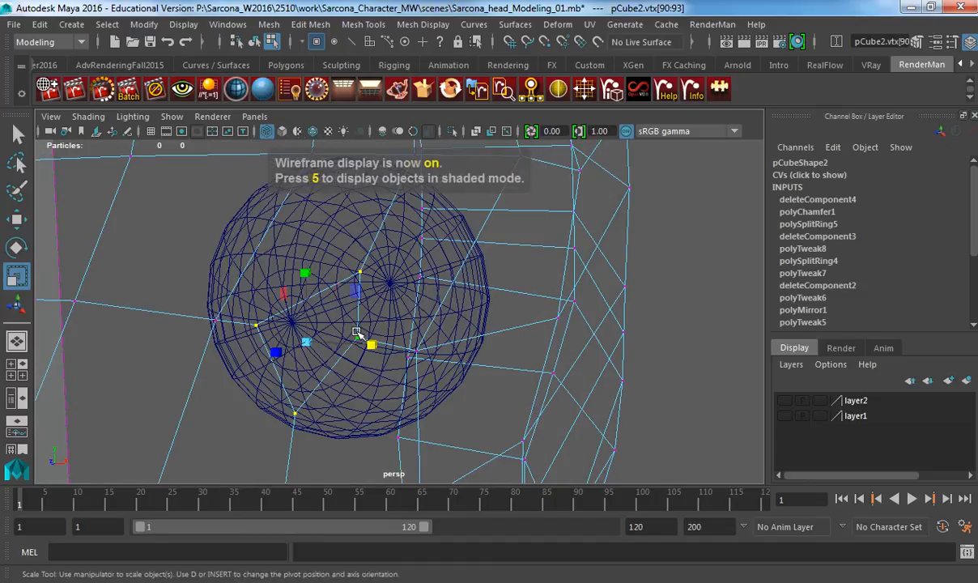
- Move the outer corner vertex of the eye diamond outward along the eyeball's surface
click(358, 337)
key(w)
key(5)
mouse_move(384, 341)
mouse_down()
mouse_move(411, 340)
mouse_move(352, 359)
mouse_move(366, 359)
mouse_up()
- Move the upper vertex of the eye diamond to about X 0.891, Y 8.572, Z 2.446
click(361, 274)
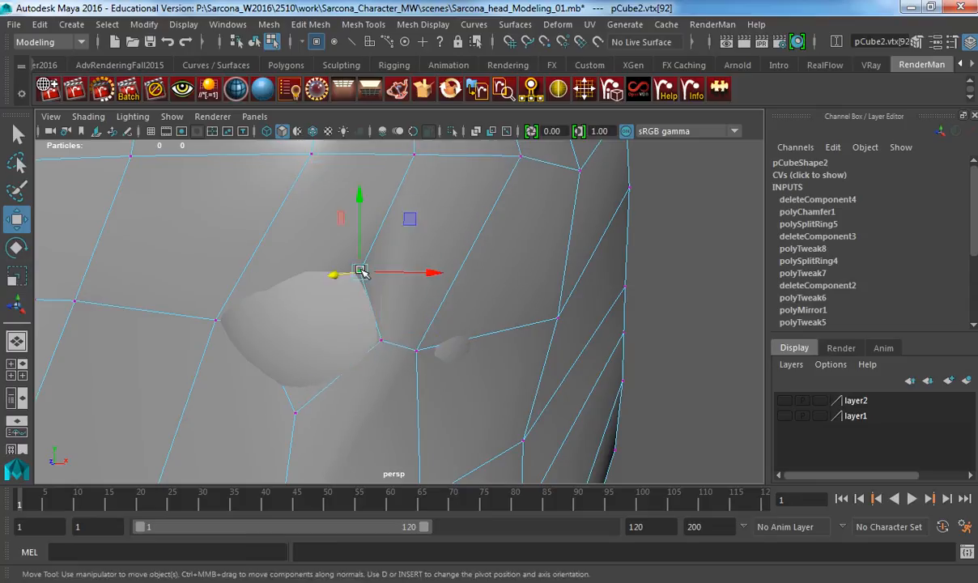
drag(333, 273, 312, 277)
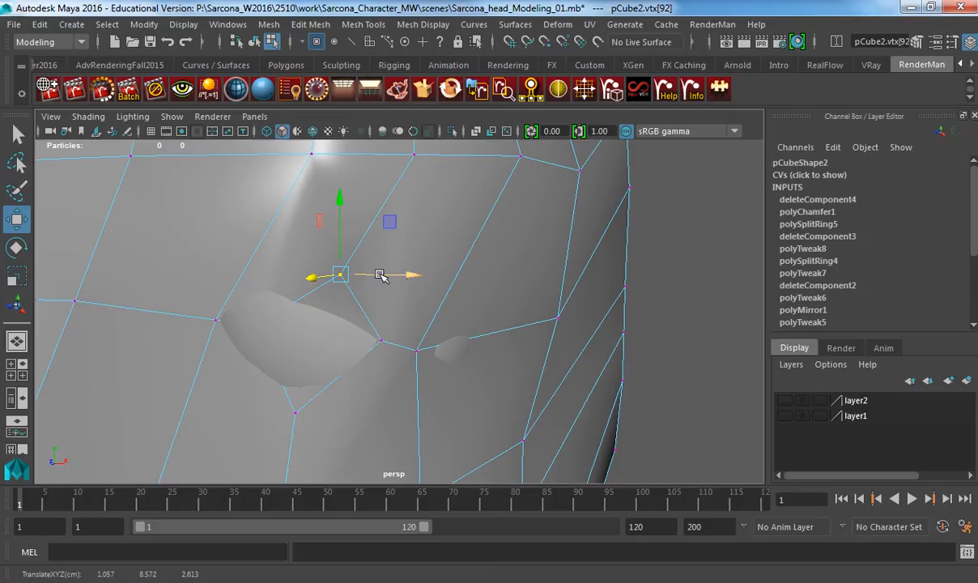
drag(379, 277, 336, 276)
drag(271, 275, 291, 272)
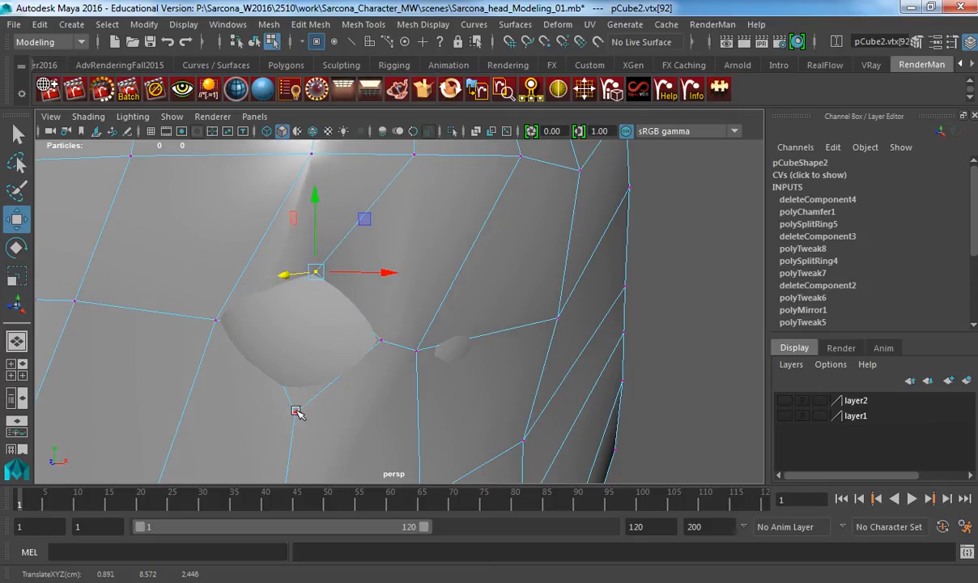
- Move the lower vertex of the eye diamond to about X 0.787, Y 8.088, Z 2.368
click(296, 412)
alt+drag(297, 413, 478, 362)
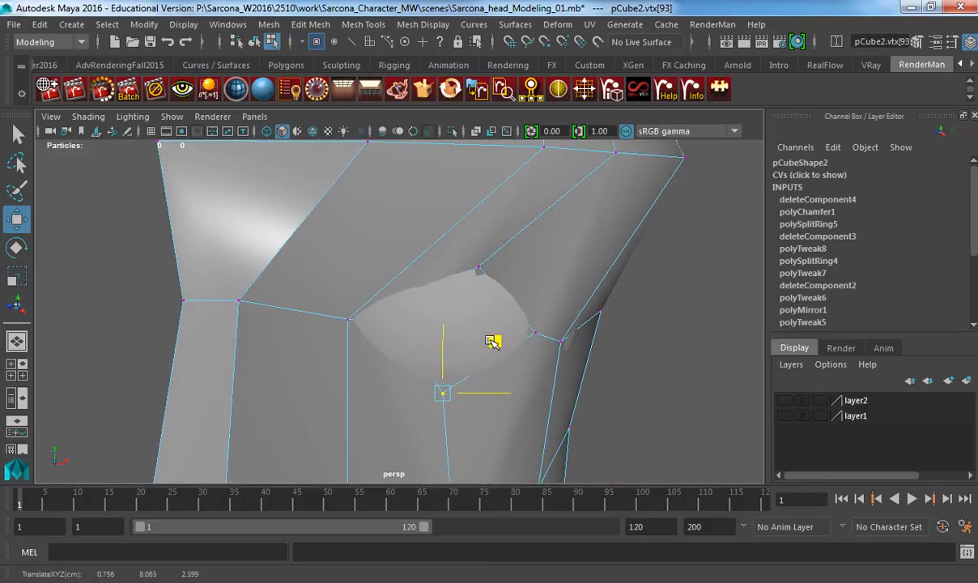
middle_drag(492, 341, 499, 335)
alt+drag(463, 398, 421, 427)
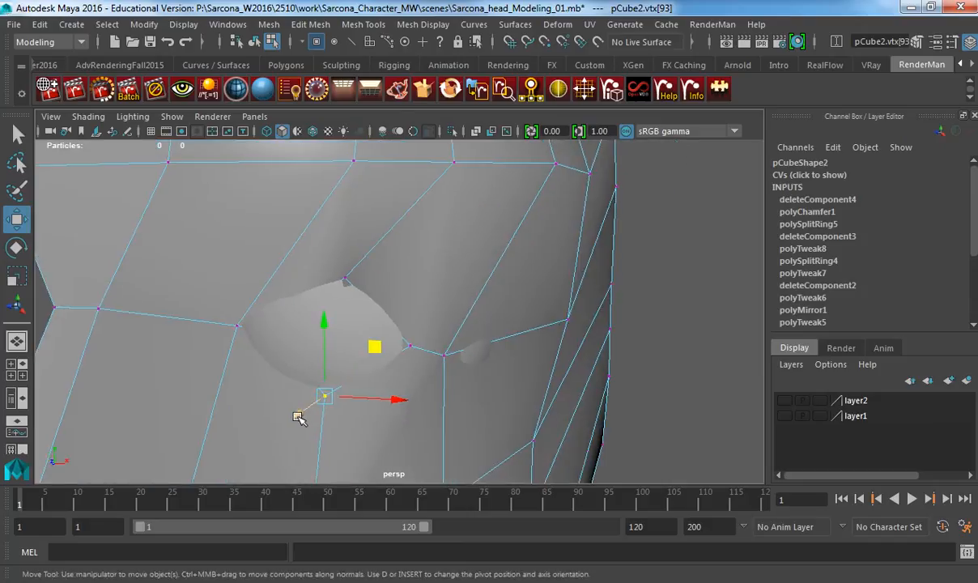
middle_drag(299, 417, 304, 411)
- Move the vertex beside the eye's inner corner toward the nose, to about X 0.232
key(4)
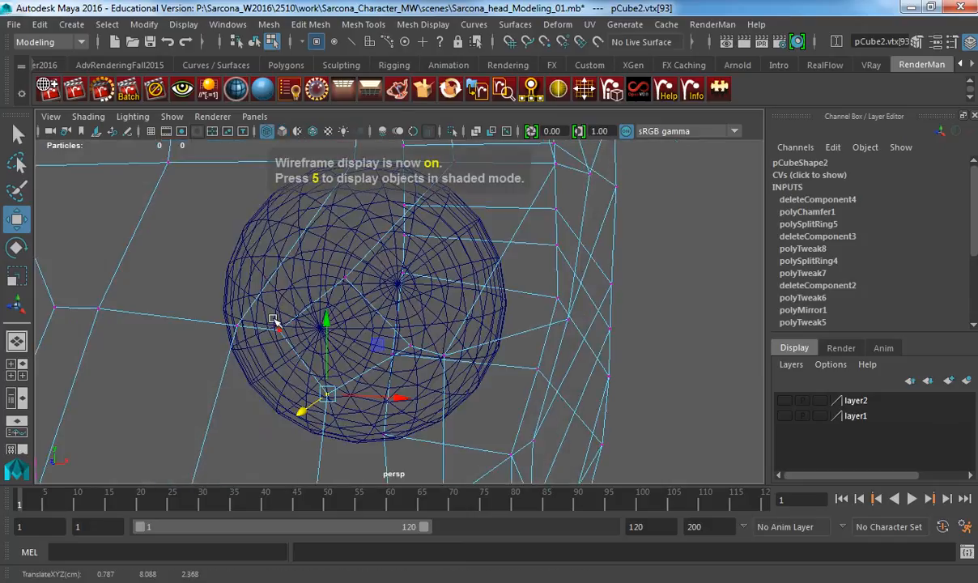
click(236, 327)
key(5)
drag(283, 329, 258, 323)
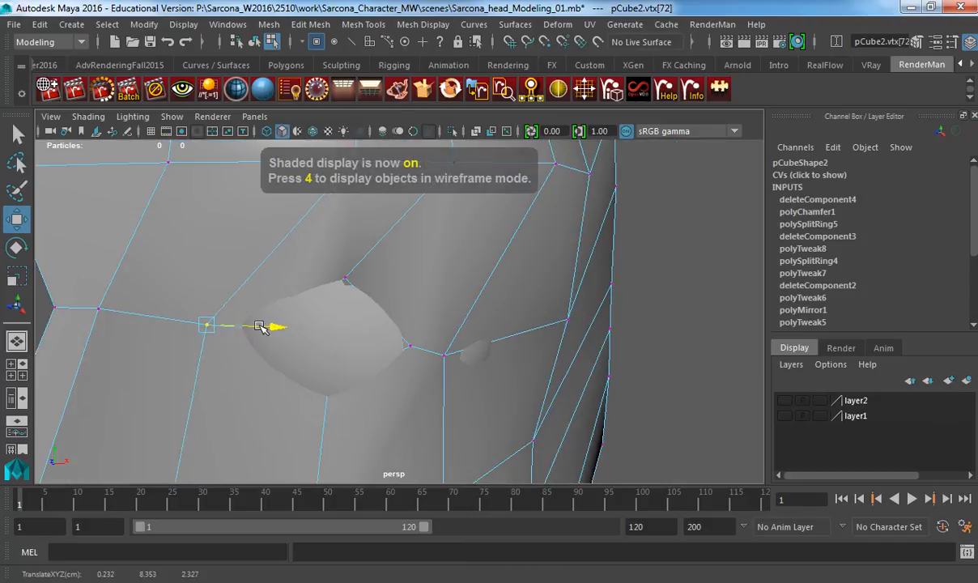
- Move the inner corner vertex of the eye diamond to about X 0.469, Y 8.337, Z 2.375
key(4)
click(258, 330)
key(5)
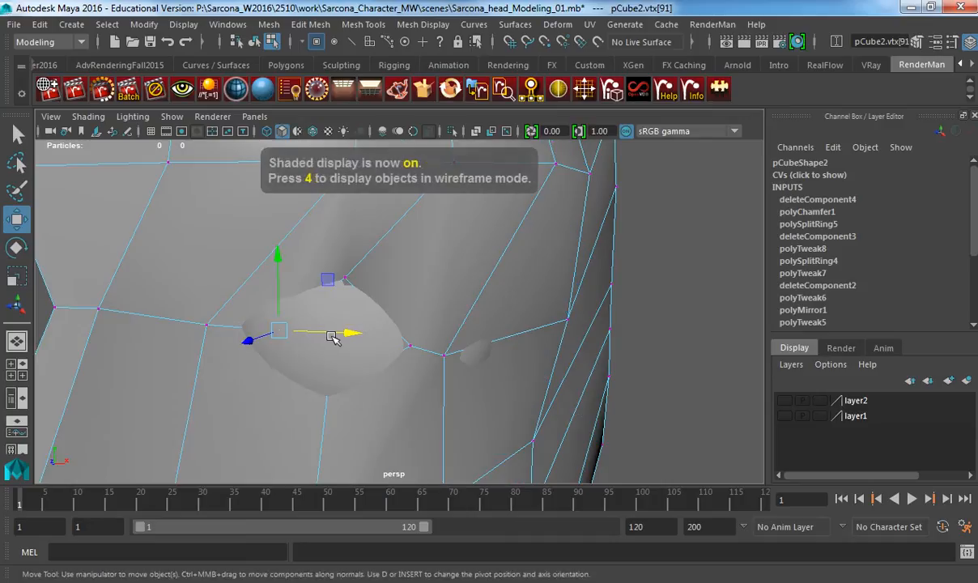
drag(231, 337, 229, 341)
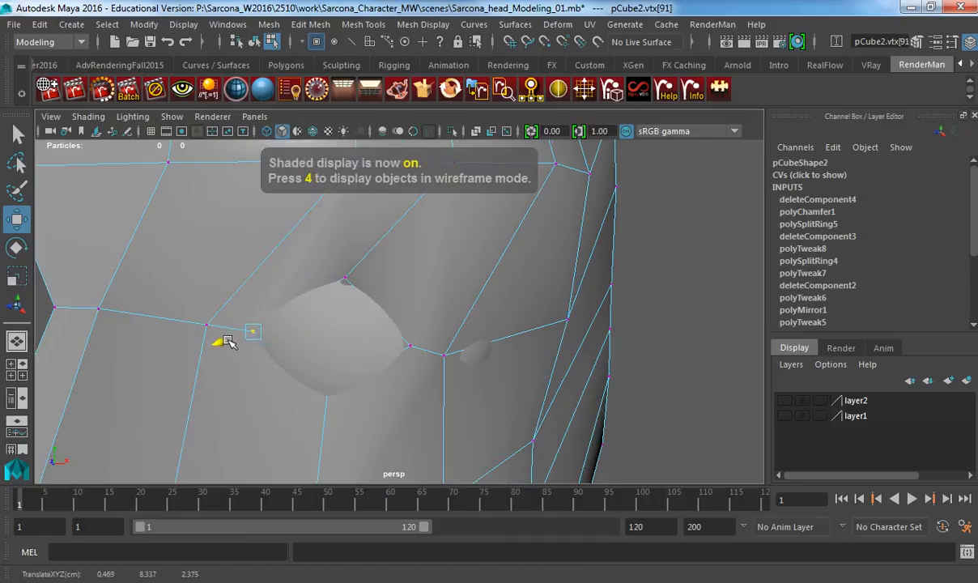
alt+drag(317, 355, 327, 355)
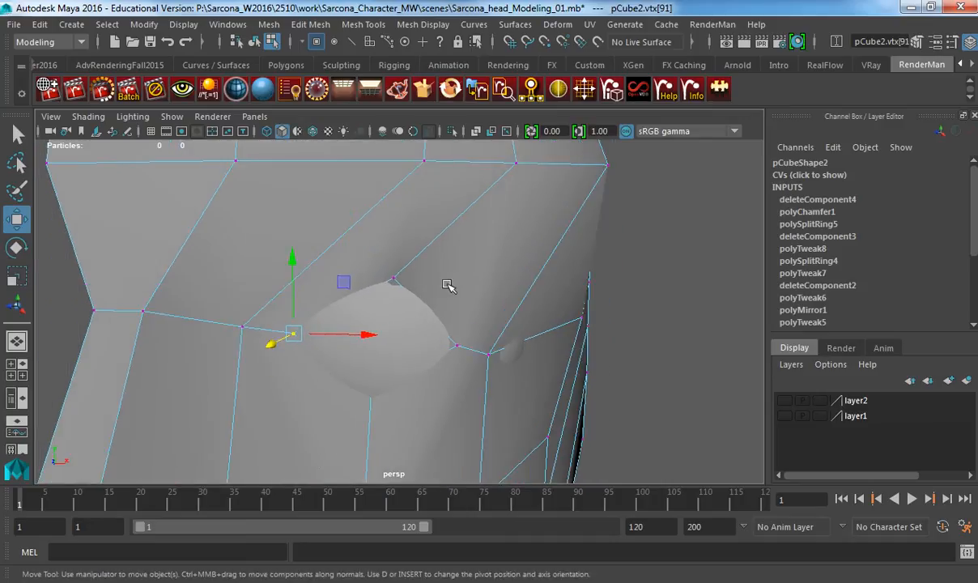
- Return to object mode, assign the eyeball sphere to a new display layer, and hide that layer
key(F8)
alt+drag(454, 308, 352, 315)
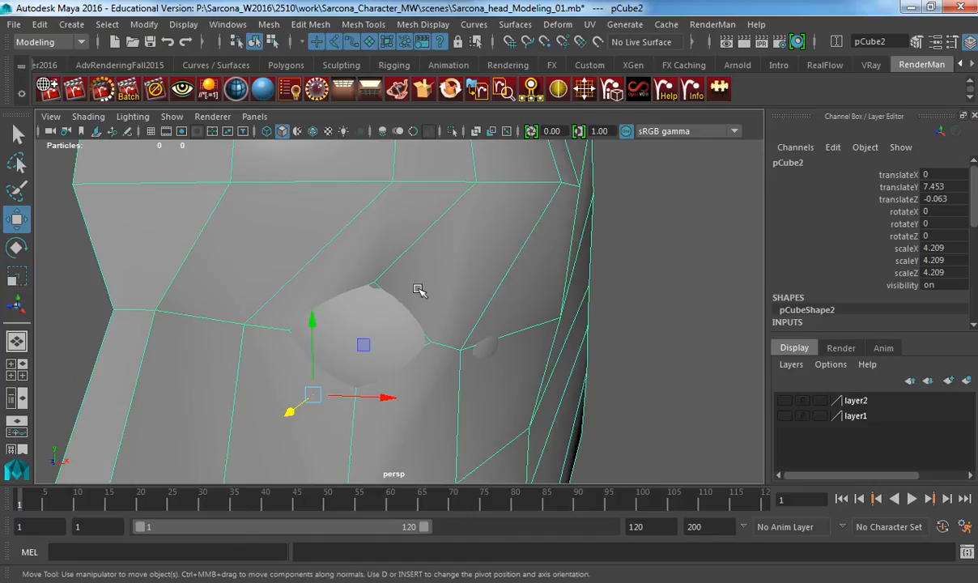
key(4)
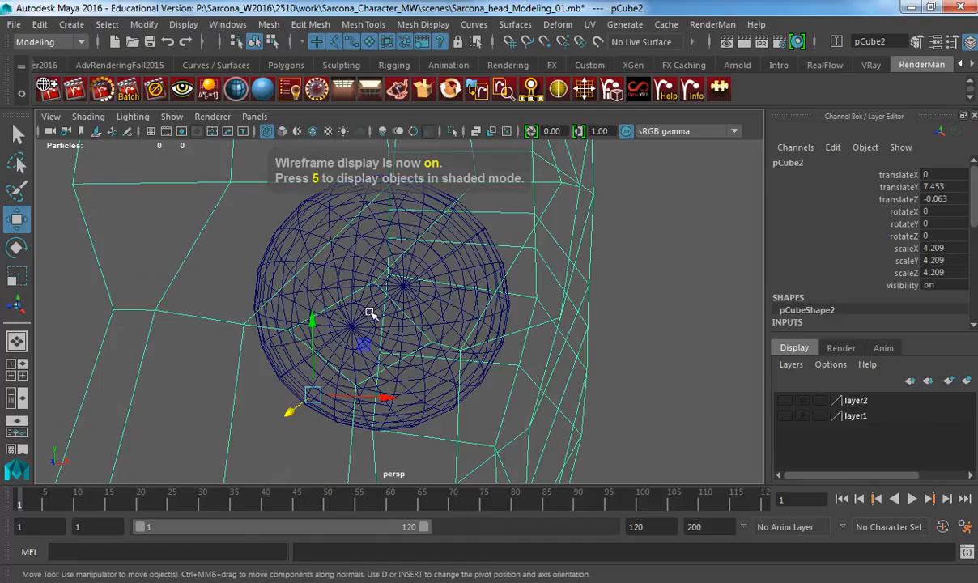
alt+drag(383, 277, 300, 244)
click(323, 261)
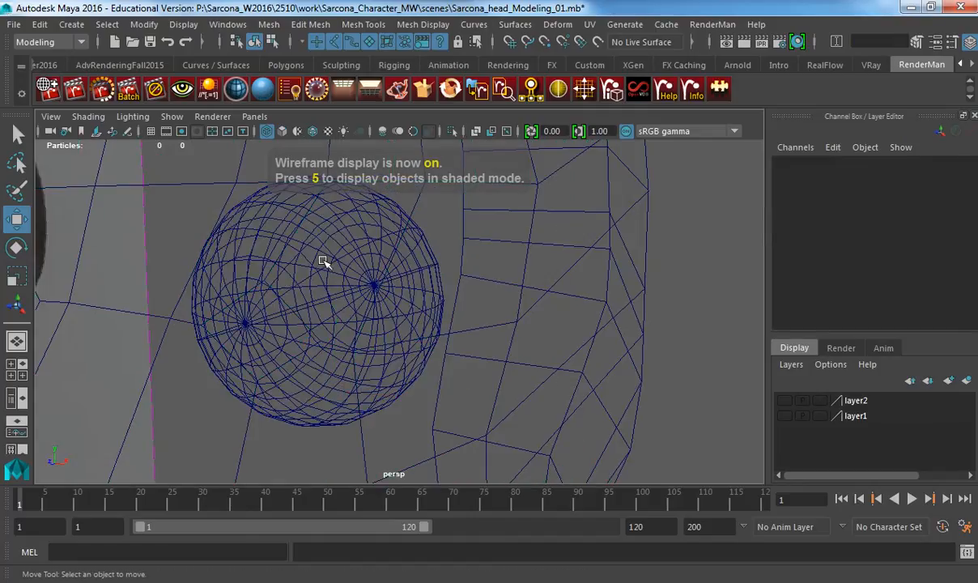
click(343, 235)
click(949, 382)
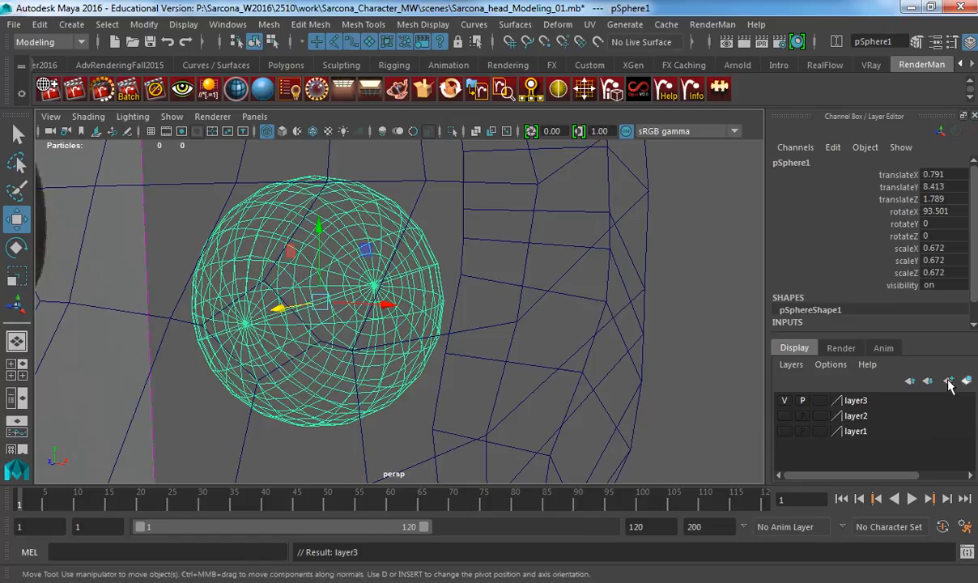
click(784, 401)
alt+drag(327, 262, 370, 272)
key(5)
- Select the four faces surrounding the eye diamond on the half head
drag(389, 231, 352, 213)
alt+middle_drag(374, 324, 461, 244)
alt+right_drag(461, 245, 467, 259)
alt+middle_drag(468, 259, 471, 263)
mouse_move(470, 264)
alt+right_down()
mouse_move(365, 254)
mouse_move(373, 267)
alt+right_up()
alt+middle_drag(373, 267, 382, 231)
click(355, 281)
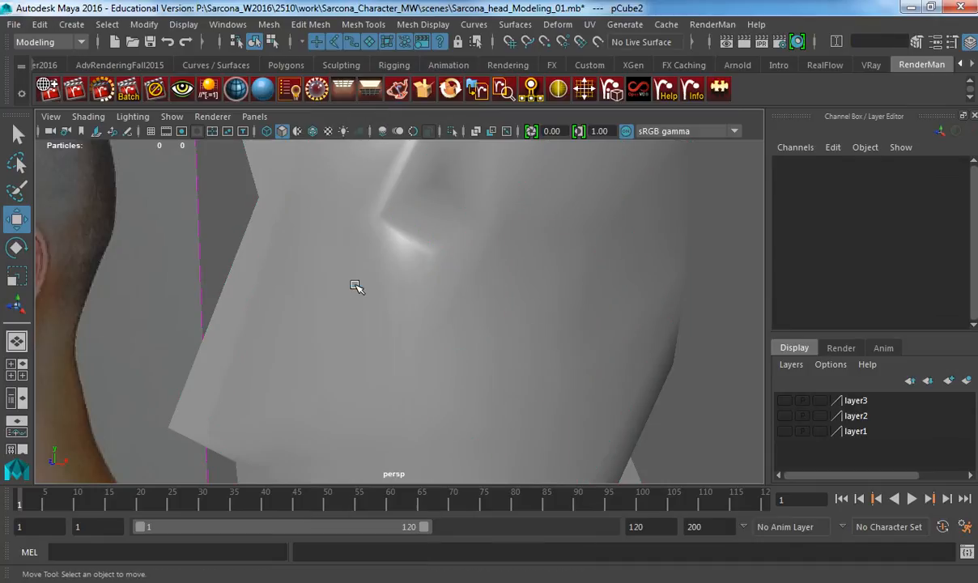
right_drag(358, 230, 362, 486)
click(728, 496)
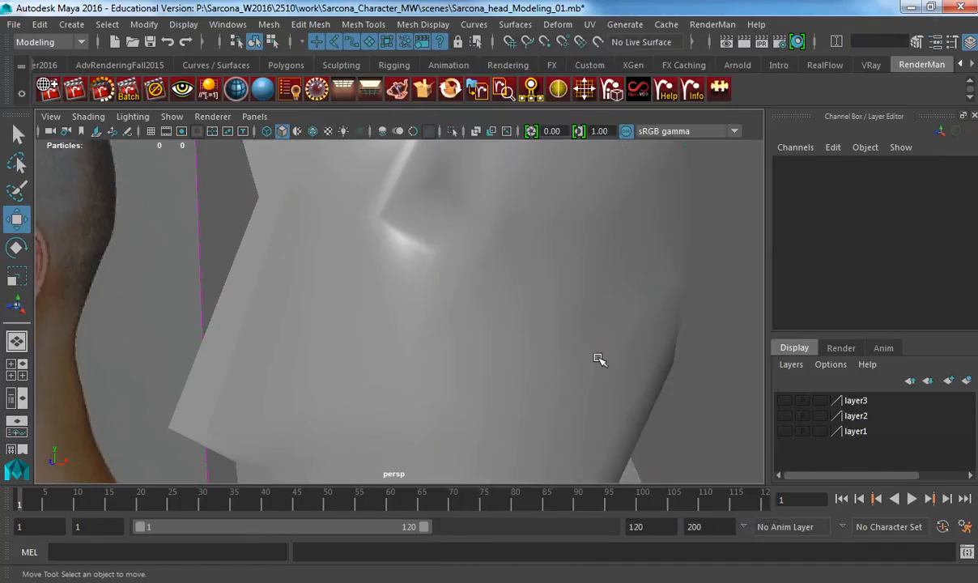
click(428, 190)
right_drag(427, 188, 427, 197)
click(370, 279)
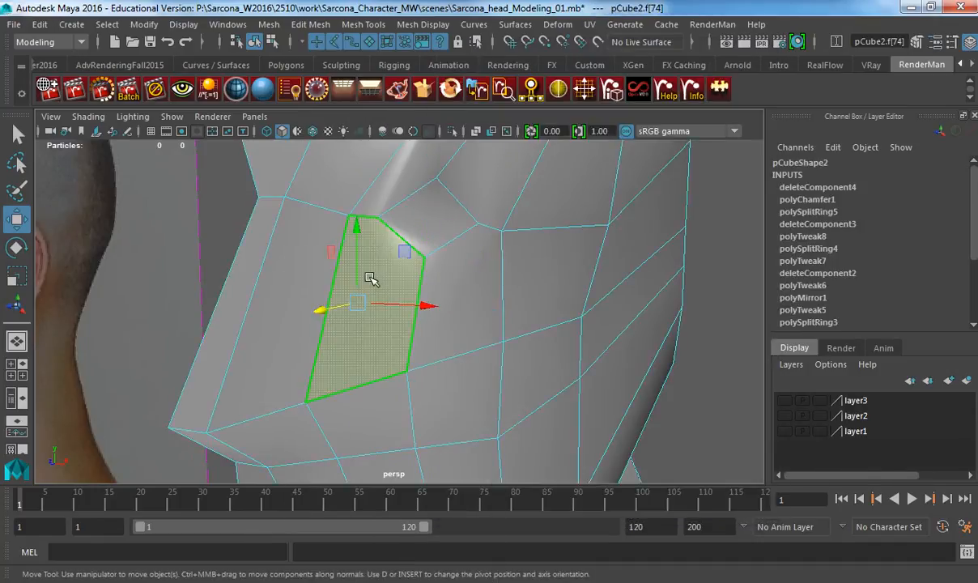
shift+click(485, 191)
shift+click(458, 274)
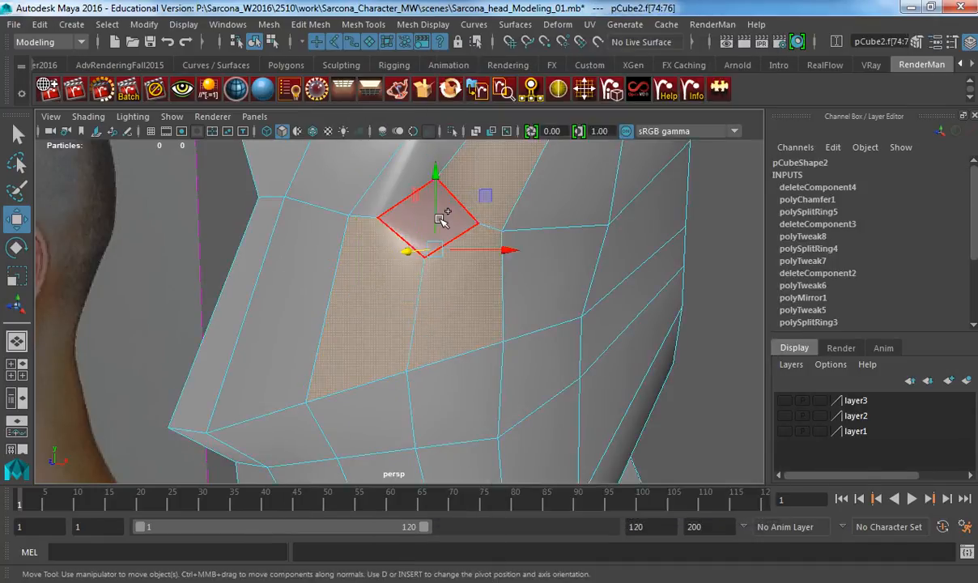
shift+click(404, 189)
mouse_move(476, 253)
alt+shift+middle_down()
mouse_move(480, 319)
mouse_move(479, 273)
alt+shift+middle_up()
alt+right_drag(479, 273, 455, 278)
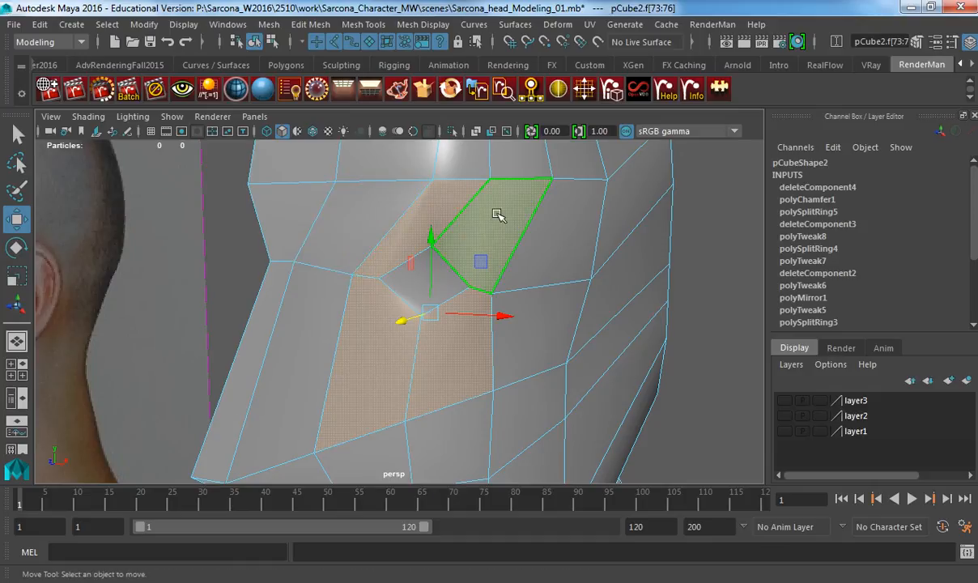
- Cut new edges from the eye diamond's upper inner edge up through the brow line and across the forehead to the centerline
right_drag(496, 216, 517, 195)
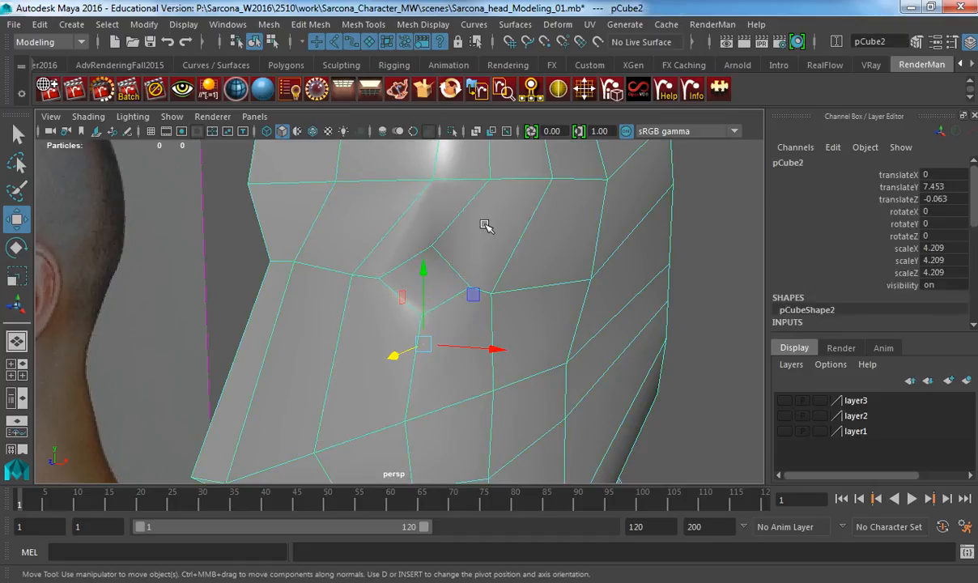
shift+right_click(409, 247)
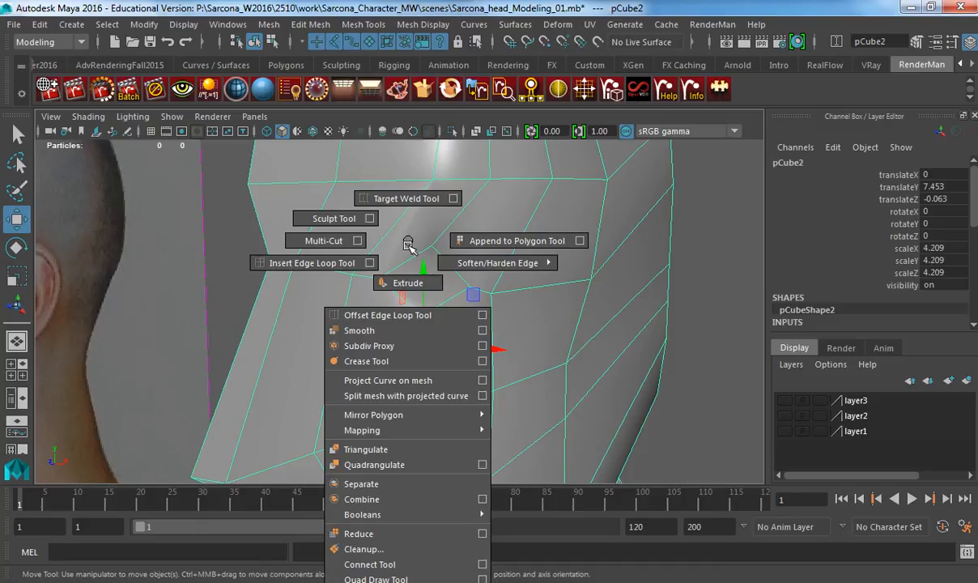
click(328, 241)
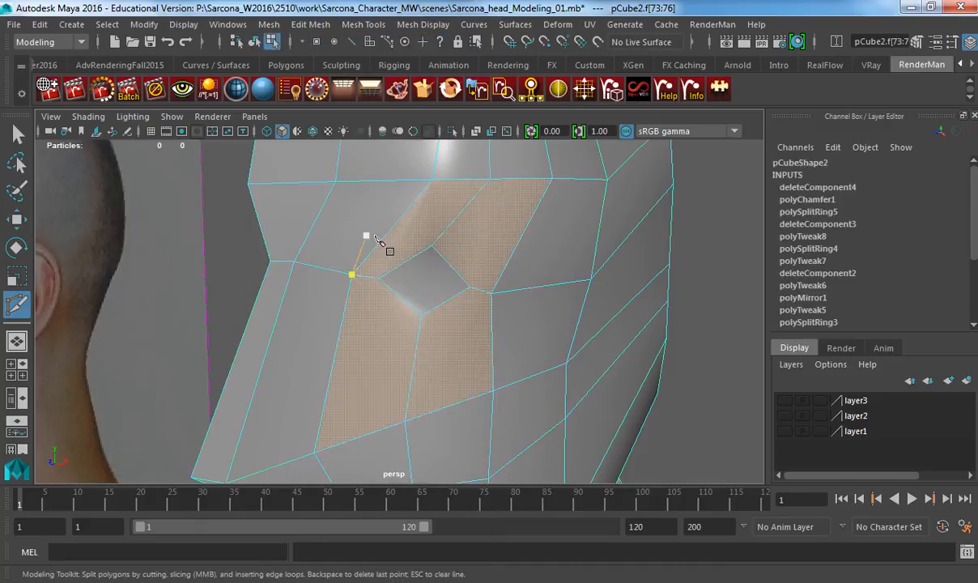
click(407, 260)
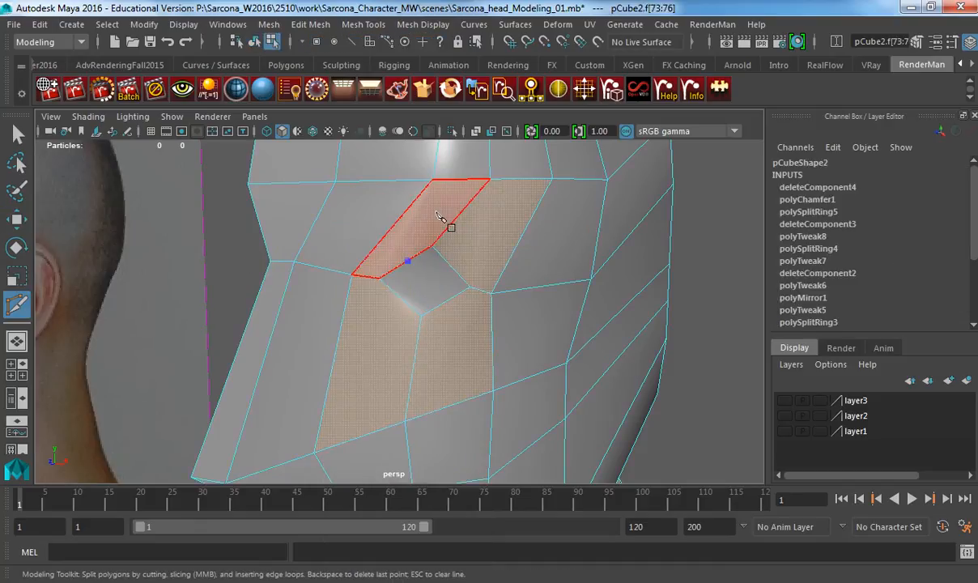
click(478, 180)
alt+middle_drag(479, 195, 445, 266)
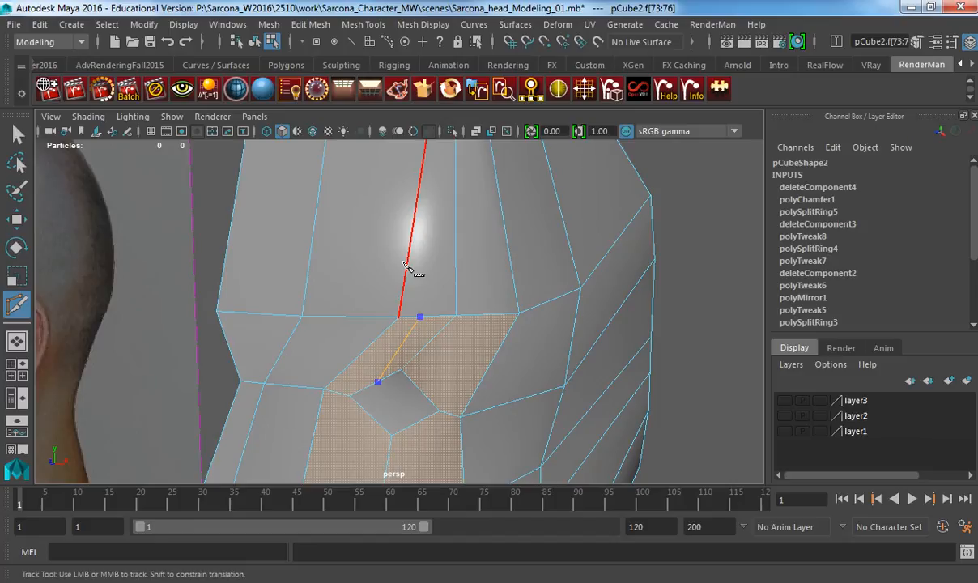
click(413, 224)
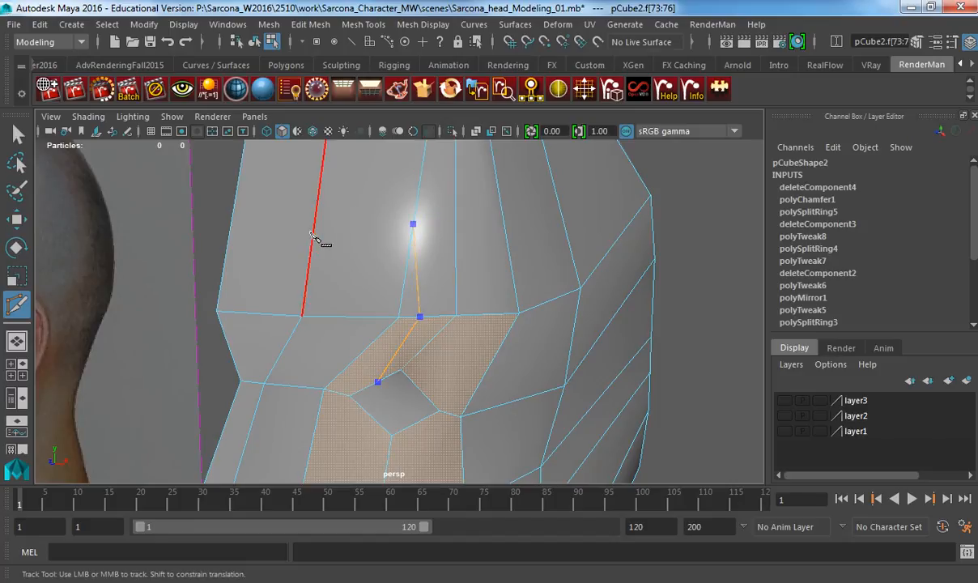
click(232, 229)
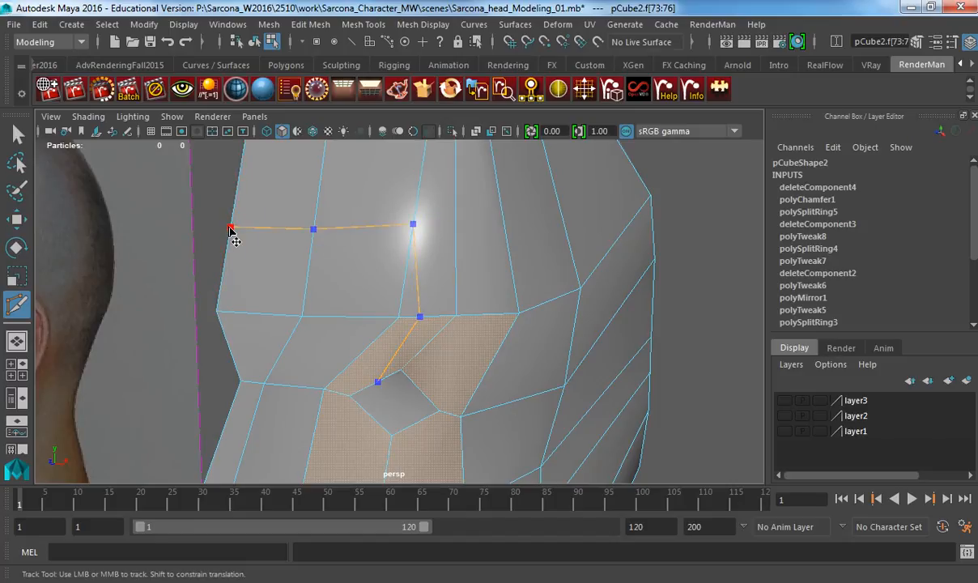
key(Return)
- Cut new edges from the eye diamond's lower inner edge across the side of the nose to the centerline
alt+middle_drag(377, 379, 409, 328)
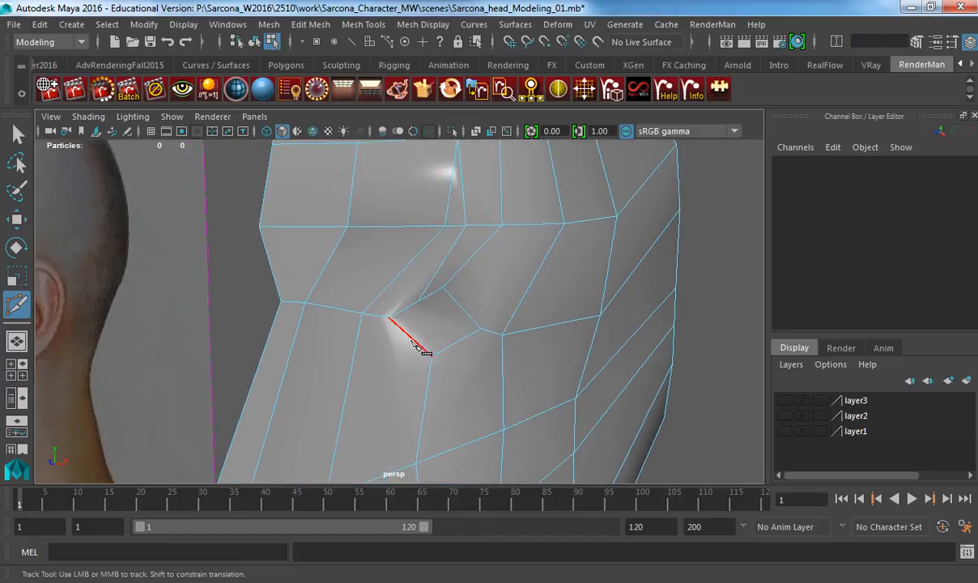
click(413, 341)
click(347, 383)
click(282, 383)
right_click(254, 382)
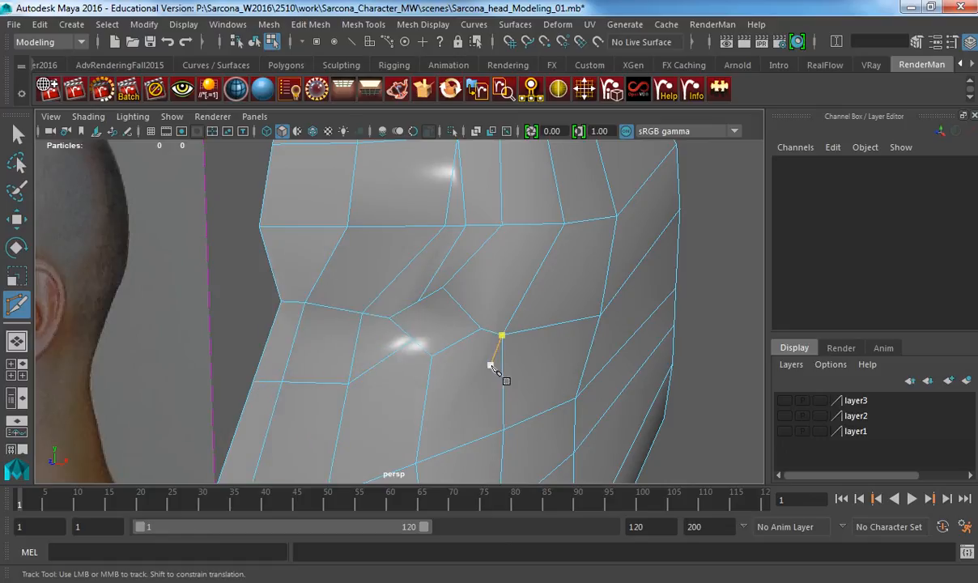
- Round the eye opening's inner side by moving its new lower vertex to about X 0.551, Y 8.127 and upper vertex to X 0.619, Y 8.508
key(w)
alt+drag(426, 374, 433, 270)
key(F9)
click(451, 262)
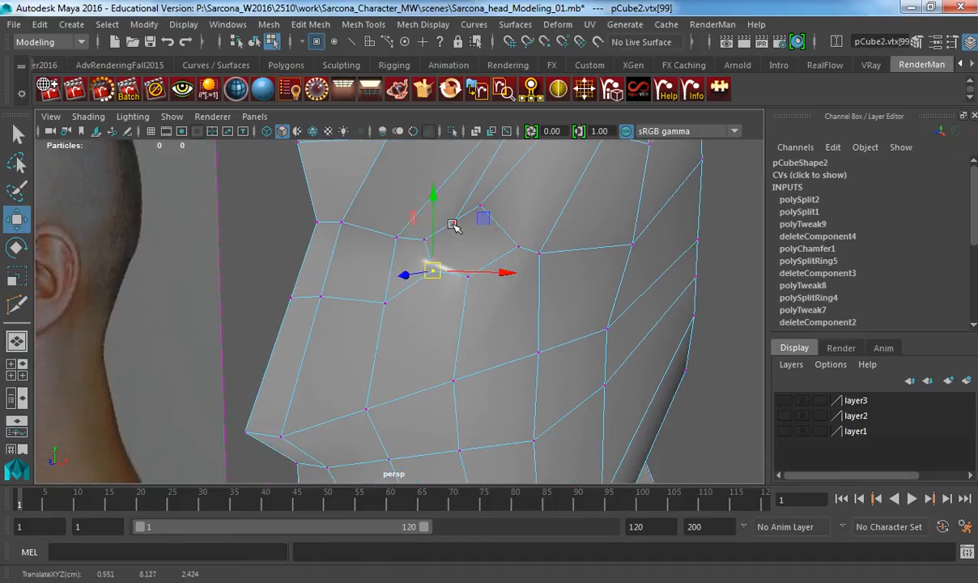
click(455, 221)
drag(457, 224, 443, 215)
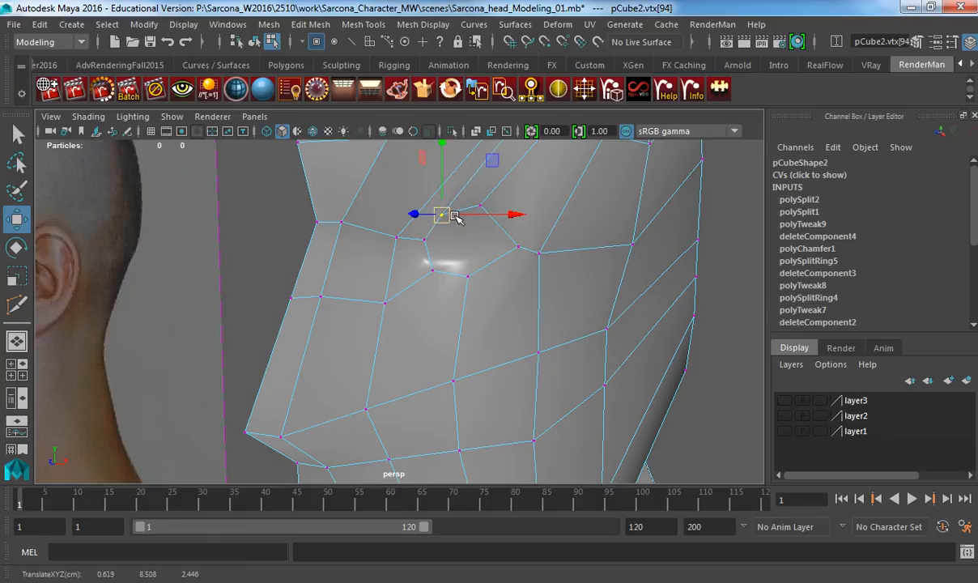
- Move the first brow-line vertex above the eye to about X 0.753 and shift its outer neighbour toward the nose
alt+middle_drag(452, 243, 448, 392)
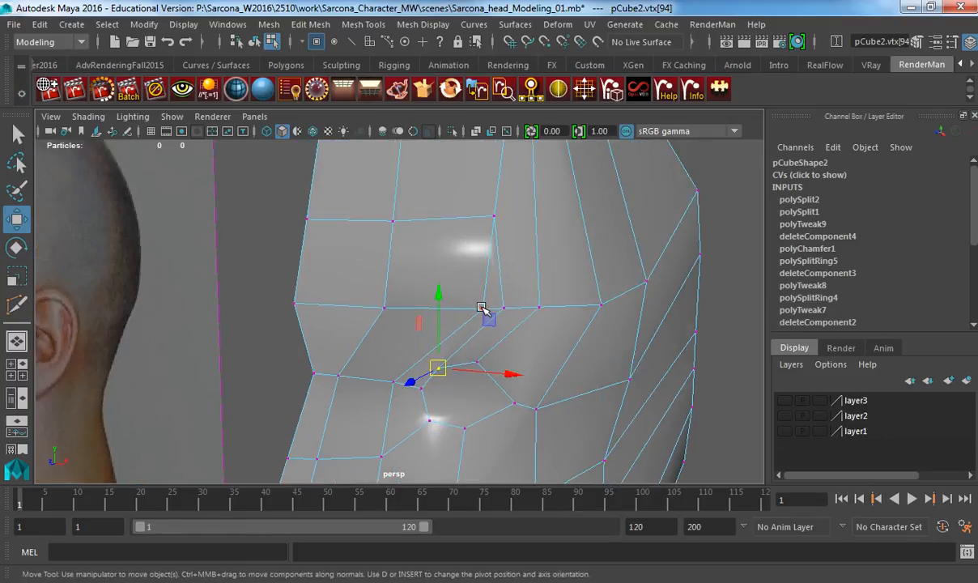
click(502, 308)
drag(515, 308, 463, 311)
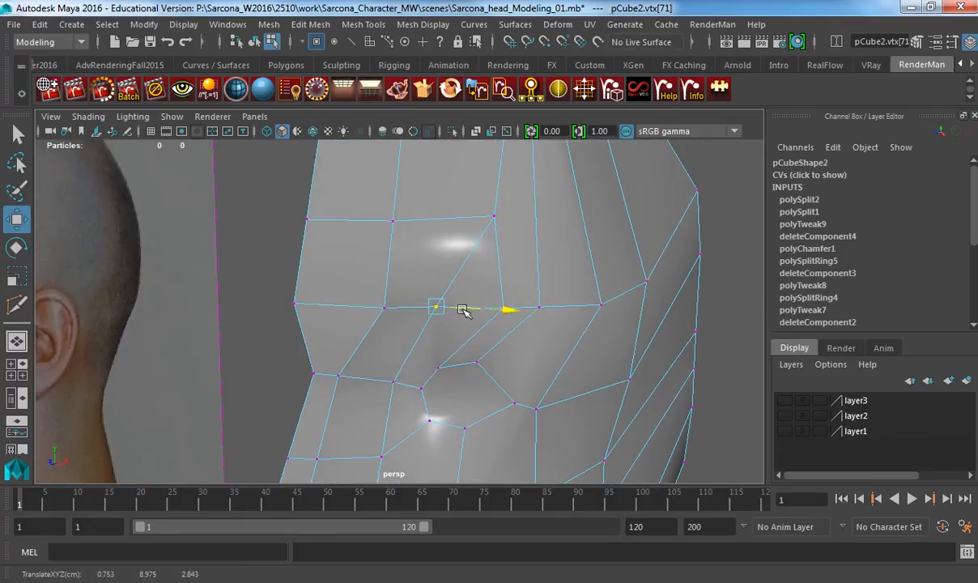
key(q)
click(507, 309)
key(w)
drag(541, 309, 516, 312)
alt+drag(472, 353, 507, 279)
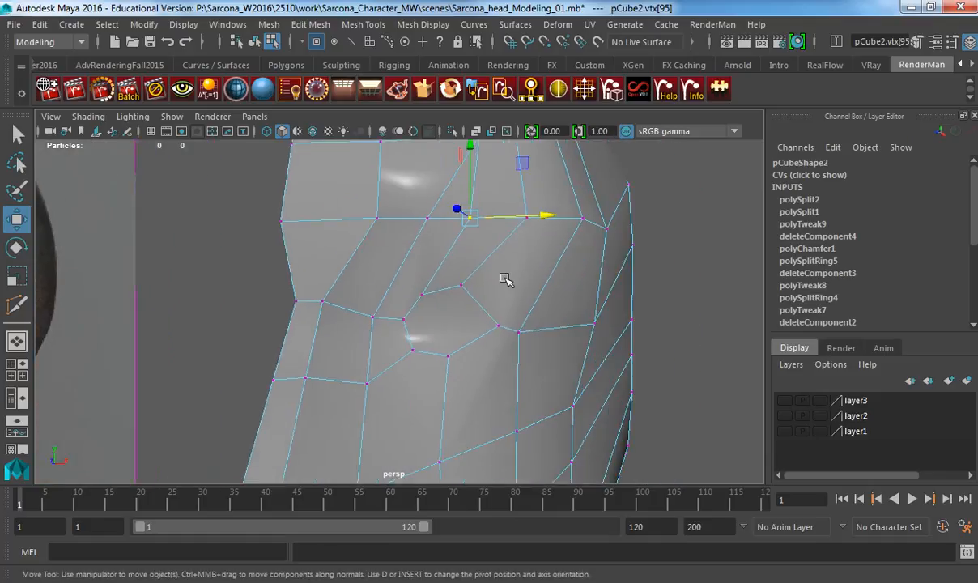
- Cut new edges from the eye opening's upper outer edge around the side of the head to the back centerline
key(ctrl+shift+x)
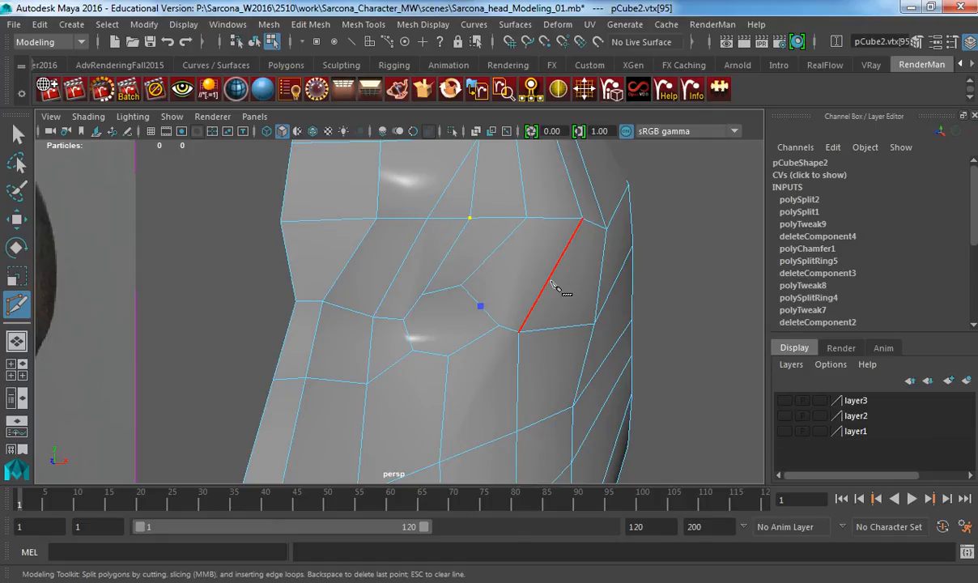
click(547, 280)
alt+drag(632, 261, 557, 283)
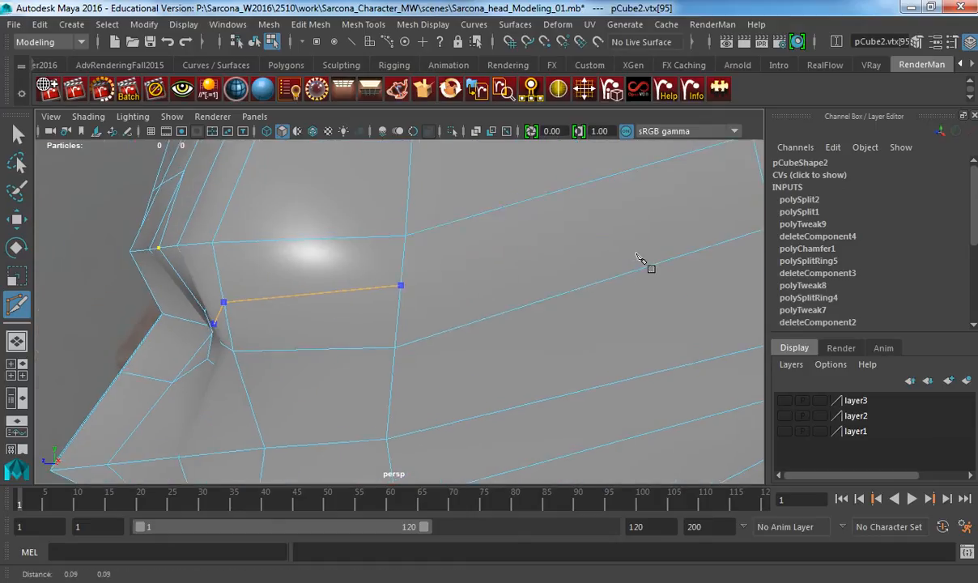
alt+middle_drag(649, 264, 518, 366)
alt+right_drag(519, 366, 535, 308)
click(611, 272)
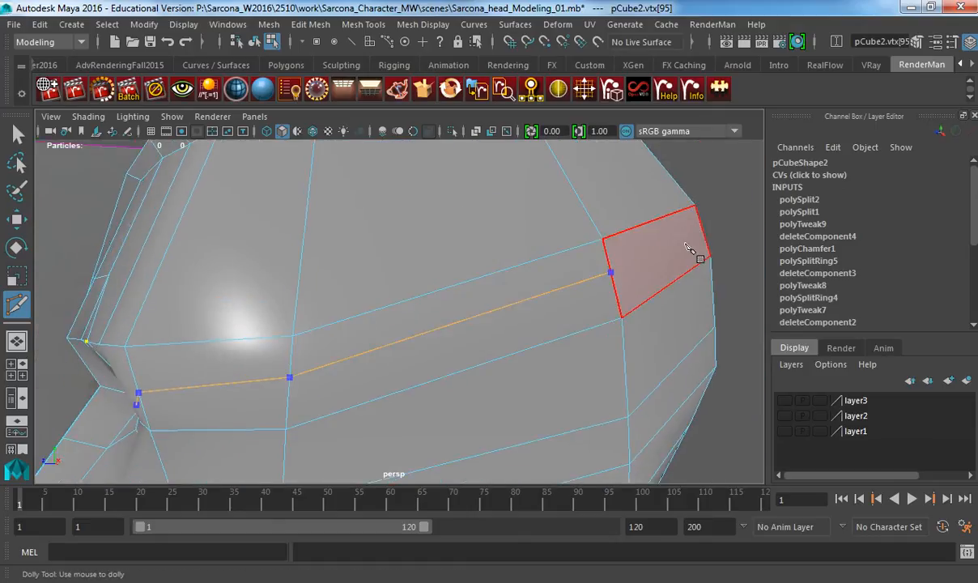
alt+drag(747, 284, 579, 301)
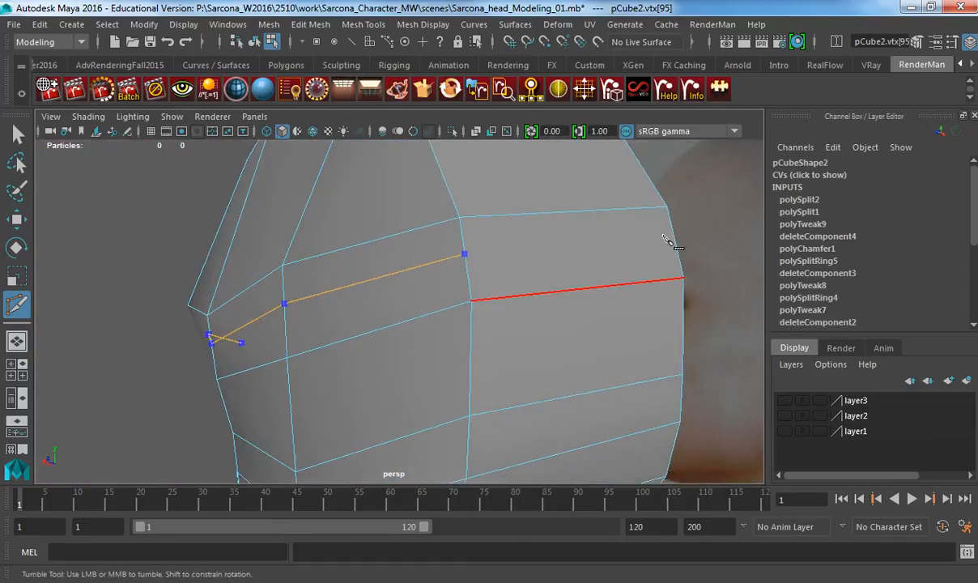
click(675, 238)
right_click(585, 266)
- Cut new edges from the eye opening's lower outer edge around the side of the head to the back centerline
alt+drag(535, 276, 429, 289)
click(437, 318)
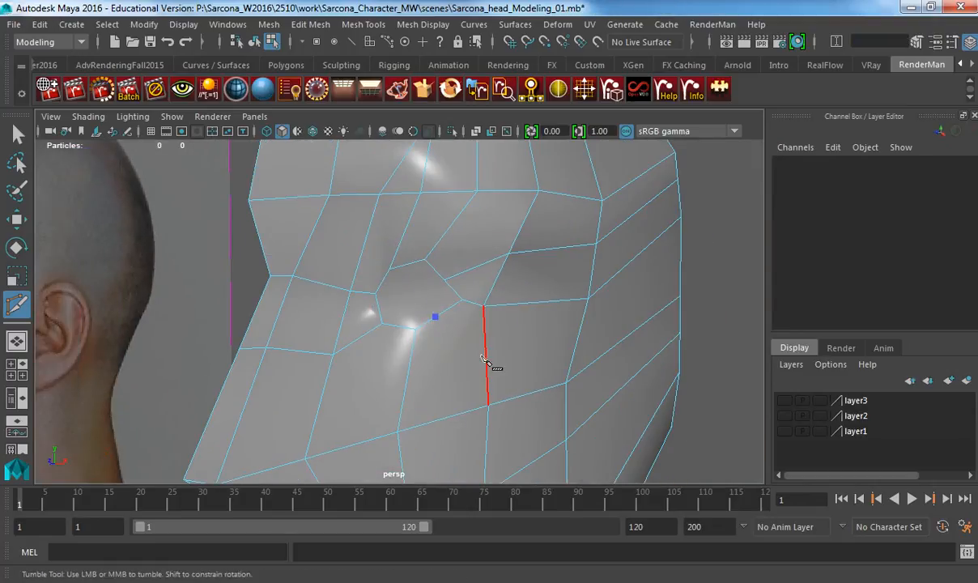
click(576, 351)
alt+drag(576, 351, 627, 330)
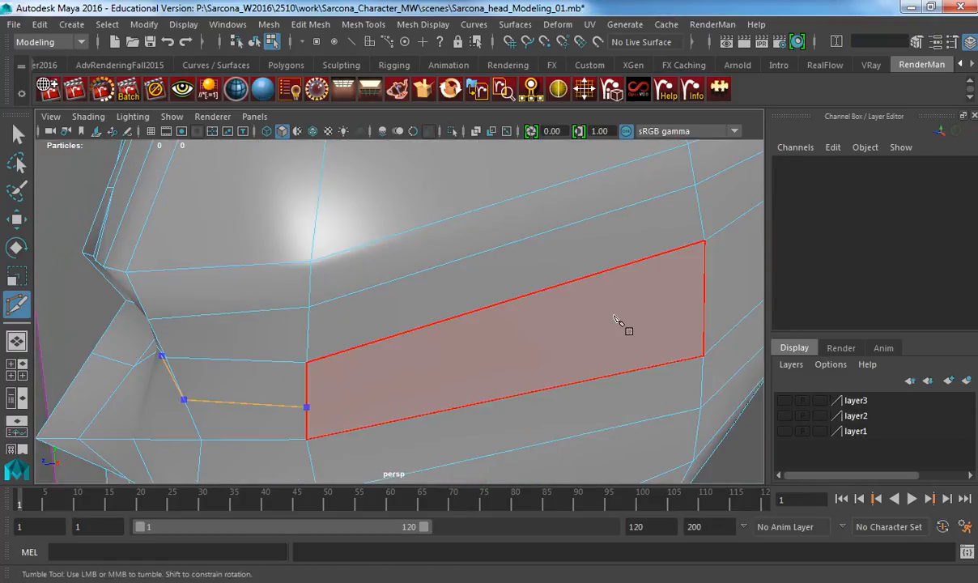
alt+drag(703, 324, 508, 308)
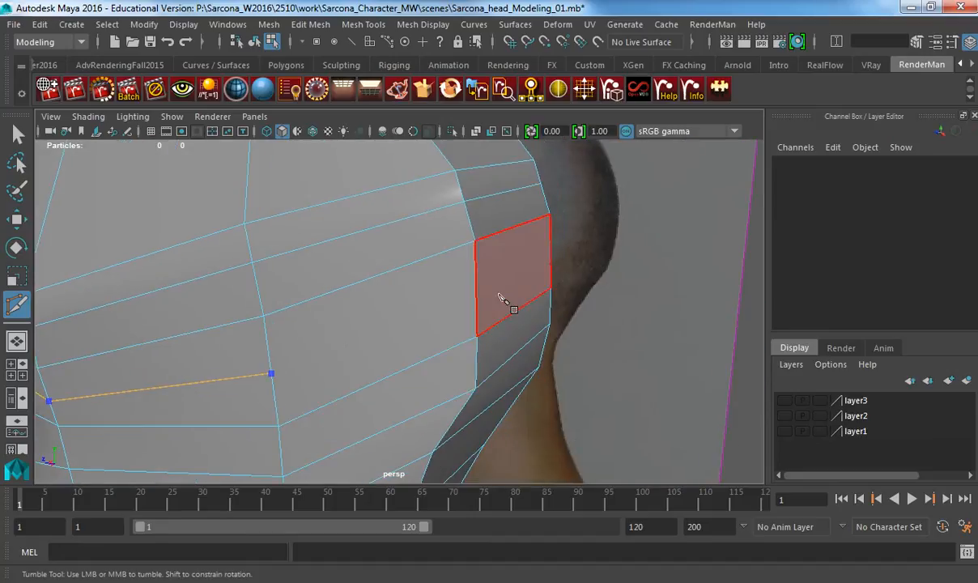
click(477, 296)
click(551, 264)
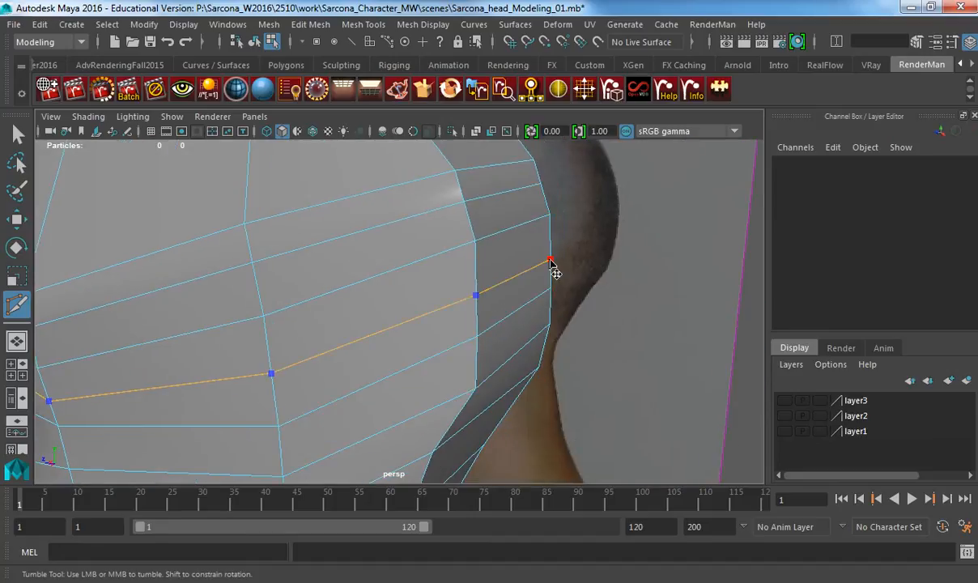
right_click(550, 266)
- Move the inner vertex of the new forehead cut toward the centerline, to about X 0.175
alt+drag(313, 323, 383, 328)
alt+middle_drag(383, 328, 598, 249)
alt+drag(503, 257, 596, 255)
alt+middle_drag(596, 255, 551, 257)
alt+right_drag(550, 258, 515, 247)
alt+middle_drag(516, 247, 497, 319)
key(w)
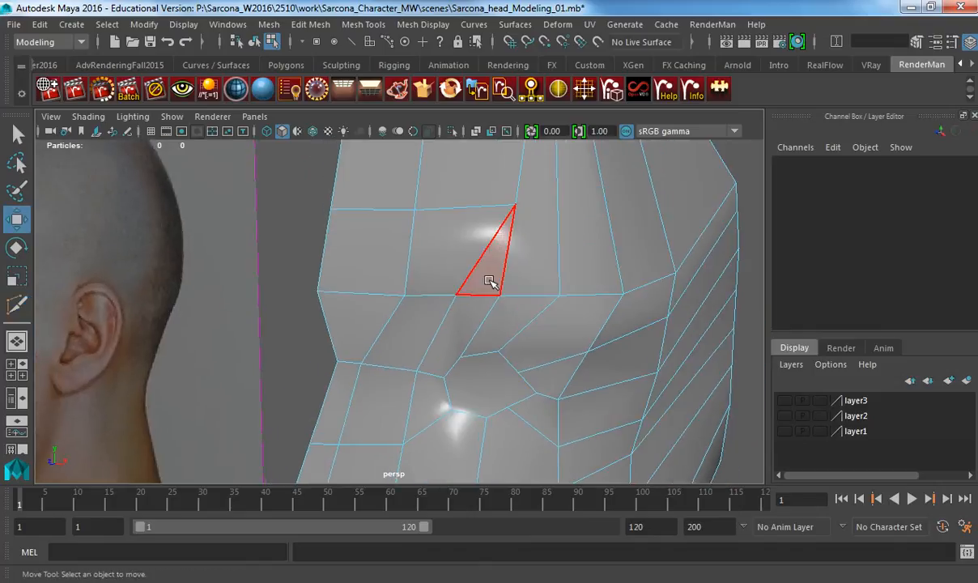
right_drag(492, 281, 471, 276)
alt+drag(482, 270, 524, 261)
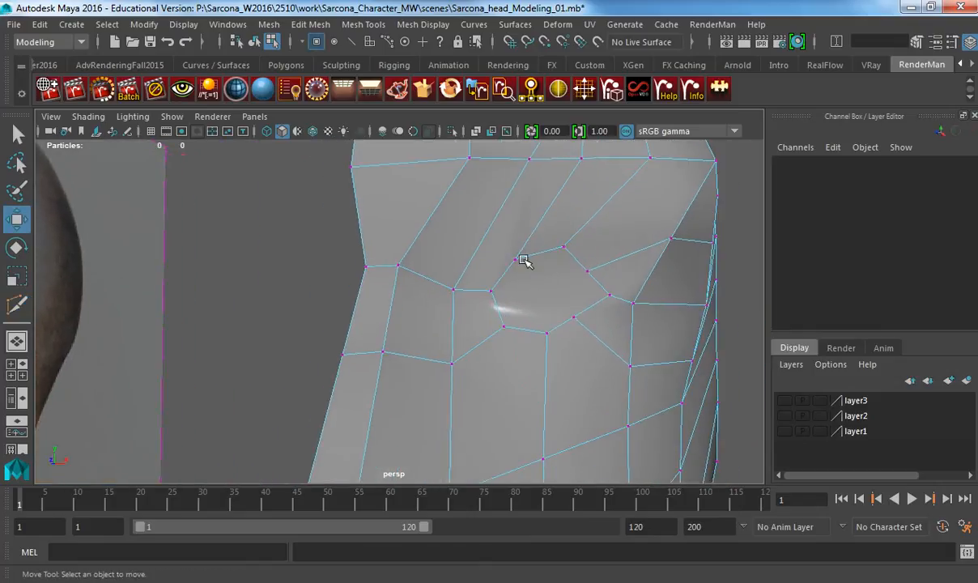
alt+drag(527, 179, 439, 211)
click(449, 204)
click(521, 213)
alt+drag(531, 225, 471, 249)
click(452, 246)
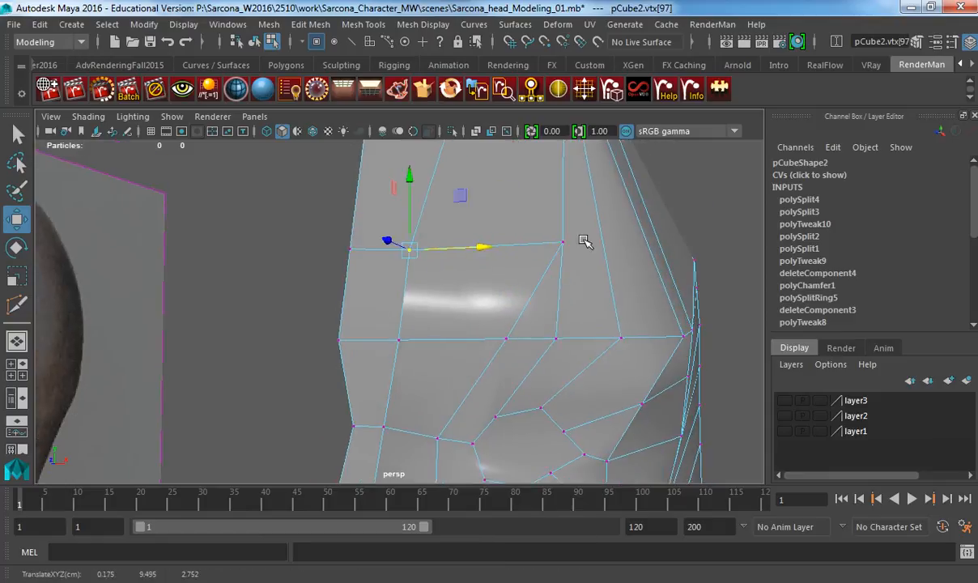
- Move the forehead cut's outer end vertex to about X 0.925 and delete the diagonal edge below it
click(566, 245)
drag(592, 242, 571, 247)
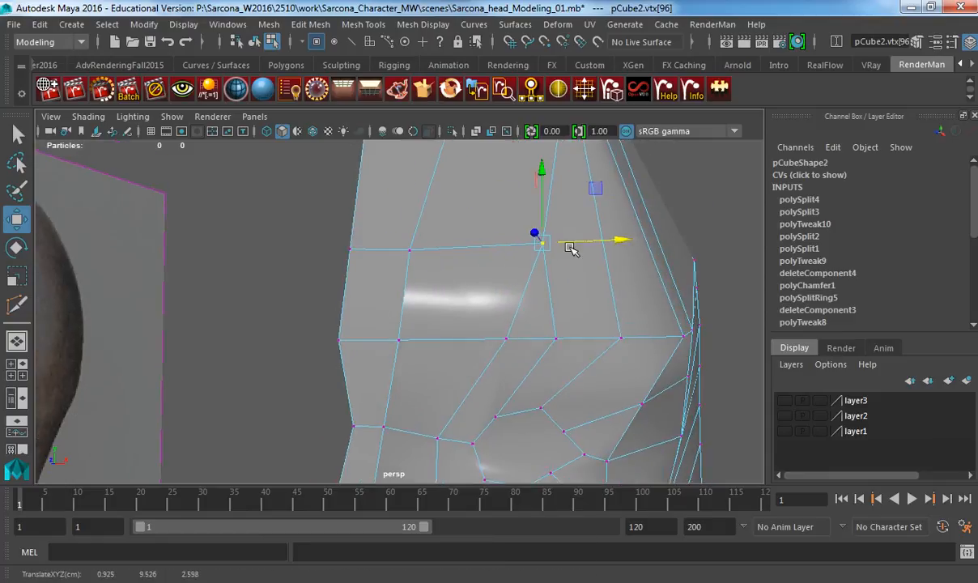
right_drag(529, 298, 524, 271)
click(524, 294)
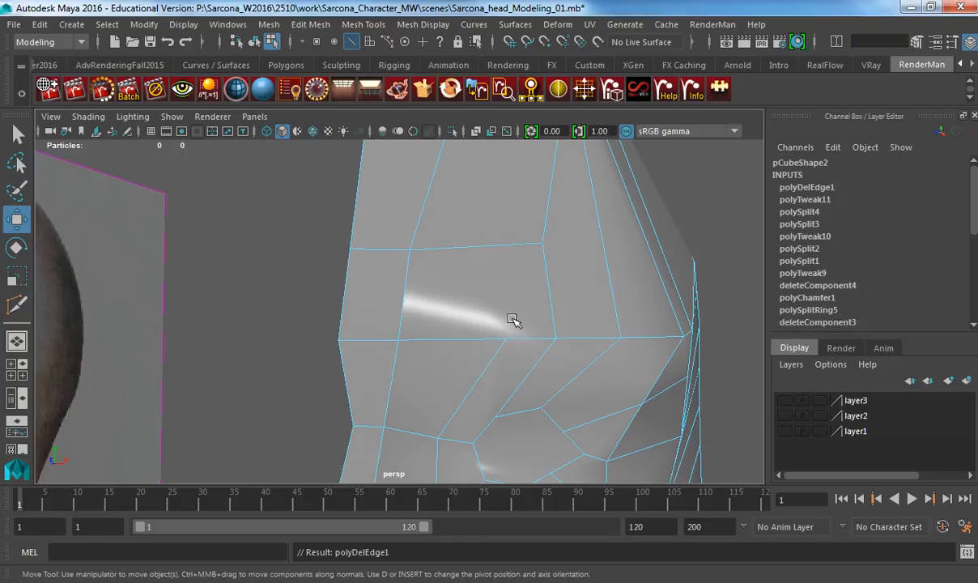
- Space the two brow-line vertices above the eye by moving them to about X 0.462 and X 0.741
alt+middle_drag(513, 318, 515, 243)
click(498, 226)
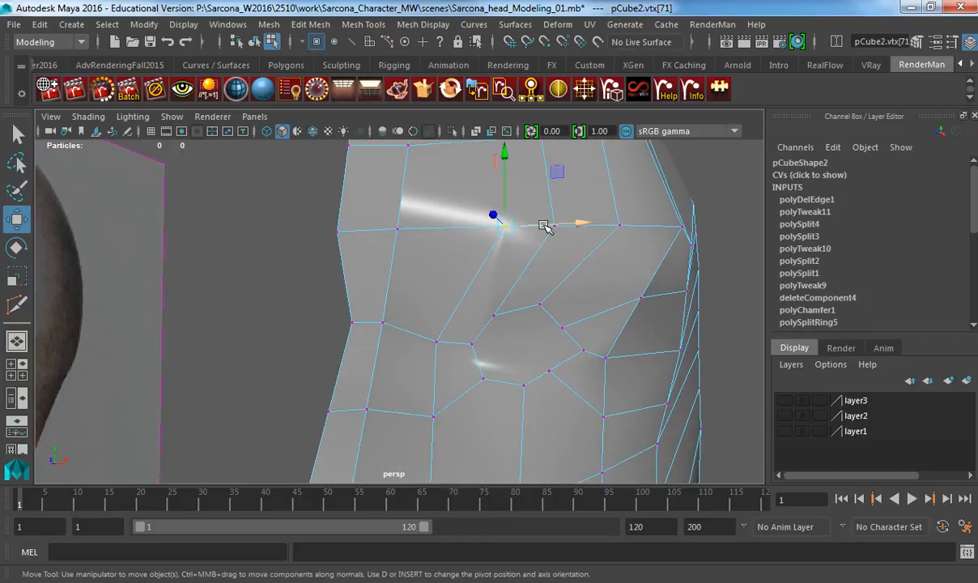
drag(545, 226, 513, 226)
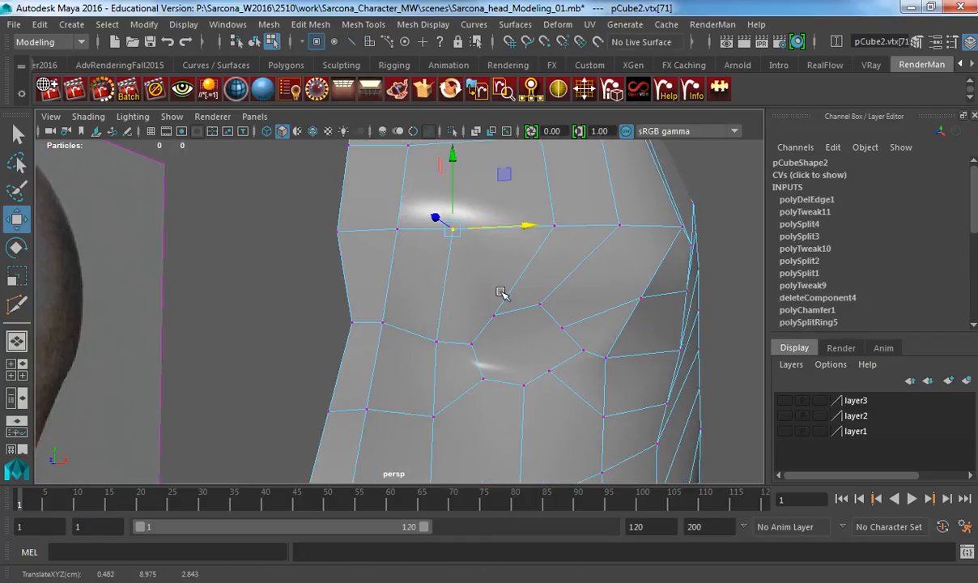
alt+middle_drag(502, 293, 491, 258)
alt+middle_drag(505, 213, 501, 247)
click(525, 230)
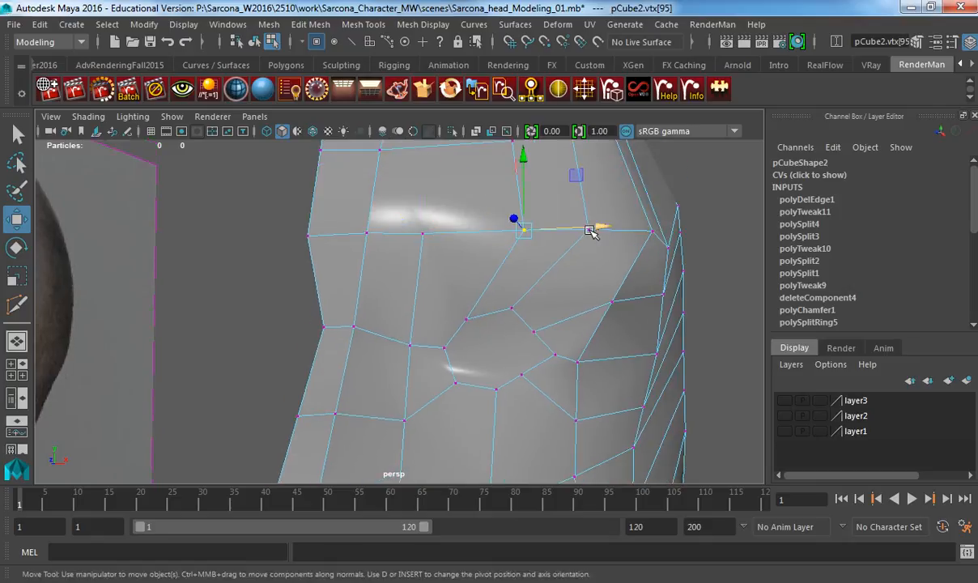
drag(591, 231, 538, 231)
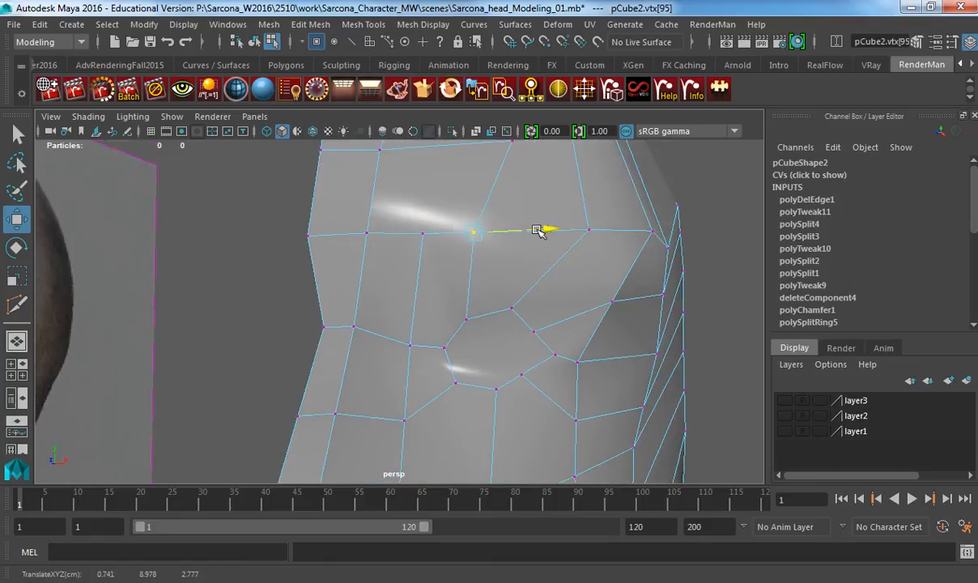
- Nudge both brow-line vertices above the eye slightly closer to the nose
click(431, 232)
middle_drag(477, 251, 471, 254)
key(q)
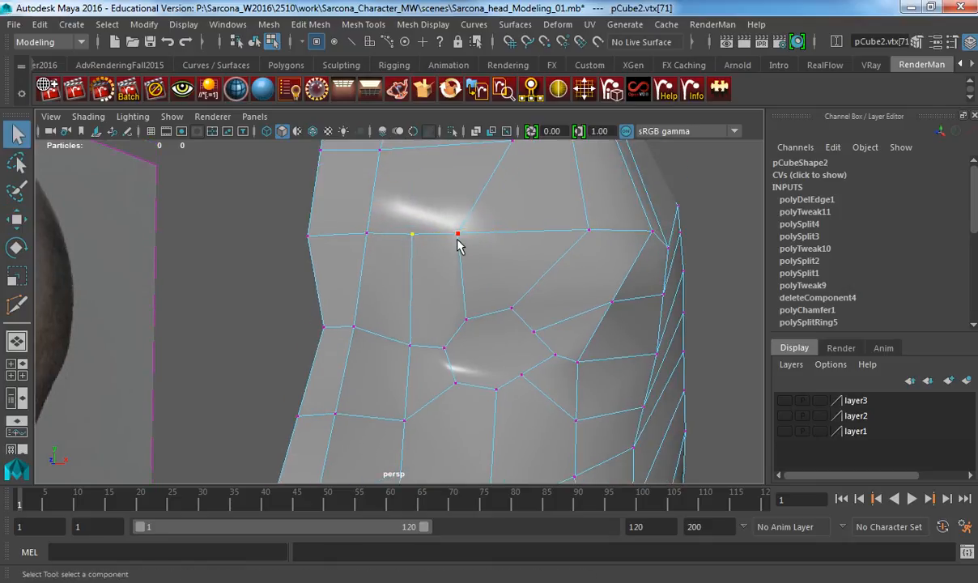
key(w)
click(503, 233)
key(ctrl+z)
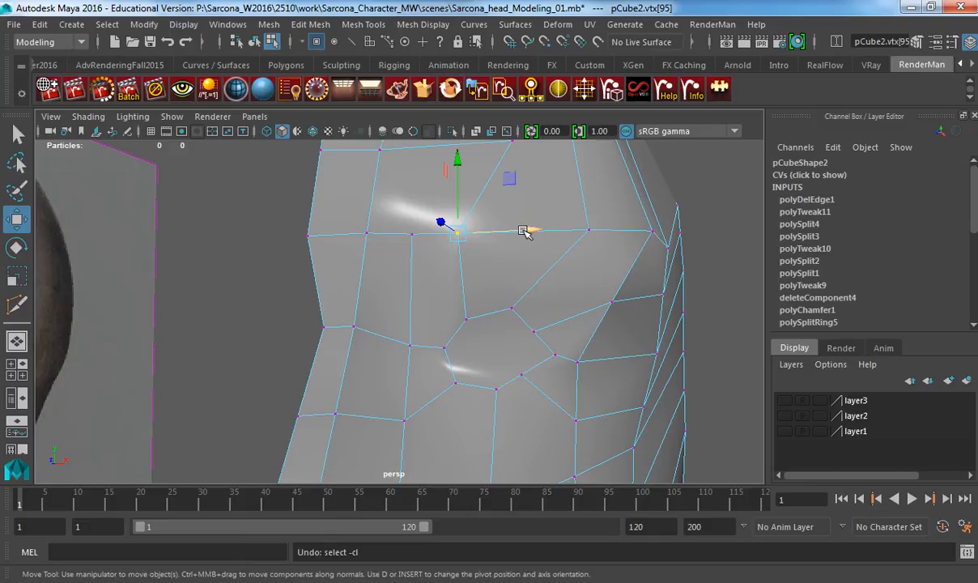
drag(528, 232, 525, 232)
- Shift the outer end vertex of the forehead cut inward, in line with the brow vertex below it
alt+middle_drag(517, 246, 518, 308)
click(512, 256)
drag(576, 264, 519, 270)
- Move the upper forehead vertex above the cut toward the centerline and raise it slightly, finishing in edge selection mode
alt+middle_drag(520, 272, 521, 337)
click(530, 244)
drag(563, 242, 503, 261)
alt+middle_drag(409, 232, 406, 264)
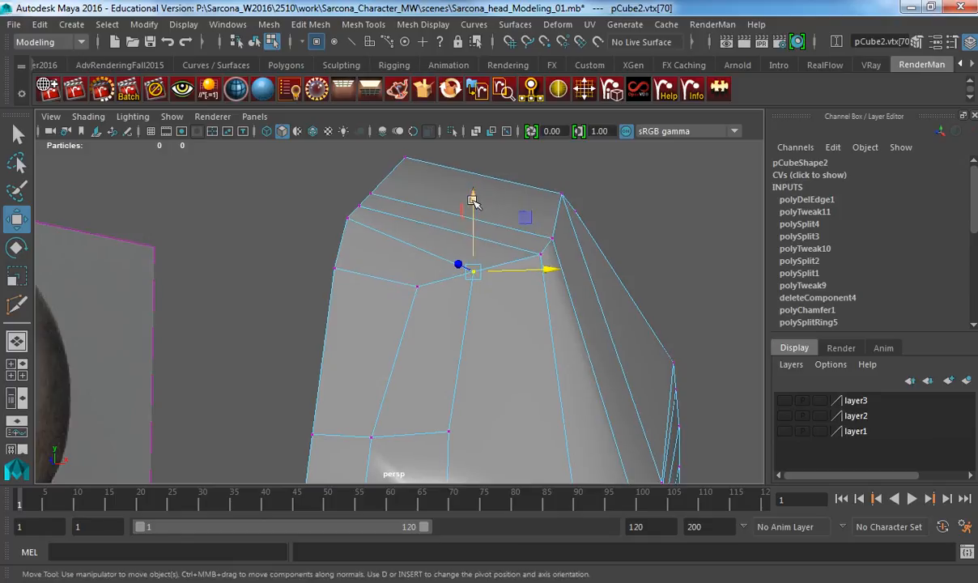
drag(475, 224, 476, 216)
alt+middle_drag(465, 342, 478, 292)
right_drag(398, 262, 405, 231)
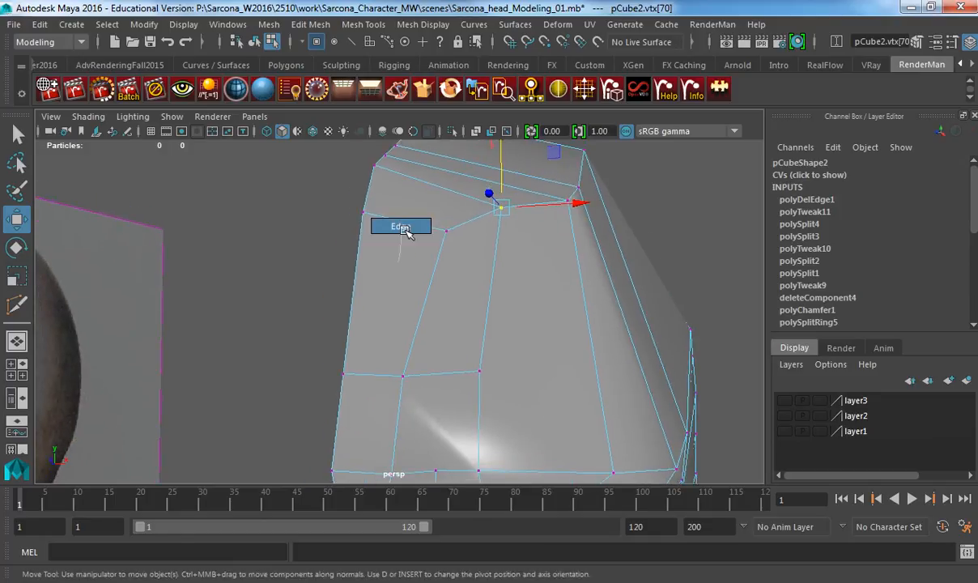
- Delete the leftover cut edge across the forehead and the diagonal edge beneath it, accepting the autosave, and return to object selection
click(417, 226)
key(Delete)
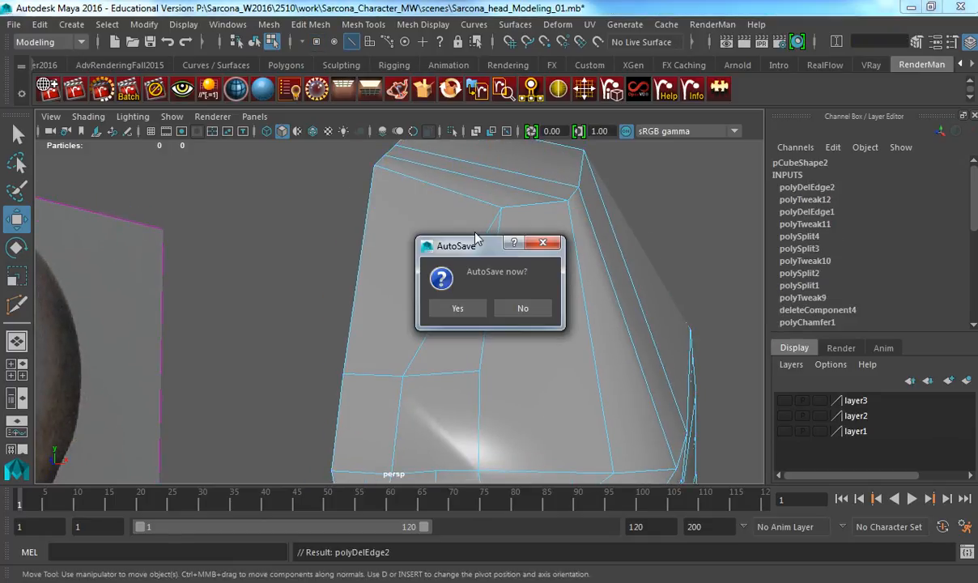
click(475, 303)
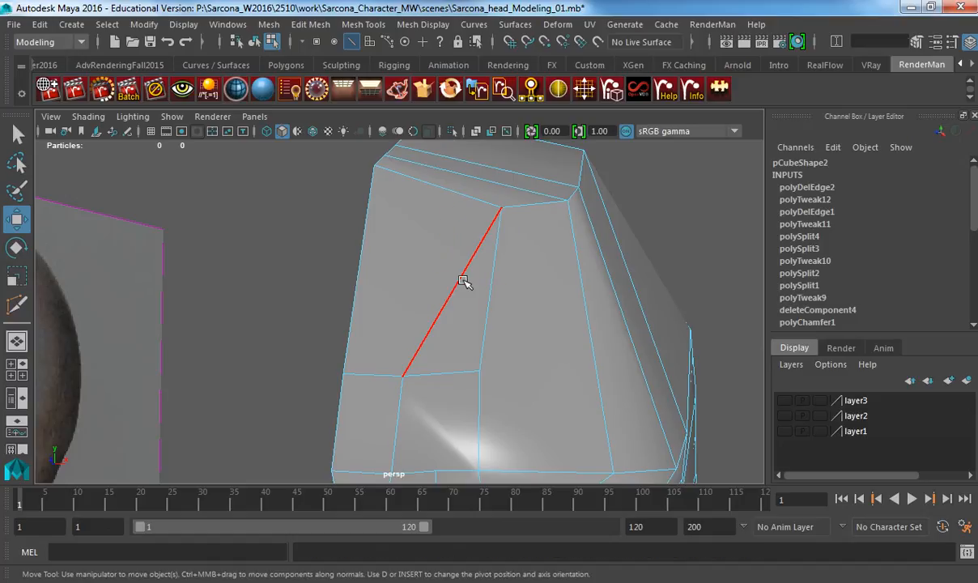
click(464, 280)
key(Delete)
right_drag(411, 302, 455, 288)
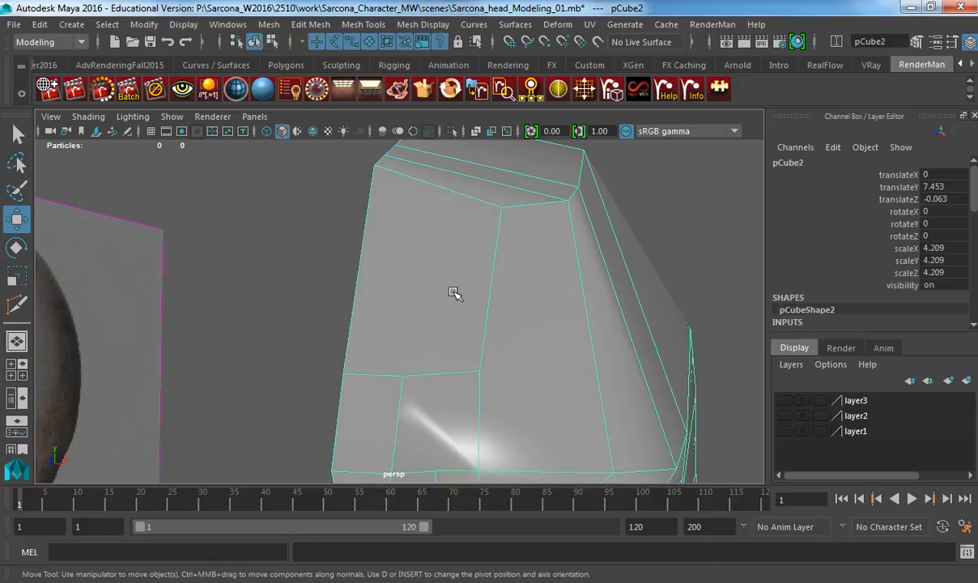
- Select the upper outer vertex of the eye opening and frame the eye area in the front view
scroll(498, 319, up, 5)
alt+middle_drag(517, 288, 516, 179)
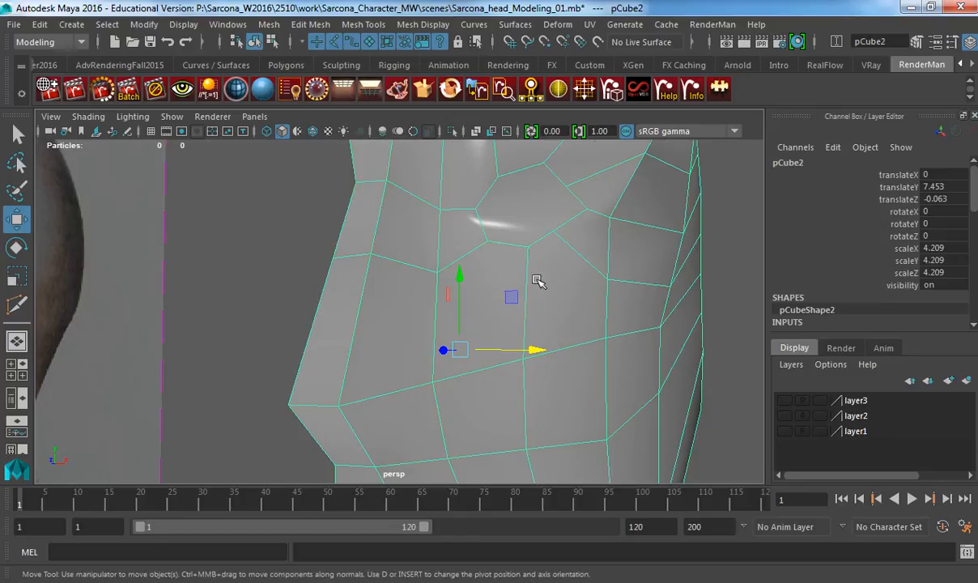
alt+drag(537, 280, 503, 316)
alt+drag(500, 274, 528, 274)
right_drag(528, 273, 496, 212)
click(557, 243)
key(space)
drag(564, 276, 566, 297)
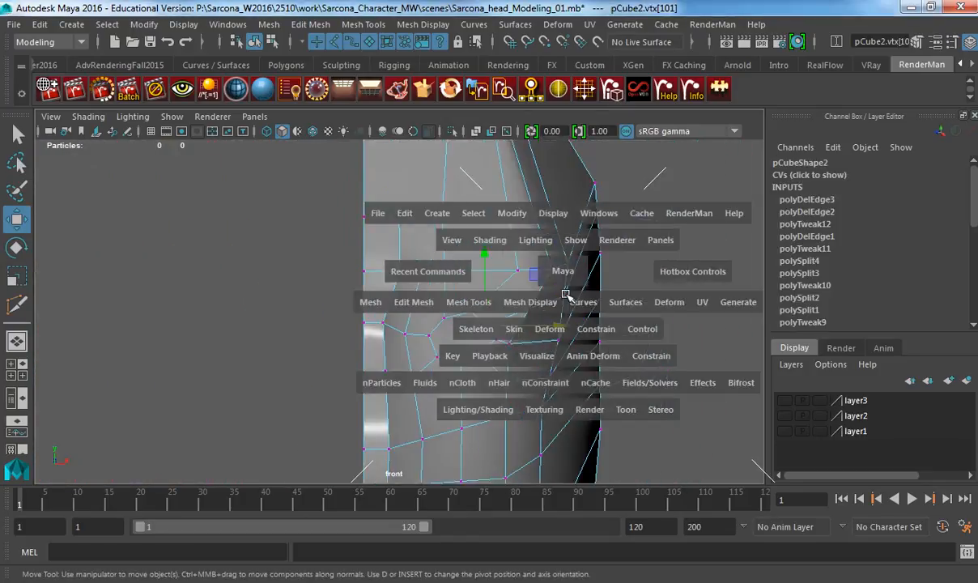
alt+middle_drag(490, 317, 498, 292)
alt+right_drag(498, 293, 567, 310)
- Switch to the web browser and search Google Images for "eye shape"
key(alt+Tab)
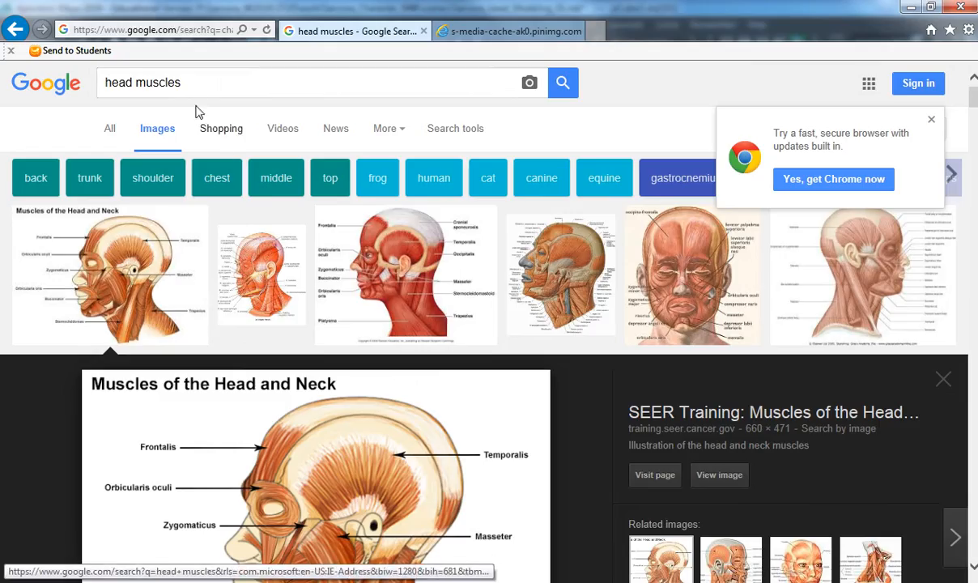
drag(192, 84, 67, 89)
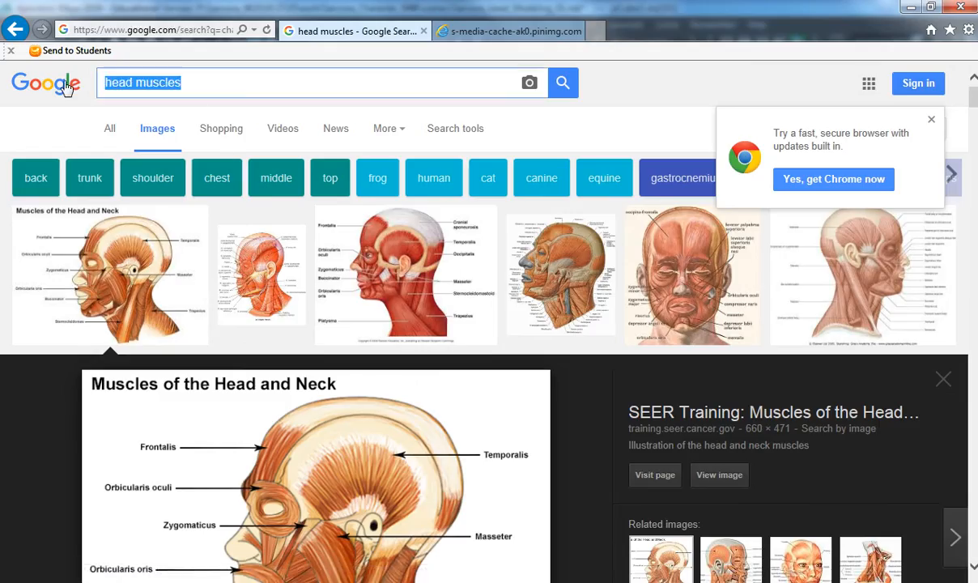
text(eye shape)
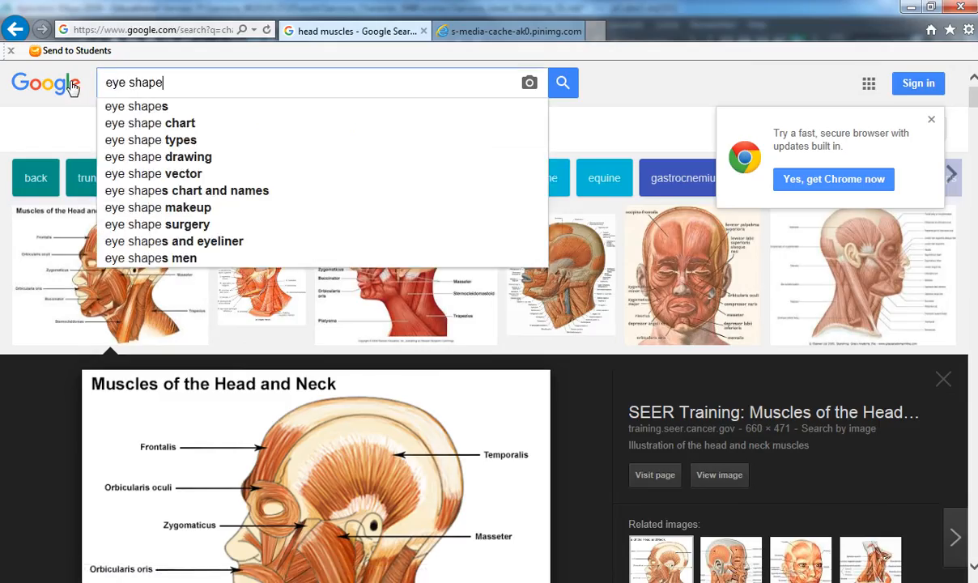
key(Escape)
key(Return)
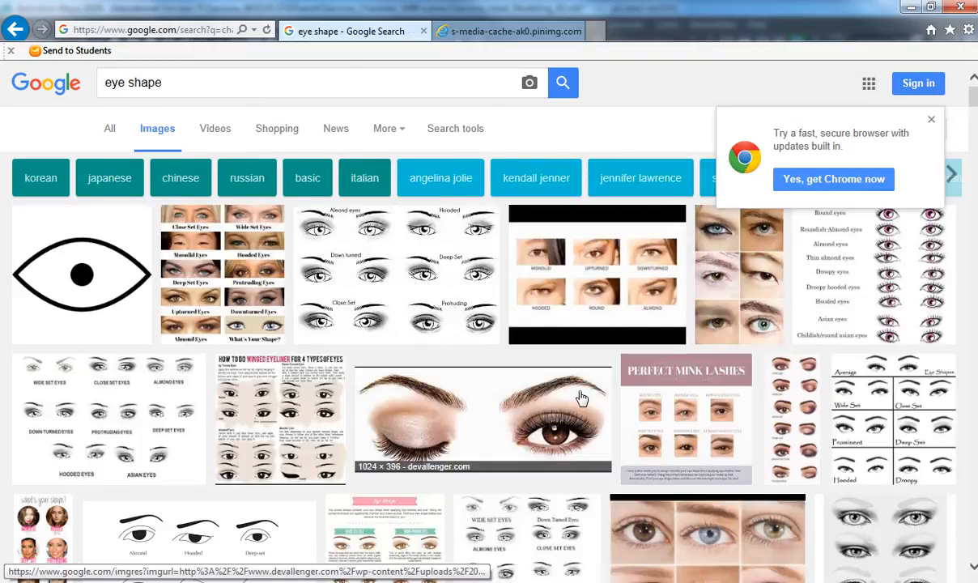
- Open the chart comparing monolid, upturned, downturned, hooded, round and almond eyes at full size, and return to Maya
click(604, 284)
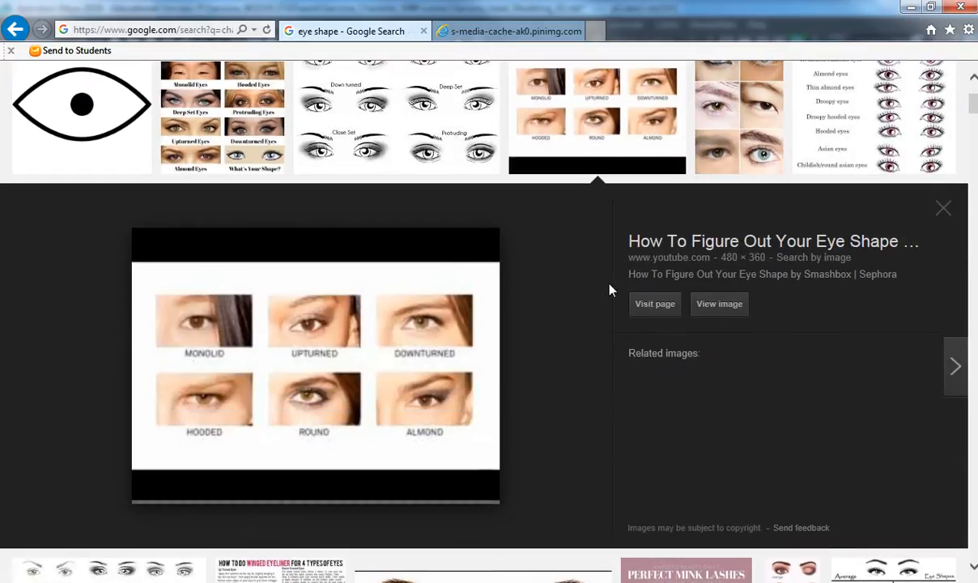
click(445, 318)
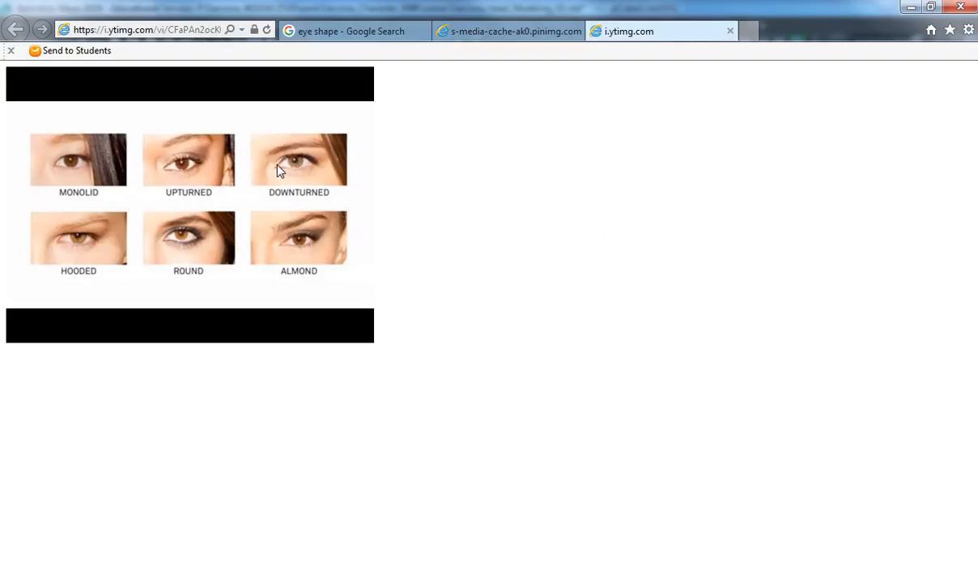
key(alt+Tab)
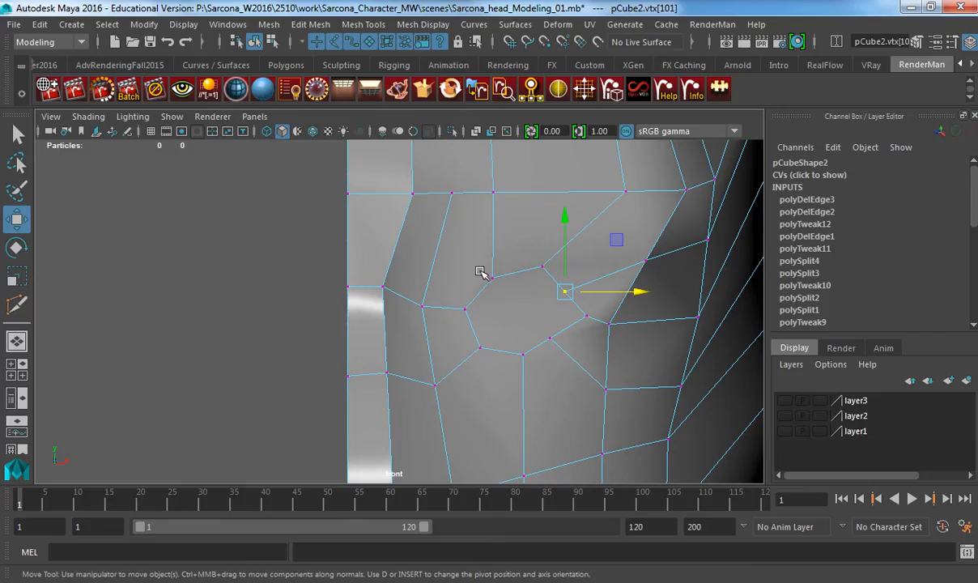
- Move the vertex on the outer half of the upper eyelid to about X 0.891, Y 8.508 and show the eyeball on layer3
alt+right_drag(480, 271, 579, 285)
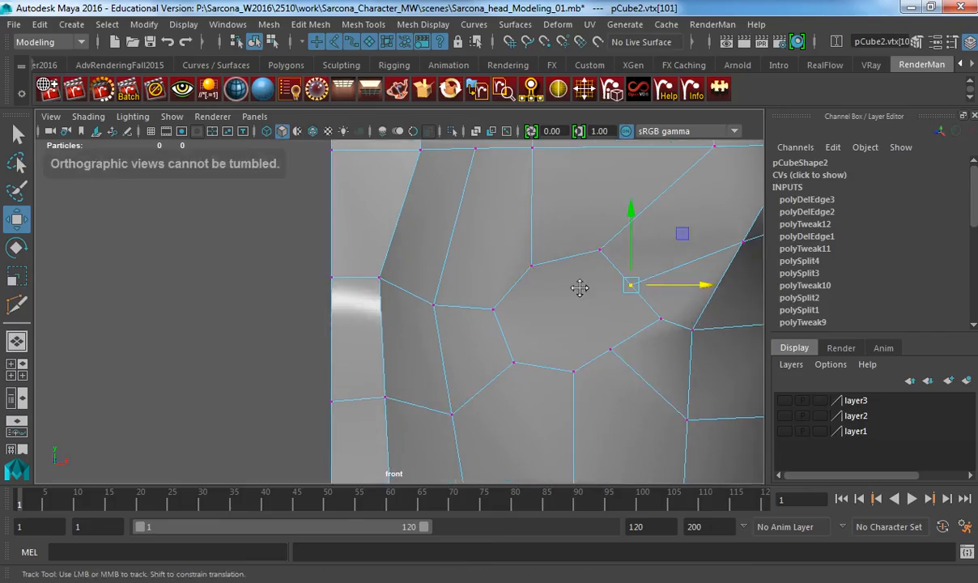
alt+middle_drag(581, 286, 463, 289)
click(481, 255)
drag(481, 255, 480, 272)
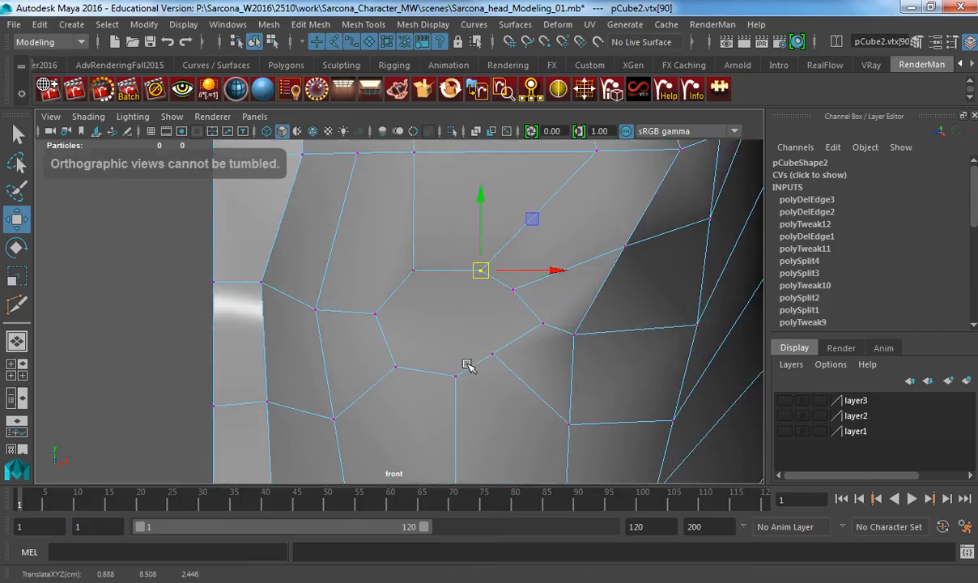
click(784, 401)
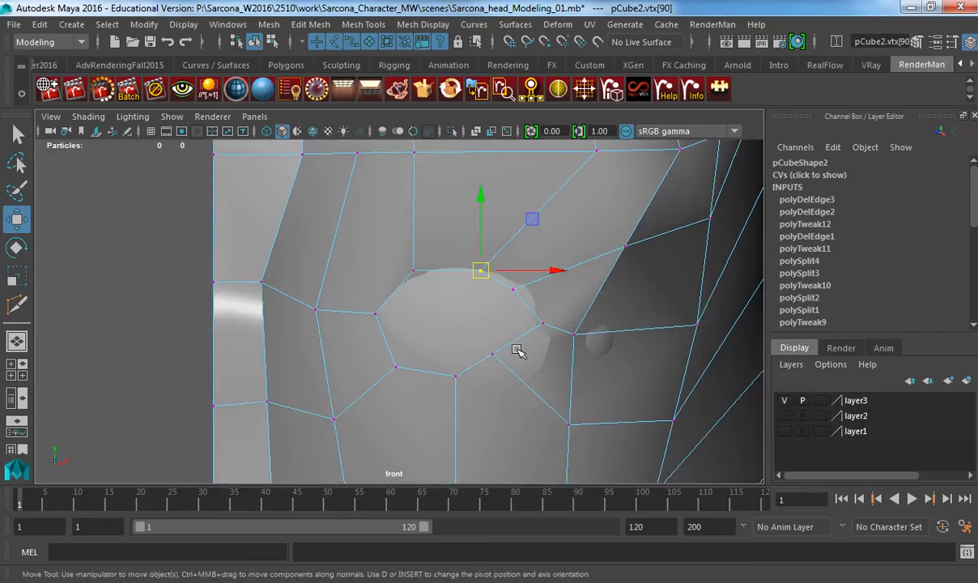
middle_drag(488, 302, 485, 300)
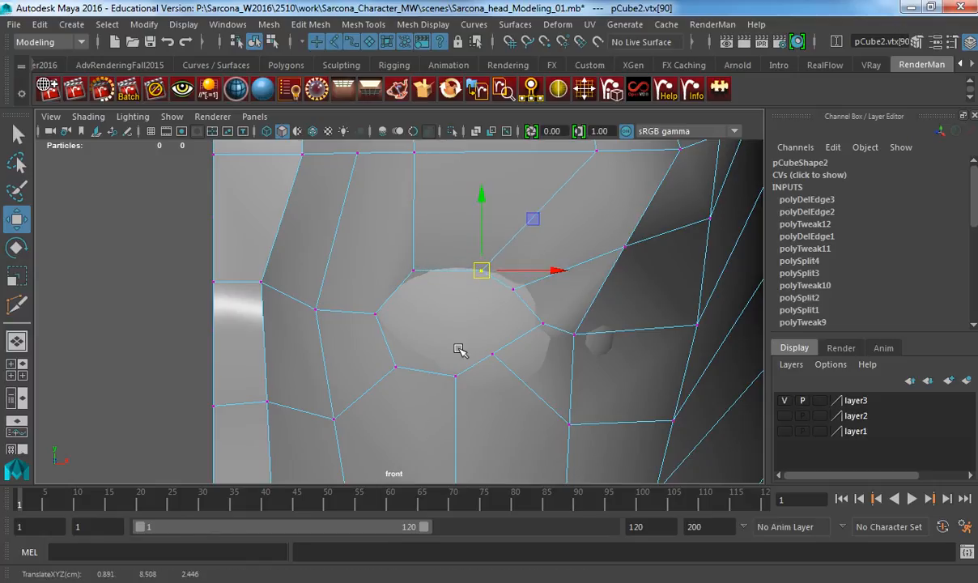
- Raise the eye opening's bottom vertex to about X 0.808, Y 8.131 and the lower inner one to X 0.606, Y 8.152; lower the inner corner
click(456, 375)
drag(458, 383, 468, 373)
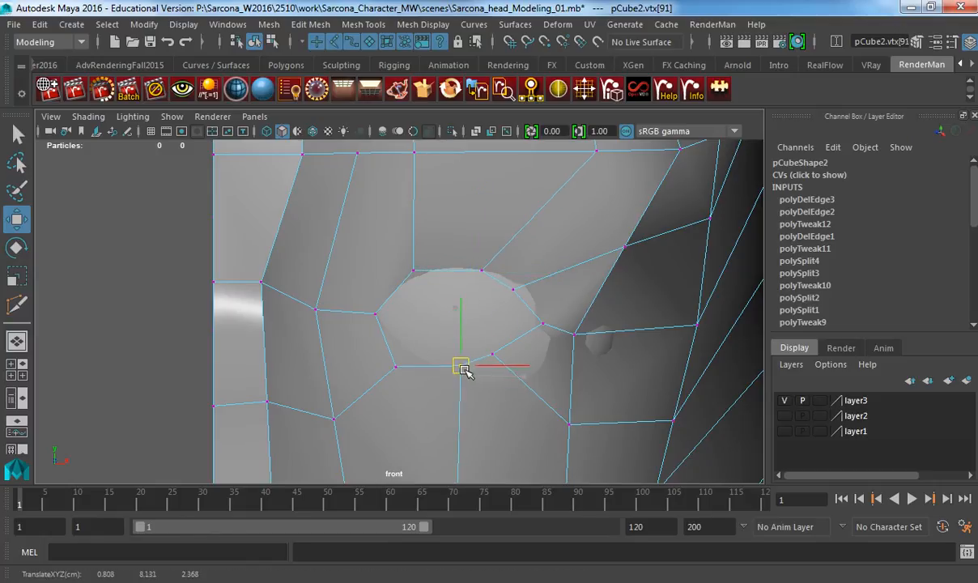
click(391, 369)
drag(404, 364, 414, 366)
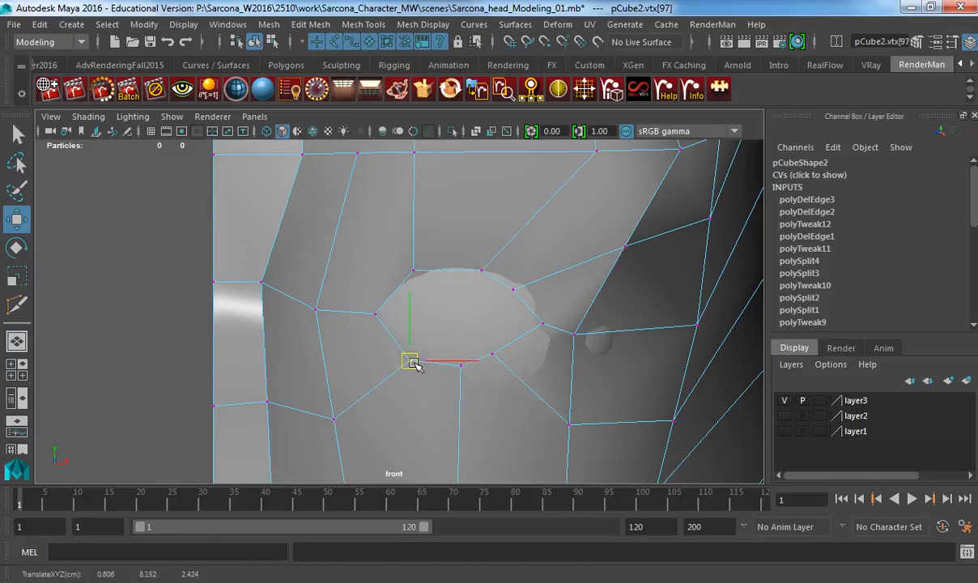
click(375, 315)
drag(376, 314, 371, 348)
key(space)
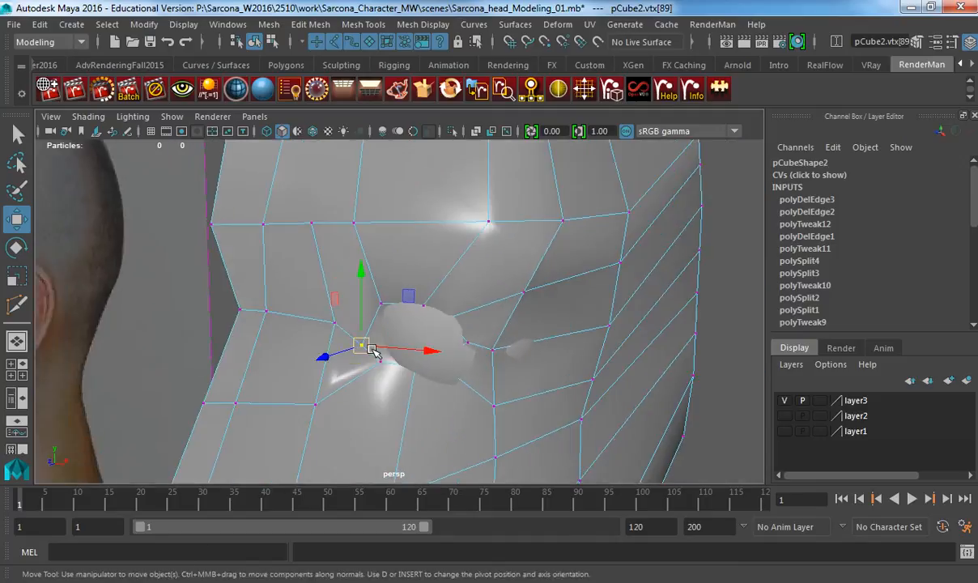
- Adjust the depth of the inner corner, lower inner and upper inner vertices of the eye opening to follow the eyeball in perspective
key(f)
alt+drag(434, 360, 423, 358)
mouse_move(364, 318)
mouse_down()
mouse_move(390, 311)
mouse_move(375, 314)
mouse_up()
click(455, 362)
drag(417, 375, 438, 385)
alt+drag(581, 381, 403, 286)
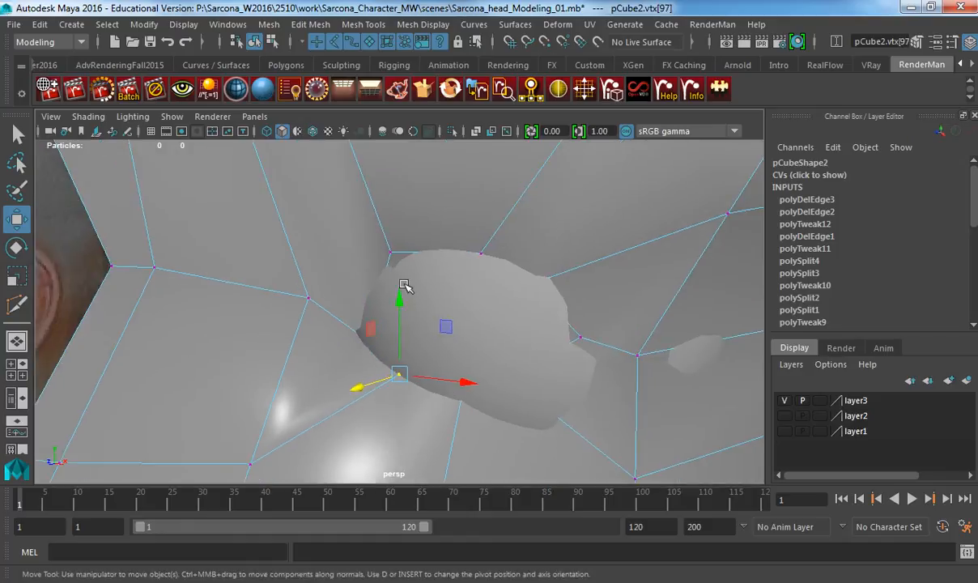
click(392, 254)
drag(368, 256, 377, 254)
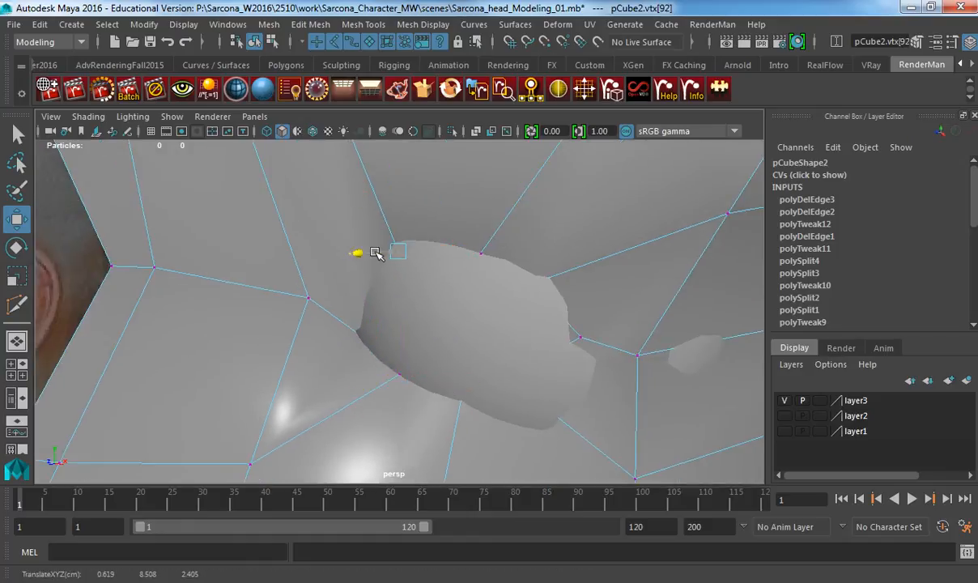
- Pull the outer corner and lower outer vertices of the eye opening forward so they sit in front of the eyeball
click(484, 253)
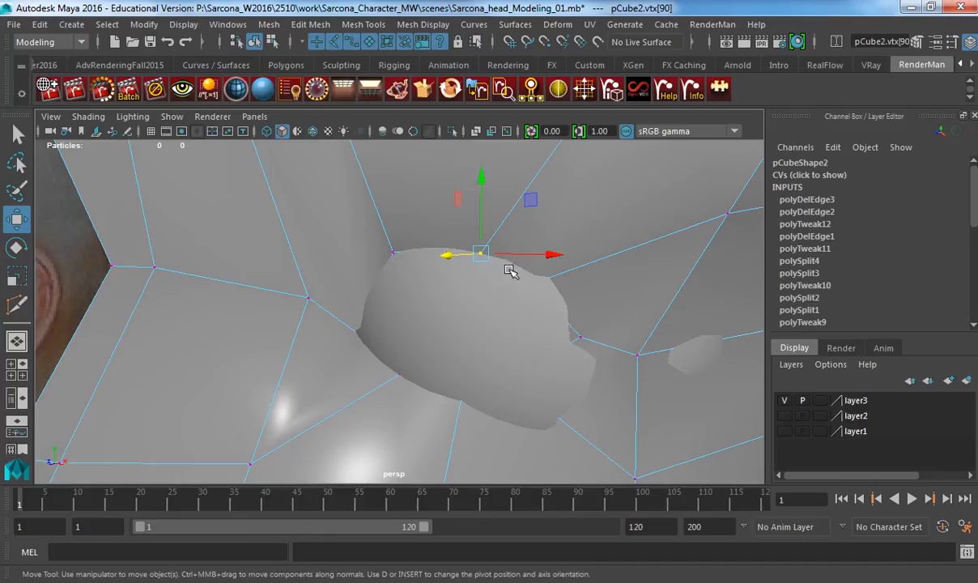
click(576, 333)
alt+drag(579, 335, 639, 345)
alt+middle_drag(639, 344, 572, 330)
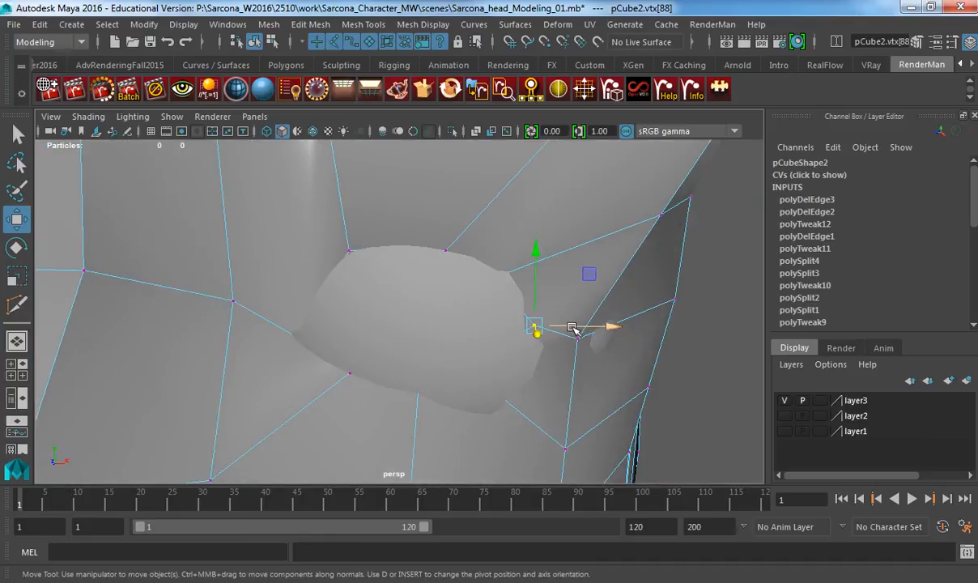
key(4)
mouse_move(563, 333)
alt+mouse_down()
mouse_move(579, 332)
mouse_move(519, 342)
mouse_move(500, 334)
mouse_move(512, 303)
mouse_move(520, 315)
mouse_move(499, 345)
mouse_move(537, 339)
mouse_move(521, 334)
mouse_move(479, 370)
mouse_move(488, 362)
alt+mouse_up()
key(5)
key(4)
click(453, 367)
key(5)
click(522, 354)
- Reposition the vertex beside the eye's outer corner and move the one above it to about X 1.508, Y 8.604
click(558, 334)
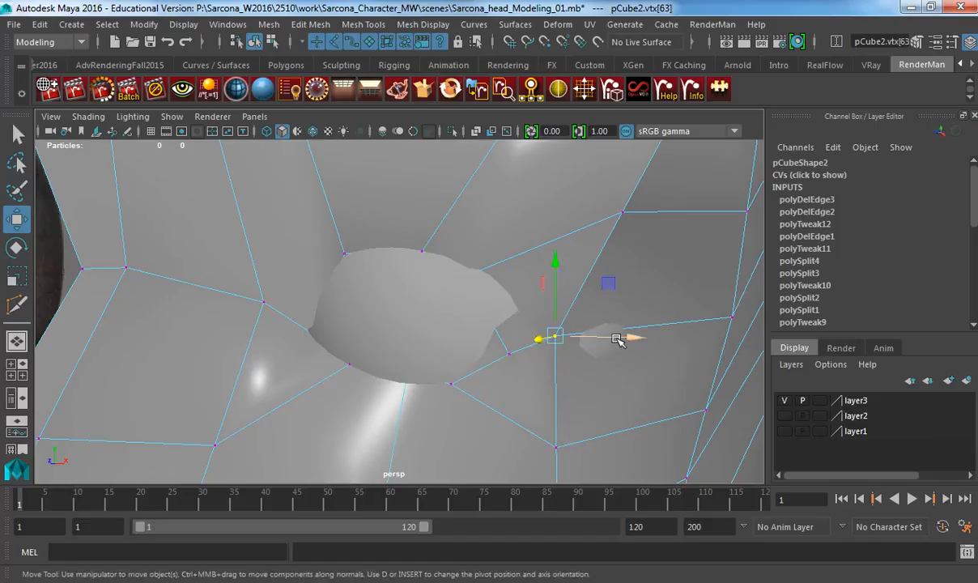
drag(623, 339, 612, 318)
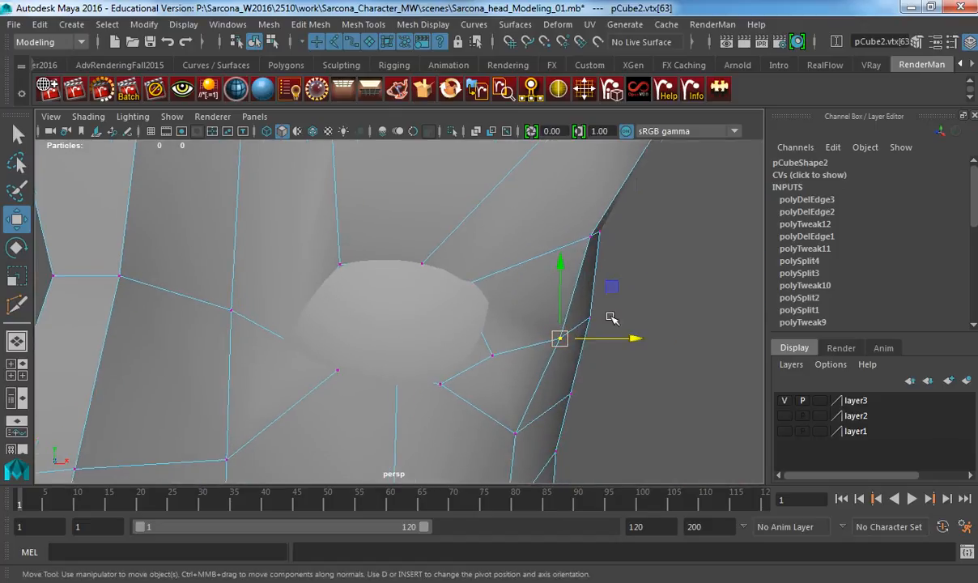
click(594, 235)
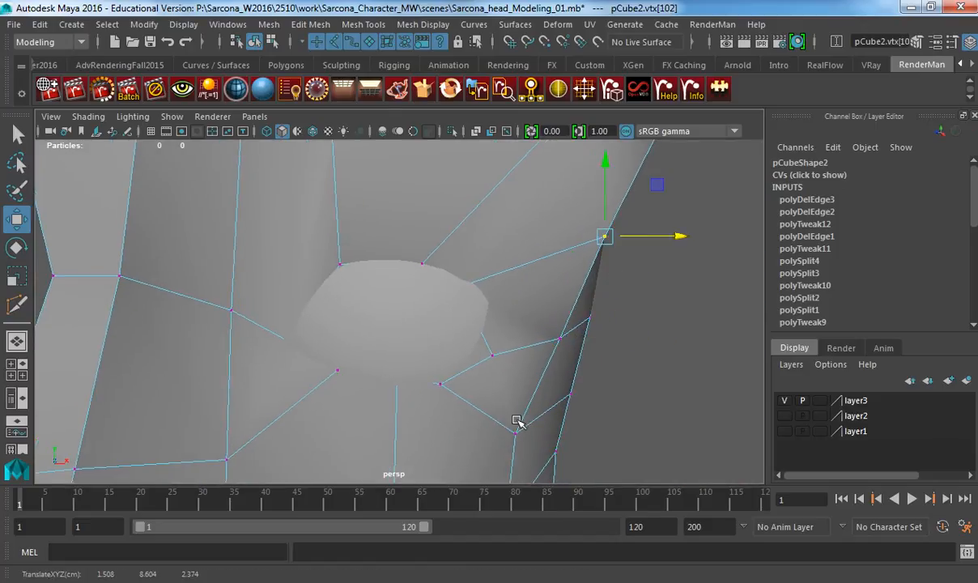
alt+middle_drag(518, 421, 548, 378)
key(F8)
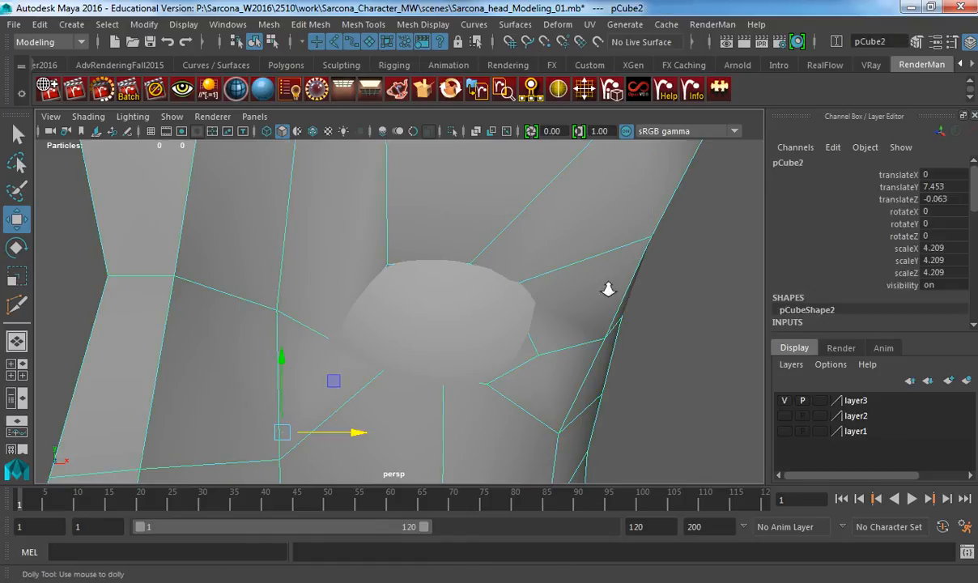
- Select the face filling the eye opening and scale it up uniformly around the eyeball
alt+drag(607, 283, 479, 236)
right_drag(481, 235, 483, 199)
key(4)
click(414, 311)
key(r)
key(5)
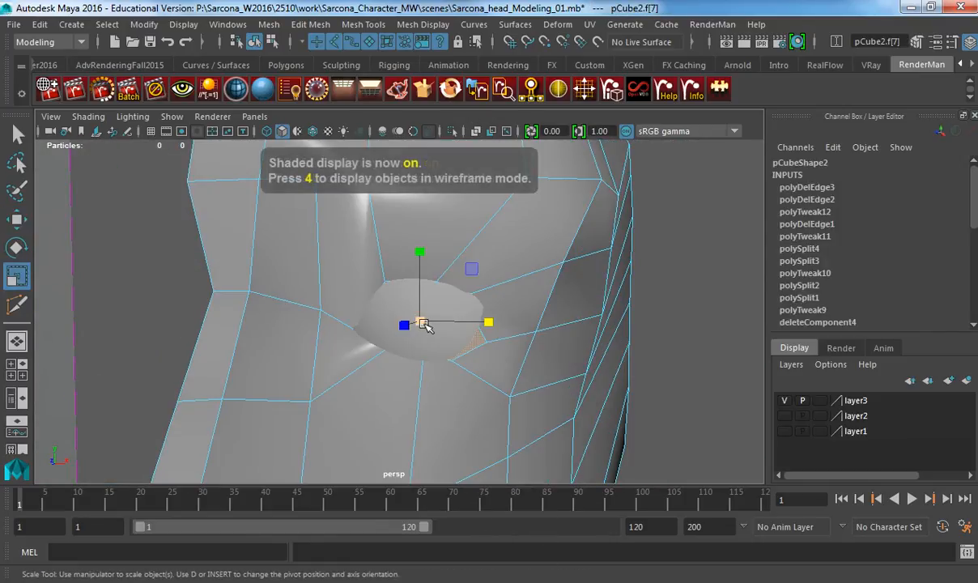
mouse_move(426, 323)
mouse_down()
mouse_move(468, 320)
mouse_move(437, 321)
mouse_move(435, 279)
mouse_up()
key(w)
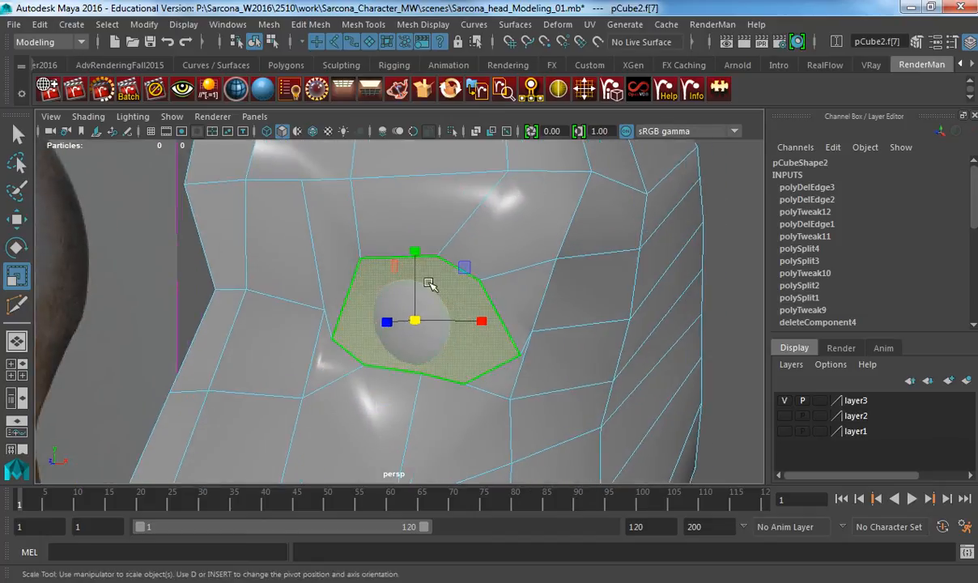
- Lower the row of three vertices running from the nose bridge toward the eye's inner corner
alt+drag(321, 286, 187, 267)
key(F9)
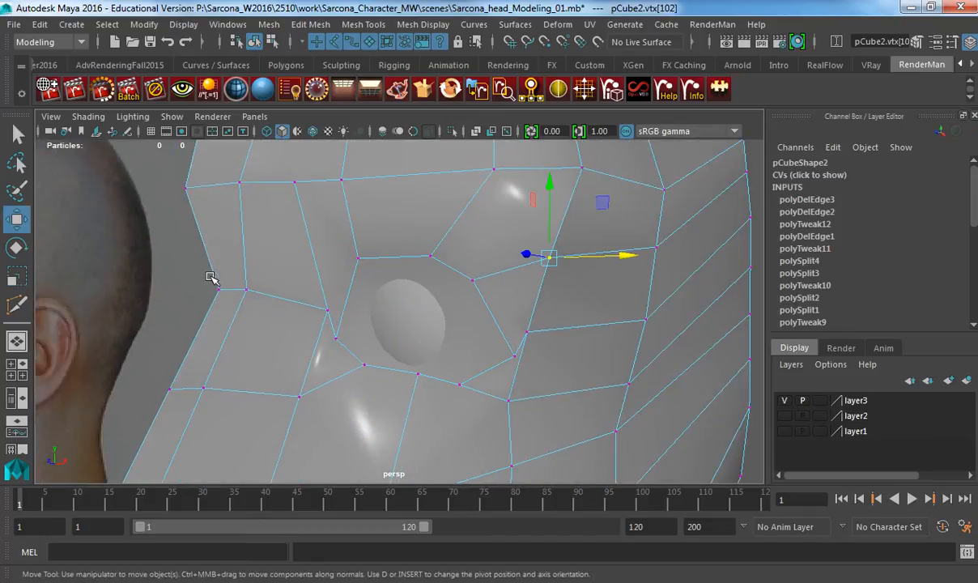
drag(332, 313, 328, 318)
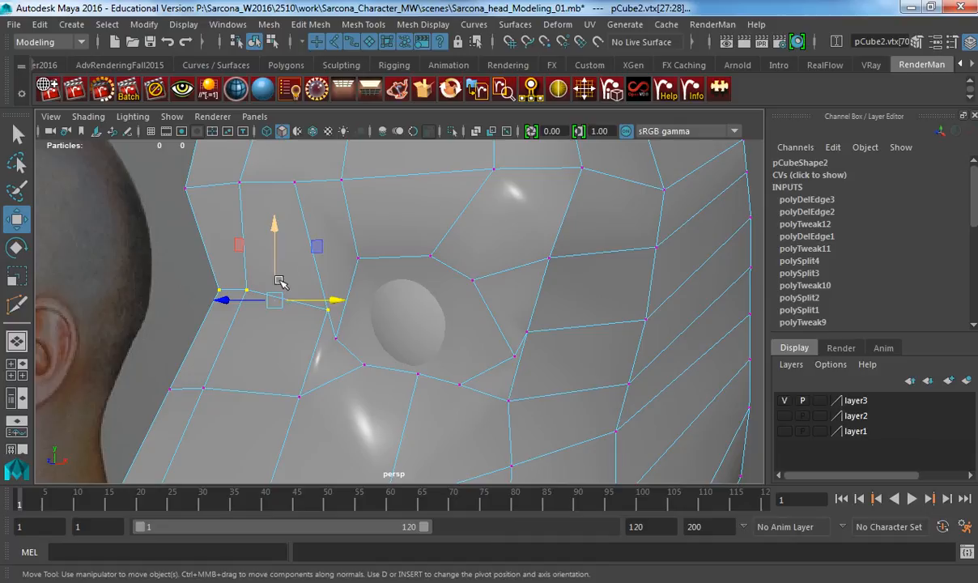
alt+drag(279, 281, 319, 267)
- Extrude the eye-opening face and scale it inward to form an inner ring of faces around the eye
right_drag(321, 265, 363, 283)
click(339, 243)
alt+drag(363, 282, 494, 330)
key(ctrl+e)
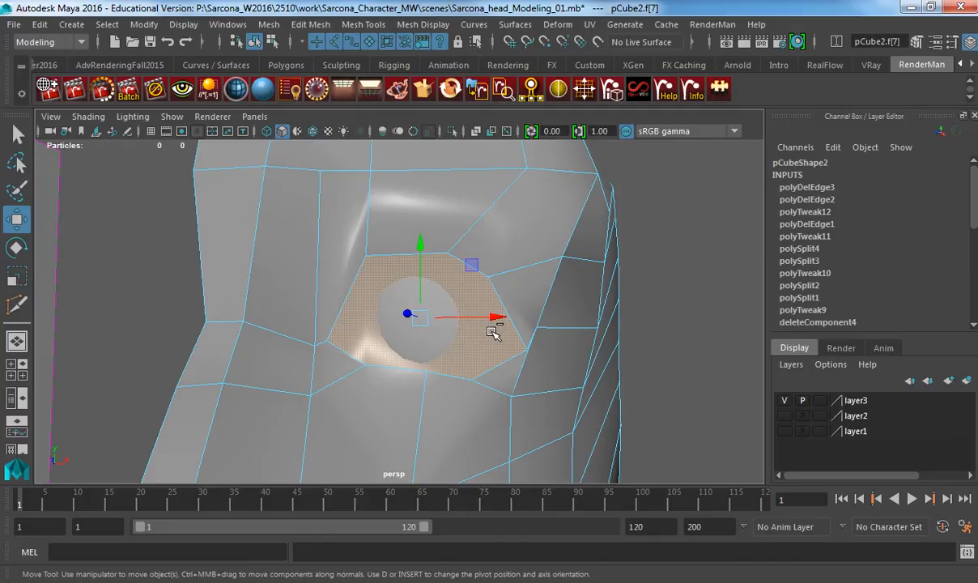
key(r)
drag(424, 320, 386, 324)
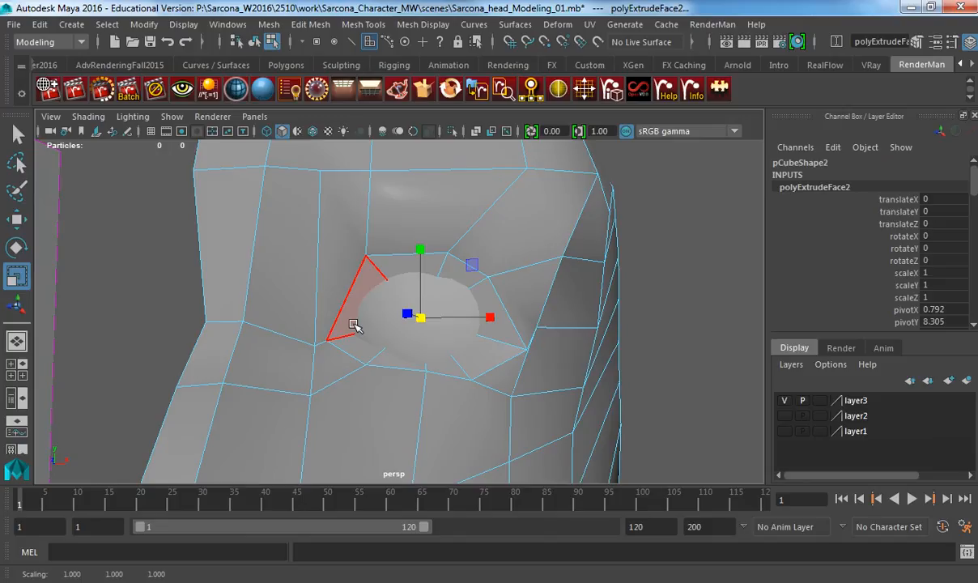
- Insert an edge loop within the extruded inner ring of faces around the eye opening
shift+right_click(470, 235)
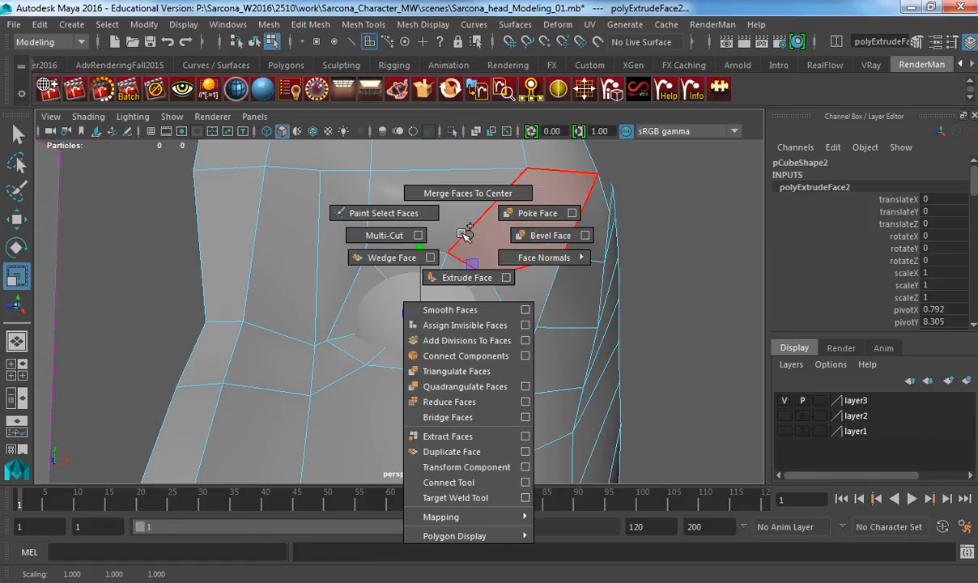
key(F8)
shift+right_click(490, 206)
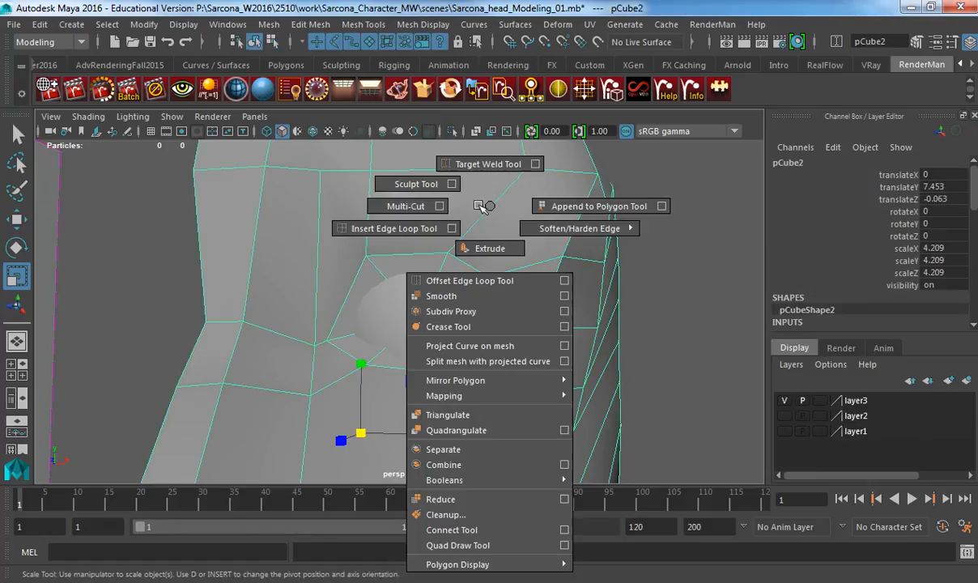
click(405, 228)
click(384, 278)
key(w)
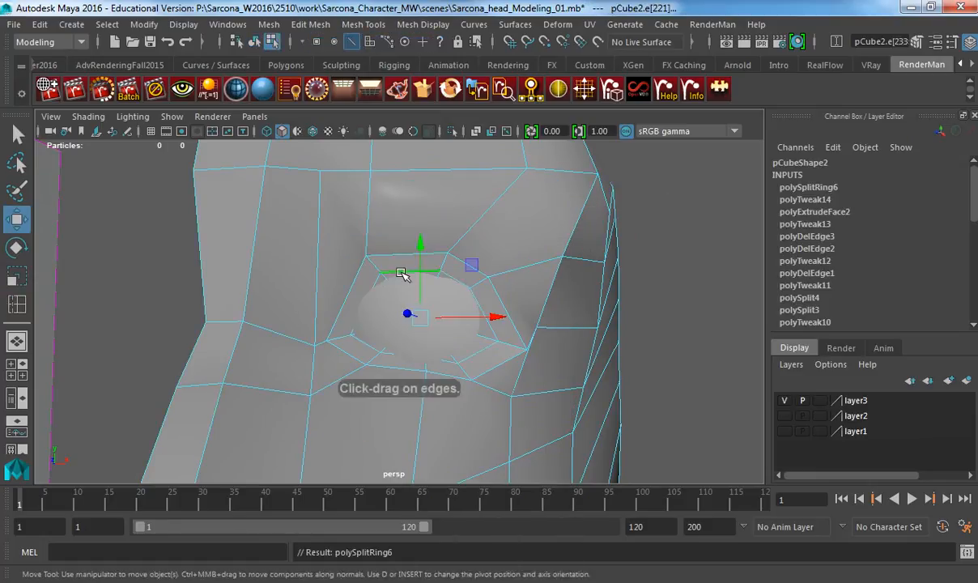
- Move the three lower vertices of the eye's inner ring forward so they sit in front of the eyeball
key(f)
alt+drag(498, 303, 439, 303)
right_drag(614, 328, 523, 326)
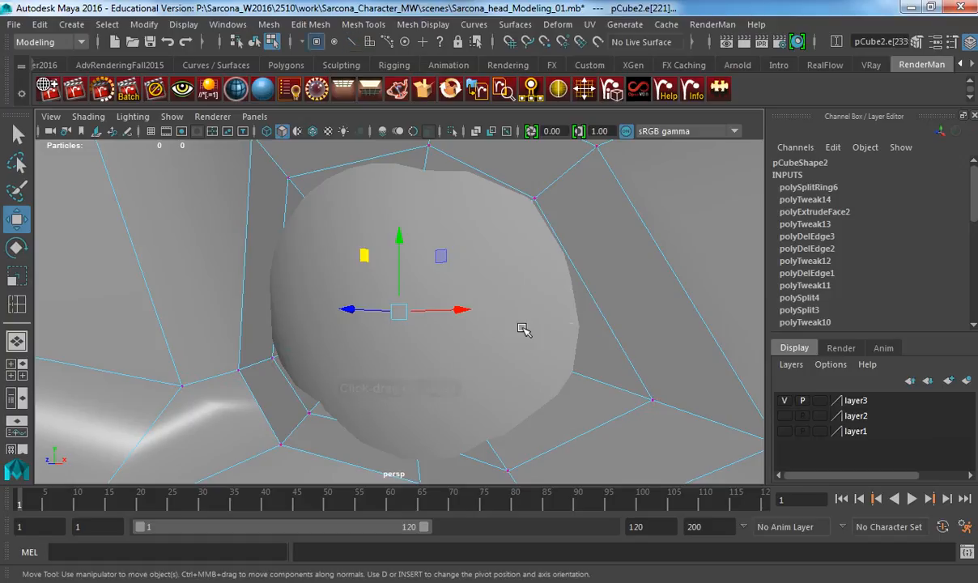
alt+drag(522, 325, 561, 329)
click(661, 392)
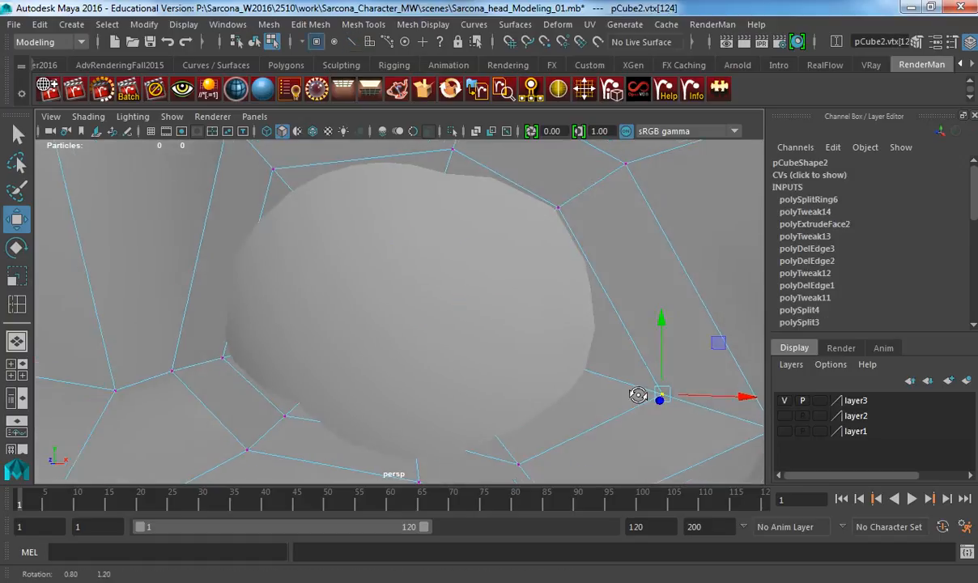
alt+right_drag(424, 405, 338, 399)
click(340, 396)
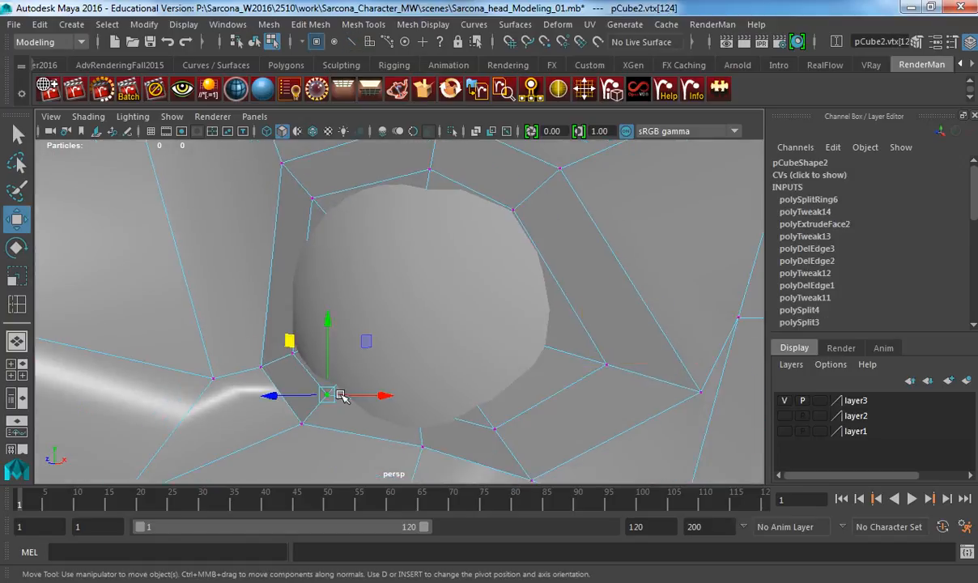
key(4)
shift+click(417, 408)
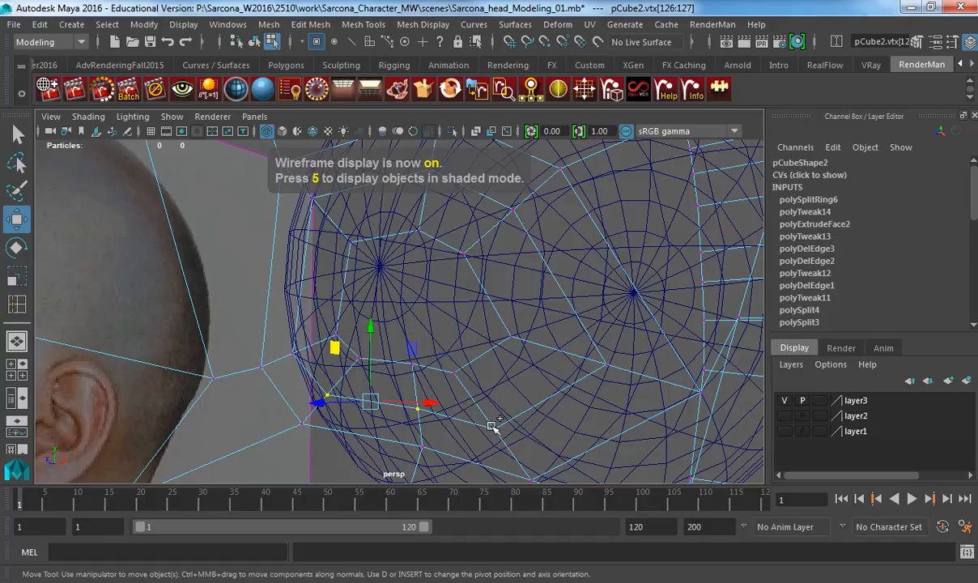
shift+click(493, 428)
key(5)
drag(367, 413, 384, 373)
- Move the three upper inner-ring vertices forward and slightly down, to about Y 8.484 and Z 2.463
alt+middle_drag(365, 280, 359, 348)
click(299, 264)
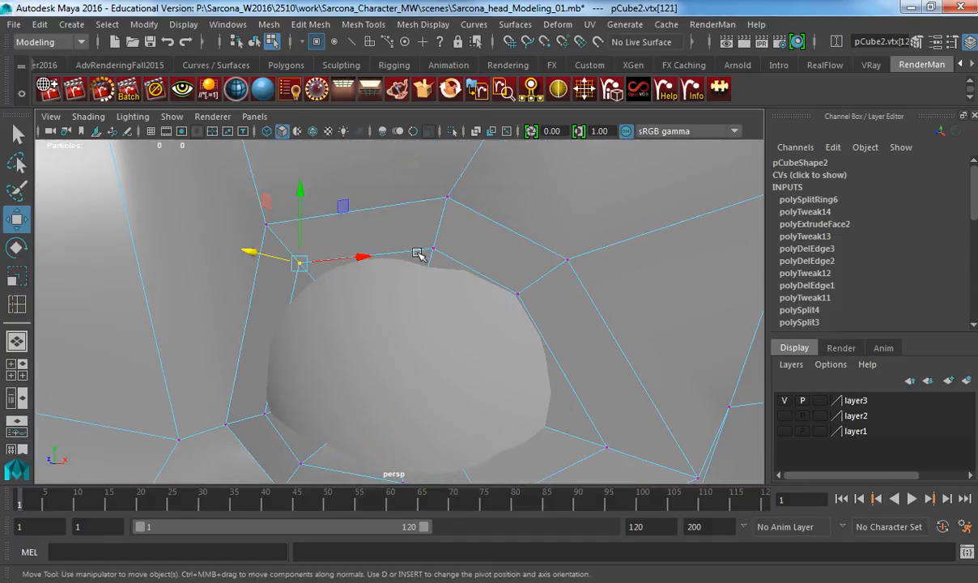
shift+click(433, 250)
shift+click(520, 288)
alt+drag(522, 290, 386, 360)
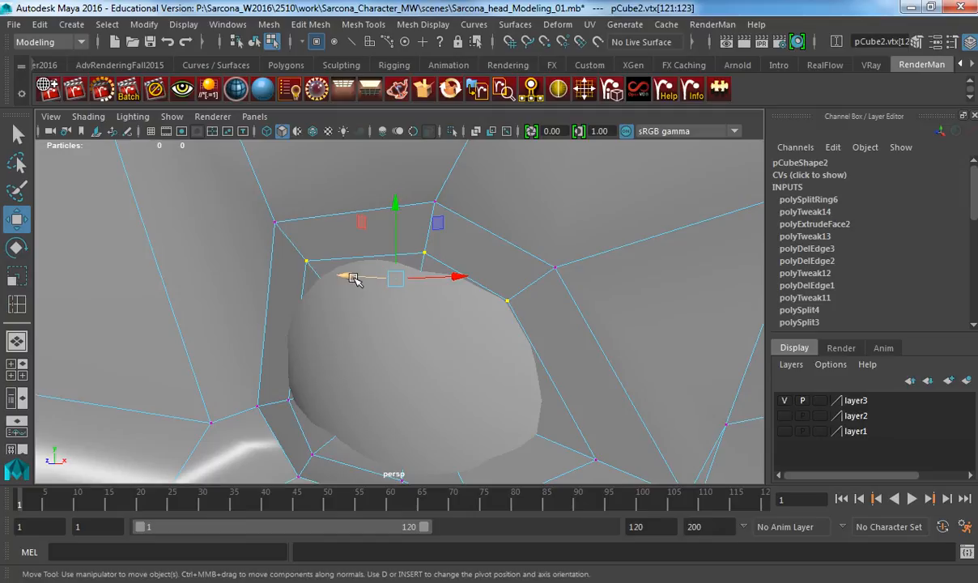
drag(354, 278, 338, 279)
drag(387, 203, 389, 209)
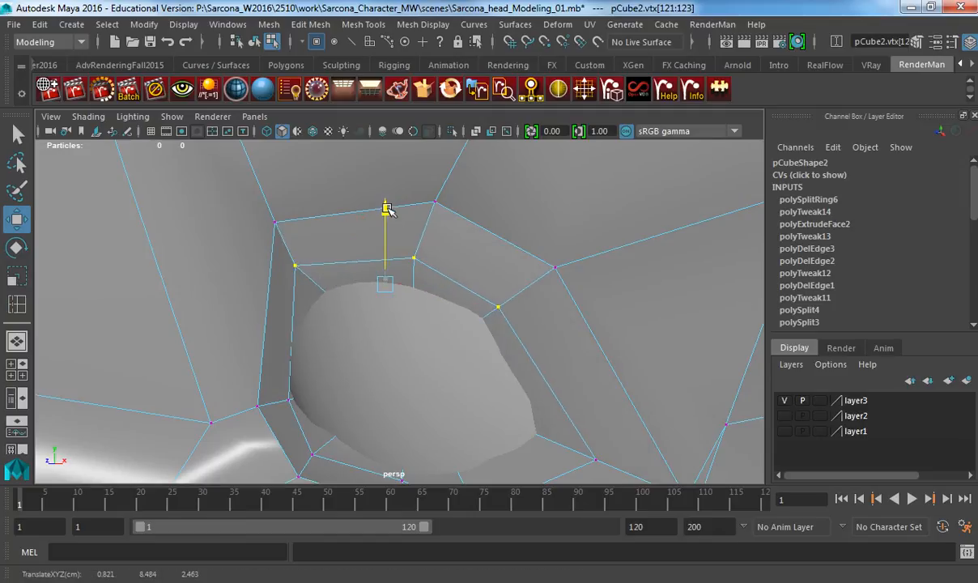
click(276, 219)
shift+click(437, 203)
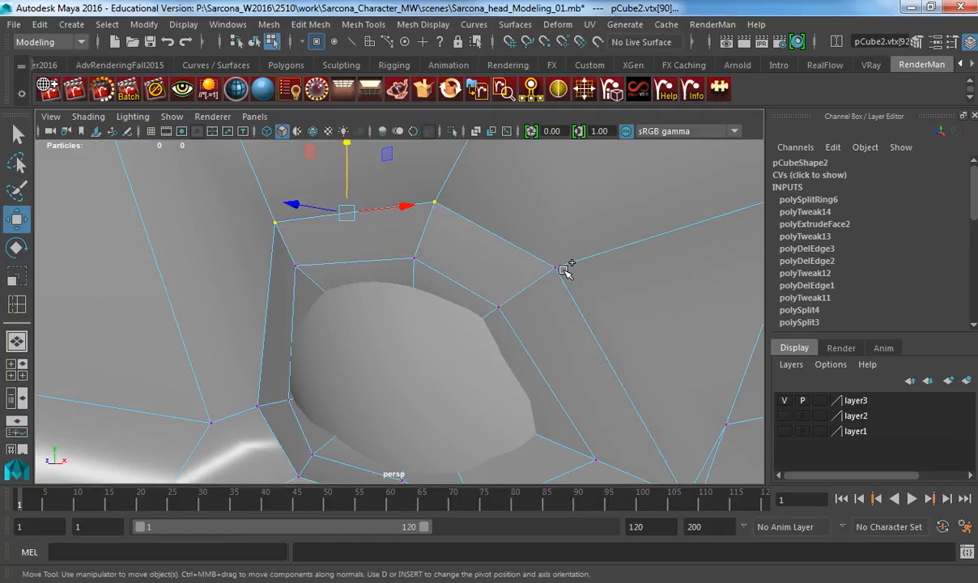
shift+click(556, 268)
alt+drag(555, 323, 421, 313)
- Preview the head mesh smoothed and examine the shape of the eye opening from several angles
key(F8)
key(3)
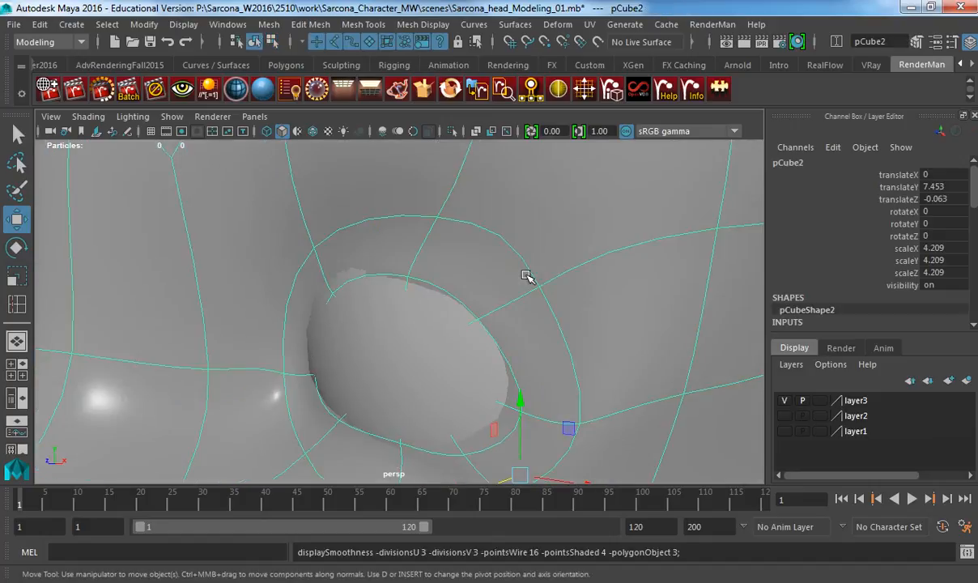
key(f)
click(587, 341)
alt+drag(564, 355, 430, 382)
alt+right_drag(430, 382, 758, 382)
alt+drag(669, 372, 720, 374)
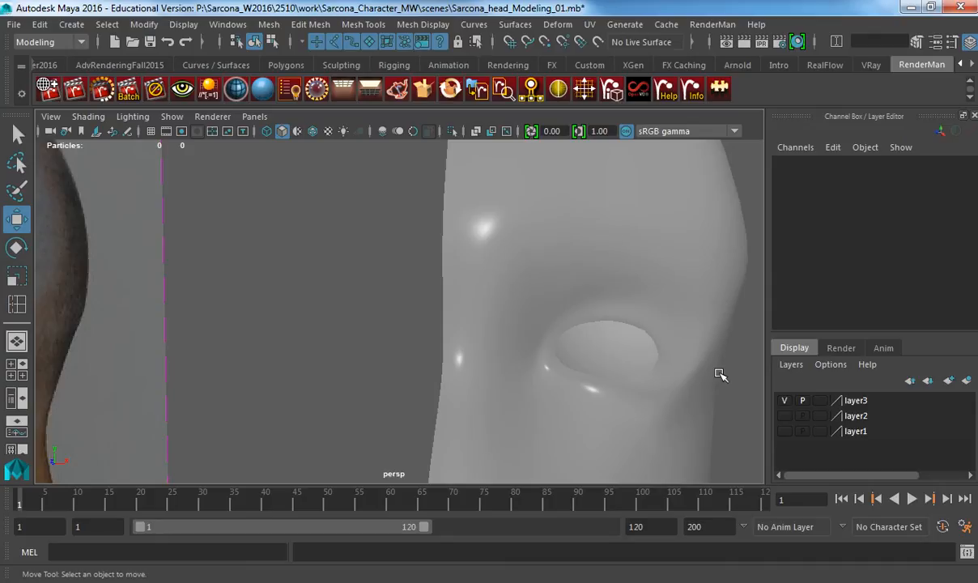
- Return the head to unsmoothed display and move the inner-ring and outer-ring vertices at the eye's outer corner in toward the eyeball
click(715, 360)
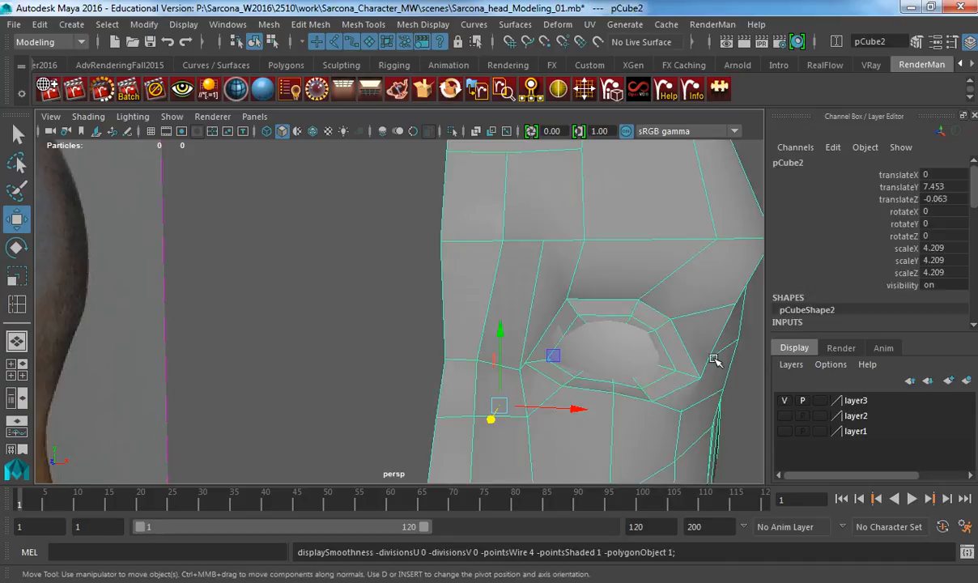
alt+middle_drag(637, 363, 524, 363)
alt+right_drag(524, 363, 598, 363)
alt+middle_drag(599, 363, 445, 328)
alt+right_drag(543, 349, 586, 354)
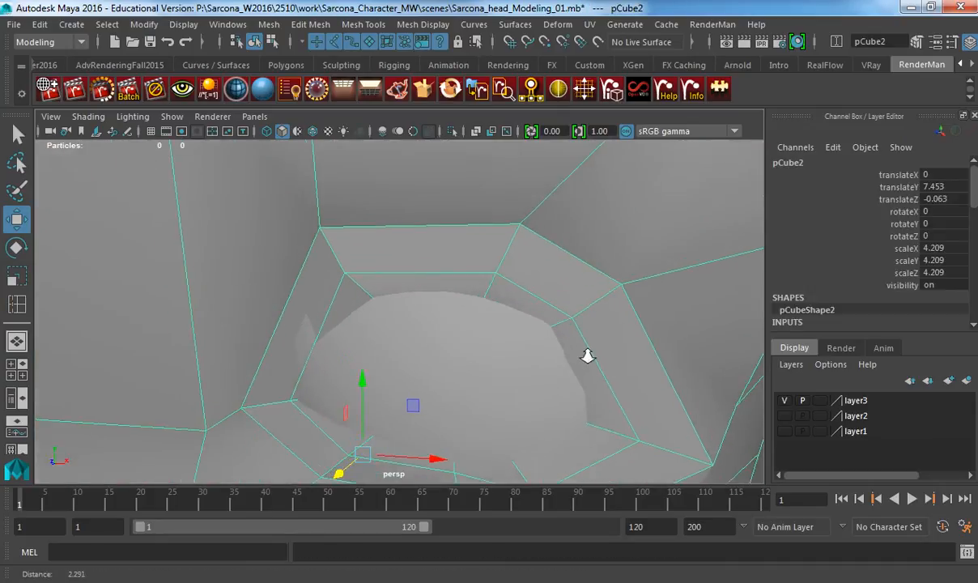
alt+middle_drag(571, 340, 511, 285)
right_drag(511, 285, 544, 283)
key(4)
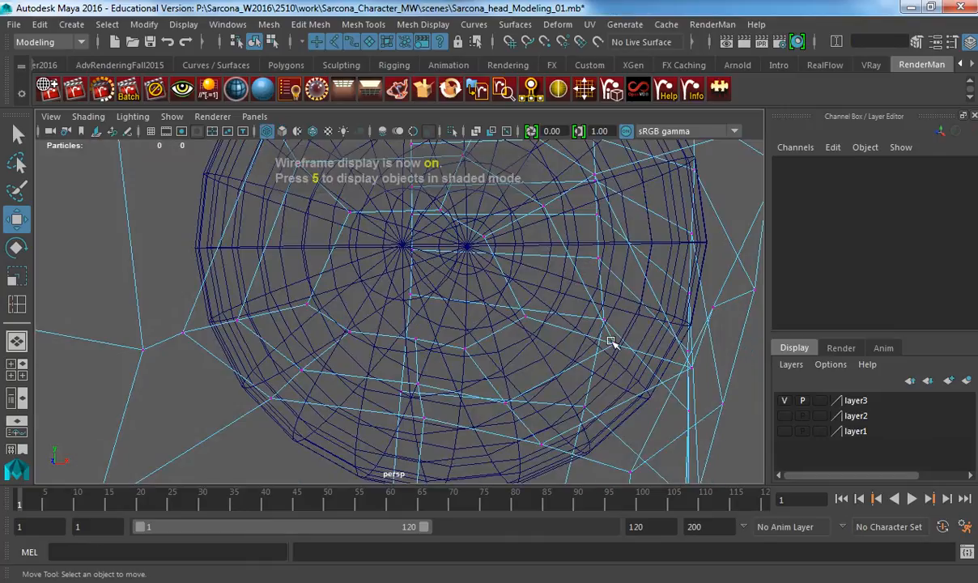
click(615, 344)
key(5)
middle_drag(663, 295, 618, 284)
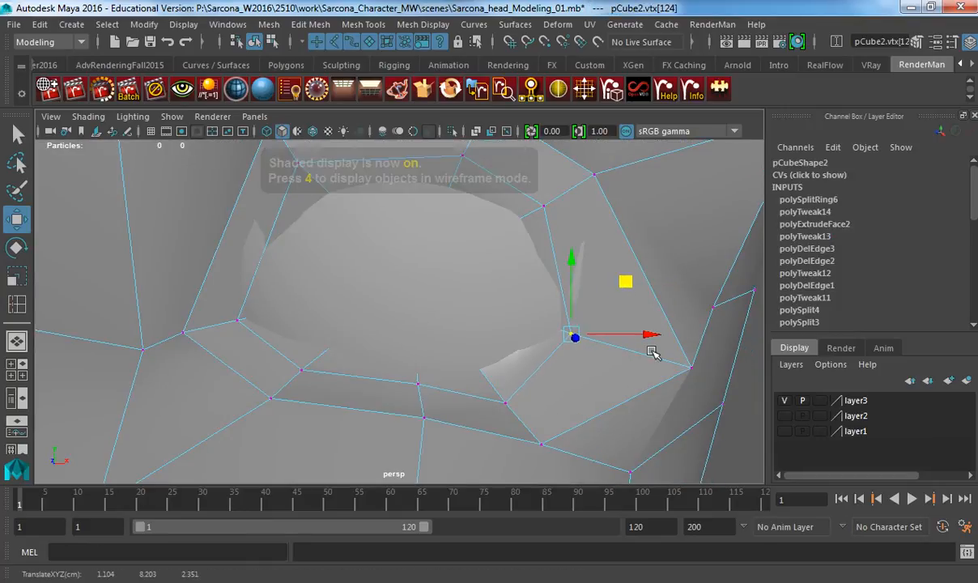
middle_drag(650, 354, 666, 357)
click(690, 369)
drag(751, 317, 714, 306)
- Move the inner-corner vertex of the eye's inner ring to about X 0.374, Y 8.231 and shift the vertex behind it toward the nose
alt+middle_drag(459, 310, 532, 328)
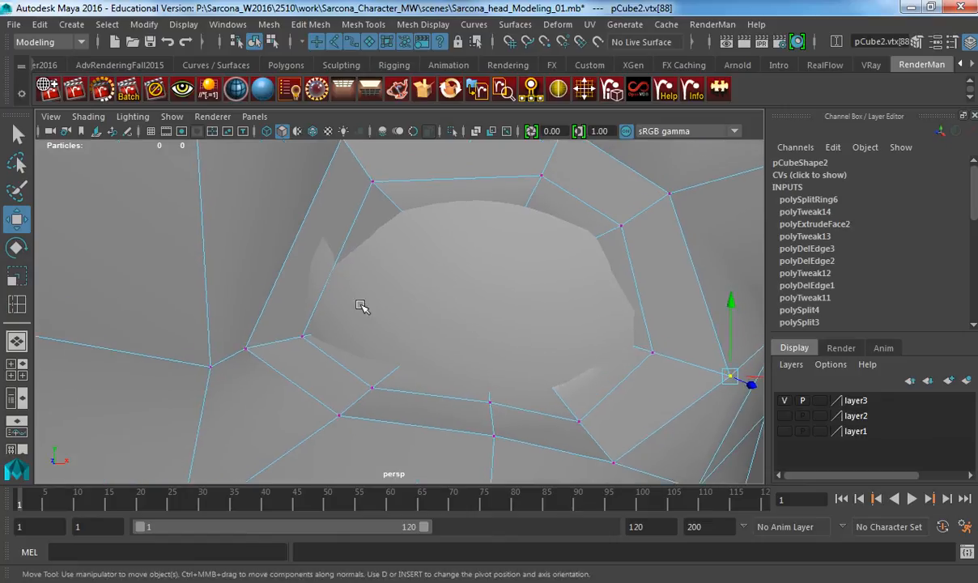
click(306, 338)
middle_drag(319, 349, 307, 346)
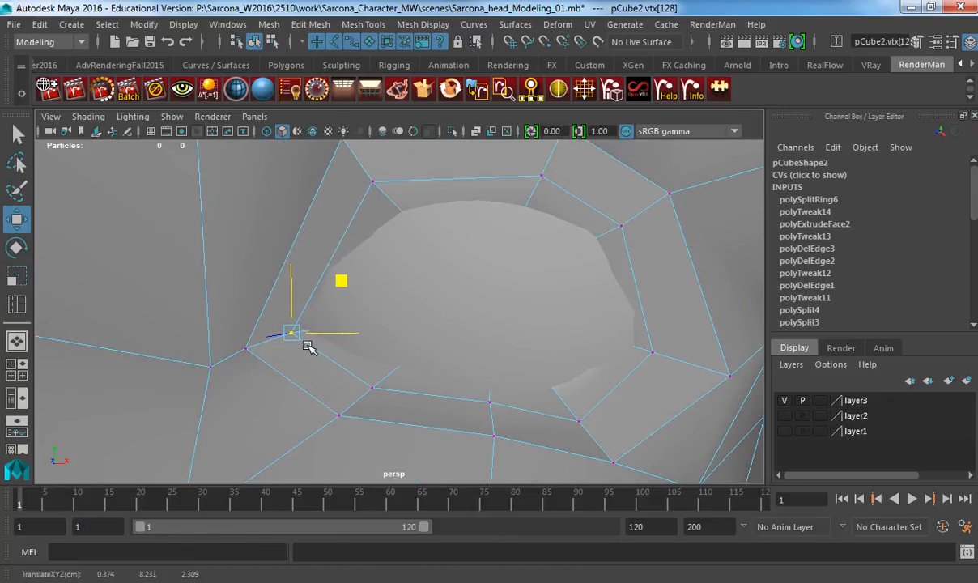
key(4)
click(371, 321)
key(5)
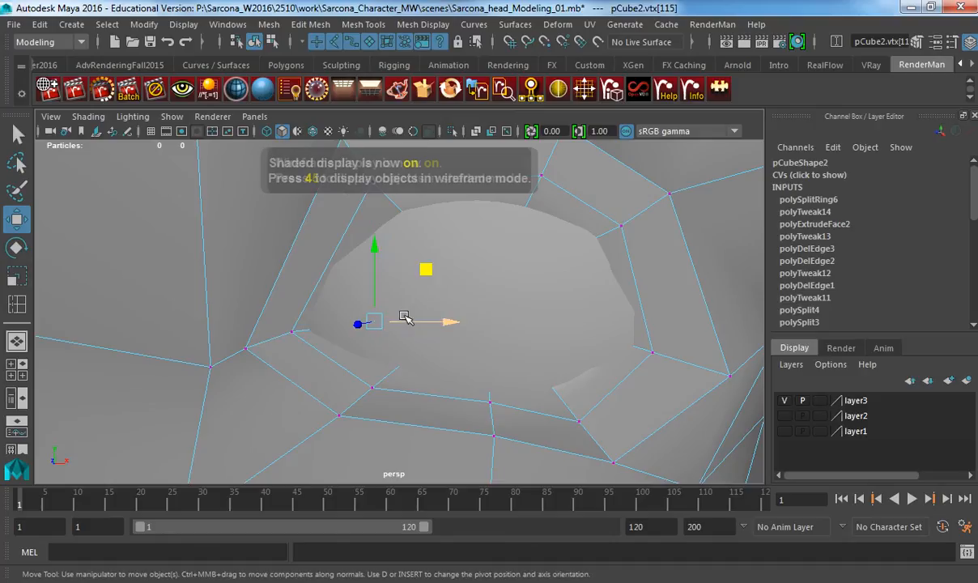
drag(421, 276, 376, 274)
- Fit the three upper inner-ring vertices to the eyeball, placing the middle one at about X 0.906, Y 8.507, Z 2.450
click(354, 274)
drag(400, 222, 400, 238)
drag(330, 290, 334, 290)
click(518, 272)
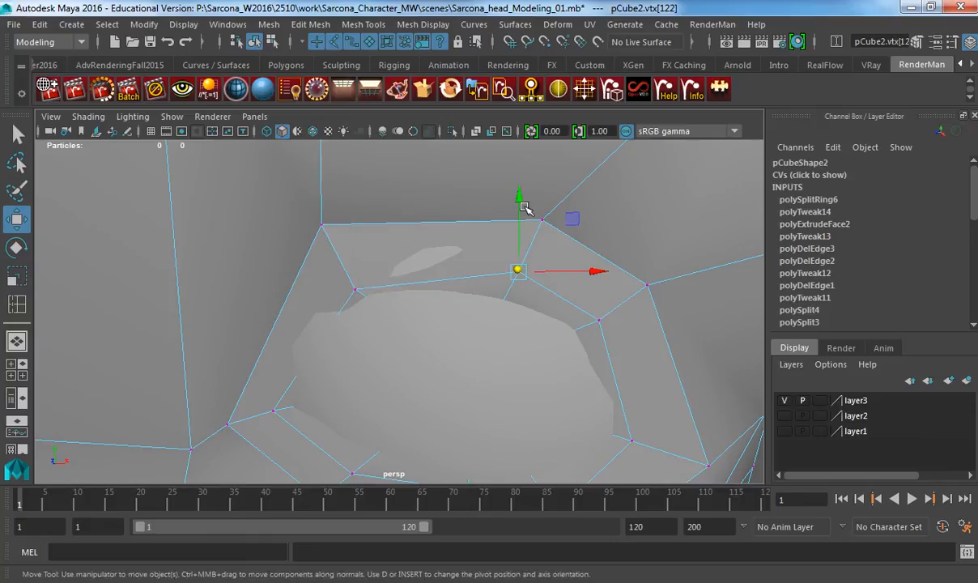
drag(524, 208, 501, 304)
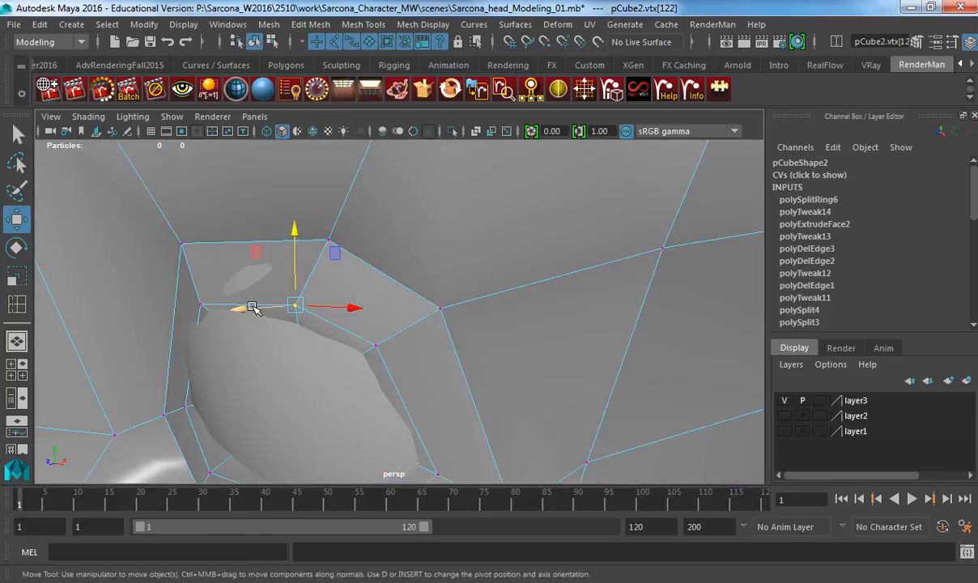
drag(252, 309, 267, 308)
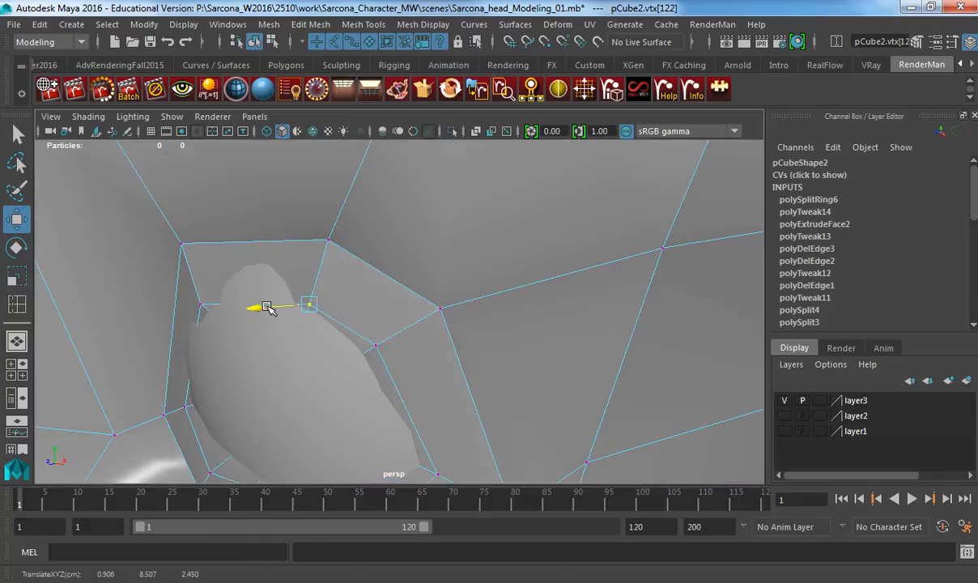
click(379, 346)
drag(343, 351, 391, 413)
- Push the lower inner-ring vertices back toward the eyeball, placing the one nearest the outer corner at about X 0.963, Y 8.099, Z 2.348
alt+drag(438, 435, 364, 443)
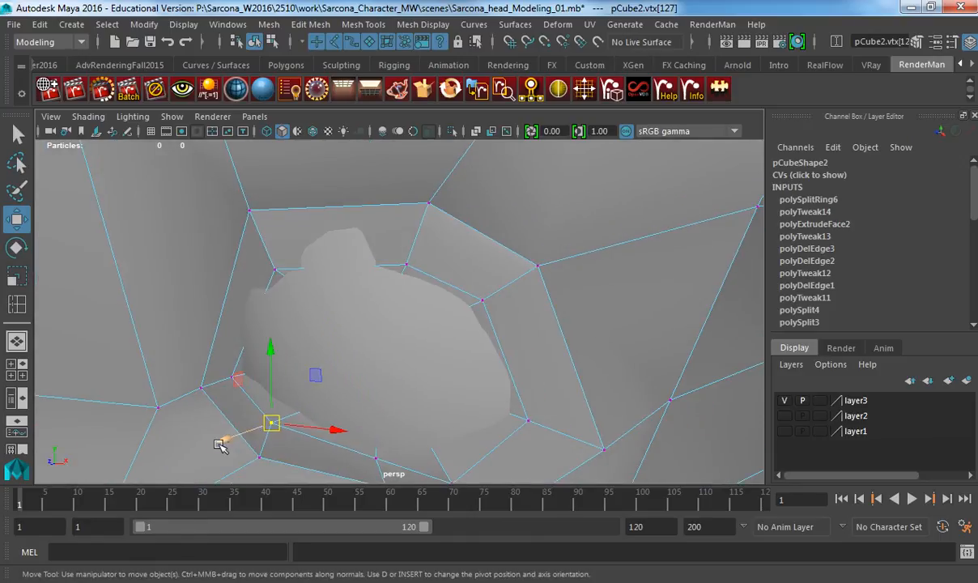
drag(222, 443, 235, 440)
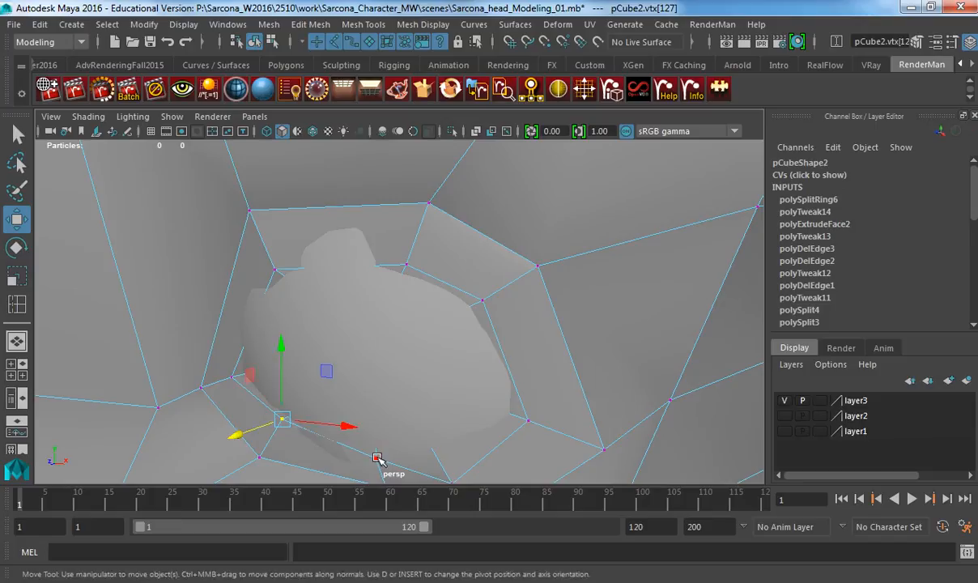
alt+drag(327, 465, 375, 446)
key(4)
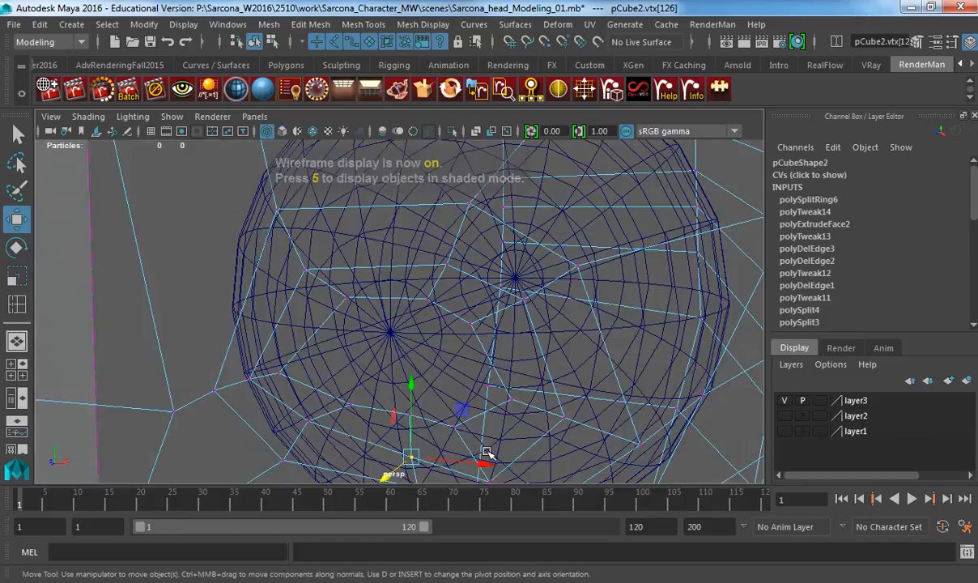
alt+drag(485, 455, 463, 413)
click(460, 436)
key(5)
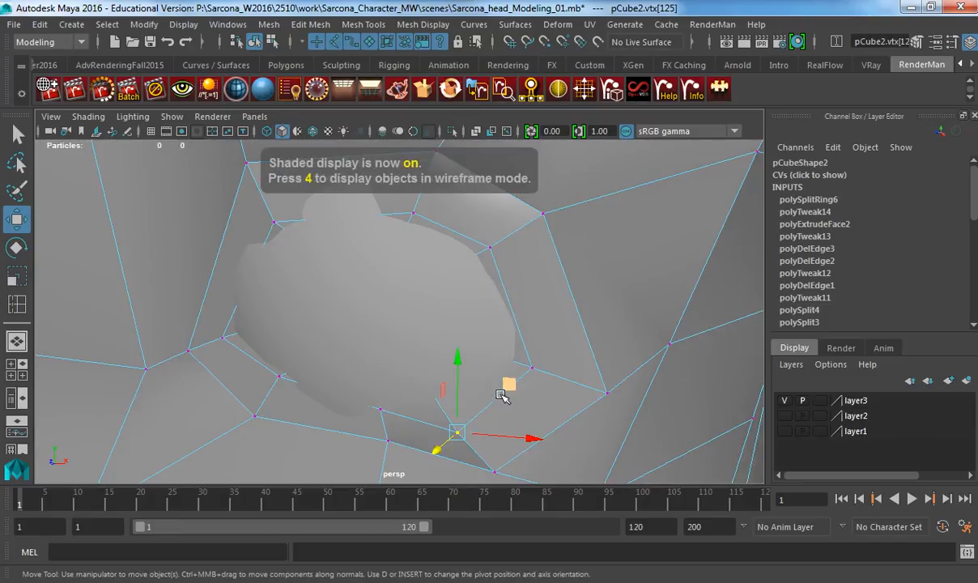
middle_drag(510, 386, 505, 373)
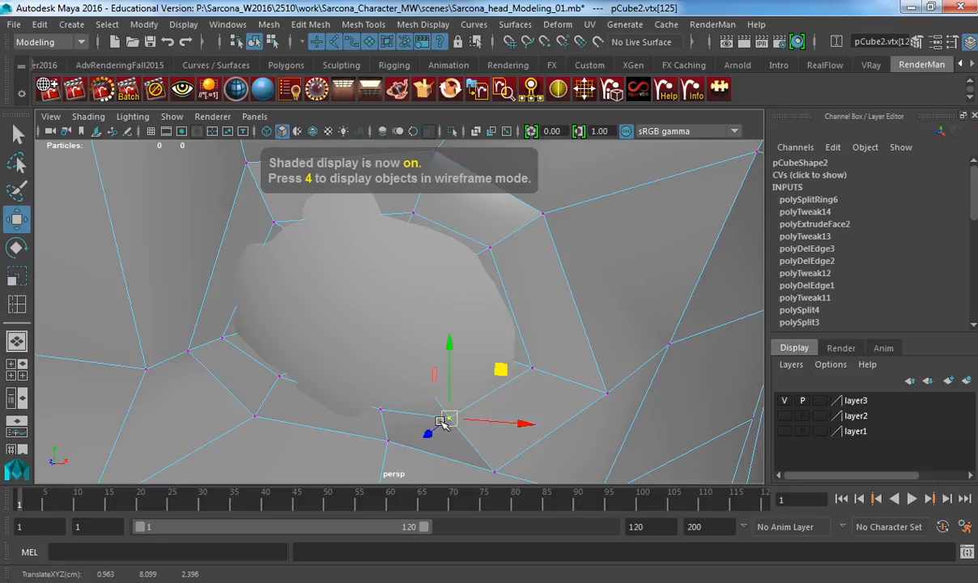
drag(431, 436, 442, 432)
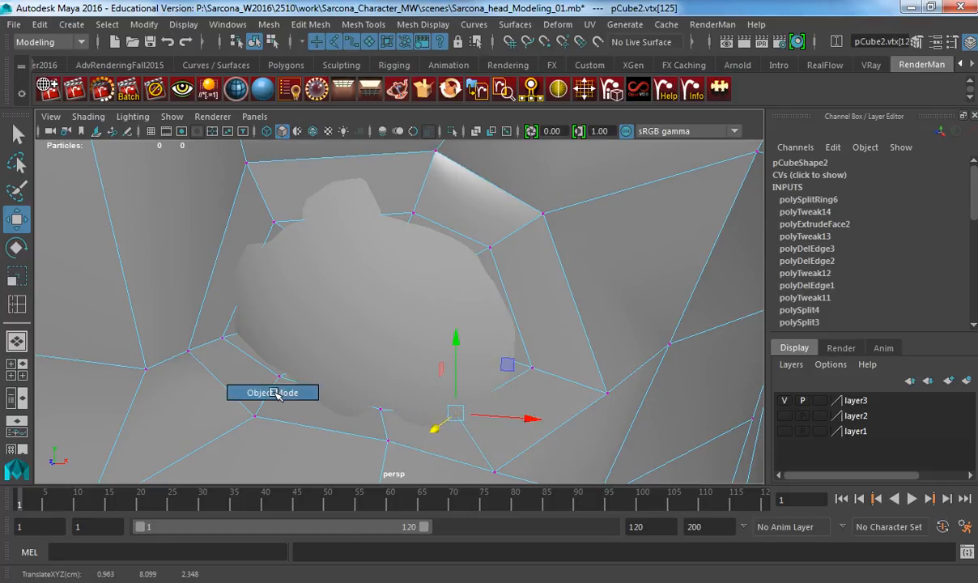
- Insert another edge loop between the outer and inner rings, close to the rim of the eye opening
click(273, 393)
shift+right_drag(236, 245, 196, 260)
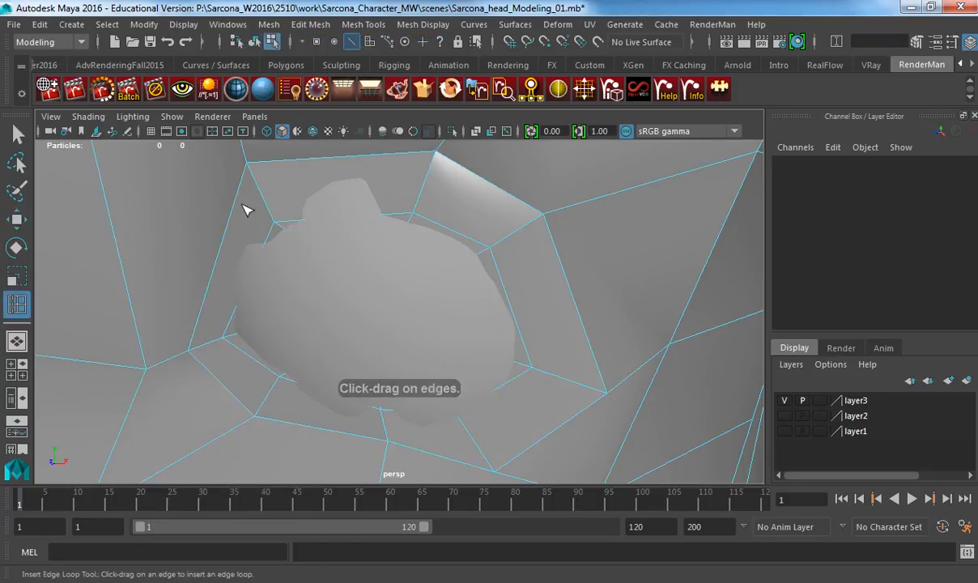
click(265, 209)
key(w)
- Pull the inserted loop's upper edges forward to about Z 2.495, and its lower edges forward too, to form the eyelid rims
click(312, 195)
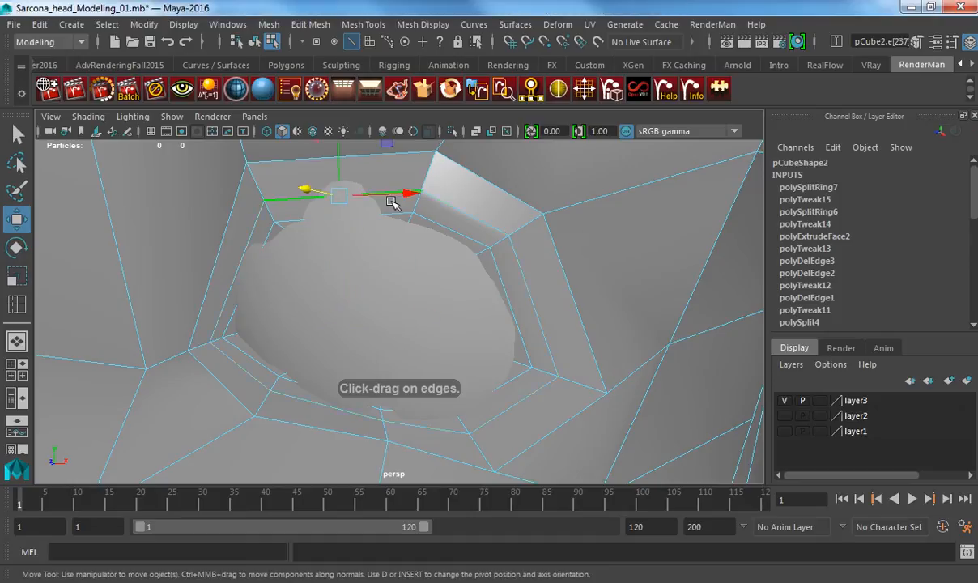
drag(452, 209, 334, 210)
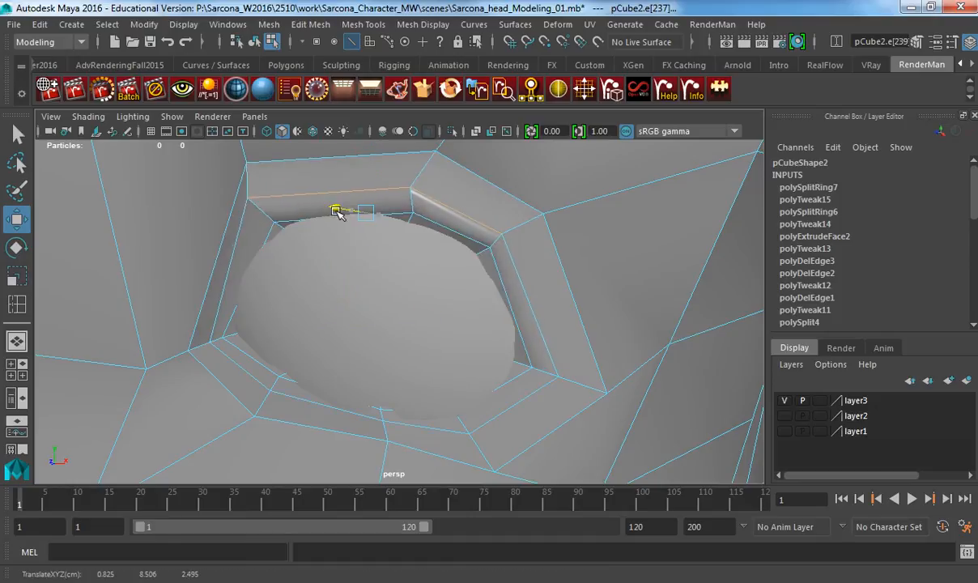
click(292, 394)
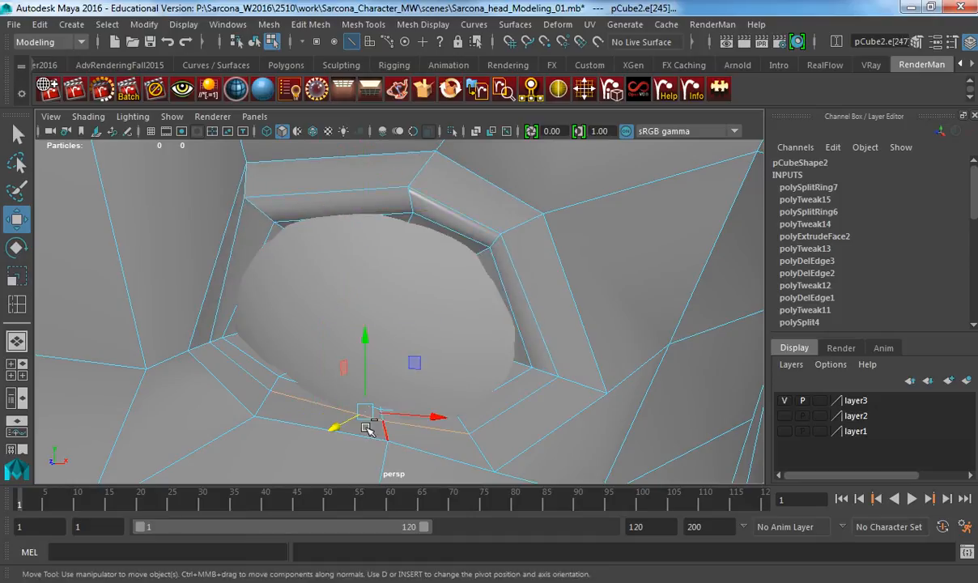
middle_drag(336, 427, 315, 432)
- Preview the head smoothed and examine the shaped eyelids up close and from a wider view
alt+drag(315, 433, 468, 280)
key(F8)
click(376, 217)
key(3)
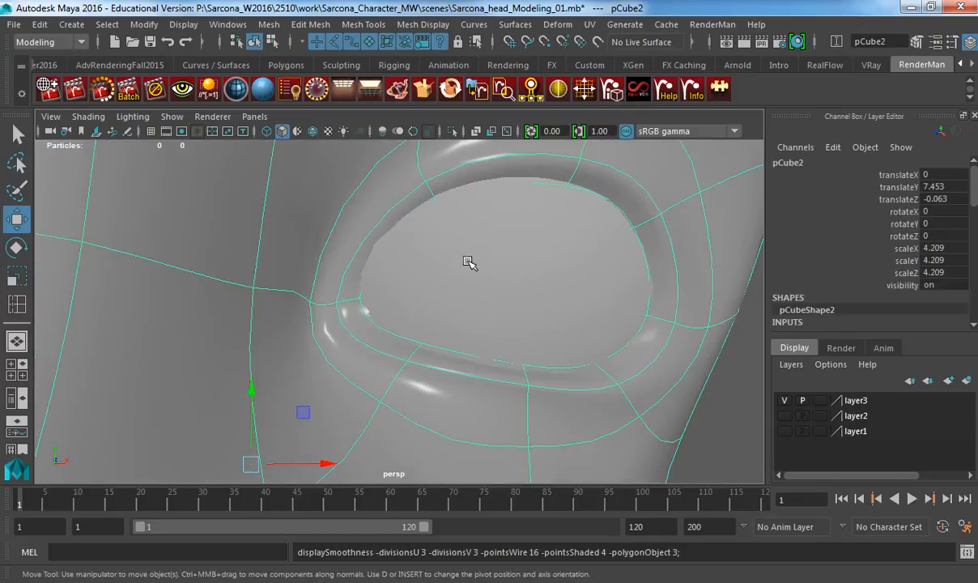
key(f)
click(450, 338)
alt+drag(447, 337, 411, 338)
alt+right_drag(411, 339, 812, 371)
alt+middle_drag(404, 269, 483, 354)
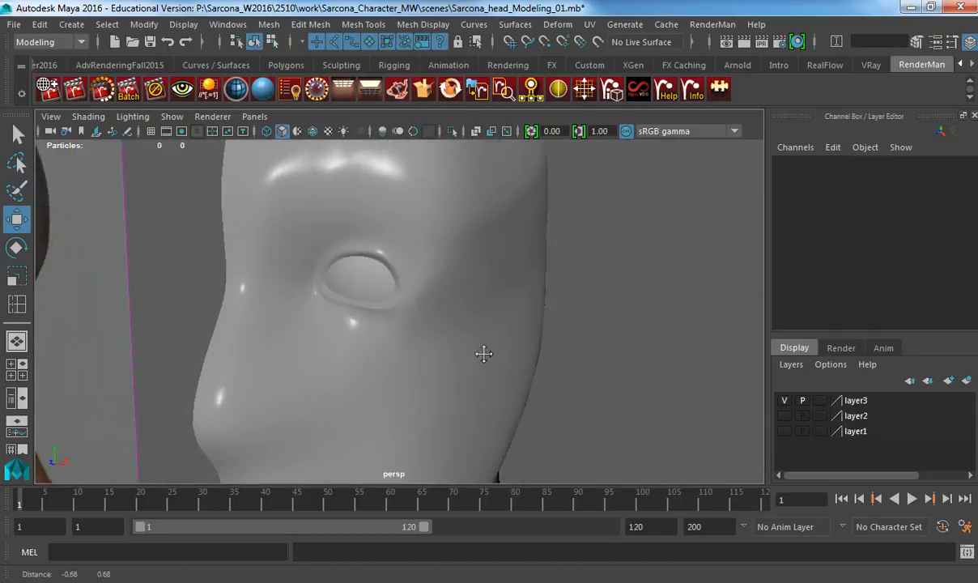
- Return the head to unsmoothed display and insert another edge loop in the outer band around the eye opening
alt+drag(498, 355, 433, 350)
alt+middle_drag(433, 349, 480, 353)
alt+drag(480, 354, 520, 332)
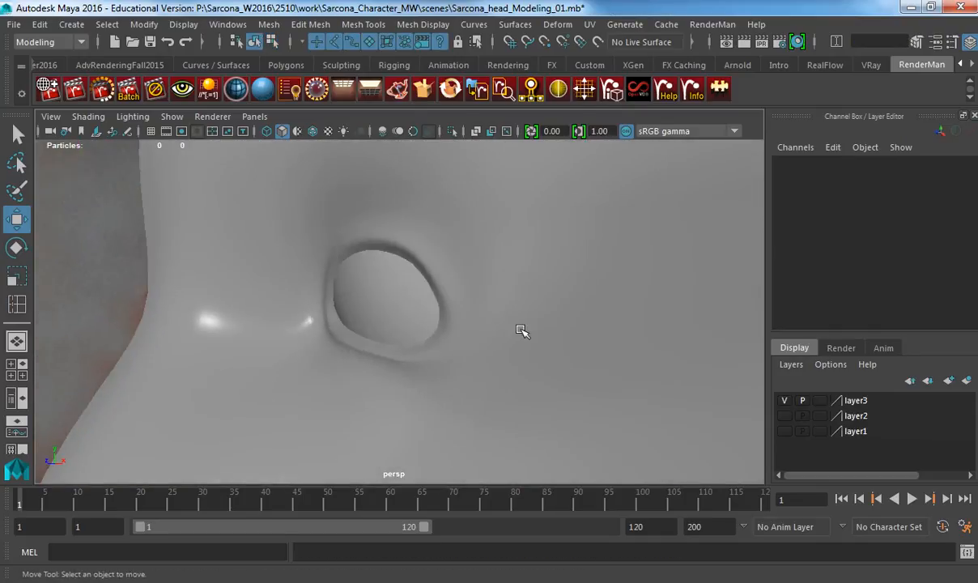
click(507, 272)
key(1)
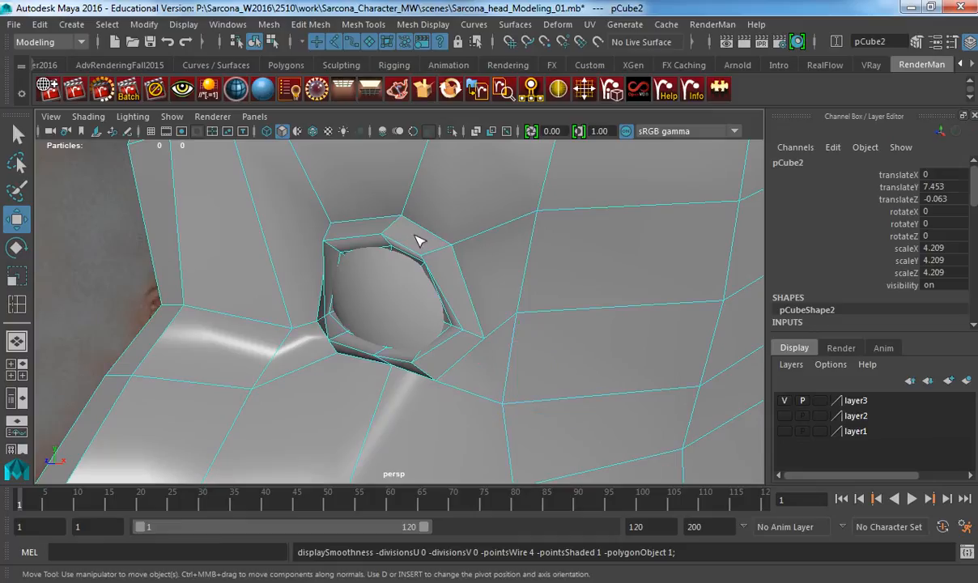
key(g)
drag(433, 251, 438, 251)
key(w)
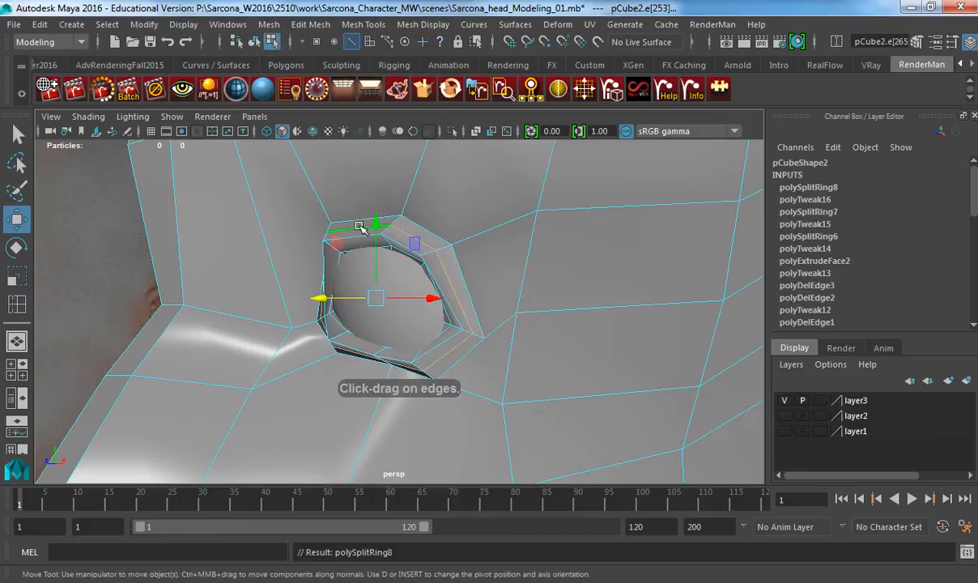
- Raise the upper edges around the eye opening to about Y 8.564, and adjust the lower lid edges vertically
click(359, 226)
drag(375, 192, 374, 185)
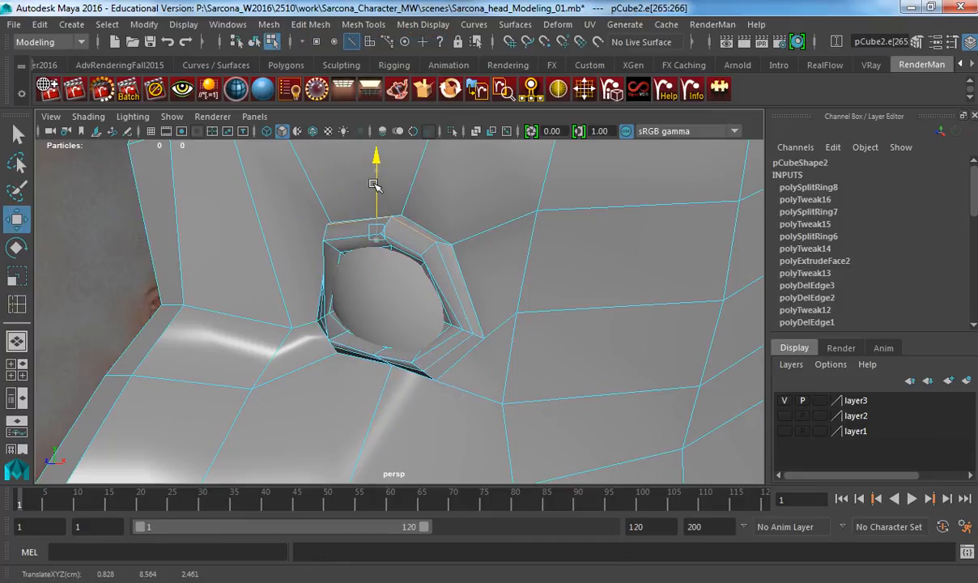
alt+drag(396, 318, 456, 314)
alt+right_drag(456, 315, 489, 314)
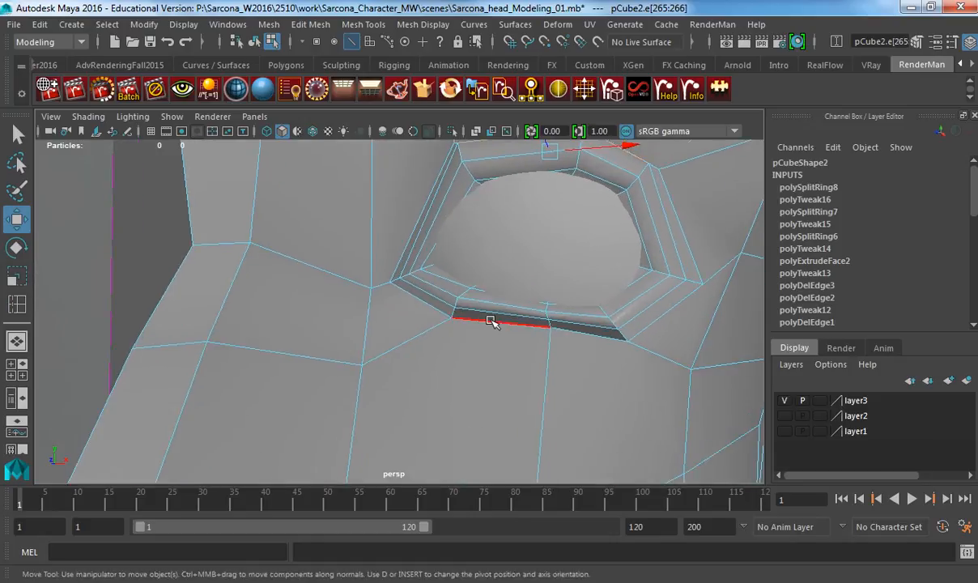
click(492, 321)
shift+click(568, 329)
drag(537, 256, 559, 303)
click(501, 314)
shift+click(572, 324)
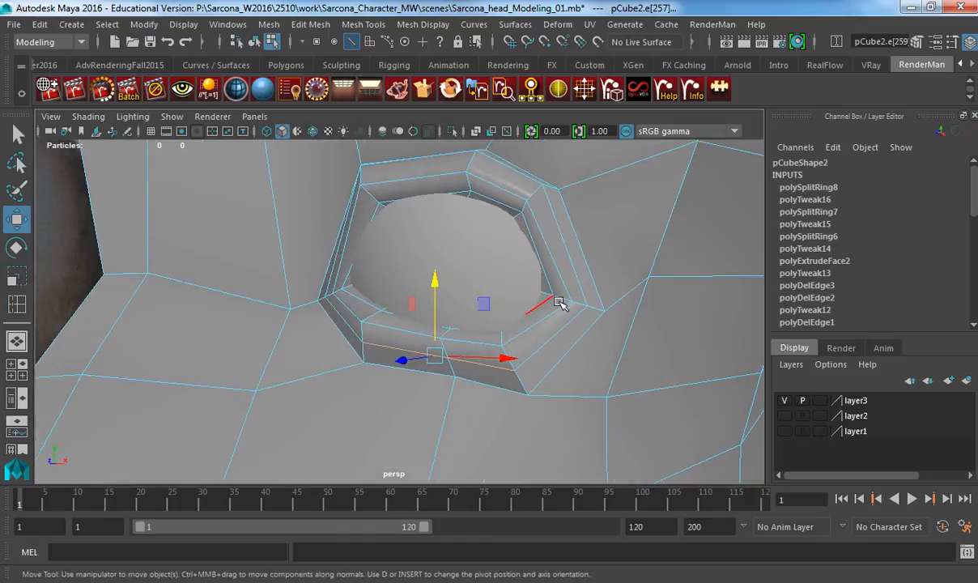
- Preview the head smoothed and examine the eyelids against the eyeball in perspective and side views, in wireframe and shaded display
click(568, 257)
right_drag(568, 257, 583, 250)
key(3)
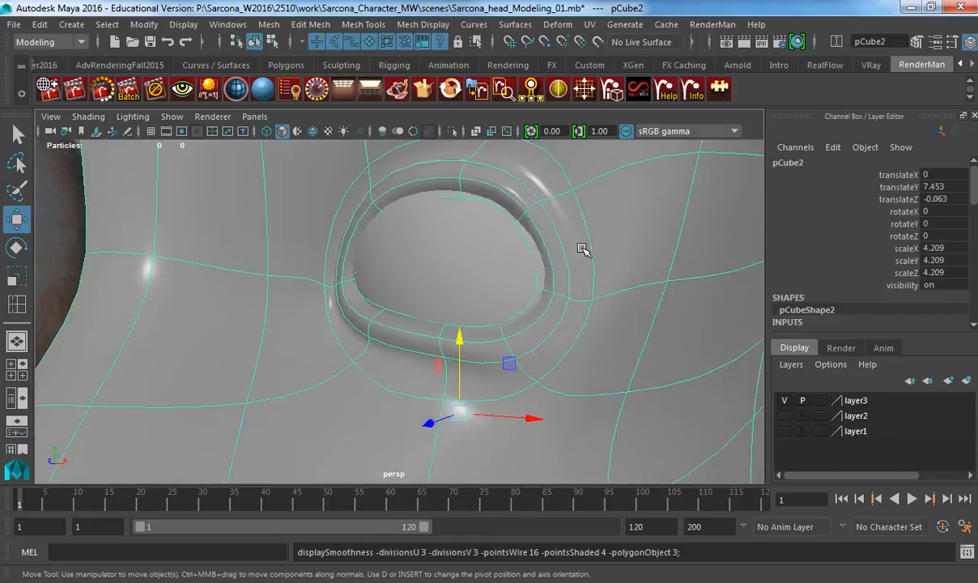
key(f)
click(571, 288)
alt+drag(494, 300, 428, 313)
alt+middle_drag(428, 313, 494, 339)
alt+right_drag(494, 339, 818, 342)
alt+drag(597, 334, 565, 325)
key(space)
key(4)
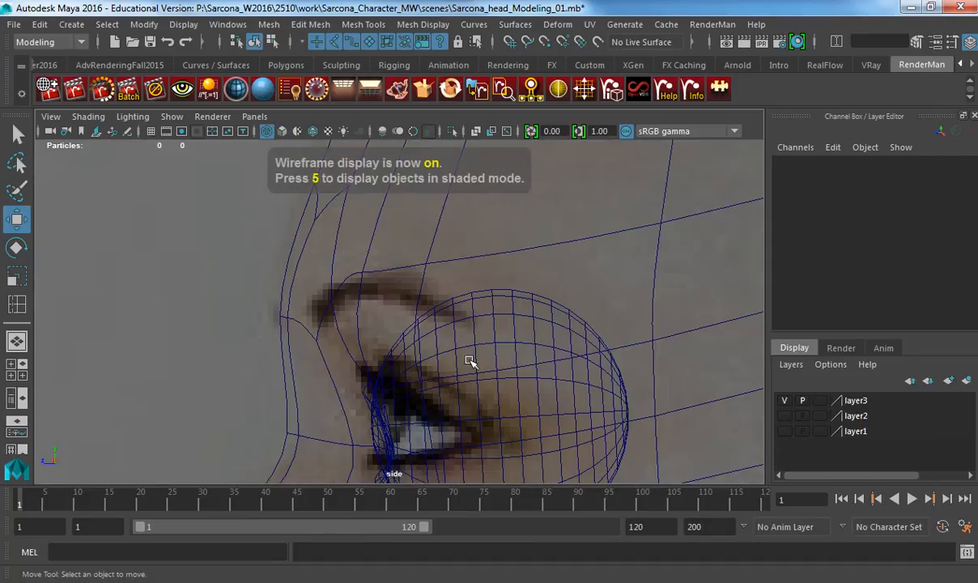
alt+middle_drag(468, 360, 508, 270)
alt+right_drag(508, 270, 488, 266)
key(5)
click(435, 252)
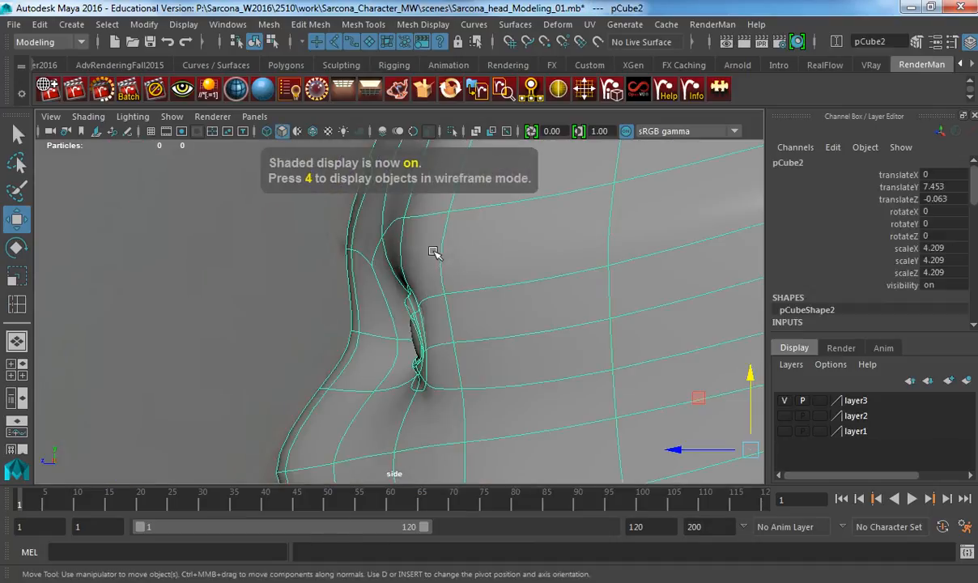
key(4)
key(5)
key(space)
drag(426, 251, 394, 207)
alt+right_drag(539, 300, 604, 288)
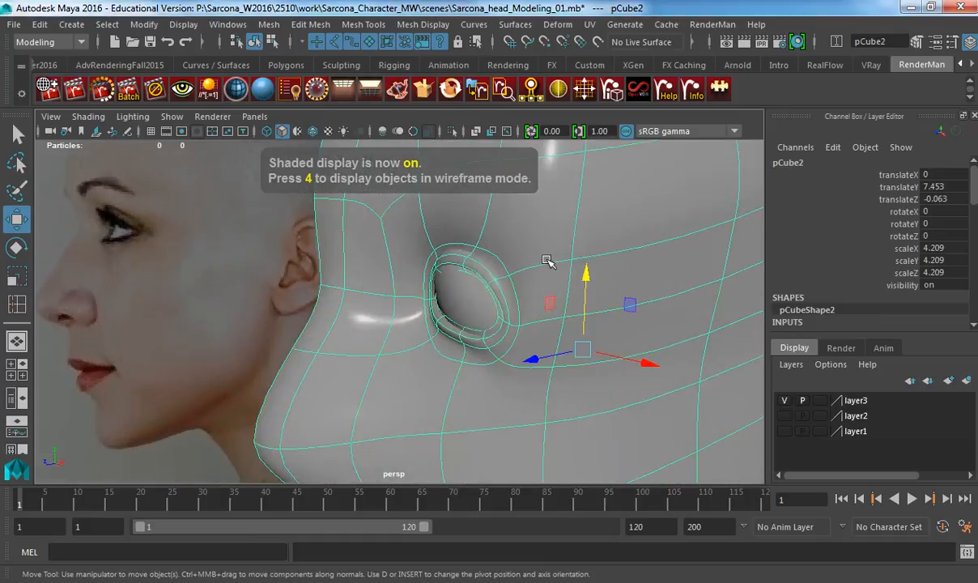
- Try to push the vertices at the eye opening's outer corner back in Z to about 2.182
right_drag(550, 262, 520, 274)
key(4)
mouse_move(524, 319)
alt+mouse_down()
mouse_move(551, 307)
mouse_move(582, 325)
mouse_move(552, 332)
alt+mouse_up()
key(5)
key(f)
alt+right_drag(553, 332, 385, 290)
alt+drag(444, 303, 460, 286)
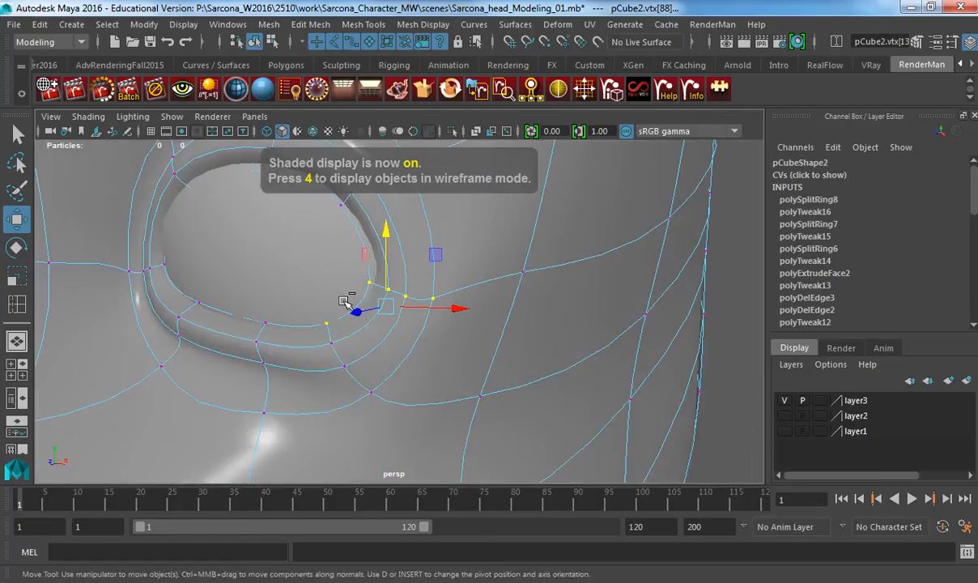
alt+drag(341, 315, 400, 305)
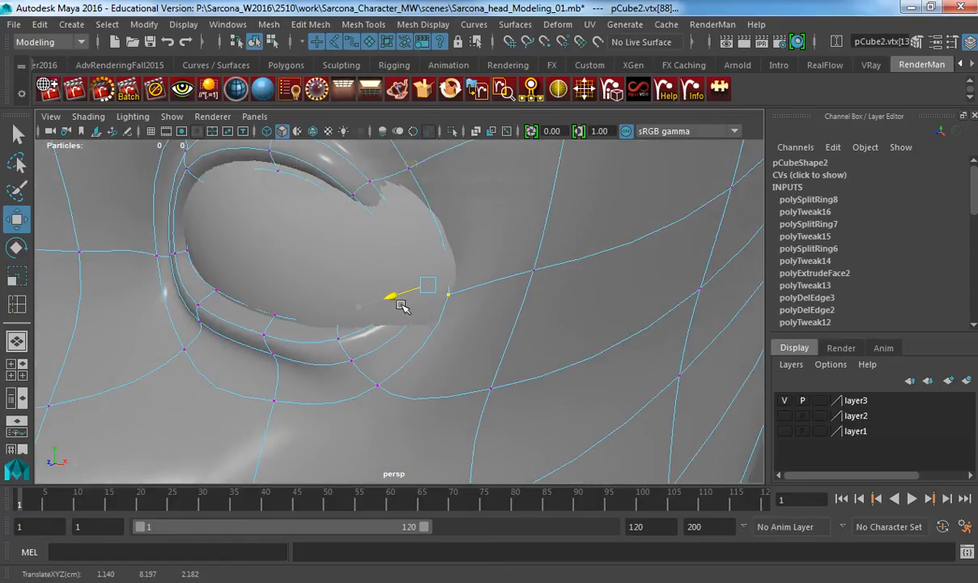
mouse_move(502, 290)
mouse_down()
mouse_move(541, 295)
mouse_move(495, 323)
mouse_move(536, 308)
mouse_move(507, 282)
mouse_up()
key(e)
key(w)
key(1)
key(ctrl+z)
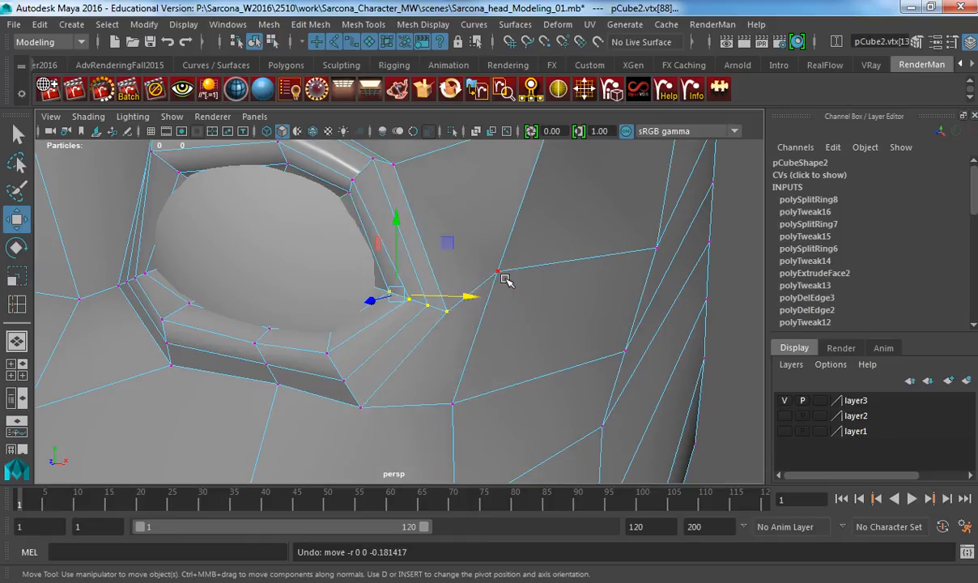
- Move the outer-corner vertices of the eye opening outward in X to stretch the opening toward the side of the head
mouse_move(400, 295)
mouse_down()
mouse_move(530, 292)
mouse_move(458, 304)
mouse_up()
key(e)
key(w)
key(4)
key(e)
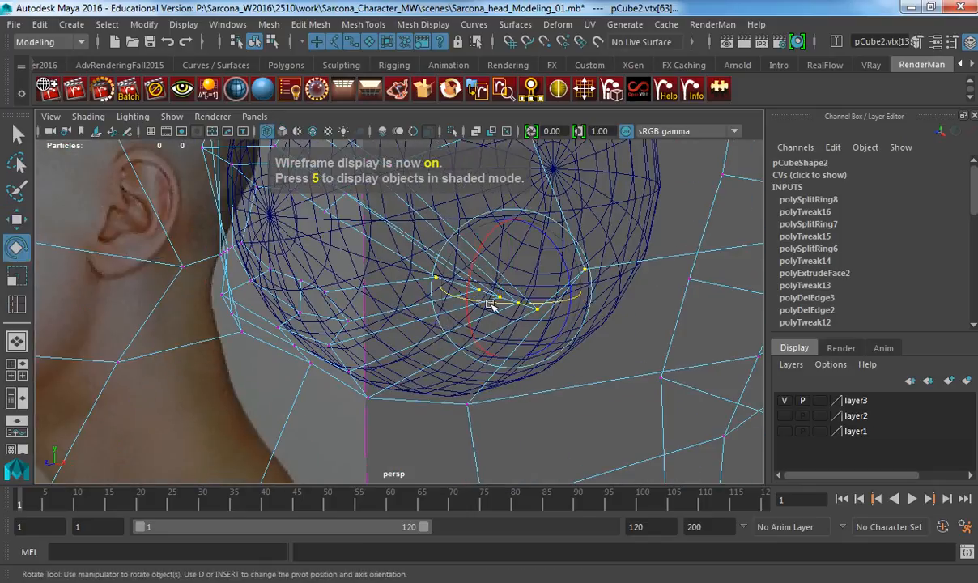
key(5)
key(w)
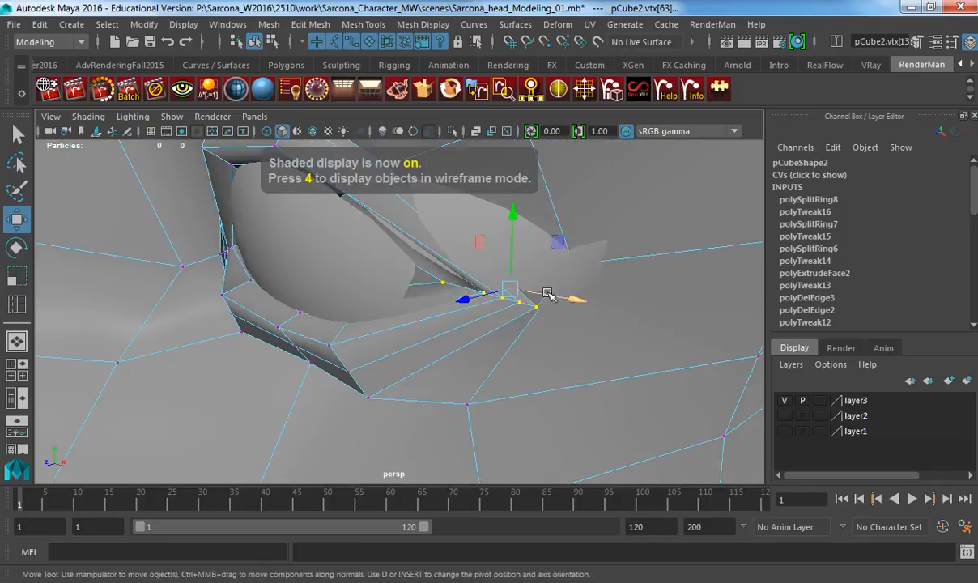
drag(556, 298, 518, 290)
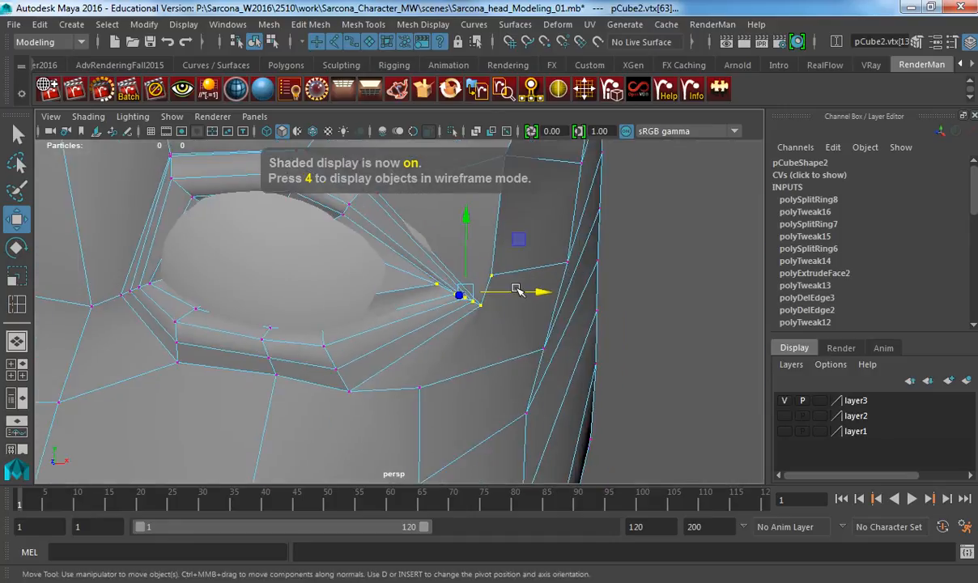
- Examine the stretched outer eye corner against the eyeball in wireframe and in smoothed shaded display
key(4)
alt+drag(377, 277, 421, 290)
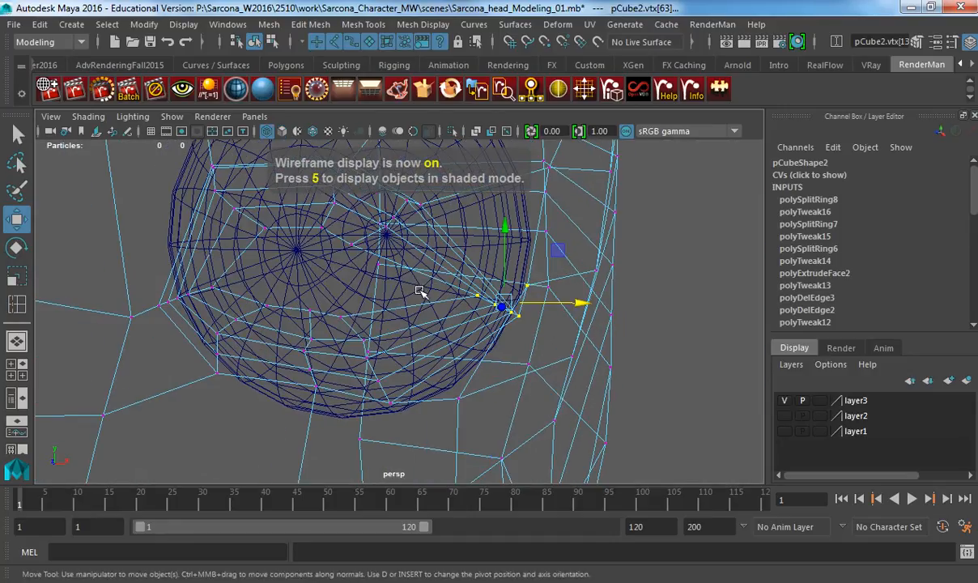
key(5)
key(3)
right_drag(444, 226, 497, 211)
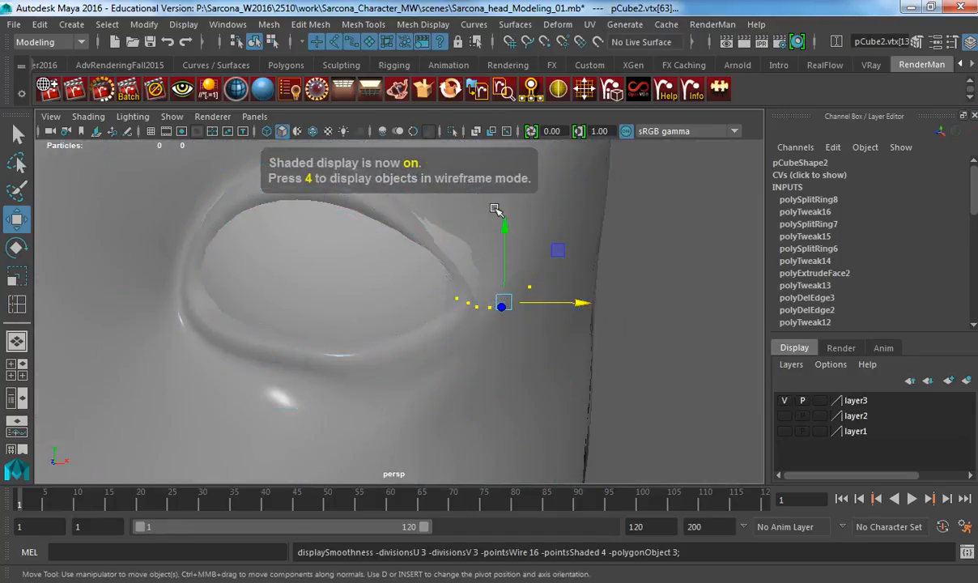
click(701, 287)
alt+drag(699, 286, 626, 291)
- Move the inner rim vertex at the eye's outer corner along X to about 1.295
right_drag(588, 273, 476, 268)
alt+drag(476, 269, 567, 284)
alt+right_drag(567, 283, 606, 281)
key(4)
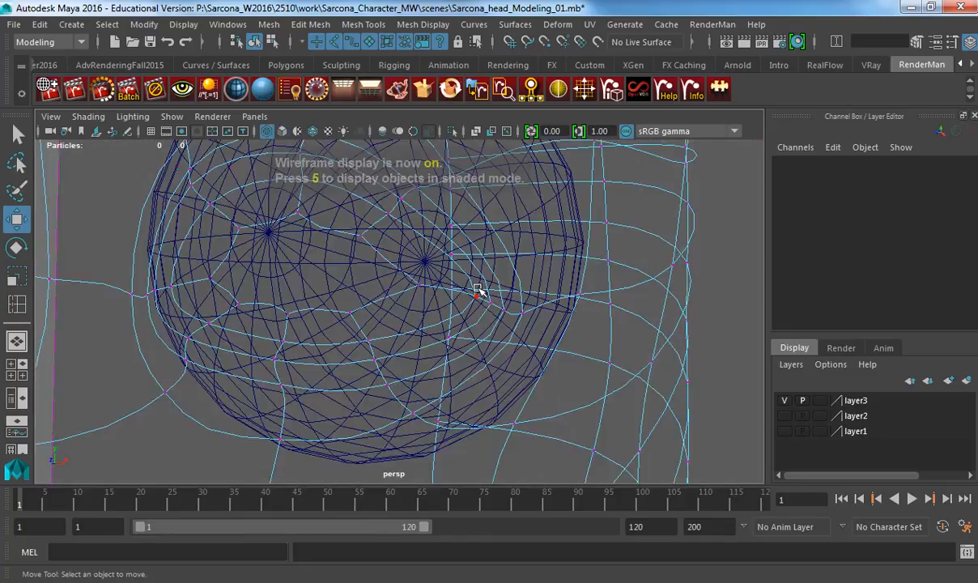
click(468, 316)
key(5)
alt+drag(489, 305, 468, 298)
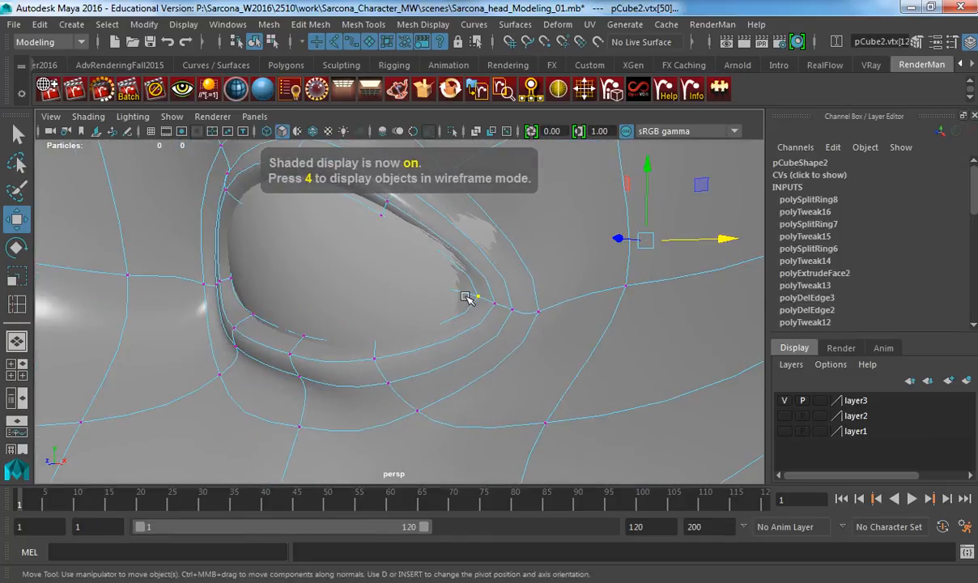
click(478, 297)
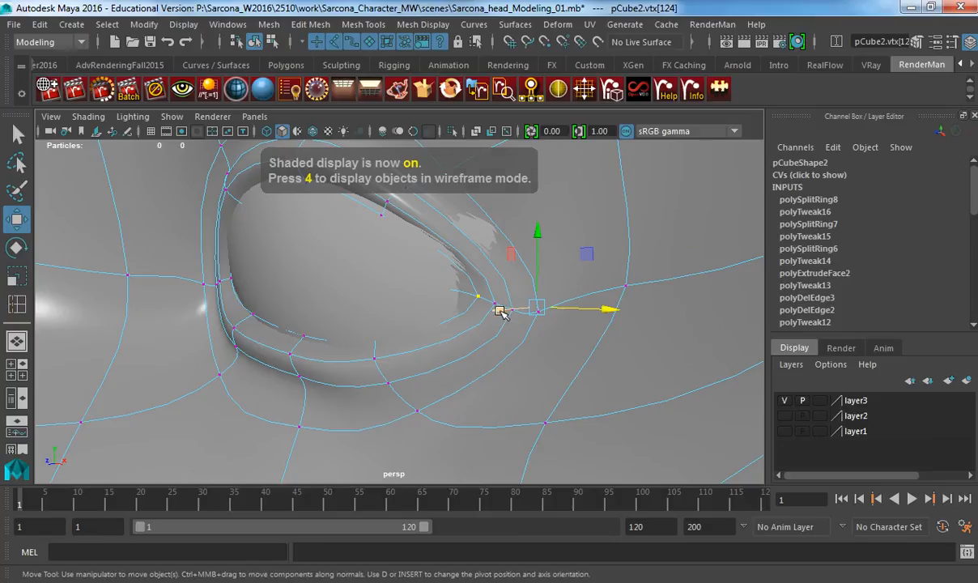
key(4)
middle_drag(523, 312, 456, 331)
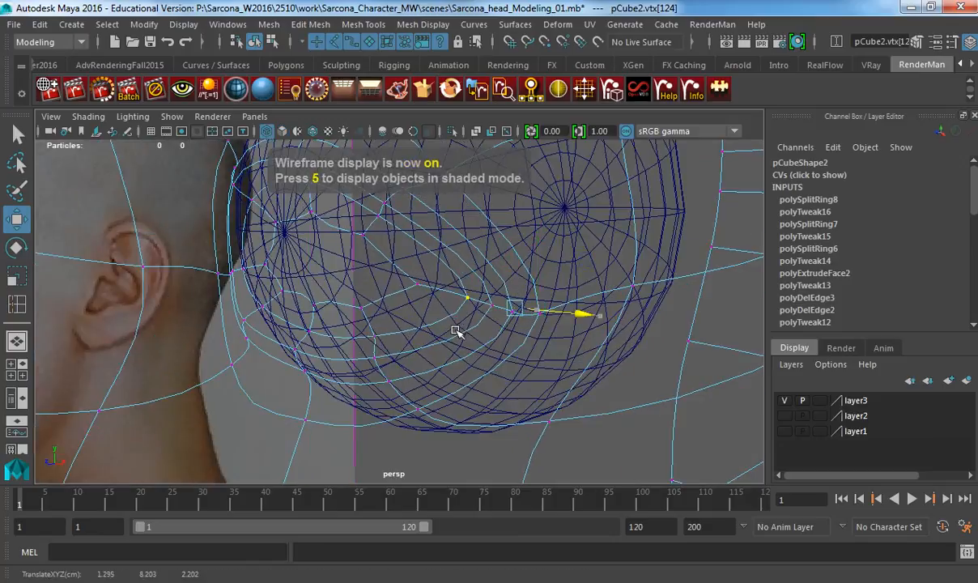
- Switch to the unsmoothed mesh and push the innermost outer-corner vertex back in Z to about 2.221
key(5)
key(4)
key(5)
click(444, 293)
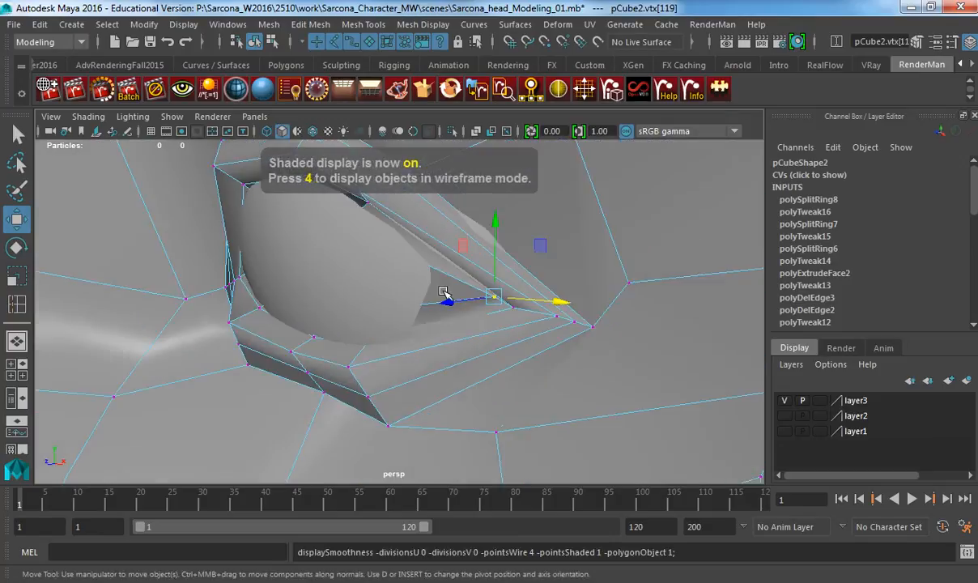
middle_drag(453, 299, 479, 300)
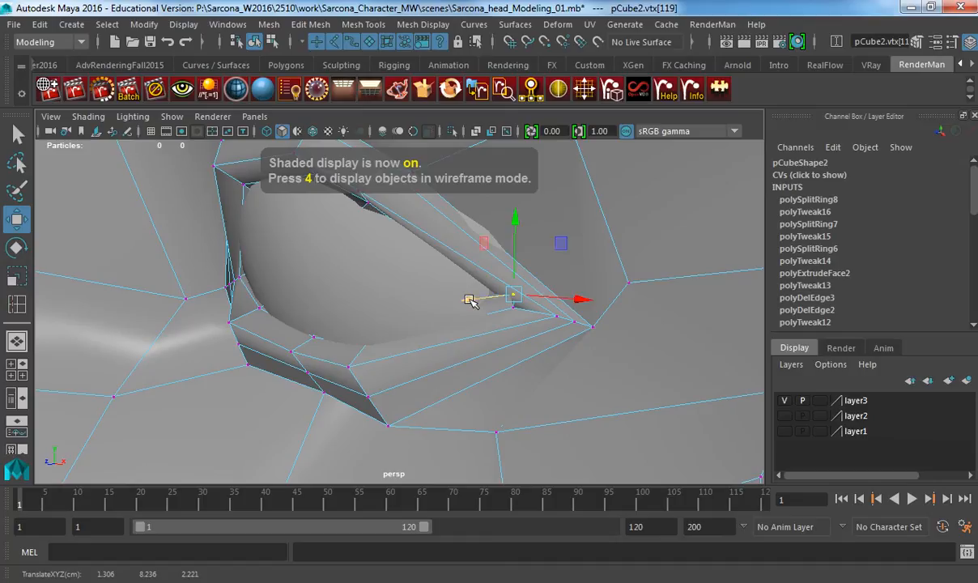
- Preview the head smoothed and examine the reshaped eye from the front, the side and close up
key(3)
key(F8)
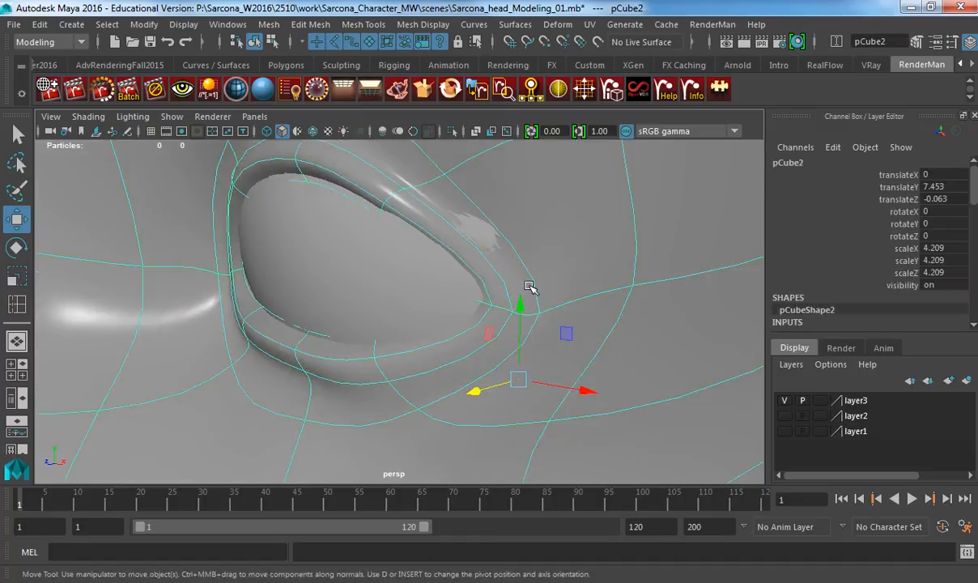
alt+right_drag(601, 270, 343, 254)
alt+drag(342, 254, 498, 276)
click(518, 286)
alt+right_drag(585, 338, 448, 343)
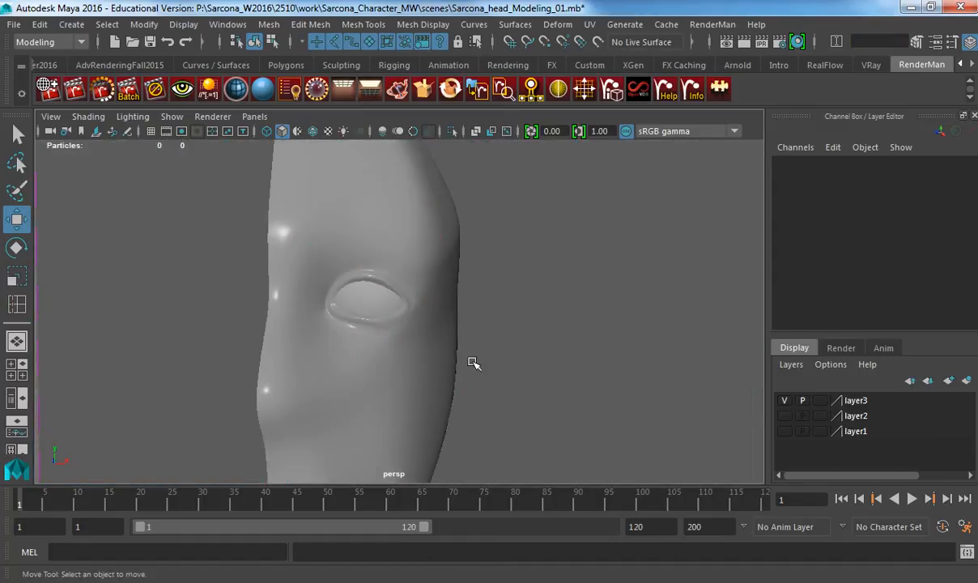
alt+drag(474, 364, 329, 357)
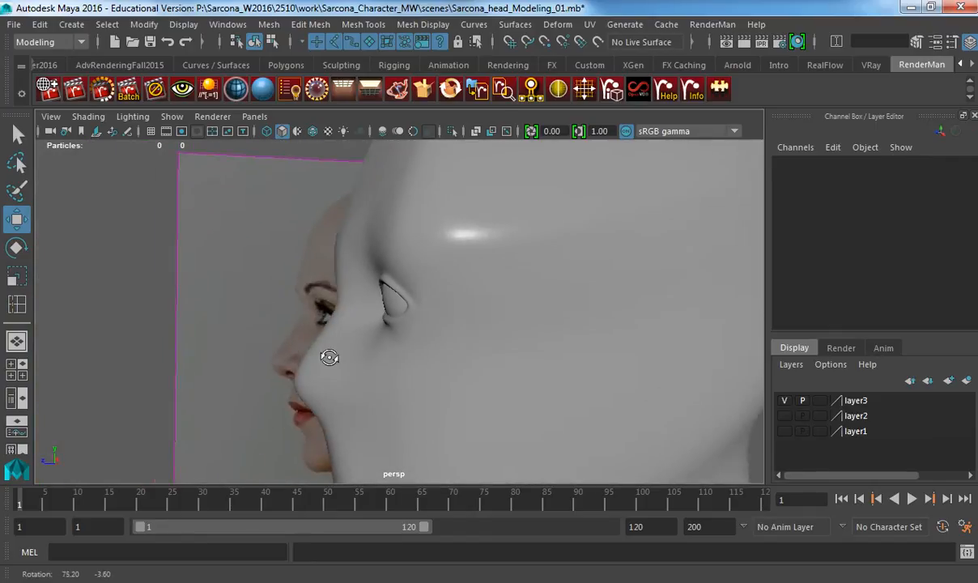
alt+middle_drag(329, 357, 408, 285)
alt+right_drag(408, 286, 478, 339)
alt+middle_drag(456, 327, 375, 422)
alt+drag(394, 425, 504, 415)
alt+right_drag(504, 415, 374, 366)
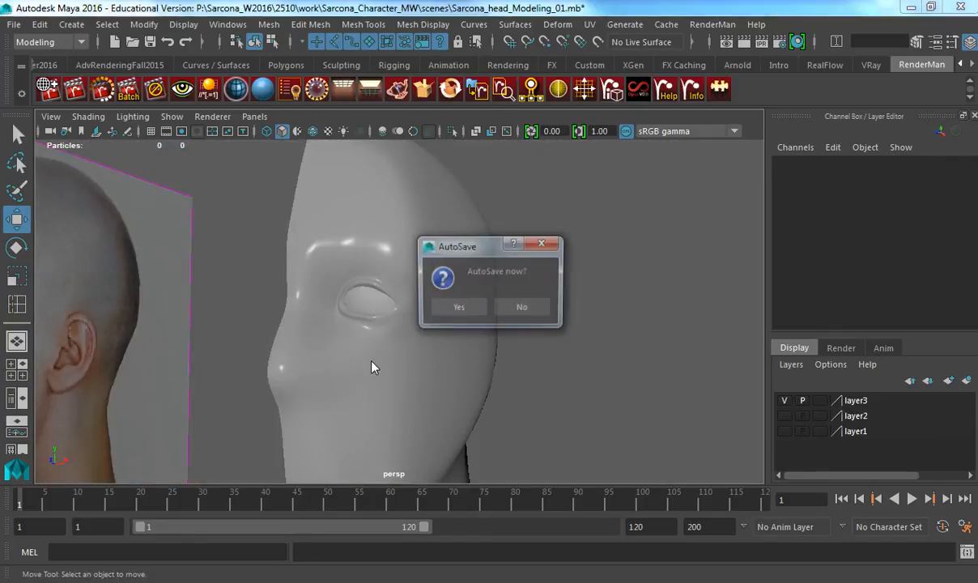
- Accept the autosave of the scene and return the head to unsmoothed display
click(455, 316)
alt+right_drag(439, 374, 335, 300)
click(442, 332)
alt+drag(427, 336, 414, 339)
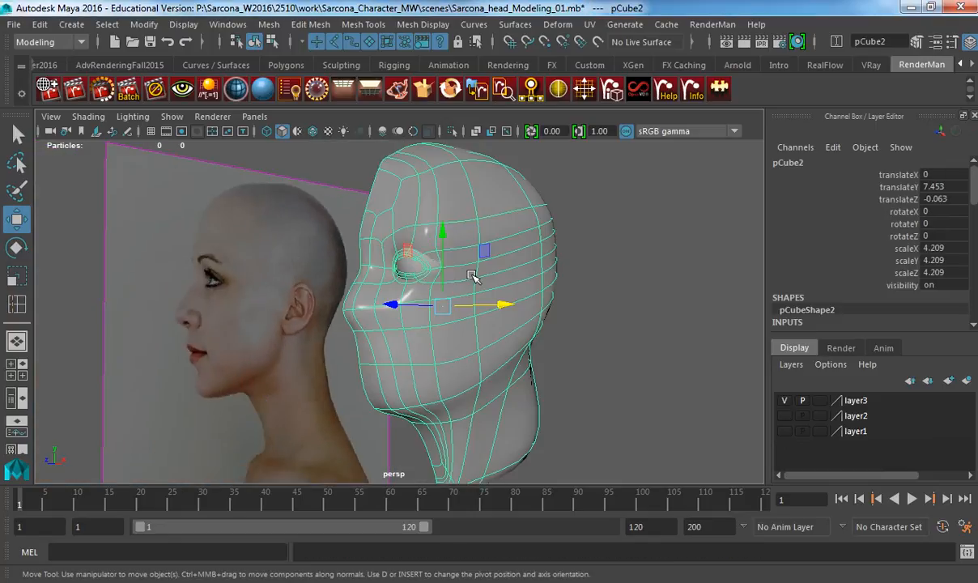
key(1)
- Move the brow vertex above the outer part of the eye inward to about X 1.033, Y 8.992, Z 2.663
alt+right_drag(424, 254, 895, 367)
alt+middle_drag(714, 372, 538, 303)
alt+drag(538, 303, 590, 302)
alt+middle_drag(447, 241, 393, 247)
right_drag(397, 239, 409, 208)
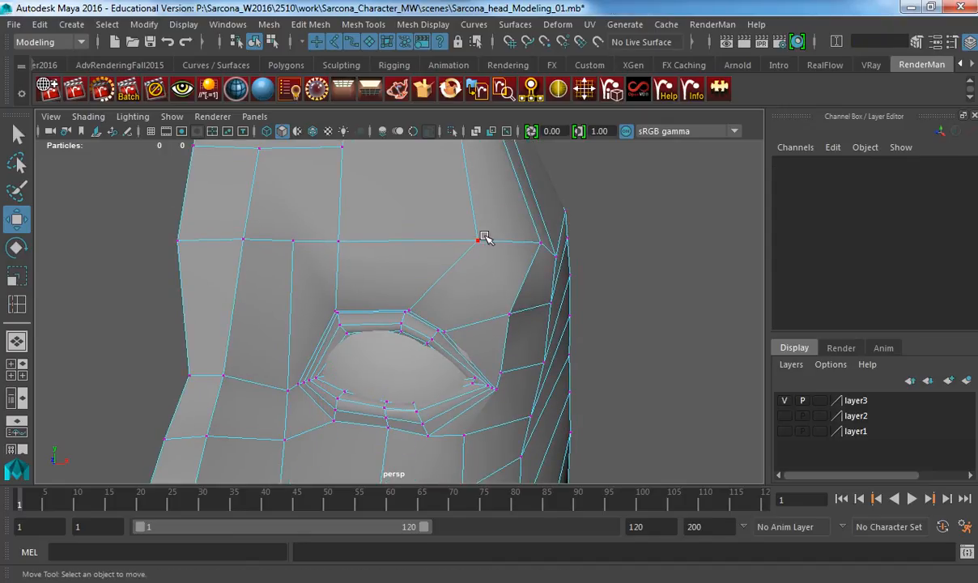
click(476, 240)
drag(529, 190, 470, 190)
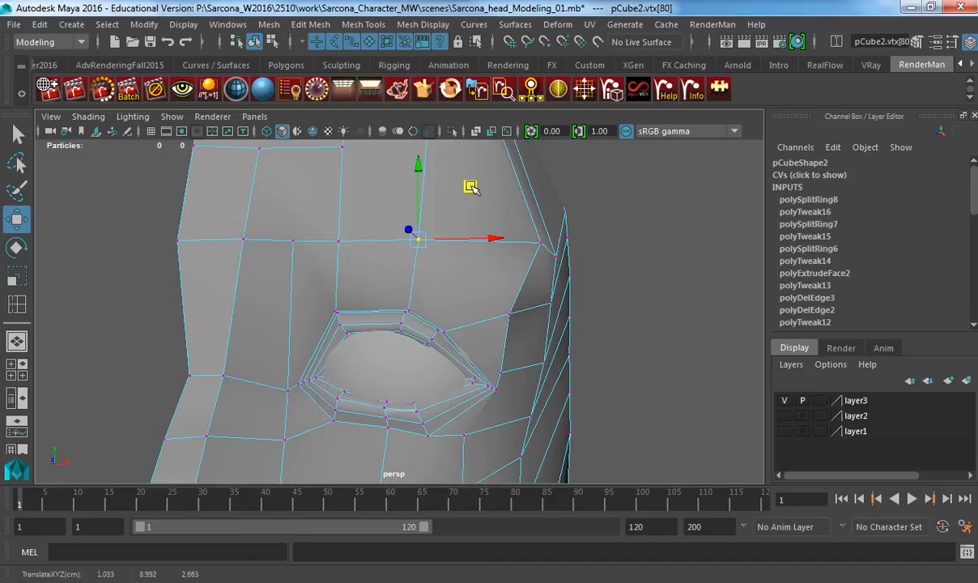
- Delete the middle one of the three closely spaced edges running across the top of the forehead
alt+middle_drag(470, 189, 452, 255)
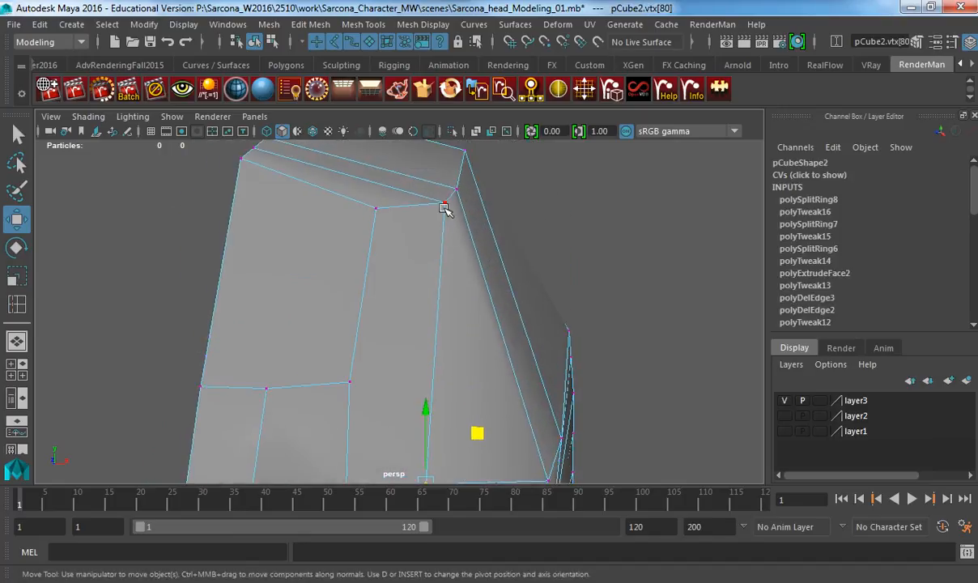
alt+drag(476, 230, 475, 369)
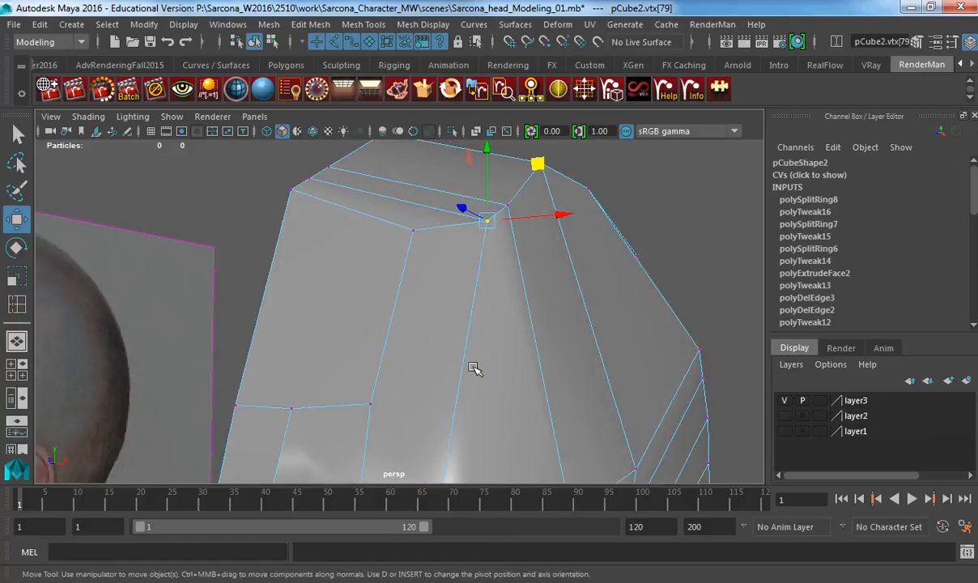
alt+drag(427, 259, 433, 218)
key(F10)
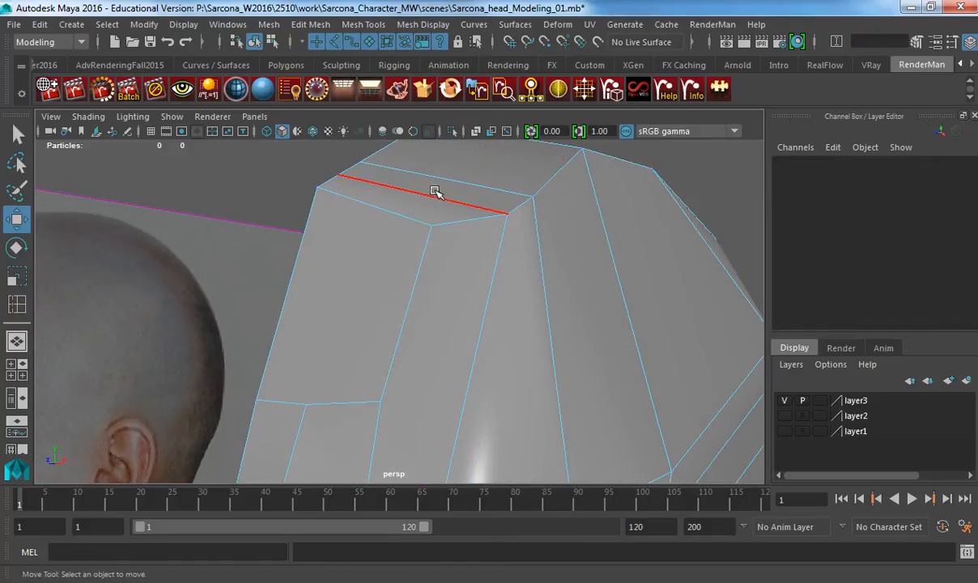
click(438, 198)
key(Delete)
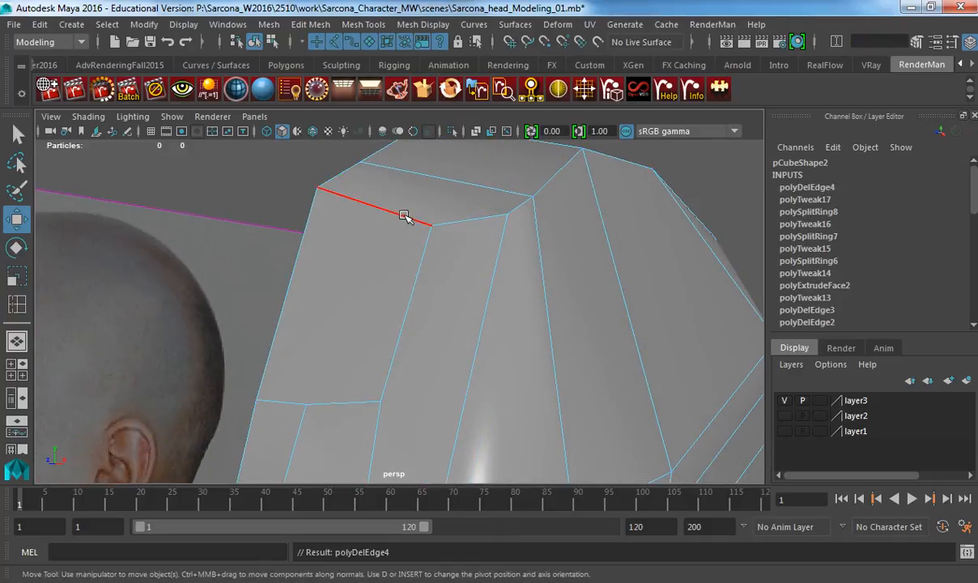
- Start a Multi-Cut at the vertex on the short edge above the inner brow and carry it up the forehead to the next crosswise edge
key(F8)
click(408, 219)
alt+right_drag(409, 227, 271, 240)
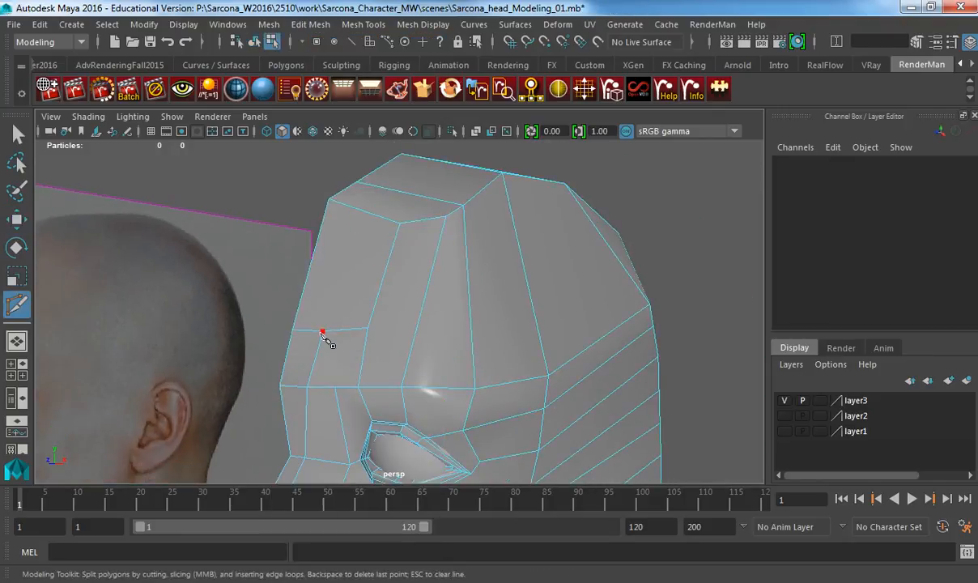
click(358, 212)
alt+drag(359, 214, 441, 188)
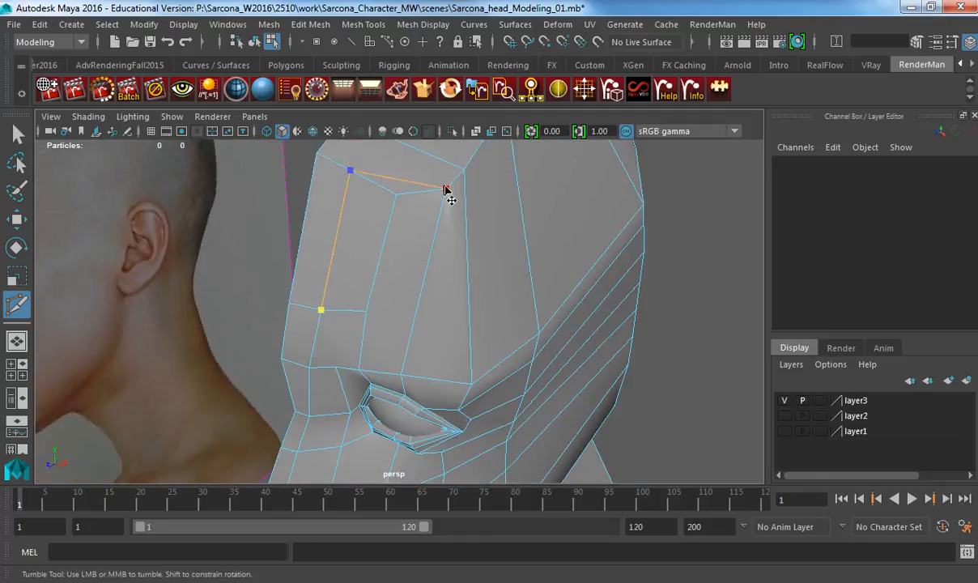
alt+middle_drag(421, 210, 368, 239)
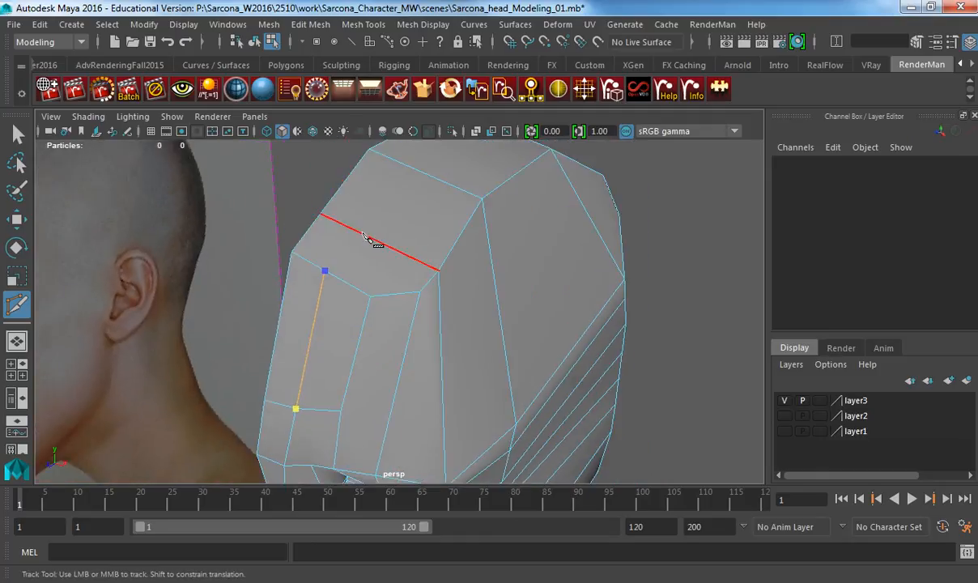
- Continue the cut over the crown and down the back of the head to the neck's open lower border, and complete it
alt+drag(413, 170, 232, 249)
alt+drag(442, 310, 377, 336)
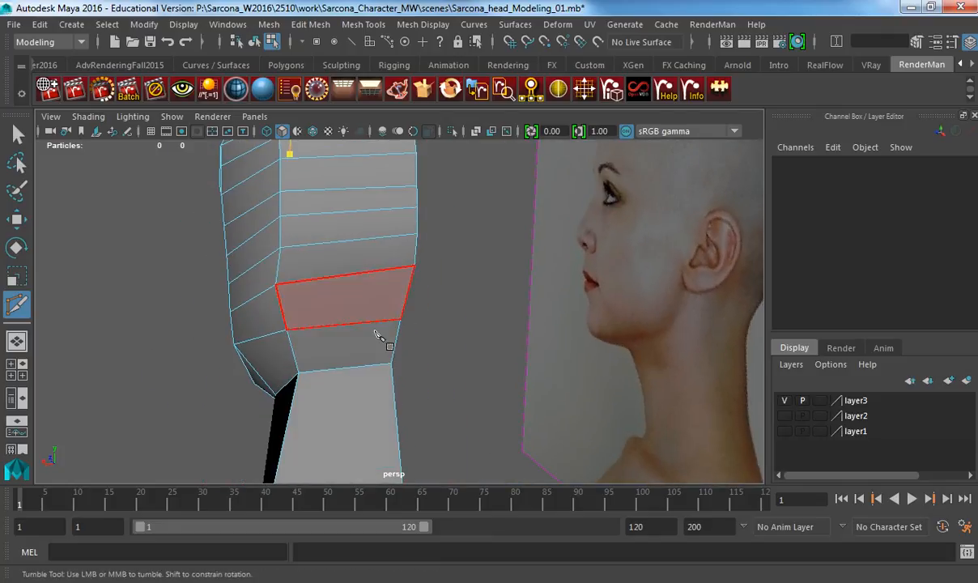
alt+middle_drag(388, 382, 390, 346)
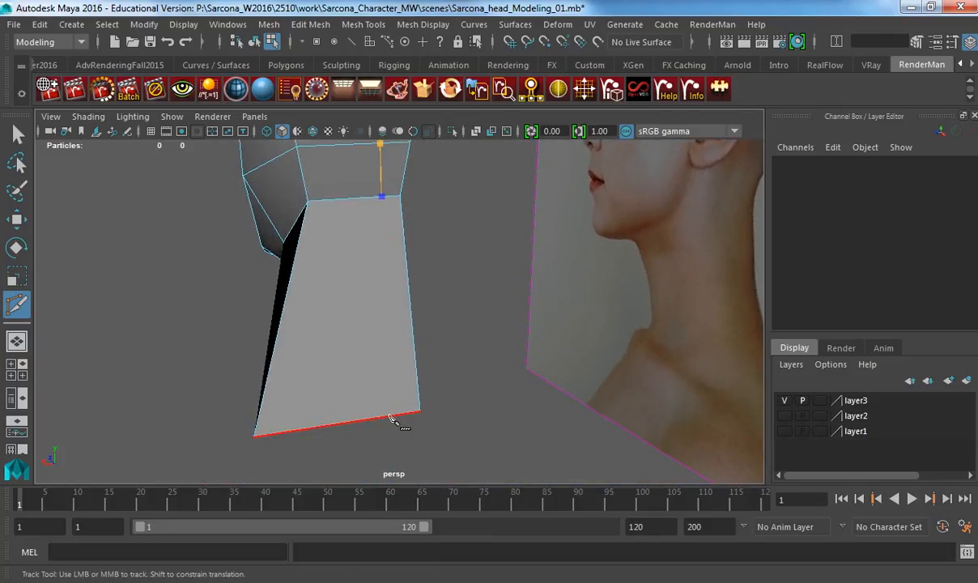
alt+drag(315, 306, 620, 216)
alt+drag(411, 332, 413, 282)
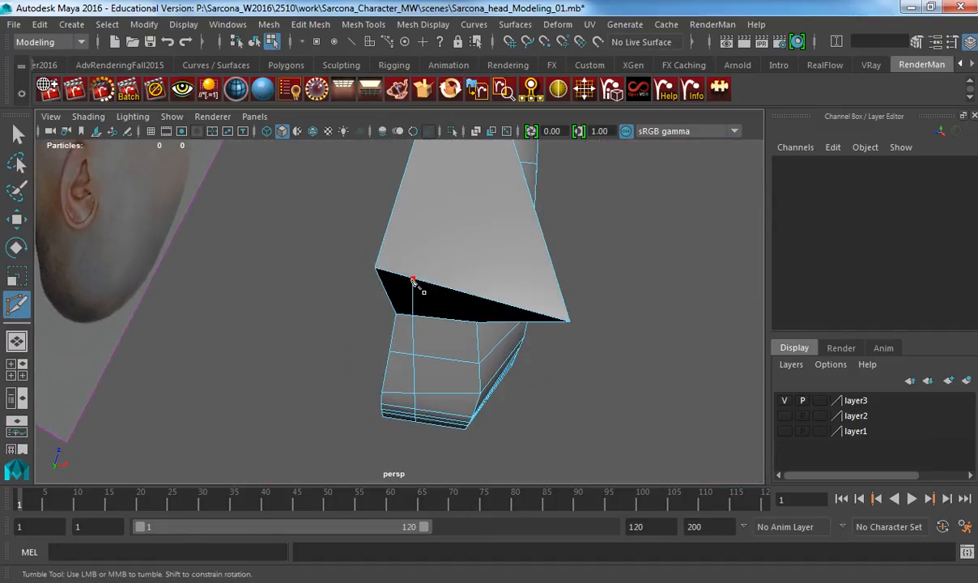
alt+drag(432, 229, 431, 266)
key(w)
- Select the uppermost of the closely stacked short horizontal edges near the lower front of the neck
right_drag(375, 273, 375, 274)
alt+drag(366, 321, 359, 301)
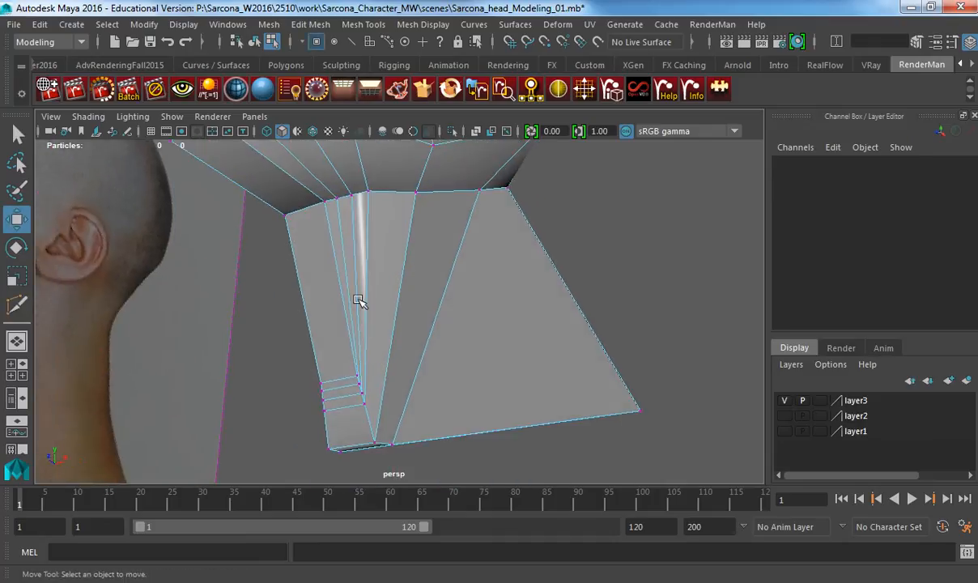
click(350, 385)
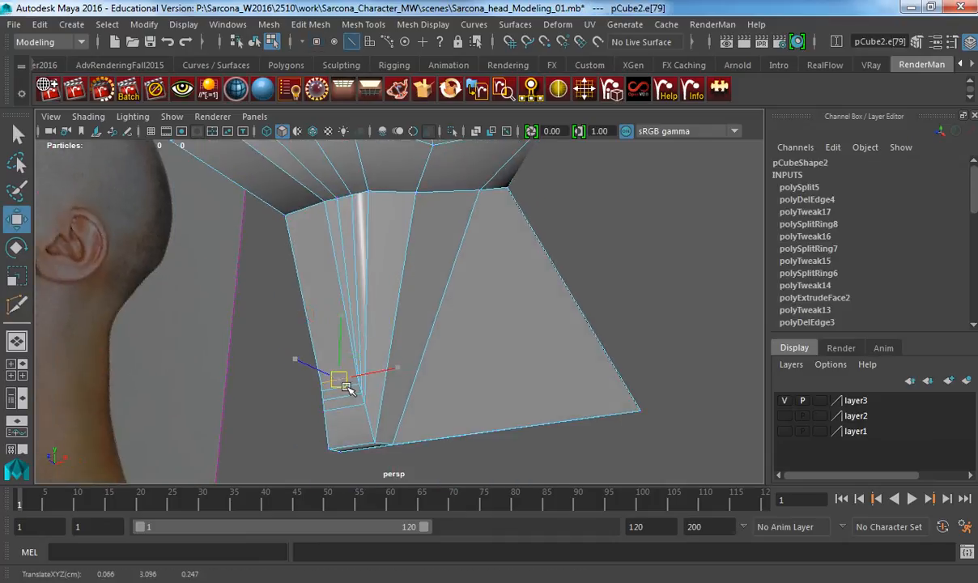
- Delete the short horizontal edges near the lower front corner of the neck
double_click(355, 387)
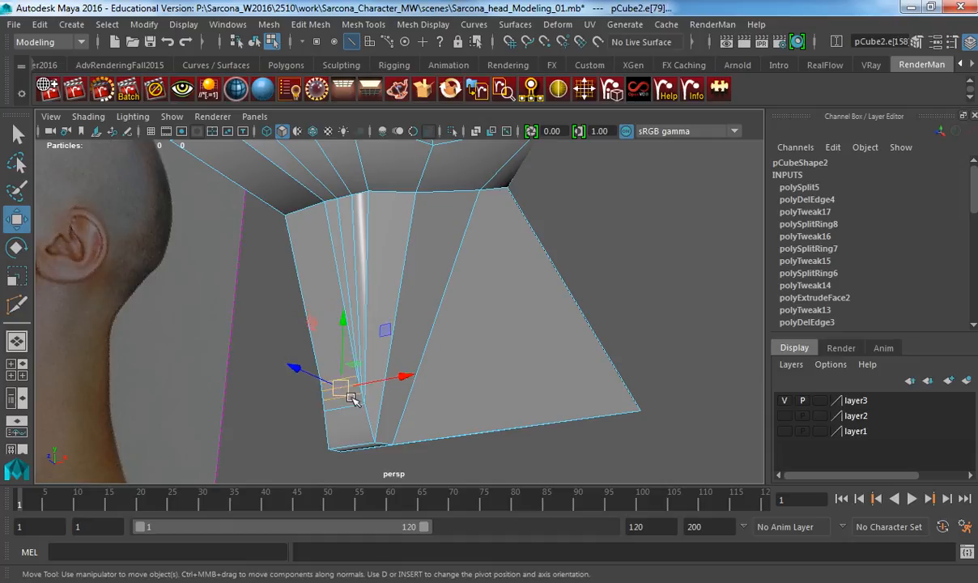
key(ctrl+Delete)
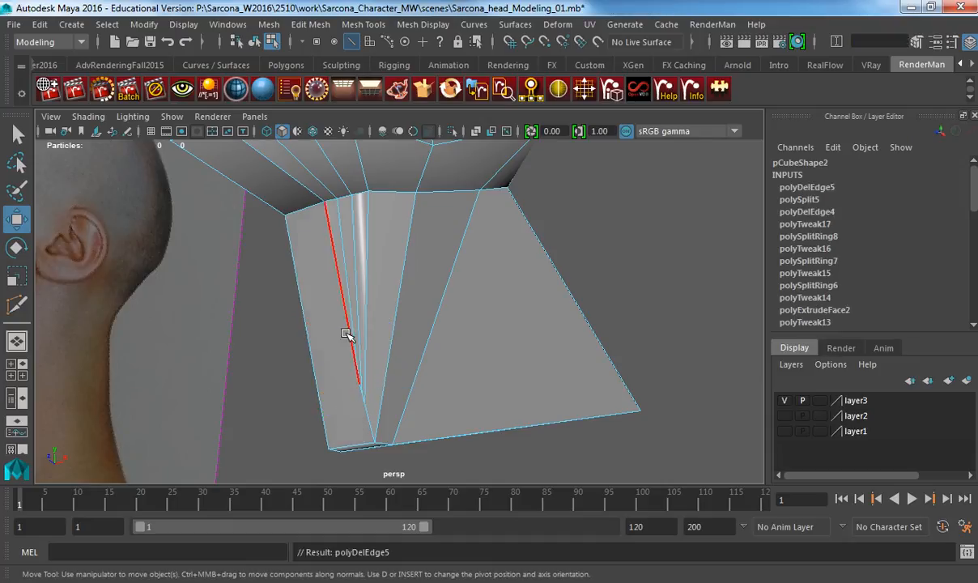
- Spread the three crowded vertices at the lower ends of the neck's converging vertical edges, moving them toward the front corner
key(F8)
alt+drag(332, 322, 429, 340)
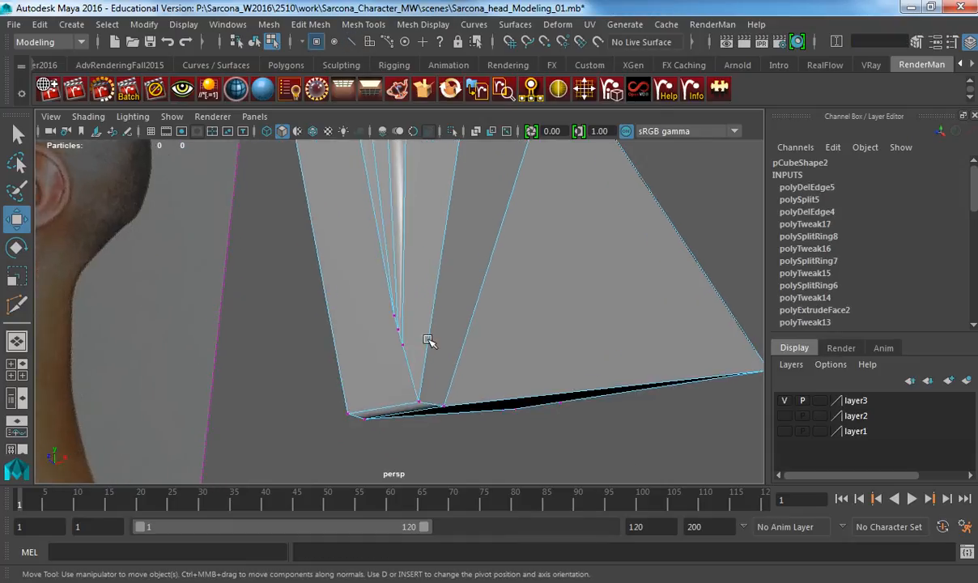
click(394, 308)
alt+drag(395, 308, 260, 300)
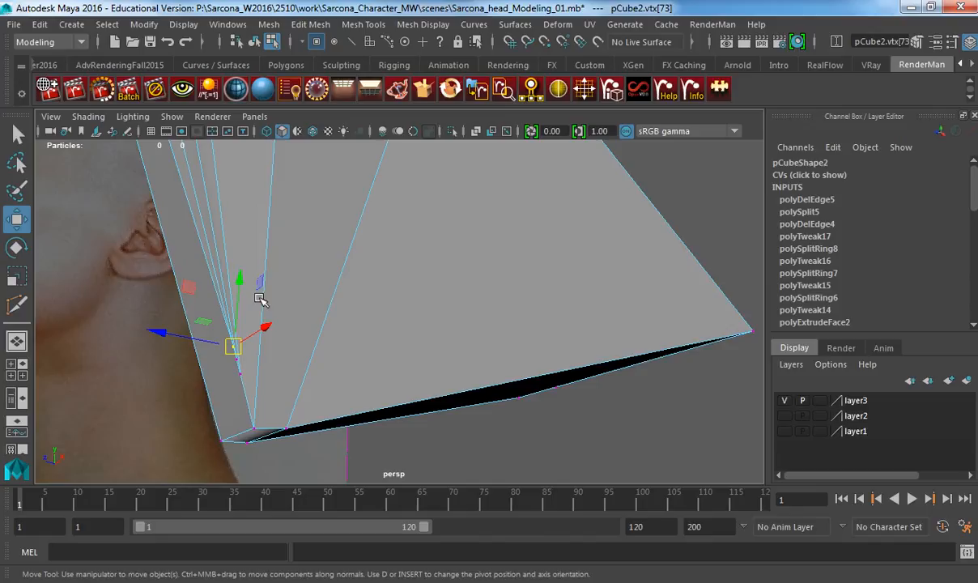
drag(191, 289, 168, 295)
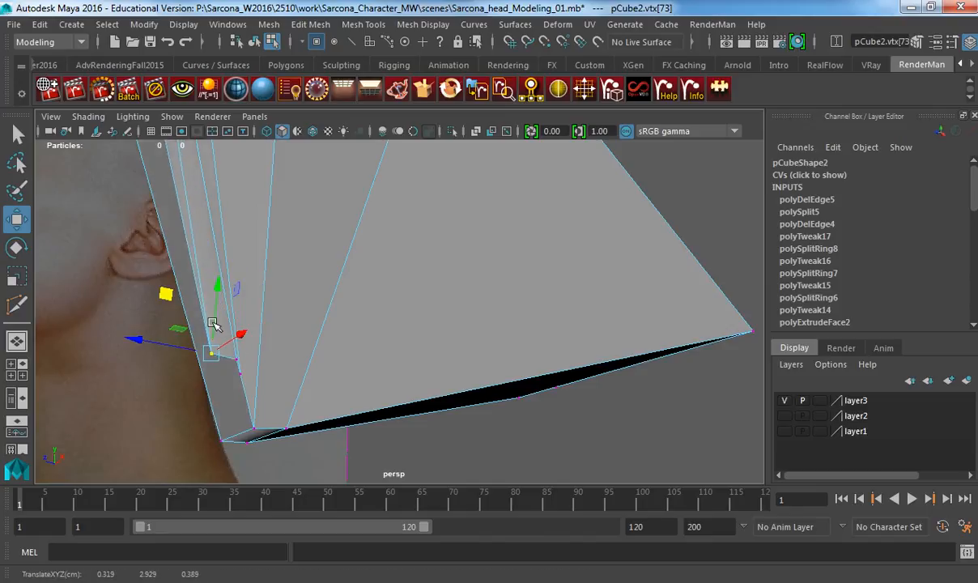
click(237, 359)
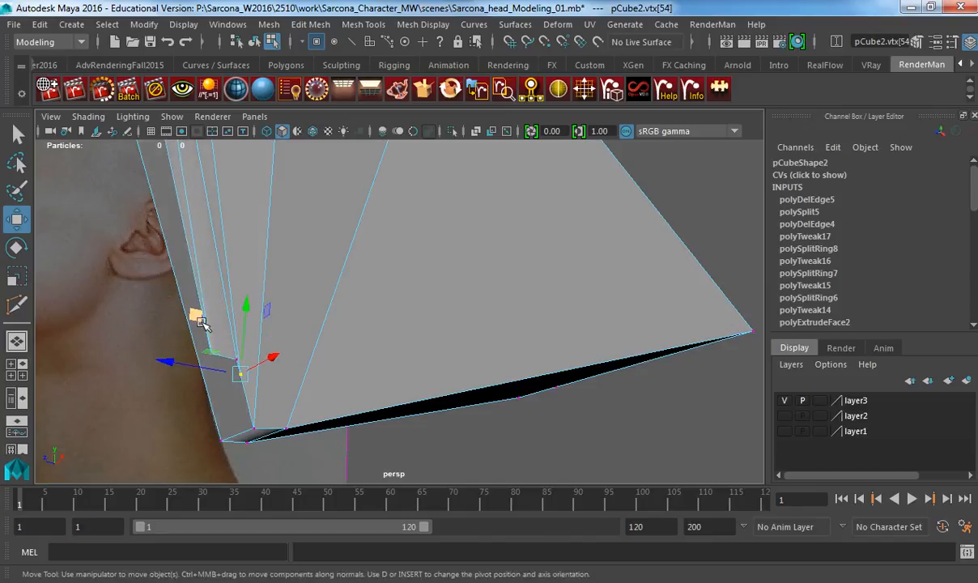
drag(202, 321, 191, 350)
click(229, 360)
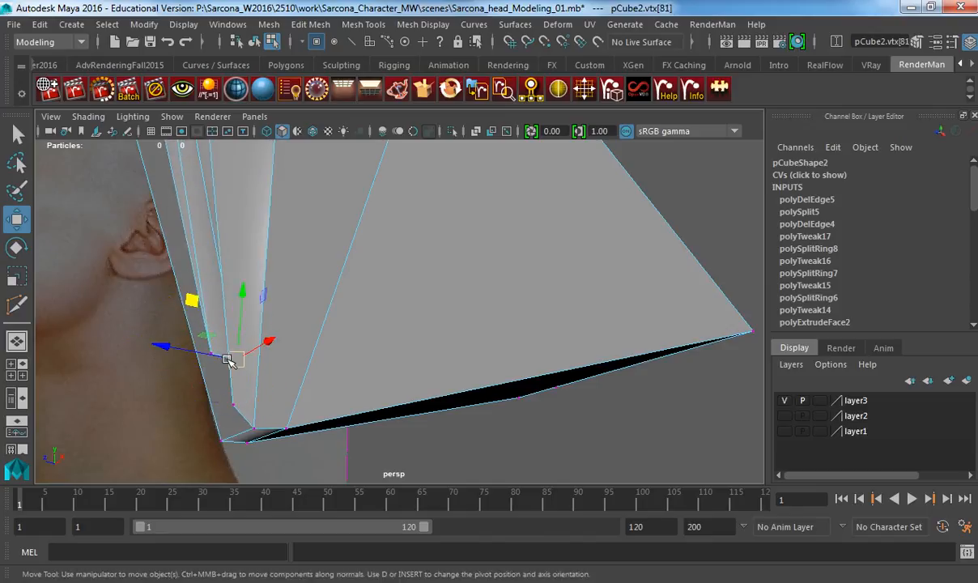
drag(191, 300, 179, 330)
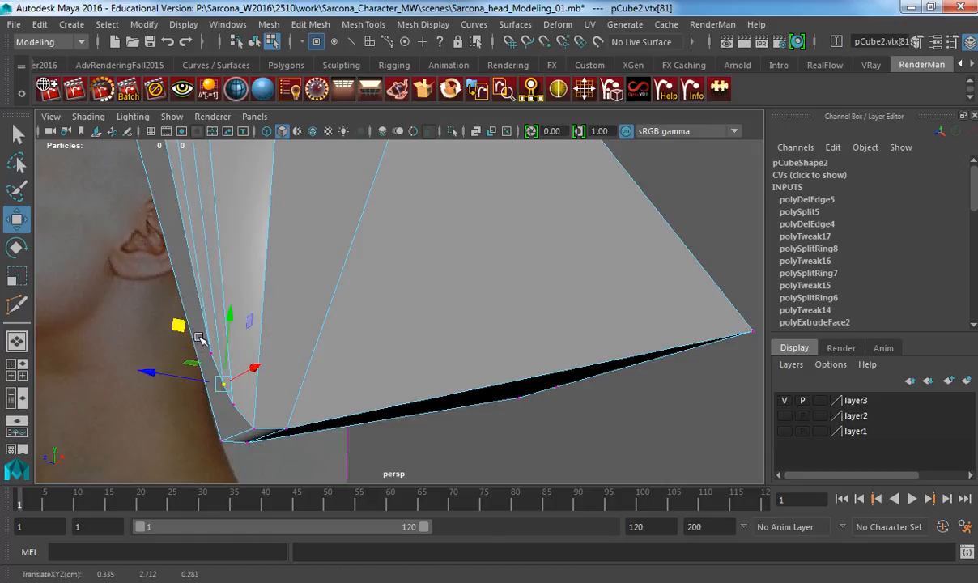
click(212, 354)
alt+drag(217, 361, 334, 364)
alt+middle_drag(441, 362, 414, 366)
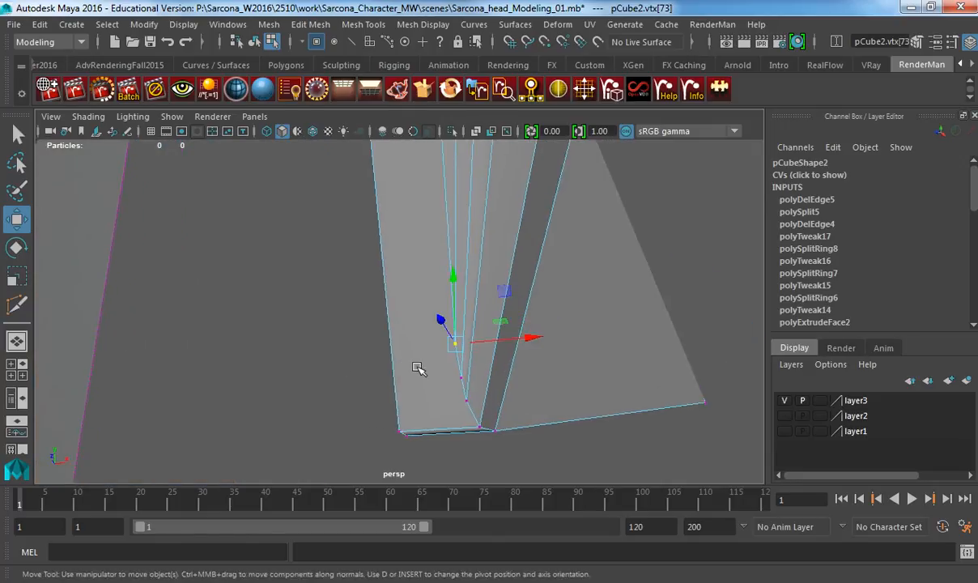
- Multi-Cut a horizontal edge across the upper neck, from the front border over the narrow strips to the fourth converging edge
click(427, 367)
alt+drag(427, 367, 394, 350)
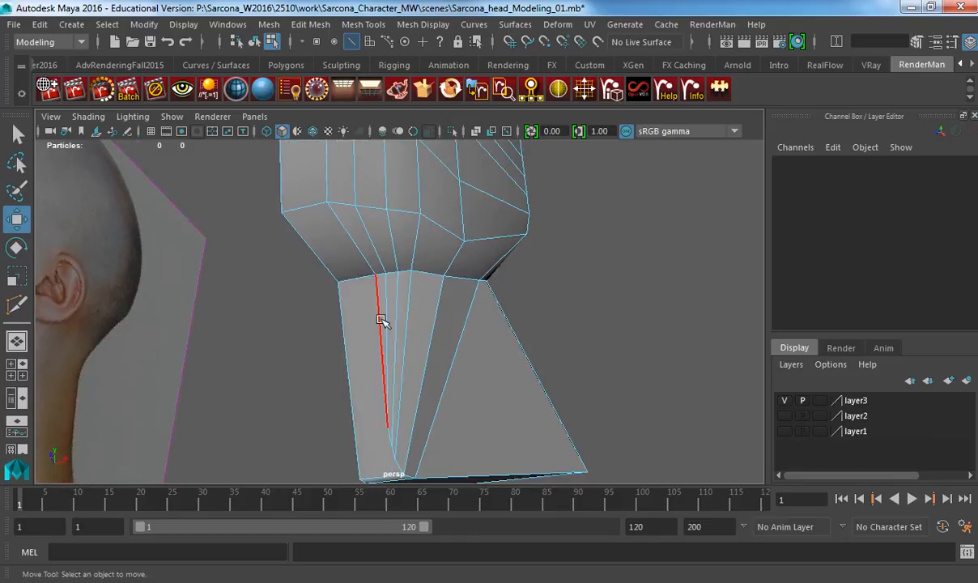
click(385, 320)
shift+right_drag(376, 240, 266, 241)
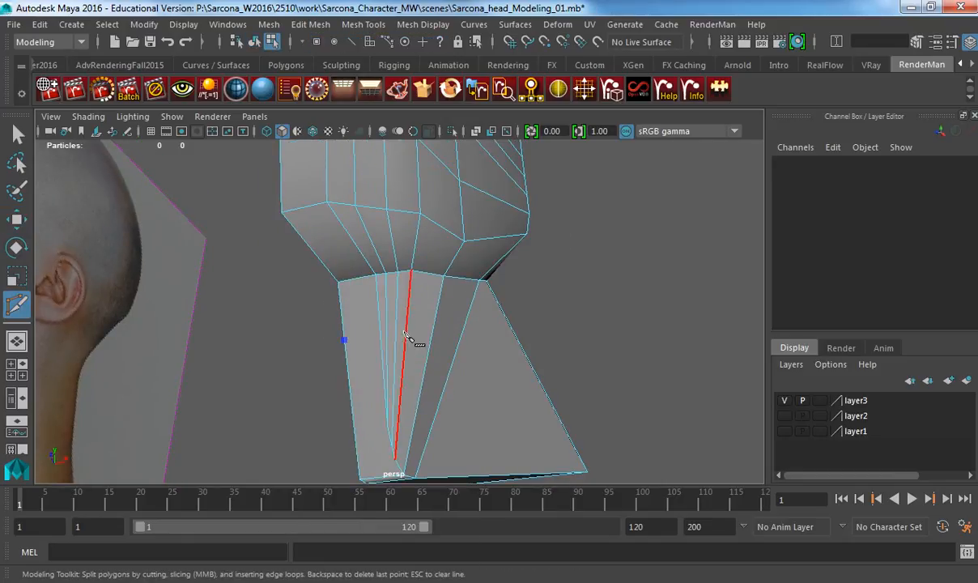
alt+drag(403, 382, 484, 328)
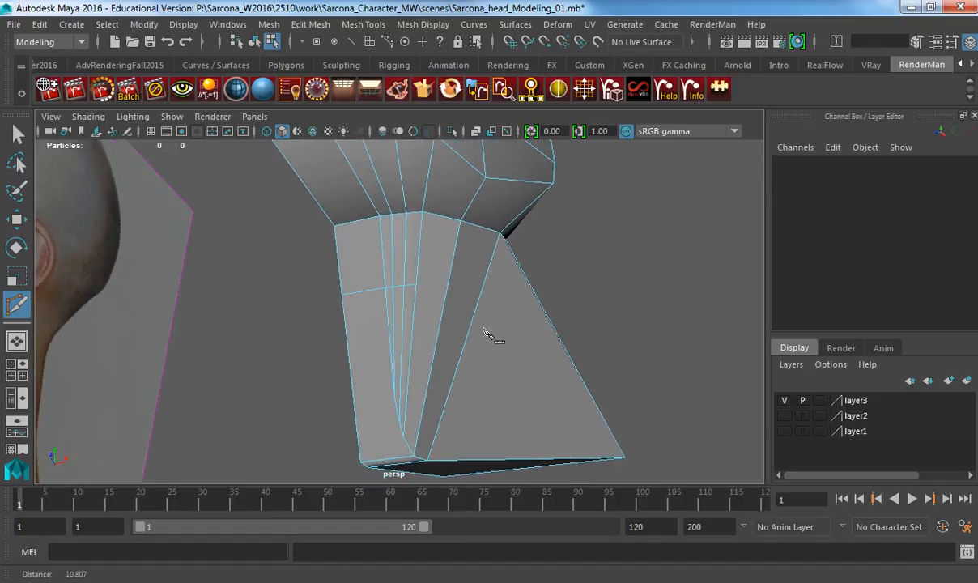
scroll(484, 328, up, 1)
- Delete the four converging vertical edges below the new horizontal cut, leaving one clean lower neck face
key(w)
right_drag(391, 315, 390, 287)
click(389, 310)
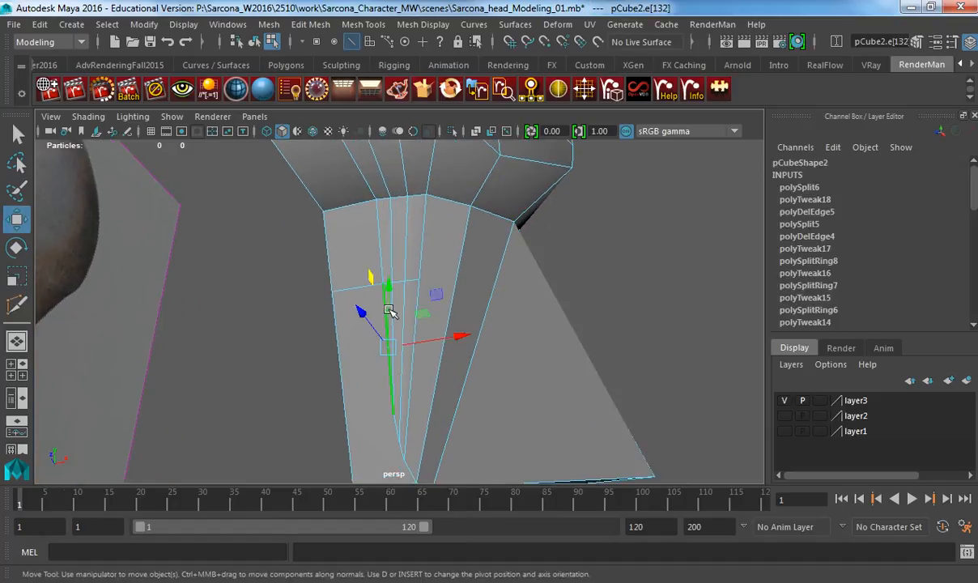
key(Delete)
click(395, 313)
key(Delete)
click(395, 316)
key(Delete)
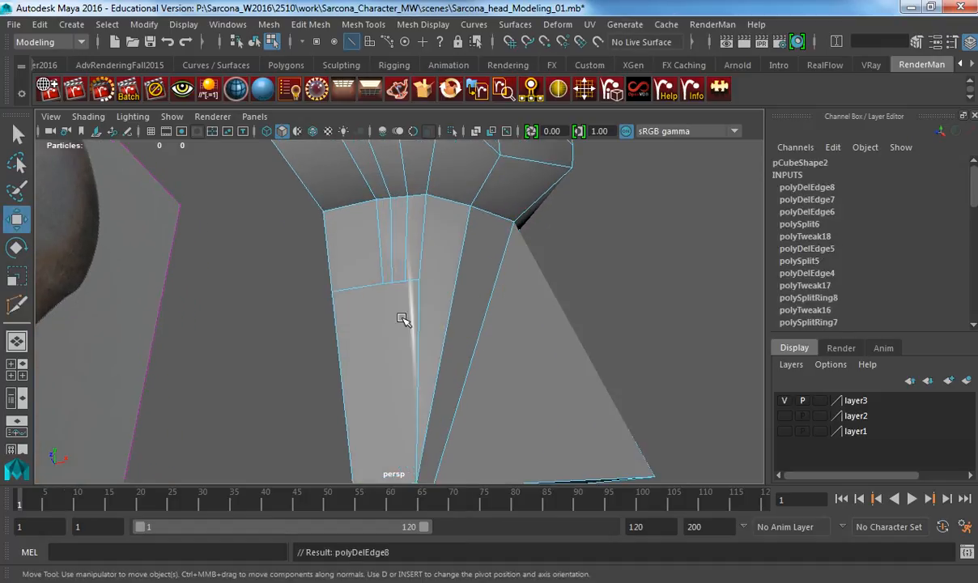
click(412, 340)
alt+drag(412, 340, 415, 276)
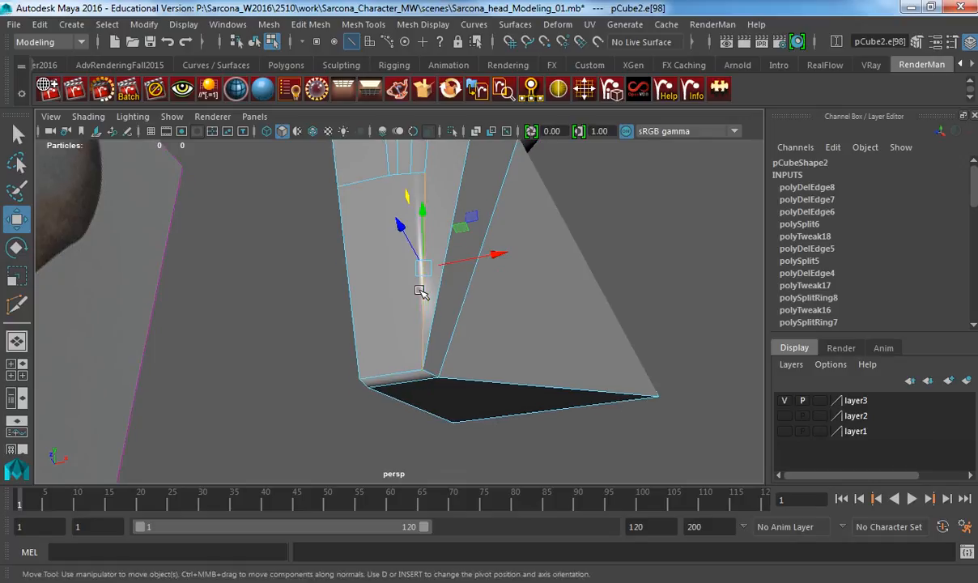
key(Delete)
- Extend the horizontal cut with Multi-Cut from its open end across the remaining neck faces to the back border
alt+drag(436, 235, 404, 338)
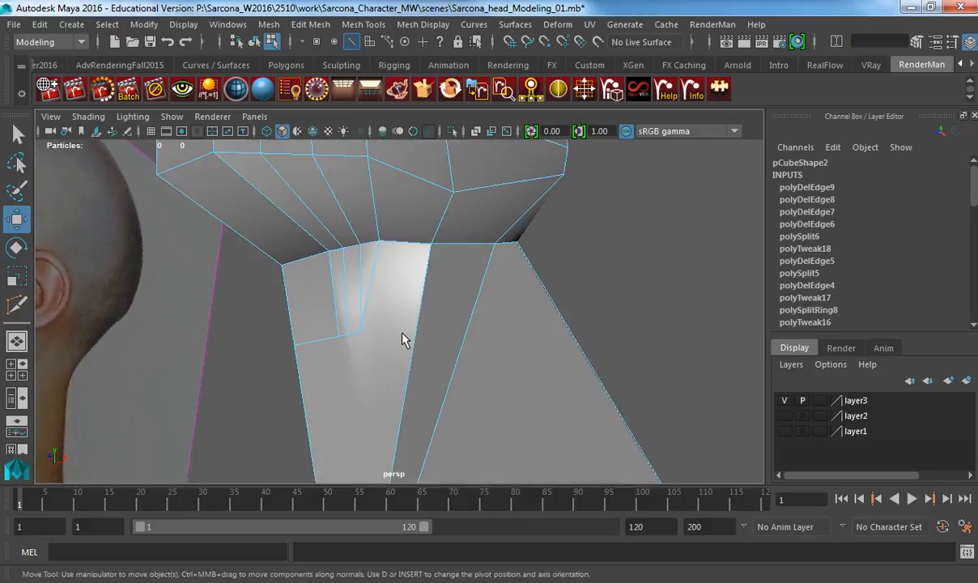
key(ctrl+shift+x)
click(414, 341)
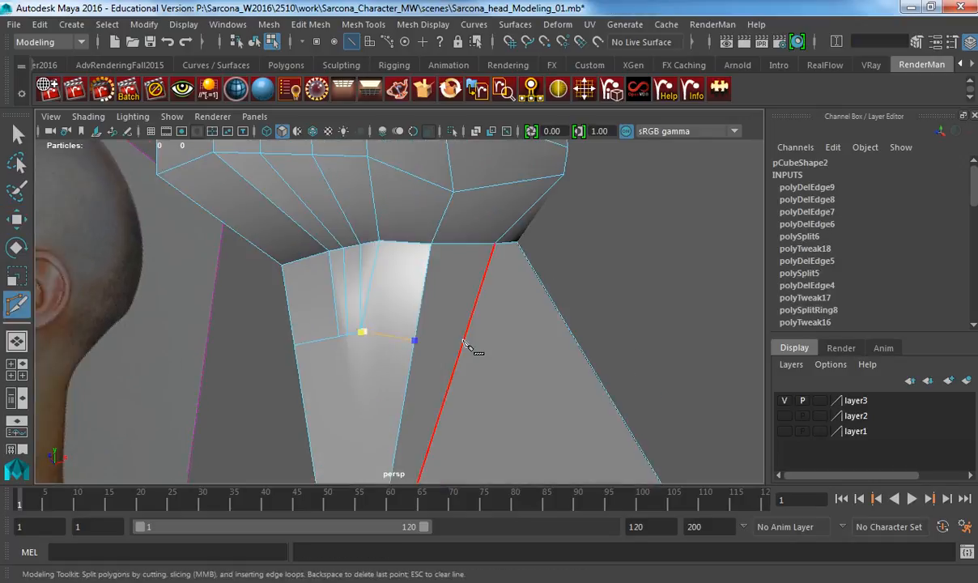
click(463, 349)
alt+drag(463, 349, 474, 369)
alt+drag(448, 337, 497, 279)
click(415, 375)
right_click(415, 377)
- Switch to Internet Explorer and search Google Images for "wireframe face"
key(alt+Tab)
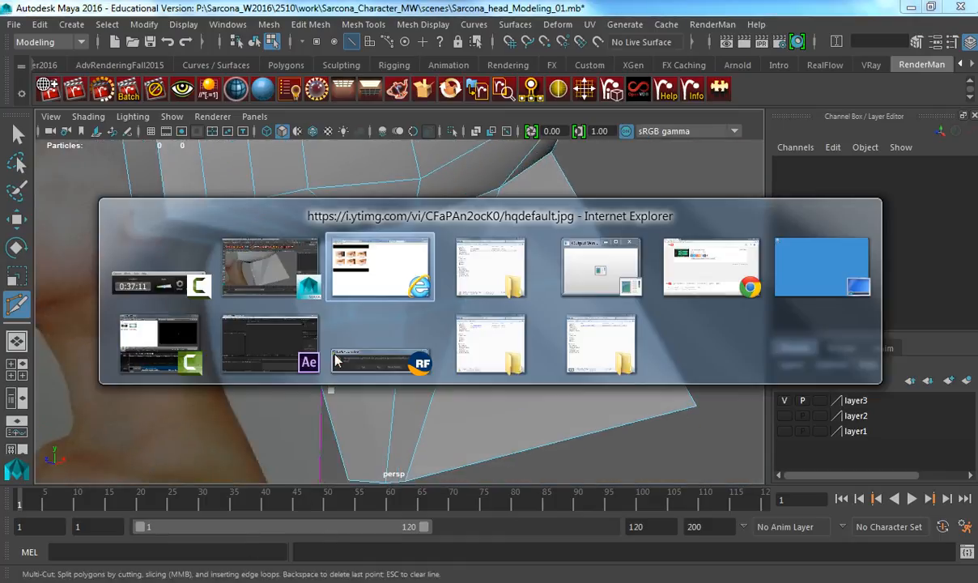
click(305, 32)
scroll(225, 102, up, 3)
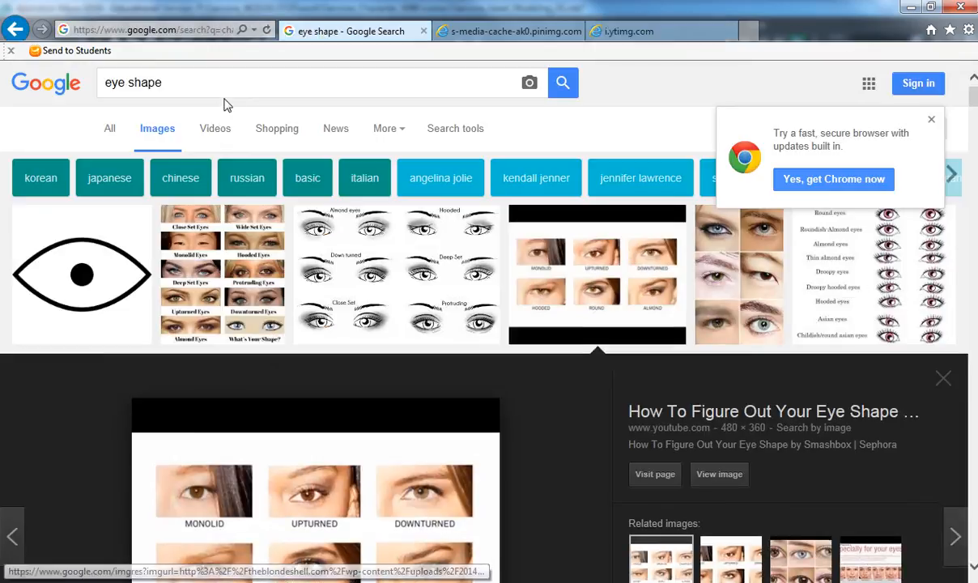
scroll(214, 98, down, 2)
scroll(198, 98, up, 1)
drag(200, 83, 22, 82)
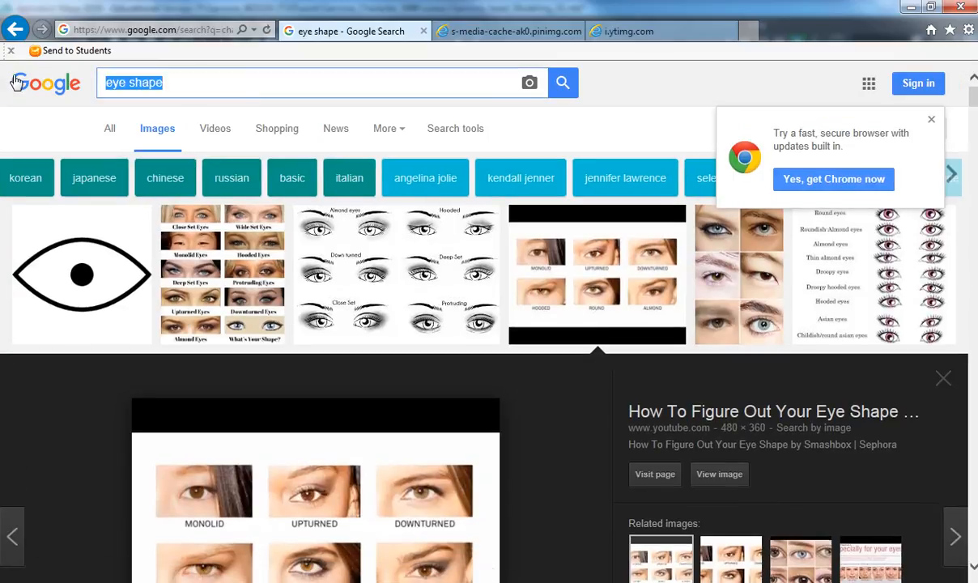
text(wireframe frace)
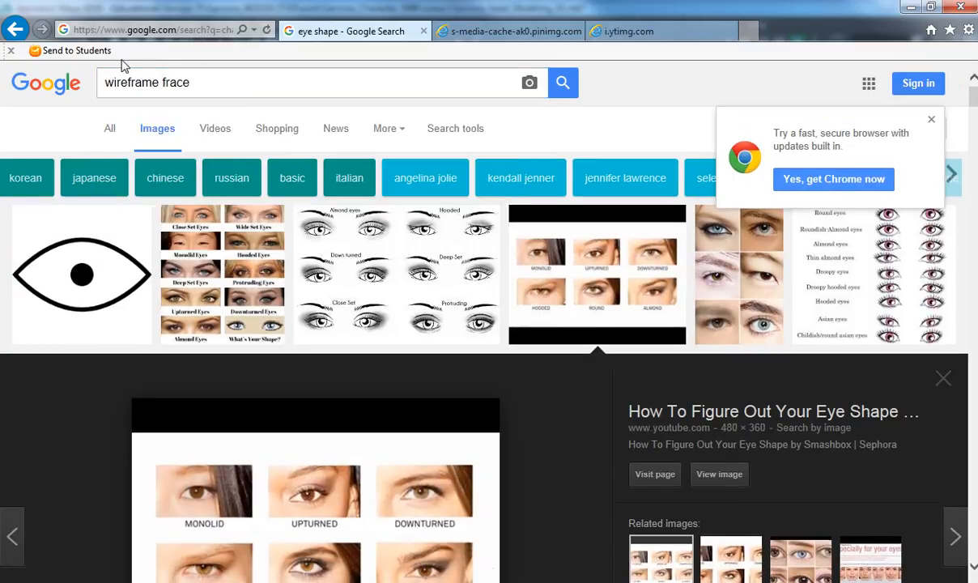
key(Return)
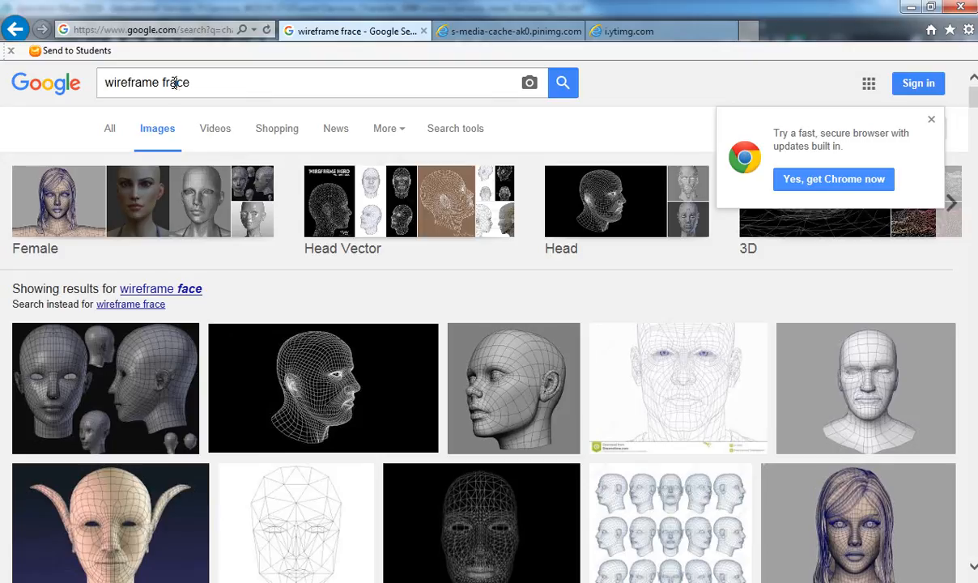
click(169, 84)
key(BackSpace)
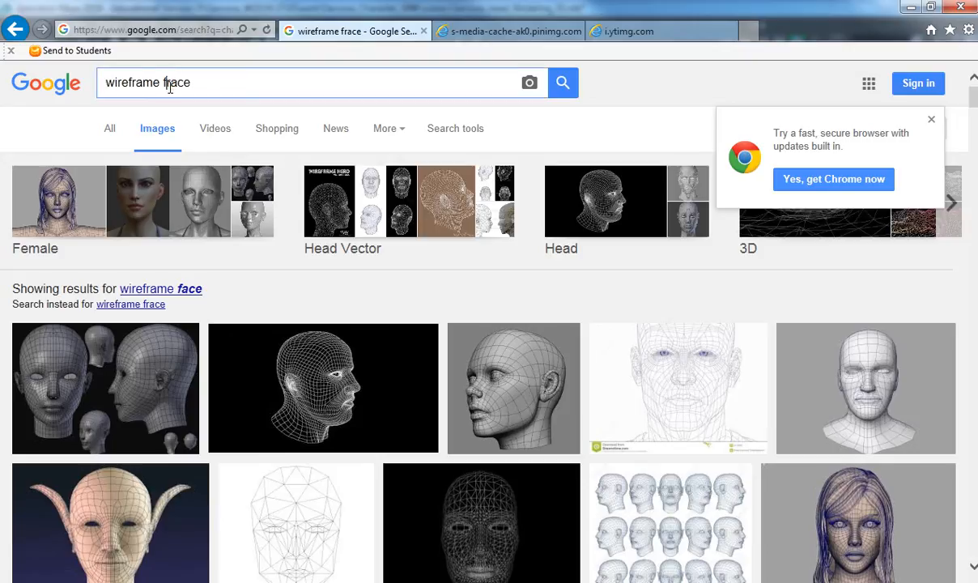
click(174, 154)
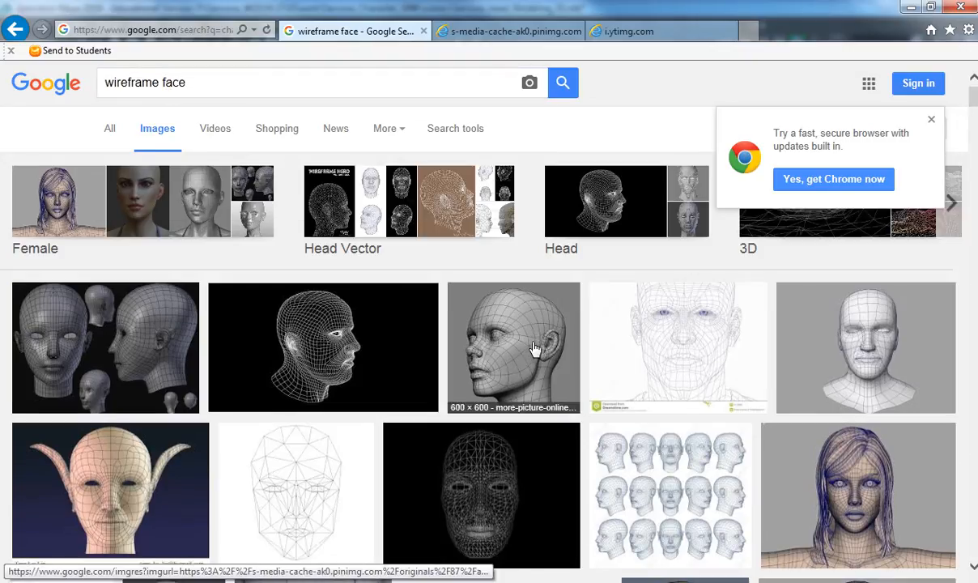
- Preview the grey three-quarter wireframe head result as a topology reference and return to Maya
click(535, 348)
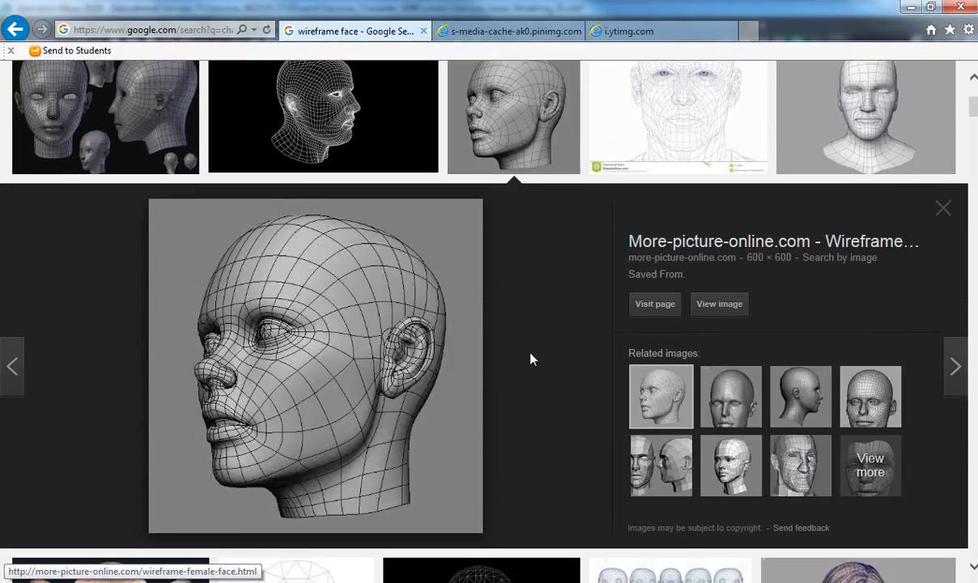
click(858, 118)
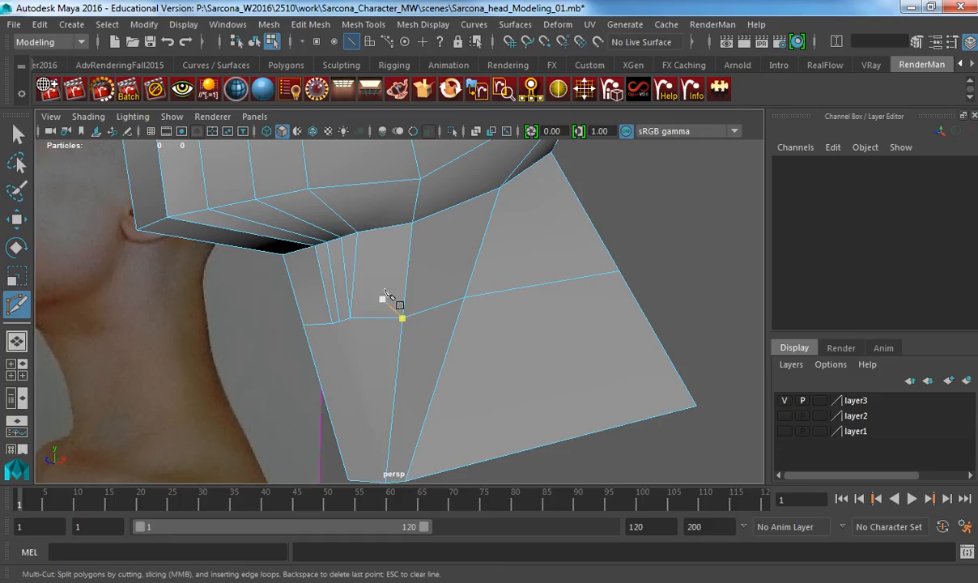
- Delete the slanted edge bounding the narrow strips between the jawline and the horizontal neck cut
alt+drag(389, 301, 436, 280)
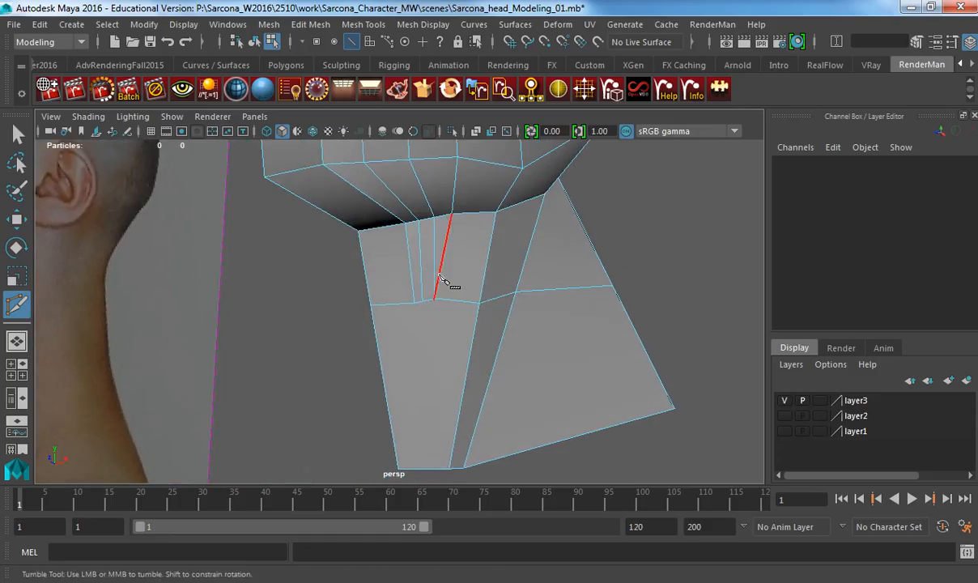
alt+right_drag(436, 279, 423, 322)
key(w)
click(427, 302)
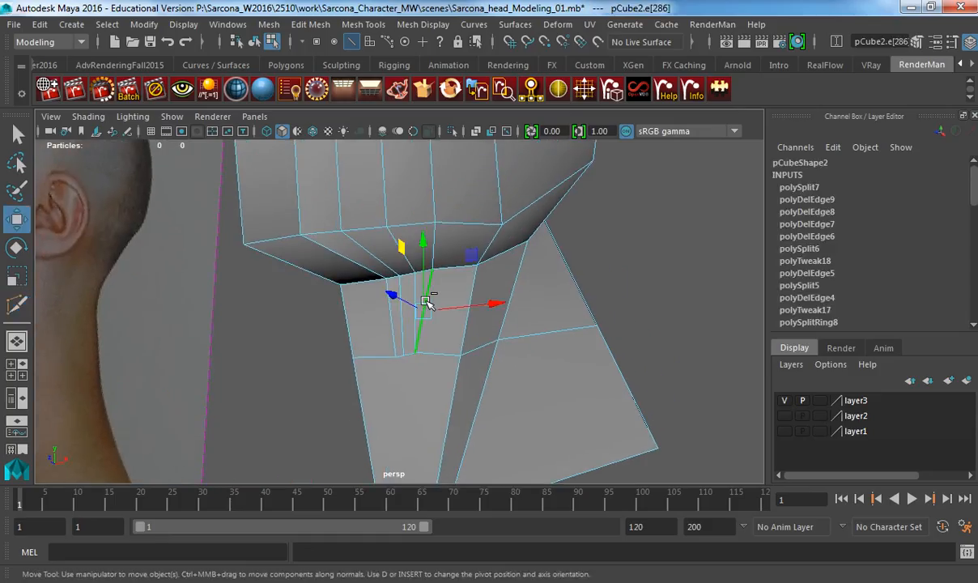
key(Delete)
- Multi-Cut a new vertical edge from the jawline vertex through the horizontal neck cut down to the neck's base edge
key(y)
click(433, 271)
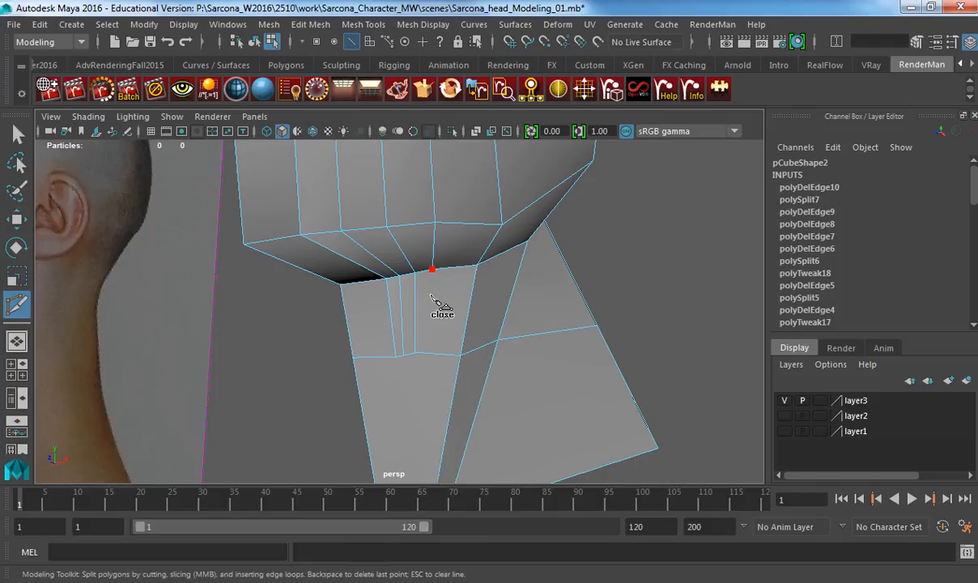
click(437, 353)
alt+middle_drag(439, 398, 459, 321)
alt+drag(438, 384, 484, 357)
click(482, 349)
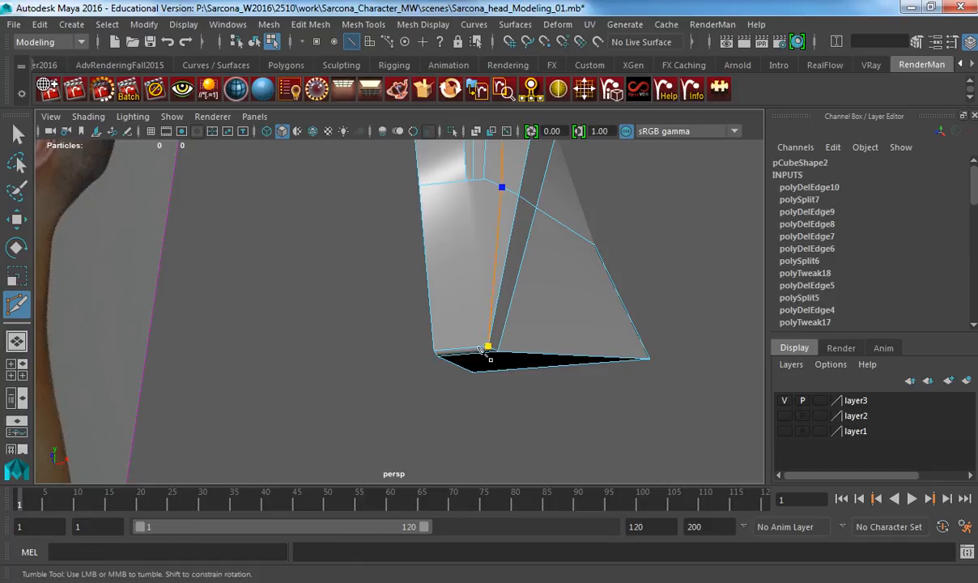
key(Return)
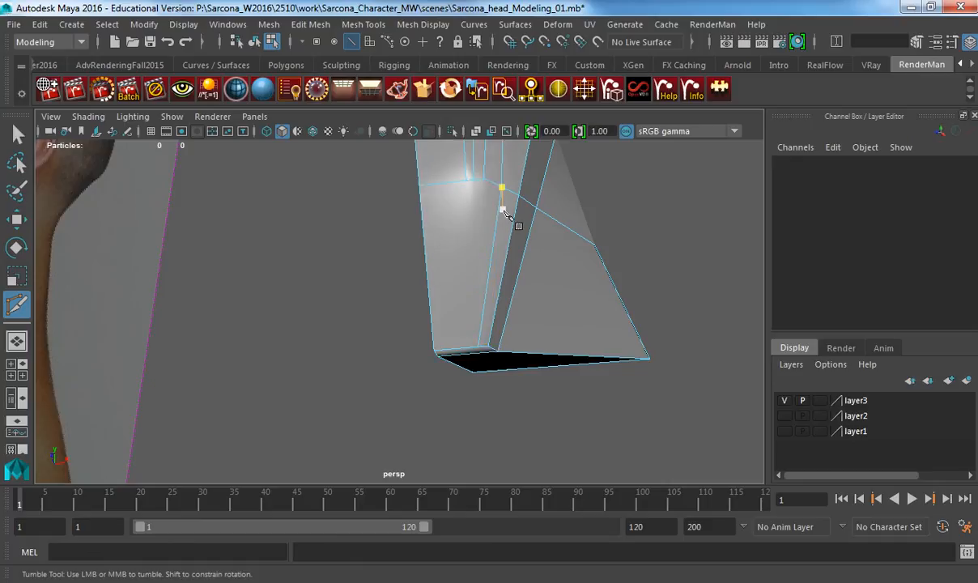
- Multi-Cut three vertical edges from the horizontal neck cut's vertices down to the neck's base edge, spacing their base points apart
alt+middle_drag(507, 217, 513, 242)
click(467, 241)
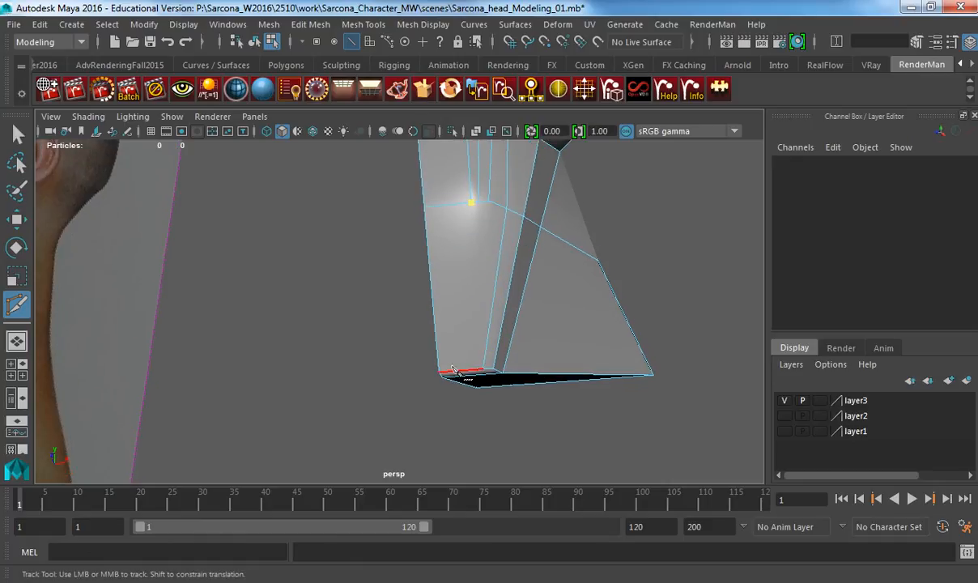
click(449, 374)
key(Return)
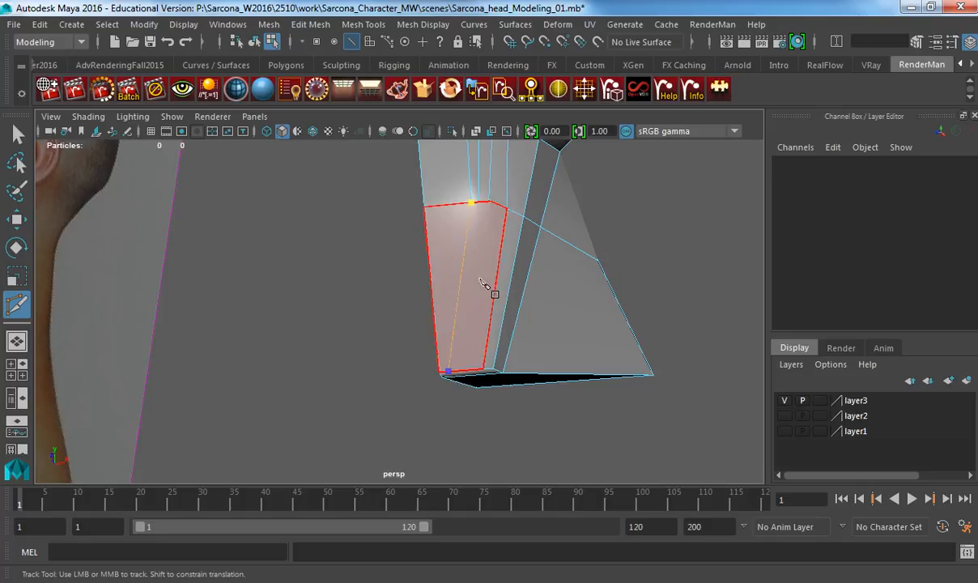
click(490, 204)
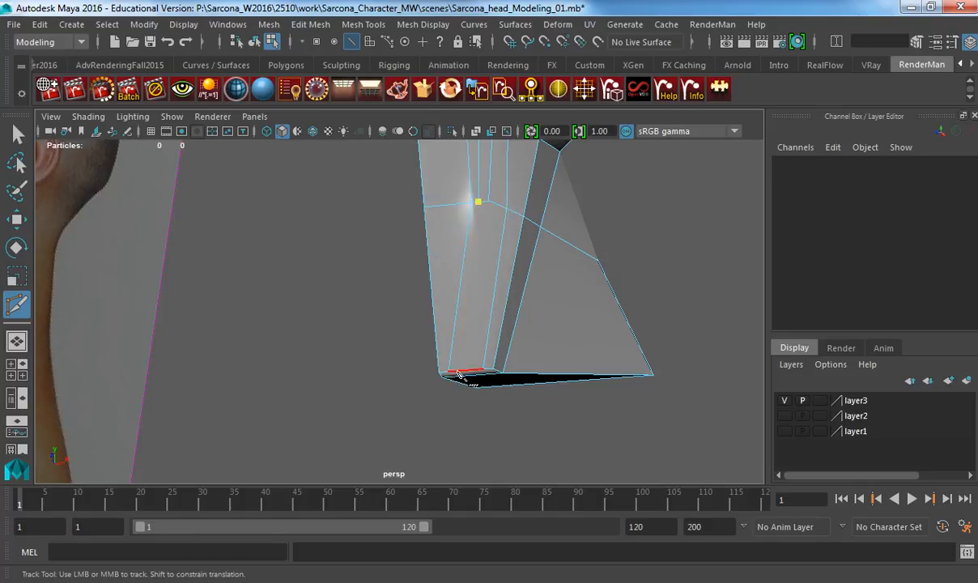
click(459, 371)
key(Return)
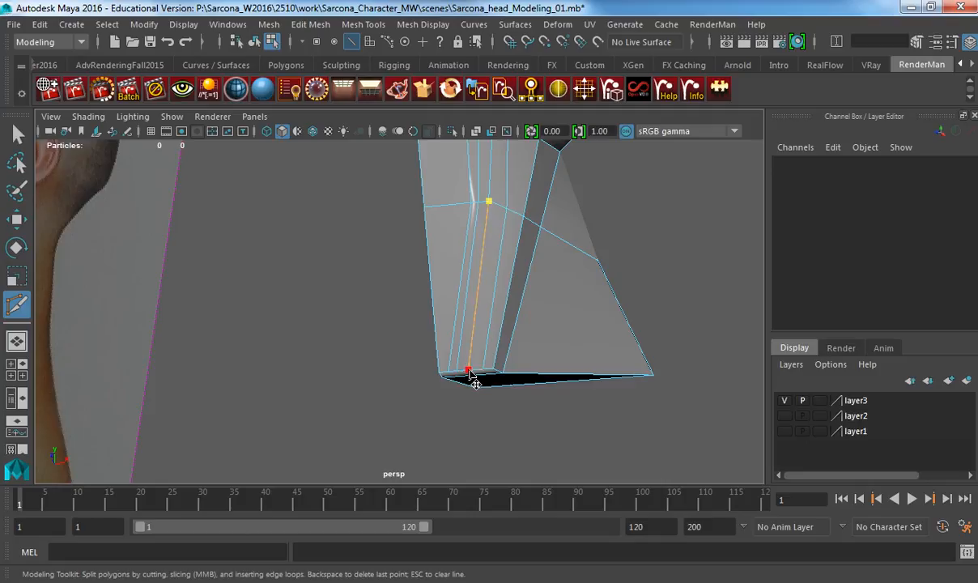
click(469, 372)
key(Return)
- Select the horizontal neck row's vertices except those on the centre line and apply Average Vertices three times
key(w)
alt+drag(480, 213, 423, 298)
drag(339, 292, 624, 347)
alt+drag(616, 344, 576, 334)
key(4)
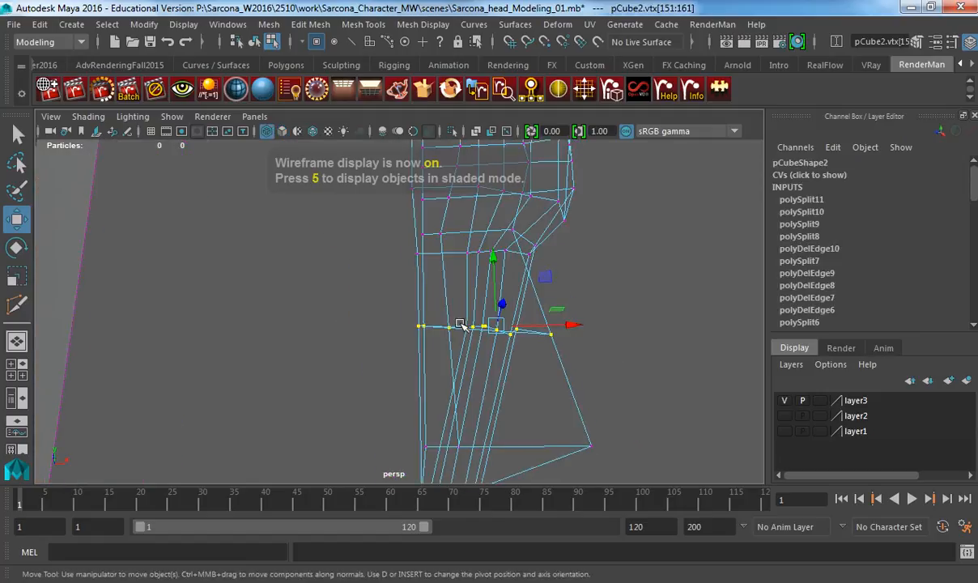
ctrl+drag(441, 308, 379, 355)
mouse_move(544, 364)
alt+mouse_down()
mouse_move(362, 370)
mouse_move(381, 356)
alt+mouse_up()
key(5)
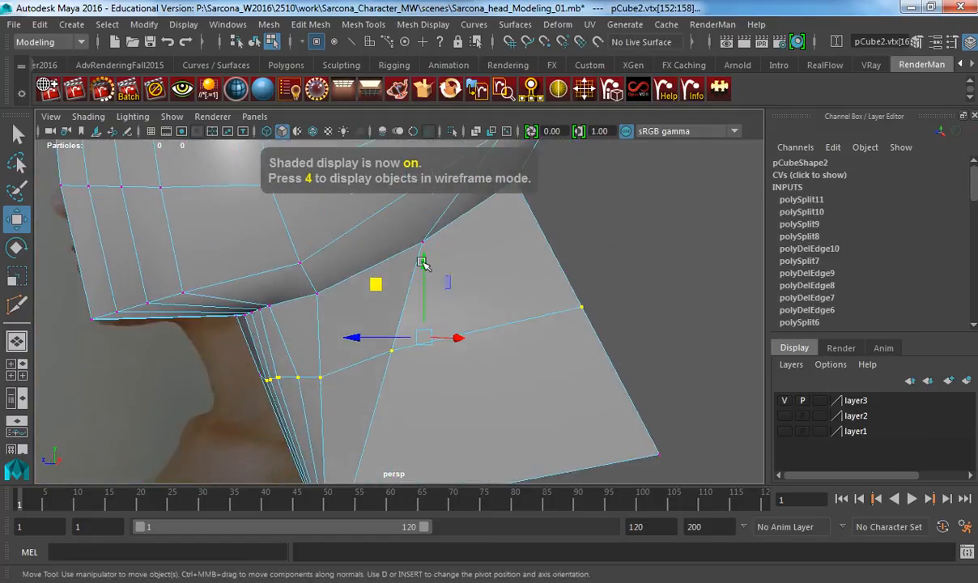
shift+right_drag(425, 228, 439, 207)
key(g)
key(g)
alt+drag(434, 292, 463, 327)
- Move the averaged neck vertex row vertically to adjust its height between the jawline and the base
key(w)
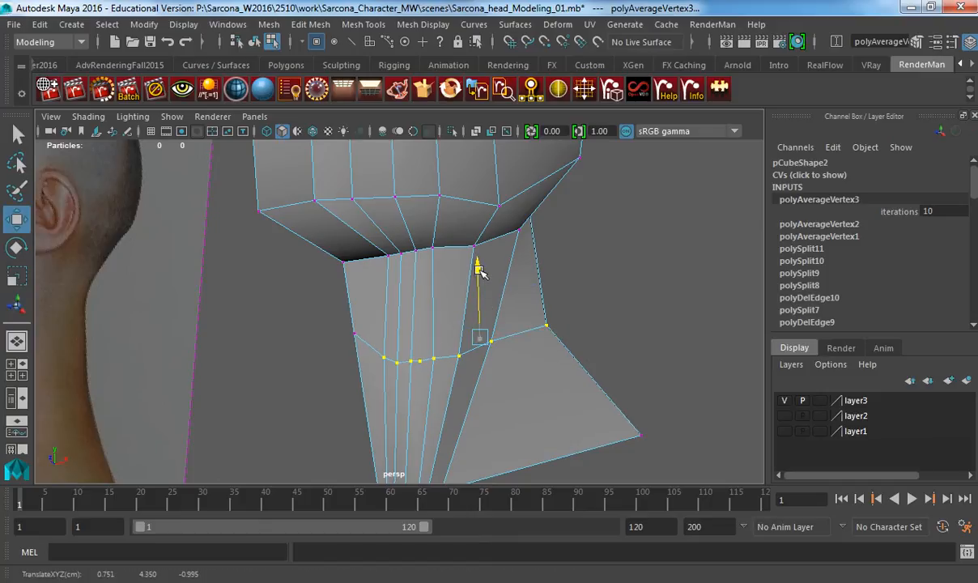
drag(478, 267, 537, 330)
click(483, 326)
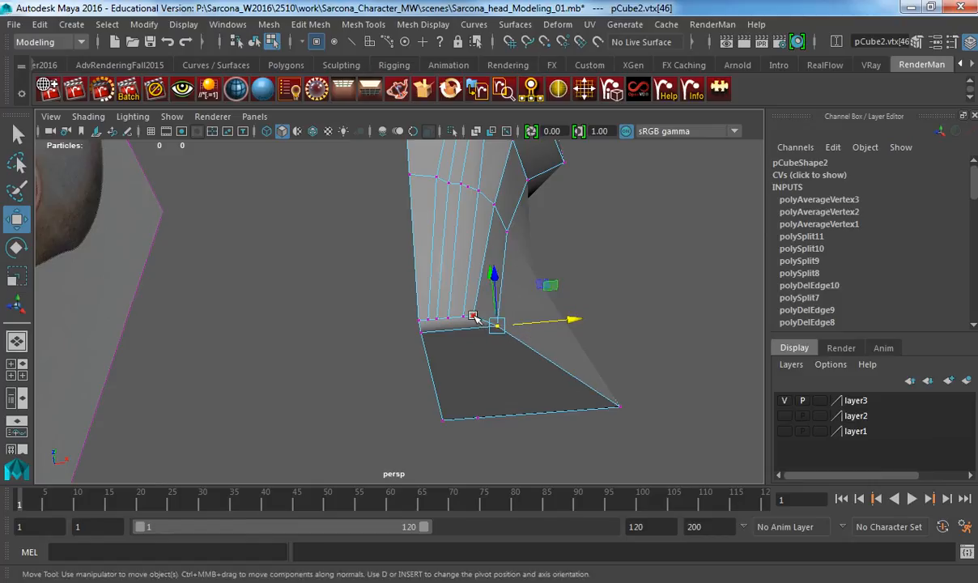
click(475, 317)
alt+drag(475, 317, 496, 388)
alt+right_drag(496, 389, 469, 342)
alt+middle_drag(468, 342, 495, 430)
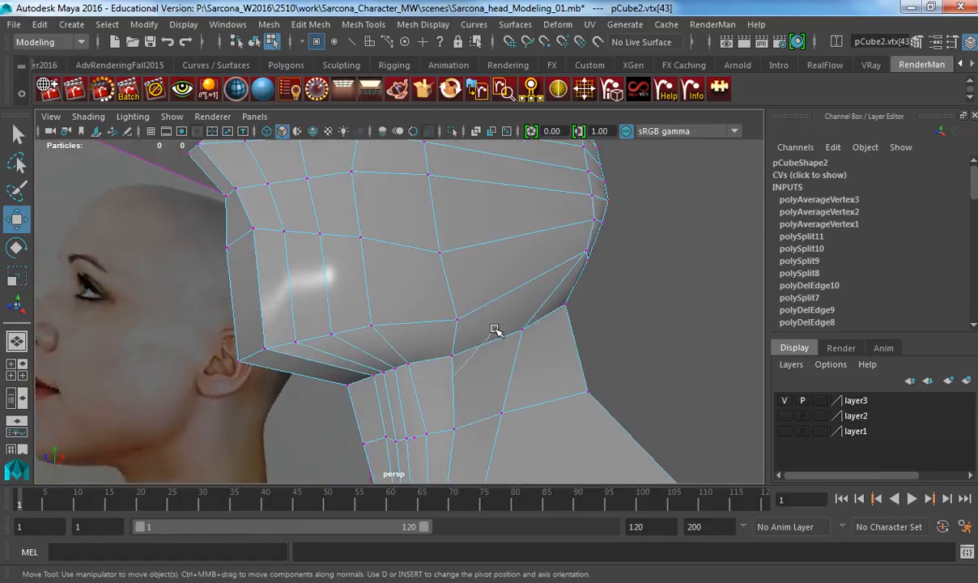
- Compare the mesh's mouth edge with the reference photo in the side view, using wireframe display
key(F8)
alt+drag(426, 356, 444, 385)
alt+middle_drag(444, 385, 459, 365)
alt+drag(458, 365, 437, 356)
key(space)
drag(437, 355, 520, 357)
alt+middle_drag(419, 354, 538, 104)
alt+middle_drag(542, 377, 467, 251)
key(4)
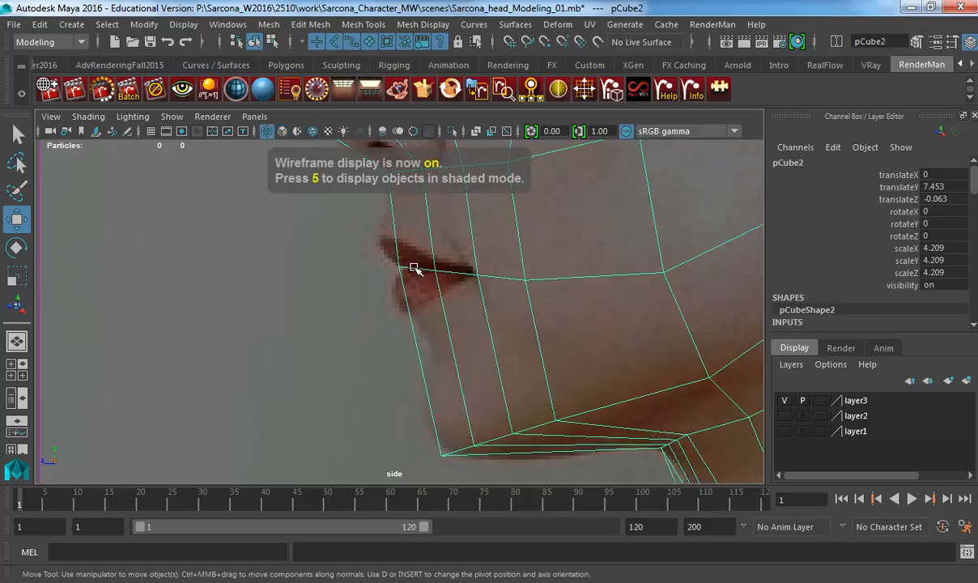
key(5)
key(space)
drag(416, 268, 420, 232)
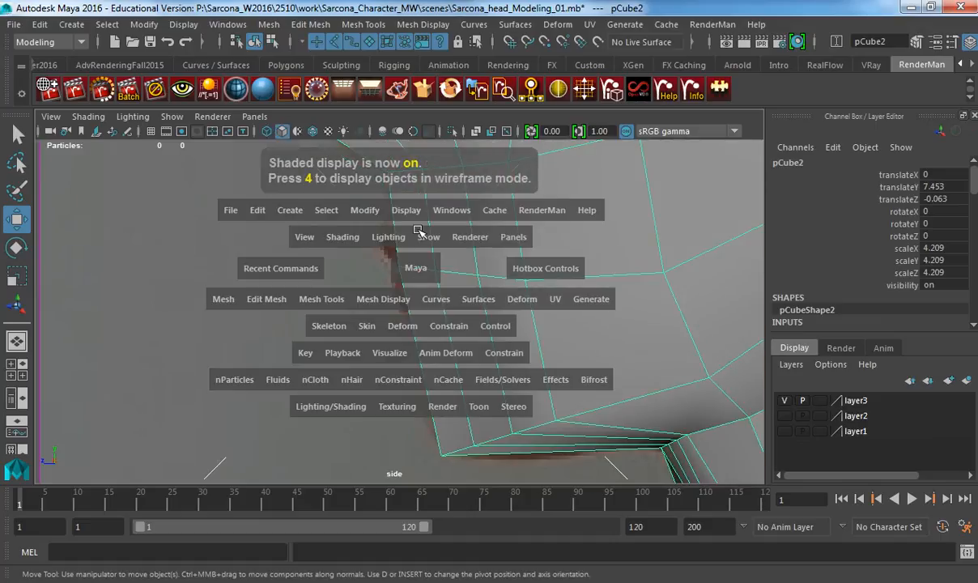
- Start a Multi-Cut above the mouth edge from the centre line across the first two vertical edges
alt+drag(470, 263, 413, 286)
shift+right_drag(405, 240, 332, 241)
scroll(386, 317, up, 10)
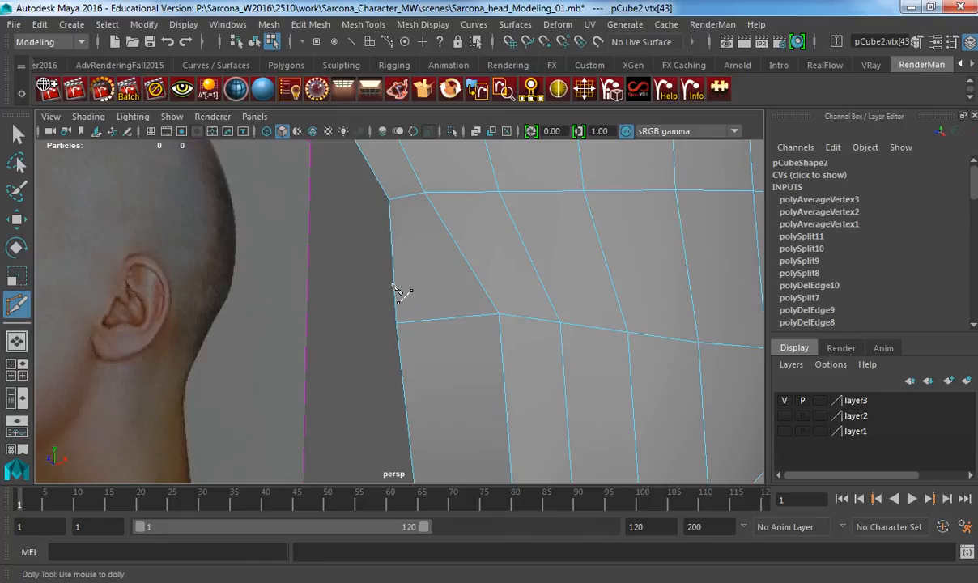
click(395, 291)
click(485, 293)
click(547, 298)
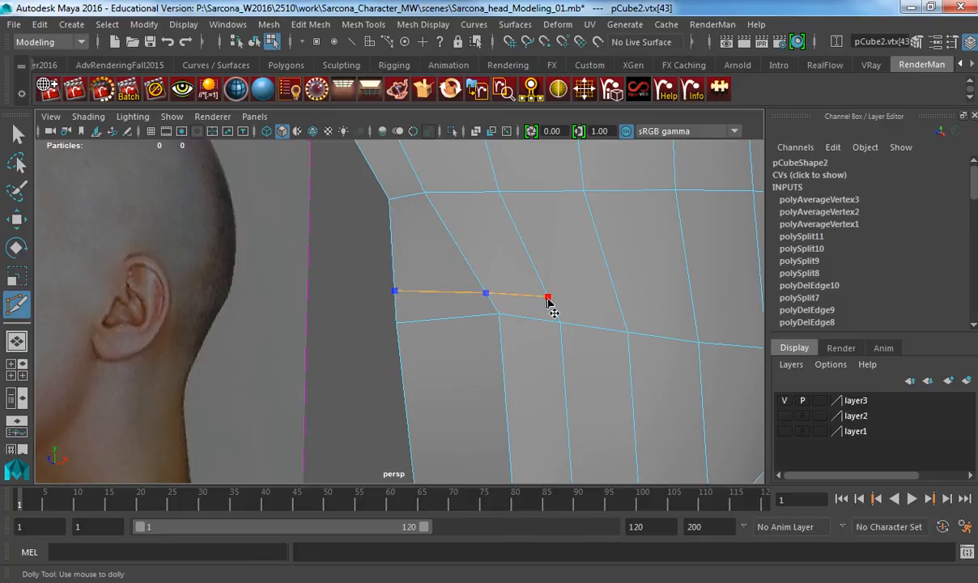
- Route the cut through the mouth-corner vertex and back below the mouth edge to the centre line, and complete it
alt+drag(616, 314, 594, 326)
alt+right_drag(593, 326, 302, 290)
alt+middle_drag(301, 289, 383, 292)
alt+drag(383, 292, 452, 301)
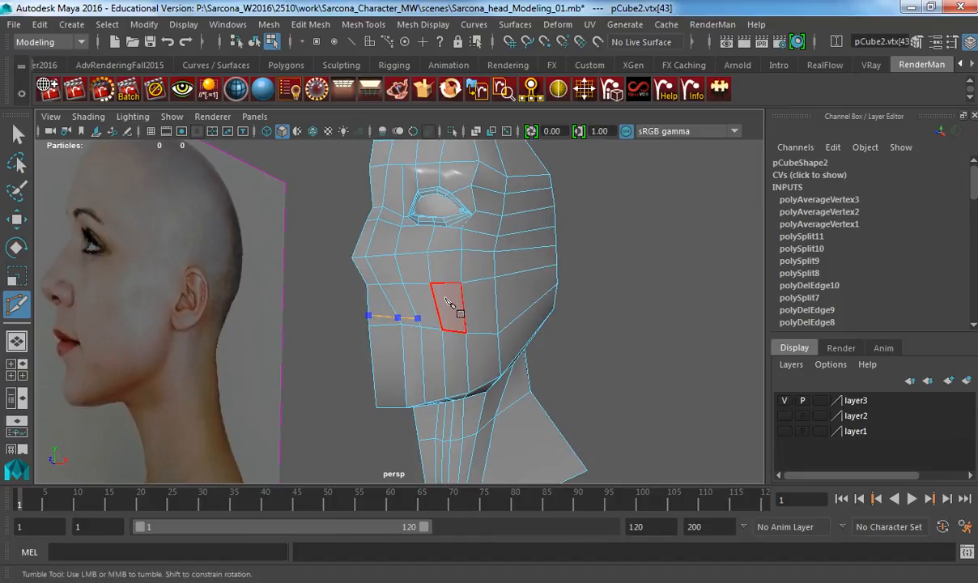
alt+drag(430, 258, 468, 209)
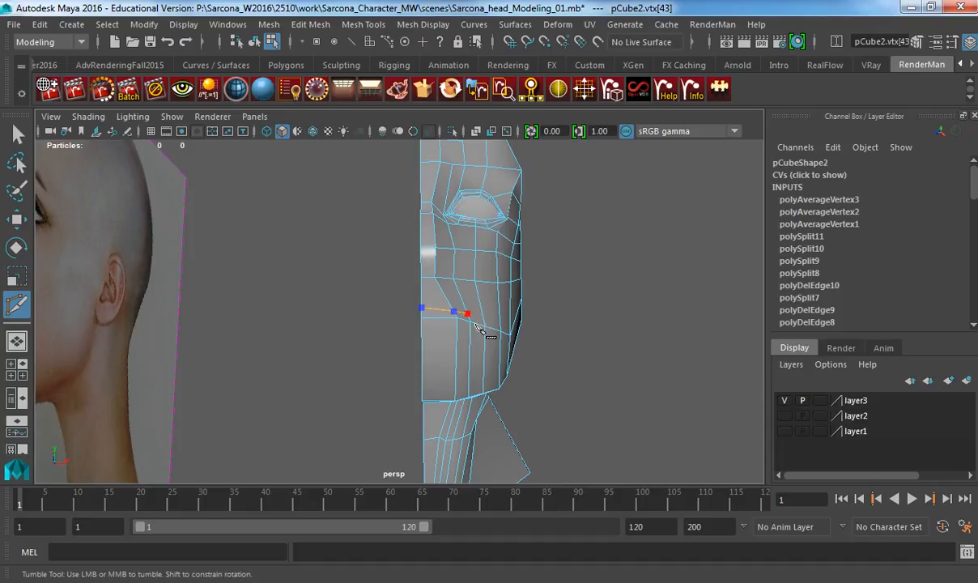
alt+drag(486, 327, 467, 330)
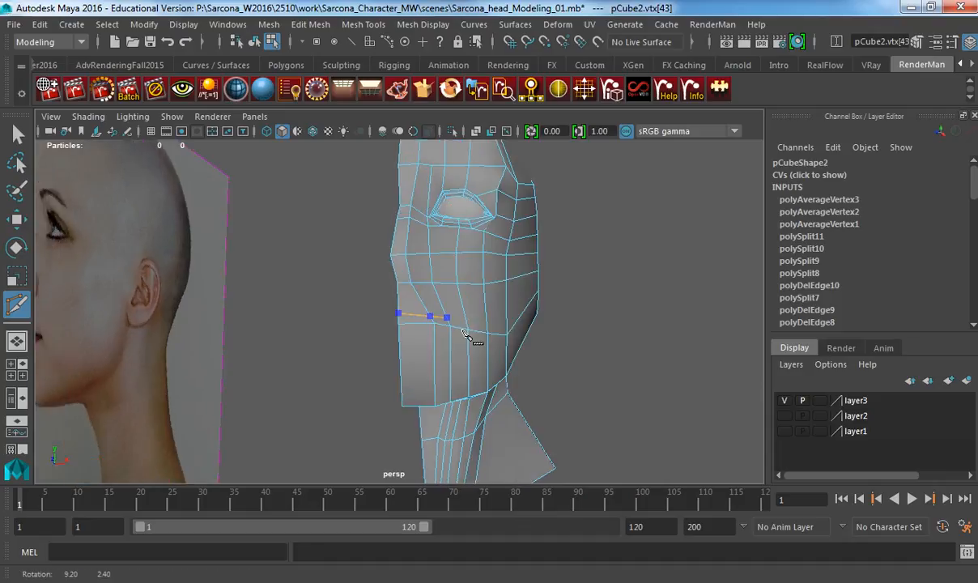
alt+right_drag(466, 330, 613, 376)
alt+drag(613, 375, 518, 379)
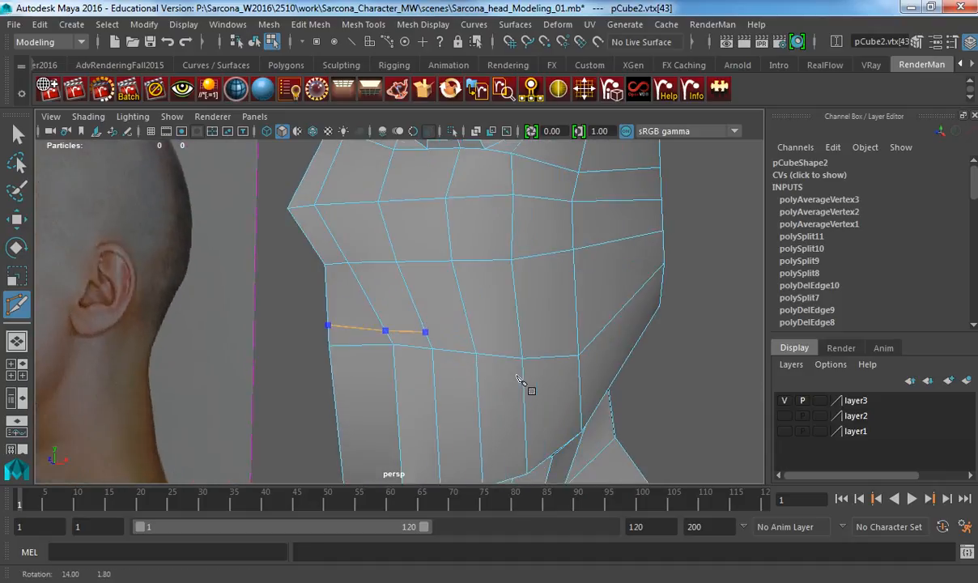
click(465, 369)
click(435, 381)
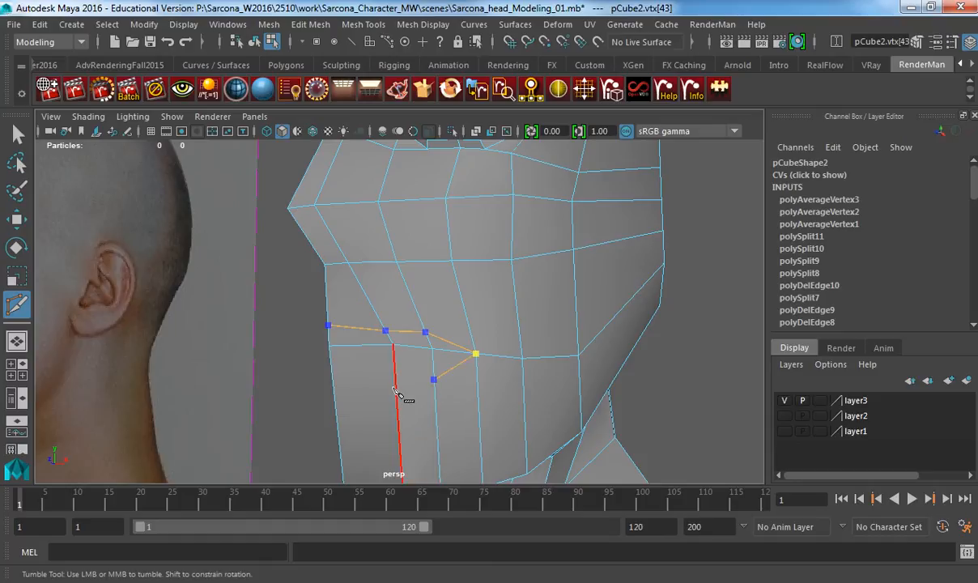
click(396, 391)
click(336, 396)
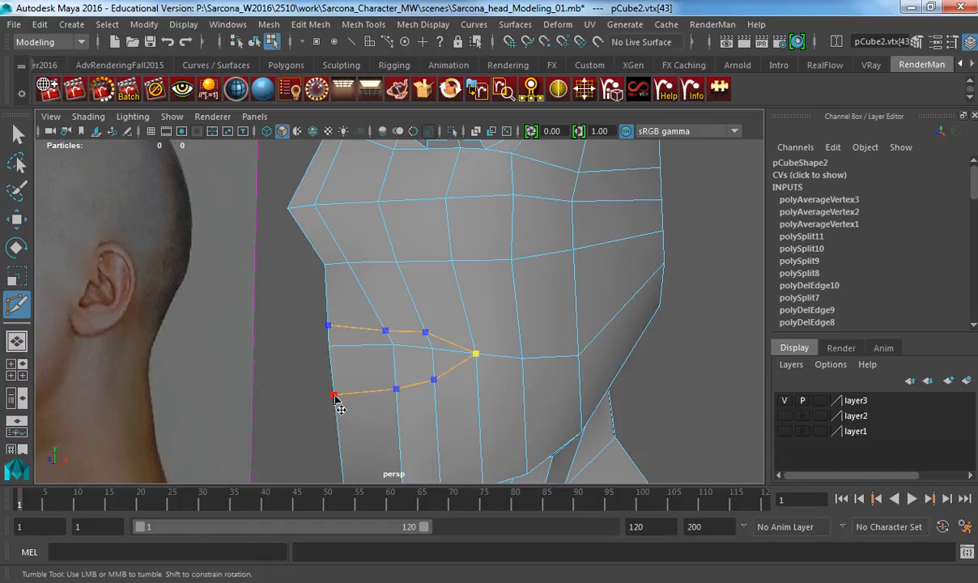
key(Return)
- Select the six faces enclosed by the mouth cut and scale them up vertically
alt+drag(417, 368, 354, 371)
key(w)
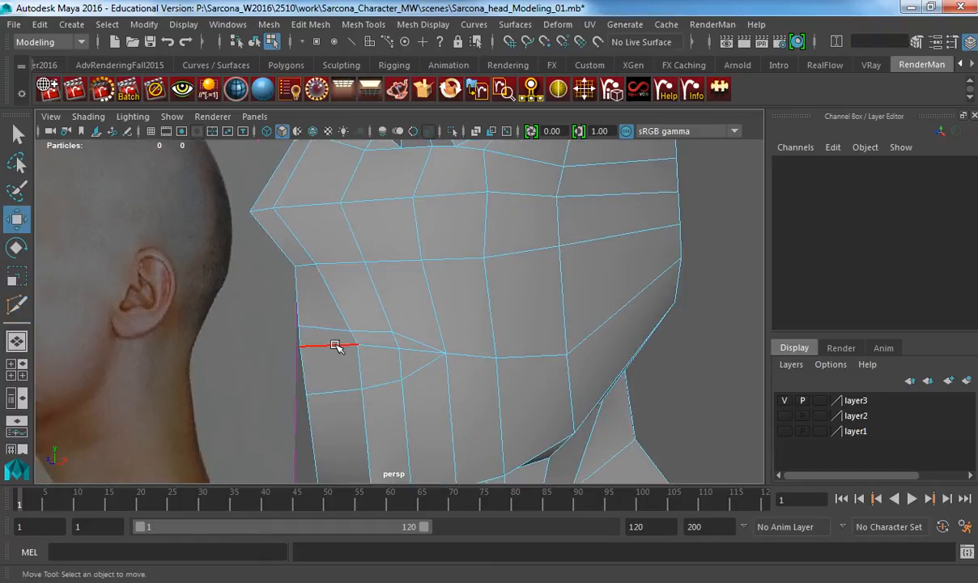
mouse_move(294, 339)
mouse_down()
mouse_move(394, 379)
mouse_move(430, 348)
mouse_move(429, 294)
mouse_move(297, 318)
mouse_up()
key(f)
alt+drag(358, 308, 409, 361)
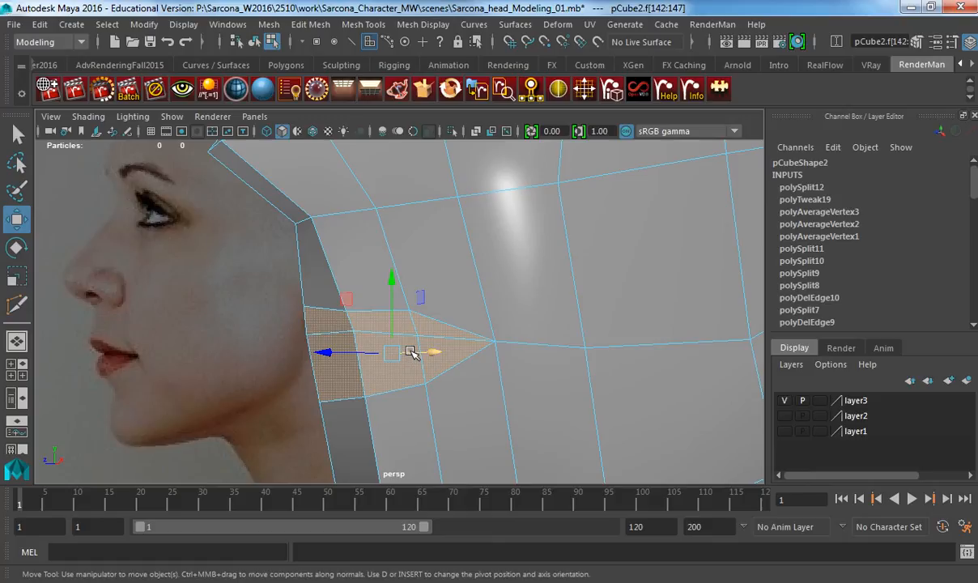
key(r)
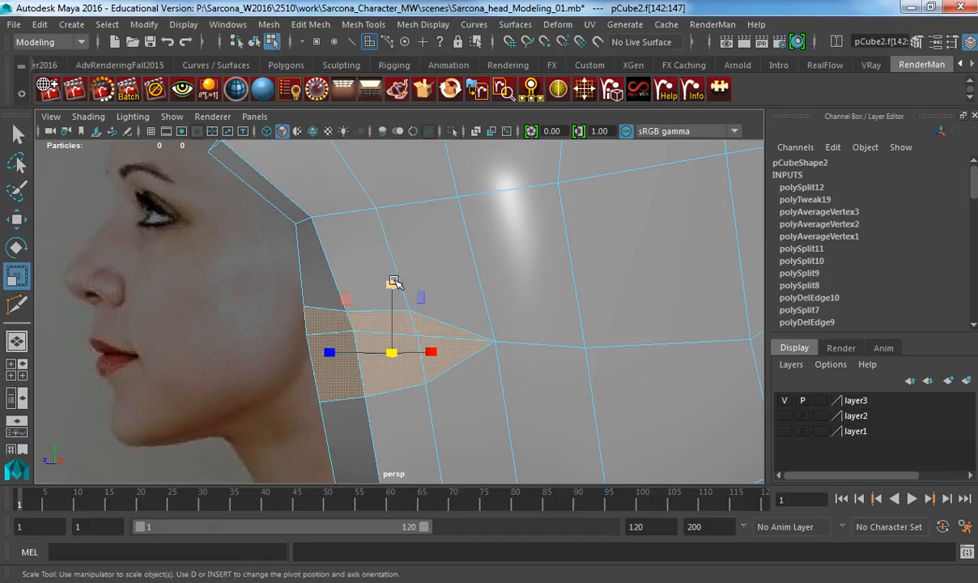
drag(392, 283, 393, 248)
- Move the mouth-corner vertex outward and the first upper-lip vertex up and toward the centre line
alt+drag(416, 322, 491, 320)
key(F9)
click(502, 338)
key(w)
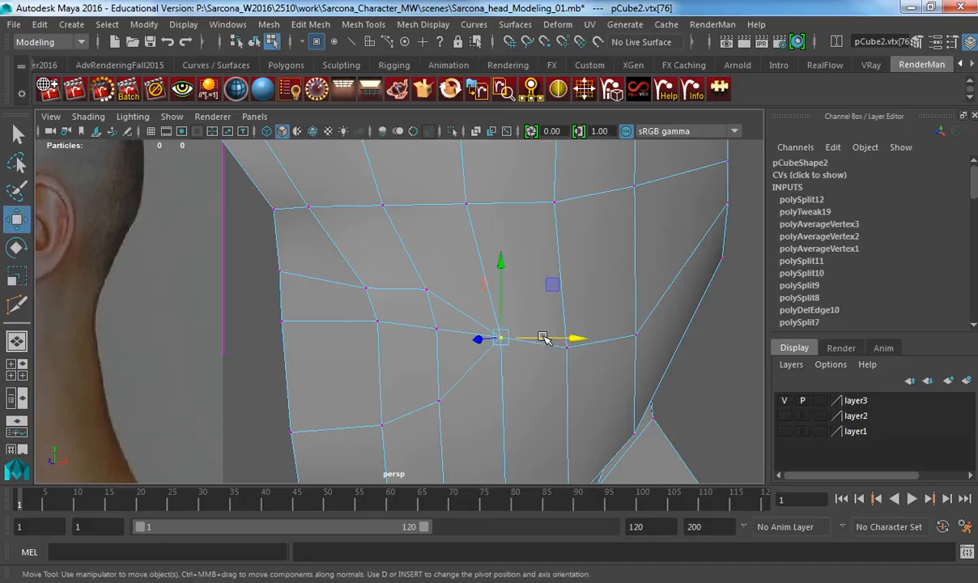
drag(543, 338, 552, 340)
click(368, 291)
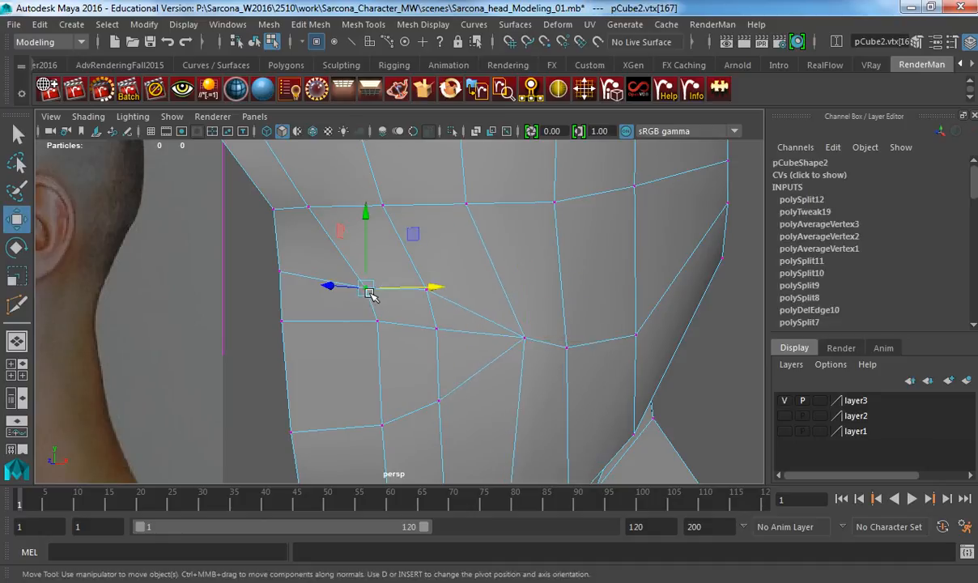
drag(414, 234, 402, 220)
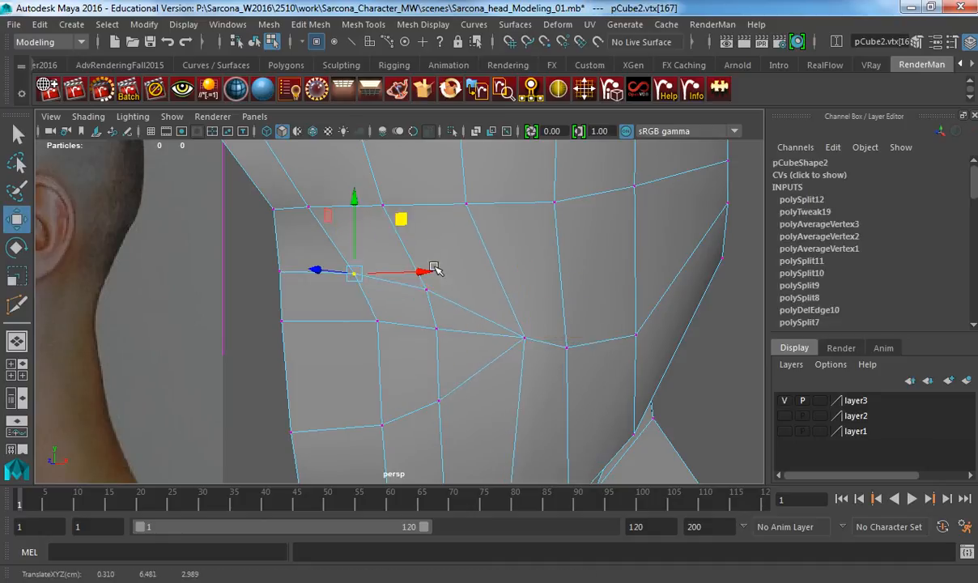
click(381, 321)
- Extrude the six mouth faces with a narrow inward offset smaller than 0.25
right_drag(332, 323, 338, 364)
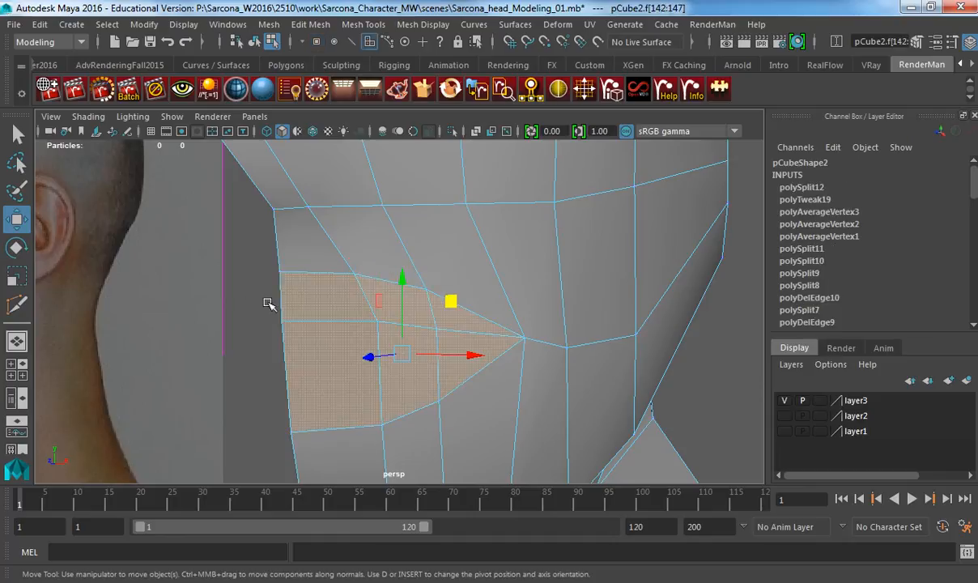
drag(413, 351, 466, 370)
alt+drag(468, 371, 408, 375)
key(ctrl+e)
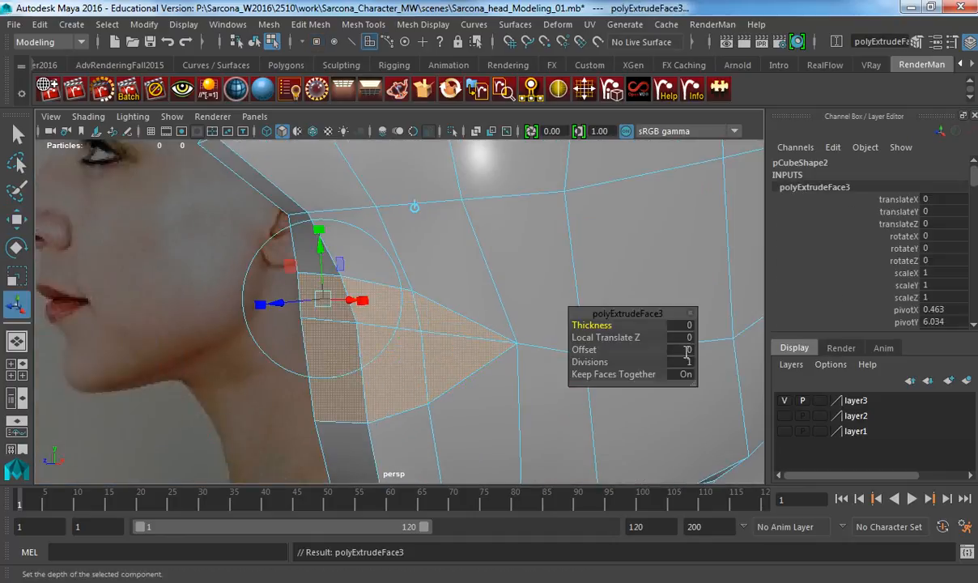
click(688, 349)
text(.25)
key(Return)
click(686, 350)
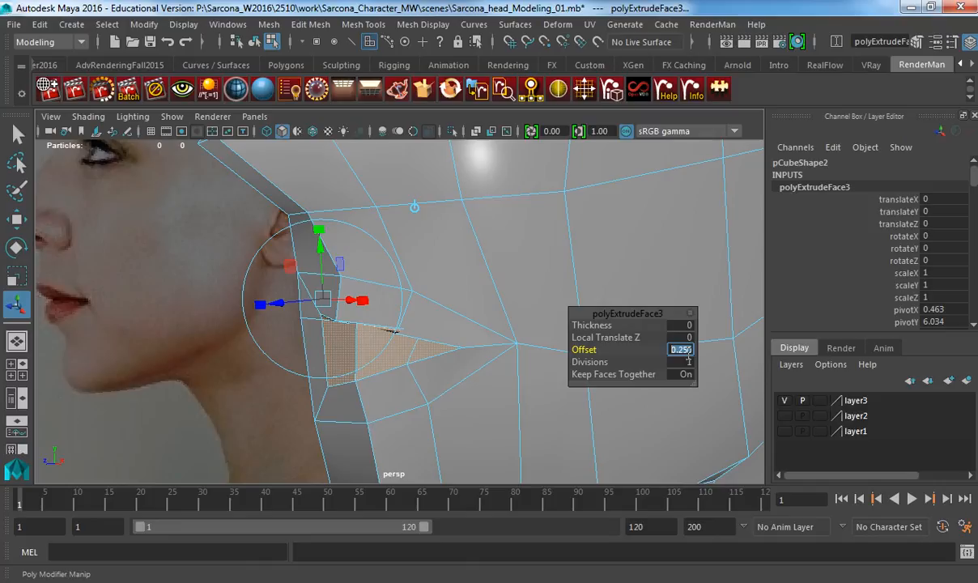
text(0)
key(Return)
- Delete the two thin faces that the mouth extrusion made along the centre line
alt+drag(327, 347, 352, 364)
key(w)
click(291, 303)
shift+click(292, 347)
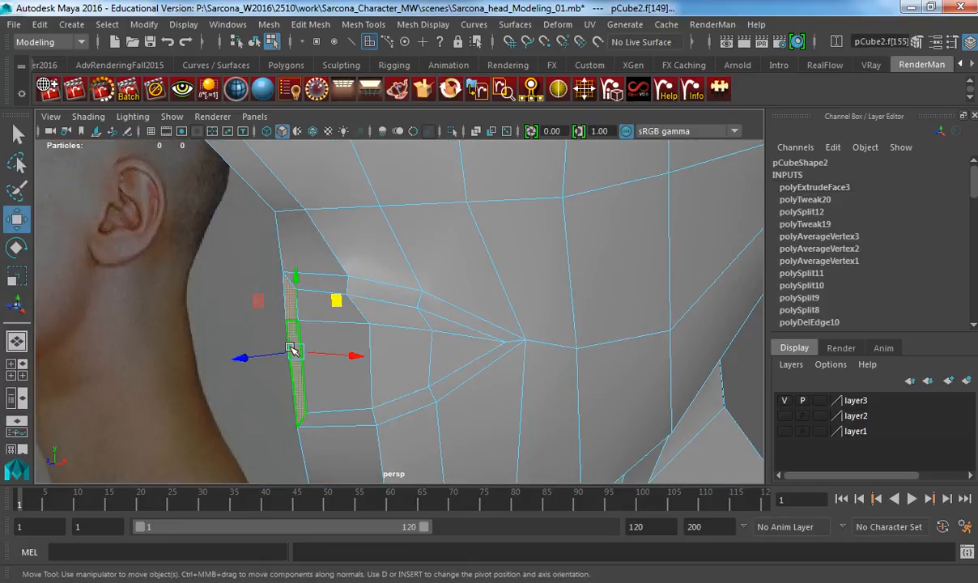
key(Delete)
- Select the two inner mouth edges beside the deleted faces and snap them onto the centre line in the front view
right_drag(307, 311, 297, 290)
click(299, 306)
shift+click(301, 354)
alt+drag(304, 357, 437, 382)
key(space)
drag(368, 318, 373, 354)
alt+middle_drag(384, 370, 389, 129)
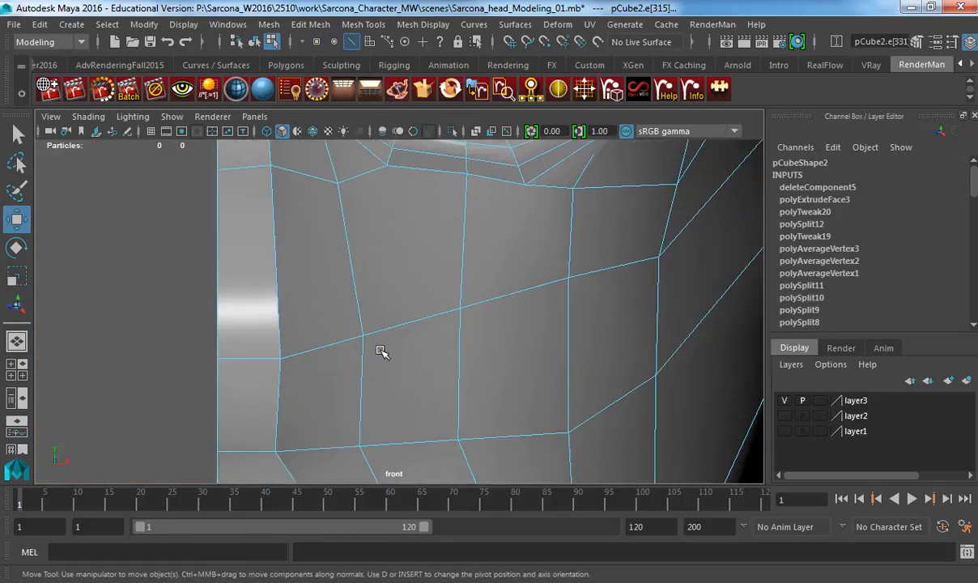
alt+middle_drag(361, 340, 389, 167)
drag(354, 302, 256, 302)
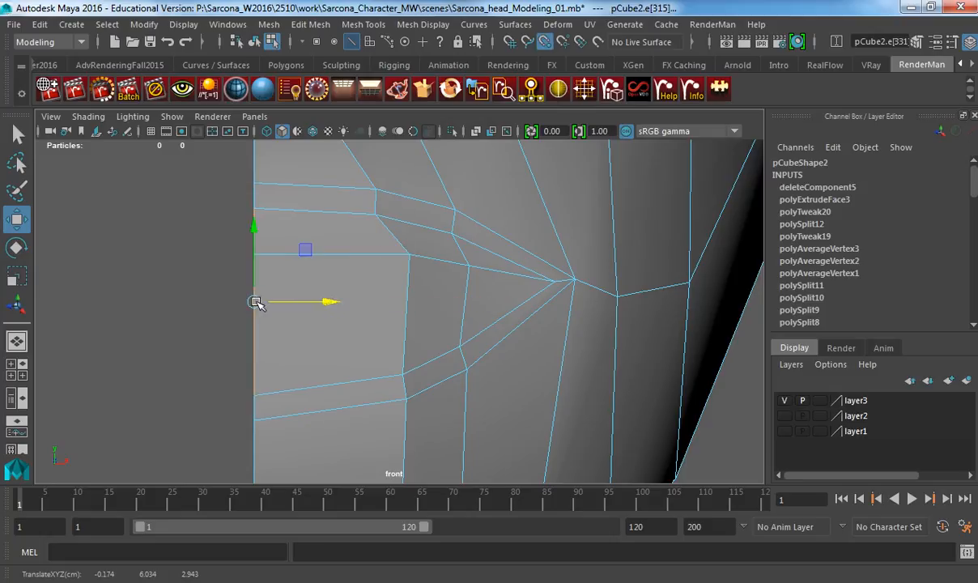
- Try to push the inner mouth faces back into the head along Z, and undo the move
key(space)
drag(307, 261, 307, 212)
alt+drag(340, 267, 309, 314)
key(F11)
drag(416, 322, 382, 354)
shift+click(434, 345)
key(ctrl+z)
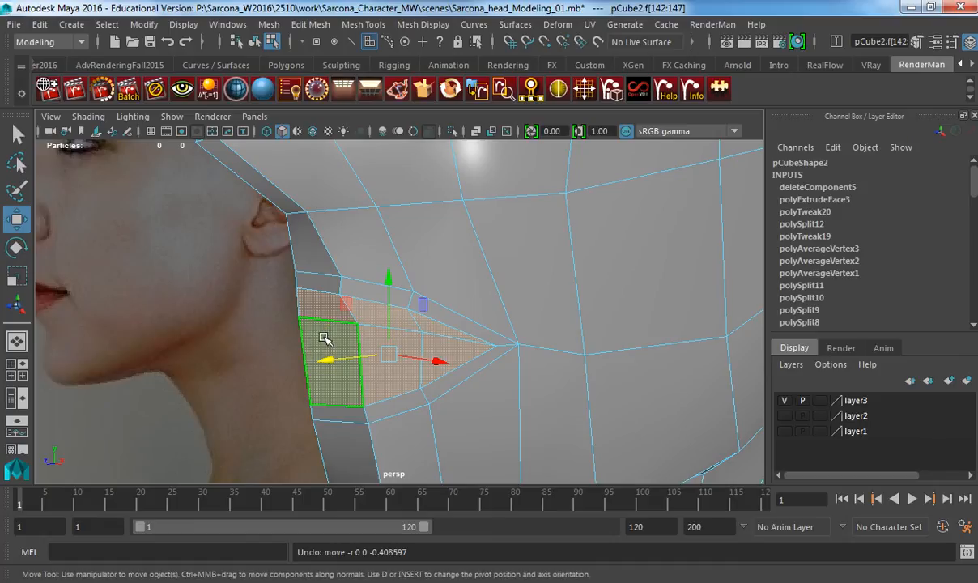
- Insert an edge loop through the narrow extruded ring around the mouth
key(F8)
shift+right_drag(321, 241, 297, 300)
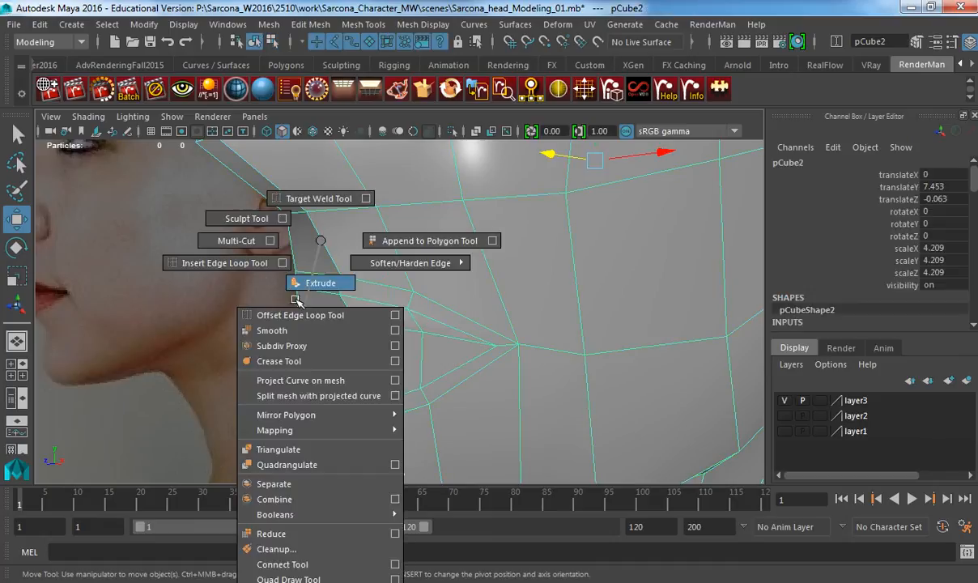
shift+right_drag(262, 256, 261, 258)
drag(302, 287, 301, 279)
key(w)
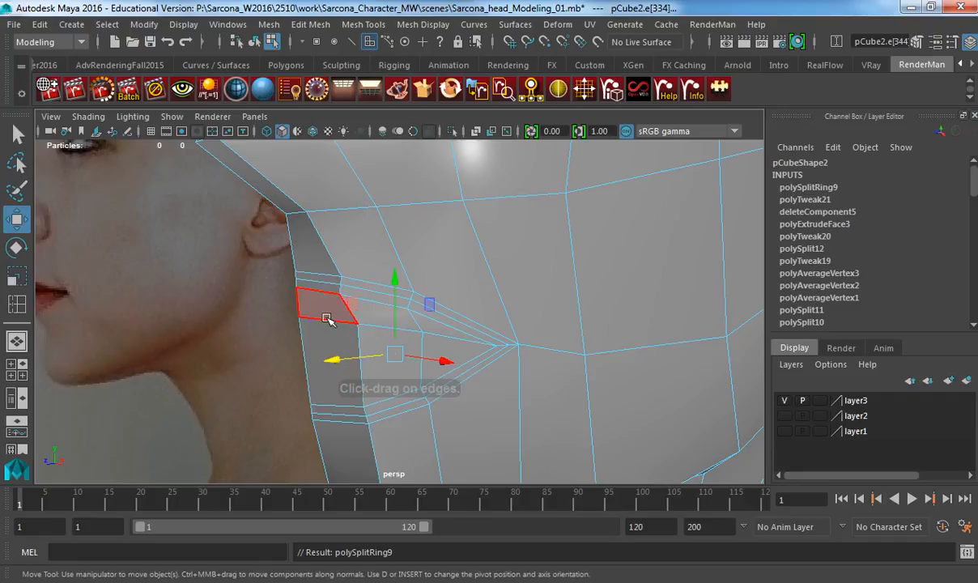
- Select the inner mouth faces closing off the mouth opening and push them back into the head along Z
click(326, 314)
shift+click(330, 335)
shift+click(395, 325)
shift+click(397, 340)
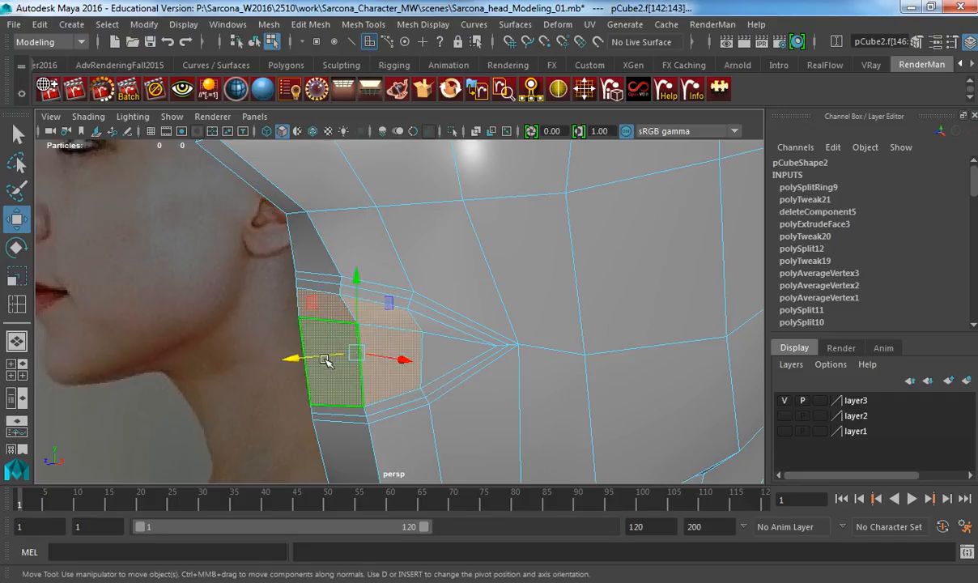
drag(325, 360, 443, 337)
alt+drag(429, 344, 579, 342)
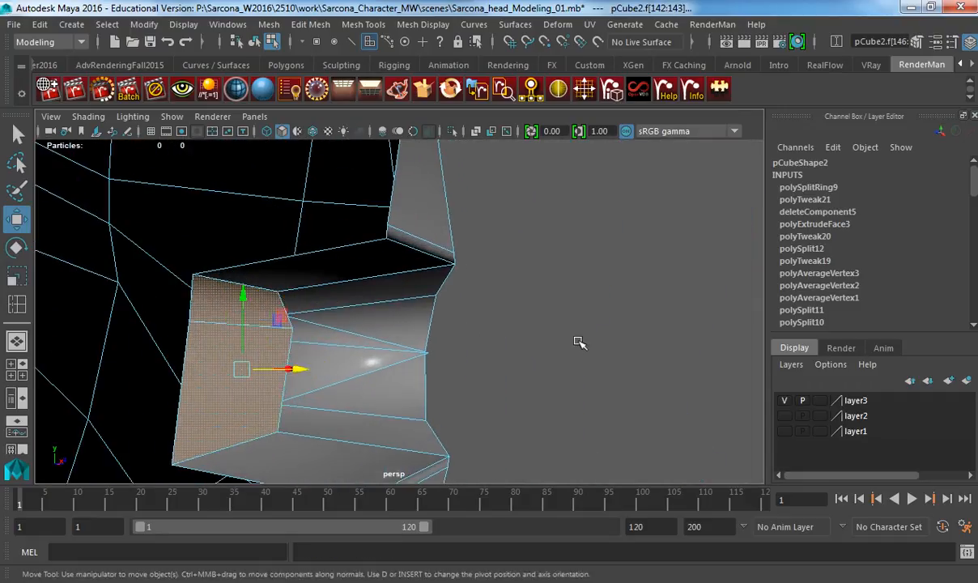
- Select the upper and lower lip edges beside the centre line
key(F10)
click(431, 253)
alt+drag(430, 252, 357, 296)
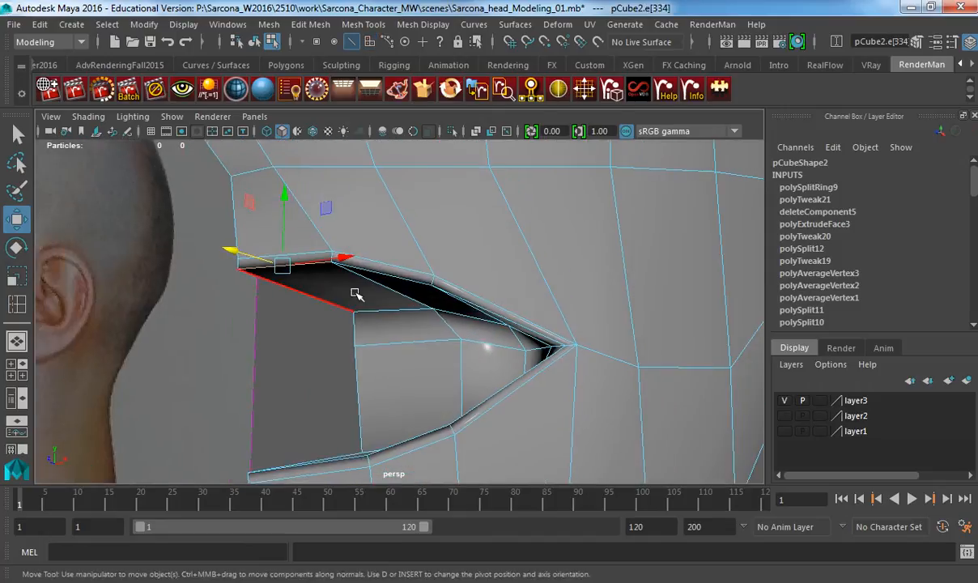
alt+drag(339, 402, 421, 324)
- Try to close the centre lip edges by scaling them together vertically, and undo the scale
key(r)
drag(330, 210, 332, 275)
alt+drag(357, 310, 457, 323)
key(w)
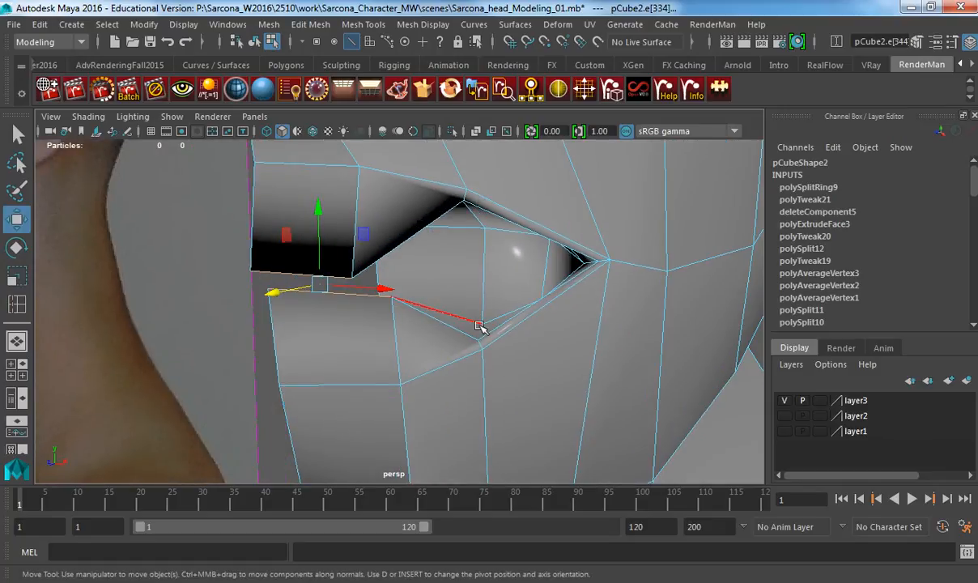
key(ctrl+z)
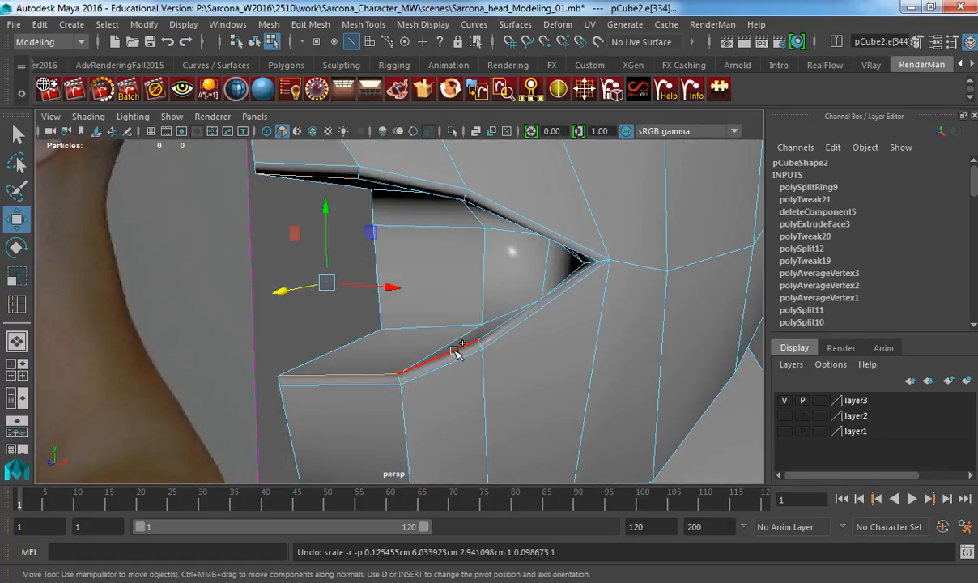
- Add the neighbouring lip edges to the selection and scale them together vertically to close the mouth
click(457, 309)
alt+drag(447, 272, 460, 214)
key(r)
drag(377, 206, 359, 241)
- Insert an edge loop through the middle of the upper and lower lips
key(F8)
shift+right_drag(405, 219, 331, 237)
click(325, 226)
- Select the upper lip vertices of the middle lip loop near the centre line and move them forward along Z
key(w)
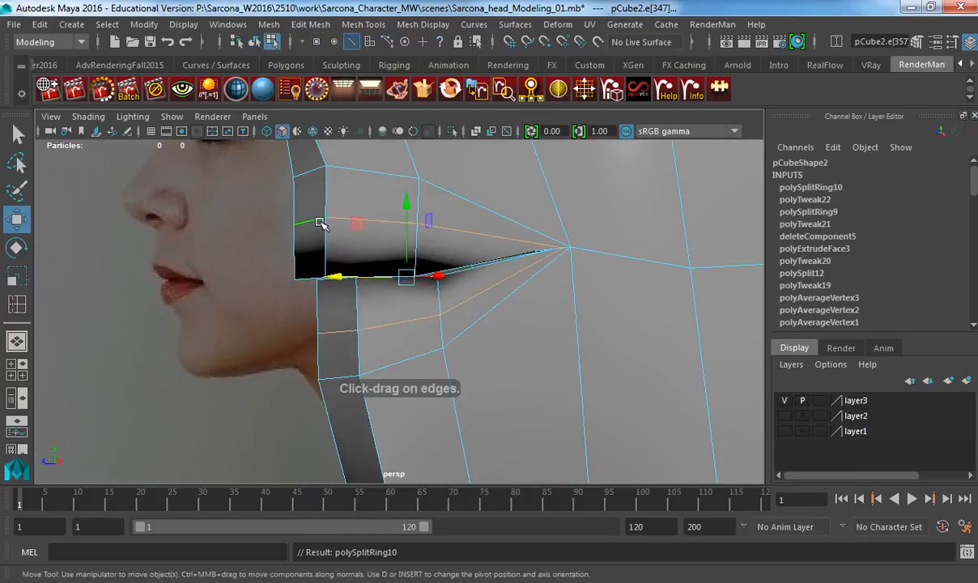
drag(272, 211, 339, 233)
drag(281, 223, 253, 221)
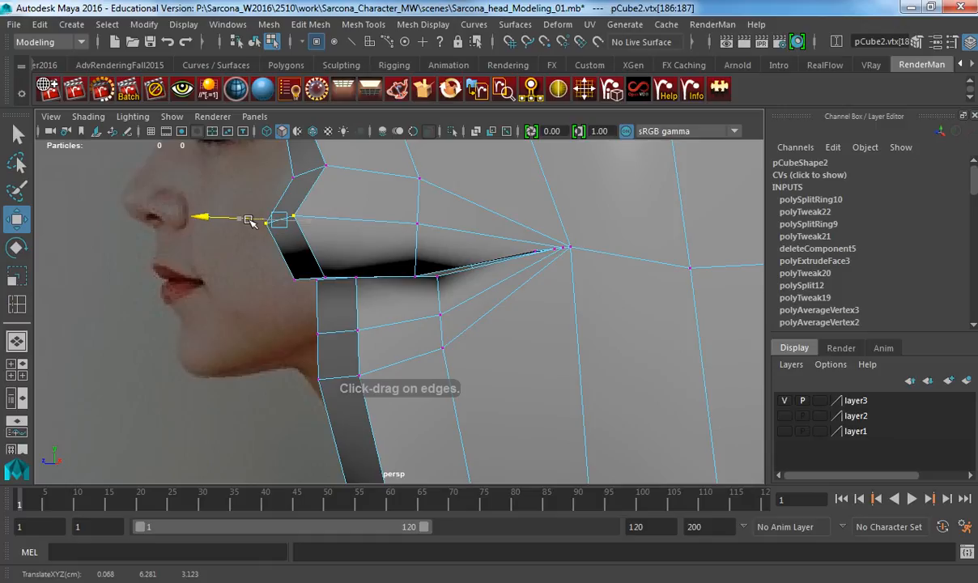
- Move the three lower lip vertices of the middle loop forward along Z, and shift the two outer ones in the XZ plane
alt+drag(338, 240, 535, 314)
drag(481, 340, 381, 367)
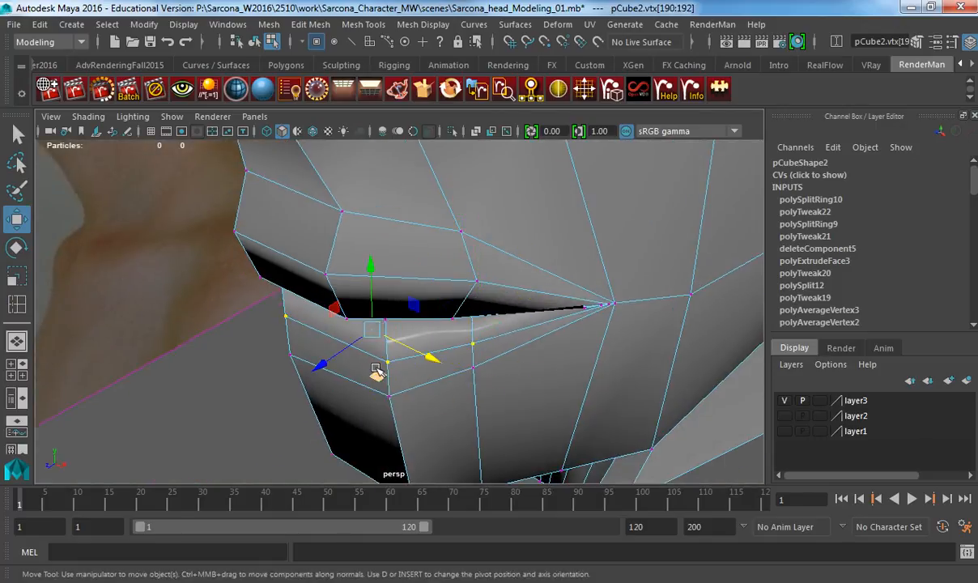
drag(335, 361, 312, 368)
ctrl+click(281, 315)
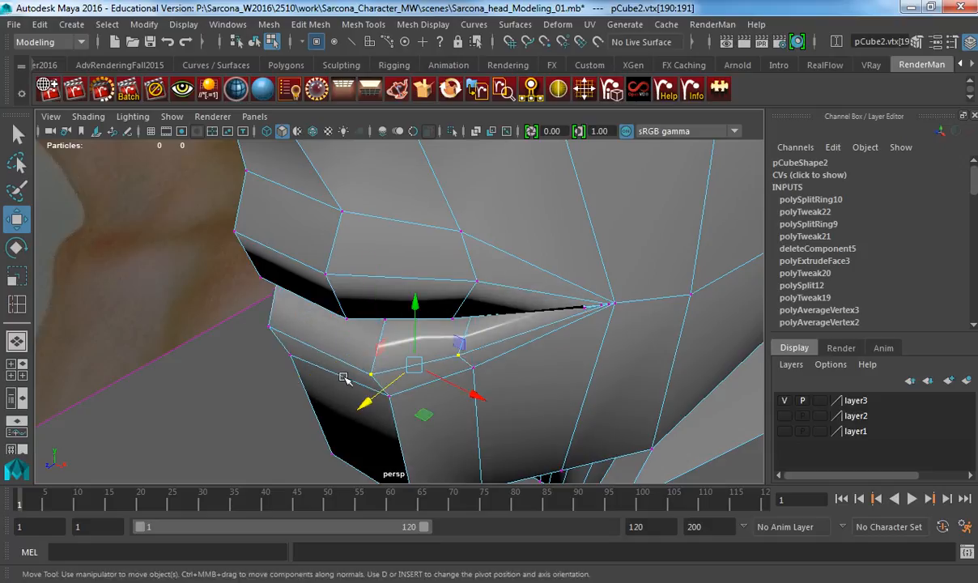
drag(424, 414, 436, 424)
alt+drag(436, 423, 478, 353)
- Insert an edge loop inside the mouth just behind the lips and check the lips in smooth preview
right_drag(421, 273, 472, 213)
key(3)
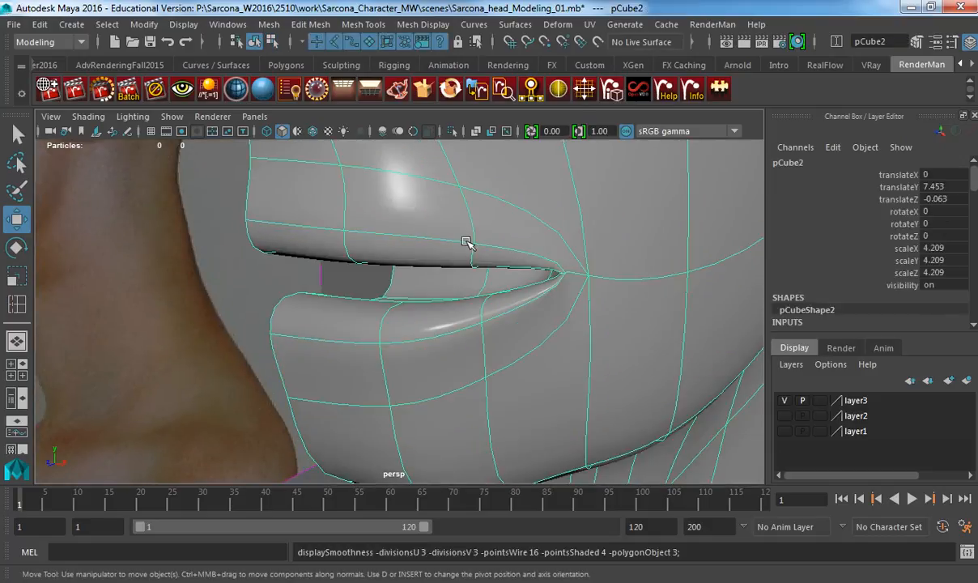
alt+drag(467, 243, 415, 320)
key(1)
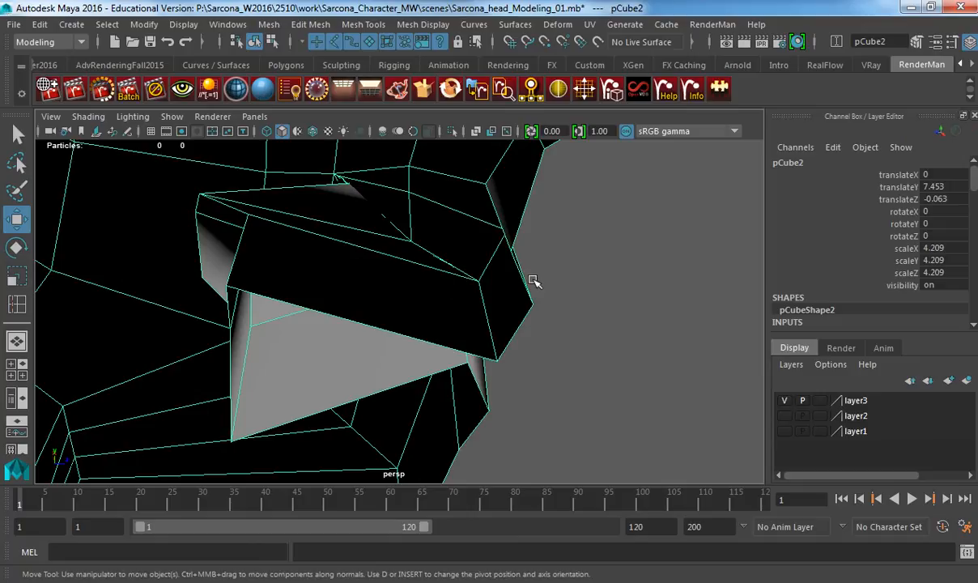
shift+right_drag(355, 248, 280, 220)
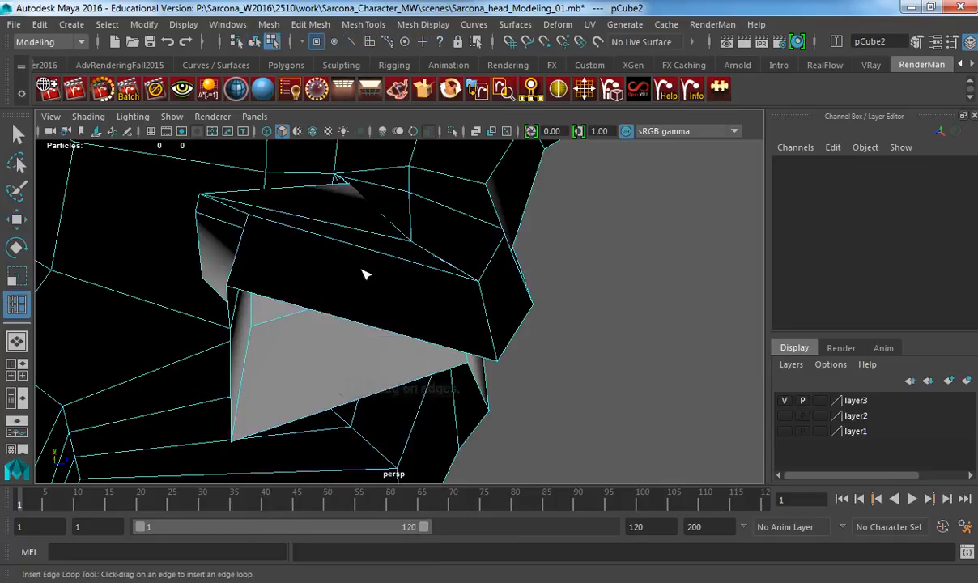
click(473, 348)
key(3)
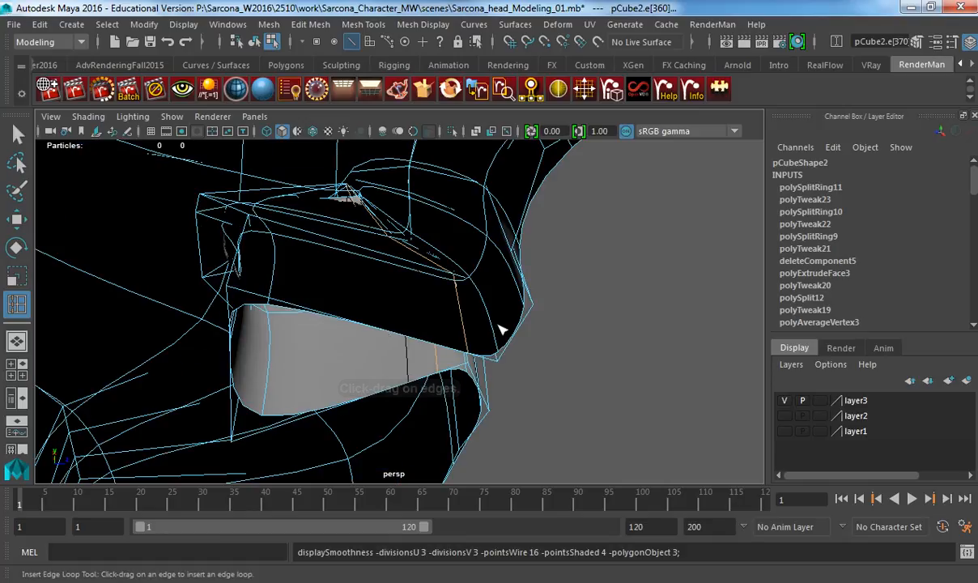
alt+drag(500, 327, 272, 272)
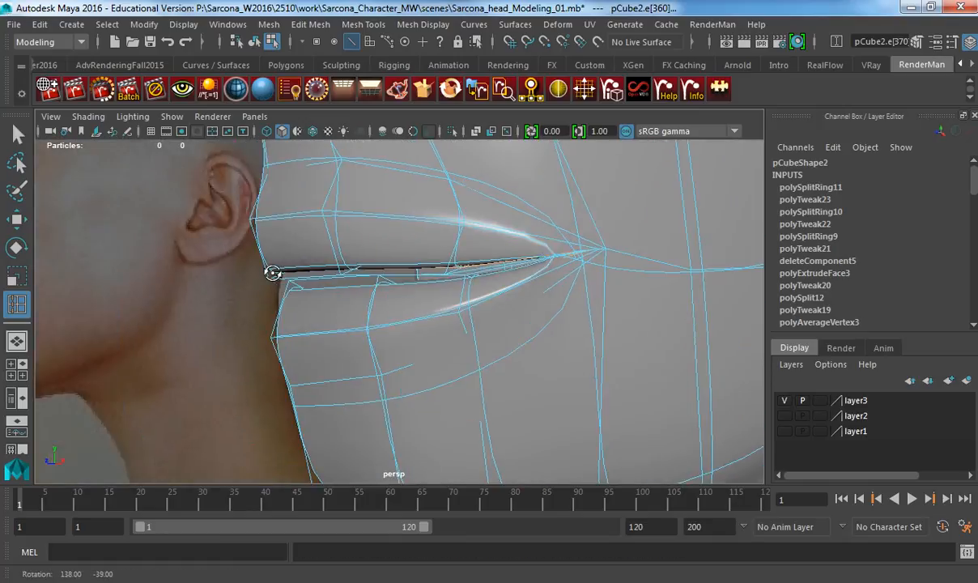
key(1)
alt+drag(362, 257, 324, 234)
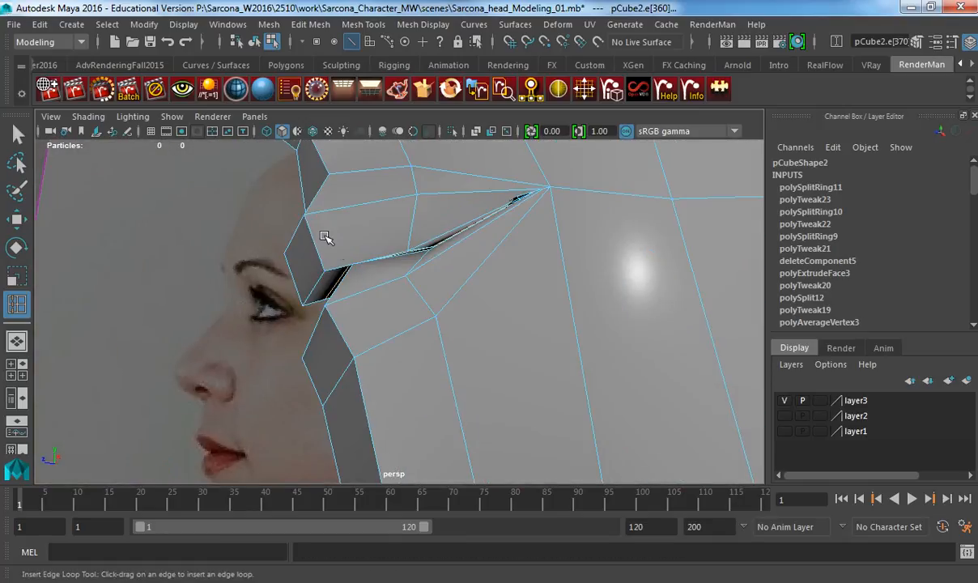
key(w)
right_drag(324, 234, 299, 230)
alt+drag(299, 230, 292, 263)
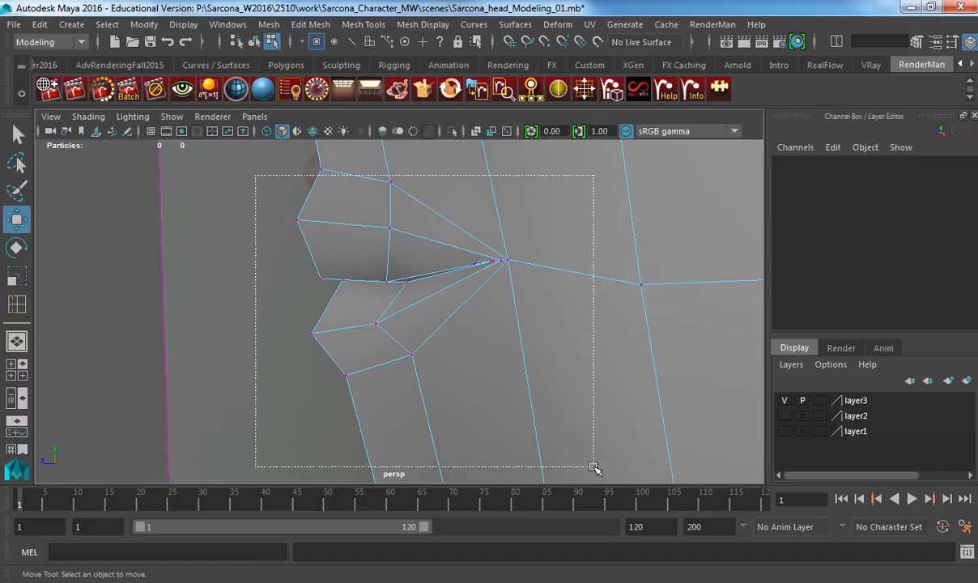
drag(593, 467, 595, 468)
key(r)
drag(435, 218, 347, 279)
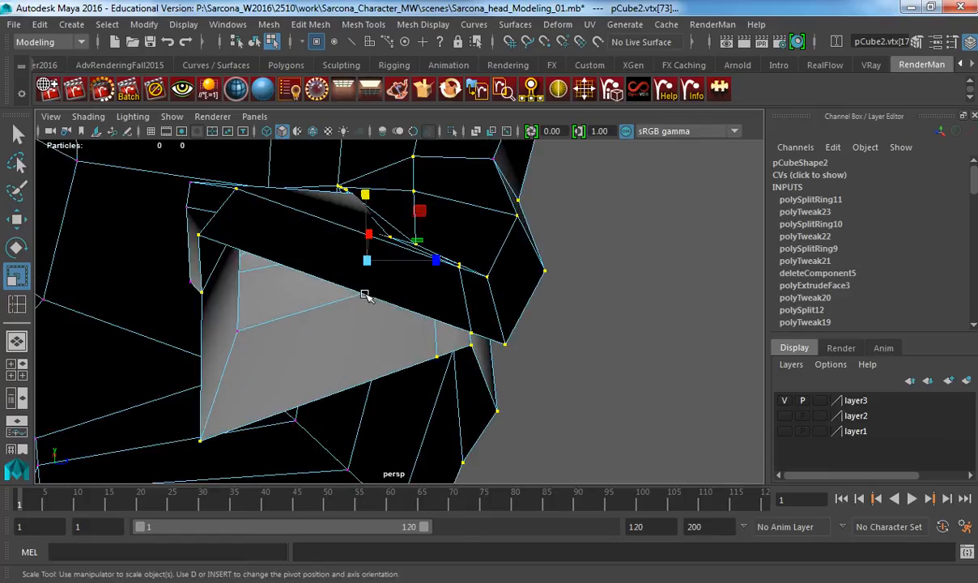
- Insert two more edge loops deeper inside the mouth and check the shape in smooth preview
key(F8)
shift+right_drag(382, 241, 382, 276)
shift+right_drag(315, 267, 315, 267)
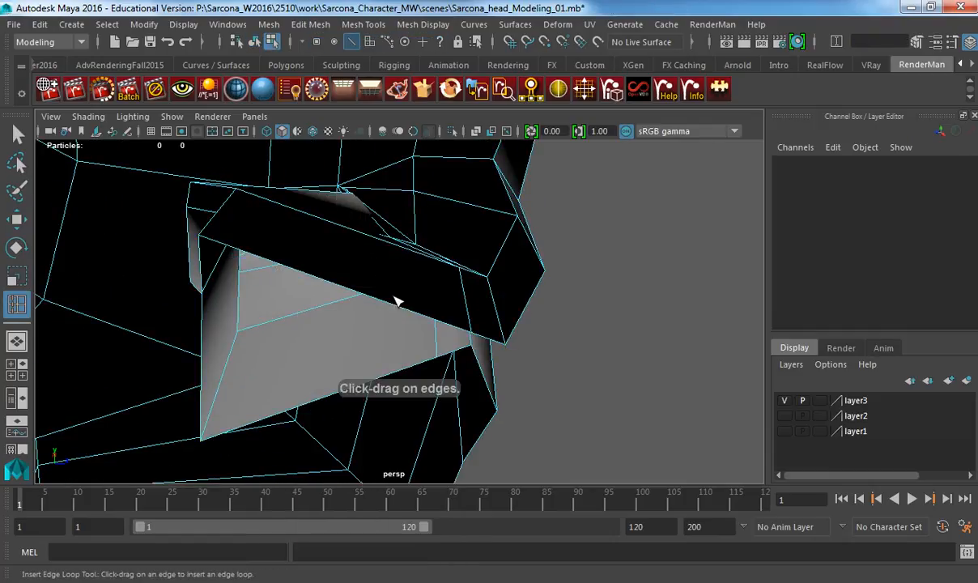
click(458, 324)
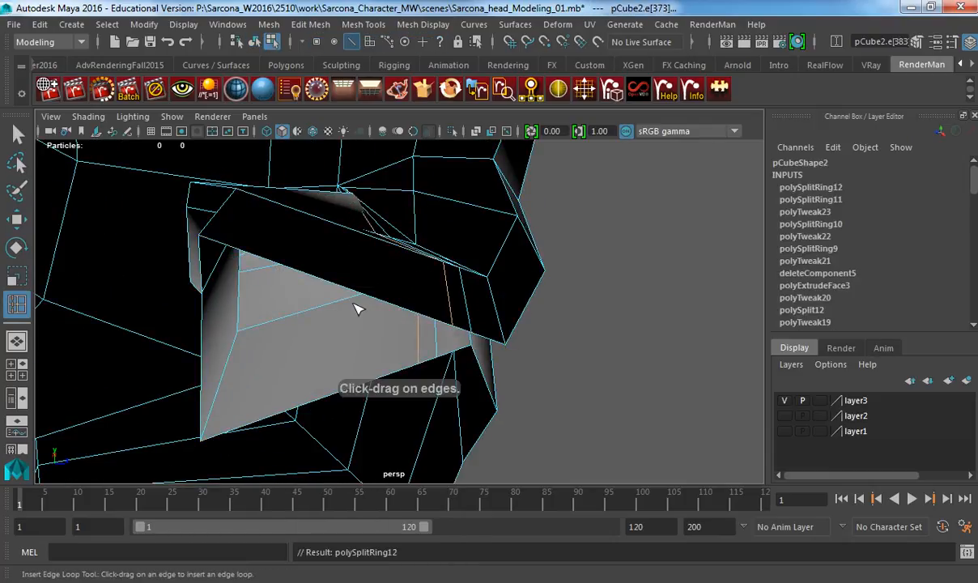
click(348, 290)
key(3)
key(w)
right_drag(404, 298, 424, 282)
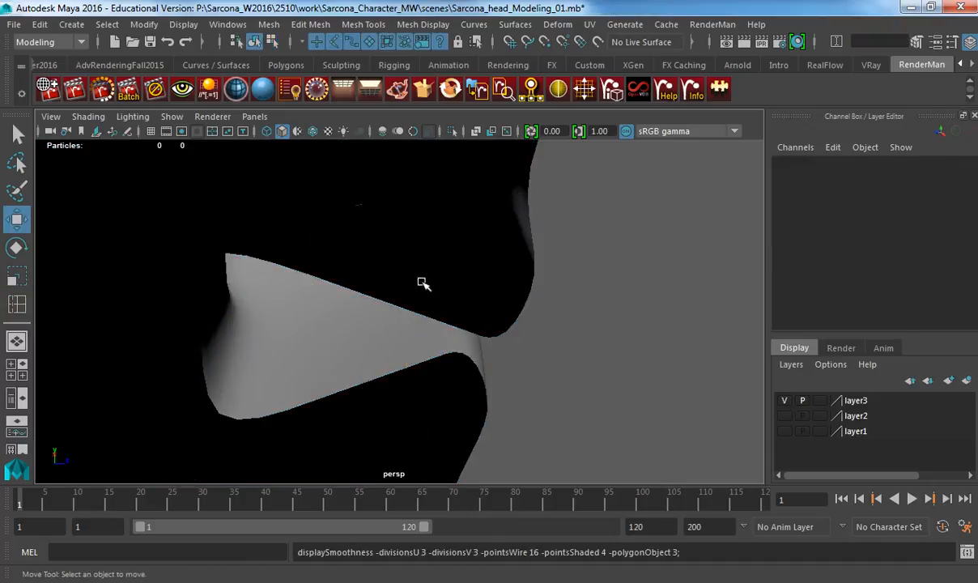
click(424, 282)
alt+drag(585, 318, 471, 298)
key(1)
alt+drag(598, 319, 324, 392)
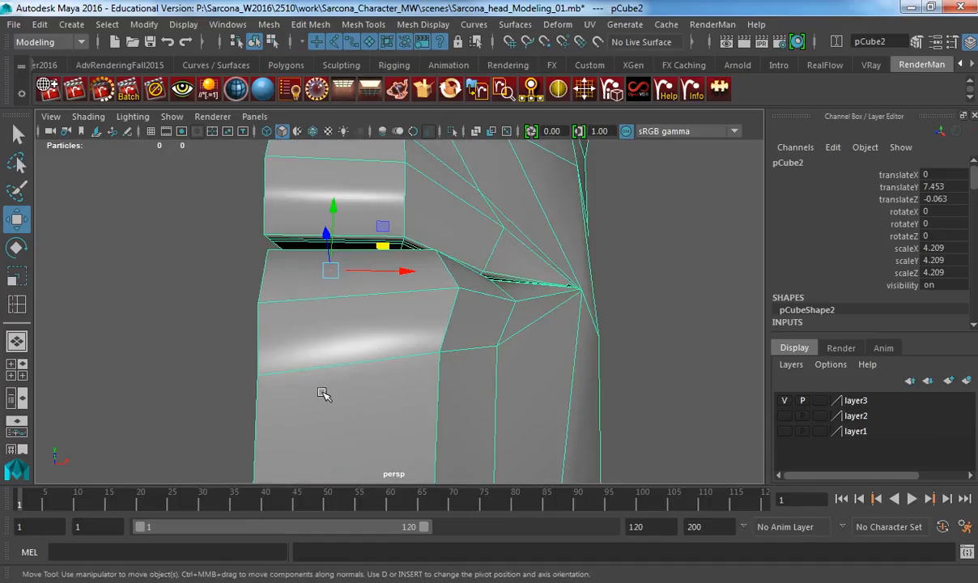
- Insert an edge loop between the lip middle and the outer lip border, and another beside the mouth opening
alt+drag(528, 386, 434, 404)
key(g)
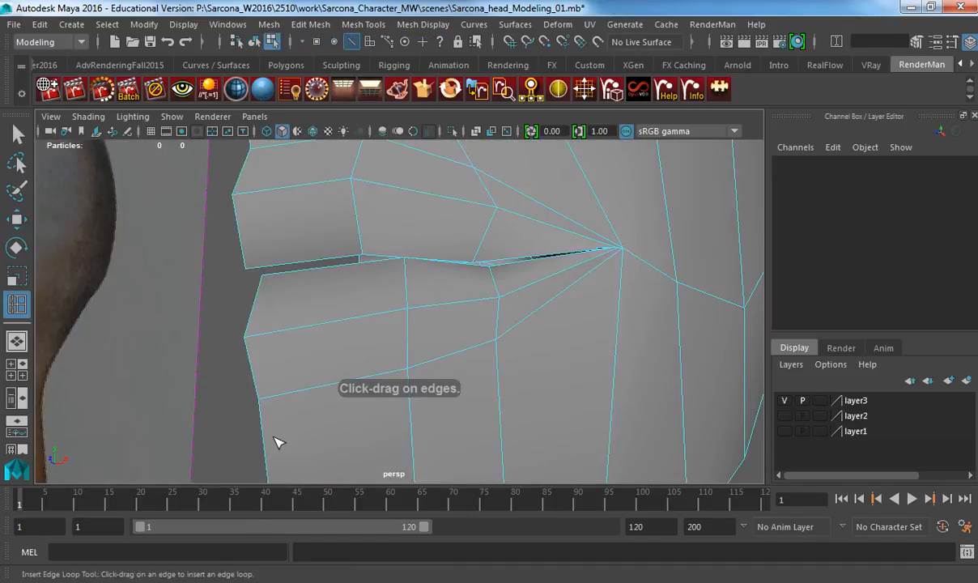
click(266, 447)
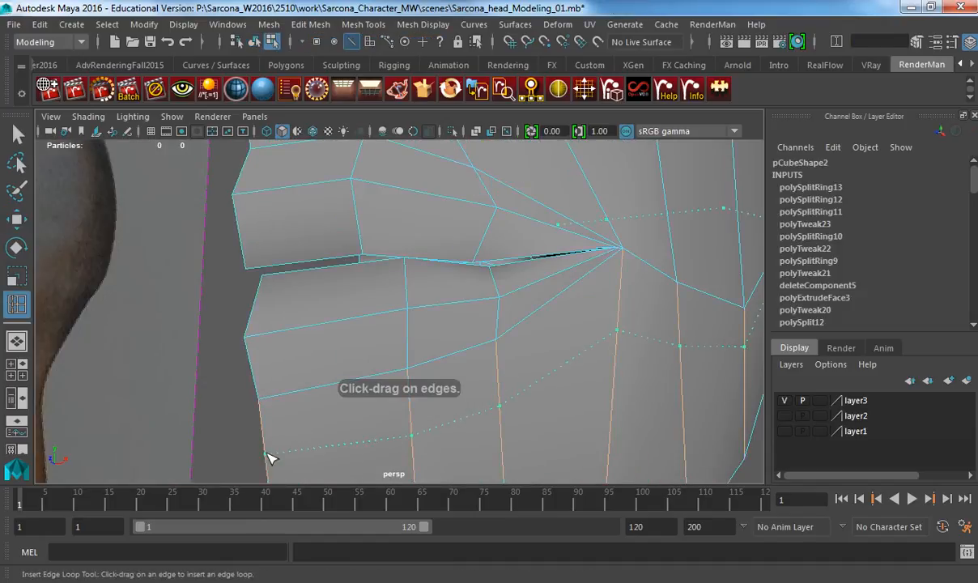
click(256, 377)
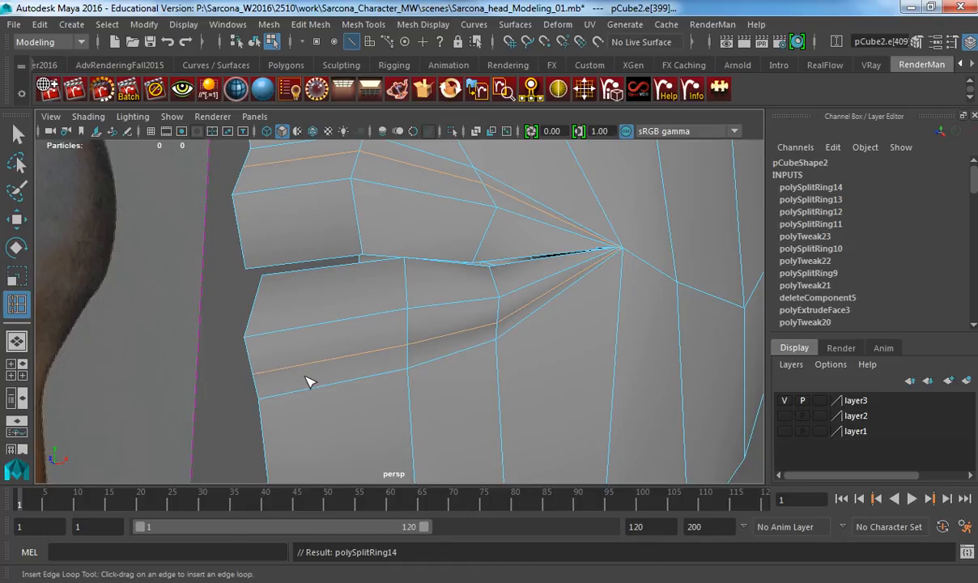
key(3)
key(1)
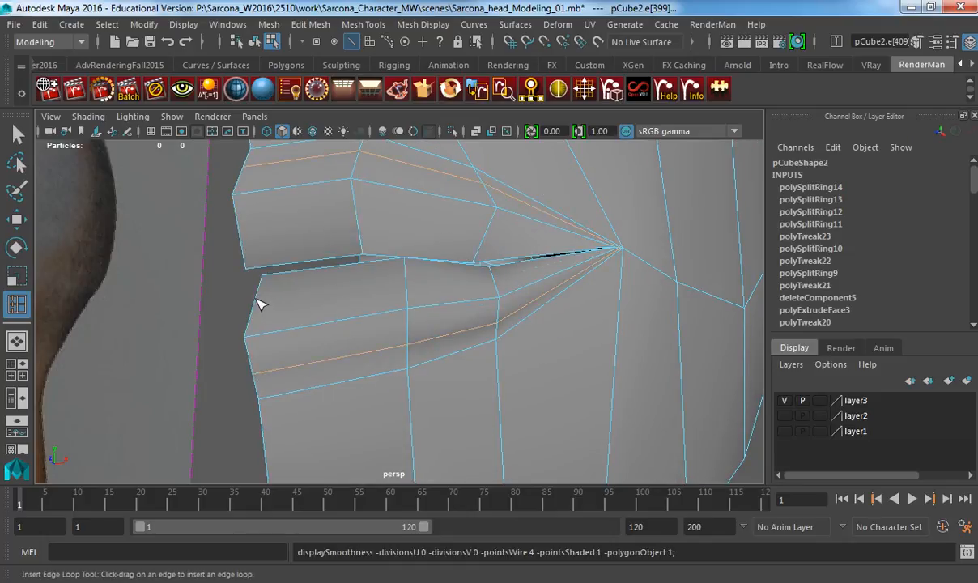
drag(257, 303, 282, 283)
- Try to scale the edge loop beside the mouth opening vertically, and undo the scale
key(r)
drag(432, 203, 430, 225)
key(ctrl+z)
- Deselect the loop edges near the mouth corner and move the remaining lip loop edges along Z
drag(560, 210, 614, 323)
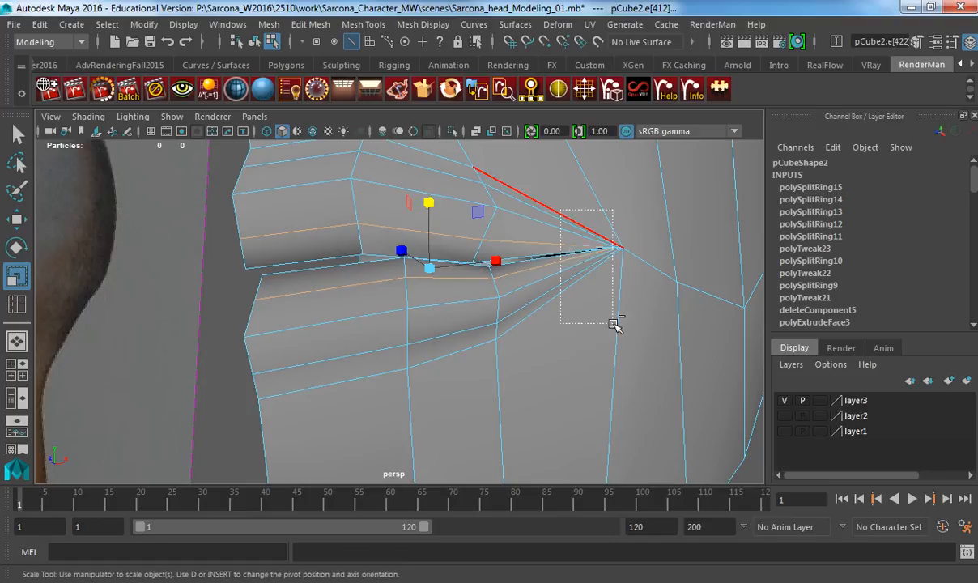
drag(365, 199, 317, 274)
key(w)
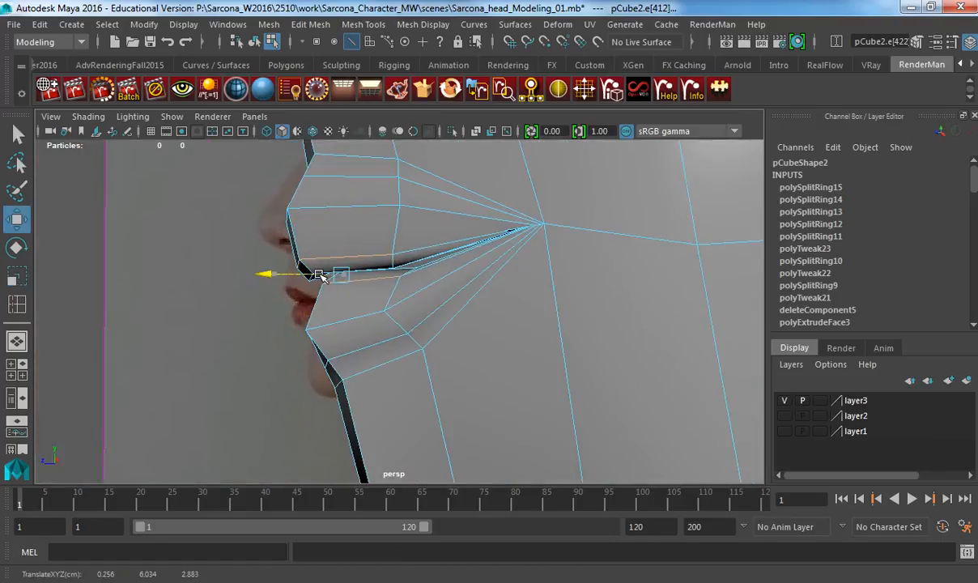
- Examine the smoothed head and its lips from several angles against the side reference image
key(3)
key(F8)
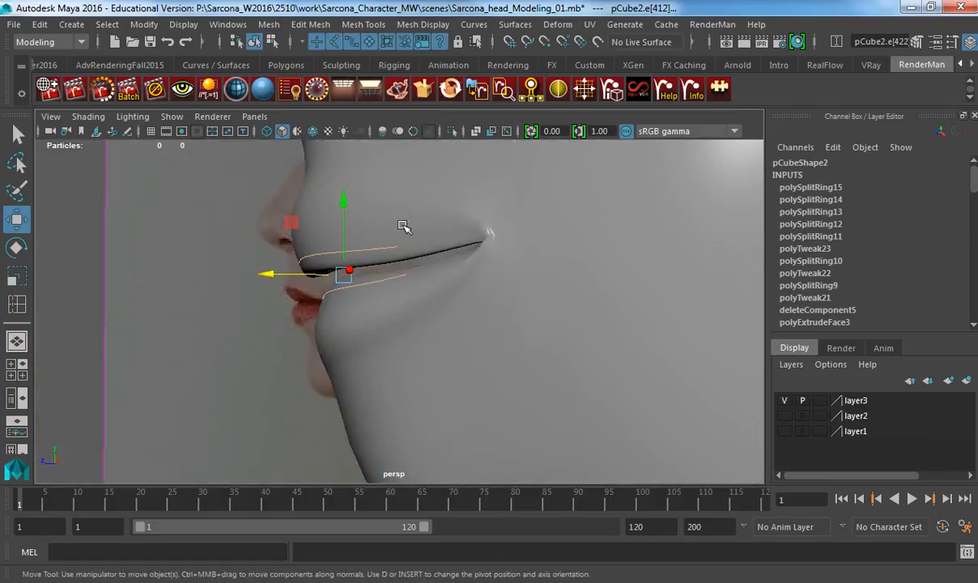
click(270, 293)
scroll(449, 282, down, 5)
alt+drag(449, 283, 630, 302)
alt+right_drag(630, 301, 273, 233)
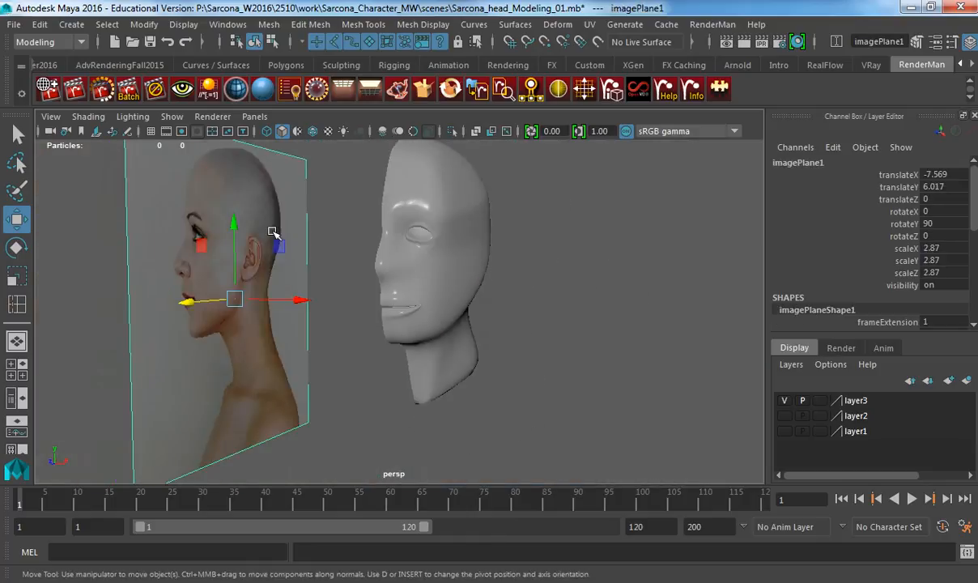
alt+drag(356, 240, 257, 236)
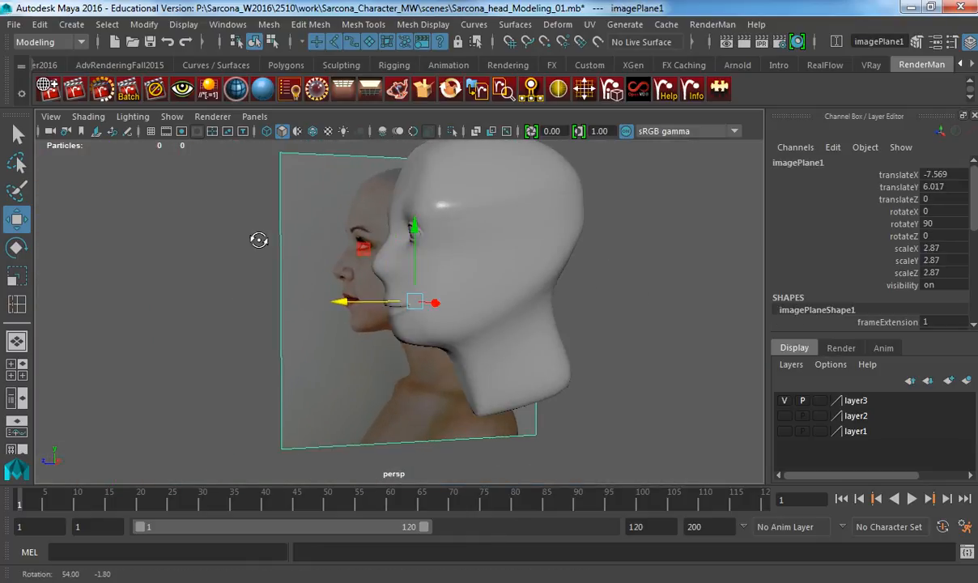
- Show the head unsmoothed and select all the vertices clustered at the mouth corner
scroll(511, 258, up, 6)
click(504, 258)
key(1)
alt+right_drag(503, 263, 729, 285)
alt+middle_drag(729, 285, 596, 319)
key(F9)
key(f)
drag(457, 308, 424, 317)
- Scale the mouth corner vertices closer together and move them outward towards the cheek
key(r)
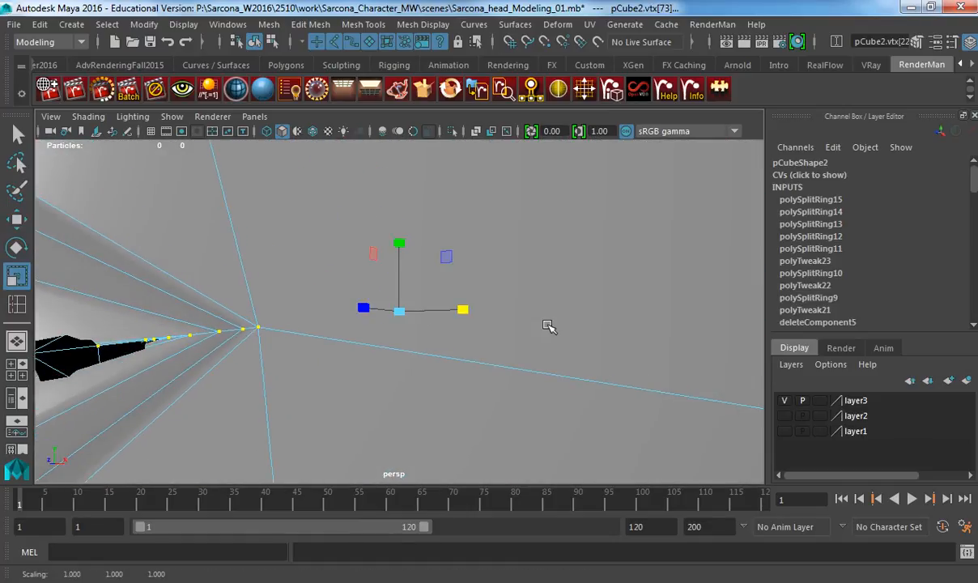
alt+drag(548, 325, 384, 319)
key(w)
key(r)
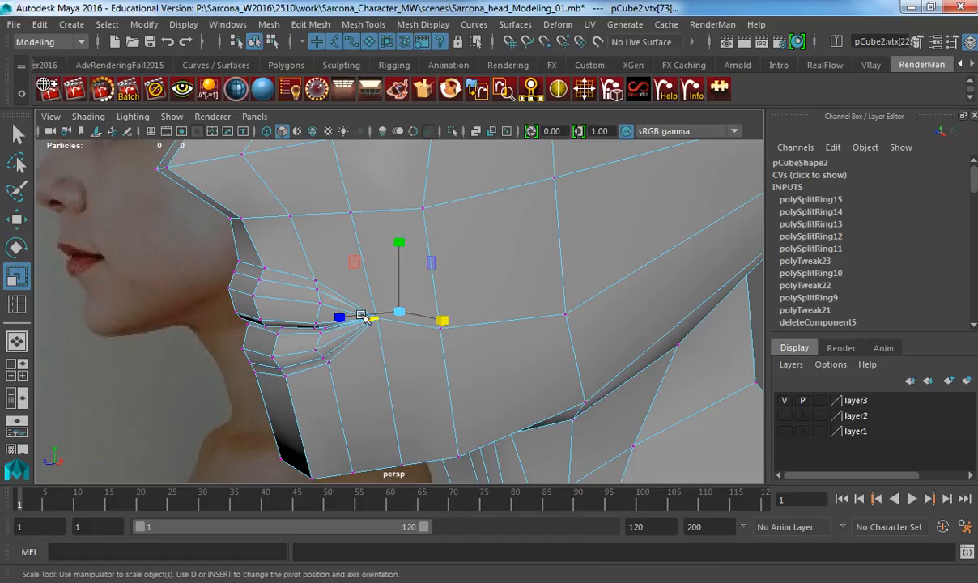
key(w)
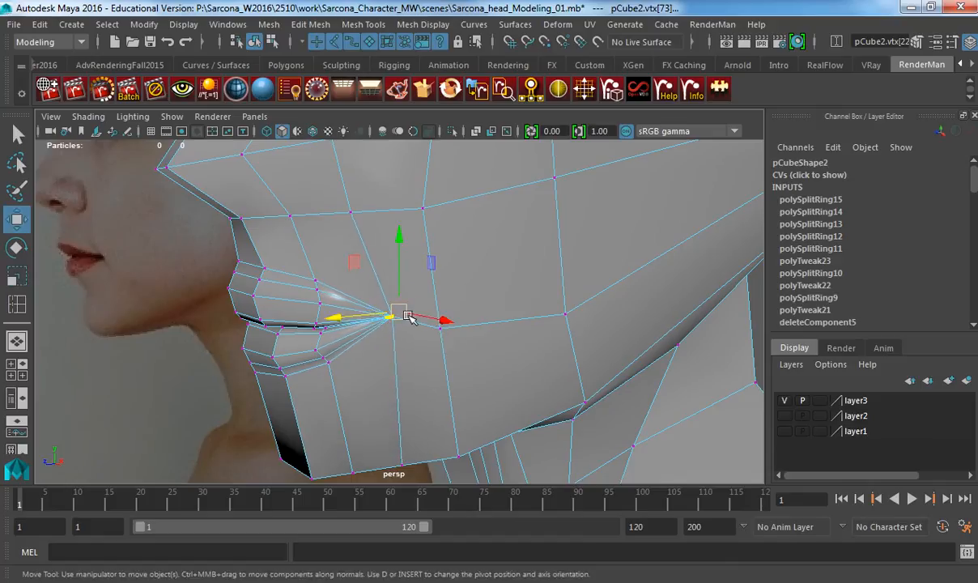
scroll(393, 321, up, 10)
scroll(409, 324, down, 4)
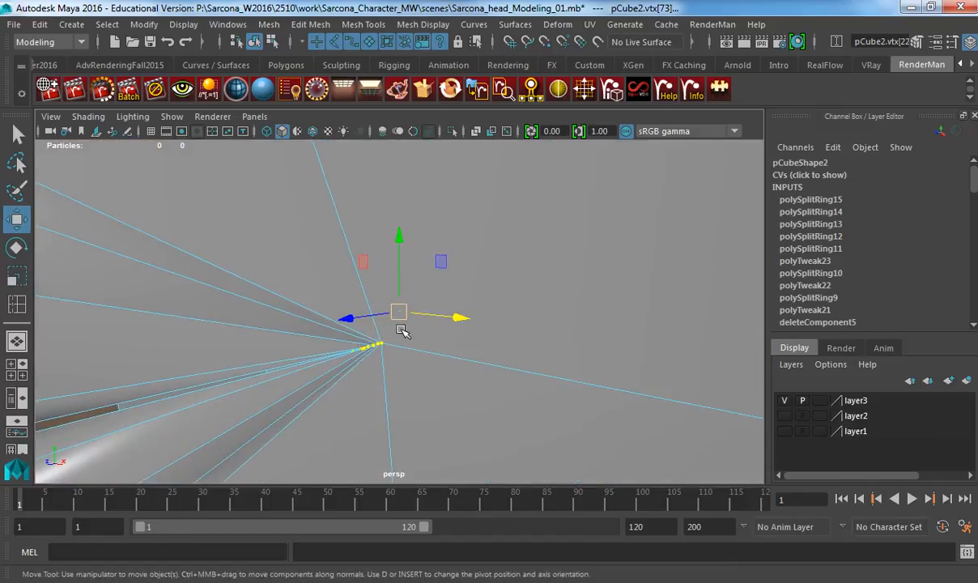
- Return to object mode and select the whole head
right_drag(325, 337, 347, 321)
click(330, 345)
key(f)
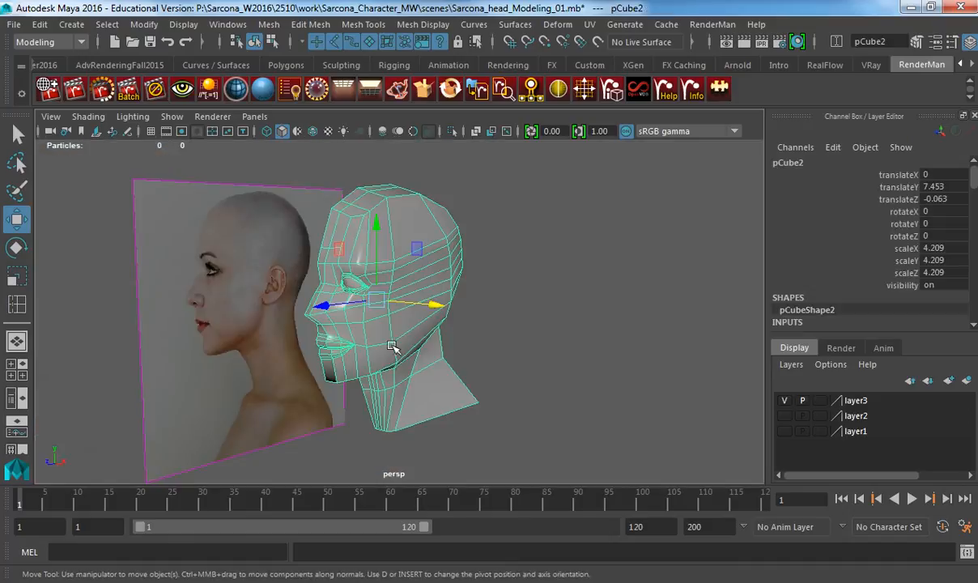
- Check the head in smoothed preview, and display it unsmoothed as a wireframe in the front view
key(3)
click(514, 345)
alt+drag(508, 348, 421, 285)
click(455, 338)
key(1)
key(space)
key(4)
scroll(437, 280, down, 6)
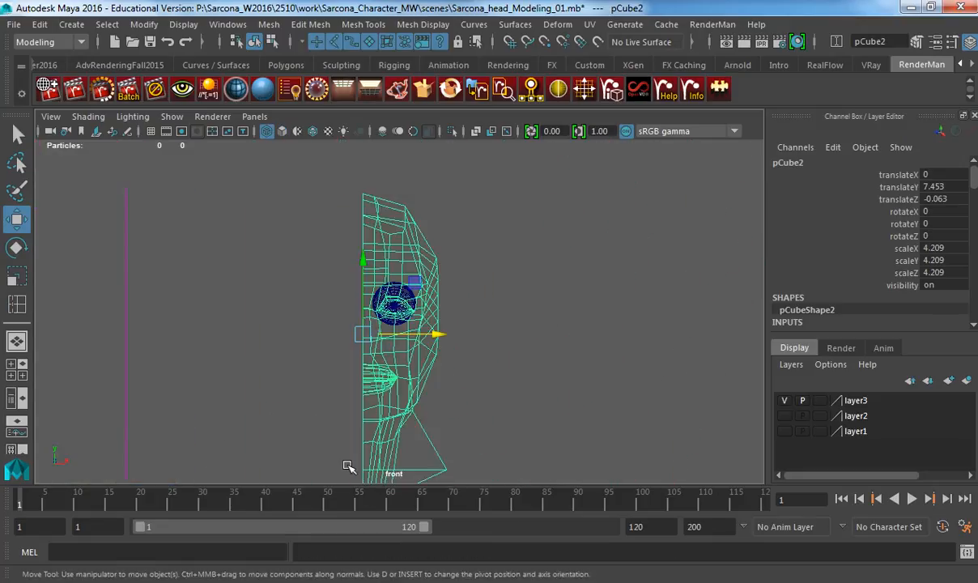
- Select all the vertices along the head's centre line and try to move them sideways
right_drag(366, 225, 317, 157)
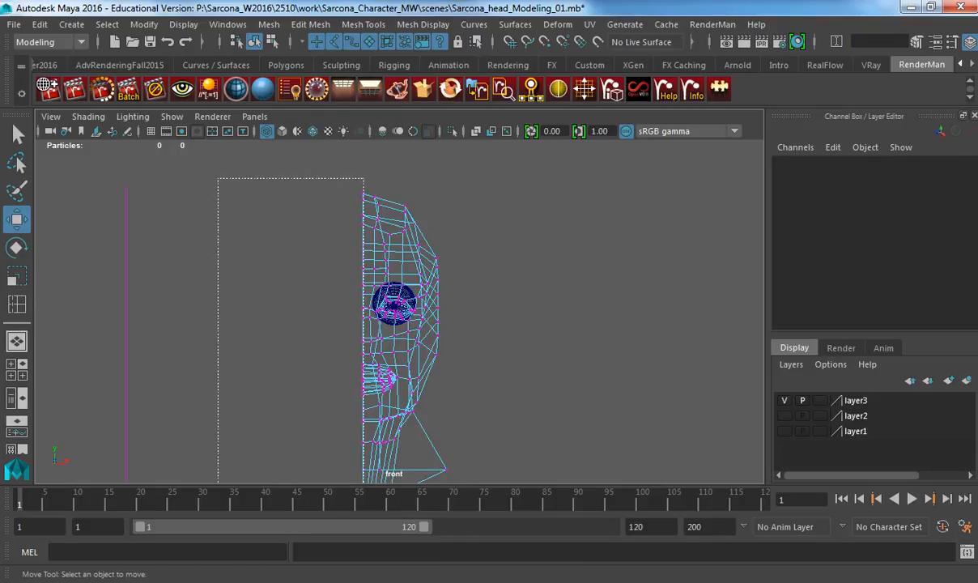
drag(364, 489, 363, 489)
mouse_move(326, 355)
alt+middle_down()
mouse_move(327, 277)
mouse_move(331, 371)
alt+middle_up()
scroll(405, 378, up, 3)
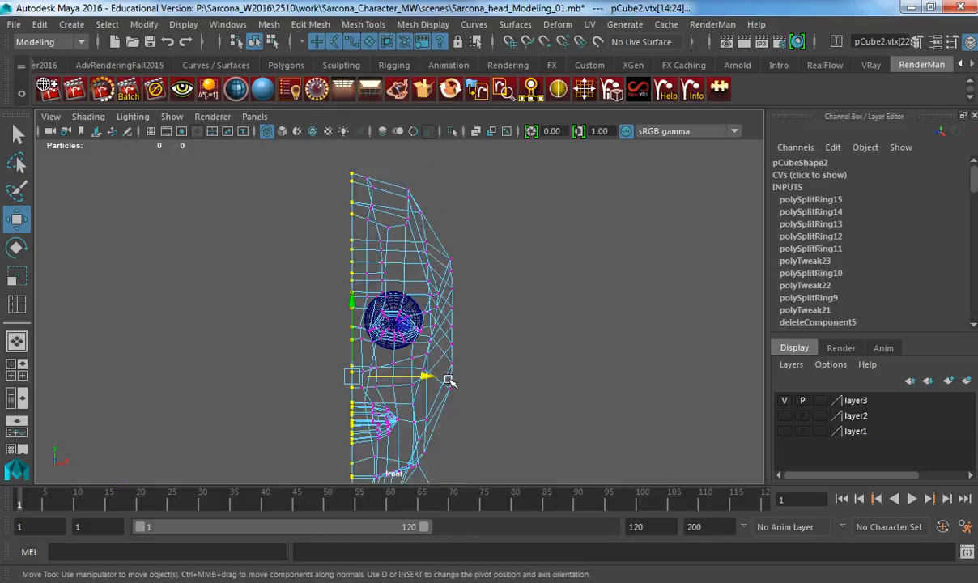
alt+middle_drag(450, 381, 399, 330)
drag(403, 332, 368, 381)
key(ctrl+z)
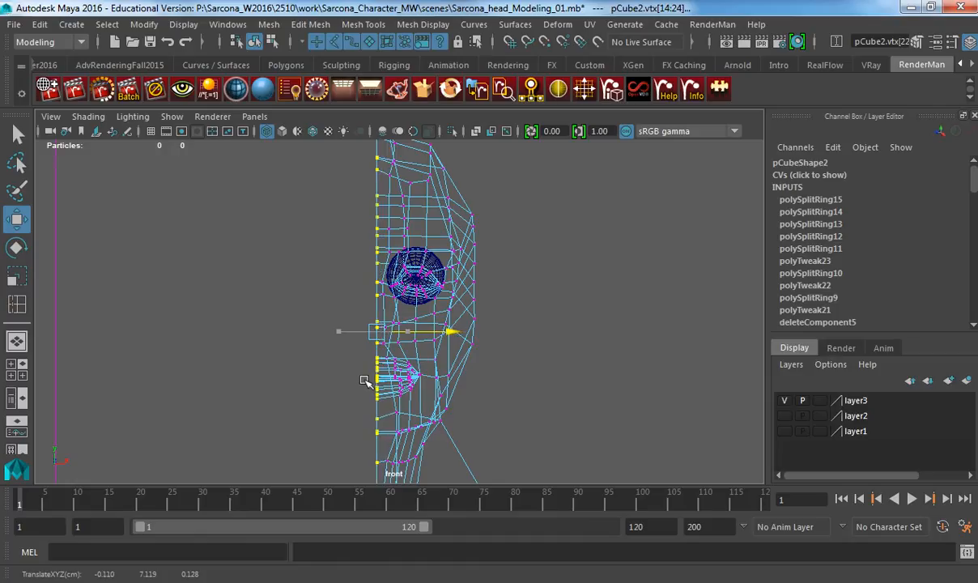
- Return to object mode and snap the head's pivot point onto the open centre edge of the half head
key(F8)
key(F8)
scroll(386, 335, up, 5)
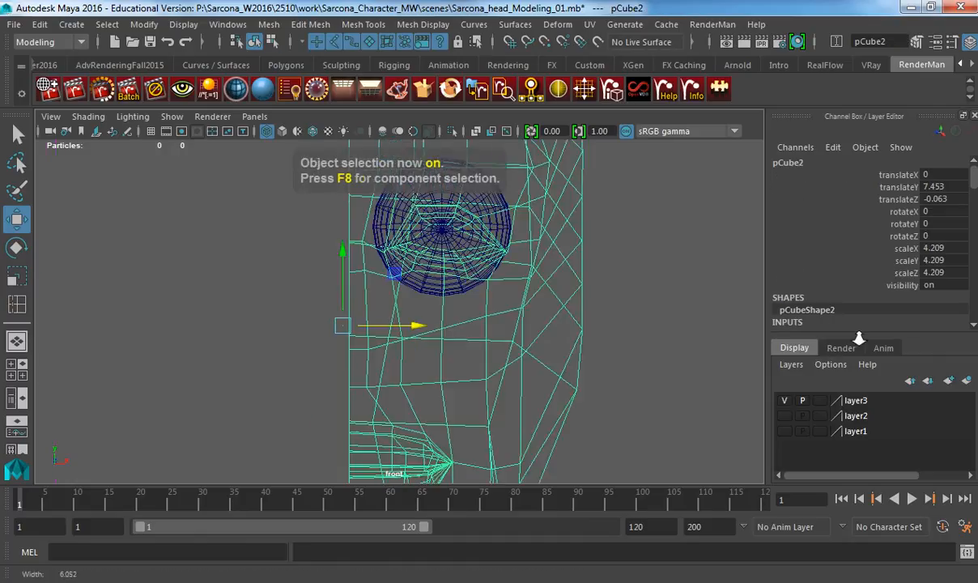
alt+click(386, 335)
scroll(387, 334, down, 6)
key(d)
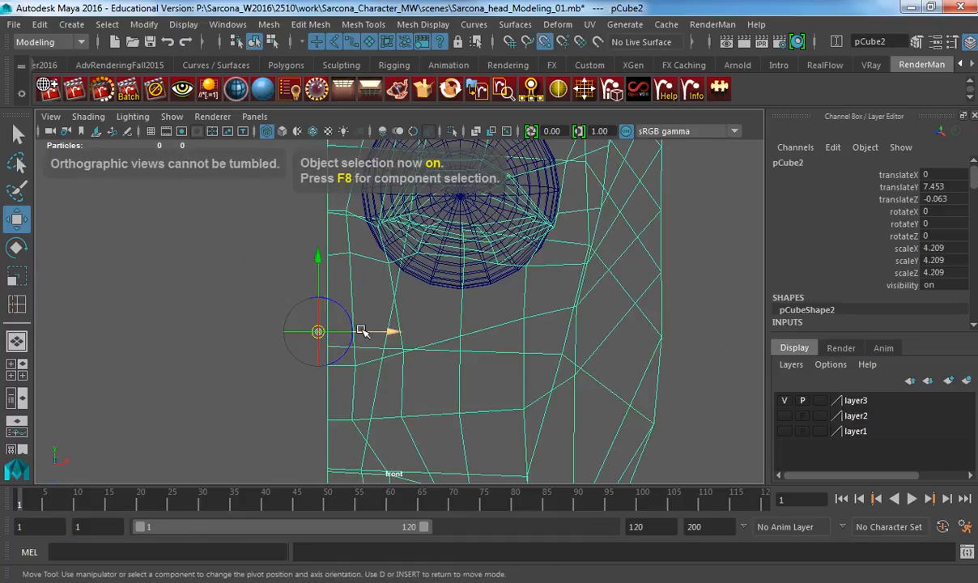
mouse_move(362, 332)
mouse_down()
mouse_move(438, 332)
mouse_move(435, 284)
mouse_up()
- Mirror the half head in the -X direction in the shaded perspective view, merging the vertices with the original
key(space)
key(5)
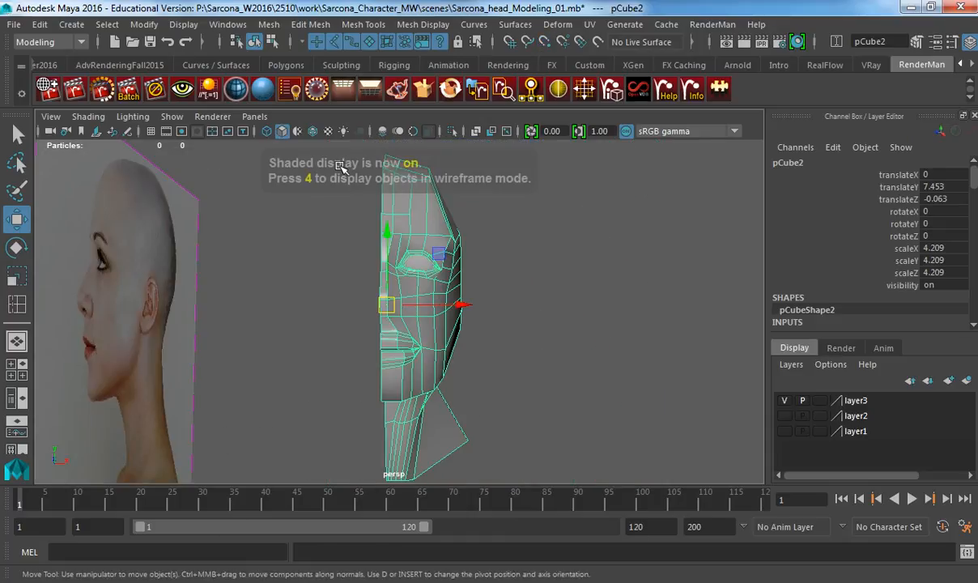
click(269, 24)
click(413, 244)
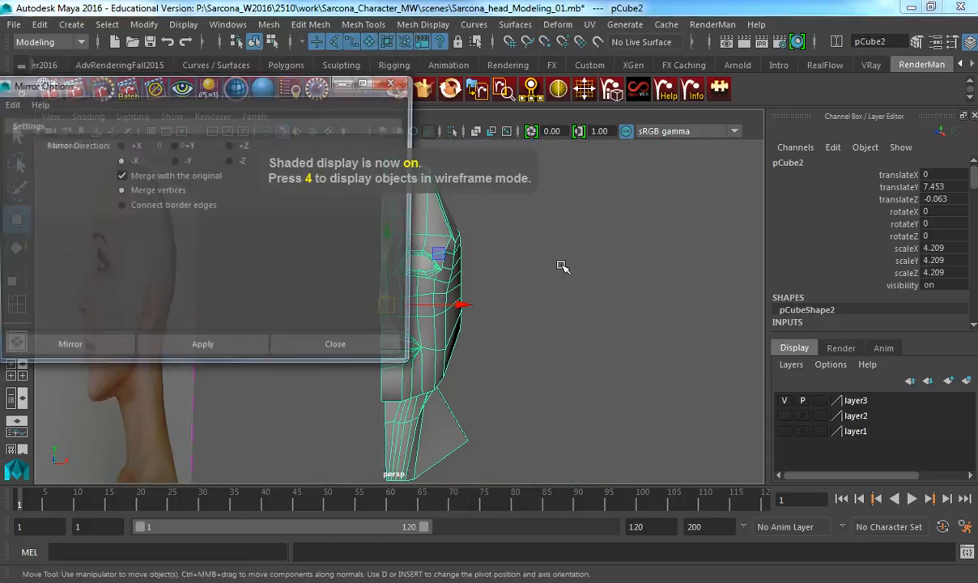
click(65, 350)
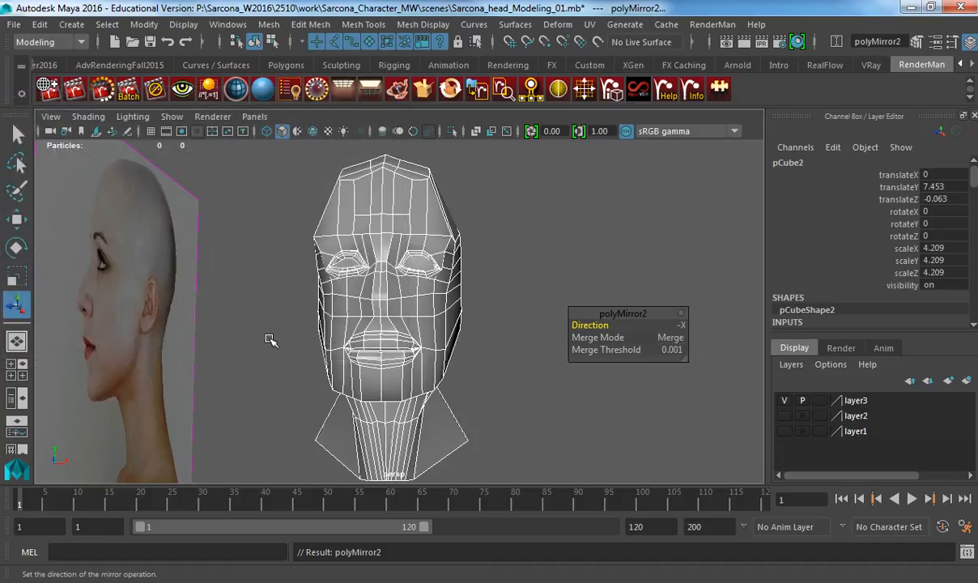
- Examine the complete mirrored head in smoothed preview from the front and three-quarter angles, focusing on the mouth width
key(3)
click(504, 326)
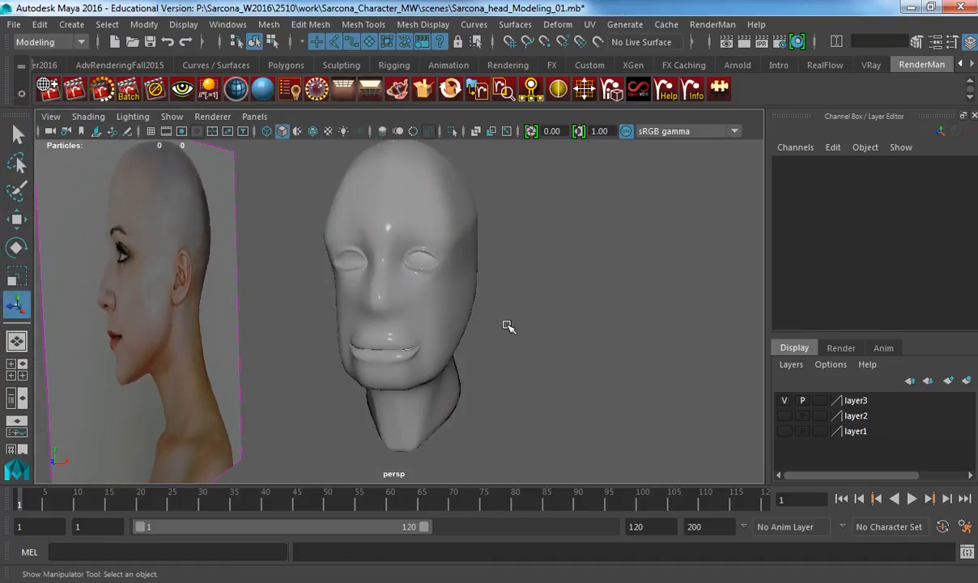
alt+drag(503, 345, 485, 361)
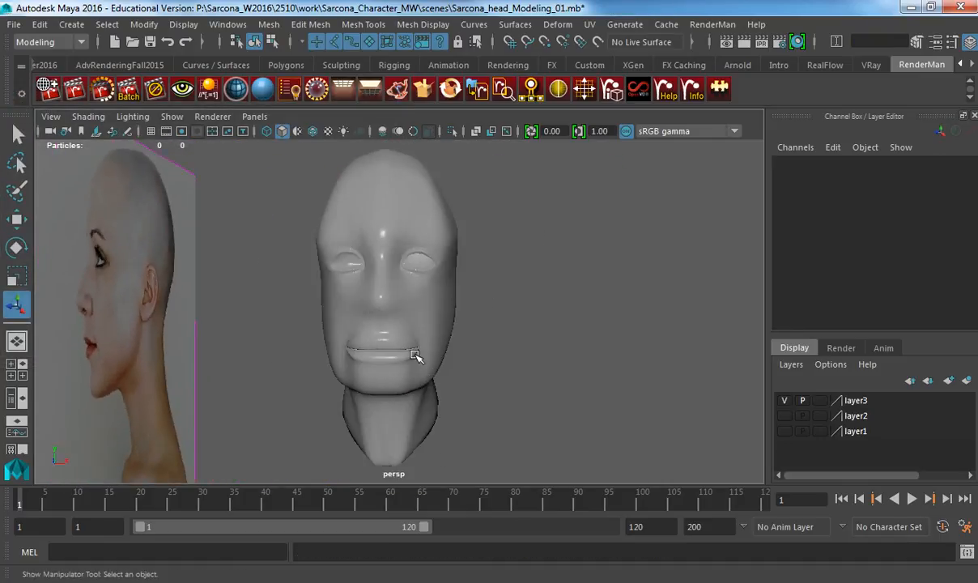
alt+drag(416, 357, 395, 324)
alt+right_drag(399, 323, 452, 323)
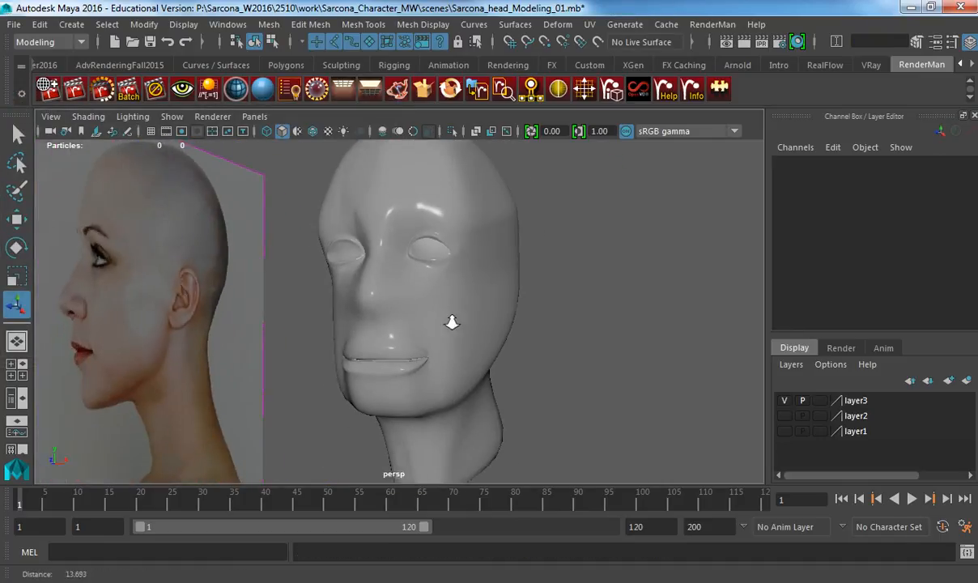
alt+drag(452, 322, 465, 292)
- Show the head unsmoothed, select all the vertices of the mouth area and scale them narrower in X to about 0.82
click(459, 320)
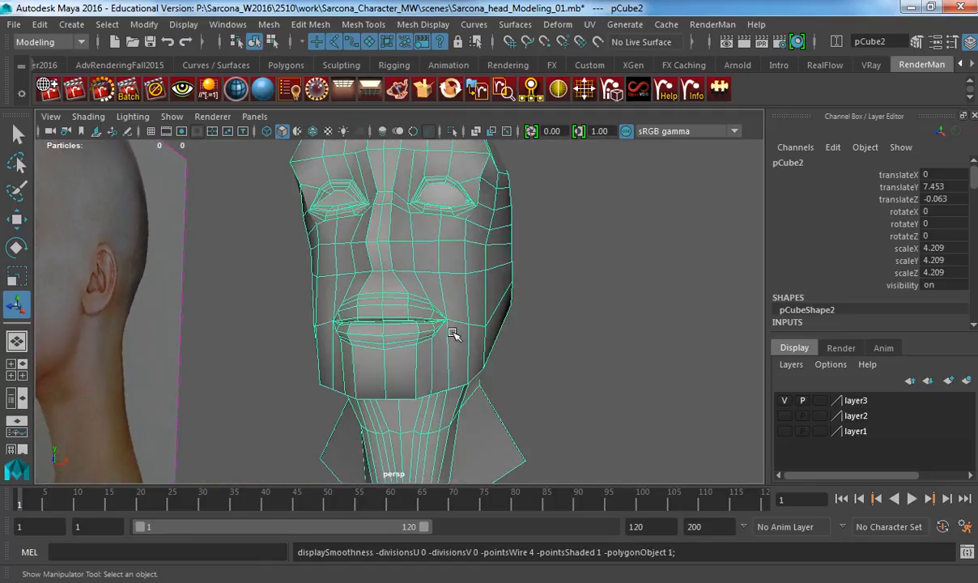
alt+drag(453, 334, 449, 317)
alt+right_drag(441, 316, 476, 305)
right_drag(377, 290, 370, 253)
alt+drag(336, 312, 458, 311)
drag(557, 344, 626, 444)
key(r)
drag(438, 349, 383, 348)
key(ctrl+z)
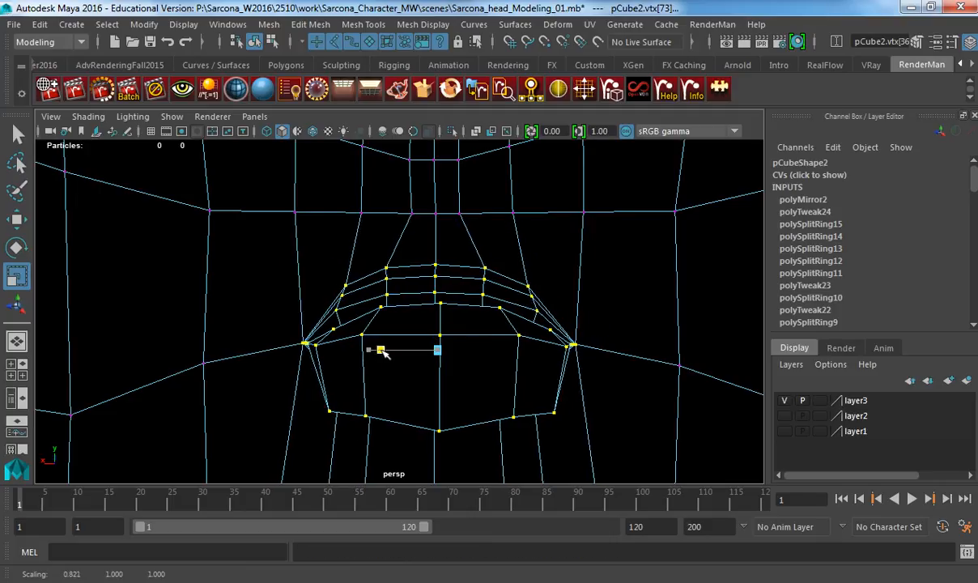
- Return to object mode and examine the mouth, nose and eyes on the smoothed and unsmoothed head from several angles
alt+drag(436, 291, 537, 313)
key(3)
right_drag(537, 312, 557, 295)
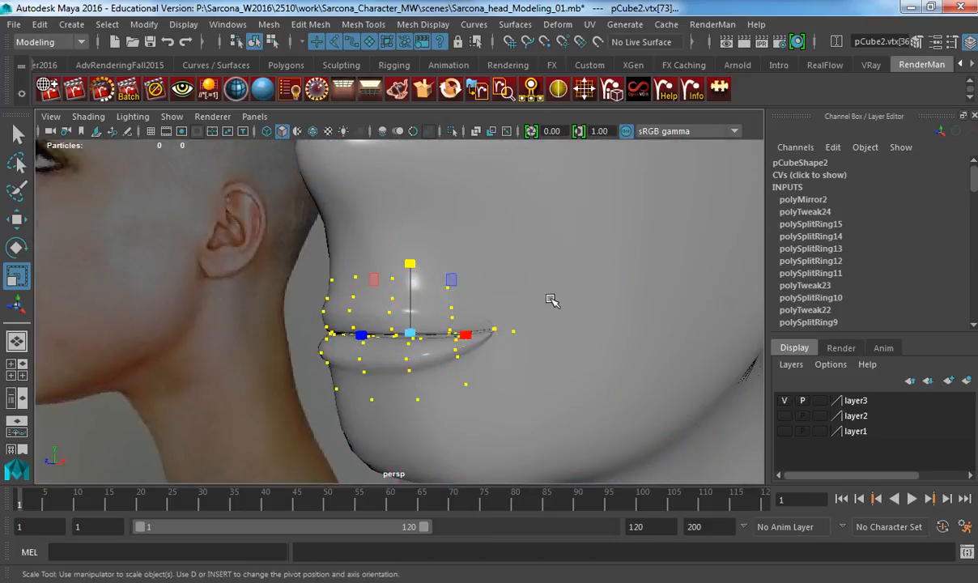
key(f)
click(591, 327)
alt+drag(606, 332, 495, 338)
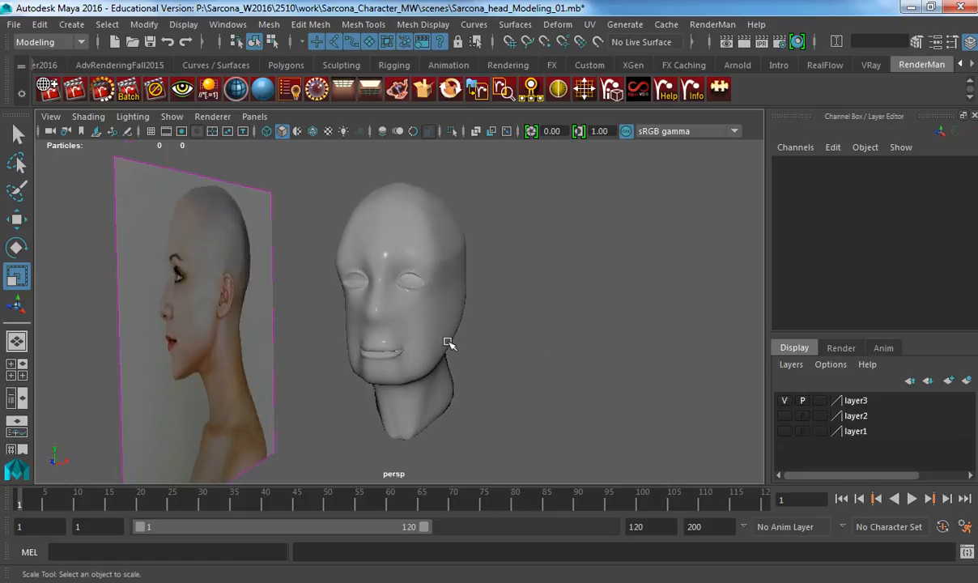
alt+right_drag(445, 338, 574, 348)
mouse_move(470, 318)
alt+mouse_down()
mouse_move(349, 321)
mouse_move(454, 322)
alt+mouse_up()
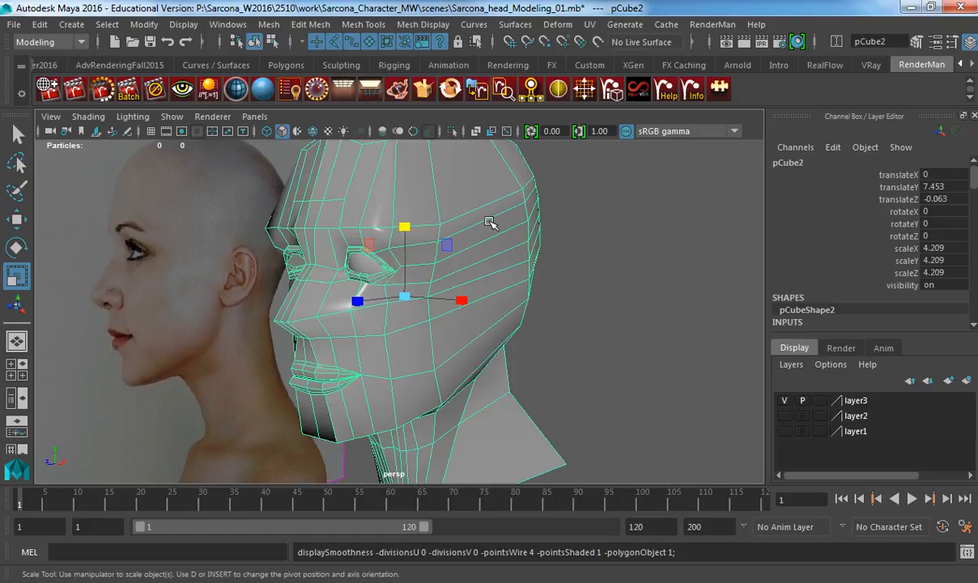
alt+drag(321, 291, 370, 284)
alt+right_drag(370, 285, 470, 284)
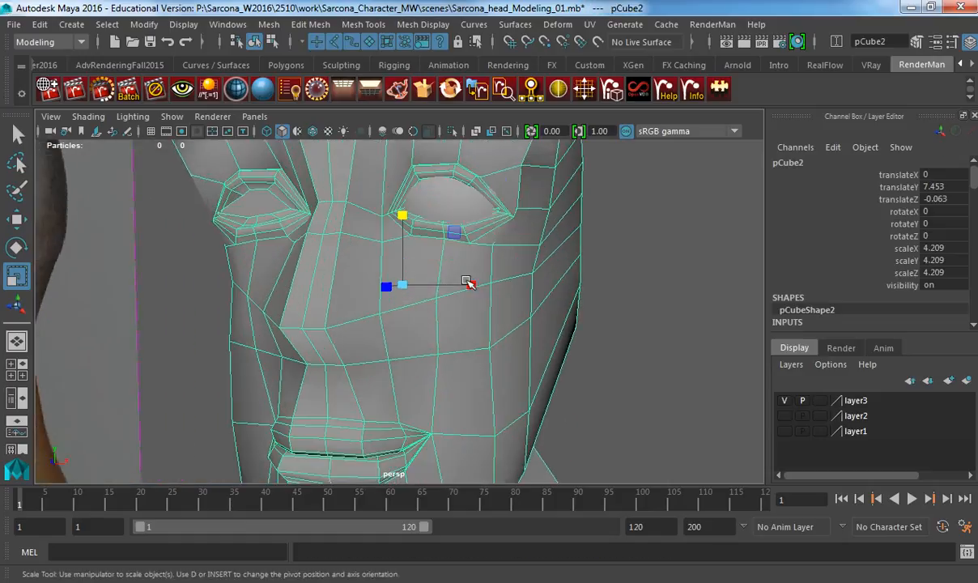
alt+drag(444, 285, 470, 284)
alt+right_drag(536, 253, 389, 243)
alt+drag(389, 243, 284, 236)
- Open the Sculpting Tools as a floating list and place it clear of the face
click(348, 25)
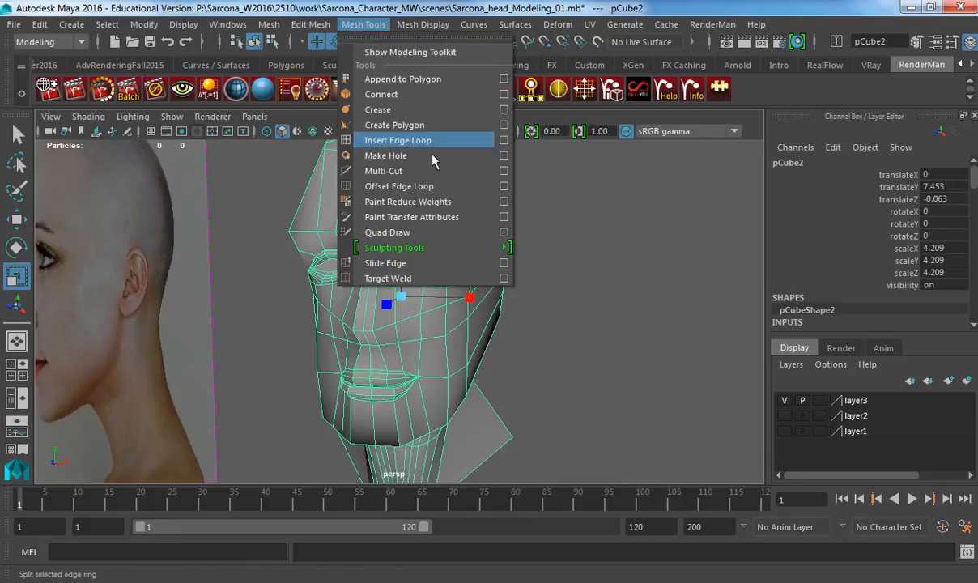
mouse_move(486, 248)
click(595, 246)
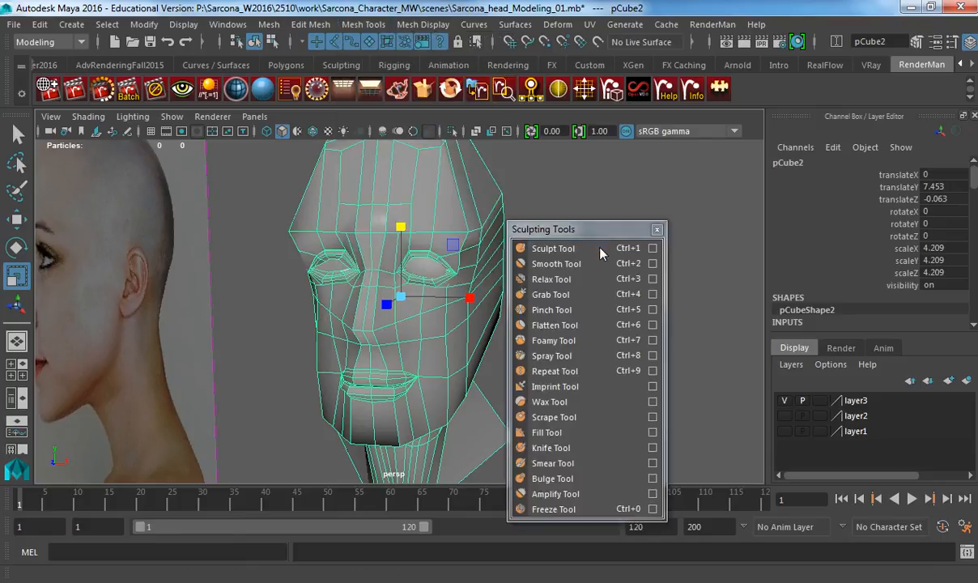
drag(604, 235, 684, 143)
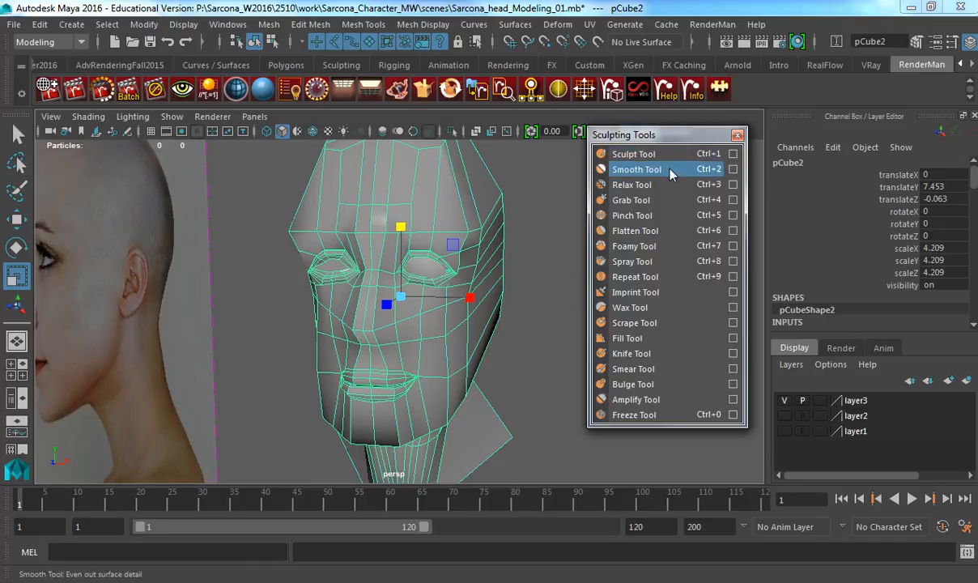
- Activate the Smooth Tool, try a stroke across the forehead and undo it
click(670, 170)
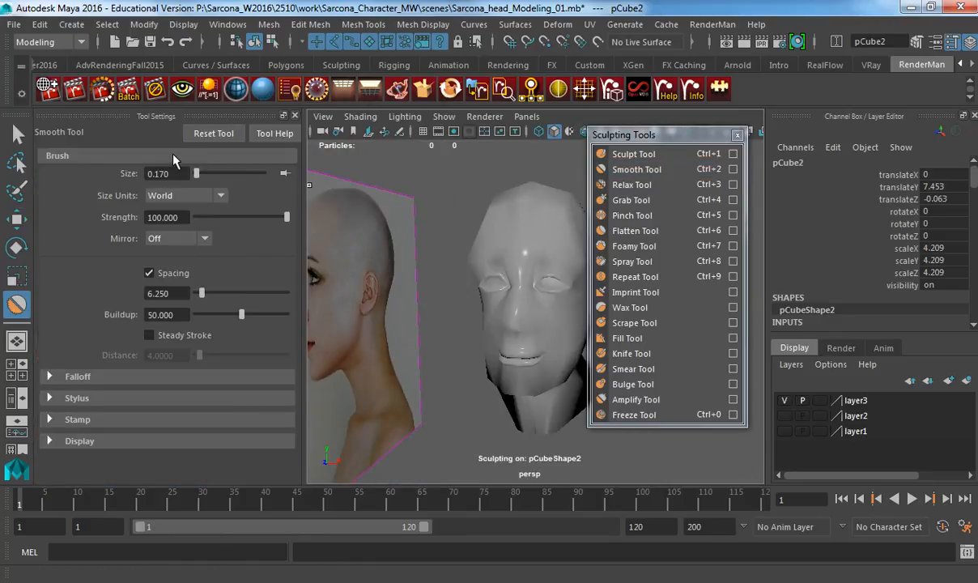
alt+drag(503, 235, 457, 226)
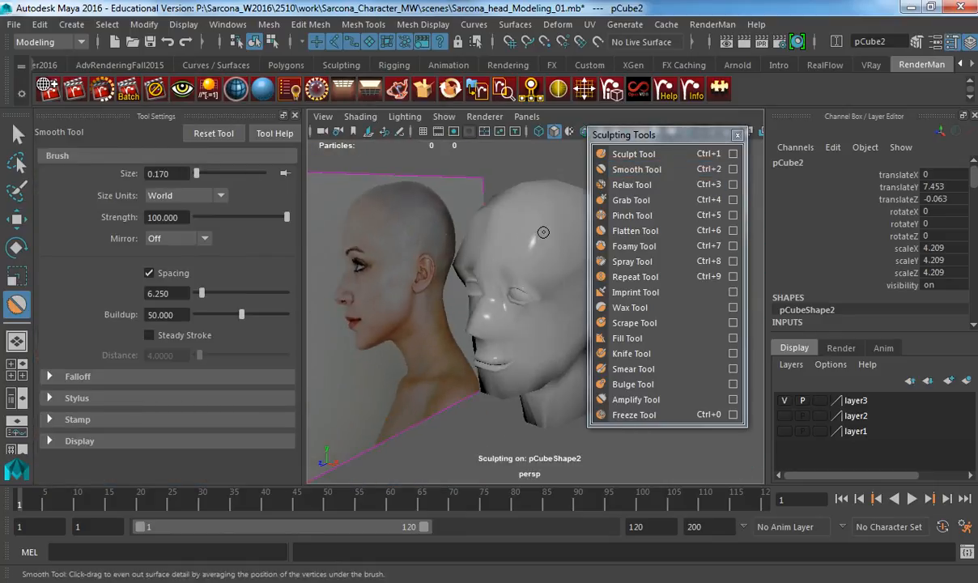
alt+drag(544, 232, 497, 263)
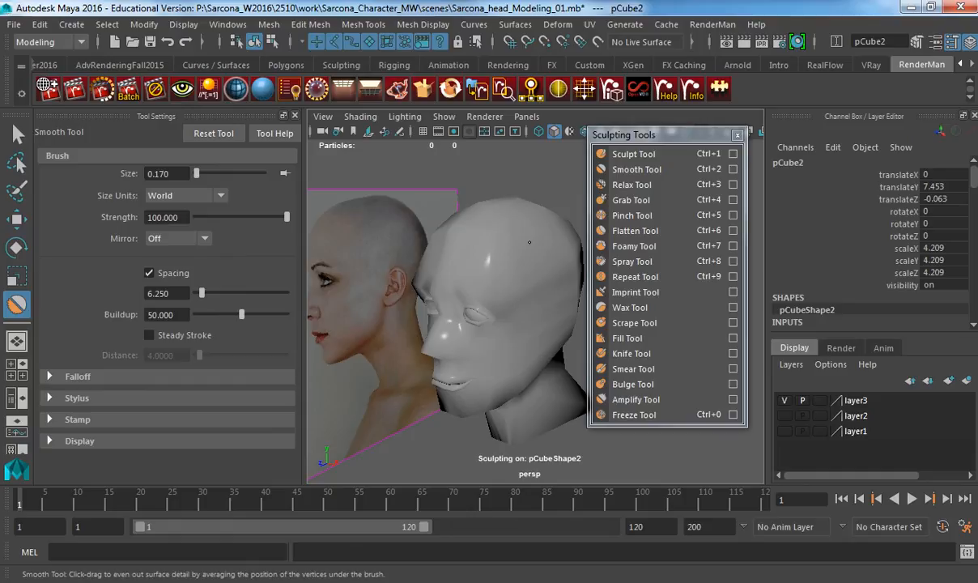
mouse_move(528, 264)
mouse_down()
mouse_move(464, 297)
mouse_move(452, 231)
mouse_up()
key(ctrl+z)
- Activate the Sculpt Tool with its settings shown, try a short stroke above the brow and undo it
click(733, 154)
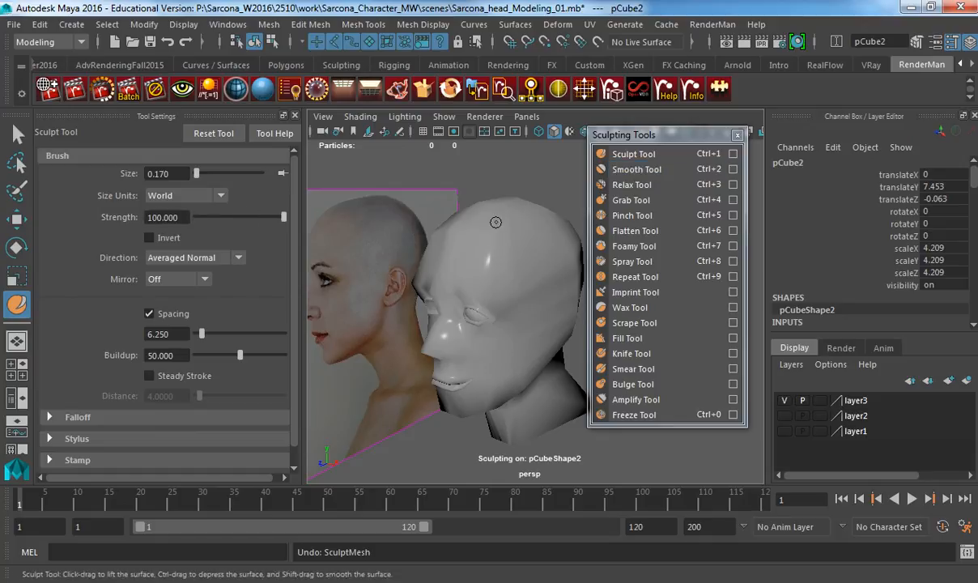
mouse_move(451, 253)
mouse_down()
mouse_move(444, 271)
mouse_move(446, 236)
mouse_move(449, 279)
mouse_up()
key(ctrl+z)
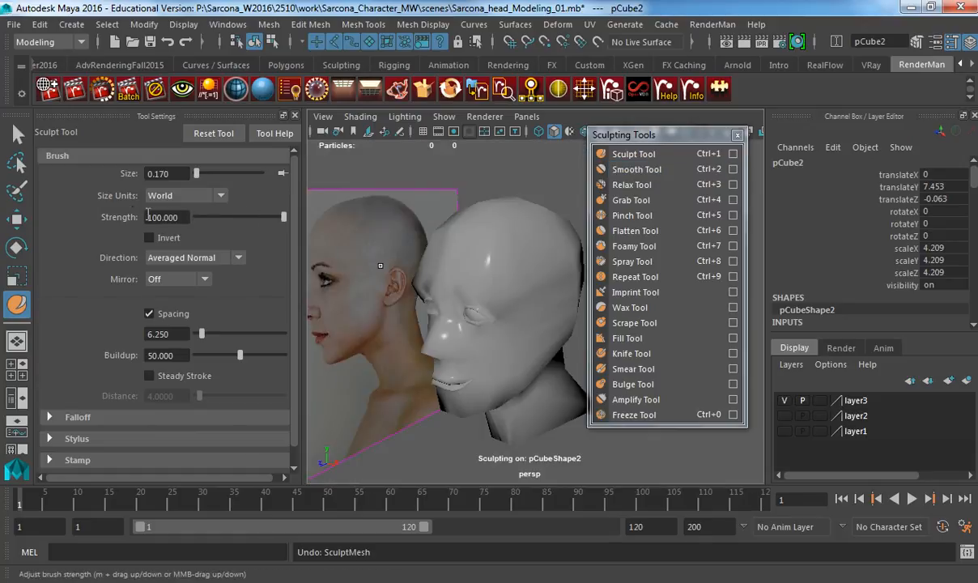
- Set the Sculpt Tool's brush strength to 0.05 and its size to 1
click(175, 217)
text(0.05)
key(Return)
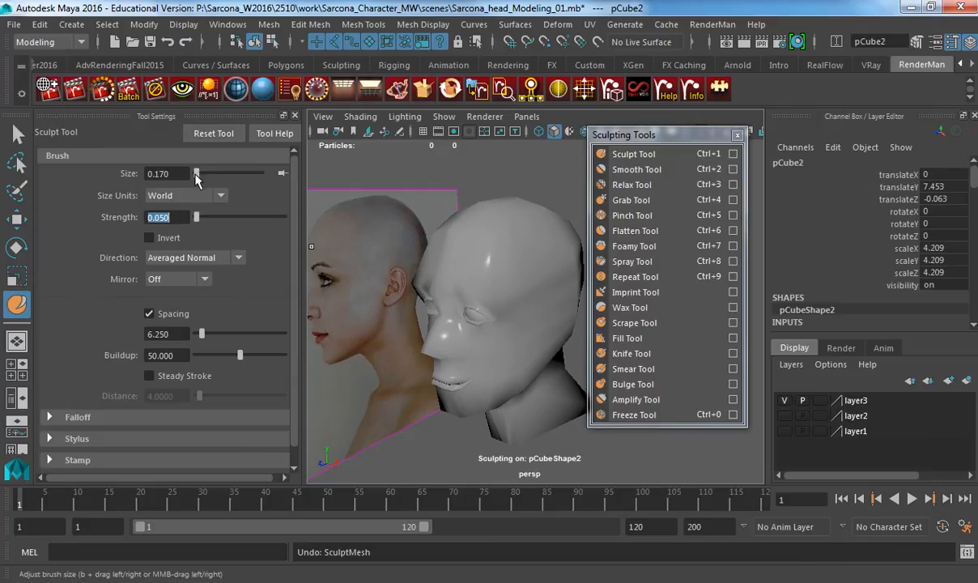
mouse_move(197, 174)
mouse_down()
mouse_move(196, 182)
mouse_move(124, 176)
mouse_up()
text(1)
key(Return)
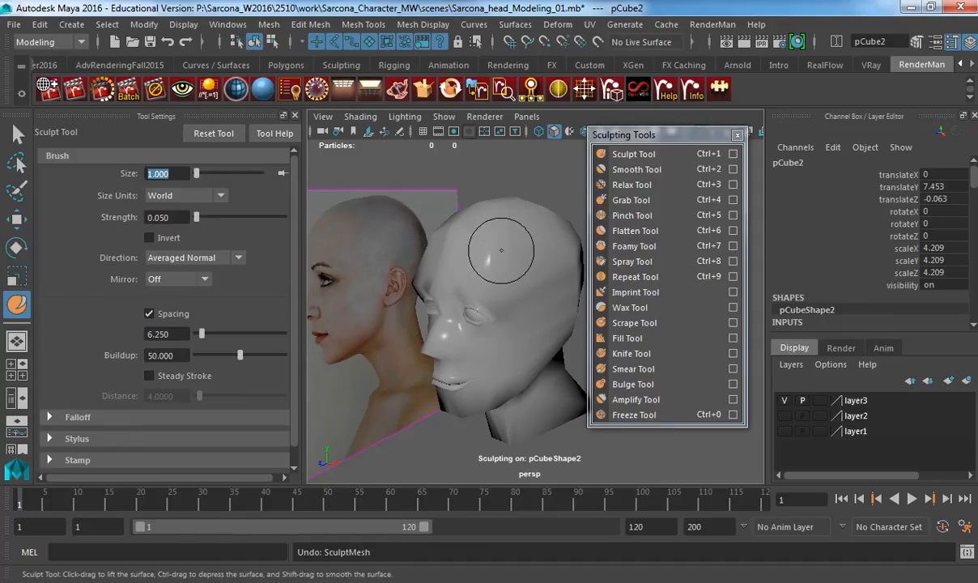
- Try a sculpting stroke from the forehead down to the cheek and undo it
mouse_move(504, 246)
mouse_down()
mouse_move(522, 257)
mouse_move(499, 311)
mouse_move(497, 366)
mouse_move(565, 333)
mouse_move(538, 356)
mouse_up()
key(ctrl+z)
alt+drag(575, 325, 525, 336)
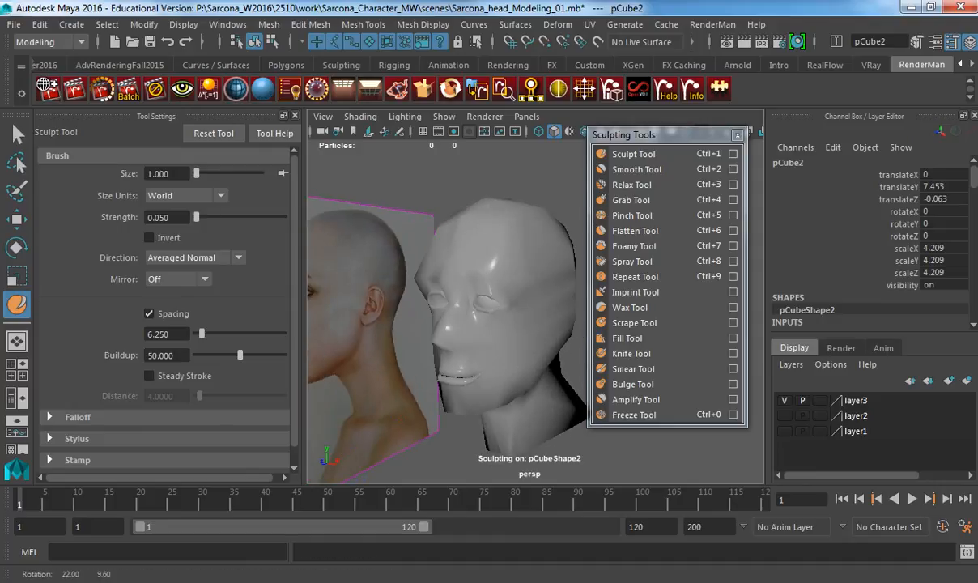
- Turn on the head's smoothed preview, try a sculpting stroke across the forehead to the temple and undo it
key(1)
key(3)
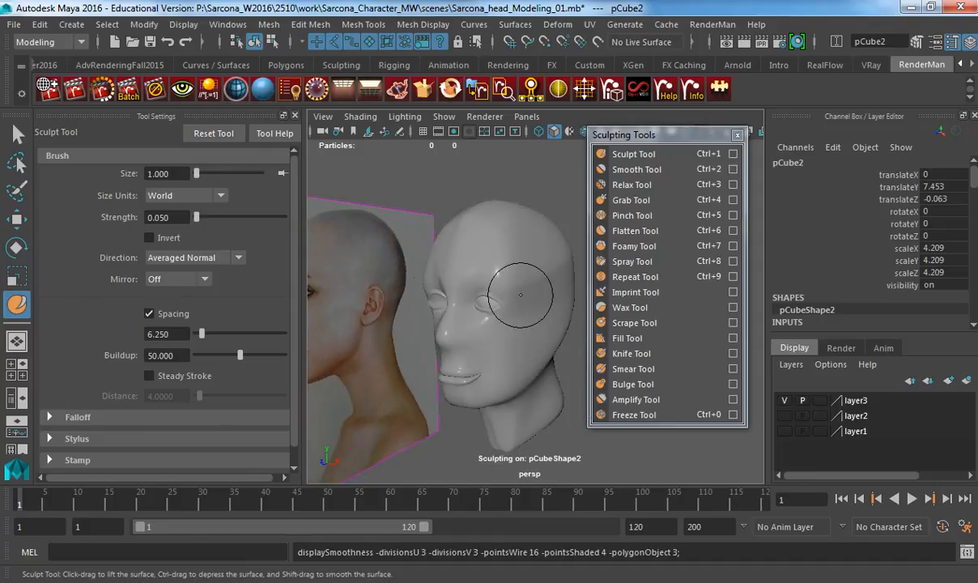
drag(500, 257, 556, 258)
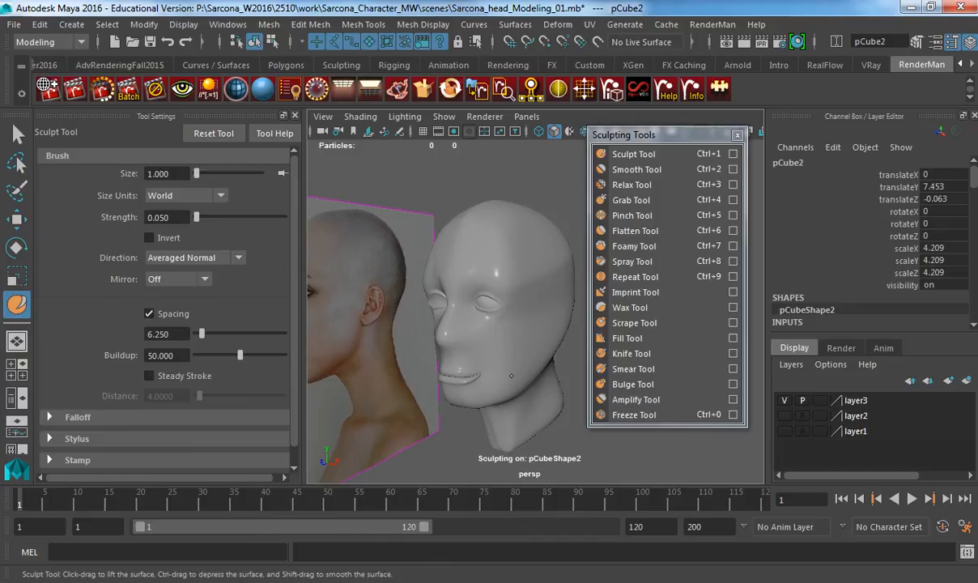
key(ctrl+z)
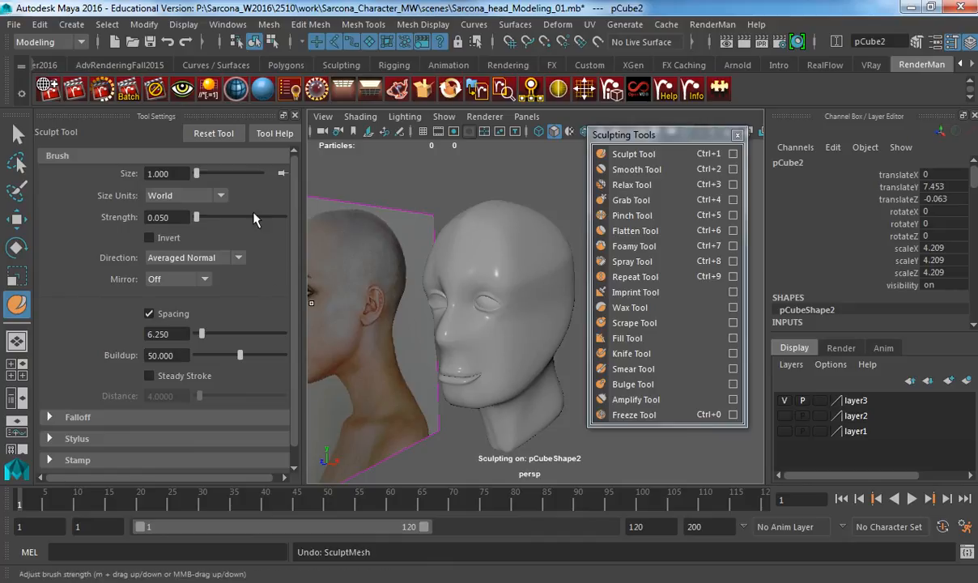
- Set the brush strength to 0.1, try a sculpting stroke down the side of the head and undo it
double_click(174, 219)
text(0.1)
key(Return)
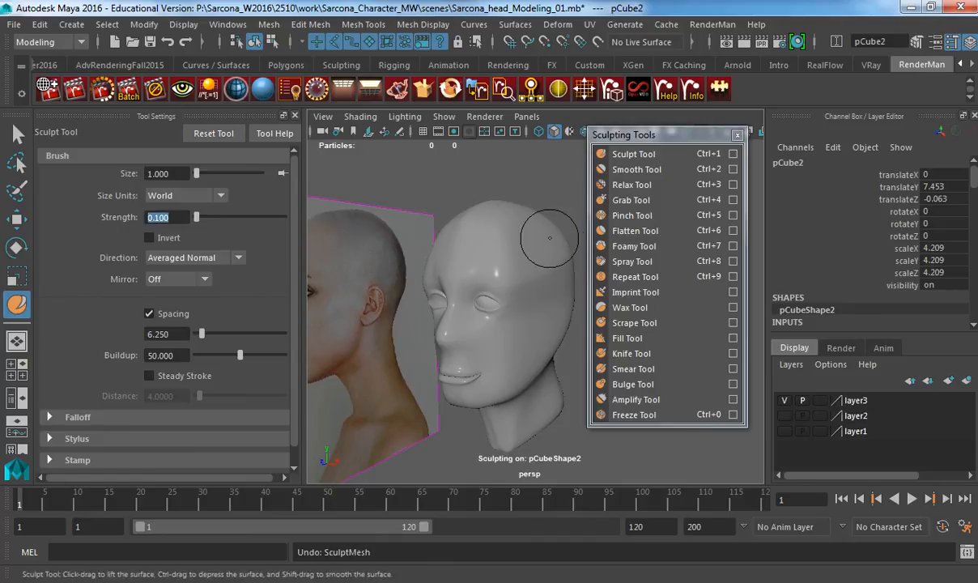
drag(550, 238, 565, 296)
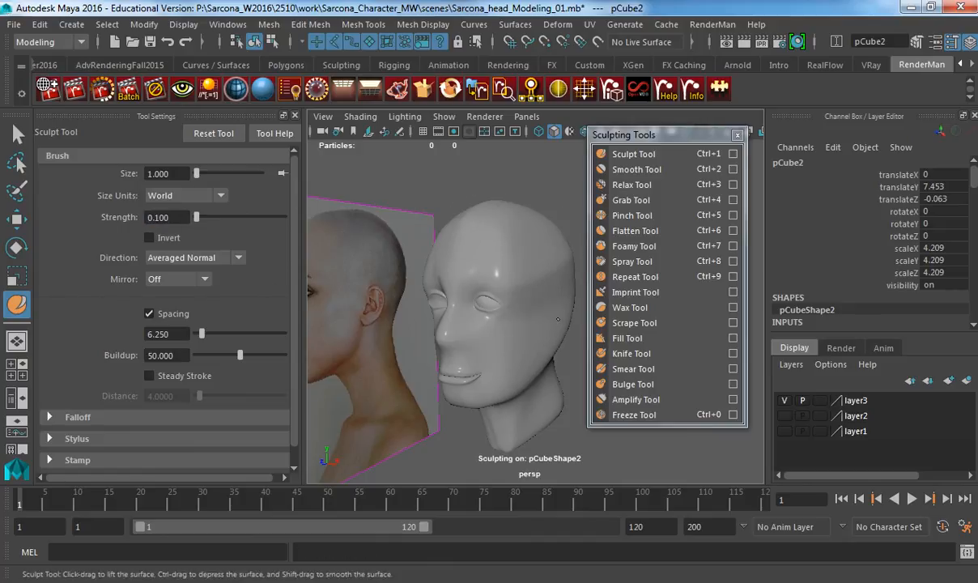
key(ctrl+z)
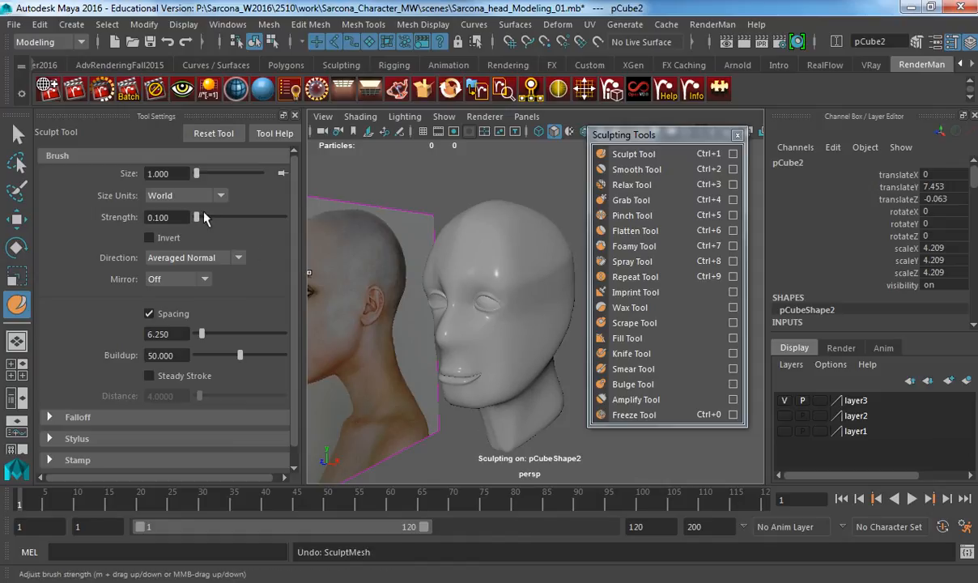
- Set the brush strength to 0.25, try a sculpting stroke across the forehead and face and undo it
double_click(182, 217)
text(0.25)
key(Return)
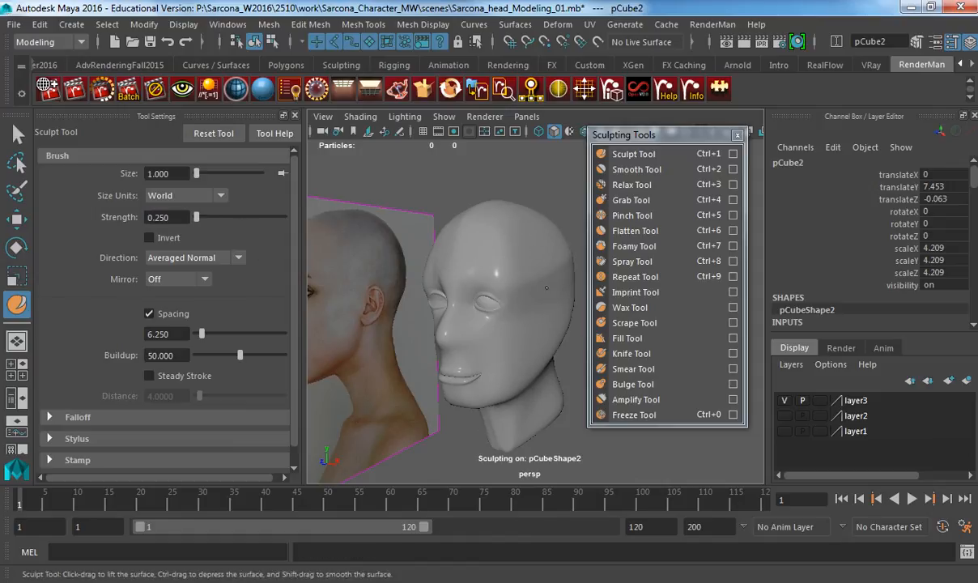
mouse_move(571, 245)
mouse_down()
mouse_move(481, 307)
mouse_move(444, 287)
mouse_up()
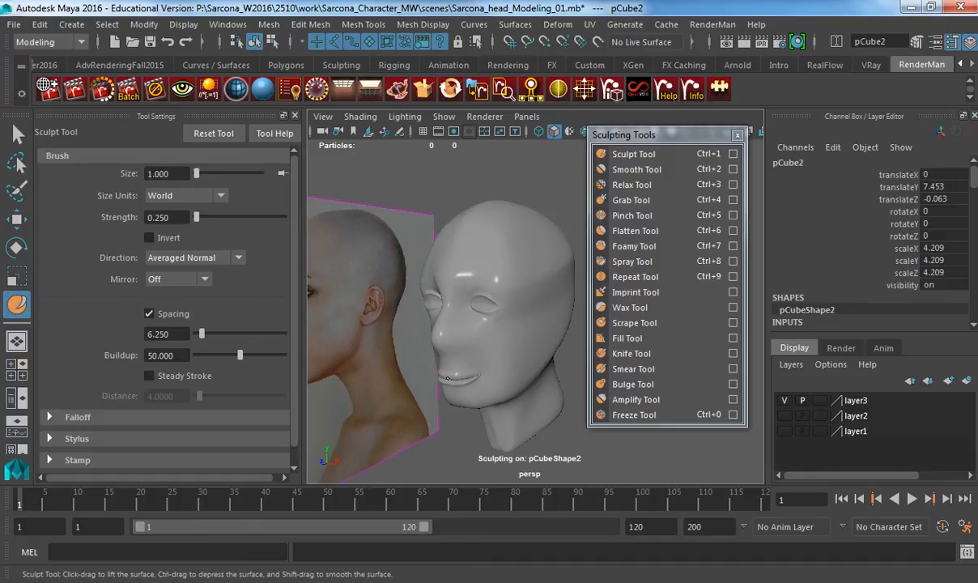
key(ctrl+z)
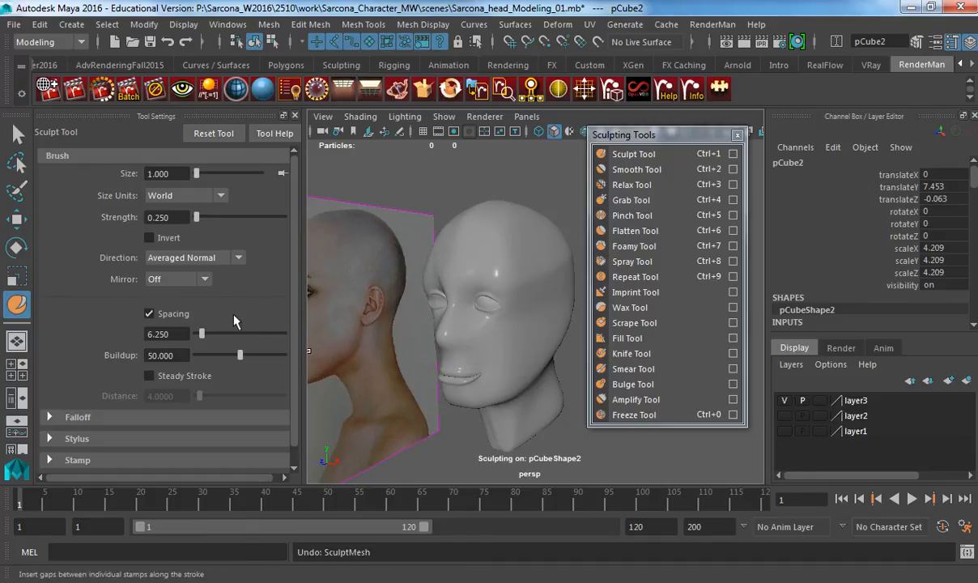
- Set the brush's mirroring to Object X and sculpt along the side of the face from cheek to temple
click(172, 278)
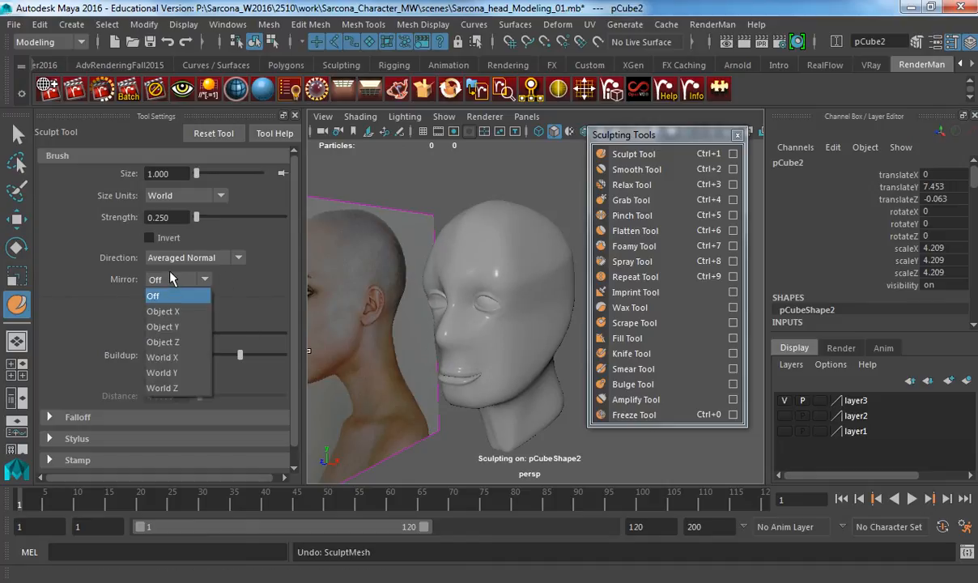
click(174, 311)
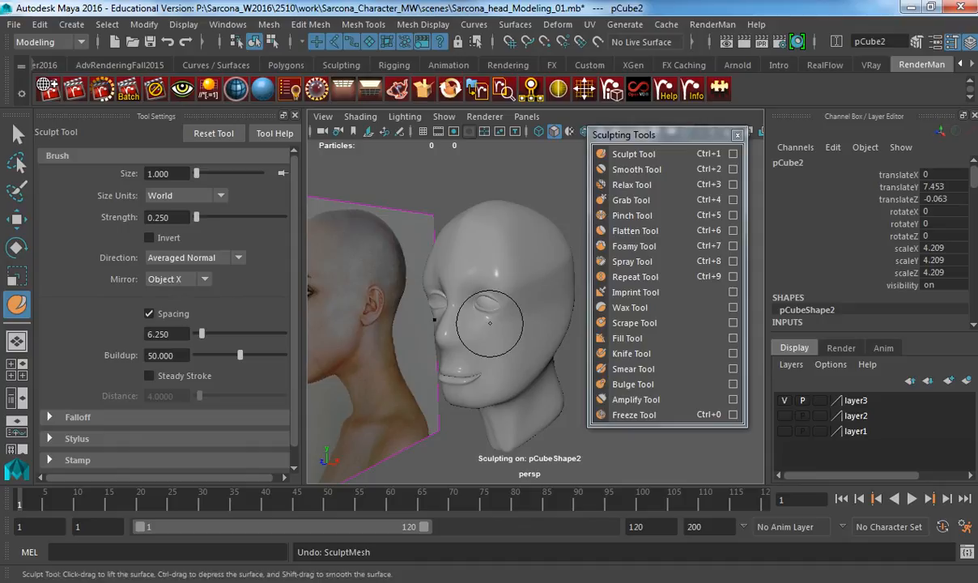
alt+drag(509, 256, 551, 268)
mouse_move(539, 343)
mouse_down()
mouse_move(552, 334)
mouse_move(562, 280)
mouse_up()
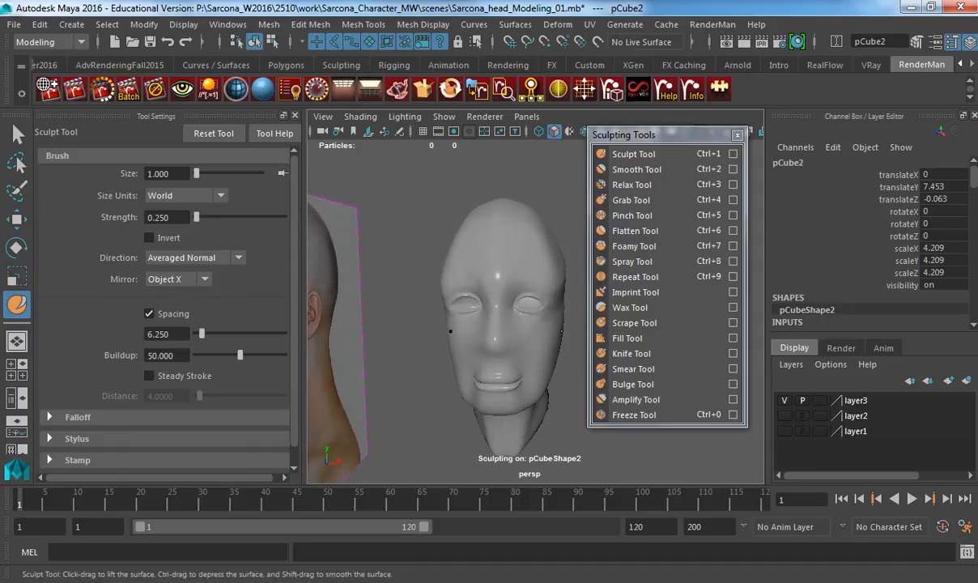
- Try sculpting the lower cheek beside the mouth with mirroring and undo it
mouse_move(548, 332)
alt+right_down()
mouse_move(612, 293)
mouse_move(630, 293)
alt+right_up()
mouse_move(567, 312)
alt+mouse_down()
mouse_move(527, 305)
mouse_move(541, 287)
alt+mouse_up()
alt+drag(523, 372, 458, 364)
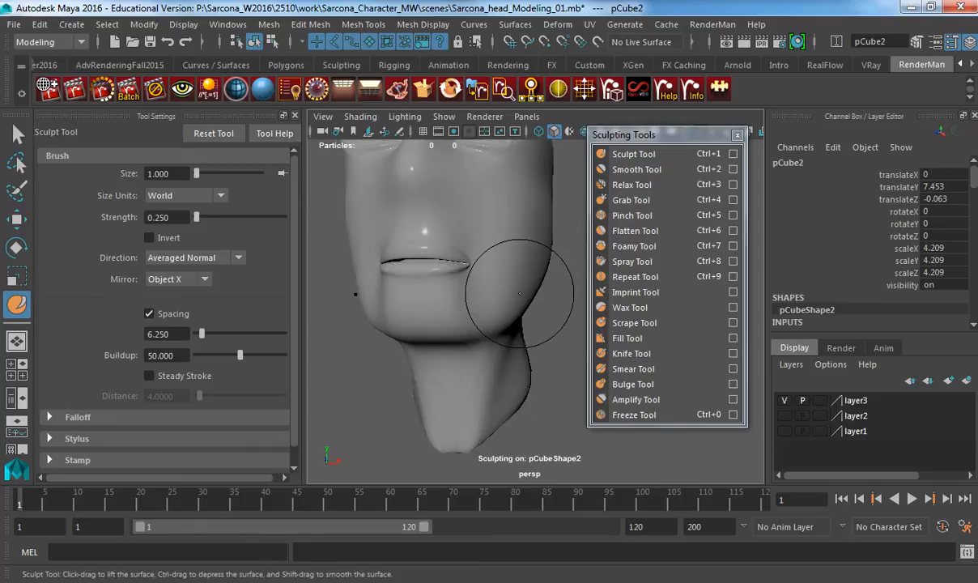
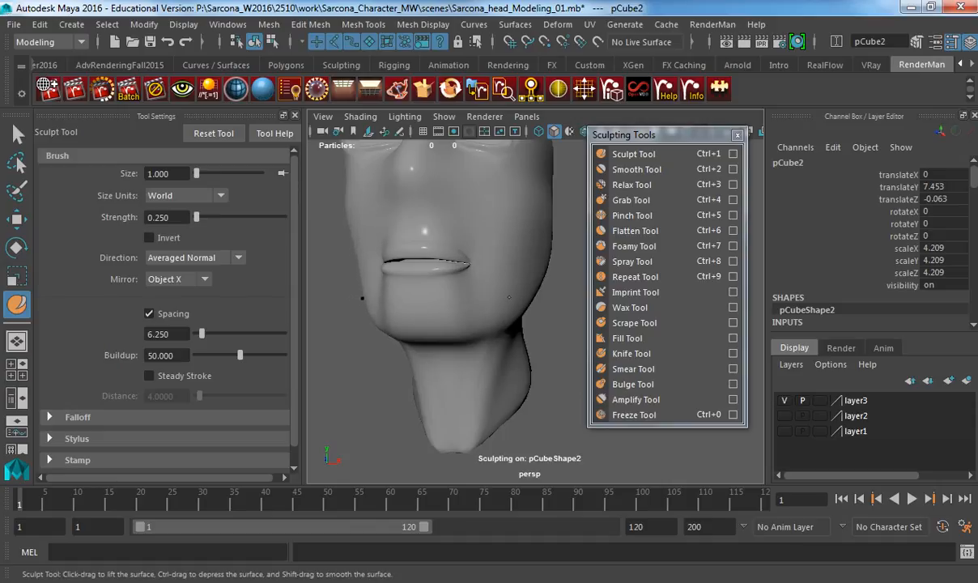
click(521, 276)
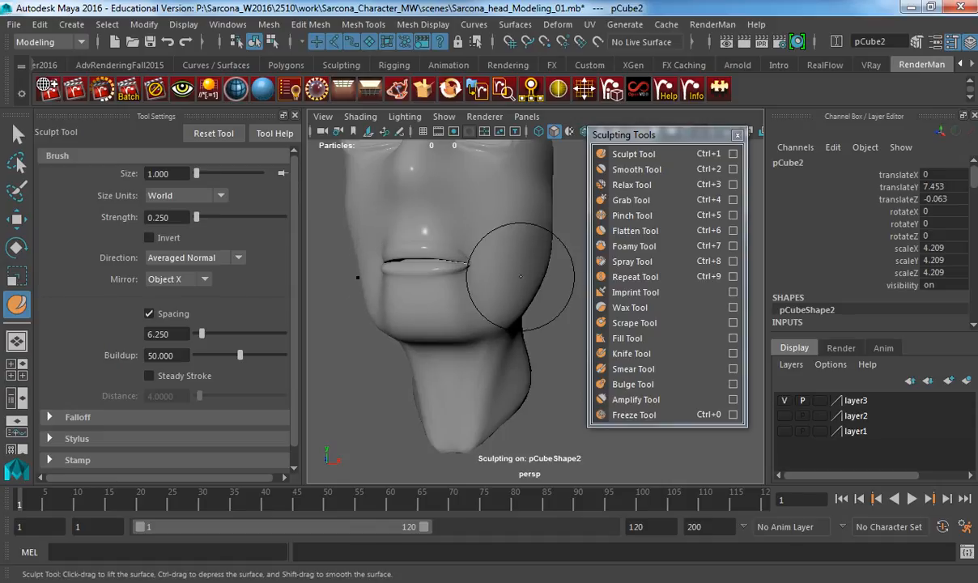
mouse_move(518, 275)
alt+mouse_down()
mouse_move(545, 277)
mouse_move(502, 284)
mouse_move(490, 243)
mouse_move(487, 271)
mouse_move(439, 306)
mouse_move(530, 284)
mouse_move(462, 285)
alt+mouse_up()
key(ctrl+z)
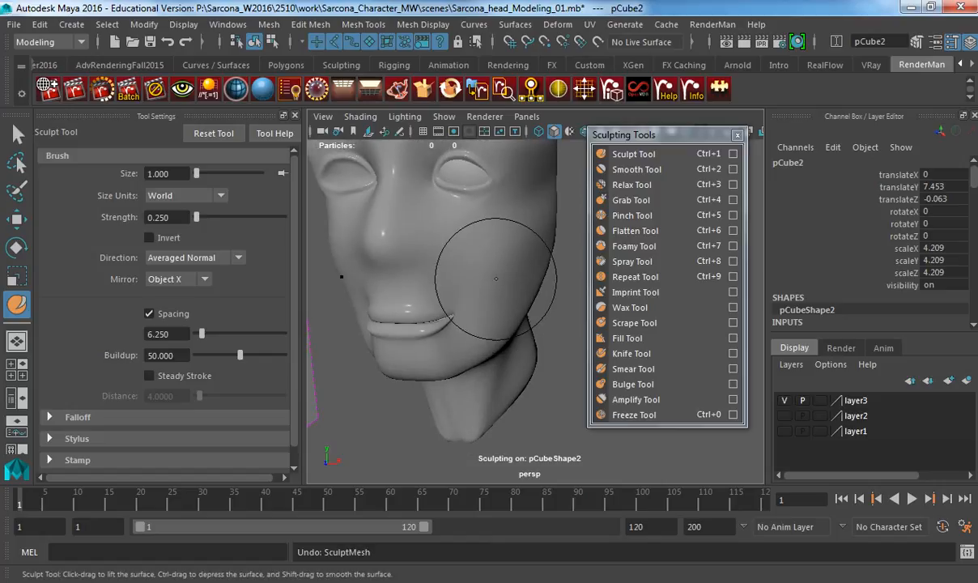
- Reduce the brush size to about 0.505, try smoothing along the jawline and undo it
key(b)
drag(488, 269, 475, 261)
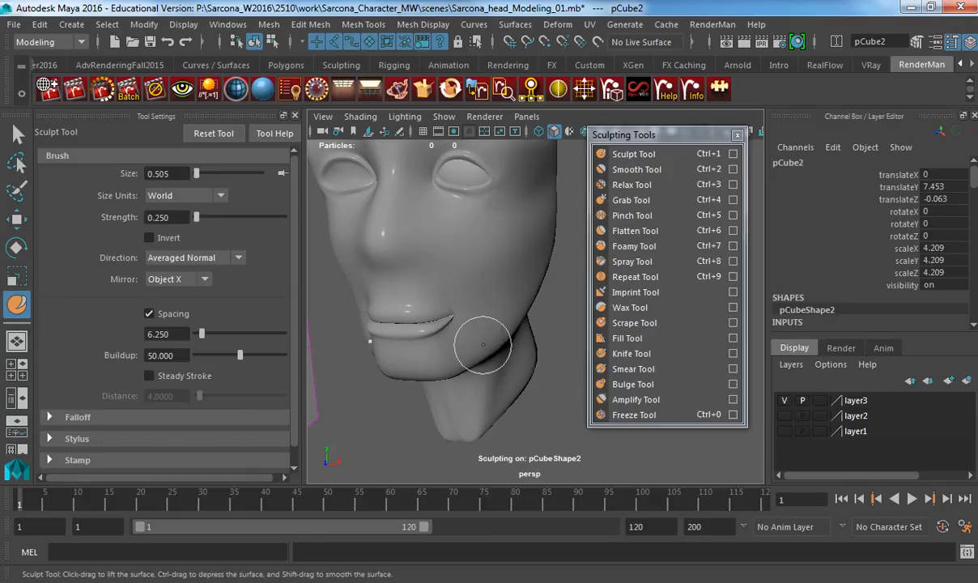
shift+drag(509, 328, 472, 362)
key(ctrl+z)
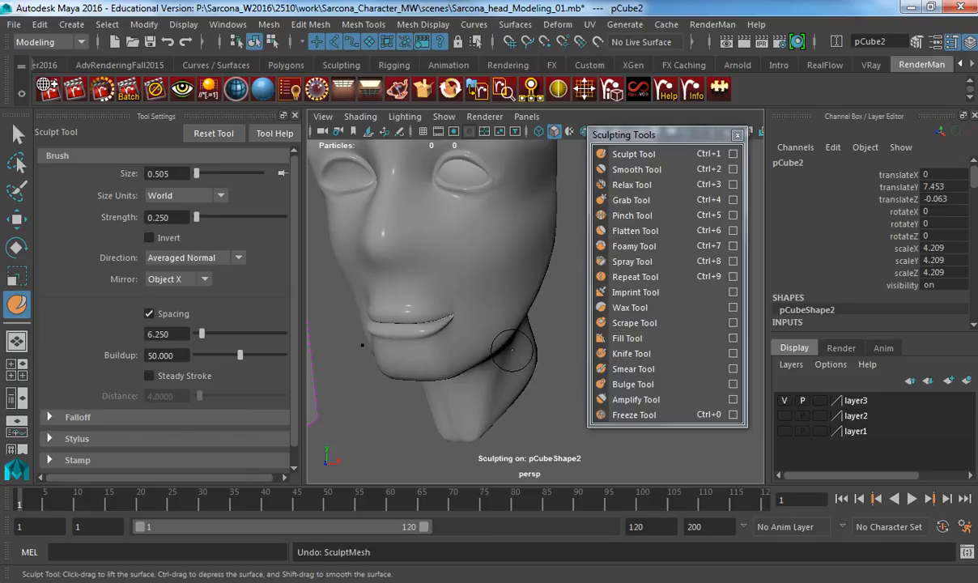
- Lower the Smooth Tool's strength to about 3.448 and return to the Sculpt Tool
click(687, 170)
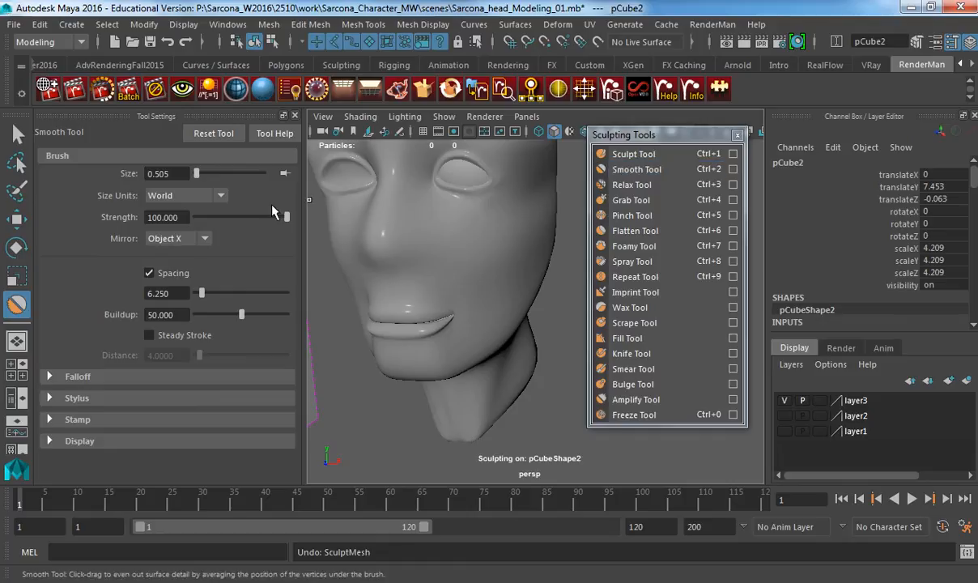
drag(273, 214, 200, 223)
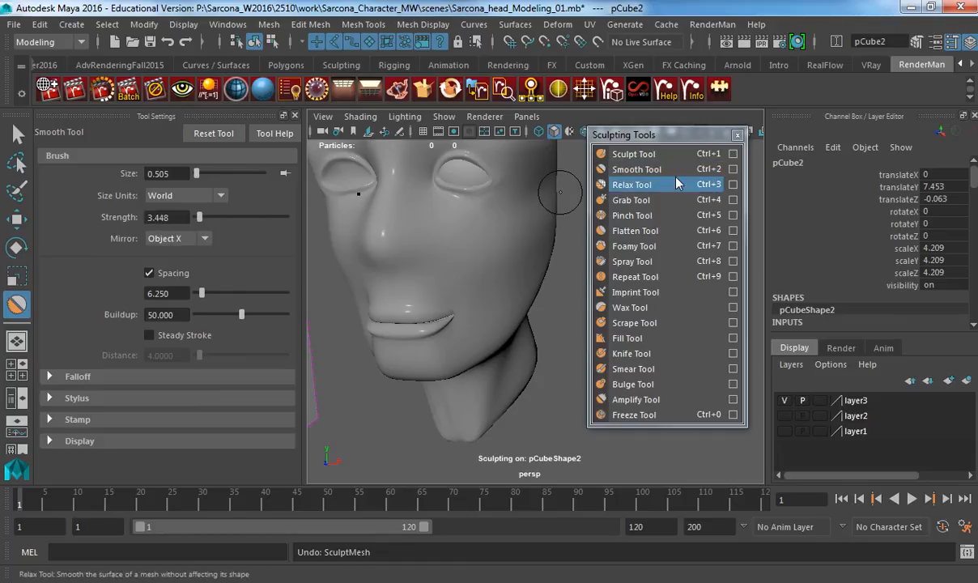
click(634, 154)
key(shift)
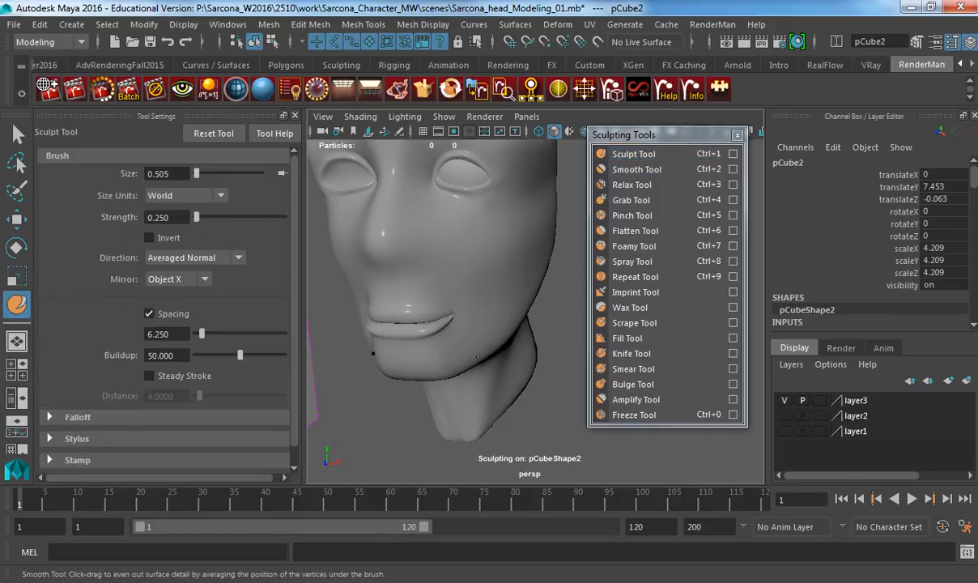
- Accept the autosave and smooth the front of the neck down to its base, enlarging the brush to about 0.801
alt+drag(486, 366, 517, 320)
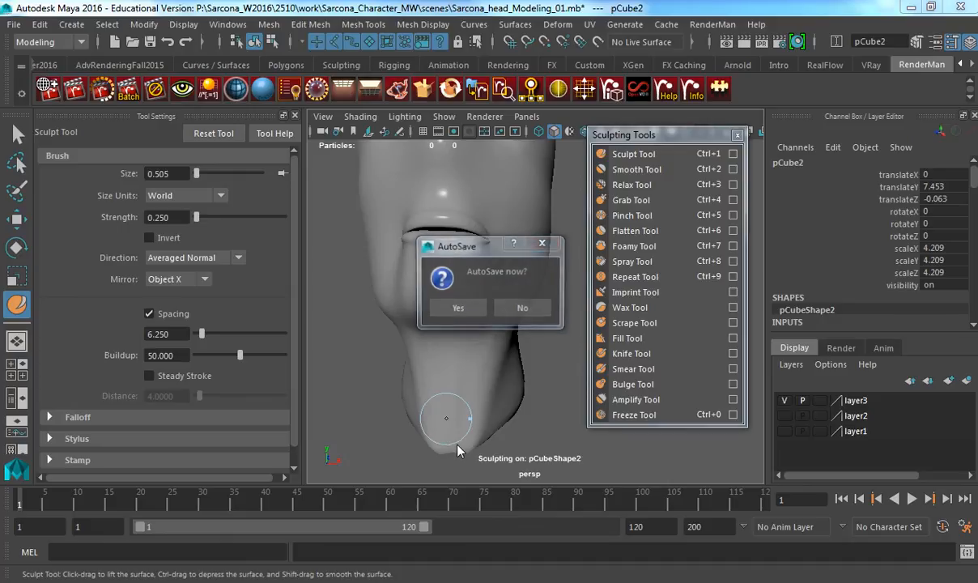
click(463, 311)
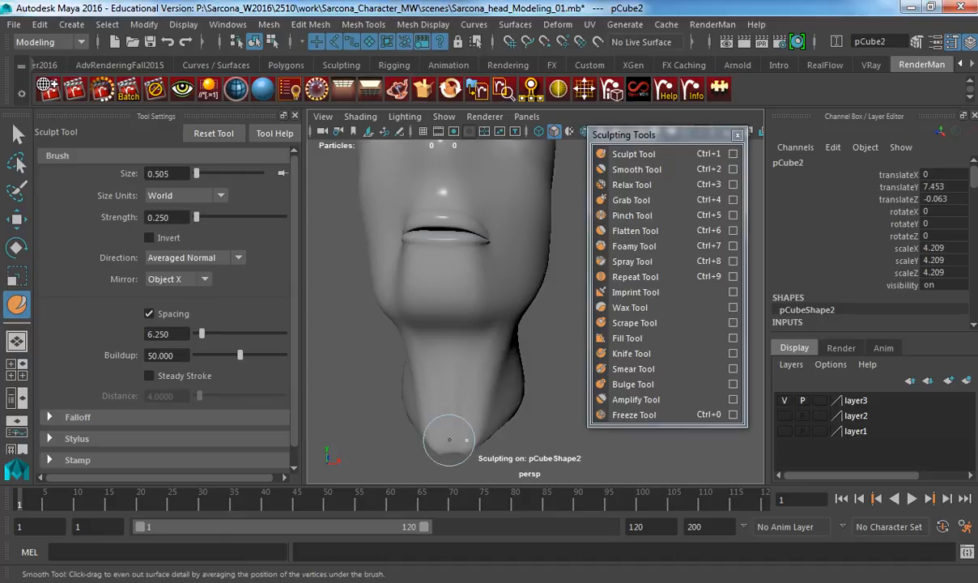
shift+drag(449, 440, 444, 440)
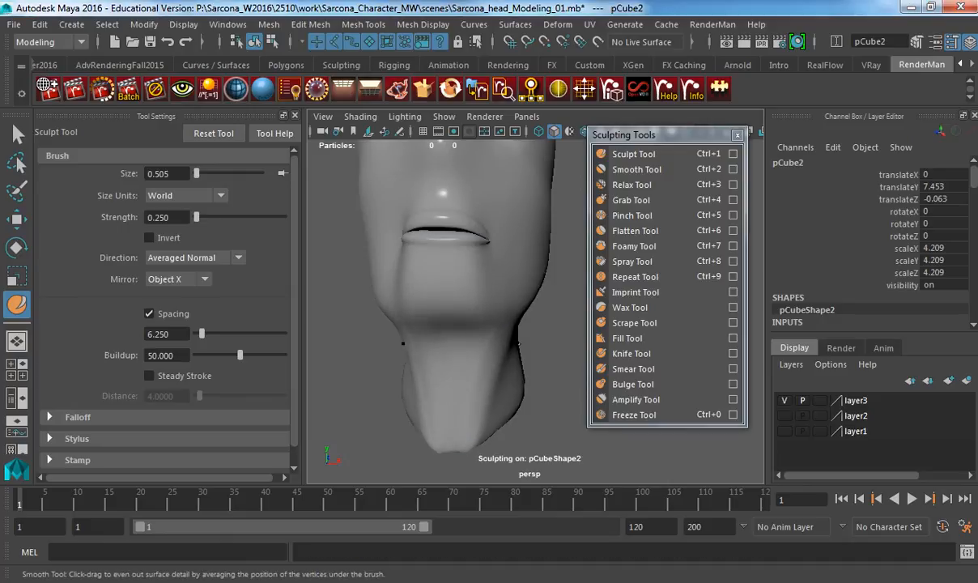
mouse_move(492, 349)
alt+mouse_down()
mouse_move(514, 360)
mouse_move(494, 358)
mouse_move(483, 378)
alt+mouse_up()
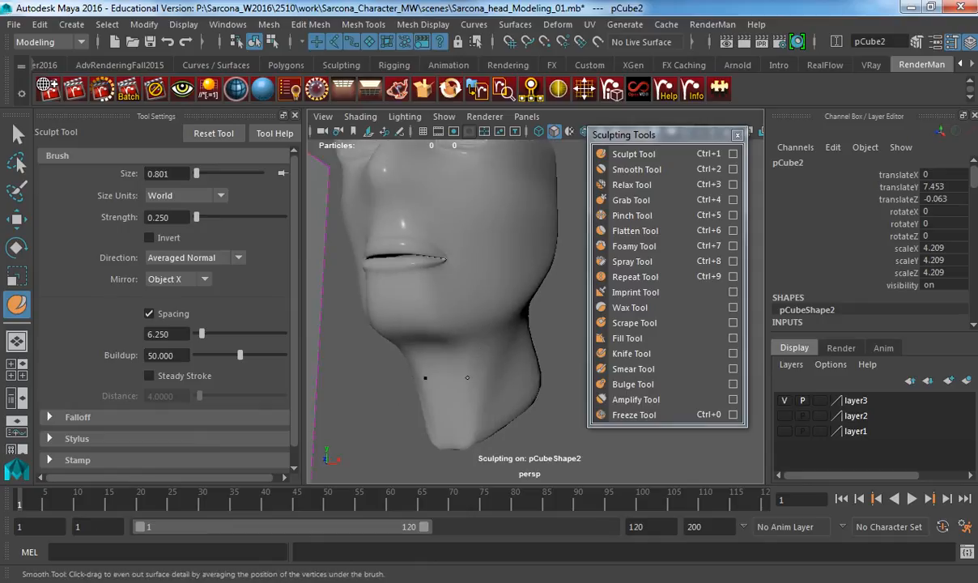
shift+drag(454, 437, 426, 423)
- Smooth the temple and the side of the forehead with the mirrored brush
alt+drag(400, 326, 502, 295)
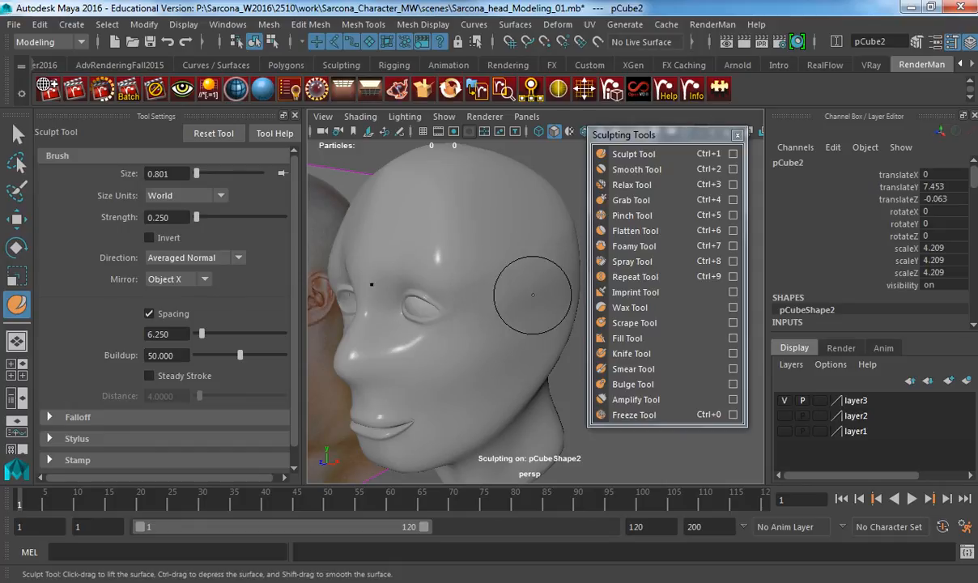
key(shift)
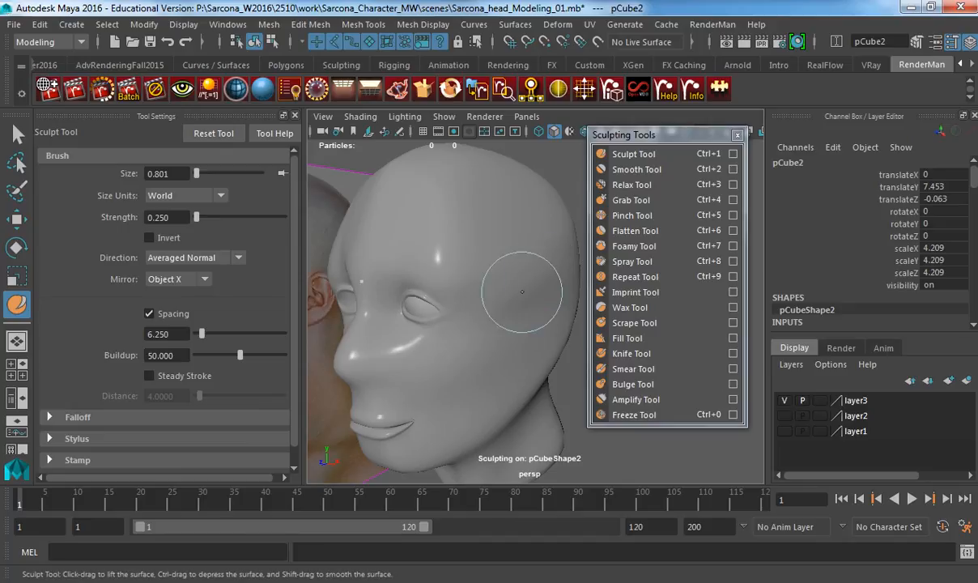
key(shift)
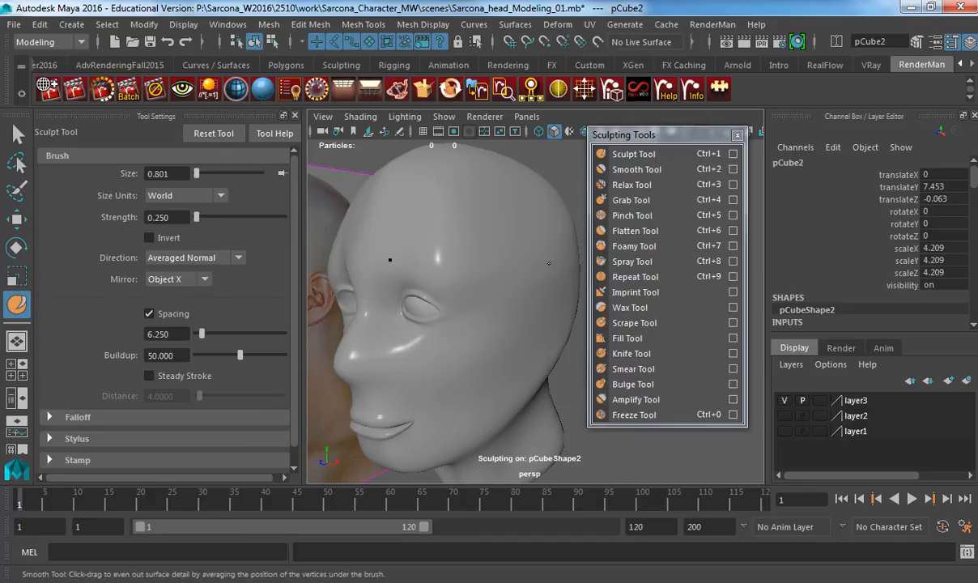
mouse_move(549, 264)
alt+mouse_down()
mouse_move(559, 349)
mouse_move(571, 350)
mouse_move(541, 253)
alt+mouse_up()
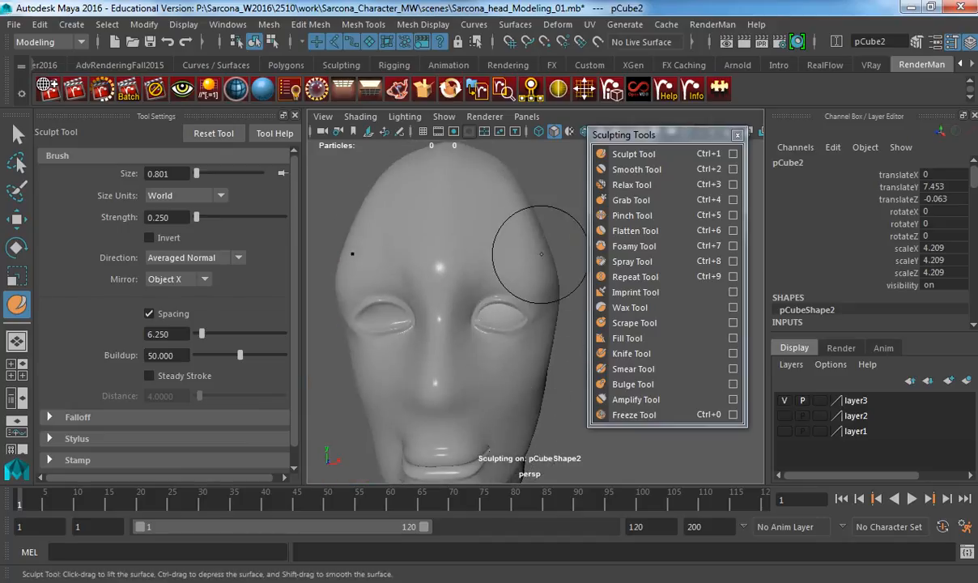
mouse_move(519, 197)
alt+mouse_down()
mouse_move(506, 247)
mouse_move(491, 231)
mouse_move(509, 233)
mouse_move(484, 256)
alt+mouse_up()
- Set the brush size to about 1.069 and its strength to 0.5, and sculpt the forehead
key(b)
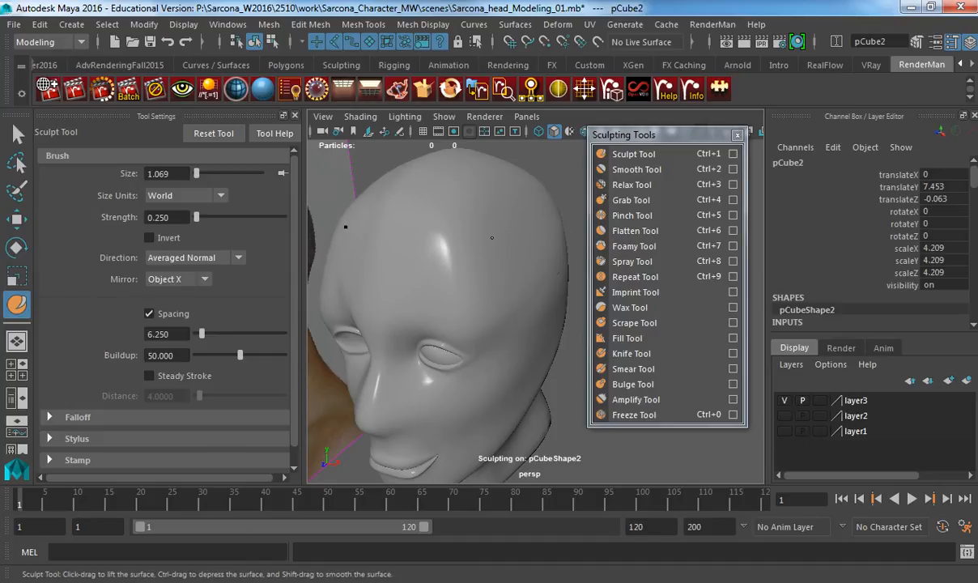
alt+drag(517, 225, 461, 223)
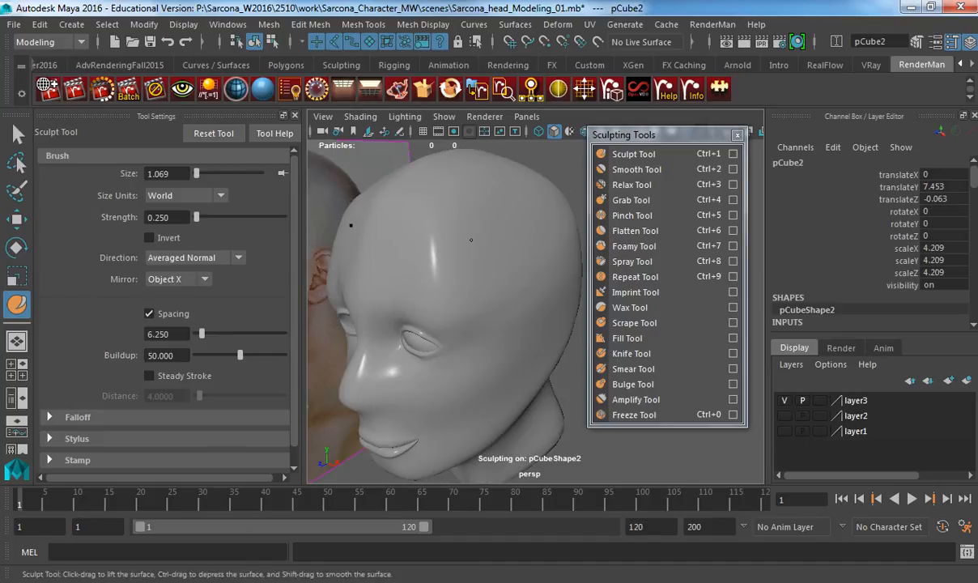
drag(187, 217, 149, 219)
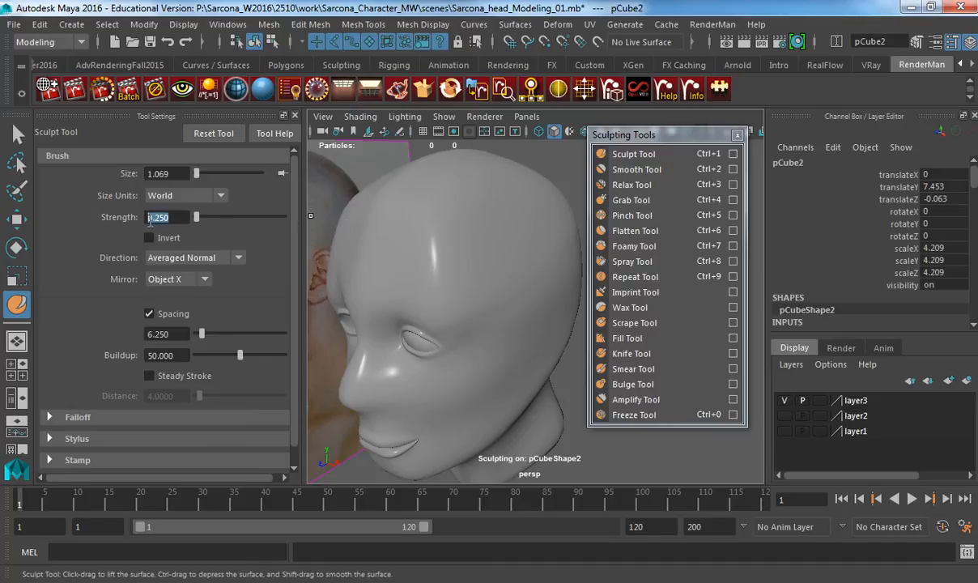
text(.5)
key(Return)
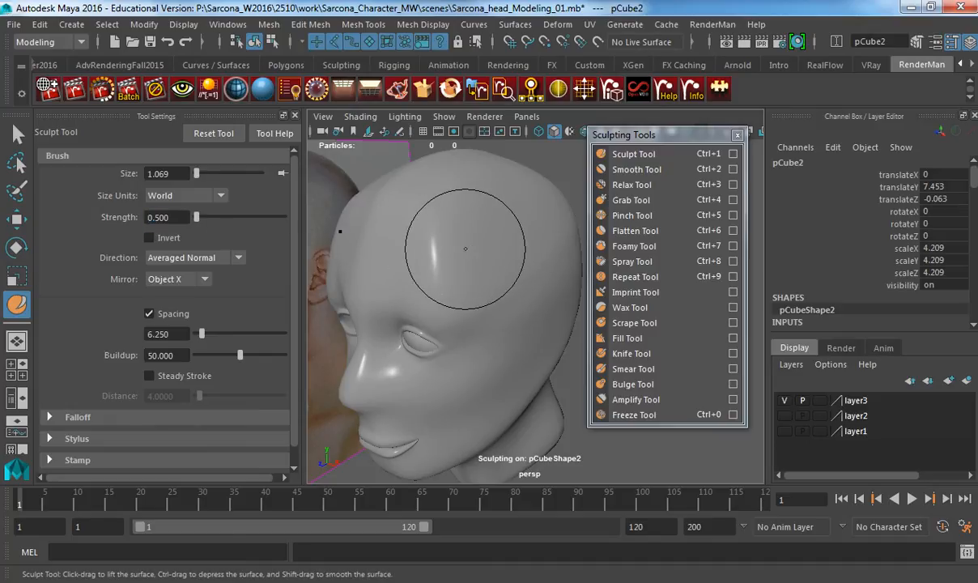
mouse_move(424, 237)
mouse_down()
mouse_move(453, 220)
mouse_move(420, 240)
mouse_up()
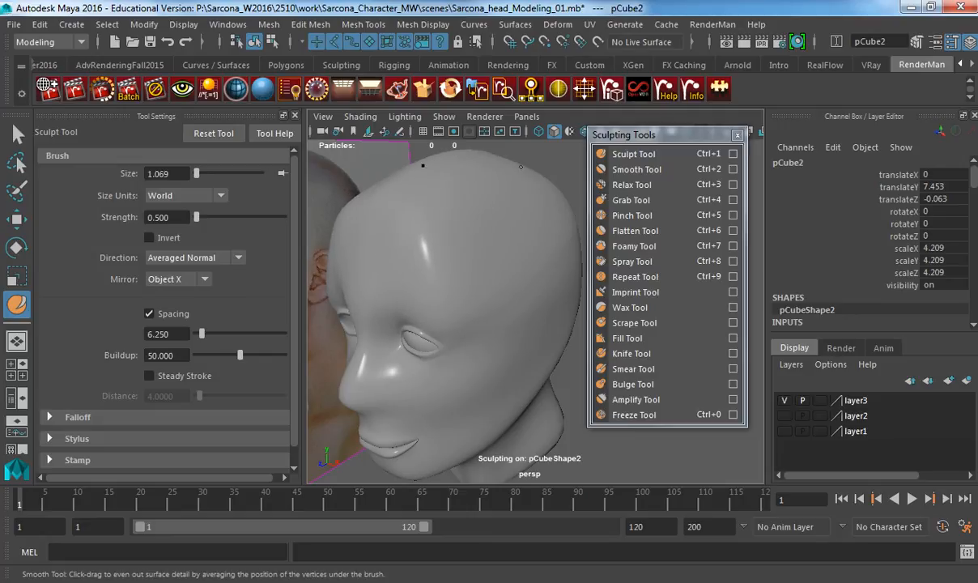
- Smooth the back and sides of the head with the mirrored brush
mouse_move(490, 157)
alt+mouse_down()
mouse_move(508, 192)
mouse_move(533, 179)
mouse_move(485, 215)
mouse_move(436, 192)
mouse_move(454, 197)
mouse_move(432, 251)
mouse_move(498, 311)
alt+mouse_up()
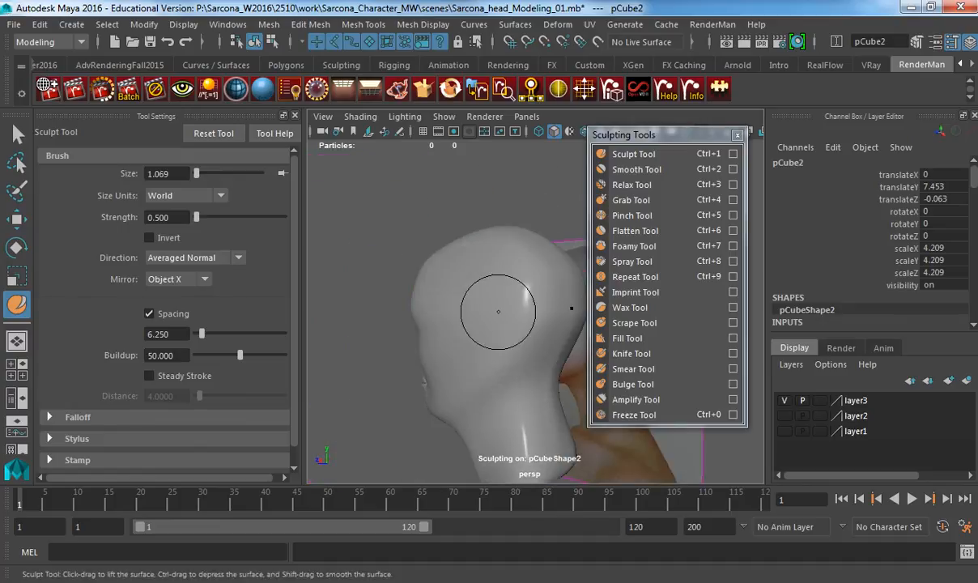
key(ctrl+2)
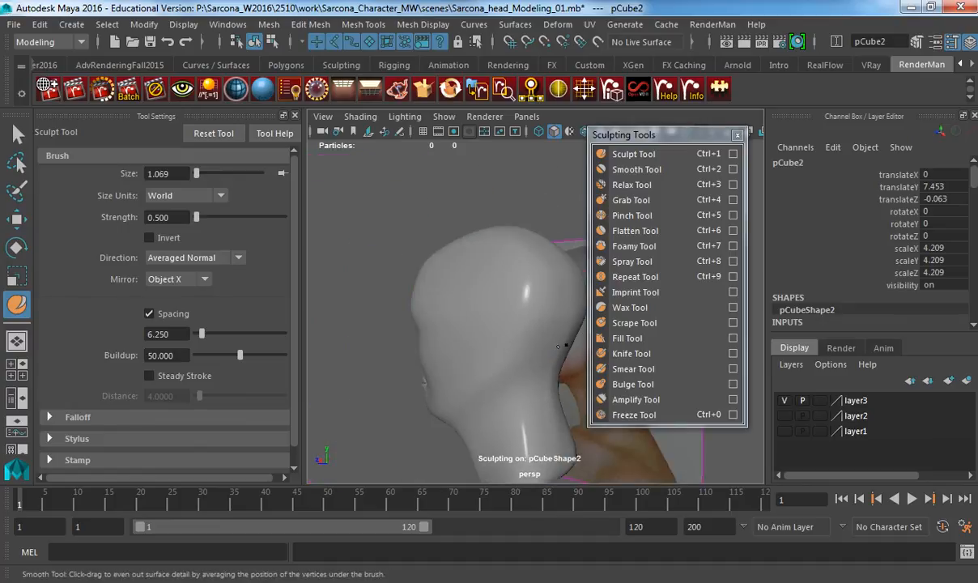
key(ctrl+1)
alt+drag(550, 213, 486, 235)
key(ctrl+2)
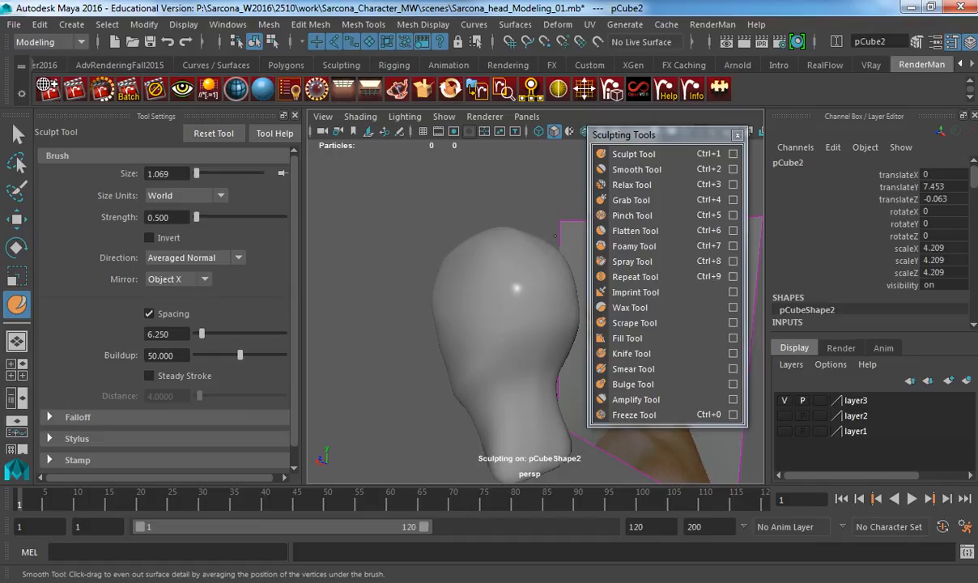
alt+drag(519, 212, 527, 234)
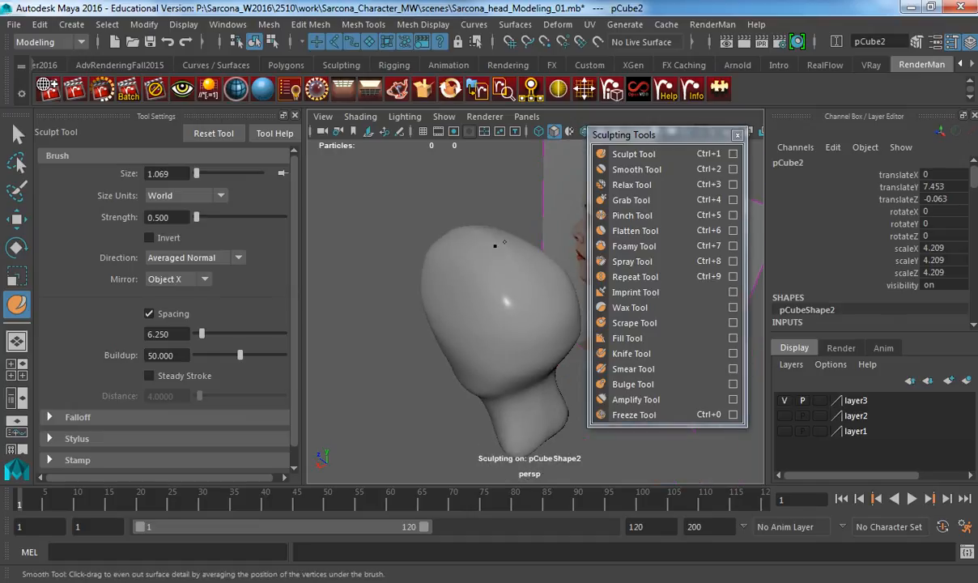
mouse_move(444, 226)
alt+mouse_down()
mouse_move(432, 277)
mouse_move(441, 322)
mouse_move(469, 328)
alt+mouse_up()
alt+middle_drag(471, 329, 456, 300)
alt+right_drag(462, 305, 481, 337)
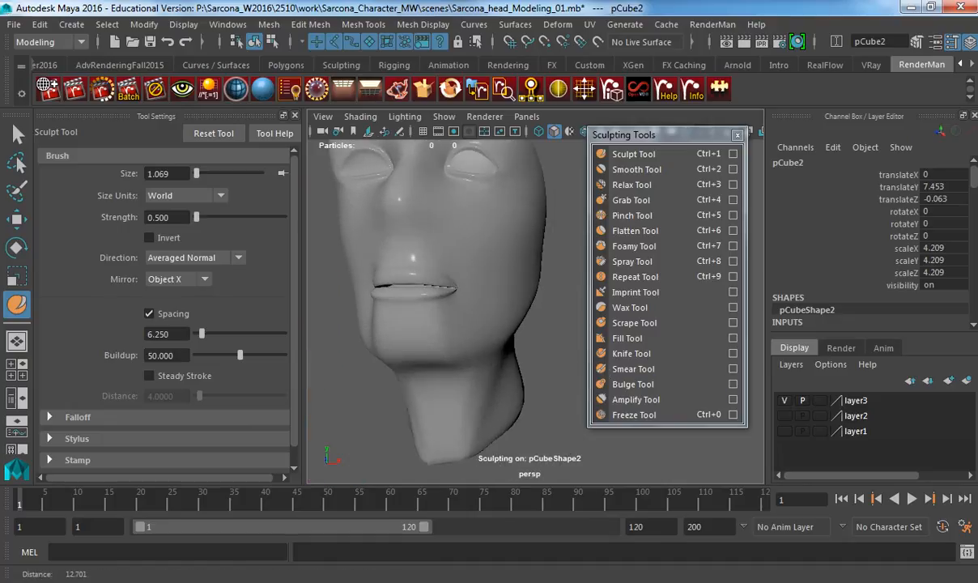
key(s)
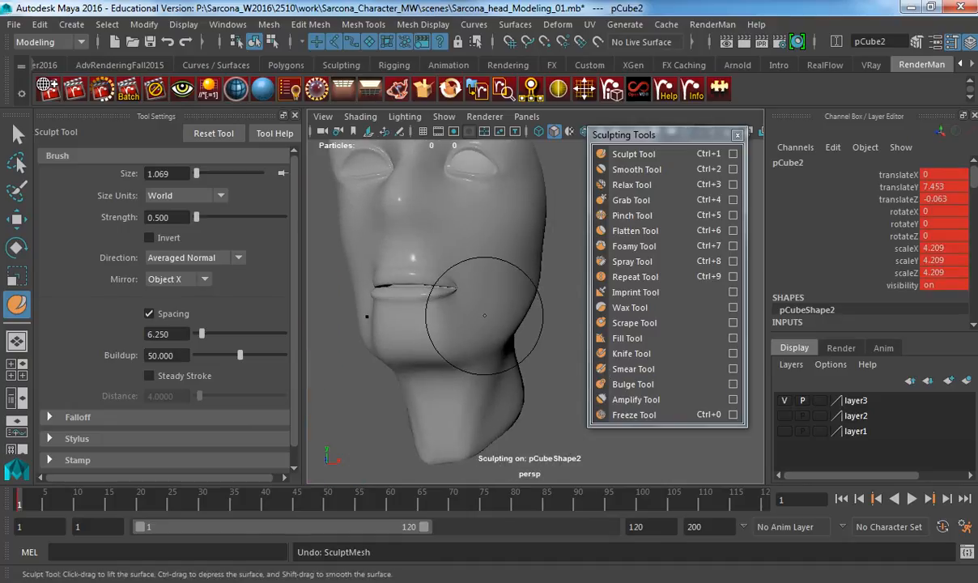
key(ctrl+z)
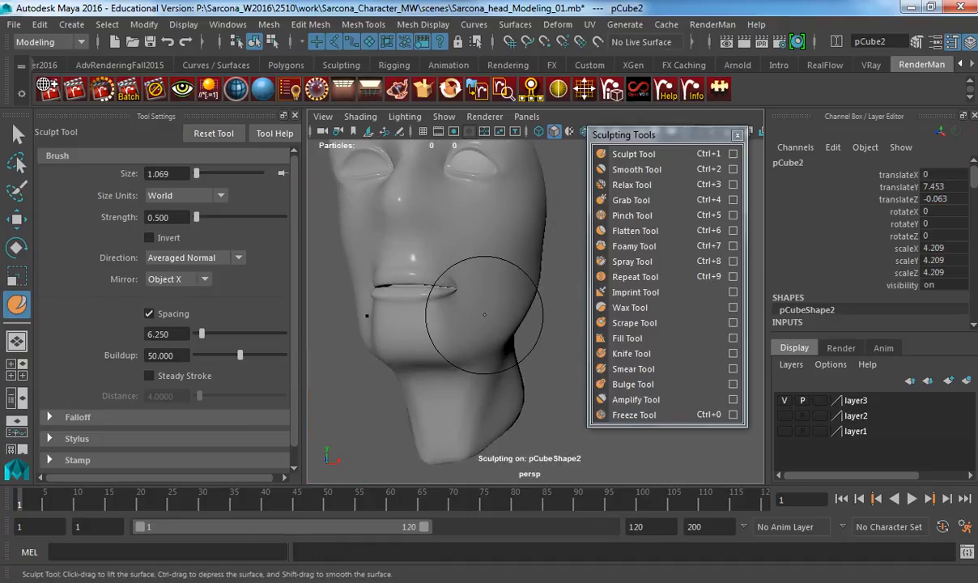
- Reduce the sculpting brush size to about 0.623 and examine the jaw, chin and neck from several angles
key(b)
drag(484, 314, 460, 317)
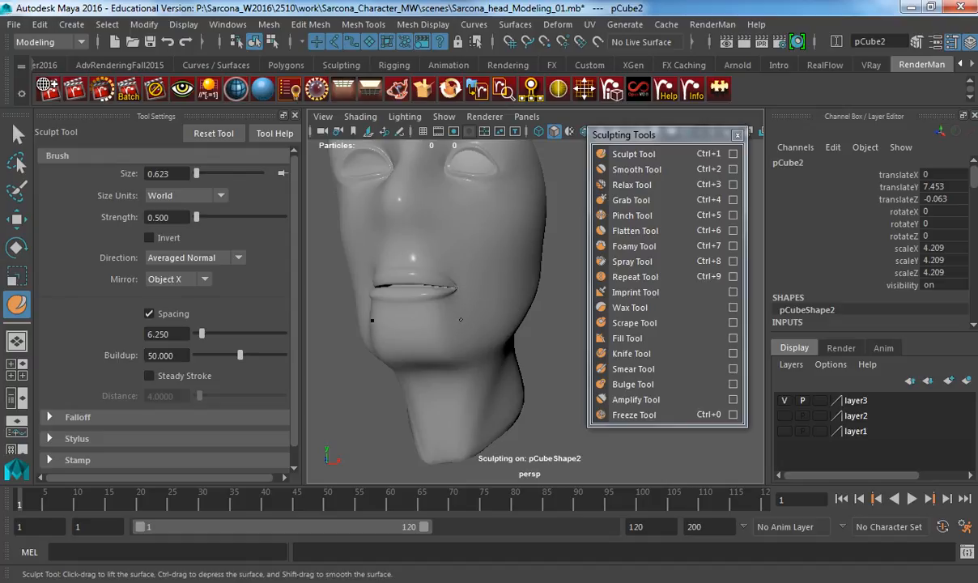
alt+right_drag(432, 332, 461, 333)
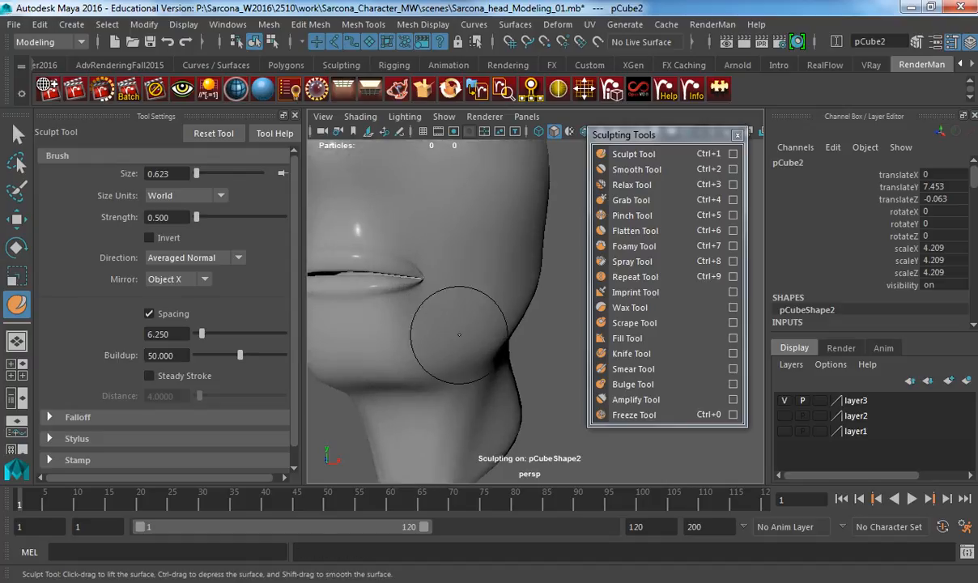
alt+middle_drag(440, 332, 566, 323)
alt+drag(470, 324, 551, 334)
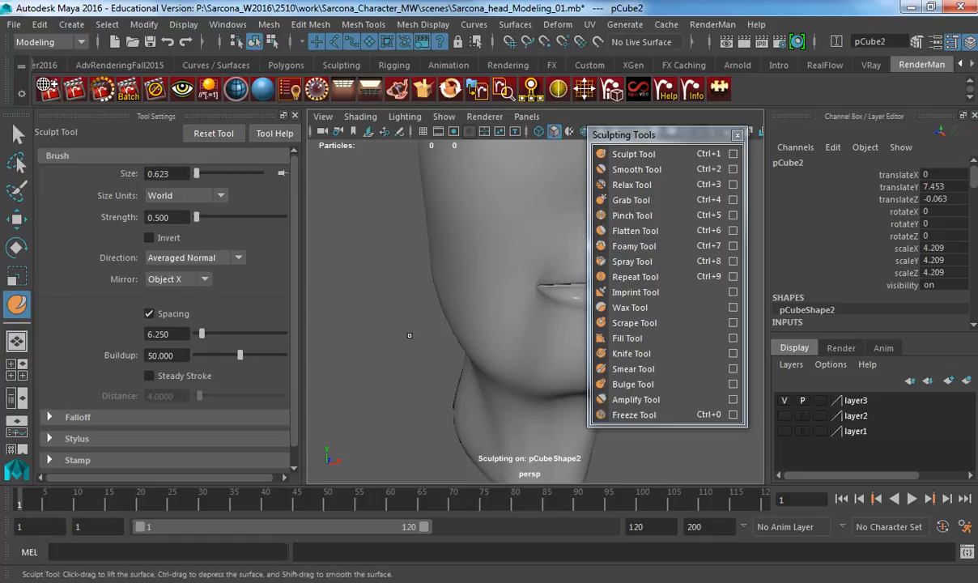
alt+drag(528, 322, 456, 334)
alt+drag(536, 370, 448, 389)
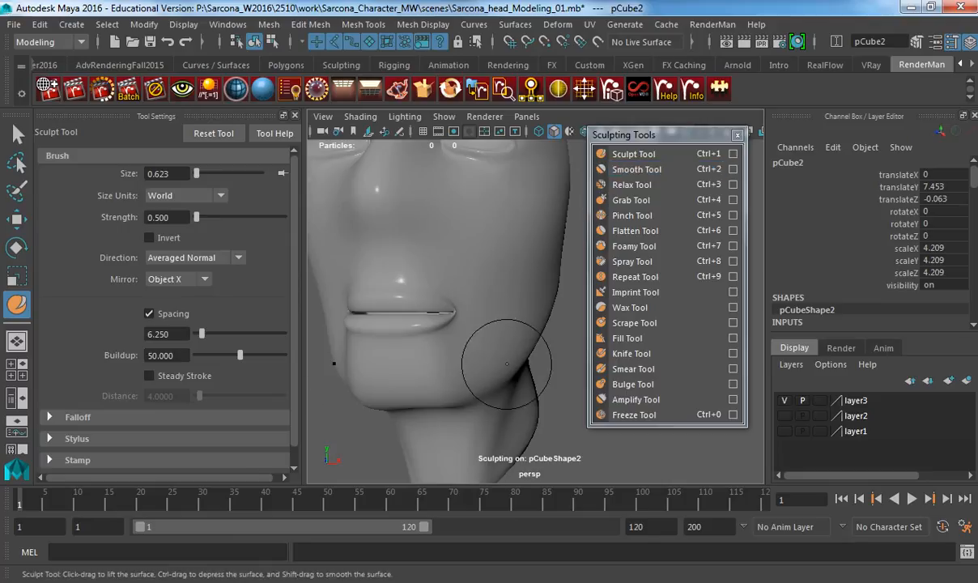
alt+drag(502, 405, 377, 357)
alt+drag(438, 325, 470, 322)
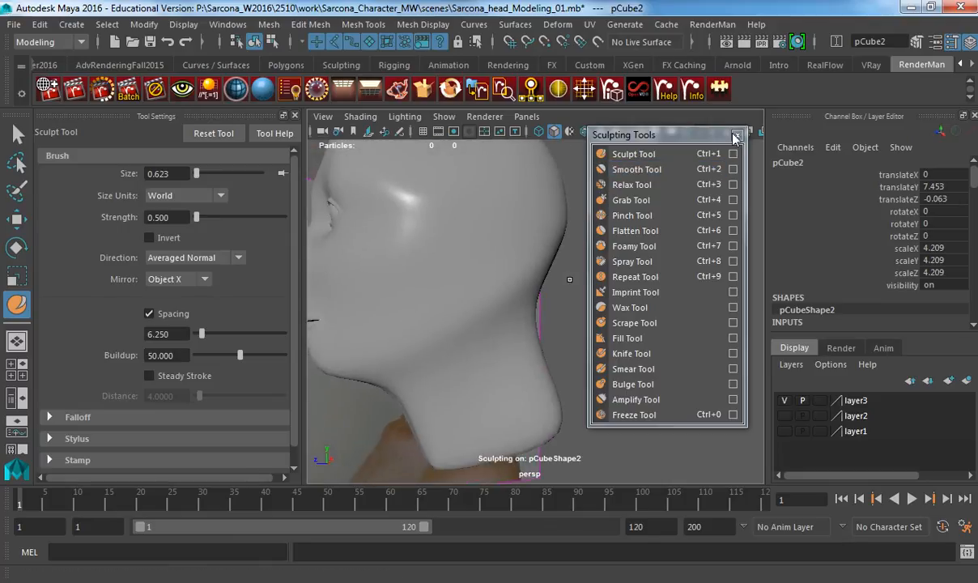
- Close the sculpting tool palette, switch to the Move tool and show the head's unsmoothed polygon cage at the forehead
click(738, 135)
scroll(592, 317, down, 4)
mouse_move(592, 316)
alt+mouse_down()
mouse_move(700, 300)
mouse_move(790, 343)
mouse_move(752, 312)
mouse_move(733, 312)
alt+mouse_up()
key(w)
alt+drag(560, 312, 596, 314)
alt+right_drag(599, 314, 709, 318)
mouse_move(612, 315)
alt+mouse_down()
mouse_move(663, 321)
mouse_move(645, 322)
alt+mouse_up()
alt+middle_drag(642, 321, 631, 393)
alt+drag(577, 339, 571, 358)
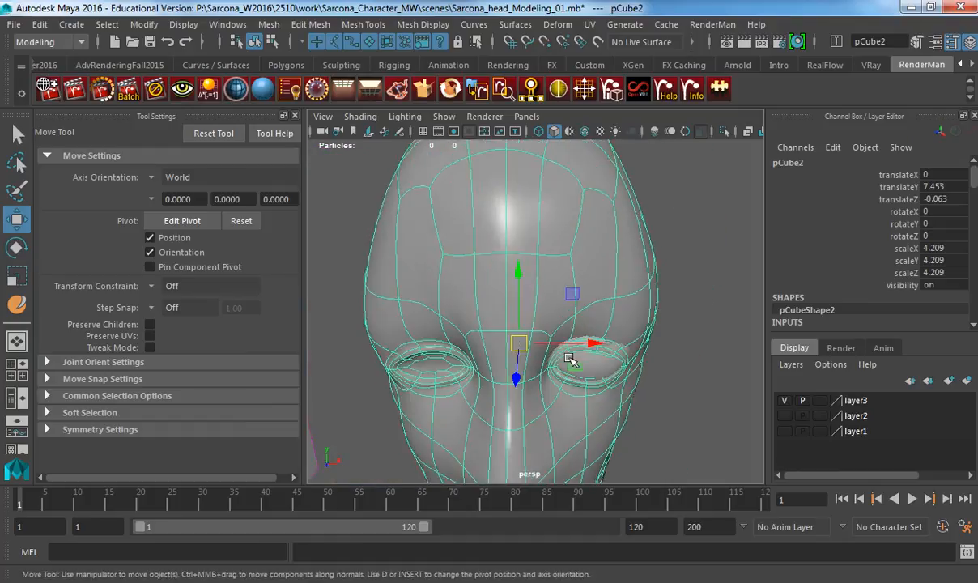
alt+middle_drag(556, 312, 561, 354)
key(1)
- Delete the short horizontal row of edges across the middle of the forehead
alt+drag(567, 326, 596, 307)
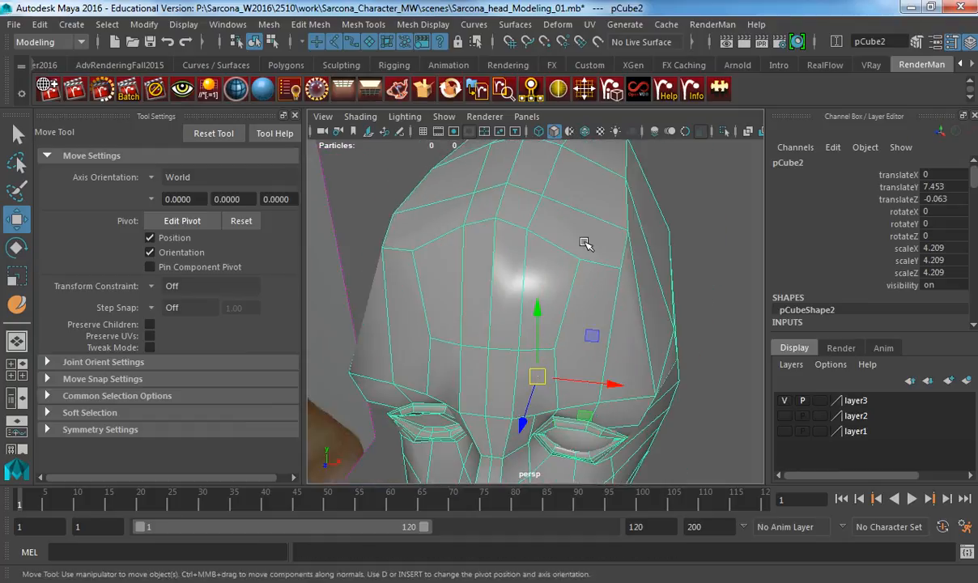
alt+drag(583, 273, 585, 264)
right_drag(531, 267, 534, 245)
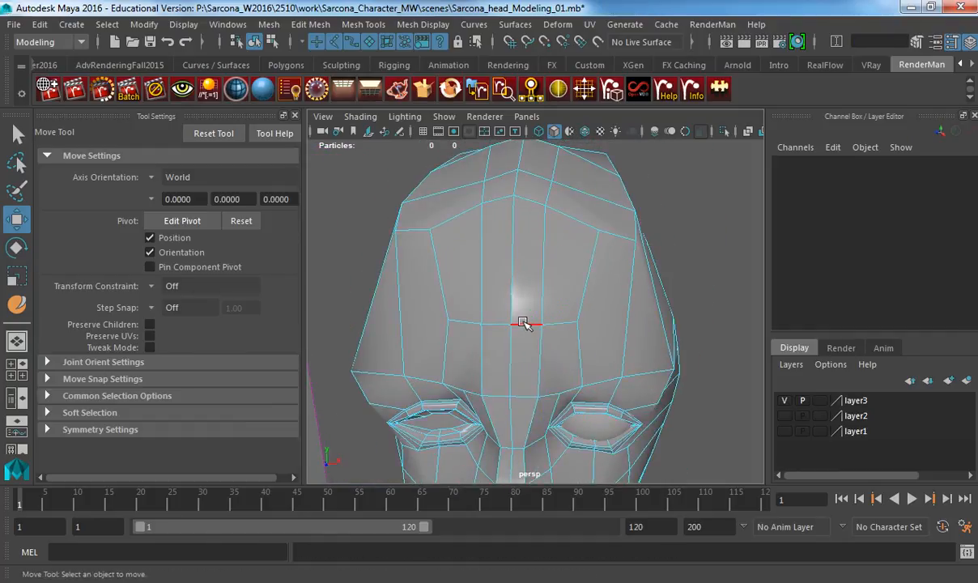
click(522, 324)
key(Delete)
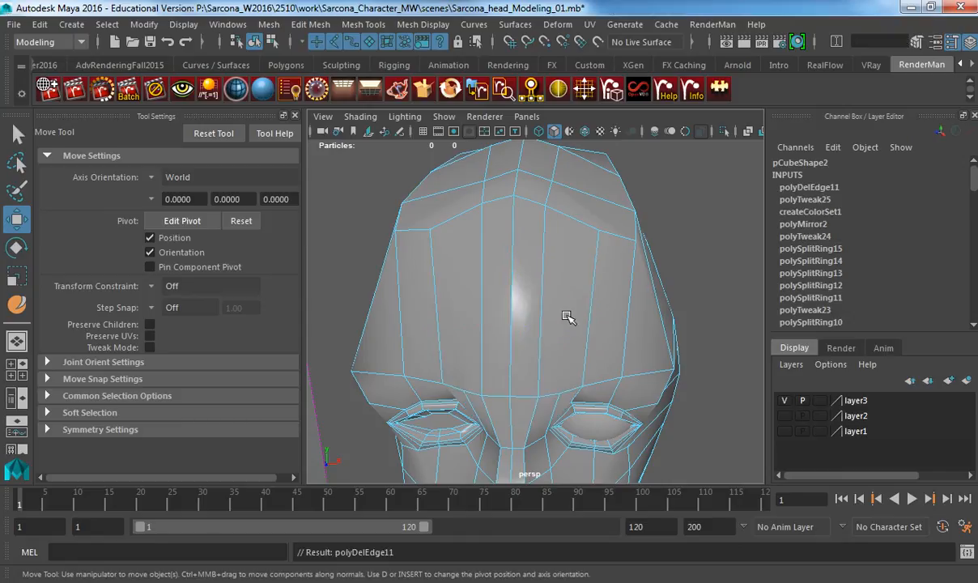
- Try to insert a horizontal edge loop across the forehead's vertical edges with the Insert Edge Loop tool, and undo it
alt+drag(567, 317, 506, 310)
right_drag(493, 300, 509, 284)
click(493, 266)
shift+right_drag(481, 240, 392, 262)
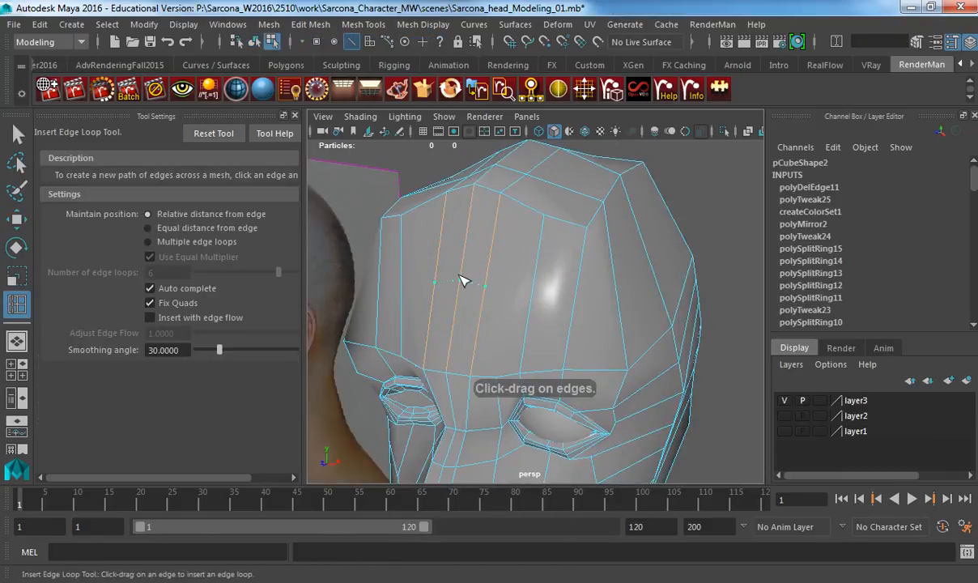
click(463, 280)
key(ctrl+z)
key(w)
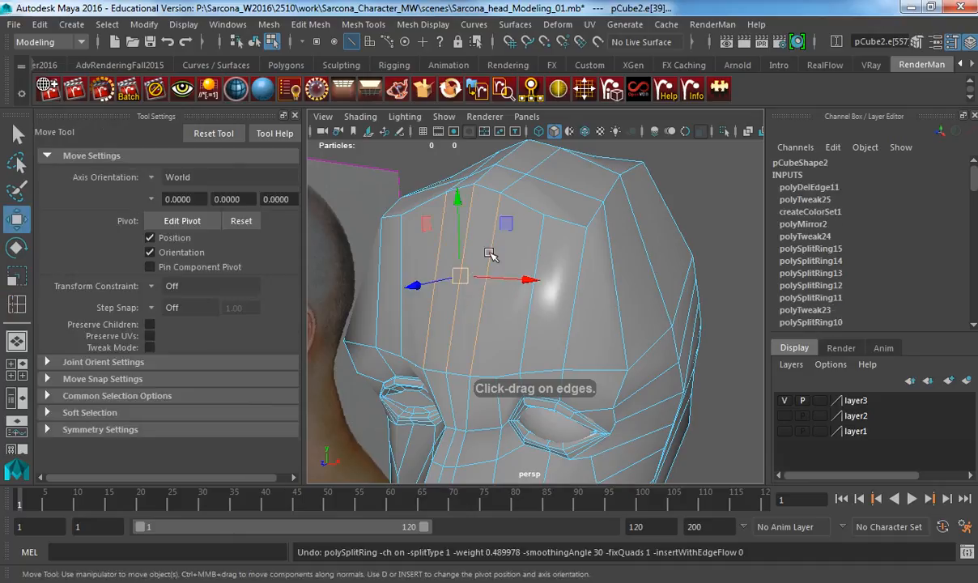
- Cut a new horizontal line of edges across the forehead and around both sides of the head with Multi-Cut
right_drag(472, 271, 392, 241)
click(470, 249)
alt+drag(401, 259, 397, 300)
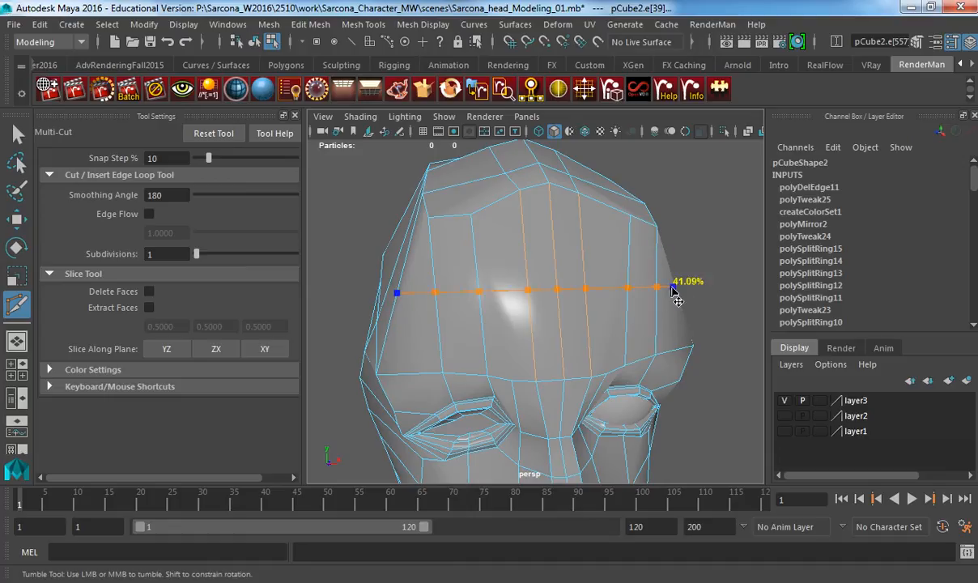
alt+drag(674, 291, 600, 289)
alt+middle_drag(713, 239, 613, 270)
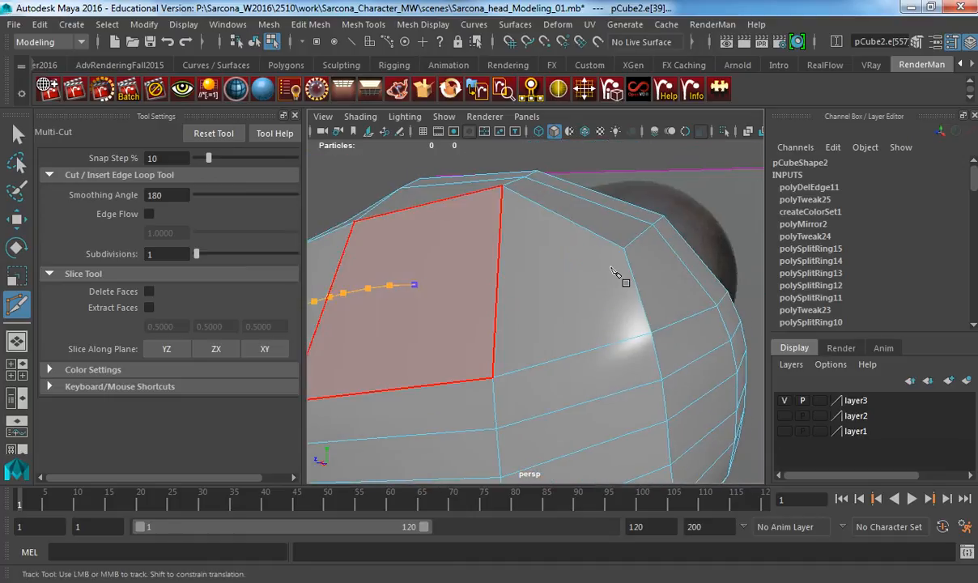
alt+drag(614, 269, 531, 262)
click(575, 272)
- Scale the new horizontal forehead edge loop outward to round the forehead, and return to object selection
key(r)
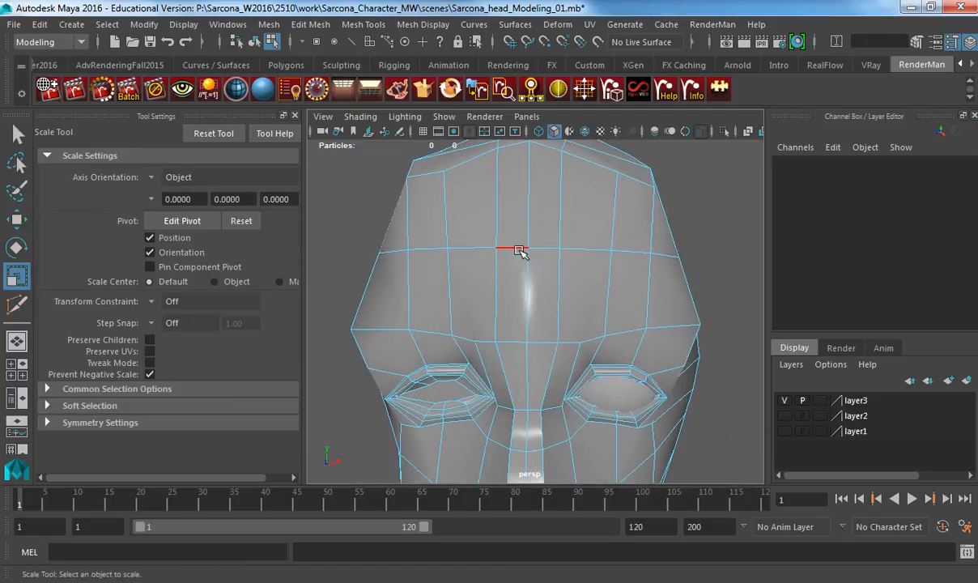
double_click(524, 252)
drag(539, 220, 535, 183)
key(w)
mouse_move(546, 295)
alt+mouse_down()
mouse_move(555, 291)
mouse_move(525, 308)
mouse_move(524, 323)
mouse_move(531, 292)
alt+mouse_up()
mouse_move(530, 293)
alt+middle_down()
mouse_move(531, 387)
mouse_move(537, 340)
alt+middle_up()
right_drag(489, 268, 508, 253)
alt+drag(498, 291, 514, 303)
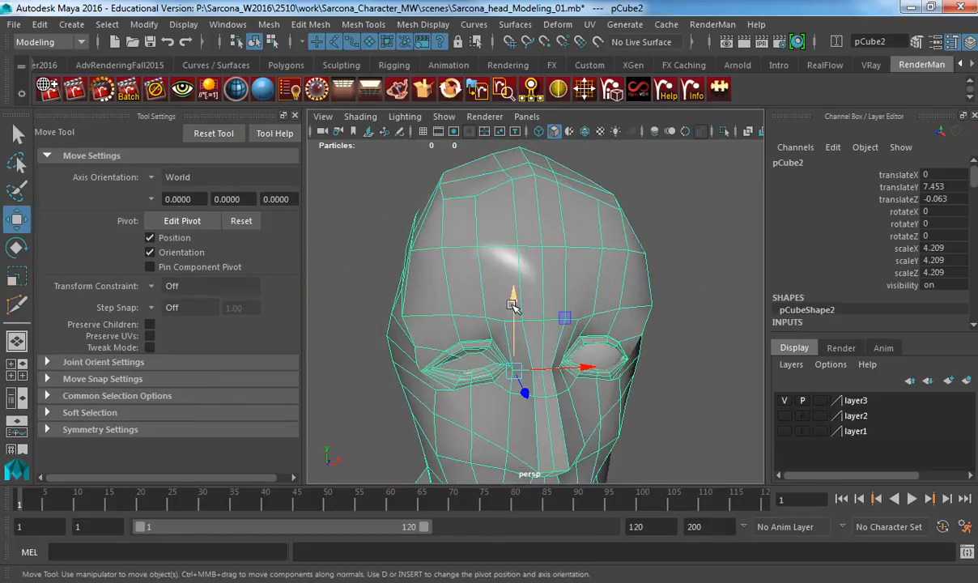
- Cut a vertical edge on each side of the forehead, from the brow row up to the upper forehead row
key(g)
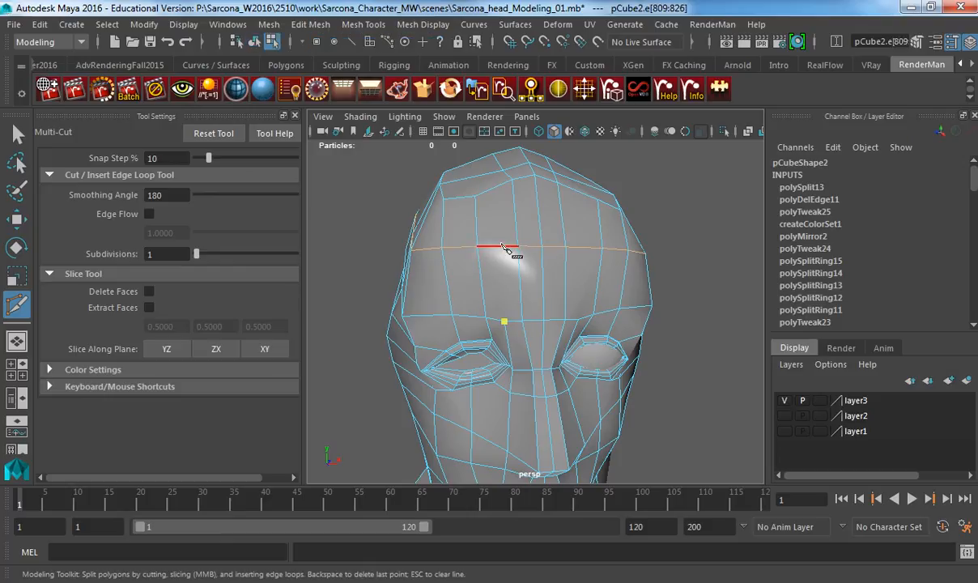
alt+drag(502, 245, 498, 219)
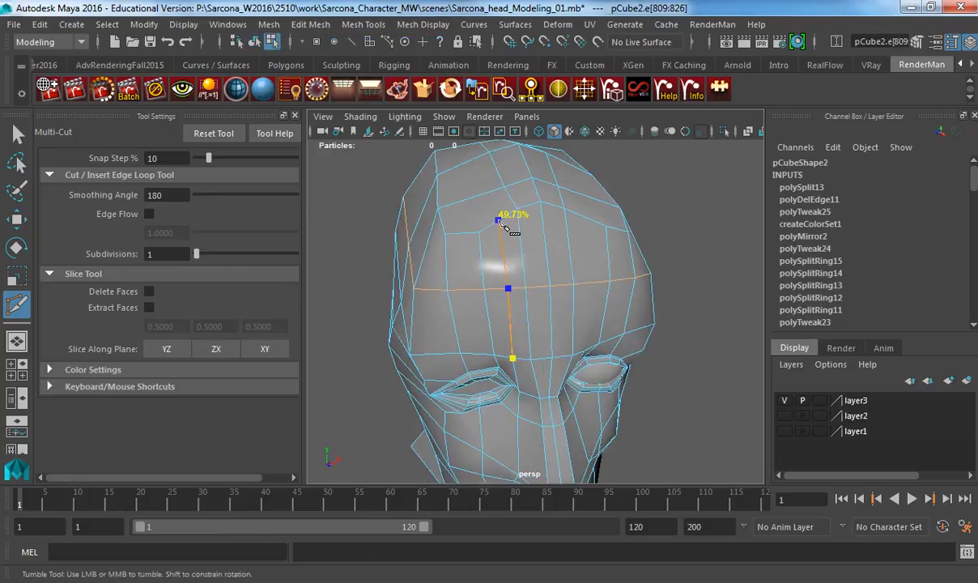
click(499, 221)
right_click(496, 220)
click(584, 350)
alt+drag(592, 351, 574, 343)
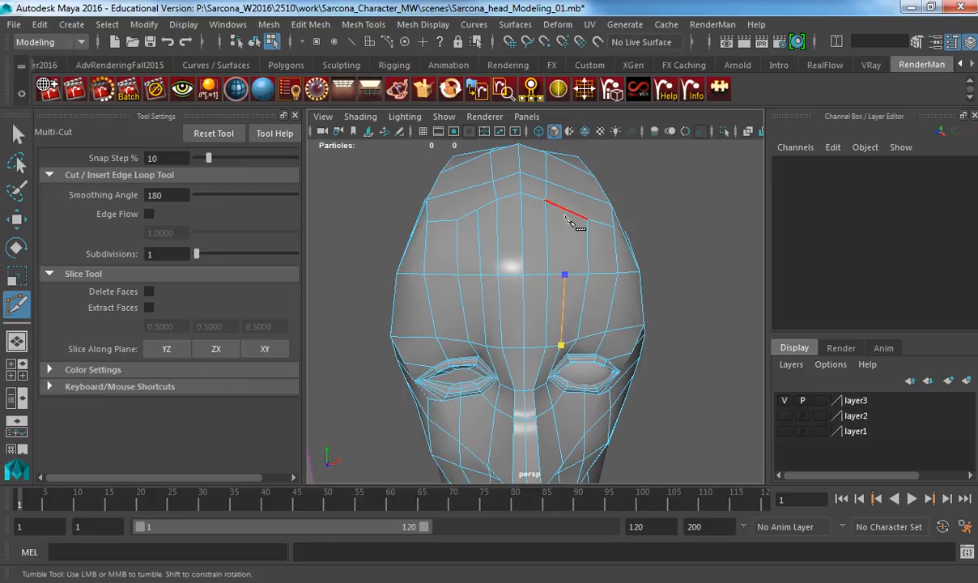
- Extend the vertical forehead cut on one side over the crown to the back of the head
alt+drag(600, 280, 519, 314)
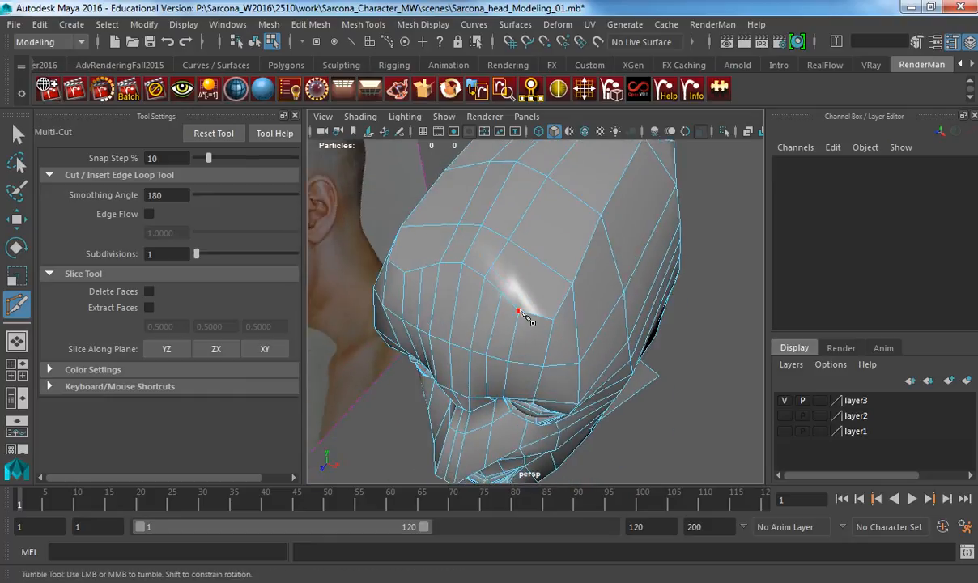
click(520, 311)
alt+drag(645, 295, 457, 289)
alt+drag(597, 294, 540, 308)
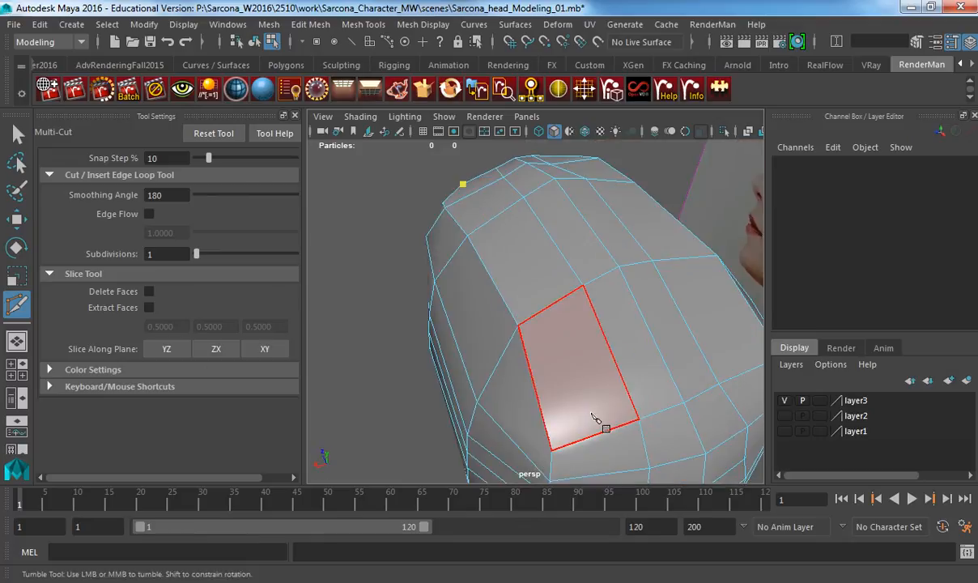
alt+middle_drag(638, 453, 617, 407)
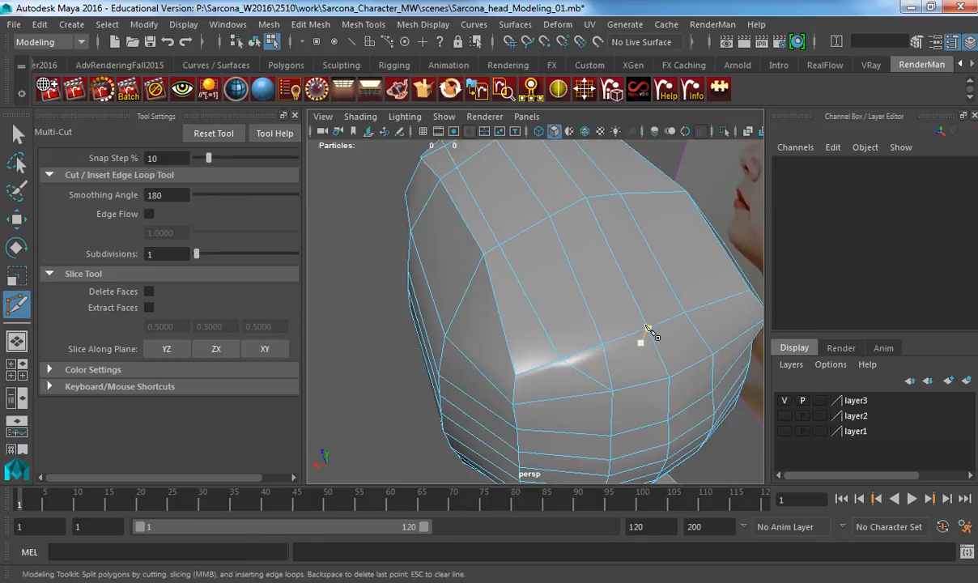
alt+drag(646, 339, 577, 282)
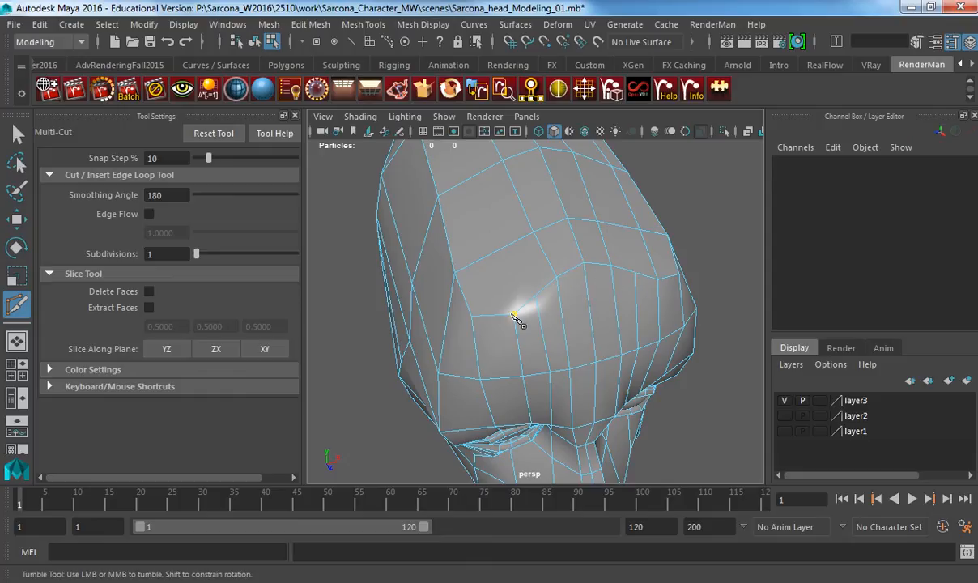
- Cut the matching edge on the opposite side, from the upper forehead over the crown to the back
alt+drag(513, 315, 695, 286)
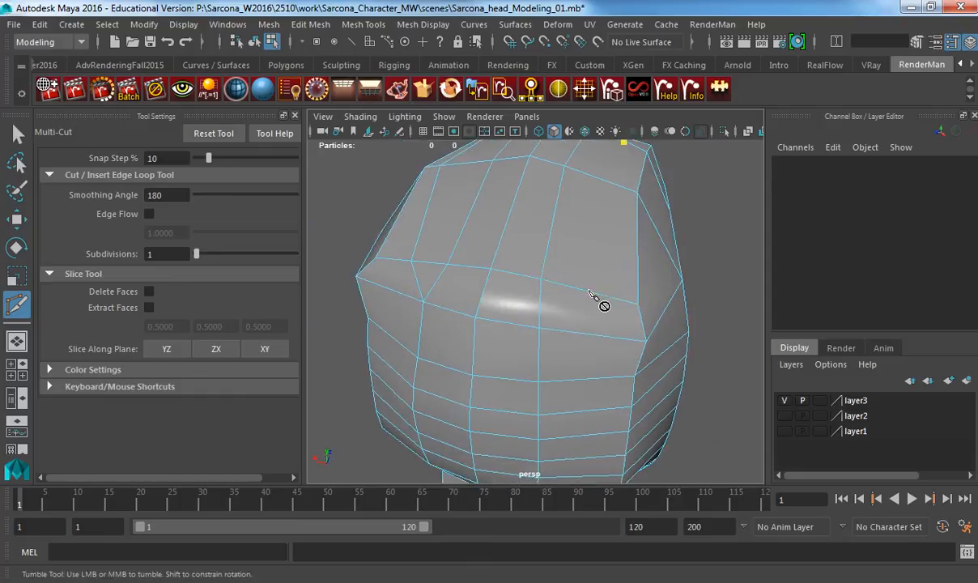
alt+drag(598, 301, 348, 291)
right_click(614, 285)
- Cut another edge over the crown on each side, connecting the upper forehead vertices with the back of the head
click(479, 335)
alt+drag(488, 285, 583, 306)
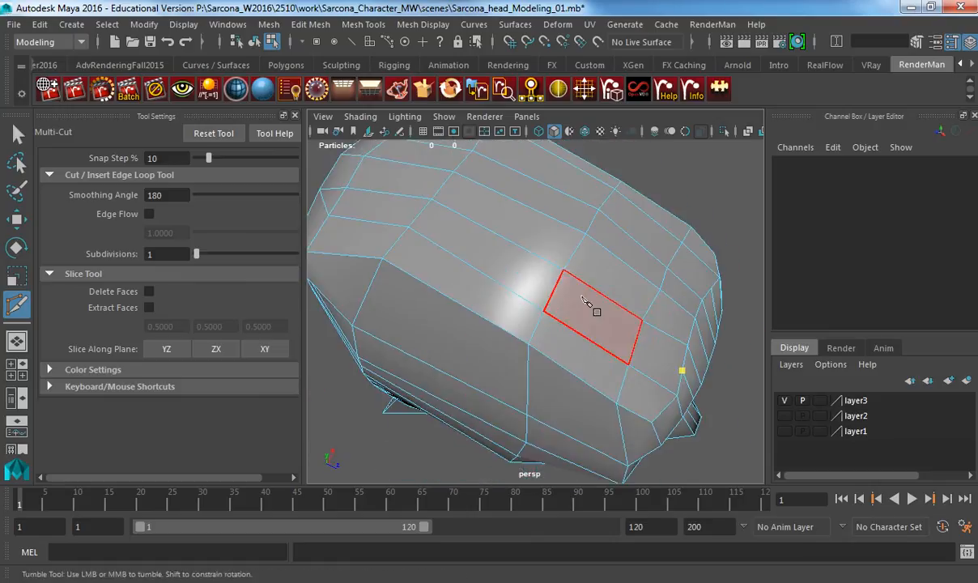
alt+drag(423, 221, 591, 270)
right_click(555, 374)
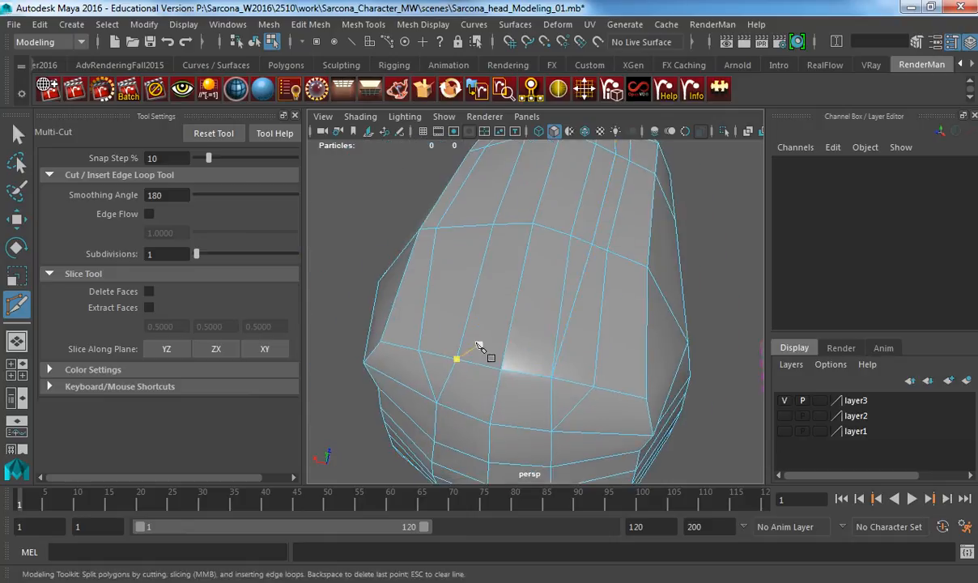
mouse_move(479, 340)
alt+mouse_down()
mouse_move(531, 355)
mouse_move(661, 323)
mouse_move(484, 332)
alt+mouse_up()
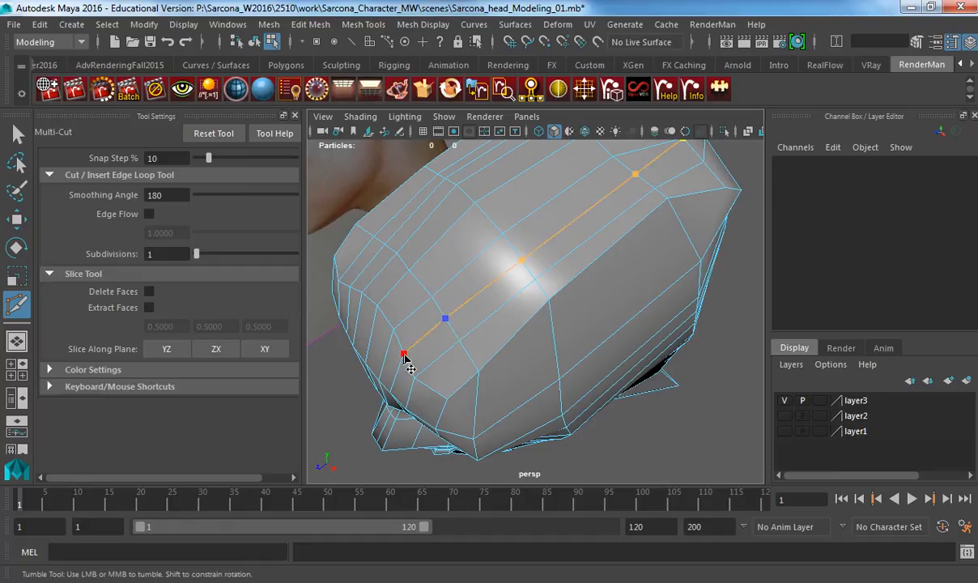
right_click(451, 370)
- Leave Multi-Cut, select the whole head and check its smoothed preview against the polygon cage
alt+drag(513, 323, 617, 232)
alt+right_drag(616, 232, 546, 254)
alt+middle_drag(547, 254, 503, 250)
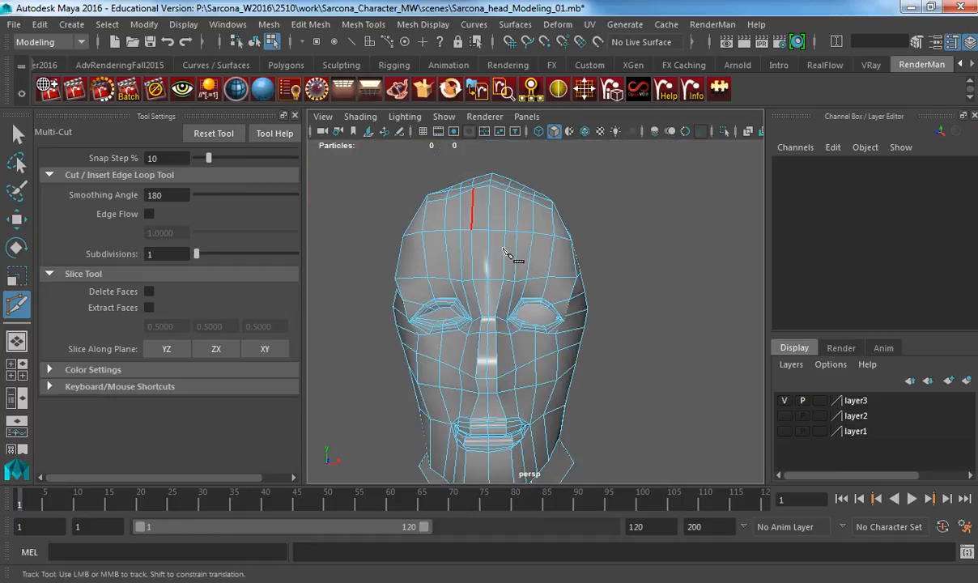
key(w)
alt+middle_drag(487, 287, 492, 224)
right_drag(477, 200, 495, 185)
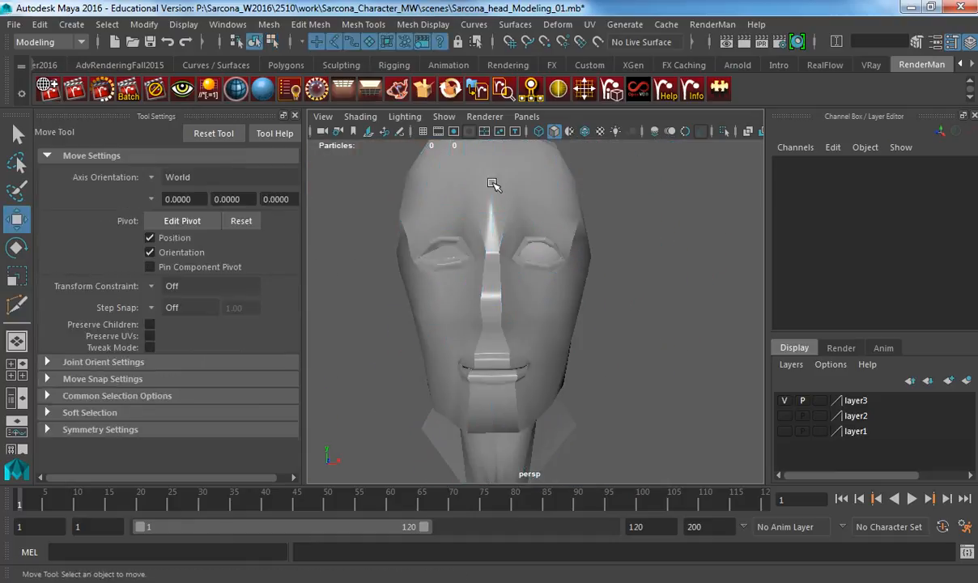
click(496, 186)
alt+drag(495, 190, 465, 229)
key(3)
key(1)
alt+drag(498, 295, 526, 295)
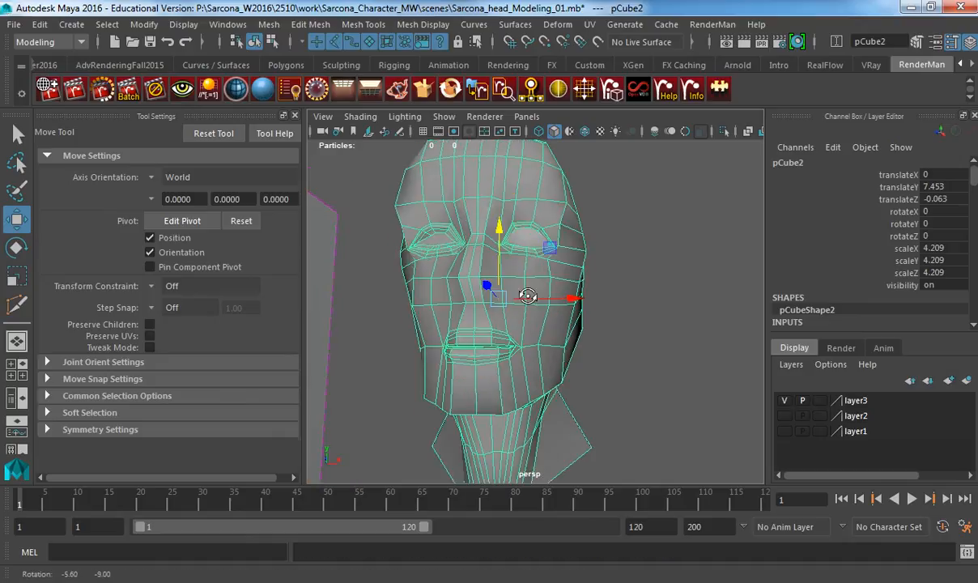
- Select the edges beside both mouth corners and scale them along the head's width
alt+right_drag(527, 295, 504, 274)
click(530, 369)
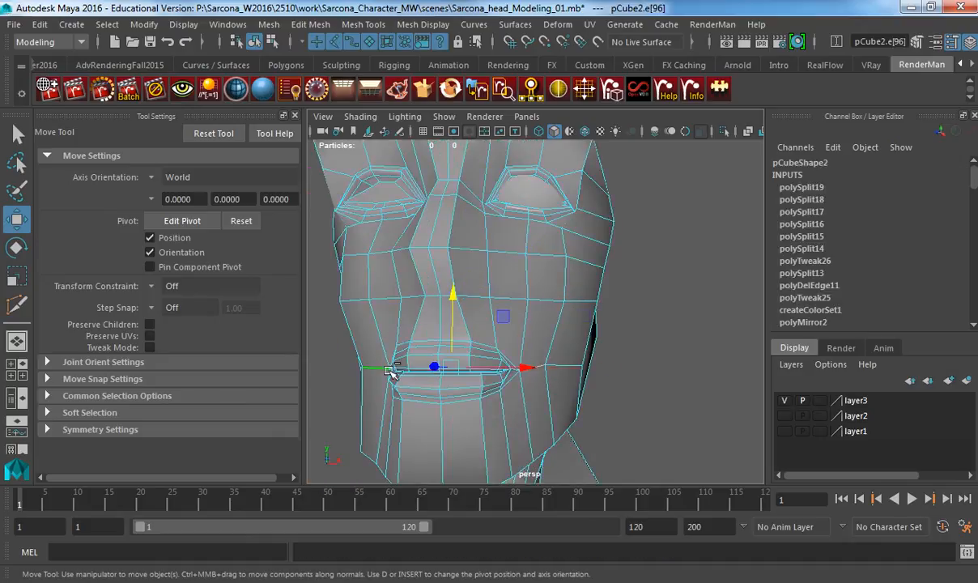
double_click(391, 371)
key(r)
drag(524, 367, 565, 240)
alt+middle_drag(562, 222, 554, 295)
alt+drag(554, 294, 552, 269)
alt+right_drag(552, 269, 603, 288)
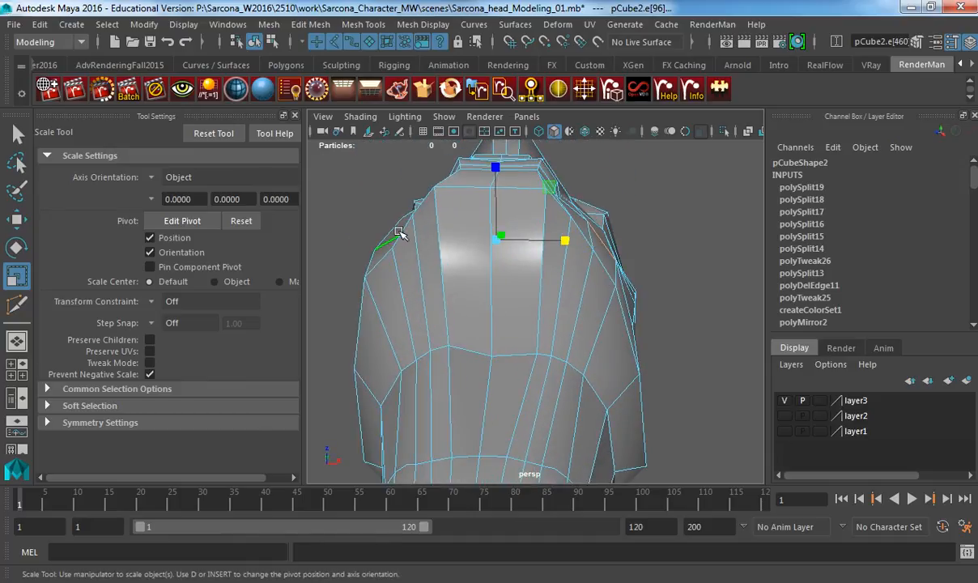
- Widen the two opposite jawline vertices symmetrically and shift them forward toward the face
key(w)
right_drag(395, 249, 357, 250)
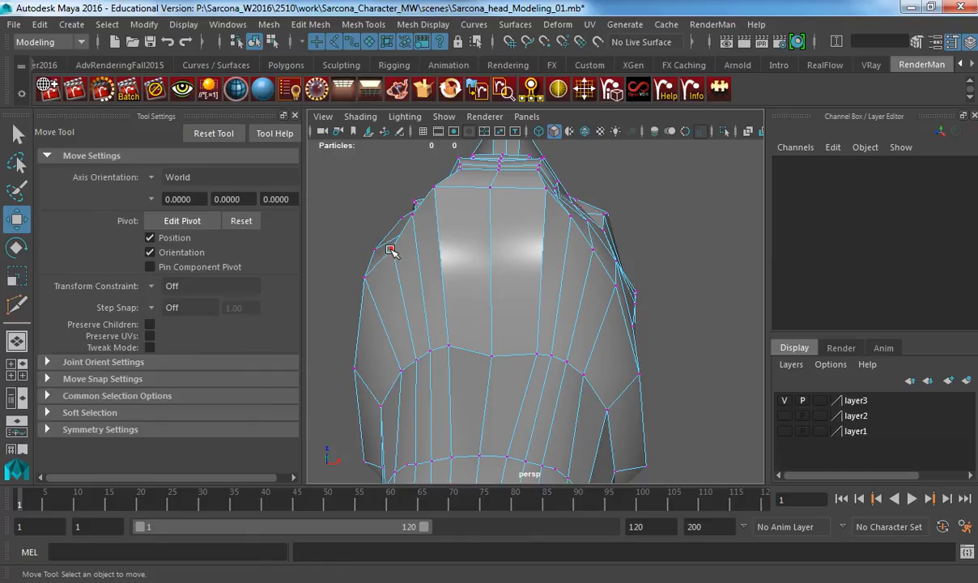
click(393, 249)
shift+click(598, 249)
key(r)
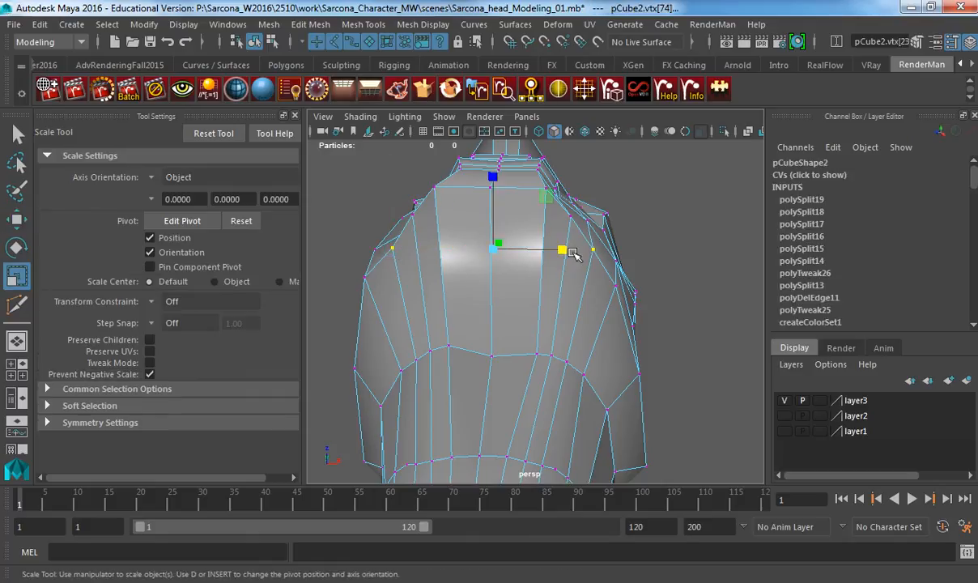
drag(563, 252, 567, 252)
key(w)
drag(498, 199, 496, 190)
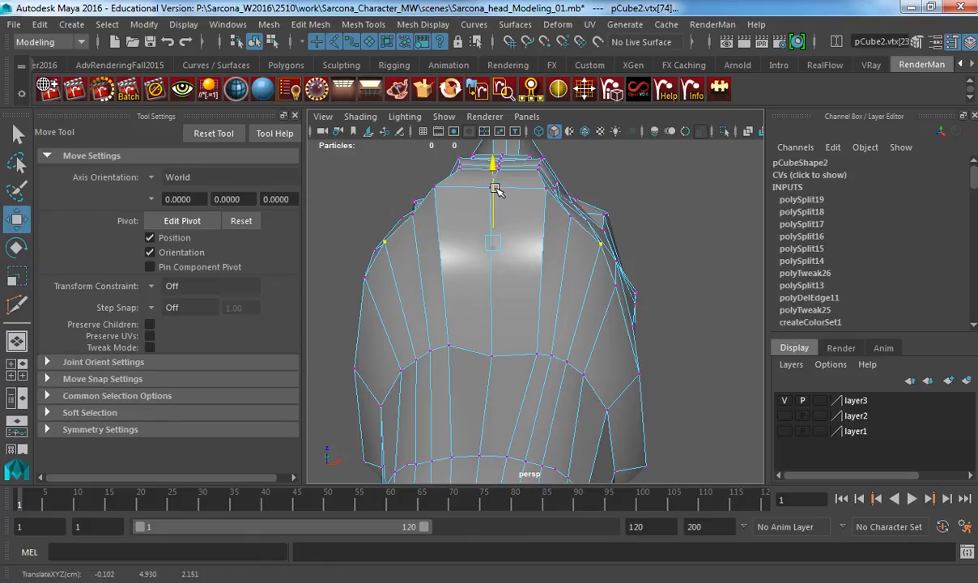
- Spread the next pair of opposite jawline vertices, closer to the chin, symmetrically outward and nudge them slightly forward
click(407, 215)
key(q)
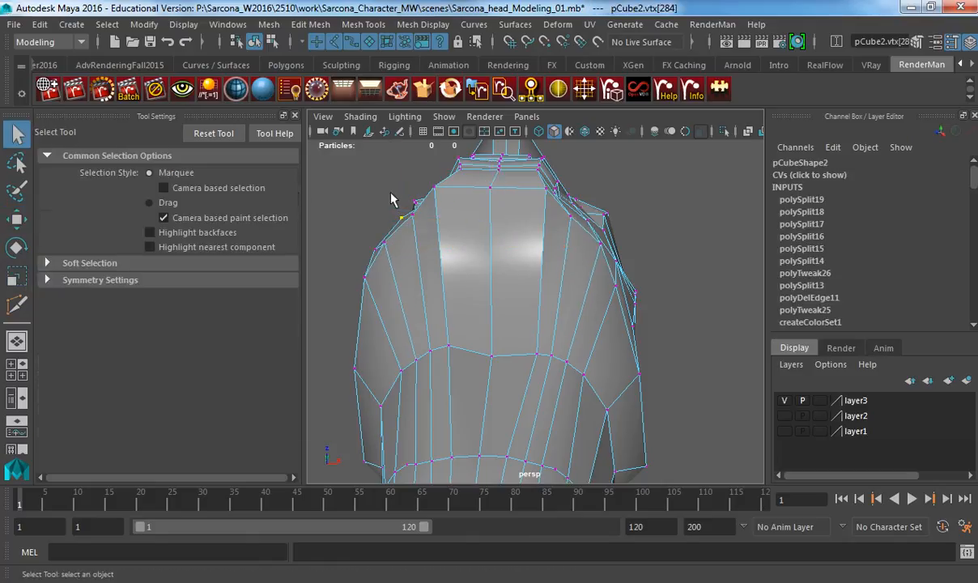
click(393, 200)
click(414, 219)
shift+click(567, 216)
key(r)
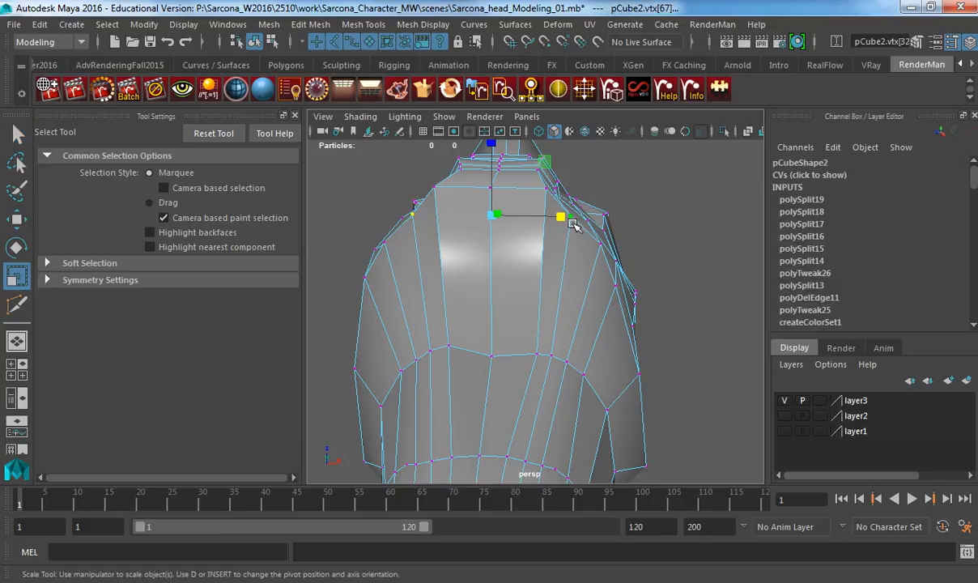
drag(561, 216, 569, 216)
key(w)
drag(499, 174, 491, 168)
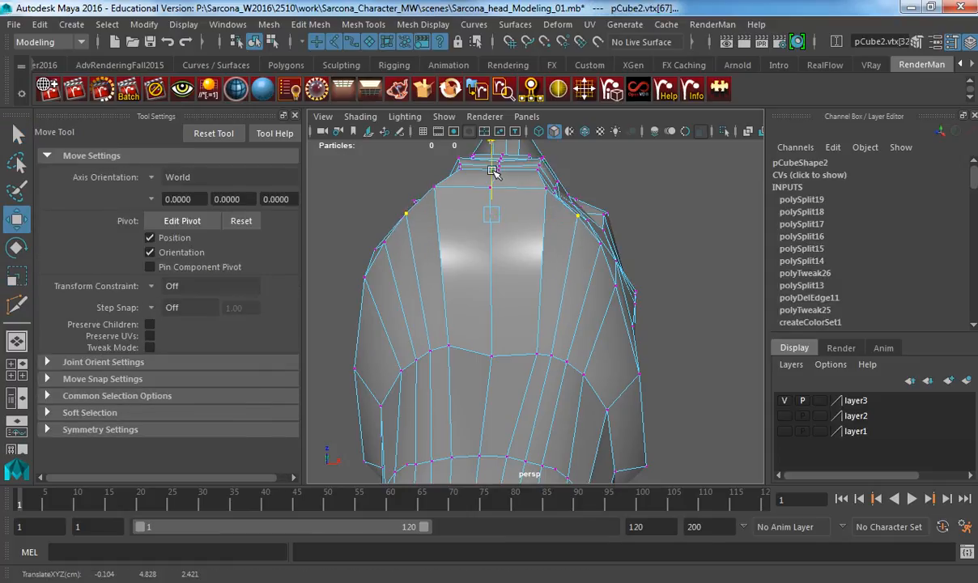
- Preview the whole head smoothed, inspect the jaw, face and profile from several angles, and restore the polygon cage
alt+drag(552, 181, 553, 235)
key(F8)
key(3)
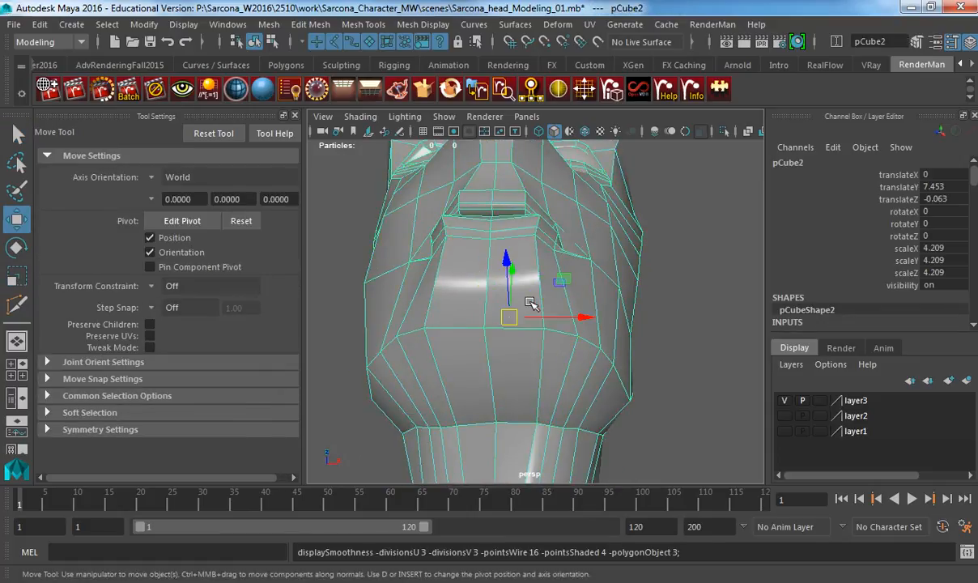
scroll(606, 323, down, 5)
click(644, 313)
alt+drag(644, 313, 487, 423)
scroll(600, 406, up, 5)
alt+drag(606, 373, 664, 269)
alt+middle_drag(657, 269, 609, 243)
scroll(624, 338, up, 3)
alt+drag(601, 267, 633, 332)
click(598, 262)
scroll(642, 352, down, 3)
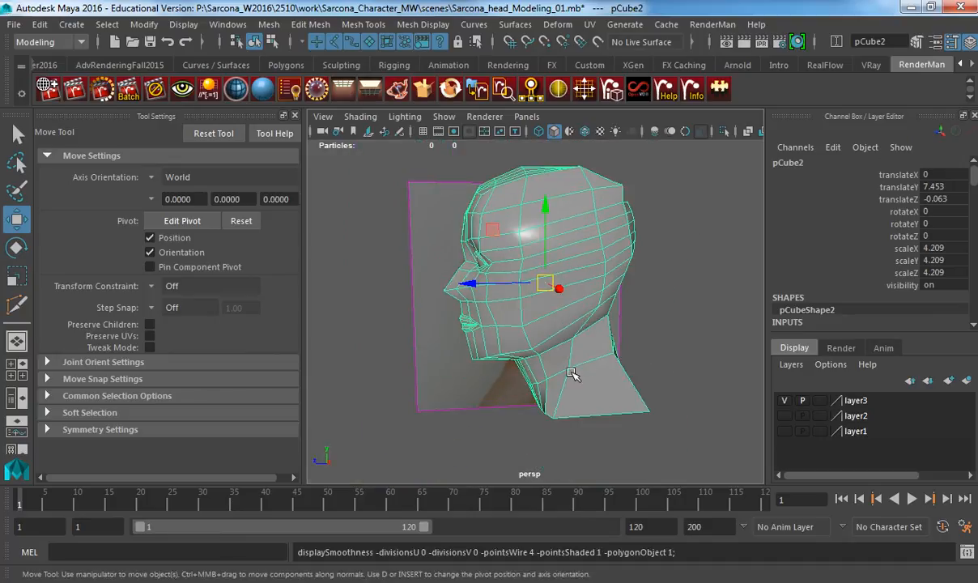
- Insert an edge loop around the lower neck, between its middle edge row and the base
alt+drag(571, 370, 622, 443)
scroll(629, 447, up, 4)
alt+middle_drag(554, 415, 484, 323)
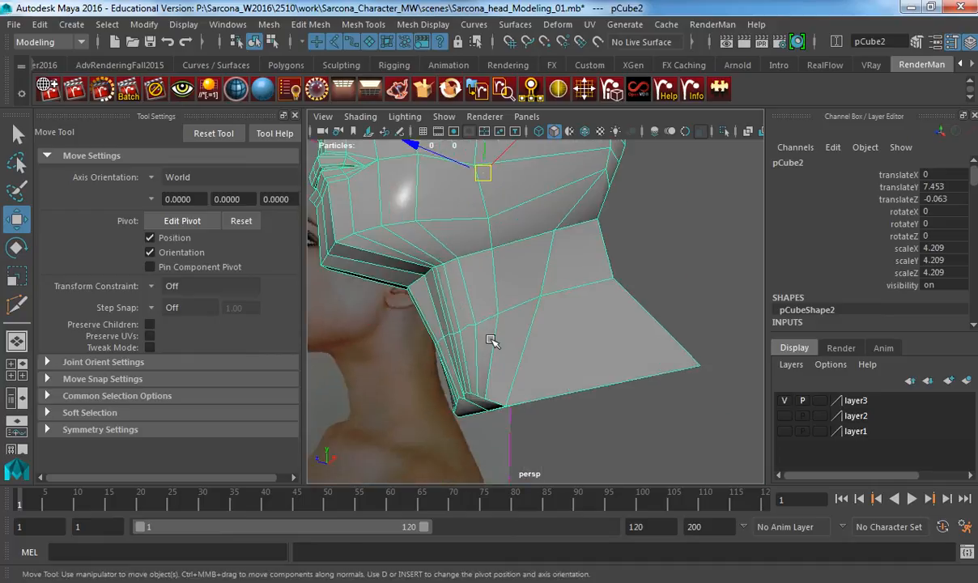
shift+right_drag(486, 243, 409, 258)
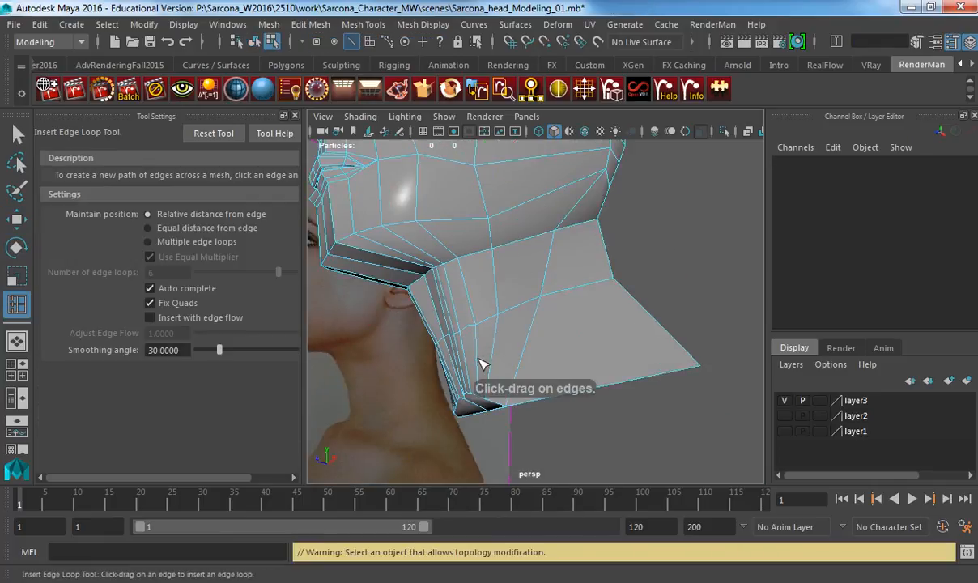
click(481, 365)
key(r)
- Use Multi-Cut to connect the two open ends of the new loop across the front of the neck
alt+drag(481, 367, 578, 368)
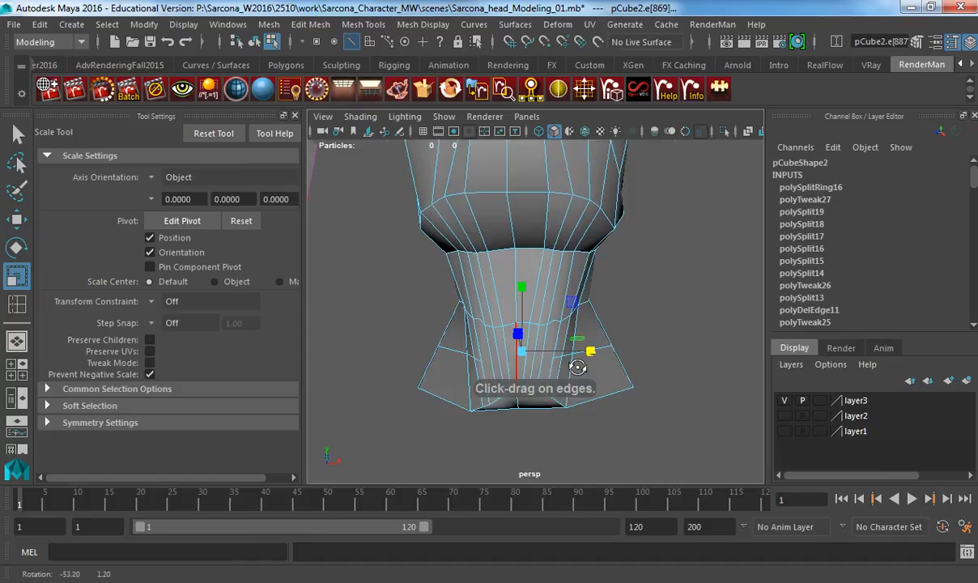
scroll(578, 368, up, 3)
alt+drag(492, 357, 524, 283)
shift+right_drag(523, 273, 523, 272)
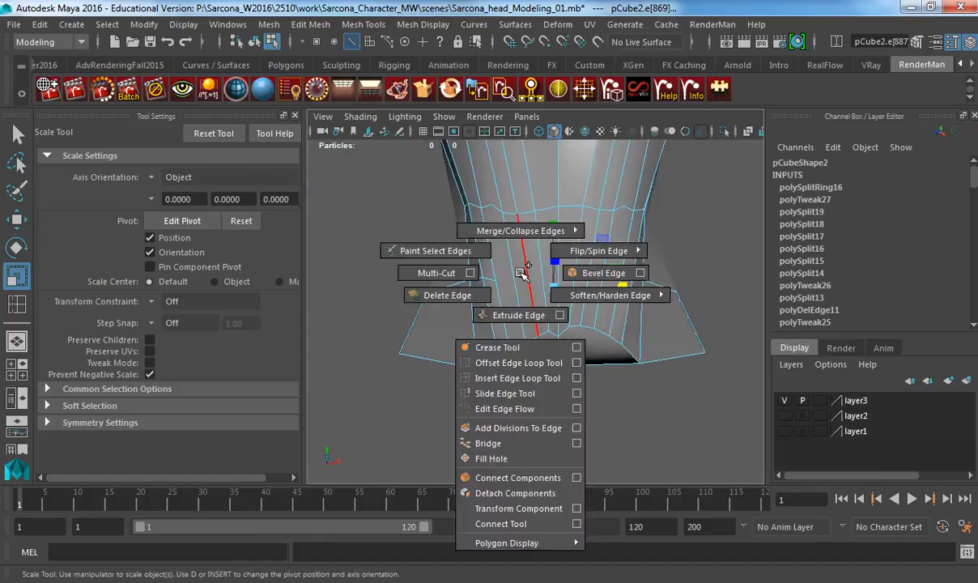
click(441, 277)
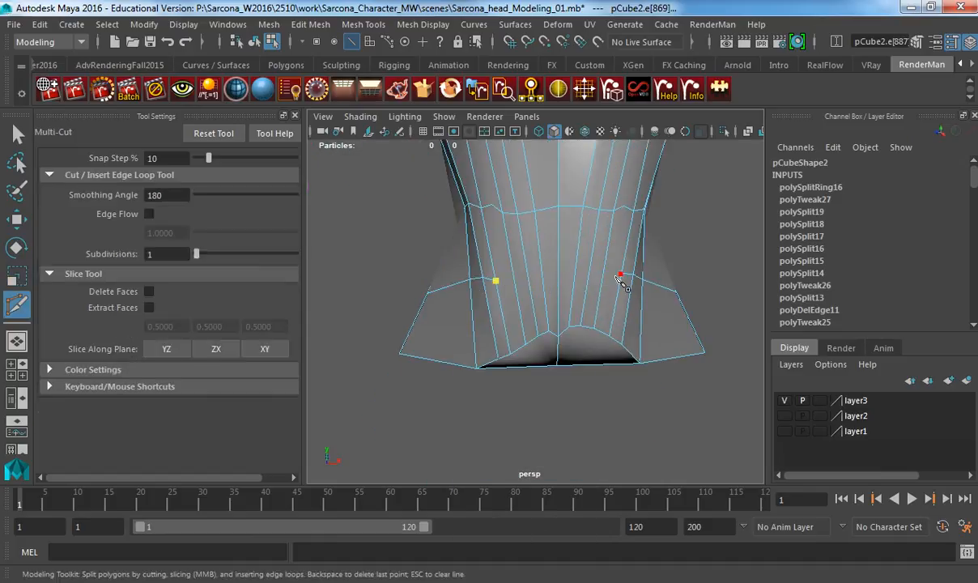
key(Return)
key(w)
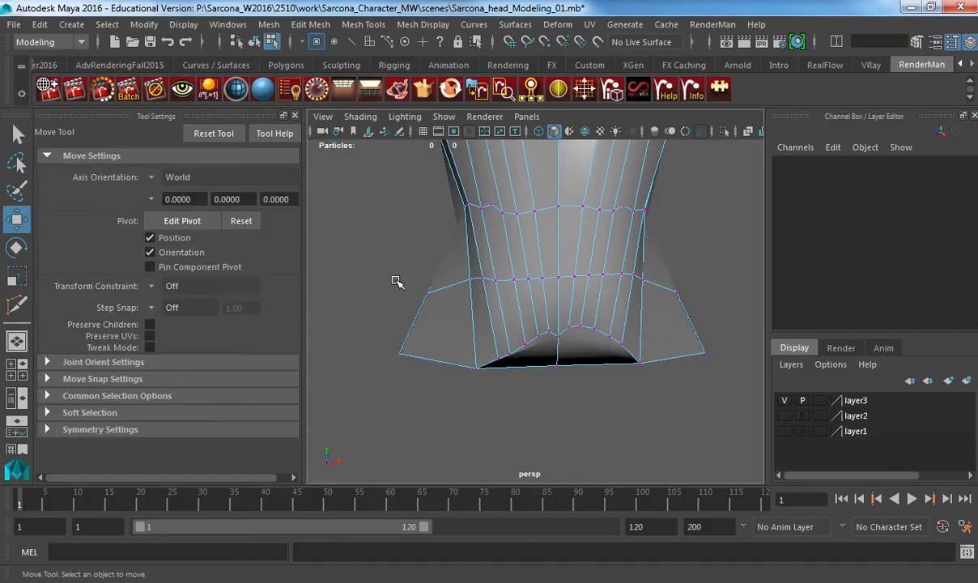
- Widen the lower neck's vertex rows and flatten the base row to a single height
drag(669, 287, 644, 289)
key(4)
key(r)
drag(735, 322, 317, 448)
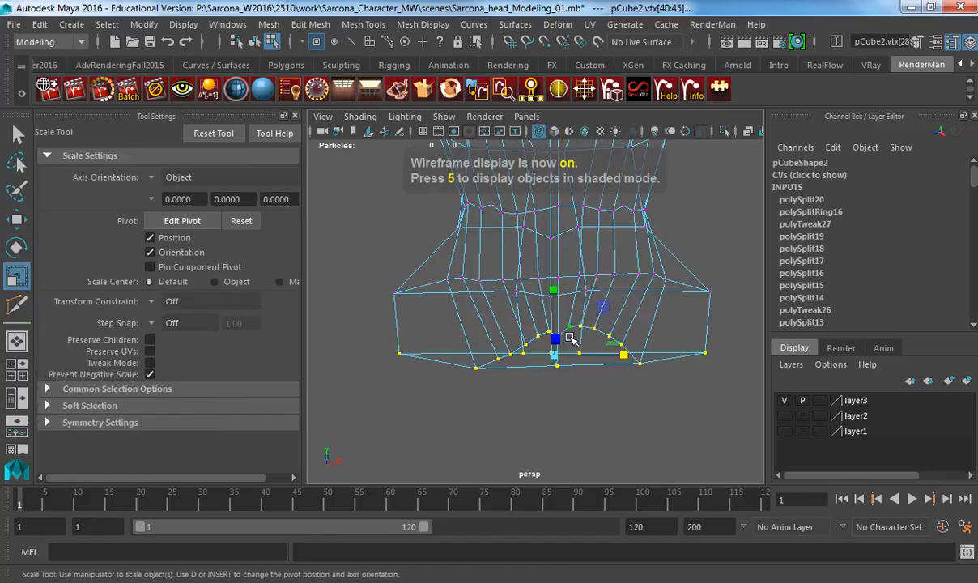
drag(622, 357, 714, 370)
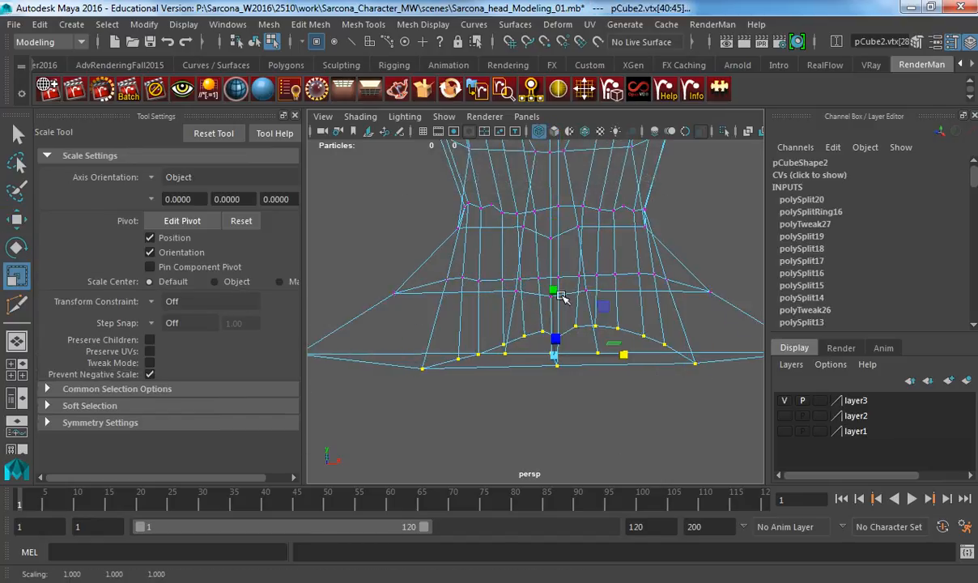
mouse_move(561, 297)
mouse_down()
mouse_move(557, 347)
mouse_move(526, 376)
mouse_move(484, 390)
mouse_move(562, 282)
mouse_move(556, 357)
mouse_move(472, 368)
mouse_up()
- In the side view, move the neck's base row down and forward over the reference photo
key(5)
mouse_move(471, 368)
alt+right_down()
mouse_move(423, 358)
mouse_move(449, 318)
alt+right_up()
alt+drag(493, 333, 559, 344)
key(space)
alt+middle_drag(555, 344, 485, 299)
mouse_move(660, 430)
alt+middle_down()
mouse_move(537, 308)
mouse_move(401, 225)
alt+middle_up()
alt+middle_drag(530, 339, 458, 312)
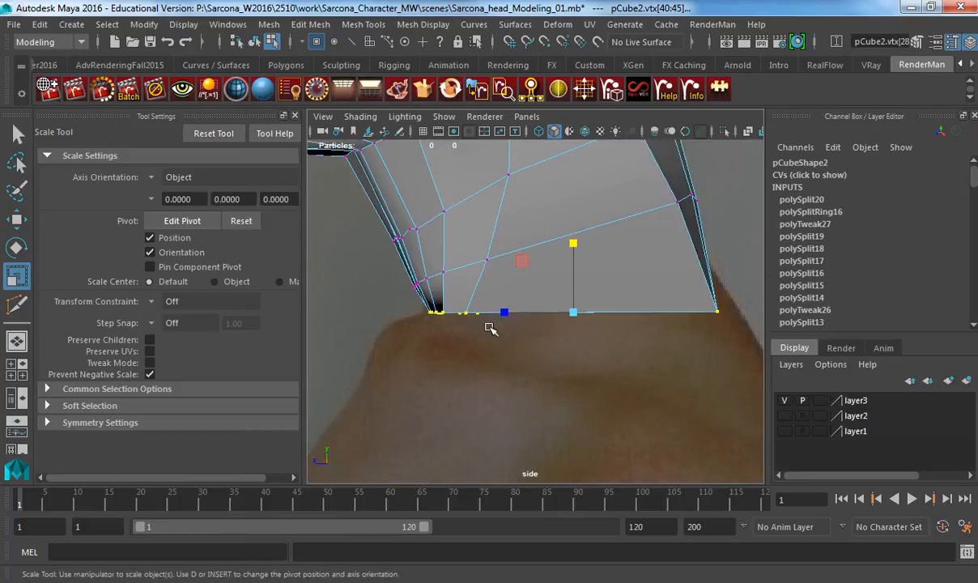
key(4)
key(w)
middle_drag(508, 342, 448, 372)
- Reposition the rear base corner, nape and mid-neck vertices to follow the reference profile
alt+middle_drag(718, 372, 666, 393)
alt+right_drag(666, 393, 631, 353)
drag(609, 269, 711, 377)
middle_drag(644, 359, 670, 370)
alt+middle_drag(628, 256, 619, 329)
drag(569, 293, 621, 371)
middle_drag(593, 342, 585, 343)
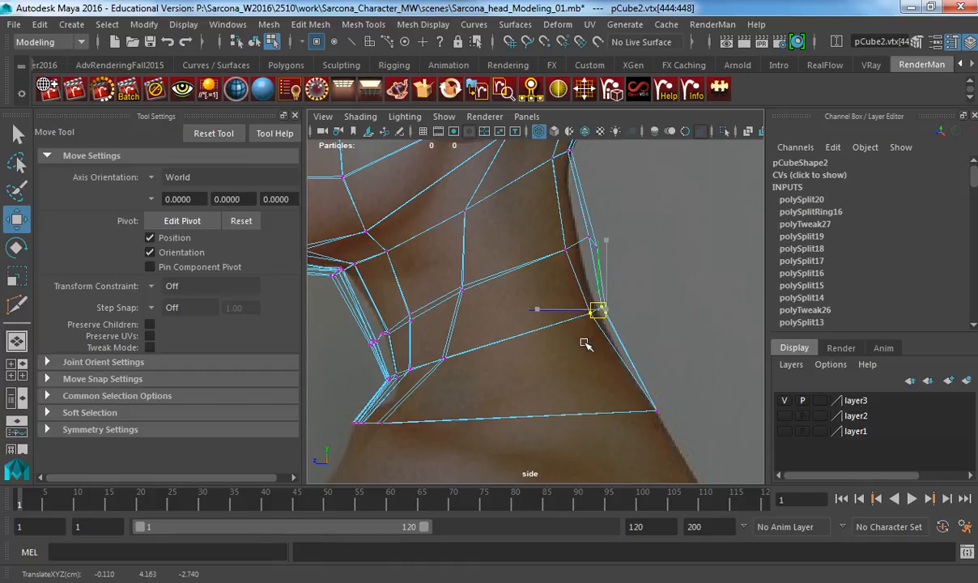
drag(590, 227, 522, 286)
middle_drag(521, 286, 507, 294)
- Return to the perspective view, frame the head, check its smoothed preview and switch back to the cage
key(space)
mouse_move(506, 294)
mouse_down()
mouse_move(507, 266)
mouse_move(561, 310)
mouse_move(636, 318)
mouse_up()
key(5)
key(F8)
click(521, 271)
key(f)
key(3)
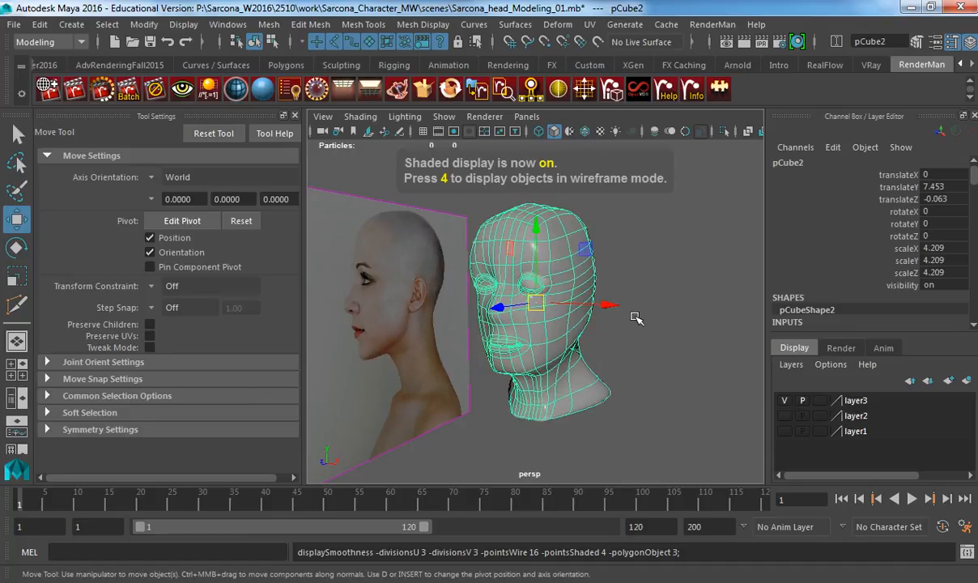
click(636, 318)
alt+drag(576, 387, 547, 307)
click(600, 388)
key(1)
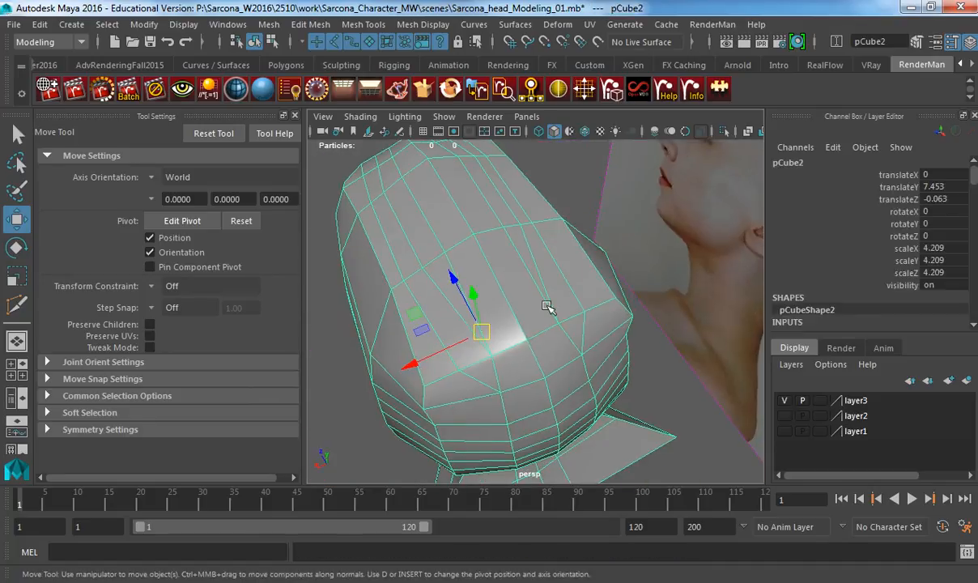
- Use Multi-Cut to add an edge across the two central crown faces
alt+drag(483, 373, 486, 382)
alt+right_drag(485, 383, 645, 406)
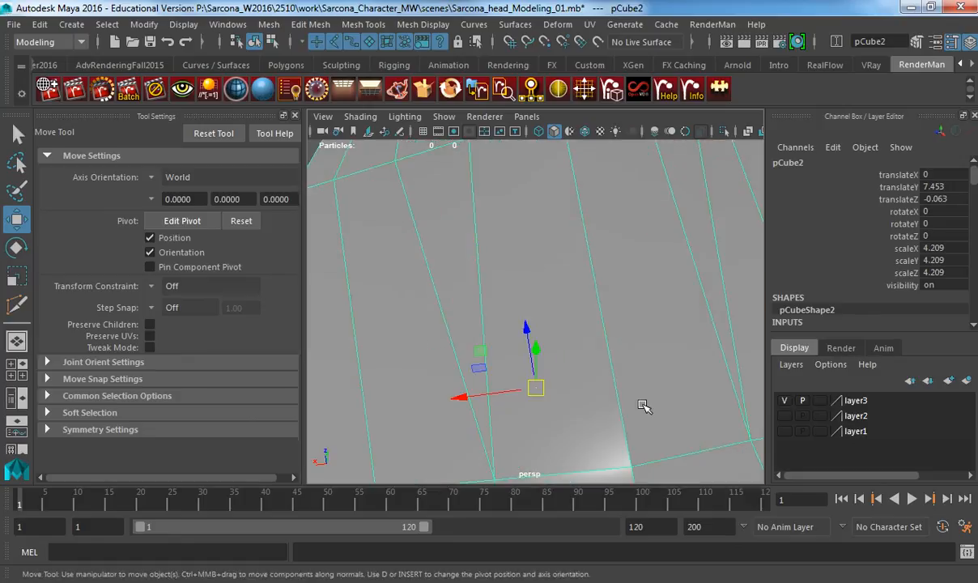
mouse_move(564, 405)
shift+right_down()
mouse_move(585, 421)
mouse_move(567, 416)
shift+right_up()
alt+middle_drag(567, 416, 517, 371)
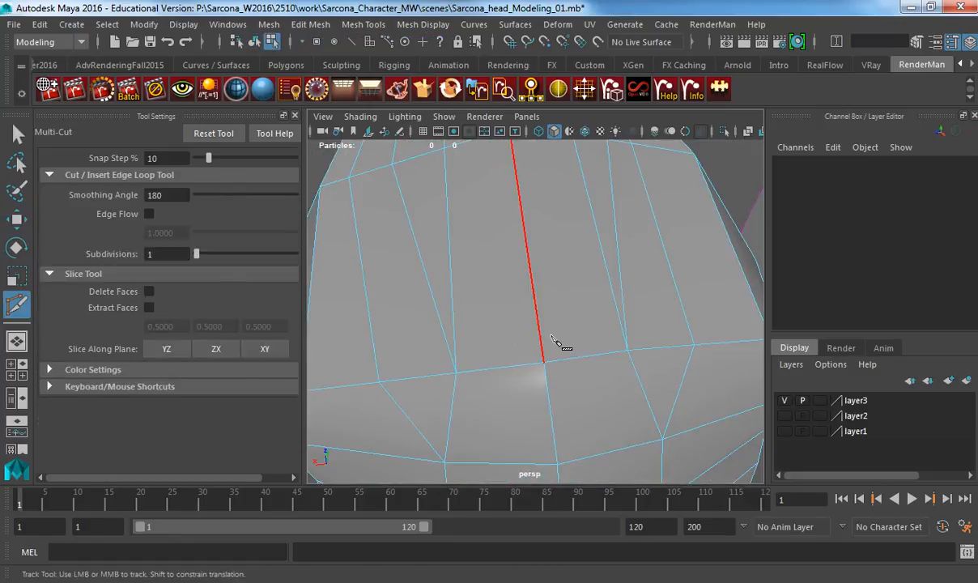
alt+drag(558, 342, 513, 340)
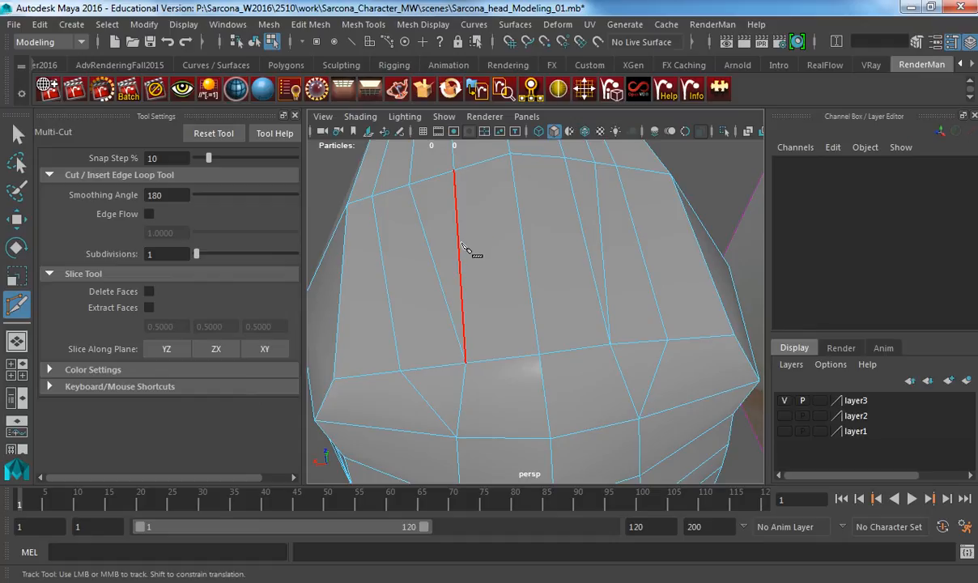
click(460, 242)
click(586, 242)
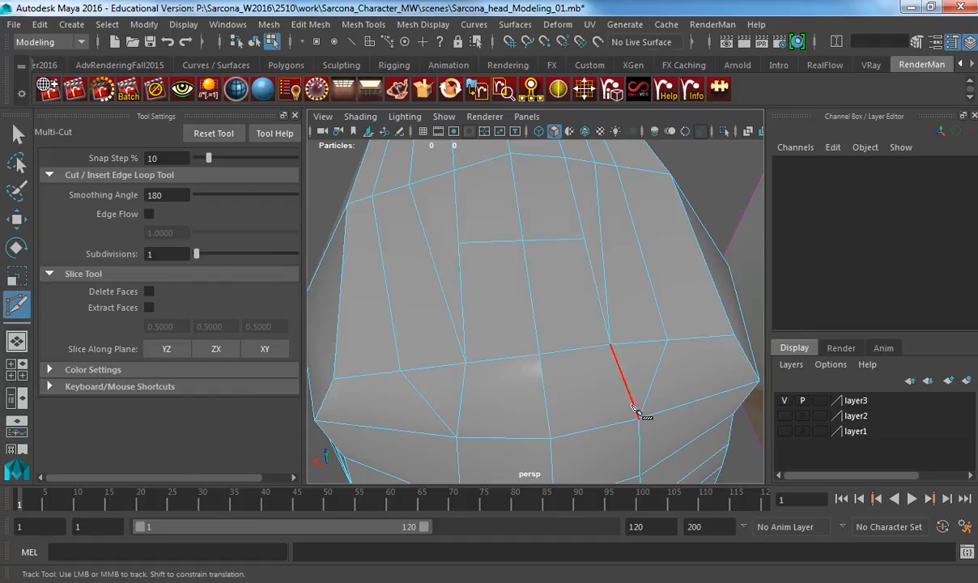
- Cut a second parallel edge across the two central faces on the neighbouring row behind the crown
alt+drag(636, 408, 618, 389)
click(606, 343)
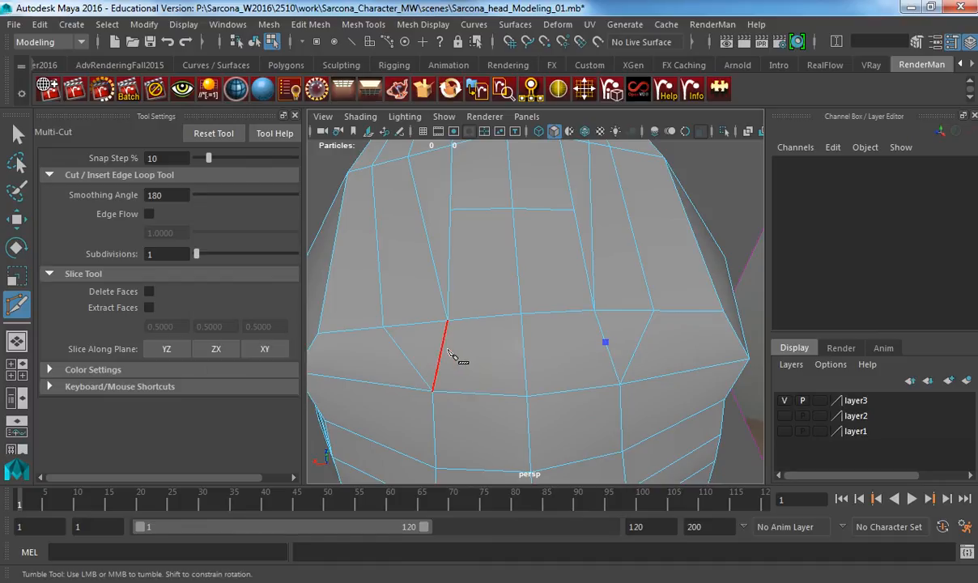
click(444, 356)
key(Return)
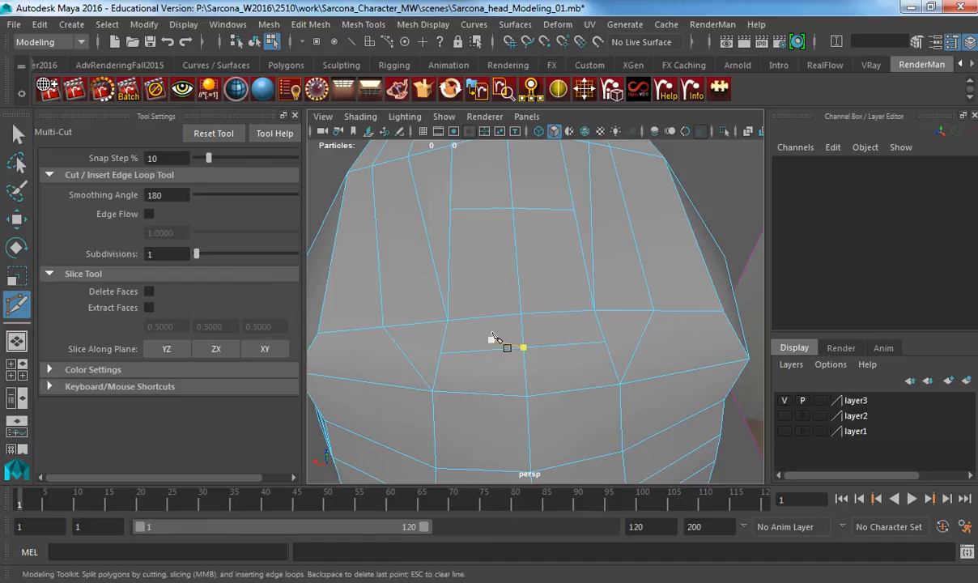
- Scale the outer vertex pairs of both new crown edges inward toward the centre line
key(w)
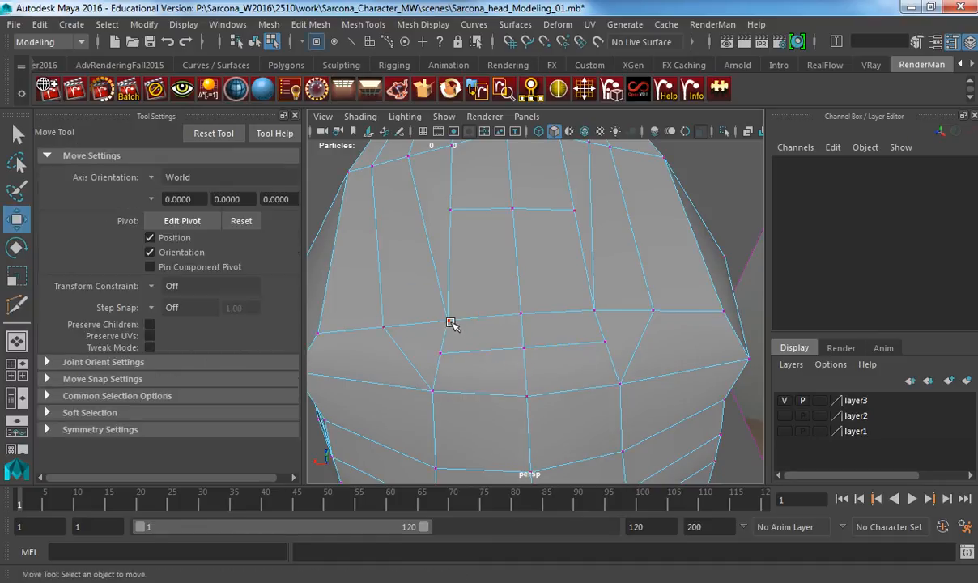
click(443, 348)
shift+click(601, 342)
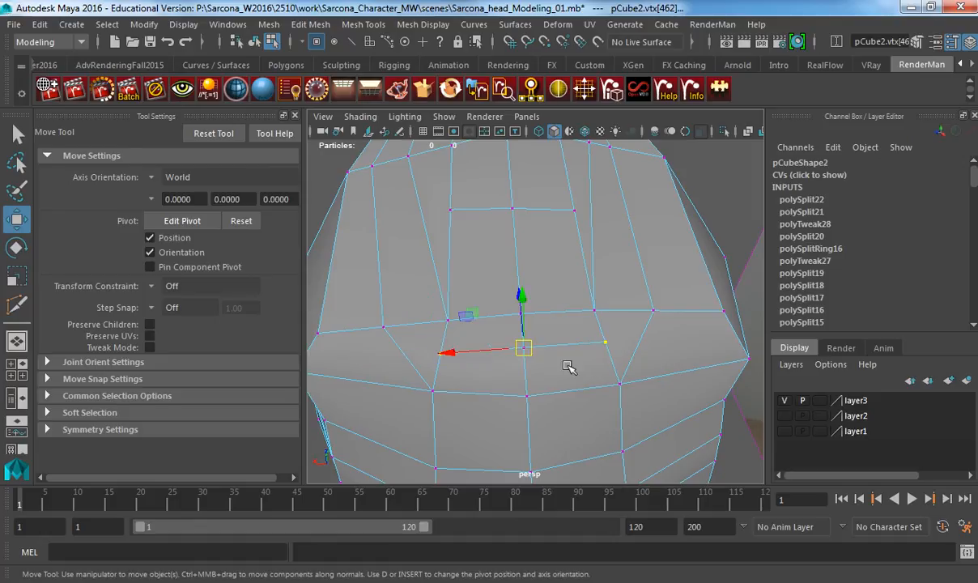
key(r)
drag(524, 346, 506, 349)
click(573, 211)
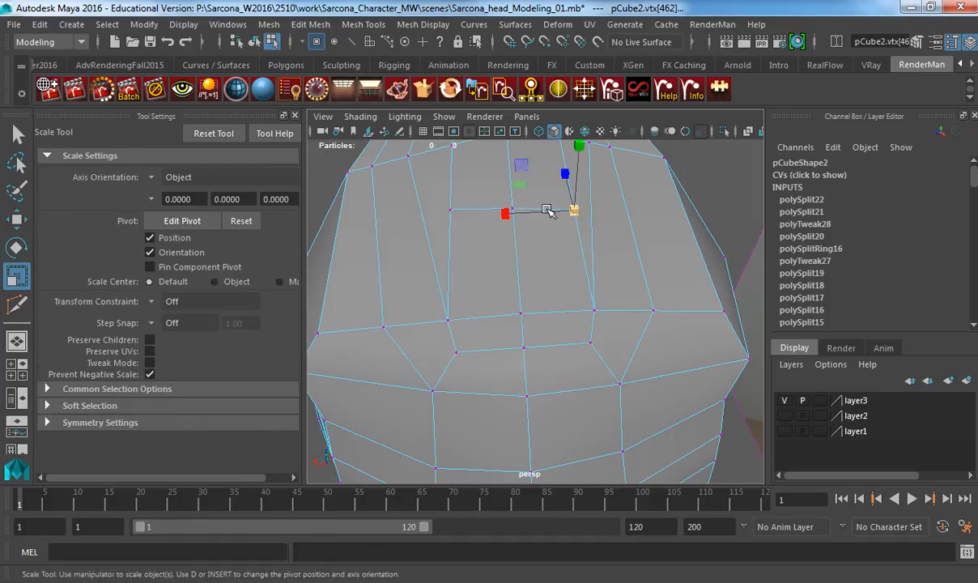
shift+click(450, 210)
drag(522, 257, 552, 276)
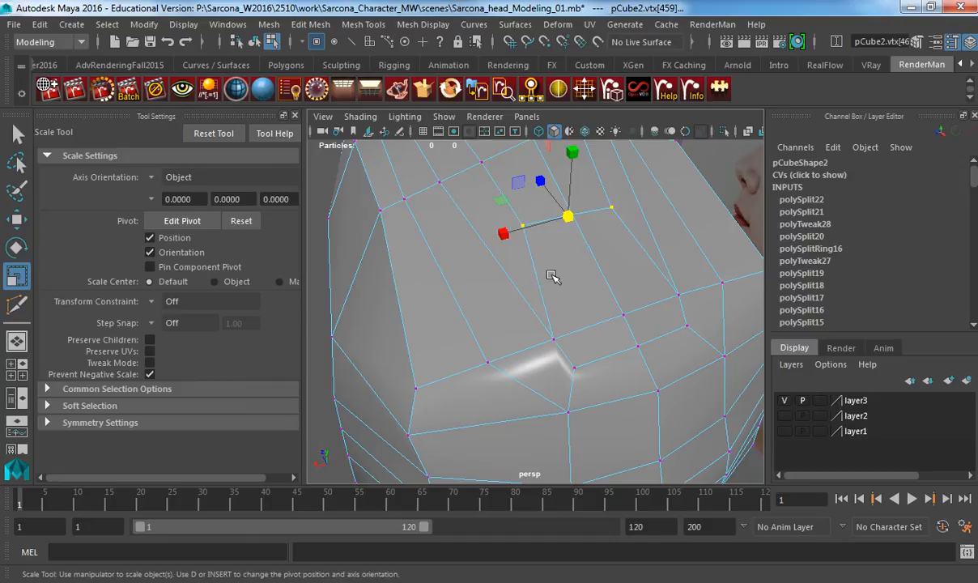
- Select the closed ring of edges outlining the four central crown faces between the two new cuts
key(w)
key(F8)
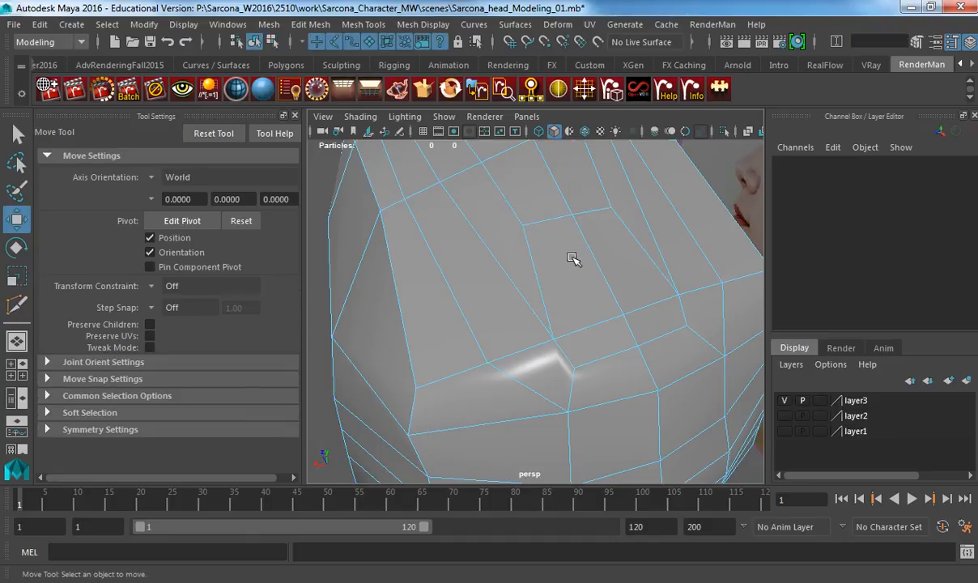
click(551, 224)
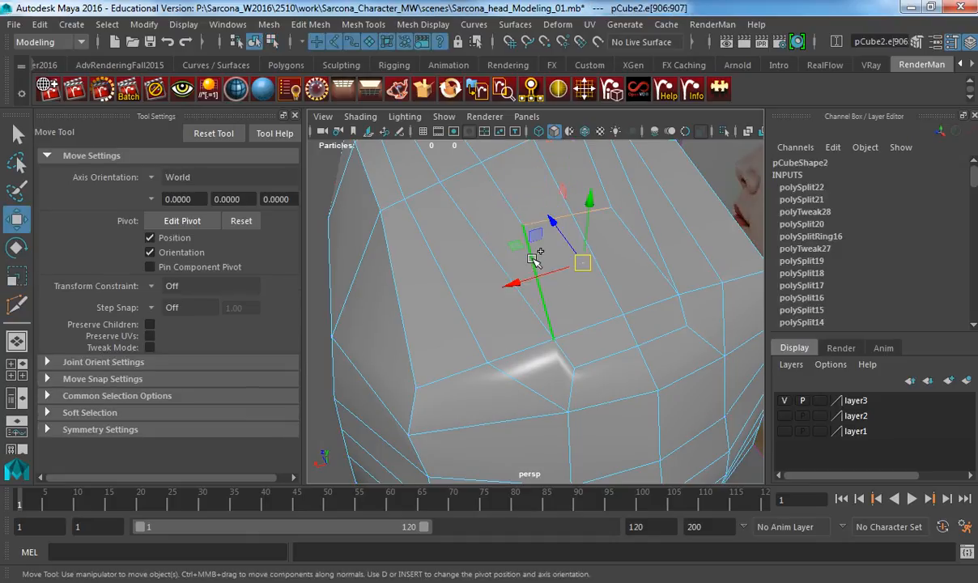
shift+click(564, 348)
shift+click(619, 350)
shift+click(659, 337)
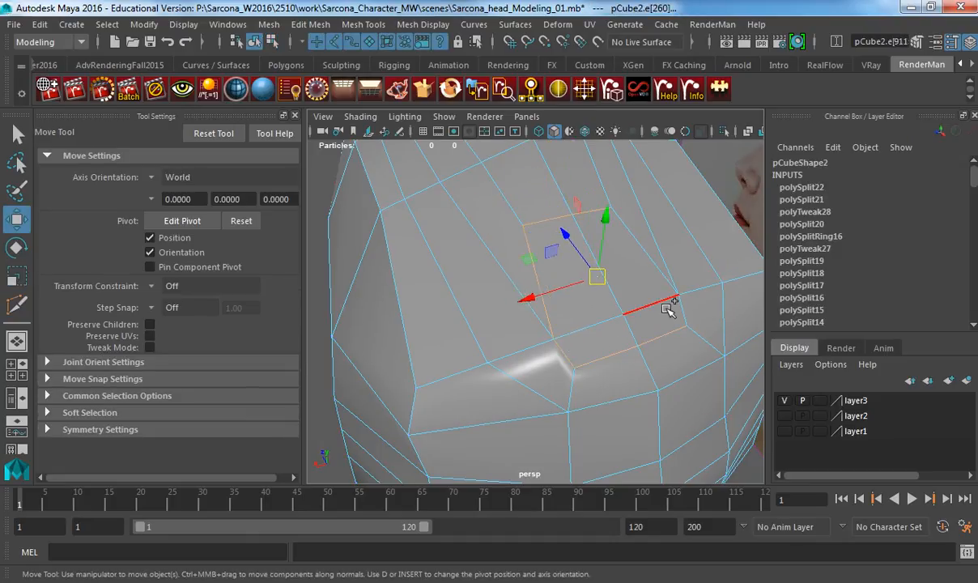
shift+click(663, 278)
shift+click(683, 309)
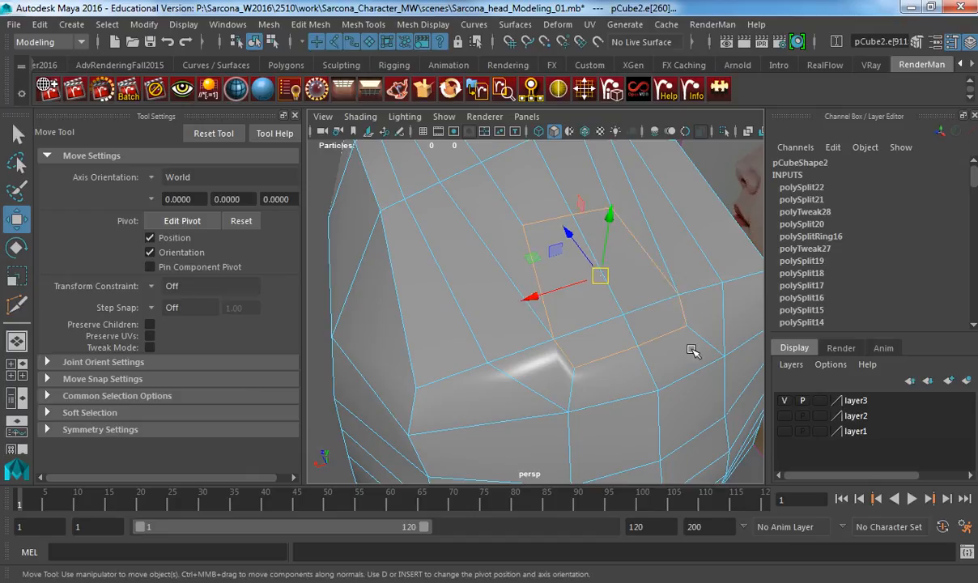
- Try deleting the selected edge ring twice, accept the autosave and undo each deletion
key(Delete)
alt+drag(660, 332, 554, 335)
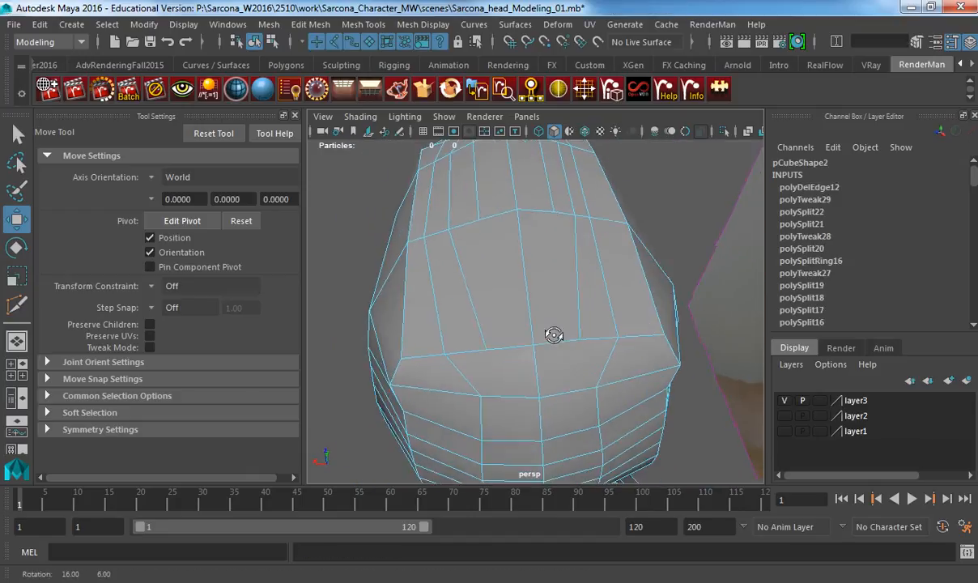
key(ctrl+z)
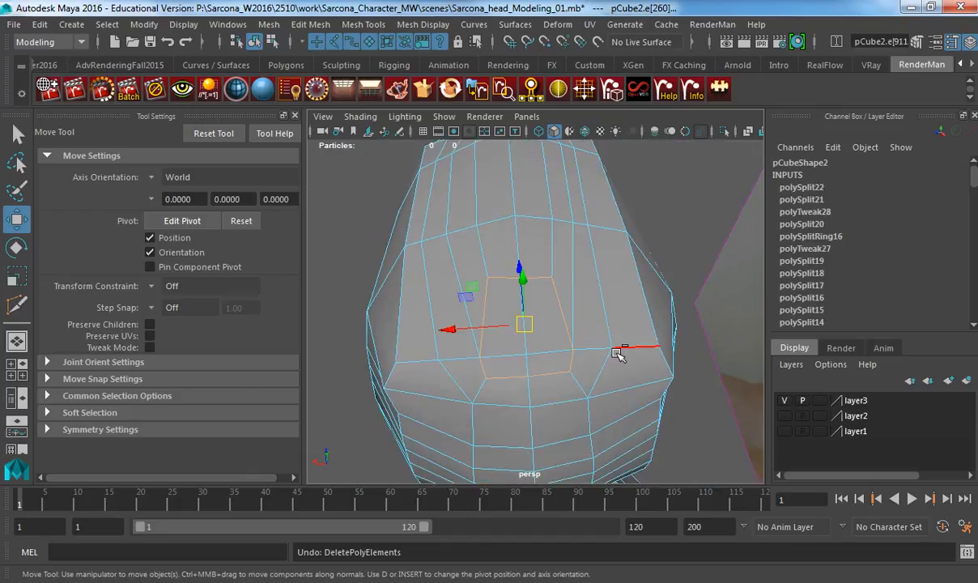
key(Delete)
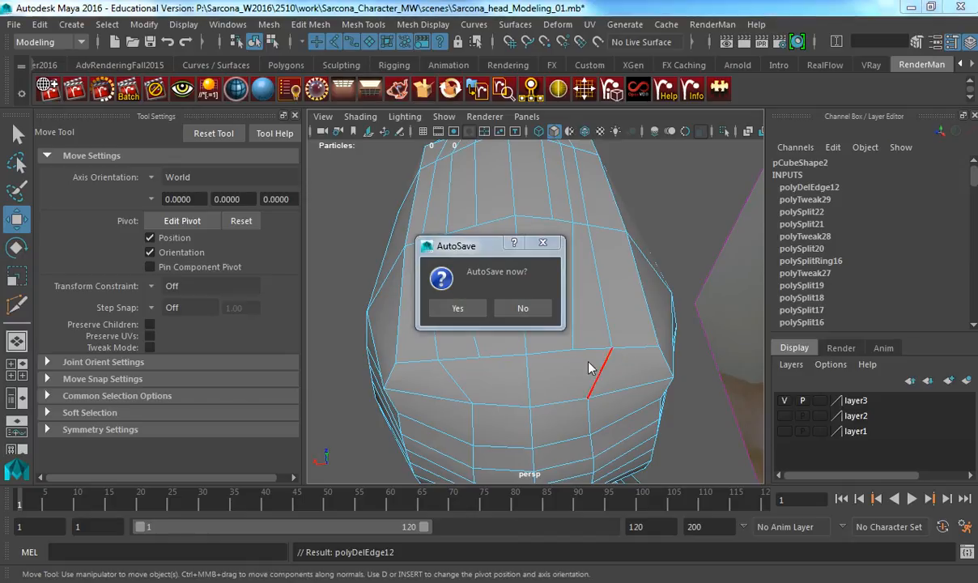
click(480, 313)
alt+drag(577, 355, 532, 332)
key(ctrl+z)
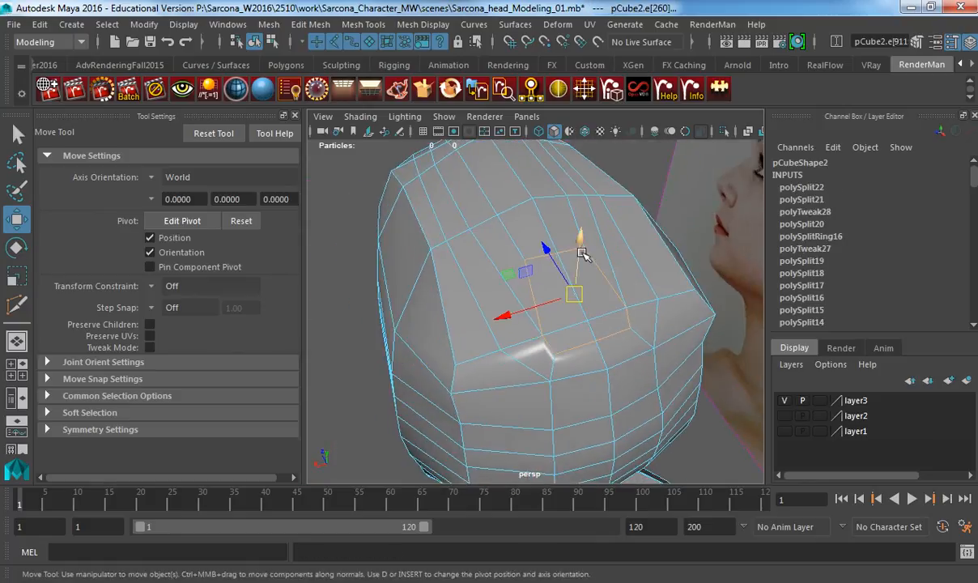
- Return to object mode, show the head in smooth preview and examine the face and neck with nothing selected
key(r)
alt+drag(567, 271, 534, 324)
key(F8)
alt+right_drag(535, 324, 381, 332)
alt+middle_drag(405, 345, 471, 292)
key(3)
click(492, 405)
alt+drag(492, 405, 587, 413)
alt+right_drag(587, 413, 733, 411)
alt+drag(713, 412, 658, 397)
click(606, 310)
alt+drag(606, 311, 572, 334)
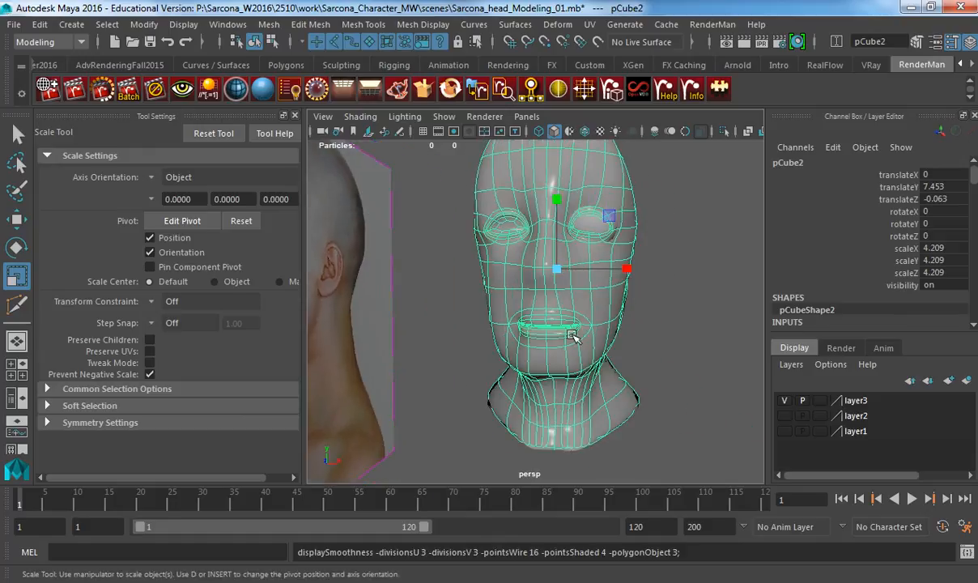
click(652, 330)
mouse_move(652, 331)
alt+mouse_down()
mouse_move(706, 338)
mouse_move(664, 341)
alt+mouse_up()
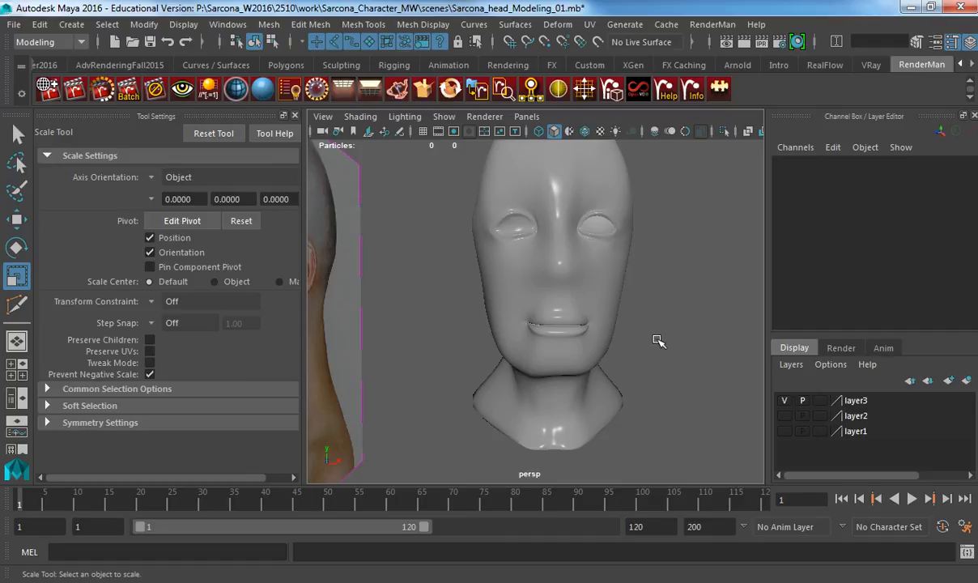
- Try selecting the vertices around the character's right eye from inside the head and scaling them up uniformly by about 1.2
click(558, 308)
alt+drag(548, 312, 353, 314)
alt+middle_drag(353, 314, 349, 387)
alt+right_drag(349, 387, 669, 415)
alt+middle_drag(669, 415, 606, 259)
alt+right_drag(606, 258, 500, 292)
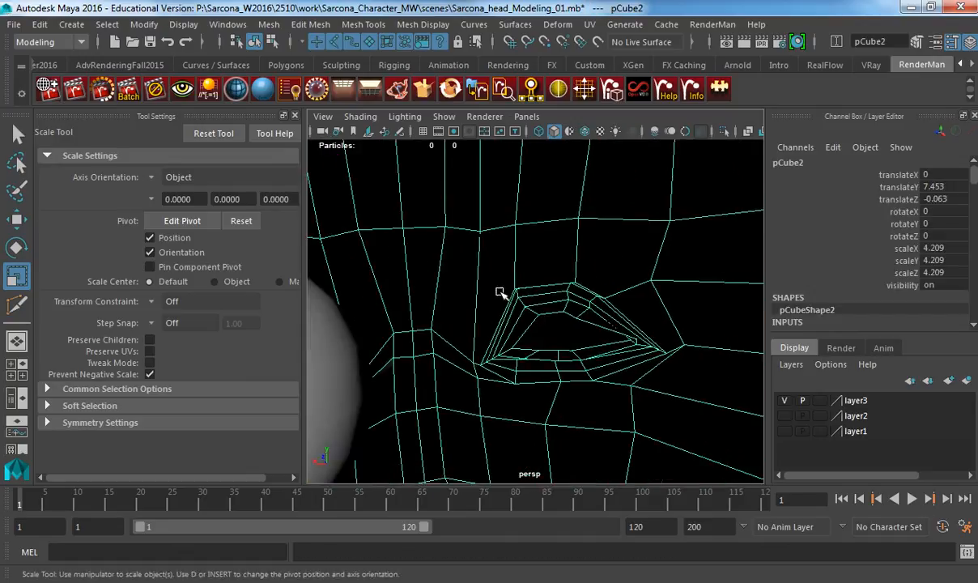
alt+drag(500, 292, 583, 362)
alt+middle_drag(583, 362, 603, 291)
alt+right_drag(603, 290, 559, 260)
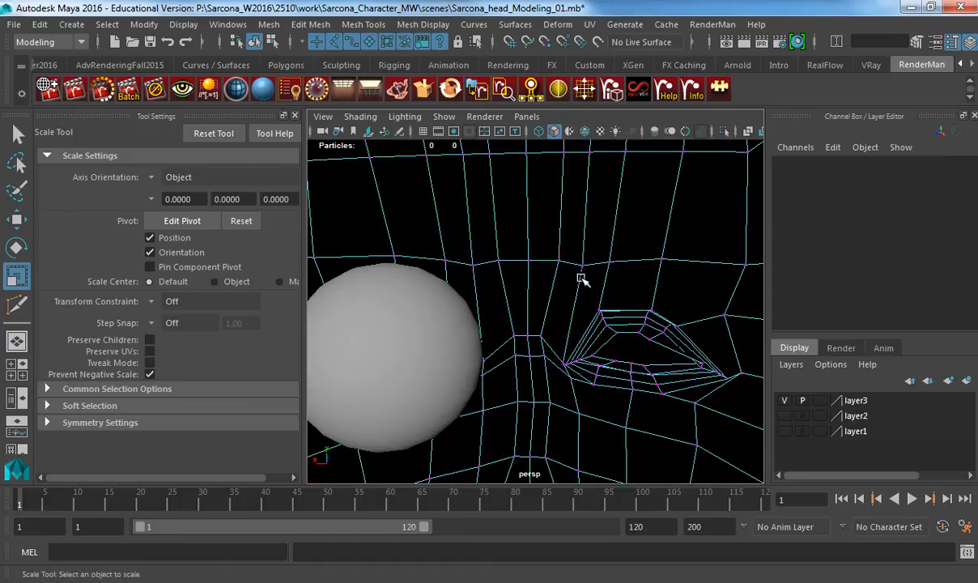
drag(549, 293, 746, 423)
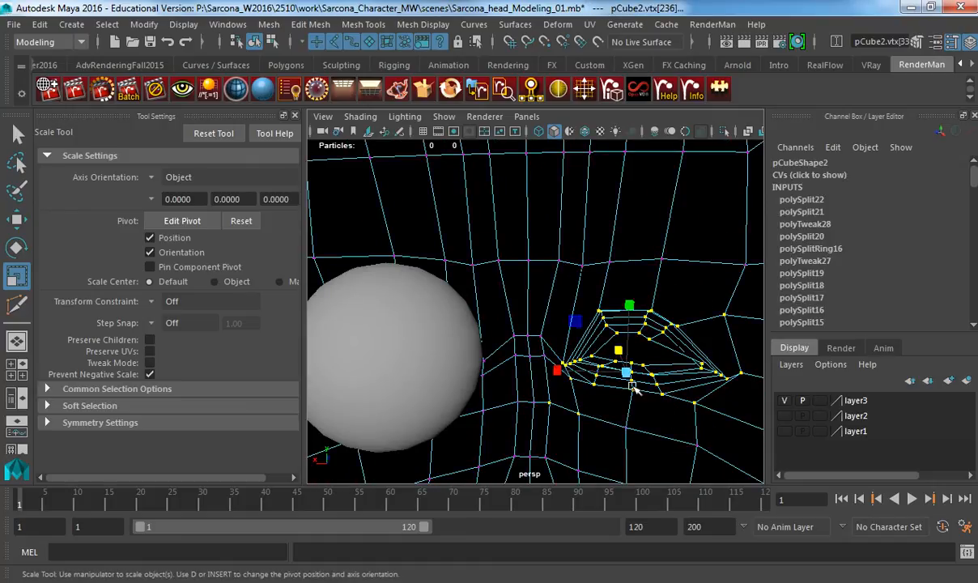
drag(625, 373, 653, 375)
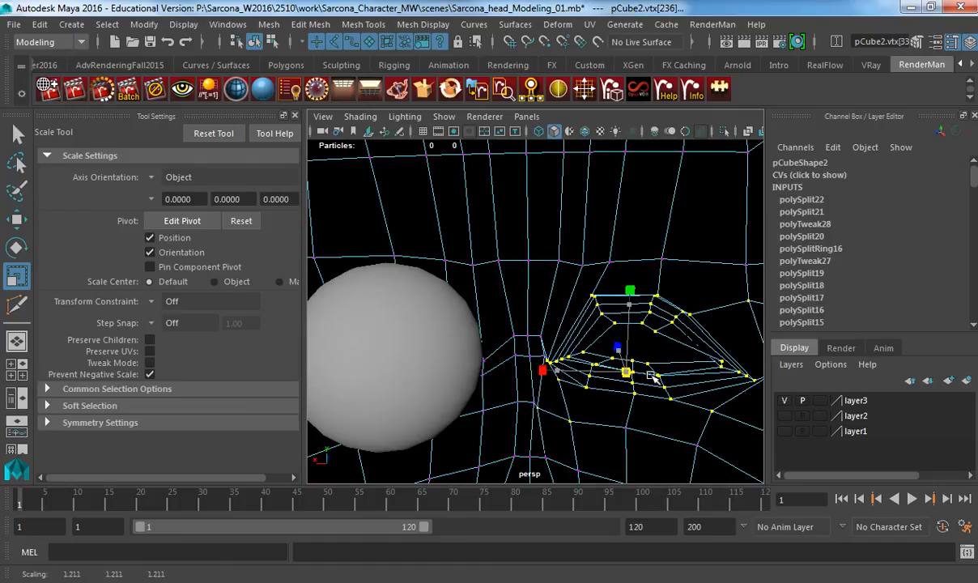
- Try repositioning and rotating the enlarged eye vertices, and undo the edits back to before the vertex selection
alt+drag(486, 370, 652, 370)
alt+right_drag(652, 370, 515, 349)
alt+drag(515, 349, 636, 357)
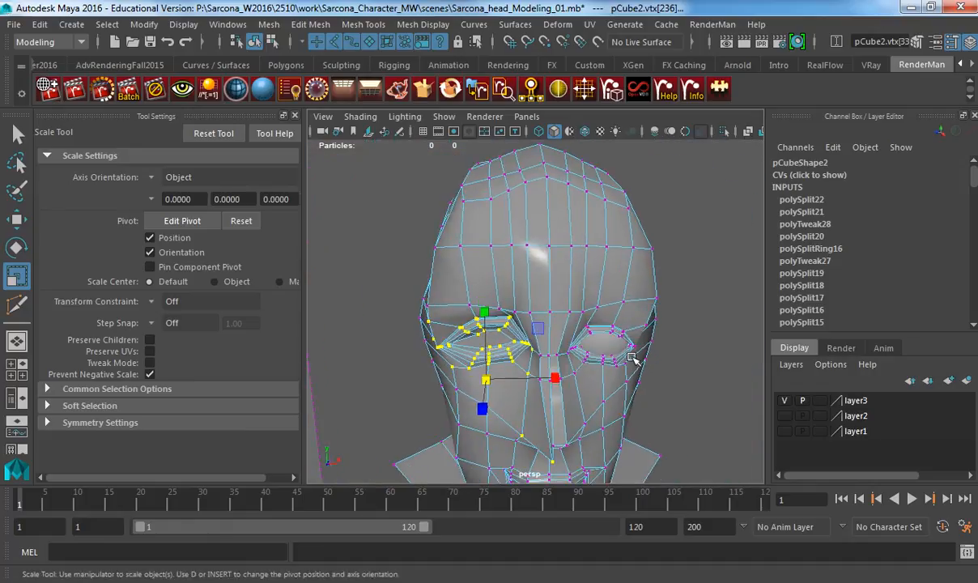
alt+drag(549, 393, 544, 357)
key(w)
alt+drag(509, 389, 515, 392)
key(e)
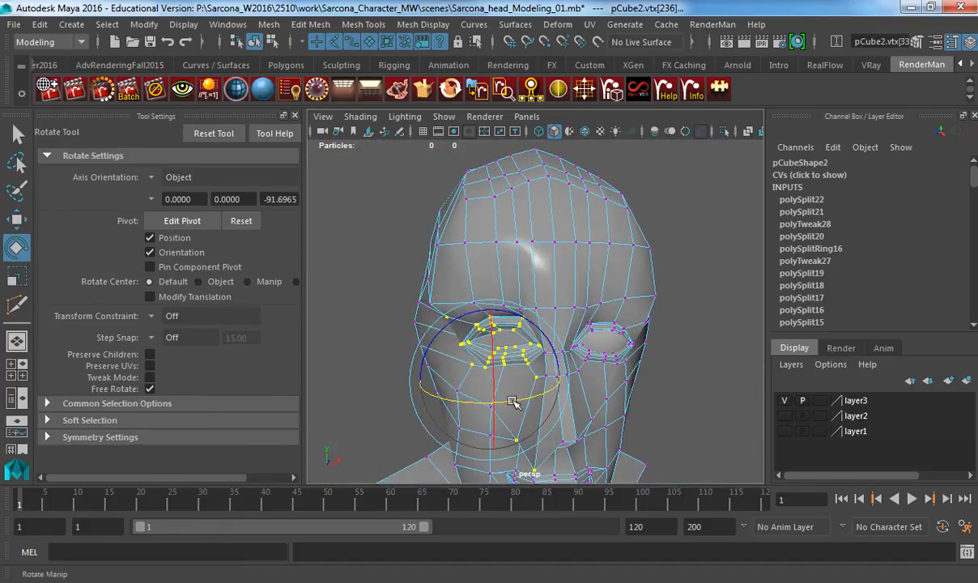
key(ctrl+z)
key(ctrl+z)
key(ctrl+z)
key(ctrl+z)
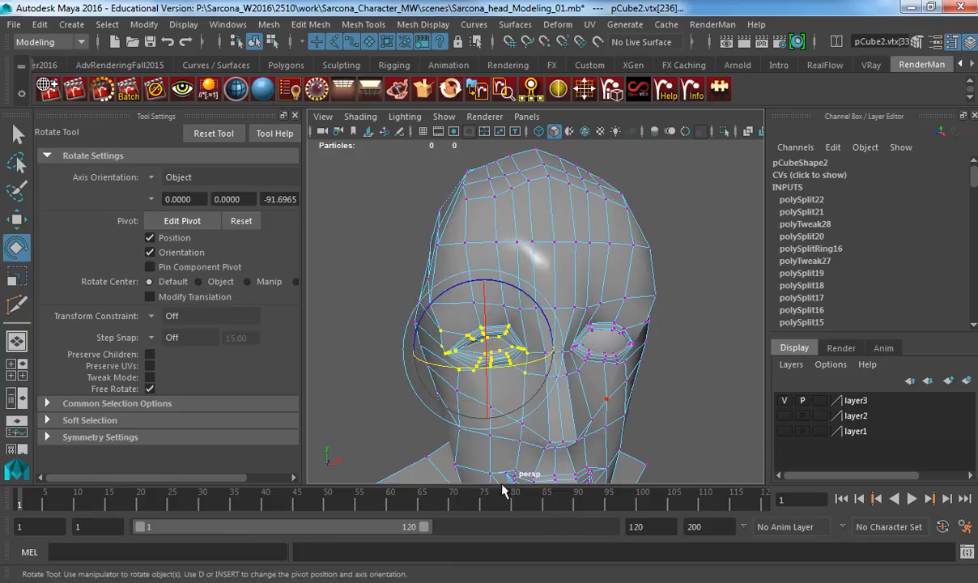
key(ctrl+z)
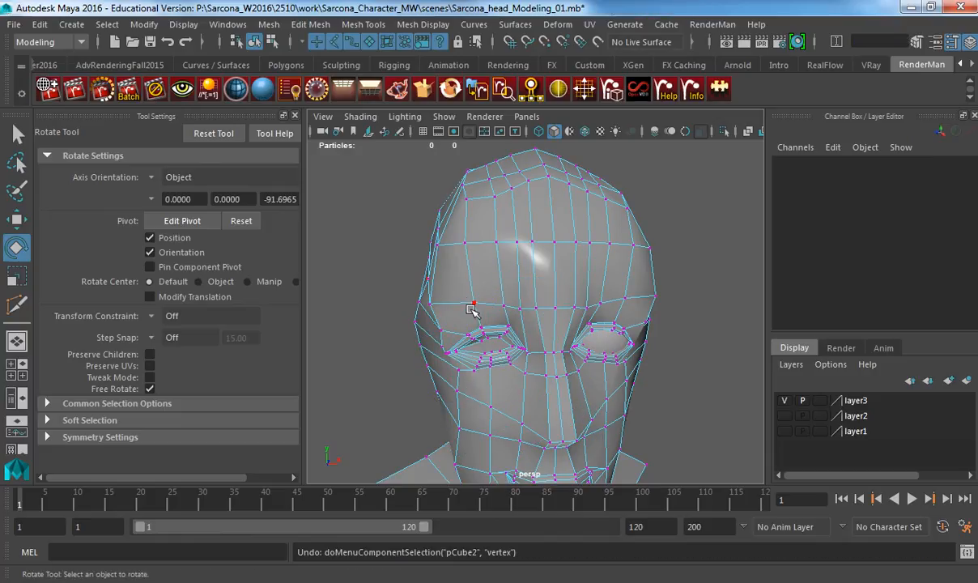
- Reselect the vertices around the character's right eye and drop the stray back-of-head vertices from the selection
drag(531, 319, 574, 375)
alt+right_drag(574, 375, 334, 282)
key(f)
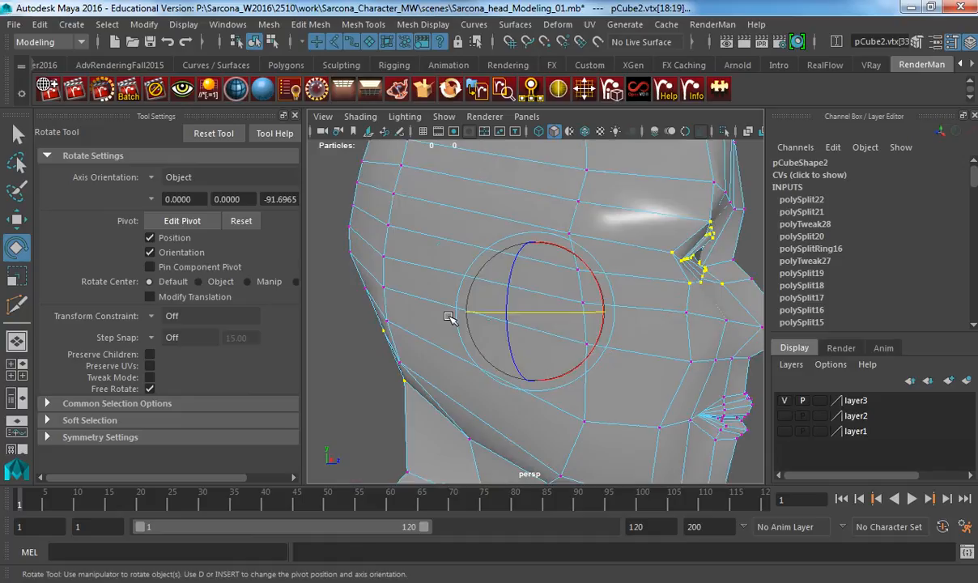
alt+drag(617, 319, 536, 339)
ctrl+drag(336, 324, 469, 424)
key(f)
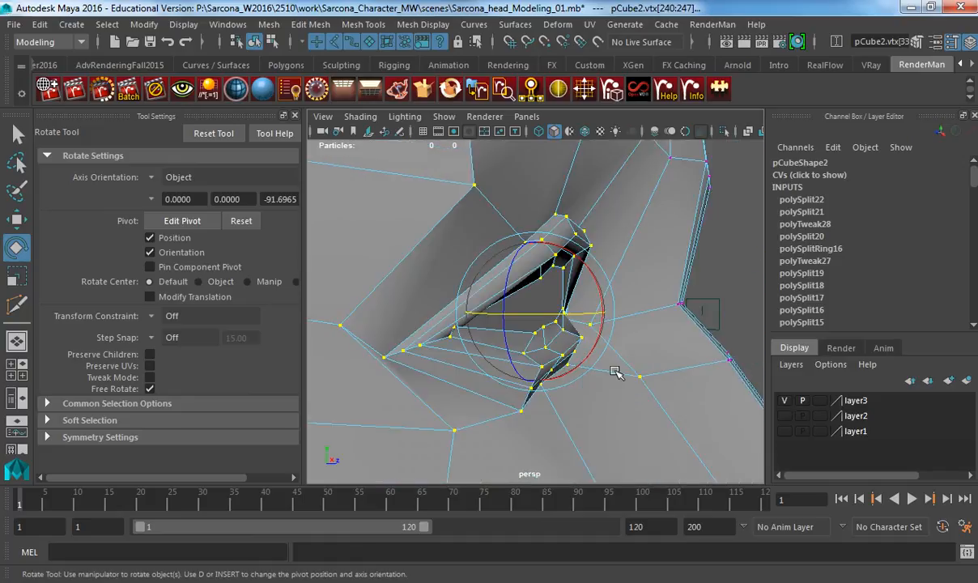
- Scale the eye vertices up uniformly by about 1.2 and rotate them to follow the curve of the face
alt+drag(639, 371, 574, 377)
alt+right_drag(574, 376, 559, 318)
key(r)
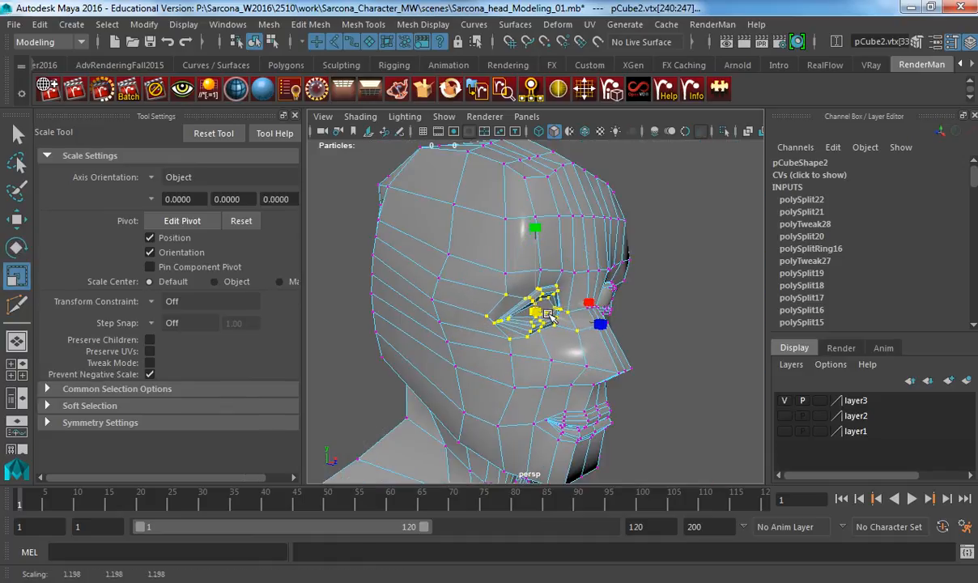
key(e)
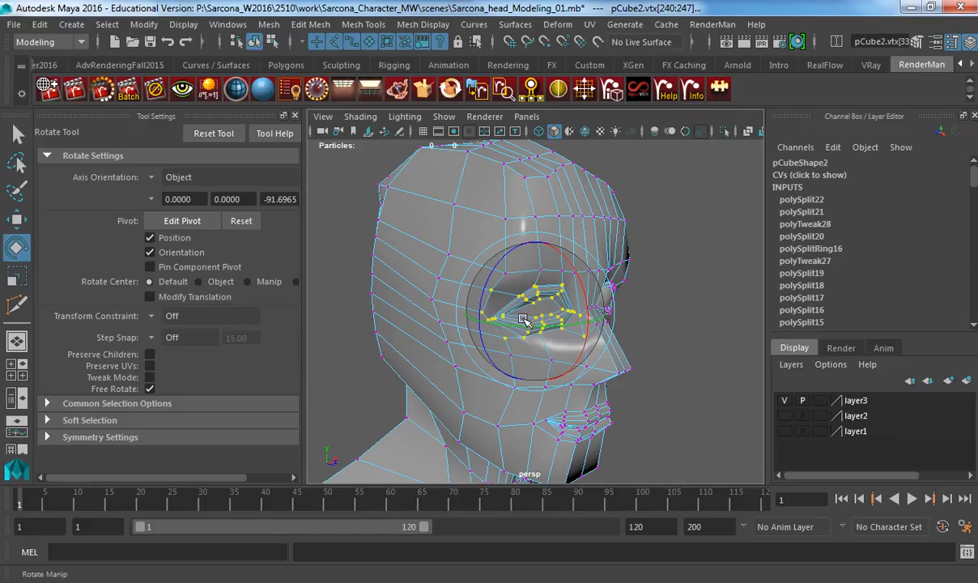
alt+drag(637, 340, 526, 336)
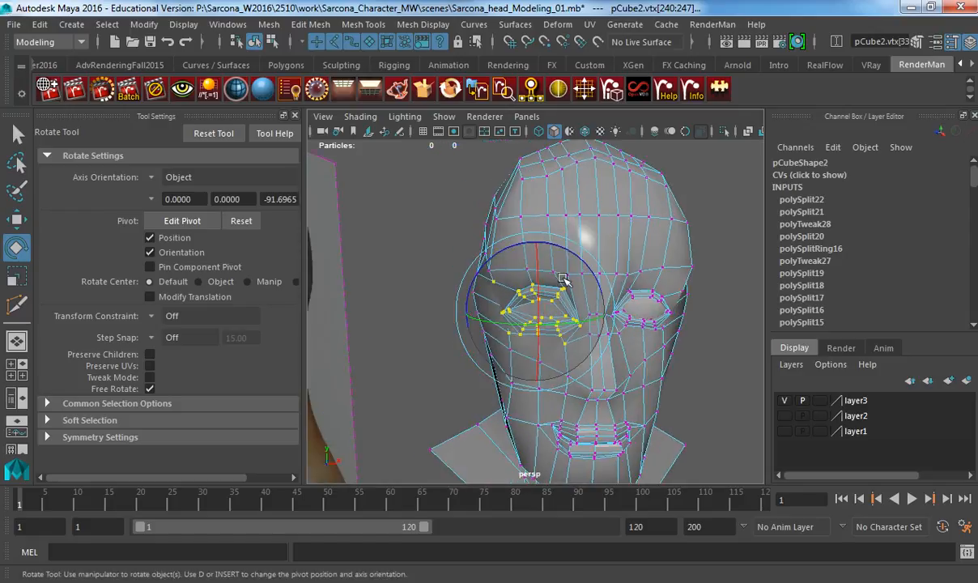
key(w)
- Return the head to object mode in smooth preview, clear the selection and examine both eye openings up close
right_drag(655, 257, 655, 200)
click(633, 239)
key(3)
scroll(700, 328, down, 5)
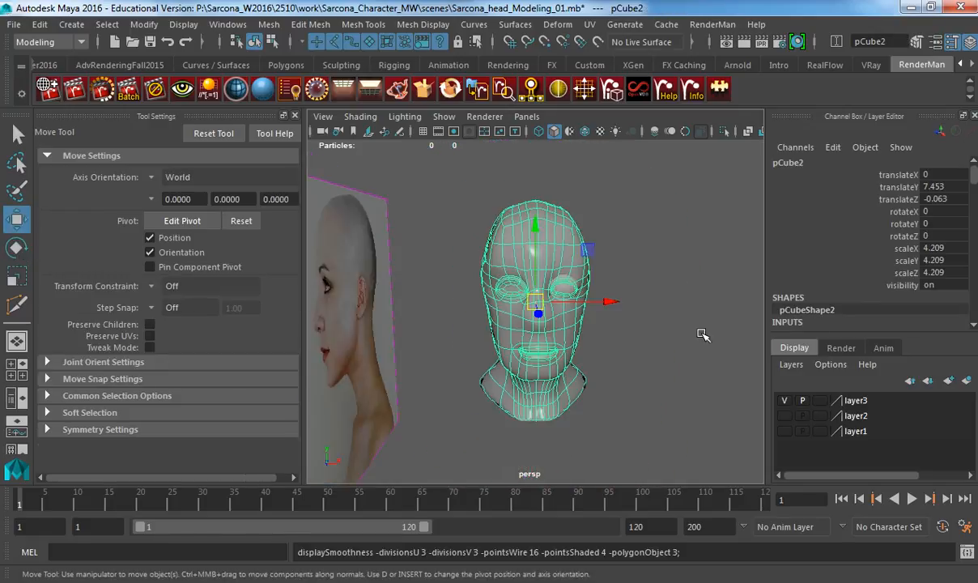
click(702, 336)
alt+drag(698, 336, 556, 335)
alt+right_drag(556, 335, 712, 350)
alt+drag(712, 350, 637, 301)
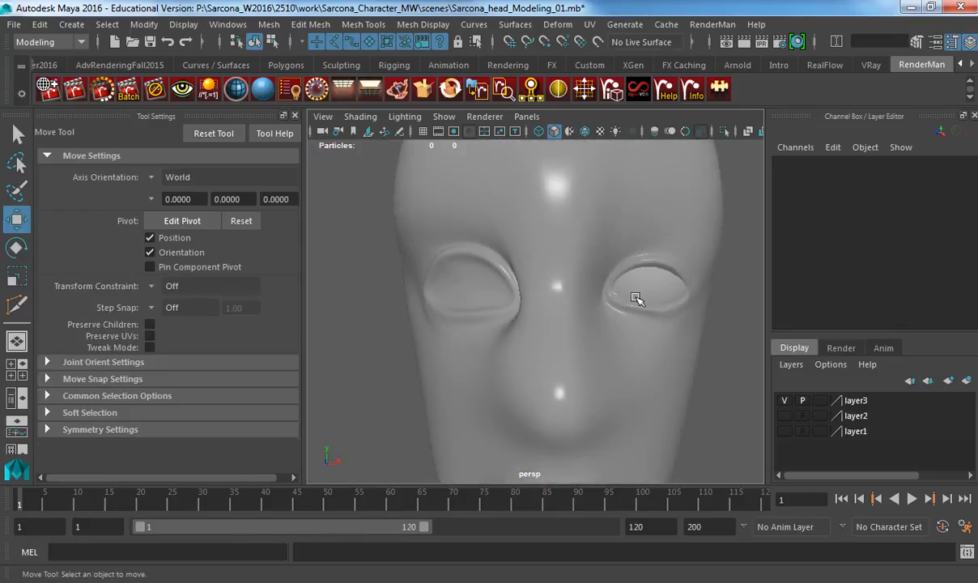
- Try fitting the character's right eyeball to its socket with scale 0.825, translateY 8.304 and rotations of 90.013, -19.242 and 2.514
click(649, 283)
drag(705, 283, 568, 277)
key(r)
drag(489, 286, 418, 308)
key(e)
key(w)
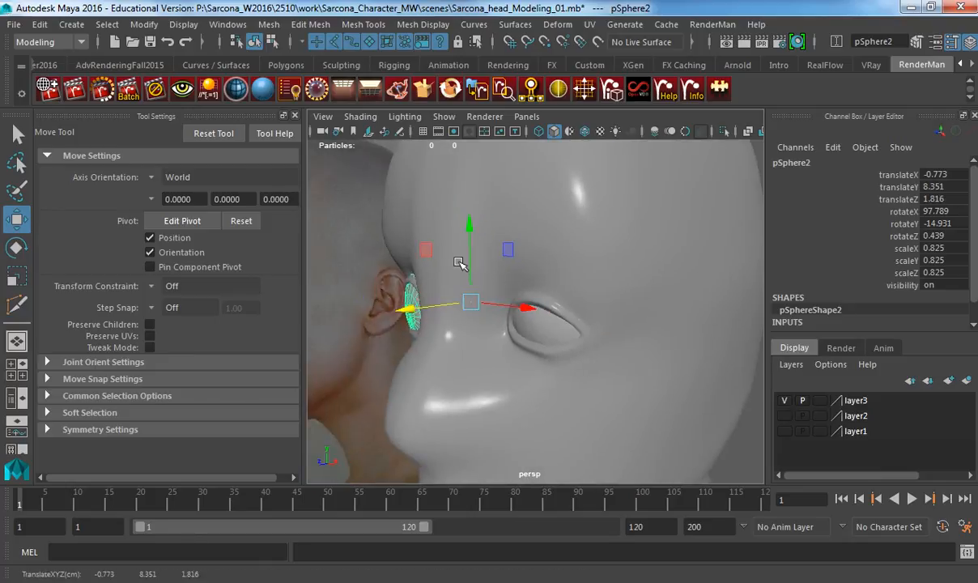
drag(472, 223, 471, 228)
alt+drag(435, 275, 545, 285)
key(e)
key(w)
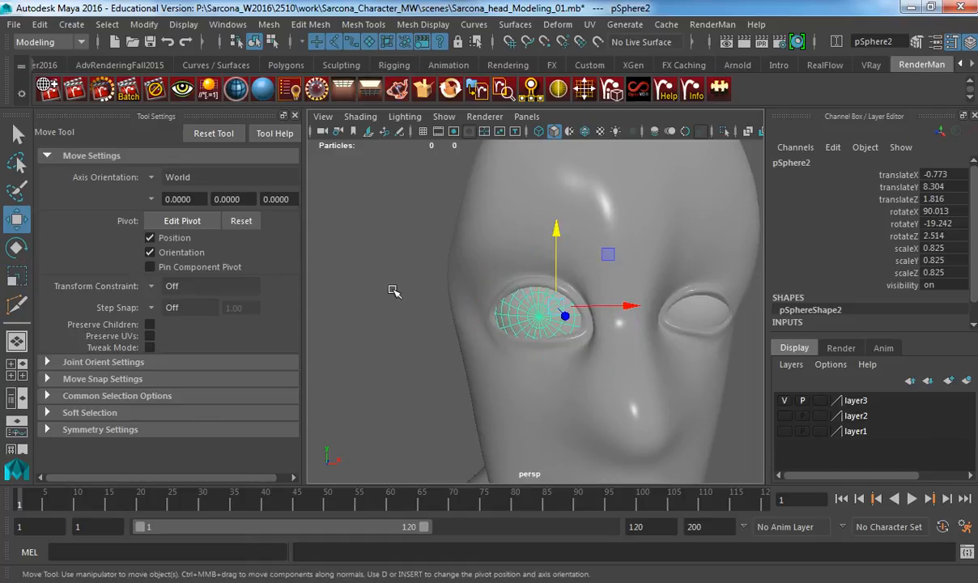
- Compare the fit of both eyeballs in their sockets from several angles, selecting each sphere in turn
click(393, 290)
alt+right_drag(472, 328, 428, 329)
alt+drag(427, 329, 557, 324)
alt+right_drag(558, 323, 687, 371)
alt+drag(687, 371, 564, 398)
alt+right_drag(564, 397, 590, 291)
click(603, 262)
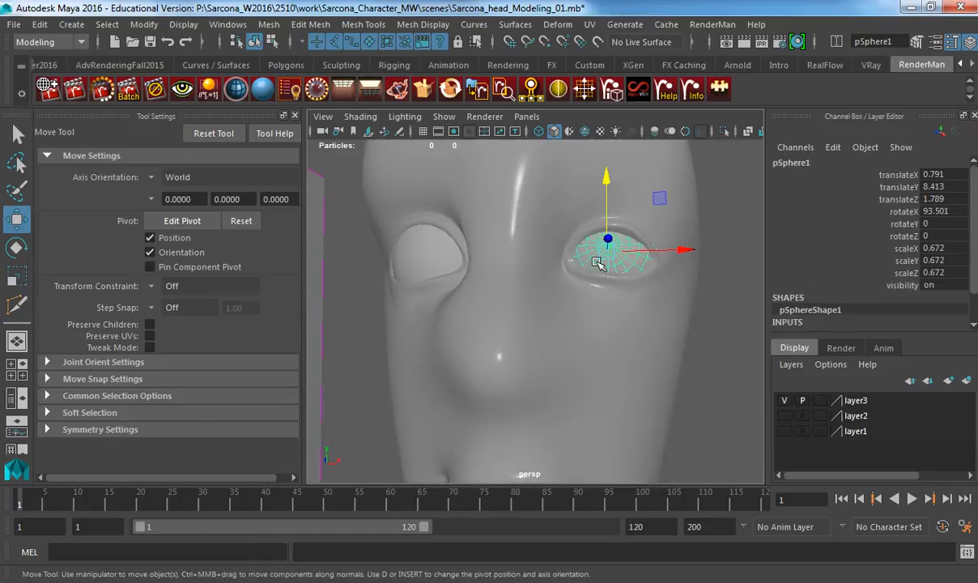
shift+click(438, 258)
alt+right_drag(633, 354, 539, 349)
click(629, 379)
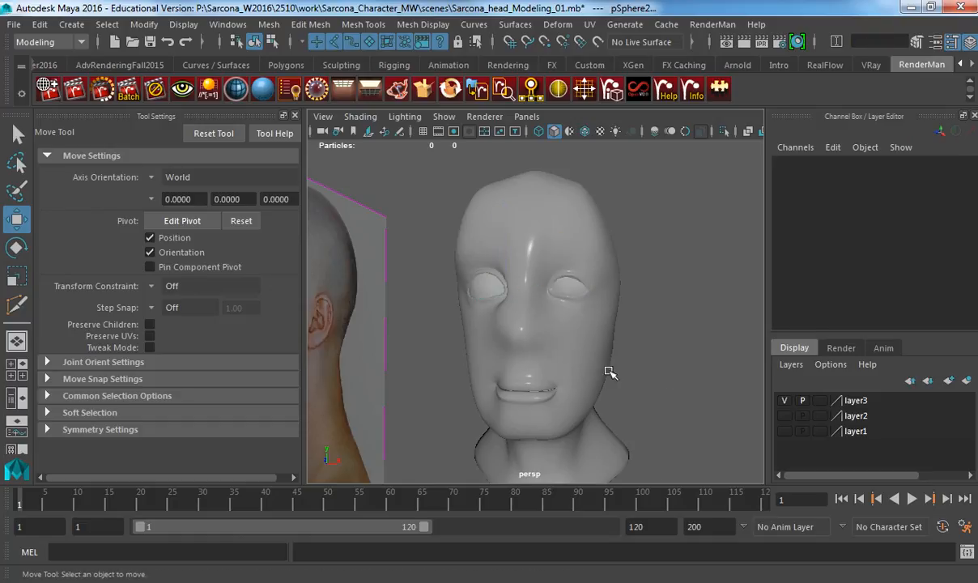
alt+drag(609, 371, 566, 394)
- Undo the eyeball scaling, rotation and repositioning back to the state where the head mesh was selected
key(ctrl+z)
key(ctrl+z)
key(ctrl+z)
key(ctrl+z)
key(ctrl+z)
key(ctrl+z)
key(ctrl+z)
key(ctrl+z)
key(ctrl+z)
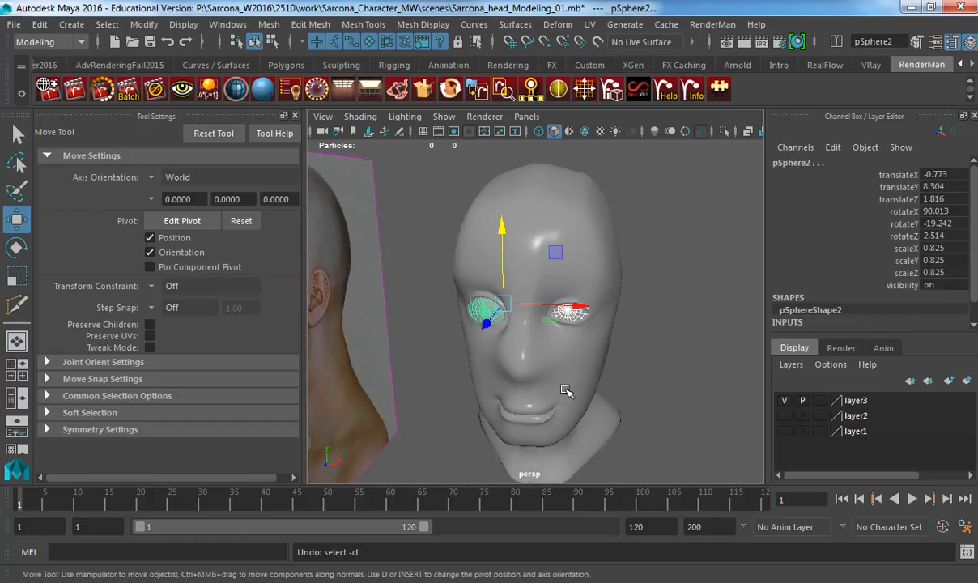
key(ctrl+z)
key(ctrl+z)
key(ctrl+z)
key(ctrl+z)
key(ctrl+z)
key(ctrl+z)
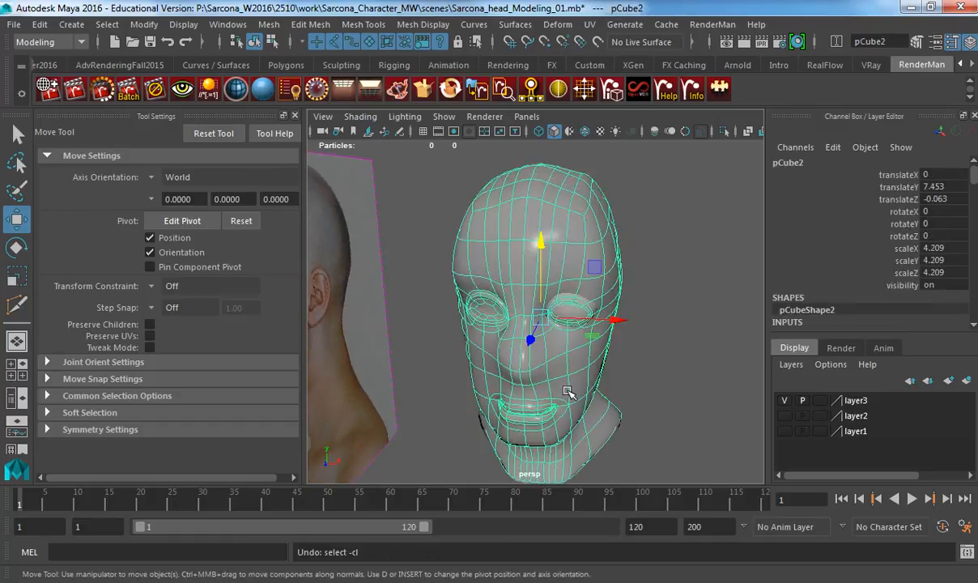
- Examine the smoothed head from the front and three-quarter views, and clear the selection
alt+drag(569, 378, 520, 395)
alt+right_drag(559, 381, 489, 362)
alt+drag(489, 363, 462, 363)
alt+right_drag(519, 368, 712, 382)
alt+drag(567, 381, 603, 381)
alt+right_drag(603, 381, 545, 339)
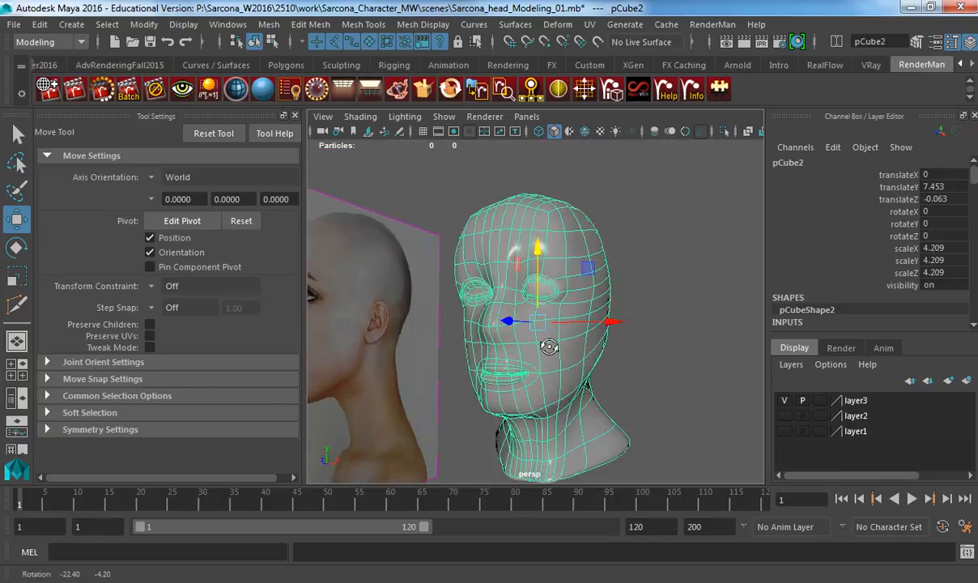
click(650, 345)
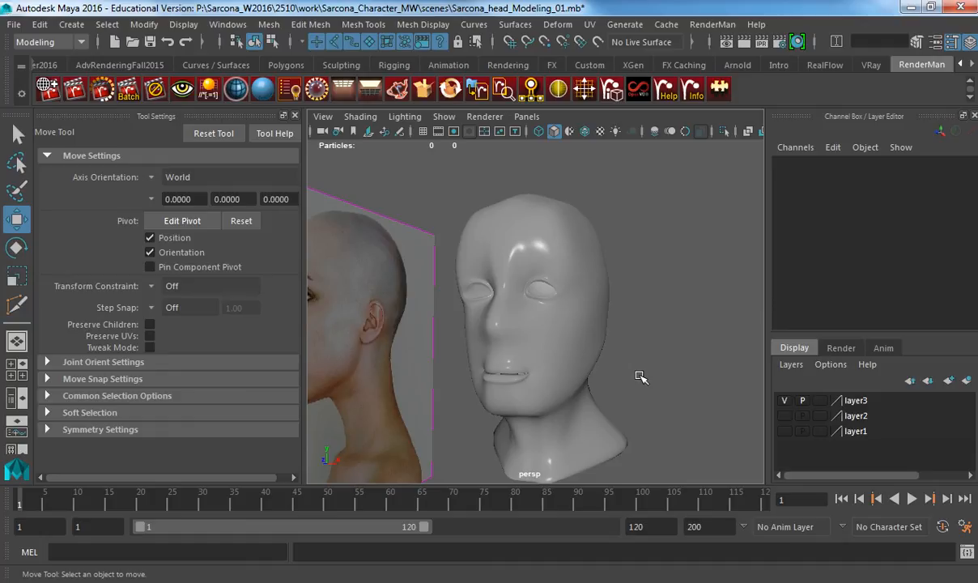
- Switch to the web browser and search Google Images for "sphere"
key(alt+Tab)
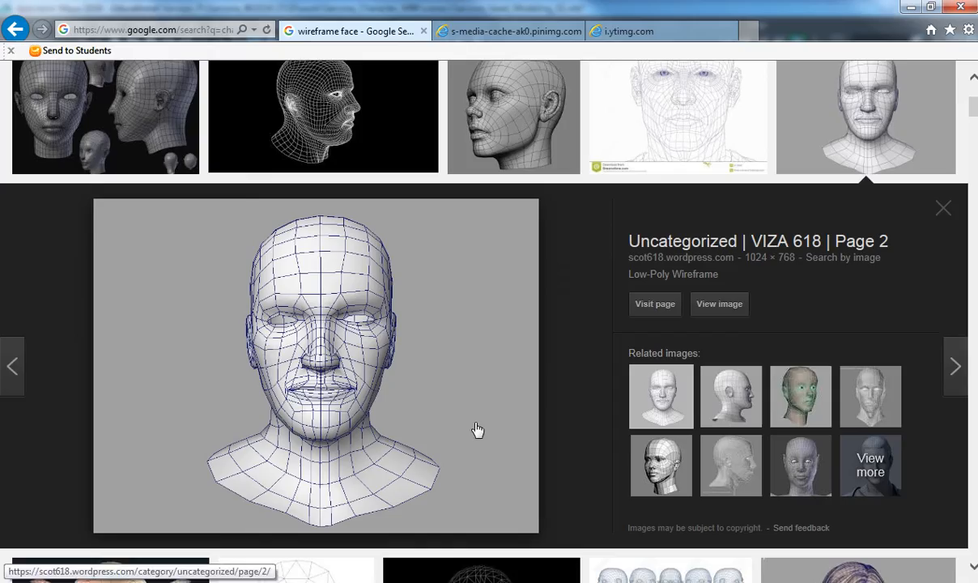
scroll(340, 233, up, 3)
click(215, 84)
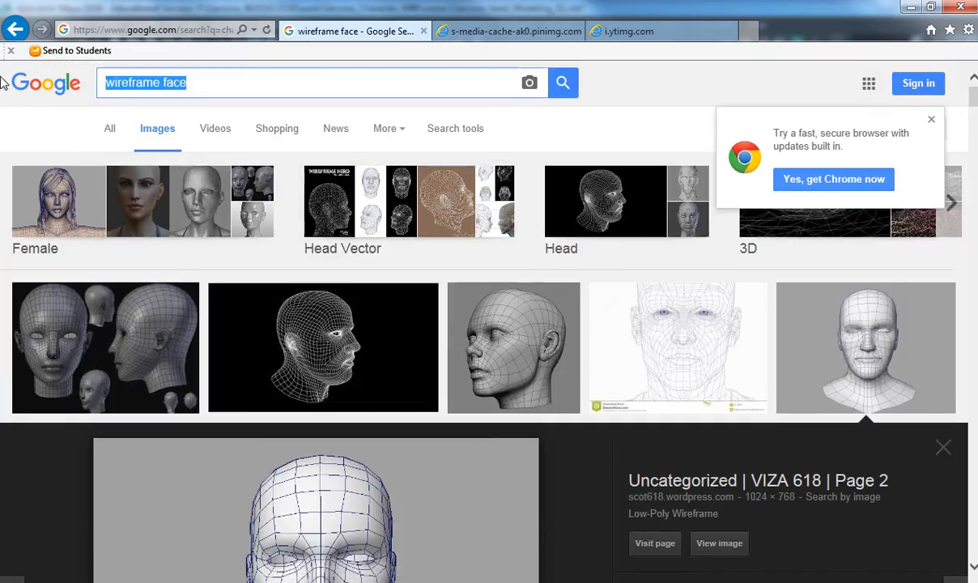
text(sphere)
key(Return)
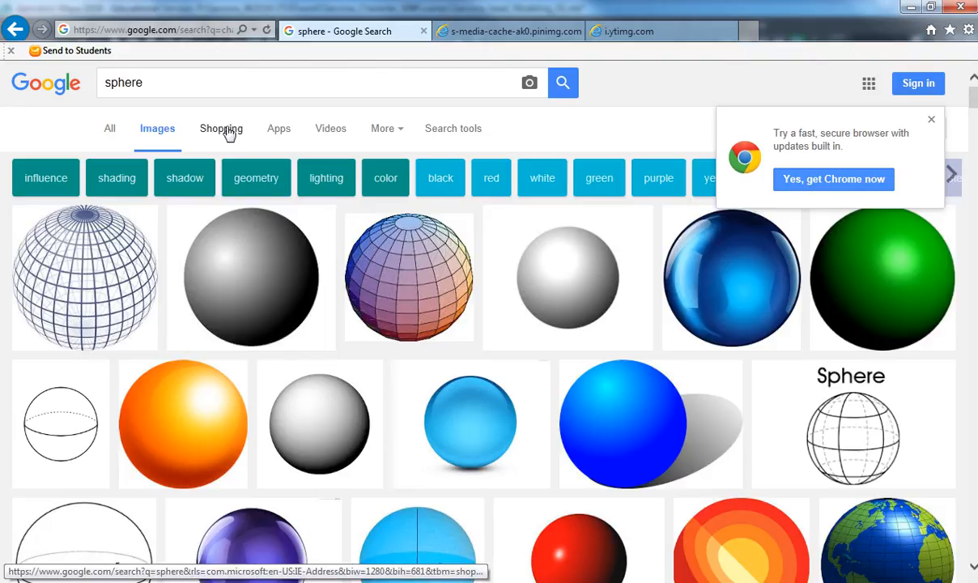
- Search Google Images for "zbrush" and open the preview of the bearded, pointed-ear character bust
double_click(200, 76)
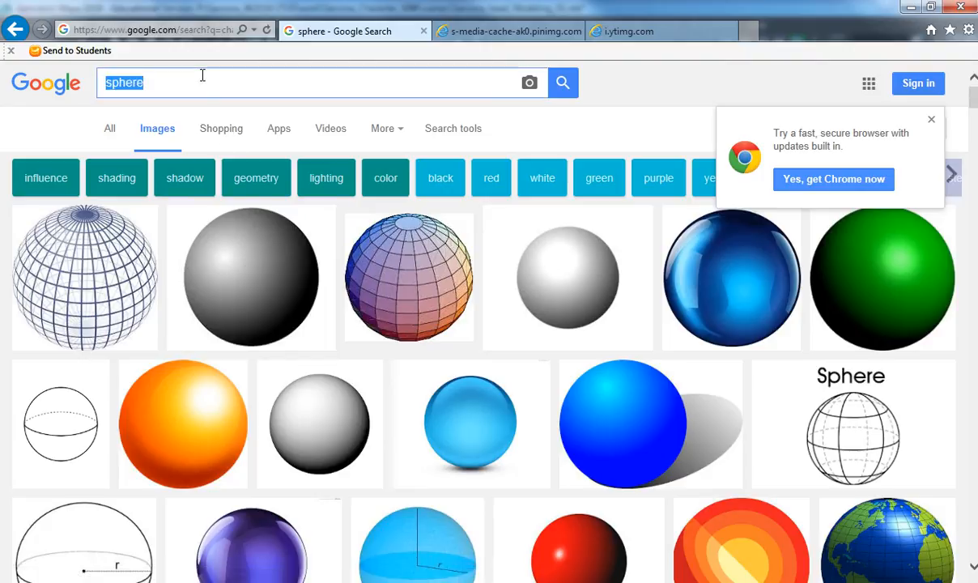
text(zbrush)
key(Return)
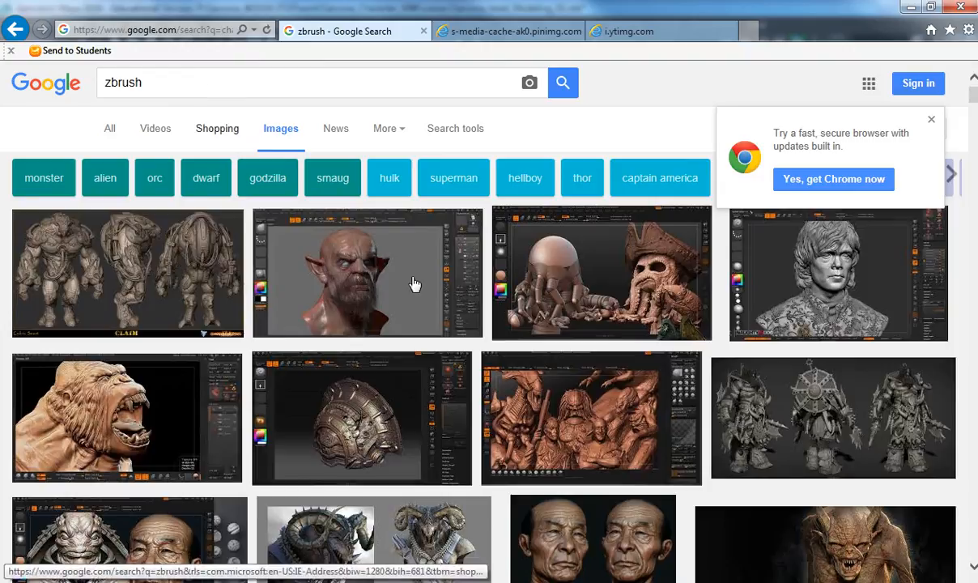
click(415, 283)
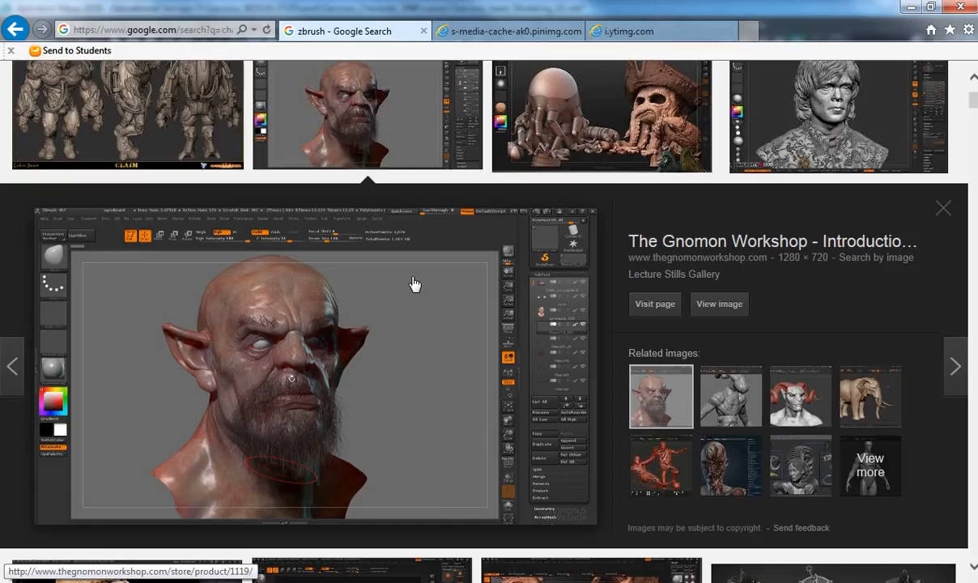
- Browse the following ZBrush sculpt previews, return to the horned creature and old man image, and switch back to Maya
key(Right)
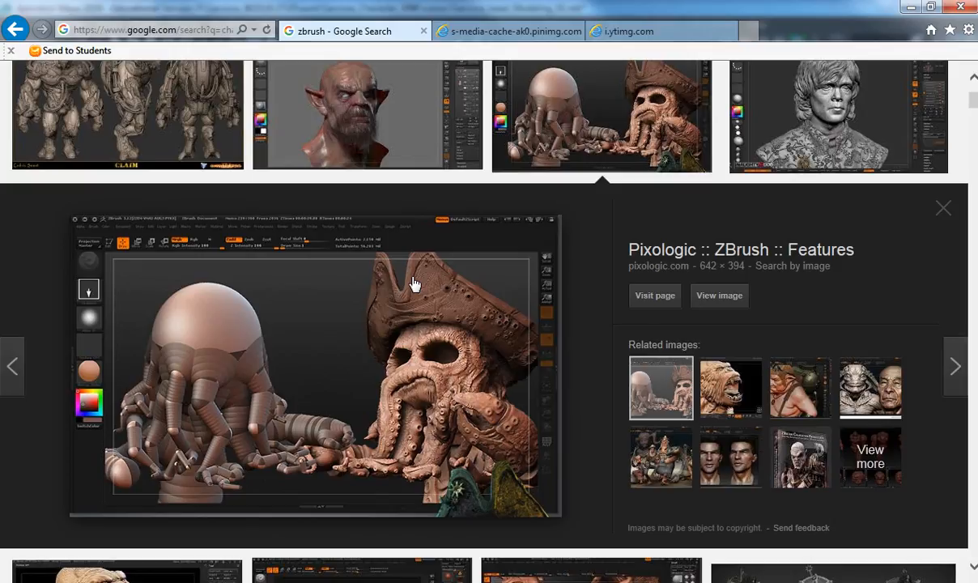
key(Right)
key(Right)
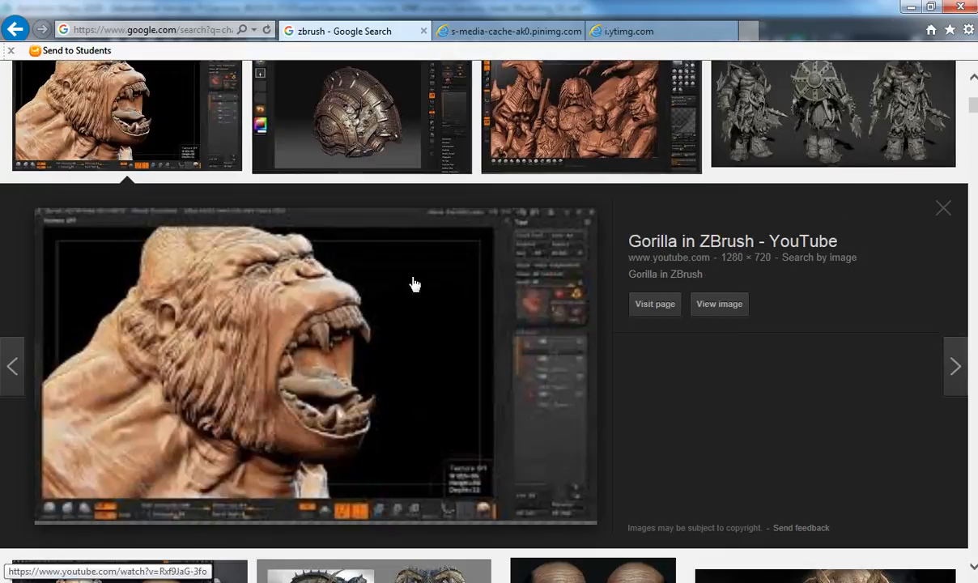
key(Right)
key(Right)
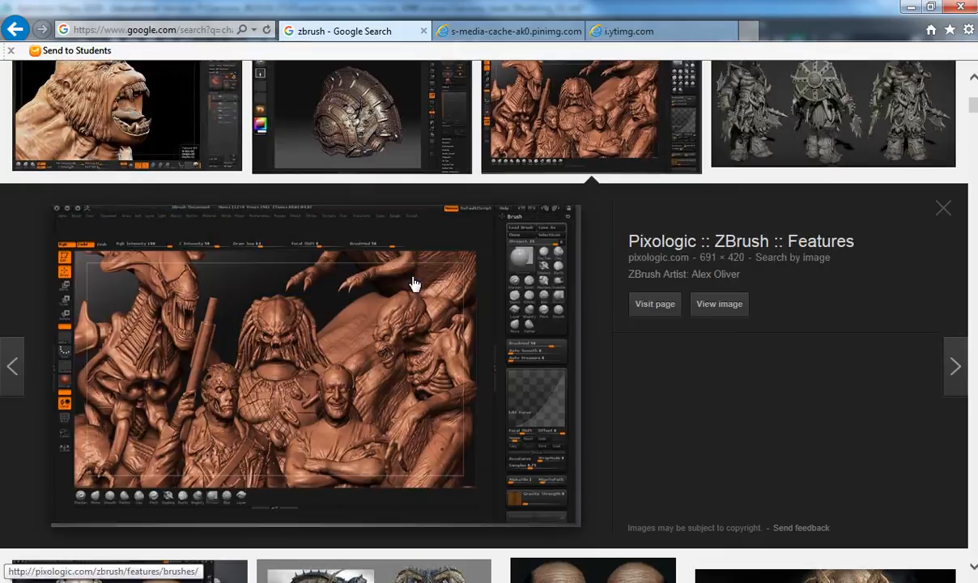
key(Right)
key(Right)
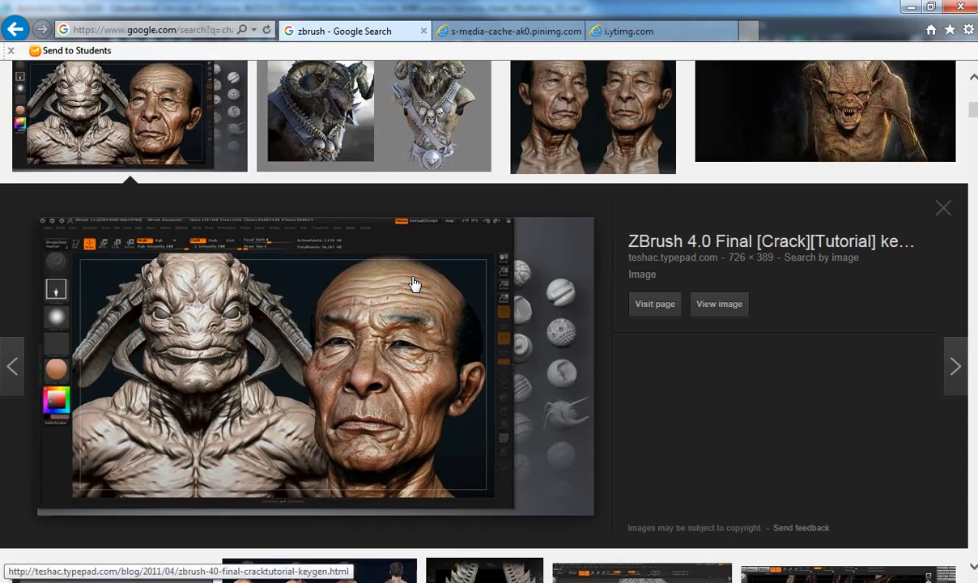
key(Right)
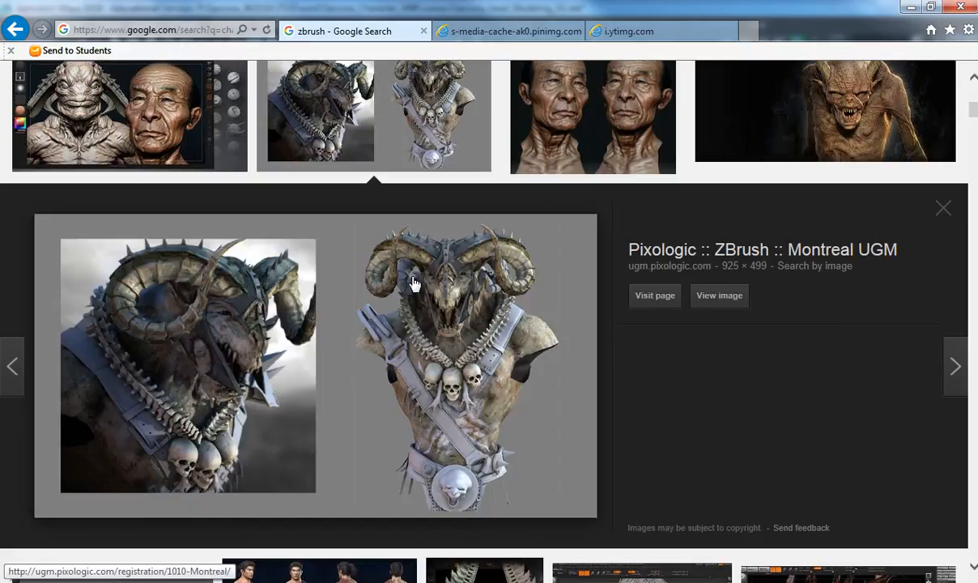
key(Left)
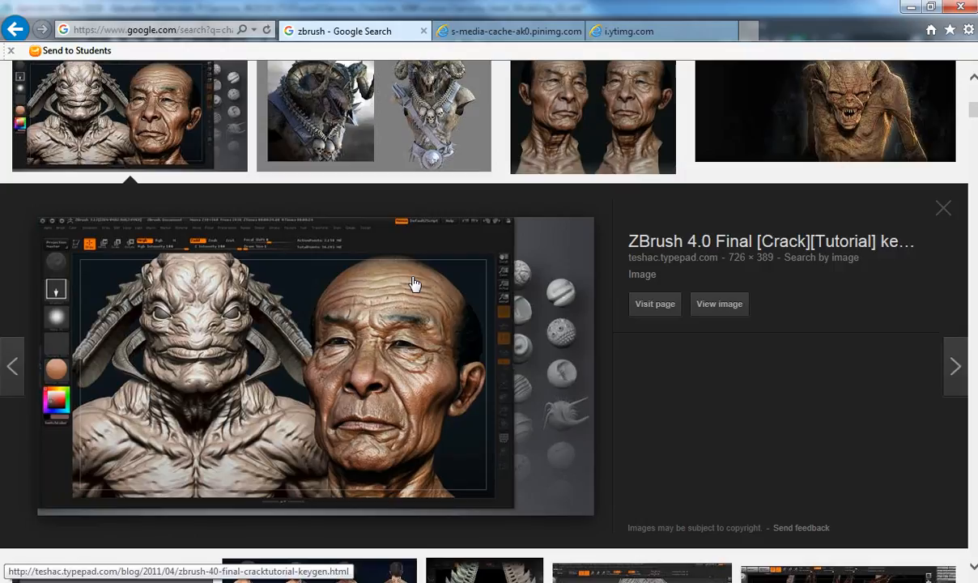
key(alt+Tab)
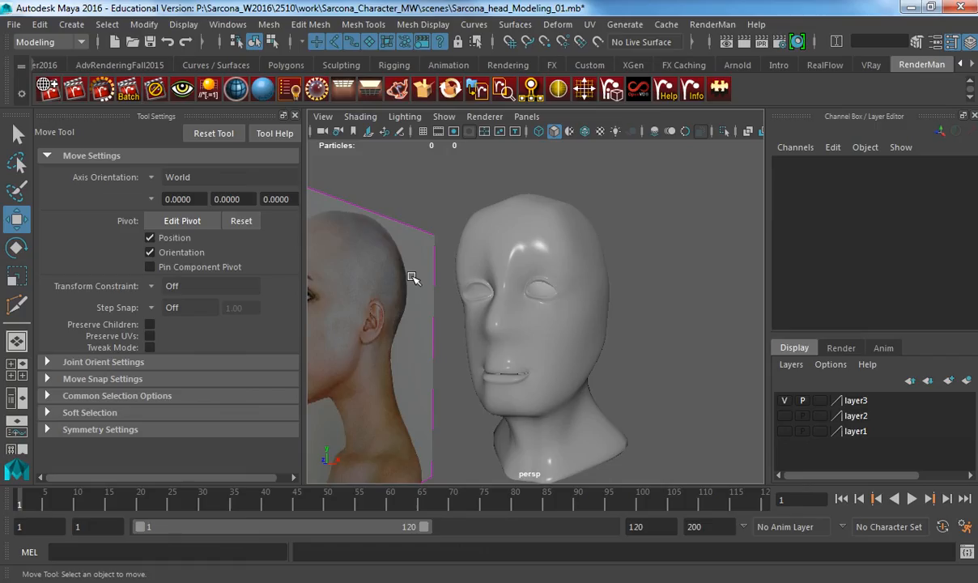